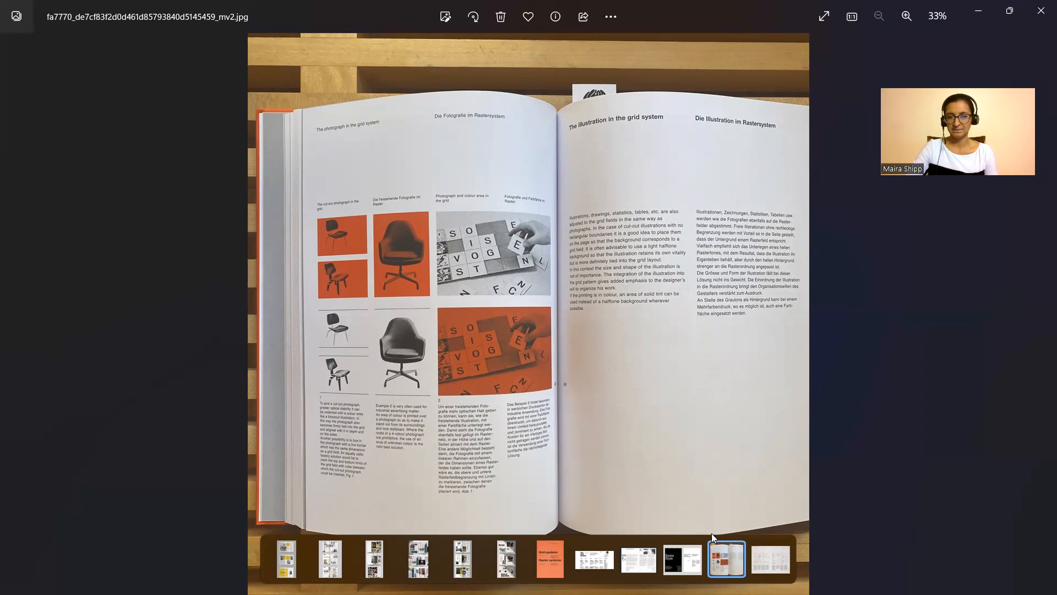
View the grid7big.jpeg layout reference and switch to the Magazine-Design.indd document in InDesign.
{"action": "left_click", "coordinate": [762, 561]}
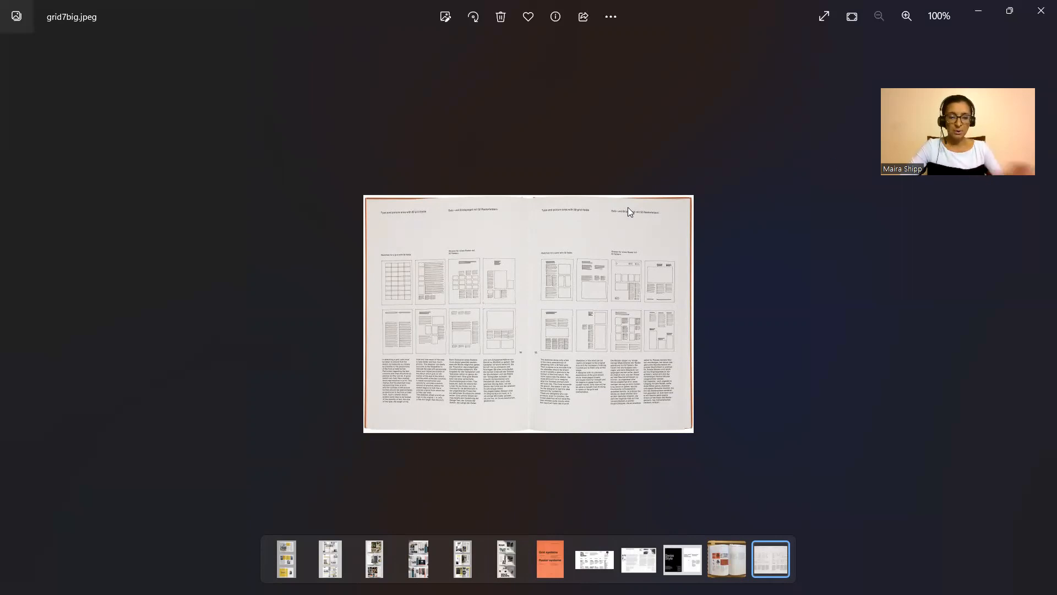
{"action": "key", "text": "alt+Tab"}
{"action": "key", "text": "alt+Tab"}
{"action": "key", "text": "alt+Tab"}
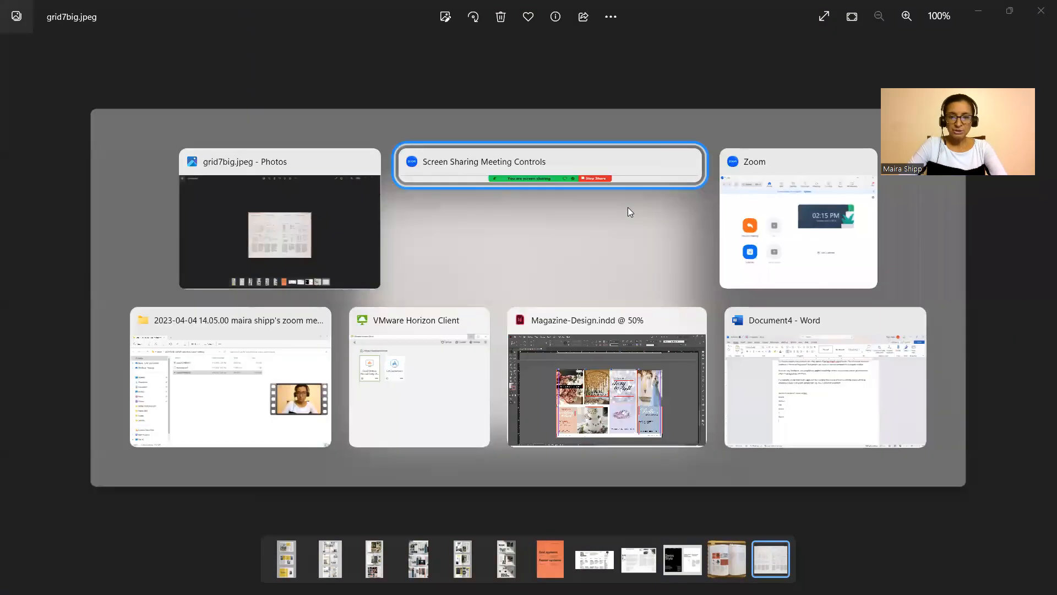
{"action": "key", "text": "alt+Tab"}
{"action": "key", "text": "alt+Tab"}
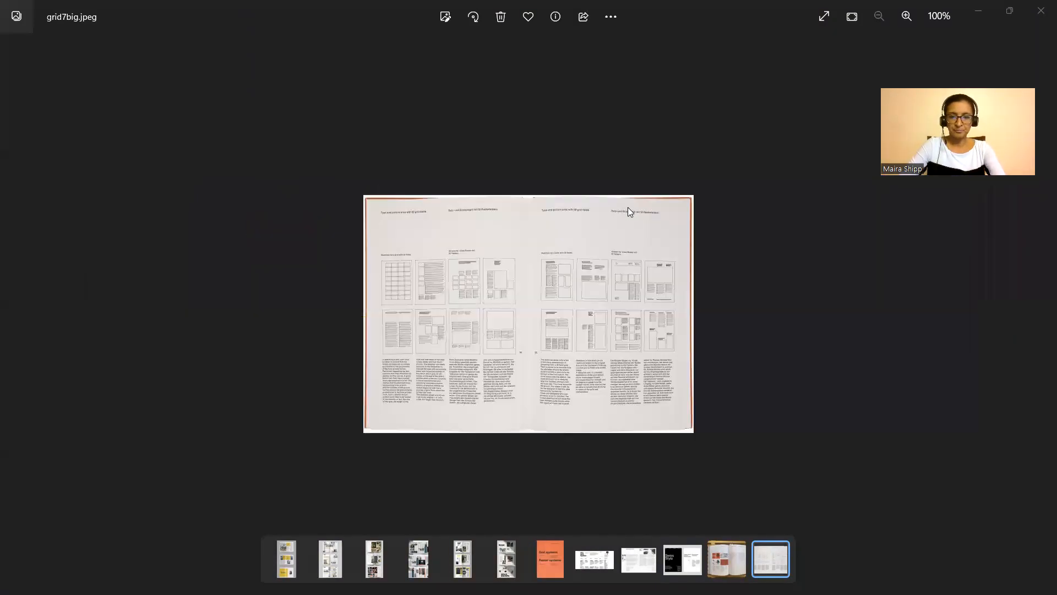
Add a two-page spread based on A-Parent right after pages 8-9.
{"action": "scroll", "coordinate": [785, 259], "scroll_direction": "down", "scroll_amount": 5}
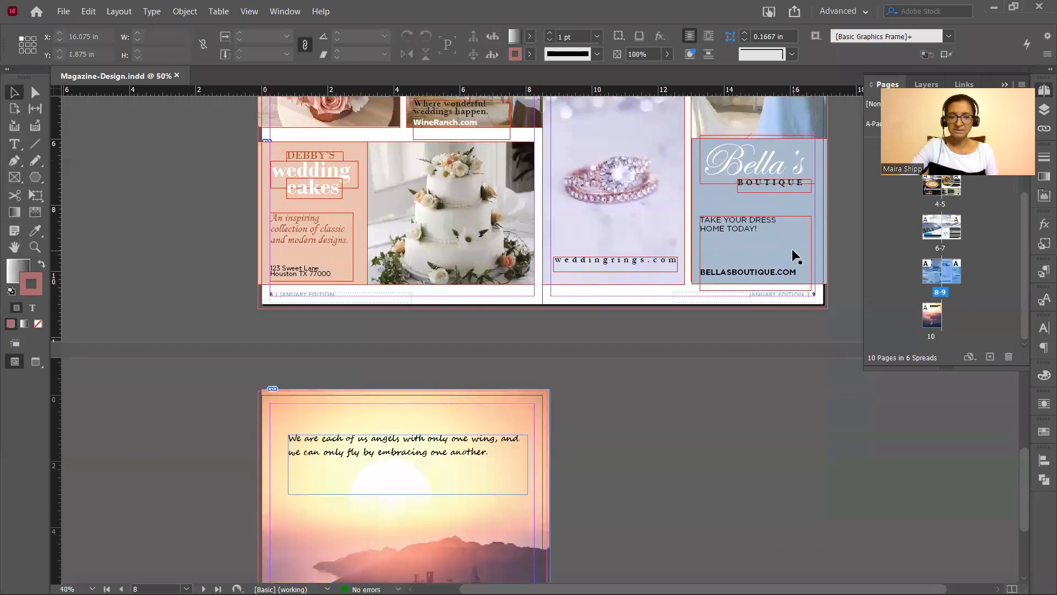
{"action": "scroll", "coordinate": [796, 256], "scroll_direction": "up", "scroll_amount": 1}
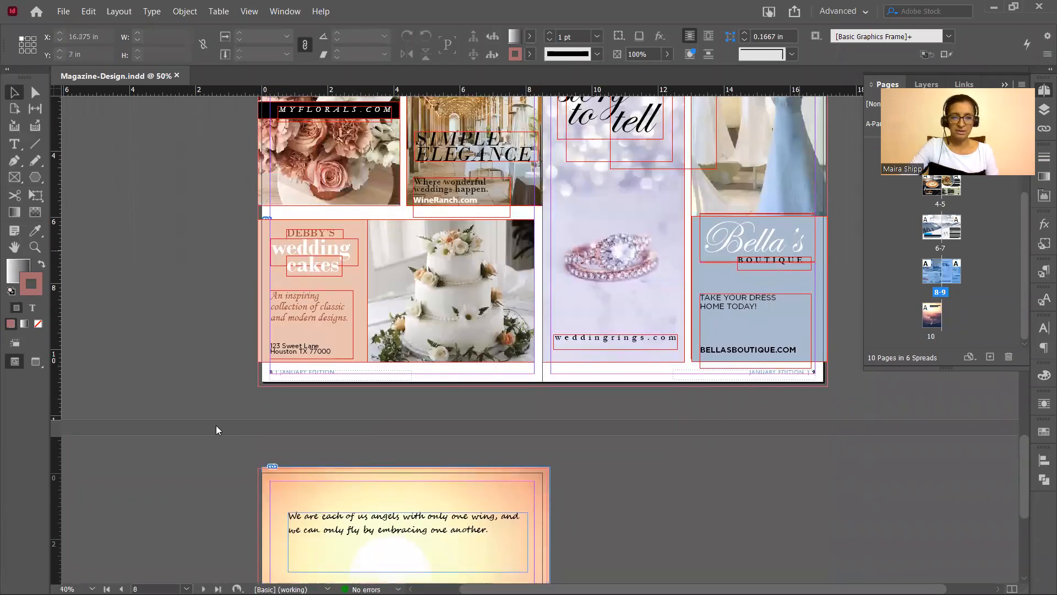
{"action": "left_click", "coordinate": [994, 128]}
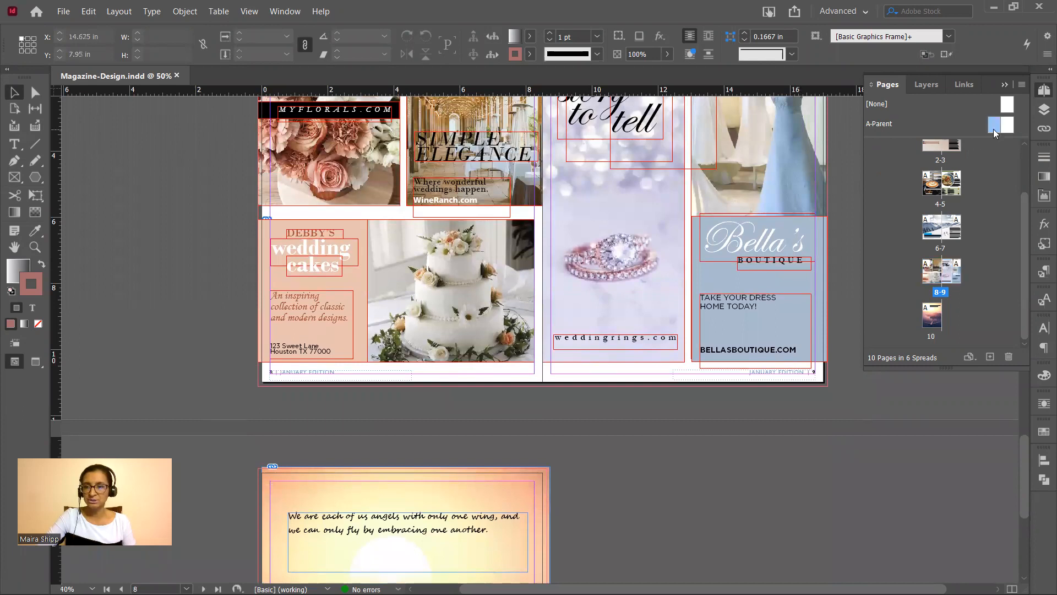
{"action": "left_click", "coordinate": [1007, 124], "text": "shift"}
{"action": "left_click_drag", "start_coordinate": [1011, 133], "coordinate": [968, 277]}
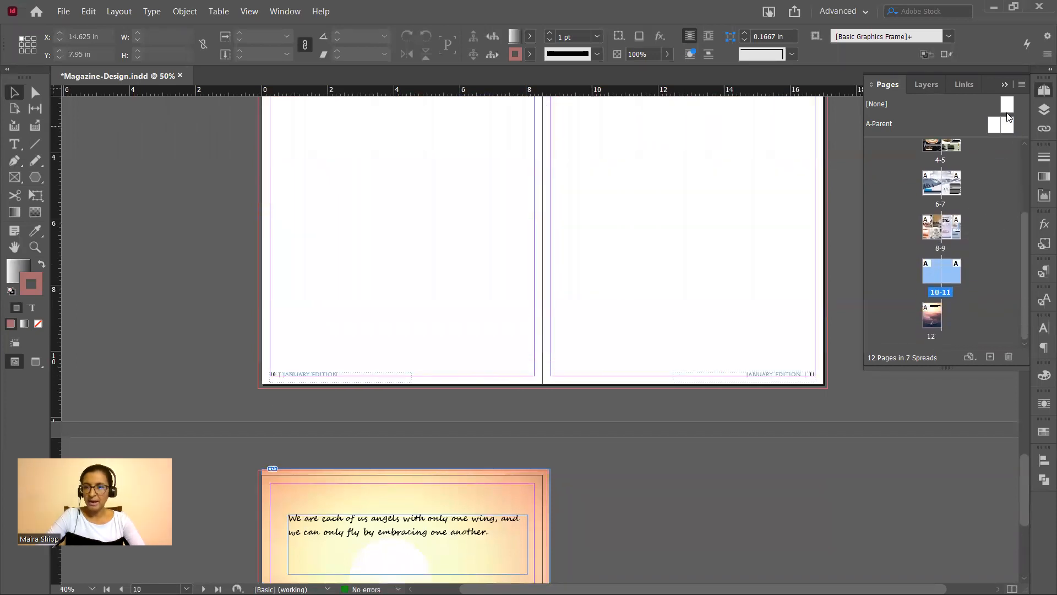
Add another two-page A-Parent spread and move the sunset airplane page to the end of the document as page 14.
{"action": "left_click", "coordinate": [994, 124]}
{"action": "left_click", "coordinate": [1010, 128], "text": "shift"}
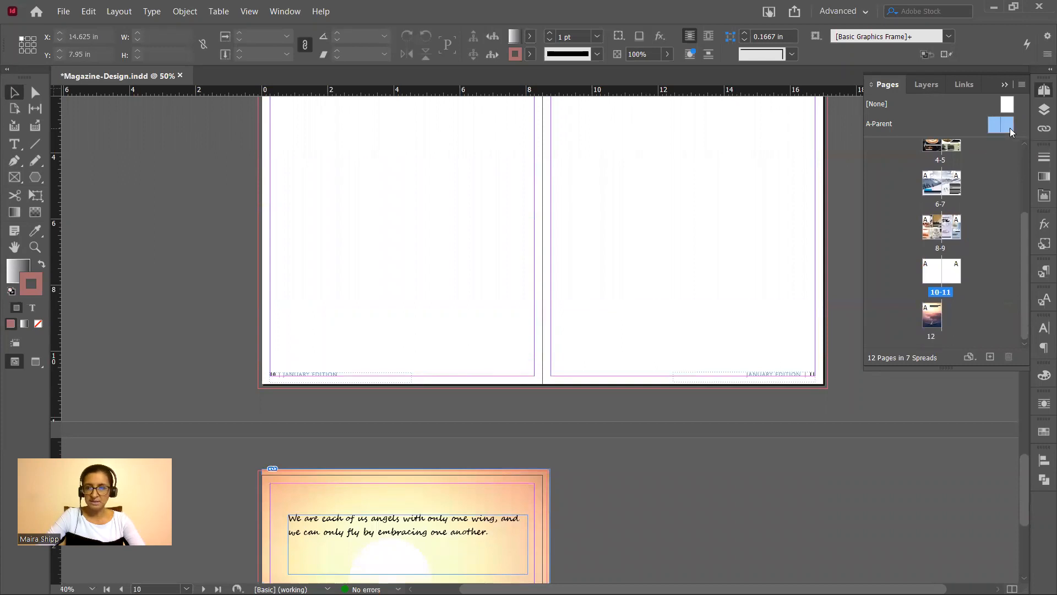
{"action": "left_click_drag", "start_coordinate": [1011, 132], "coordinate": [972, 276]}
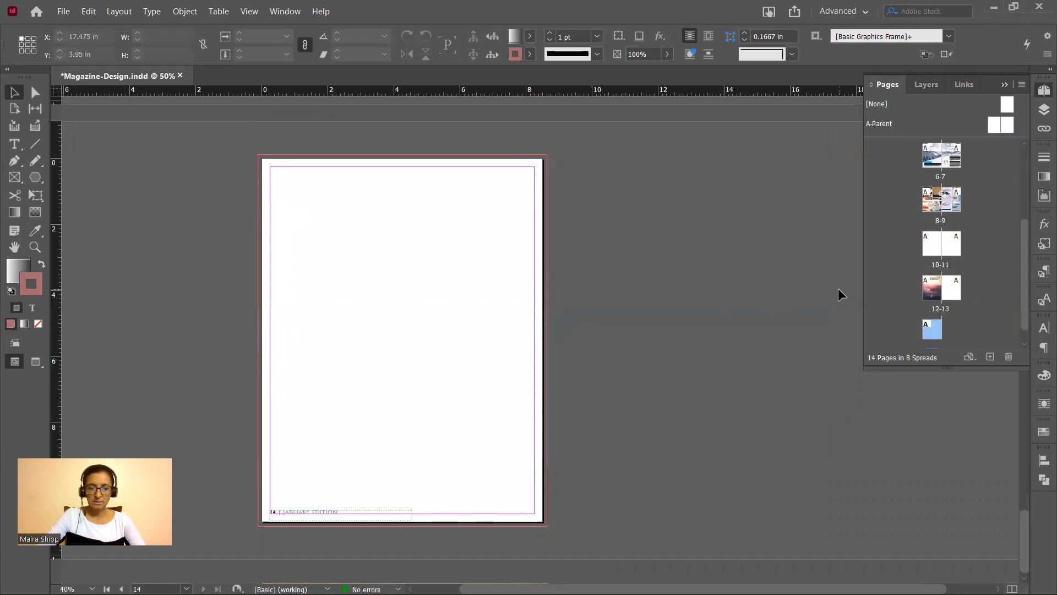
{"action": "left_click", "coordinate": [934, 292]}
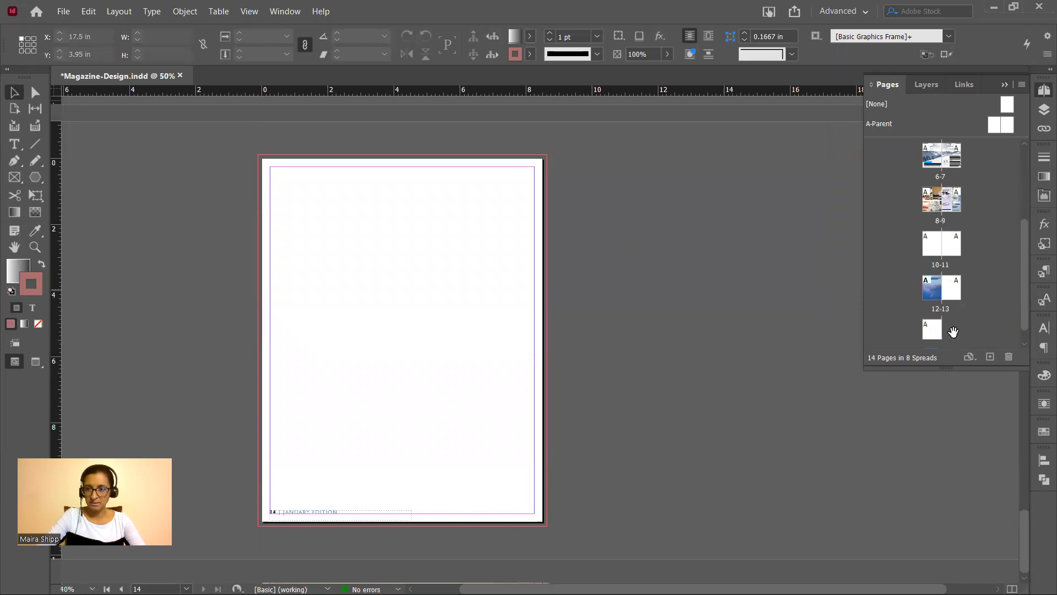
{"action": "left_click_drag", "start_coordinate": [953, 331], "coordinate": [954, 332]}
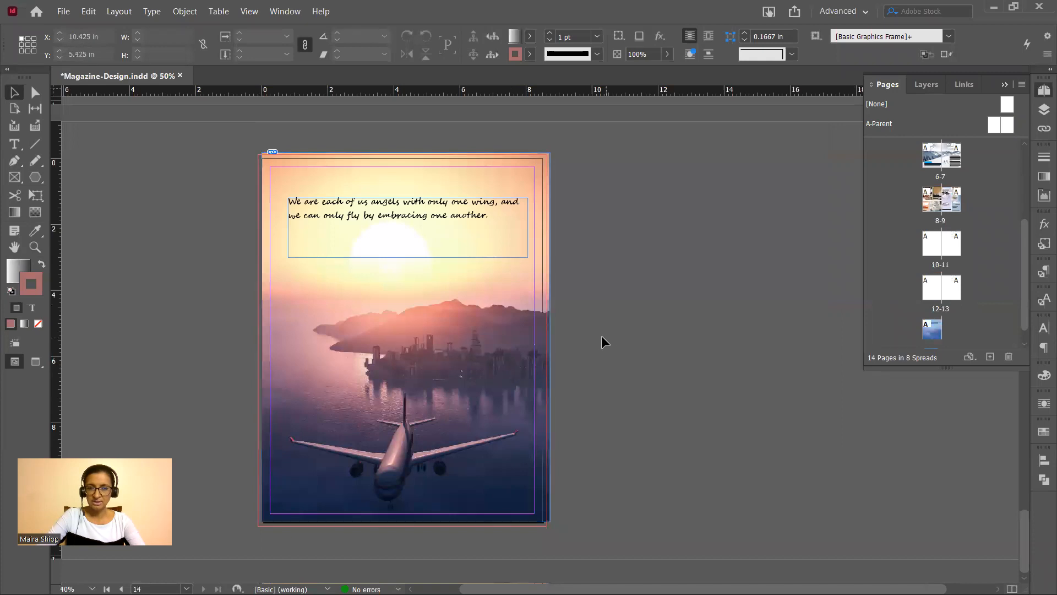
Draw a rectangular image frame of about 8.6 x 11.25 in over page 10, reaching out to the bleed.
{"action": "scroll", "coordinate": [602, 337], "scroll_direction": "up", "scroll_amount": 5}
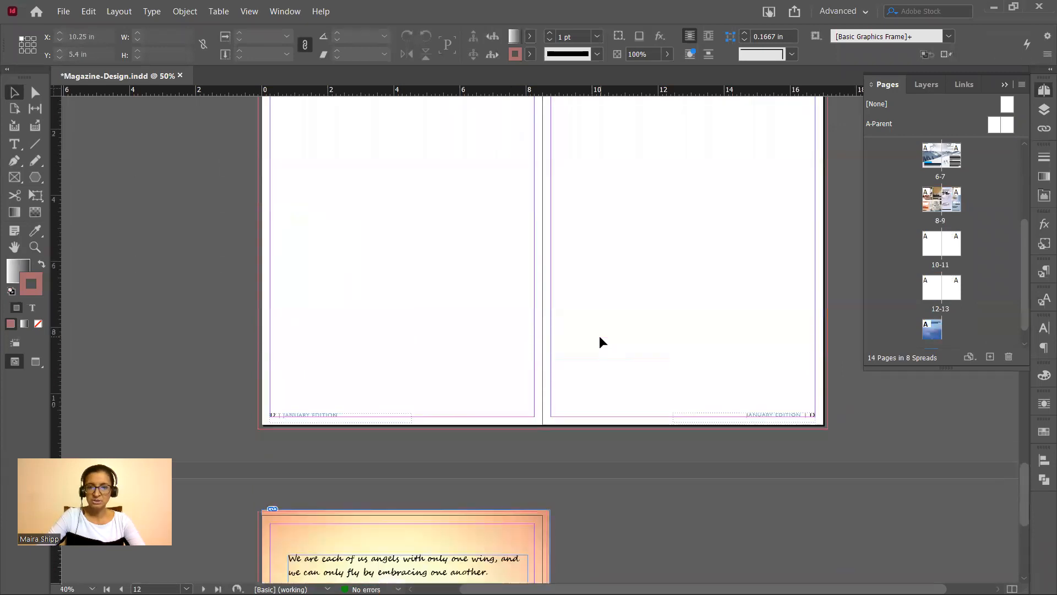
{"action": "scroll", "coordinate": [602, 343], "scroll_direction": "up", "scroll_amount": 6}
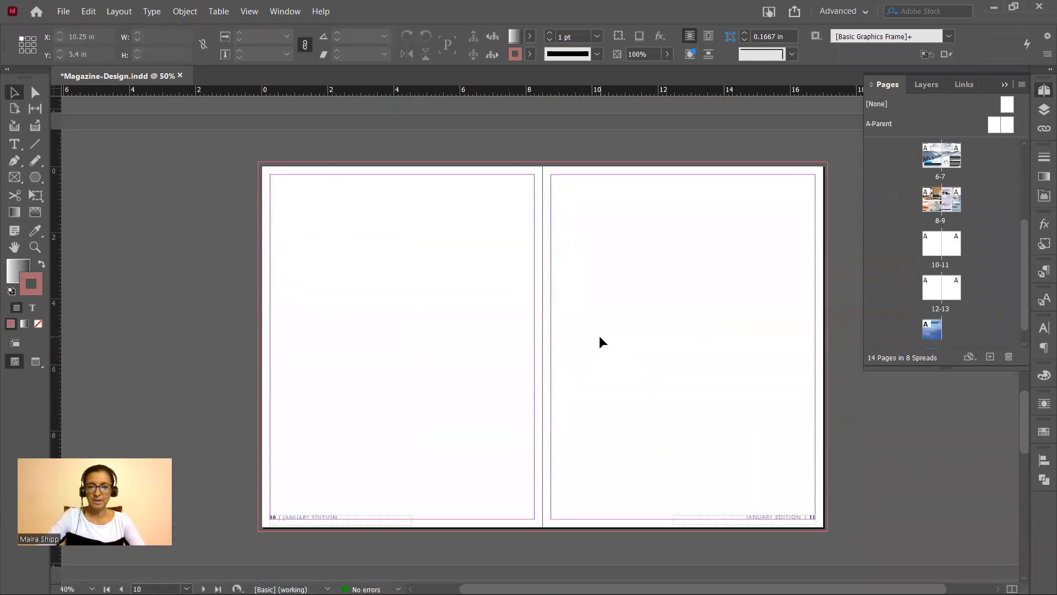
{"action": "scroll", "coordinate": [602, 343], "scroll_direction": "down", "scroll_amount": 1}
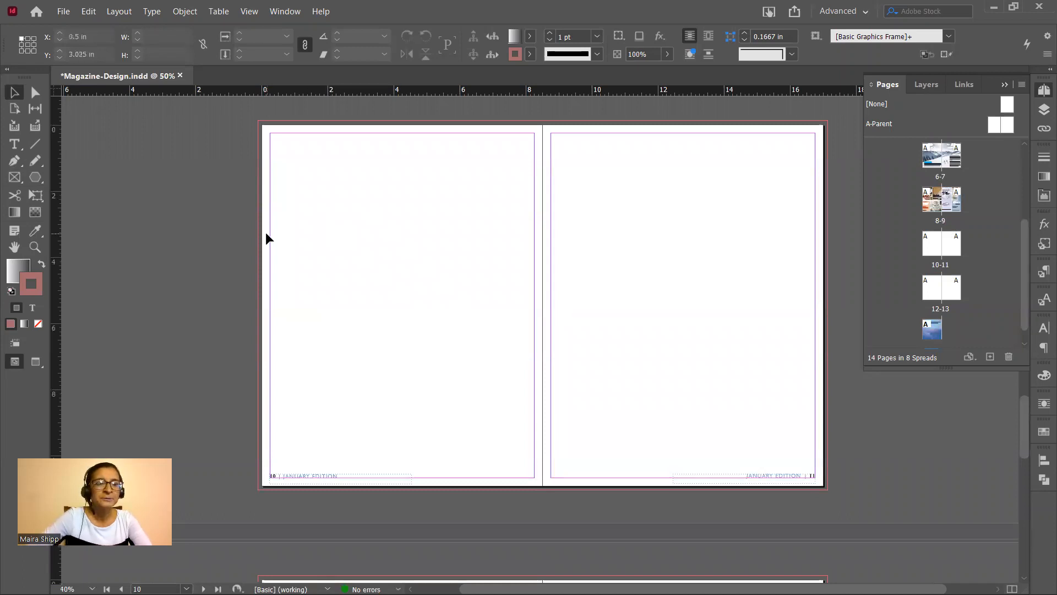
{"action": "left_click", "coordinate": [15, 177]}
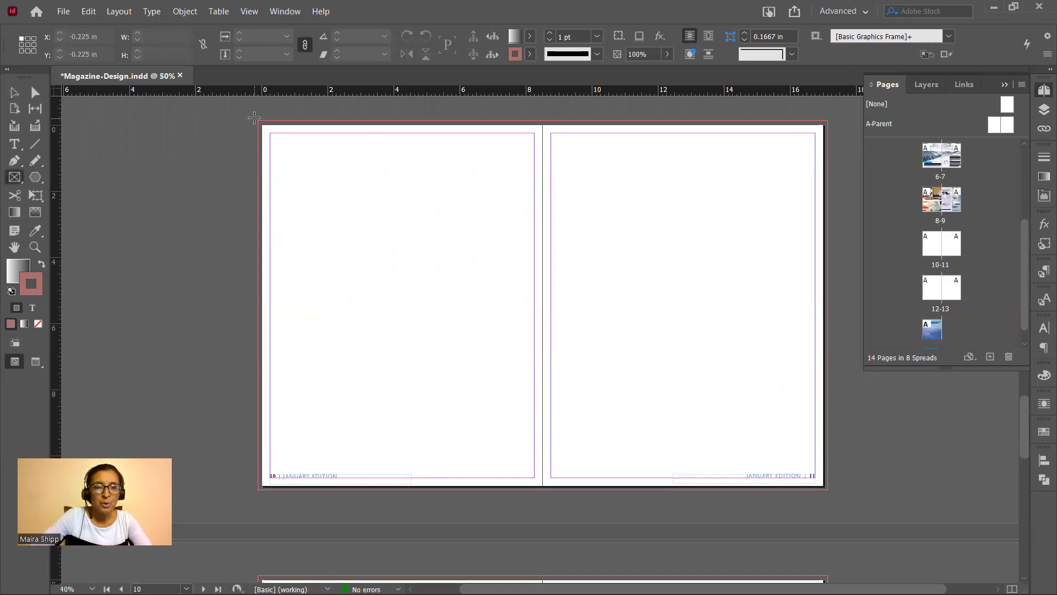
{"action": "left_click_drag", "start_coordinate": [257, 119], "coordinate": [543, 493]}
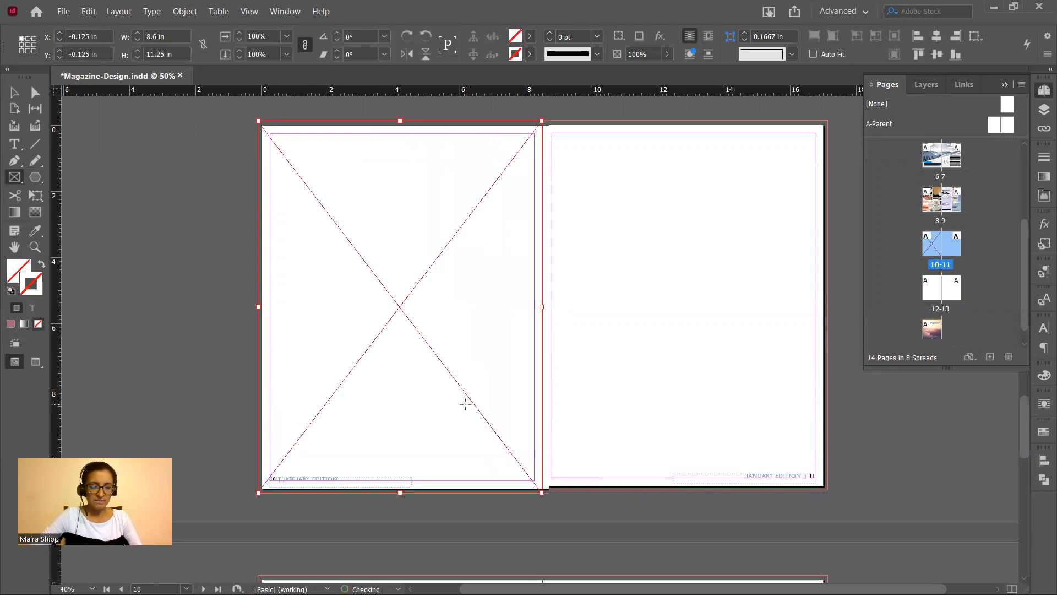
Place the bee image pexels-photo-3913549 into the page 10 frame.
{"action": "key", "text": "ctrl+d"}
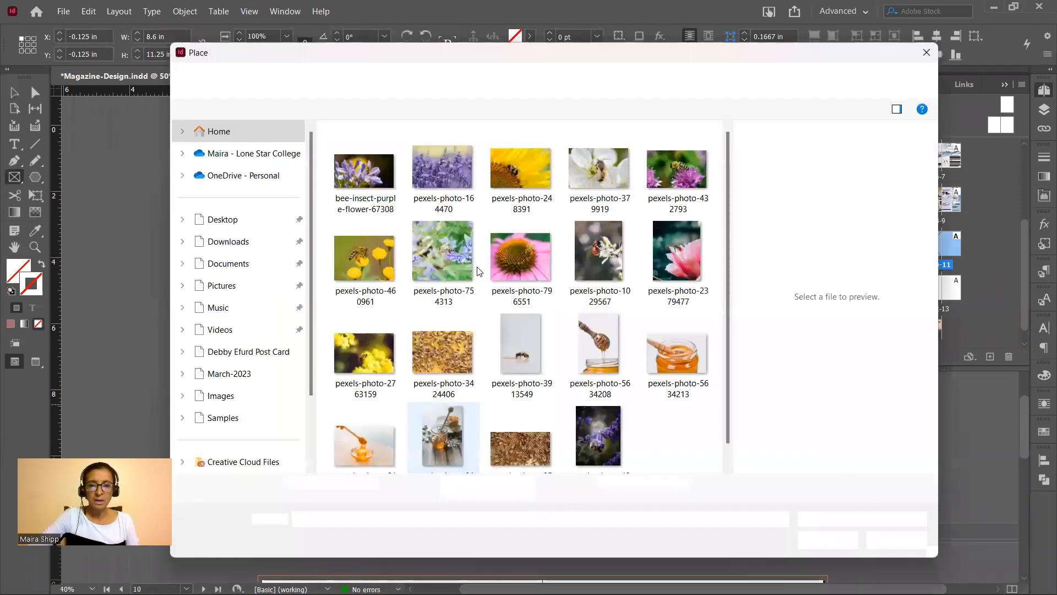
{"action": "left_click", "coordinate": [521, 350]}
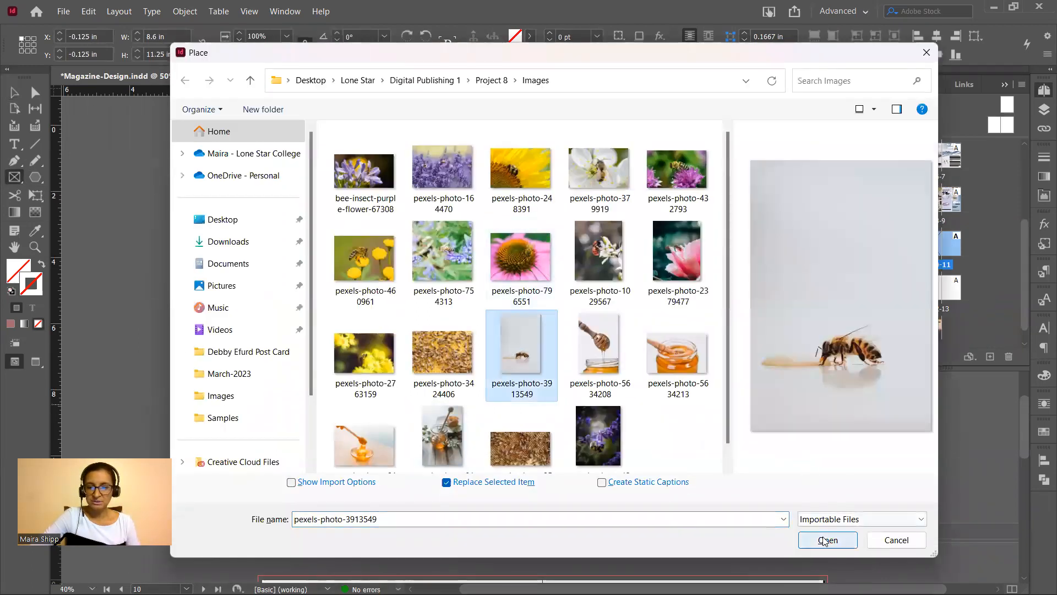
{"action": "left_click", "coordinate": [824, 541]}
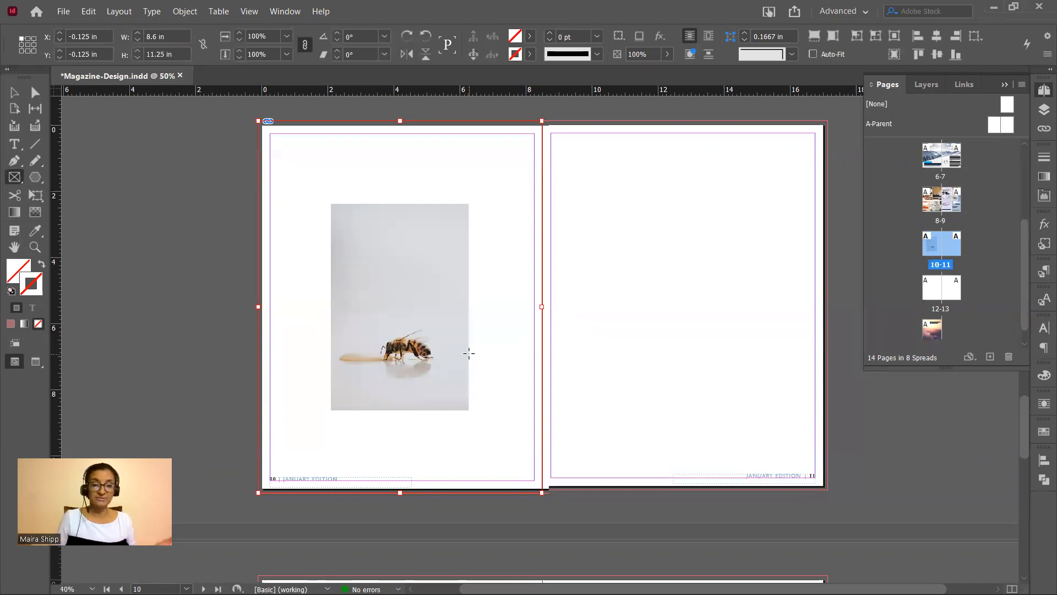
Align the bee photo with the frame's upper-left corner, enlarge it to about 206% to fill the frame, and shift it slightly upward.
{"action": "left_click", "coordinate": [34, 93]}
{"action": "left_click", "coordinate": [389, 253]}
{"action": "left_click_drag", "start_coordinate": [388, 253], "coordinate": [318, 174]}
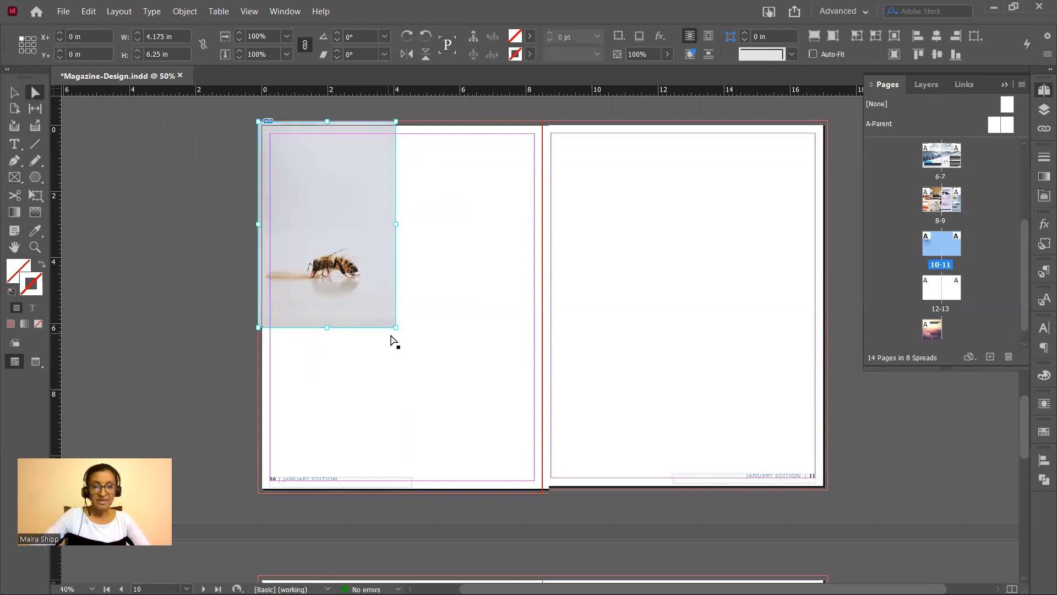
{"action": "left_click_drag", "start_coordinate": [396, 327], "coordinate": [538, 479]}
{"action": "left_click_drag", "start_coordinate": [503, 443], "coordinate": [503, 429]}
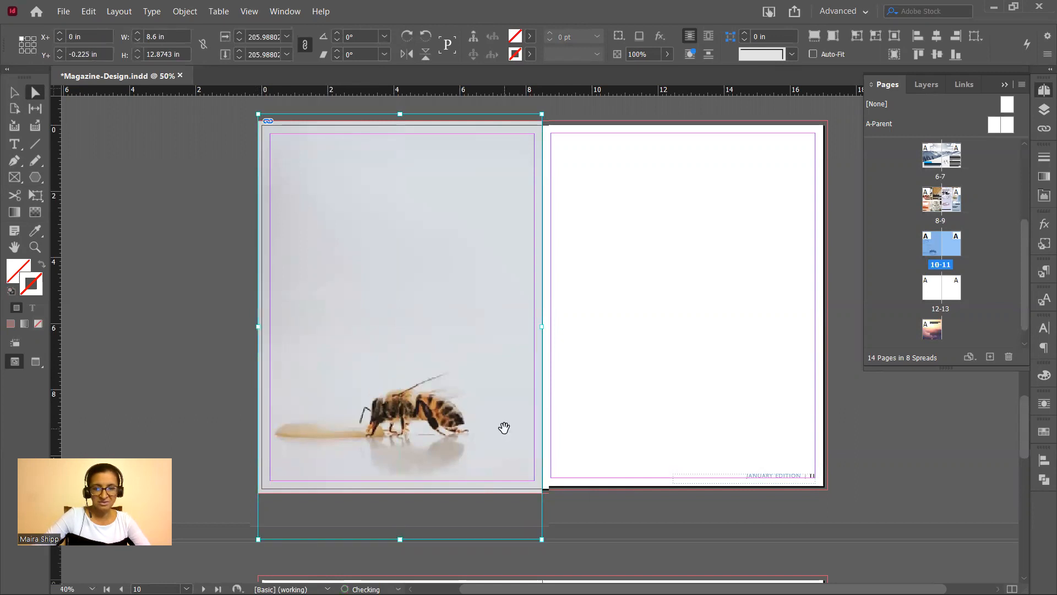
{"action": "left_click", "coordinate": [206, 358]}
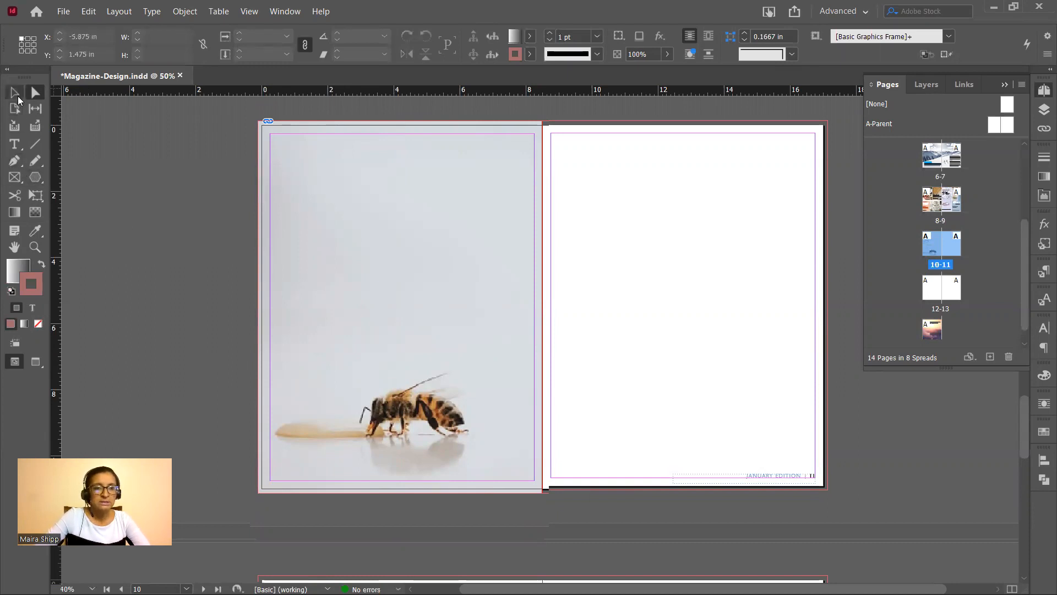
Switch to the Word article and copy its title, "All the buzz".
{"action": "left_click", "coordinate": [14, 145]}
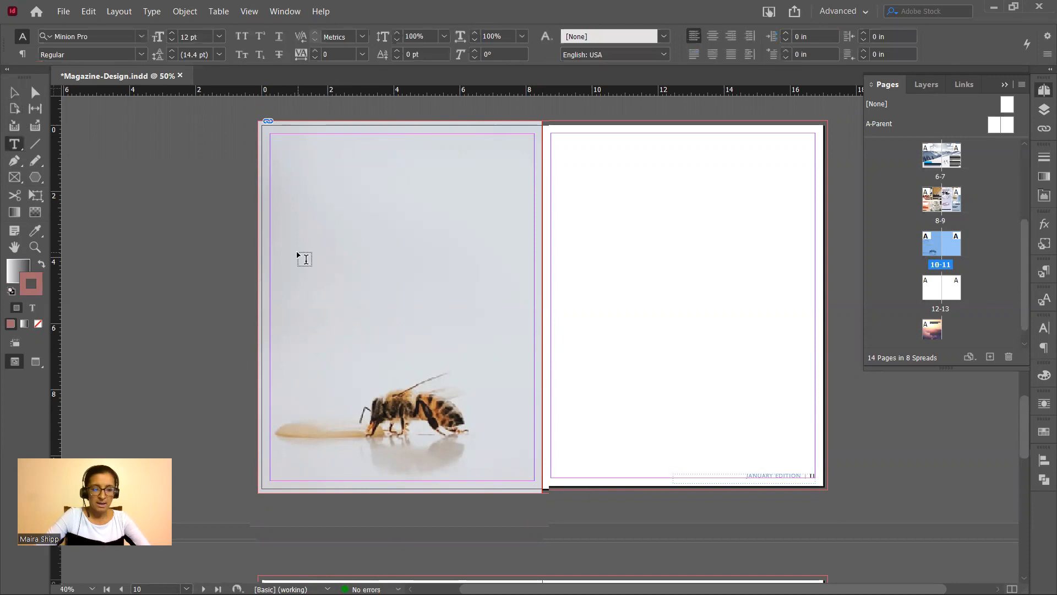
{"action": "key", "text": "alt+Tab"}
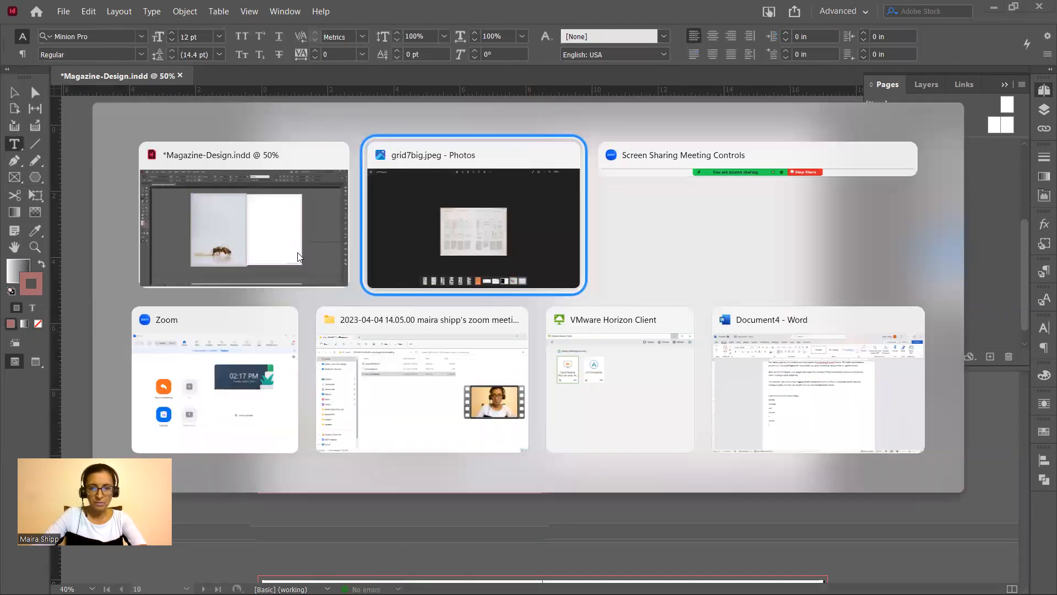
{"action": "key", "text": "alt+Tab"}
{"action": "key", "text": "alt+Tab"}
{"action": "key", "text": "alt+Tab"}
{"action": "key", "text": "alt+Tab"}
{"action": "key", "text": "alt+Tab"}
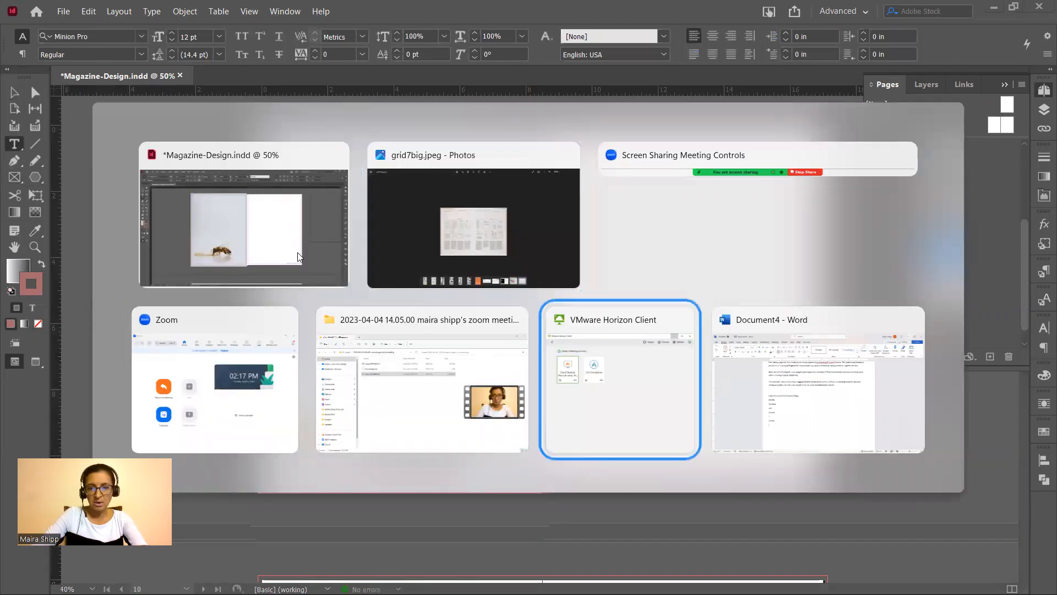
{"action": "scroll", "coordinate": [422, 364], "scroll_direction": "up", "scroll_amount": 10}
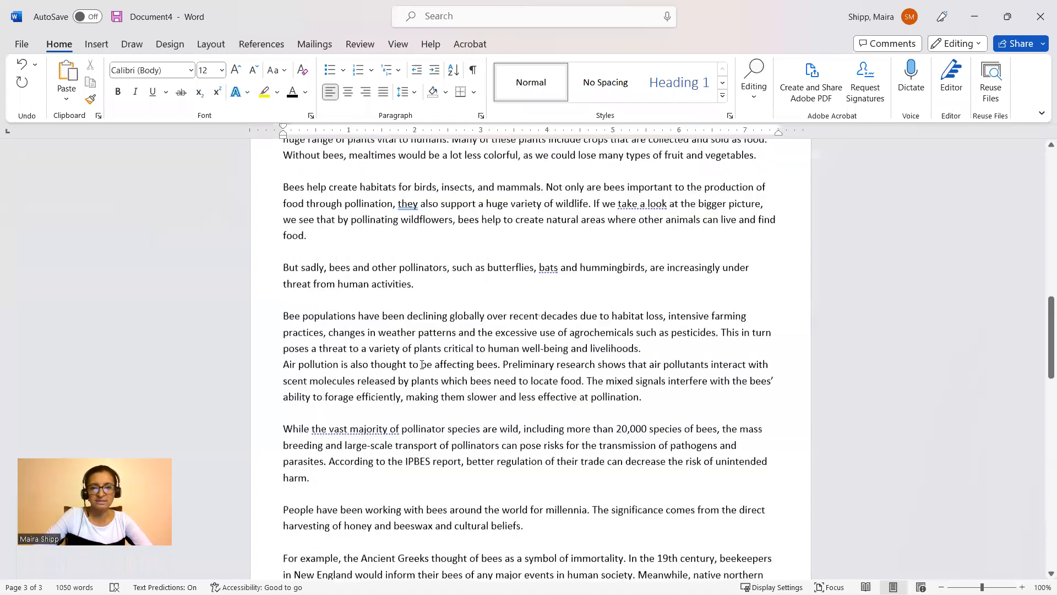
{"action": "scroll", "coordinate": [422, 364], "scroll_direction": "up", "scroll_amount": 10}
{"action": "scroll", "coordinate": [422, 365], "scroll_direction": "up", "scroll_amount": 2}
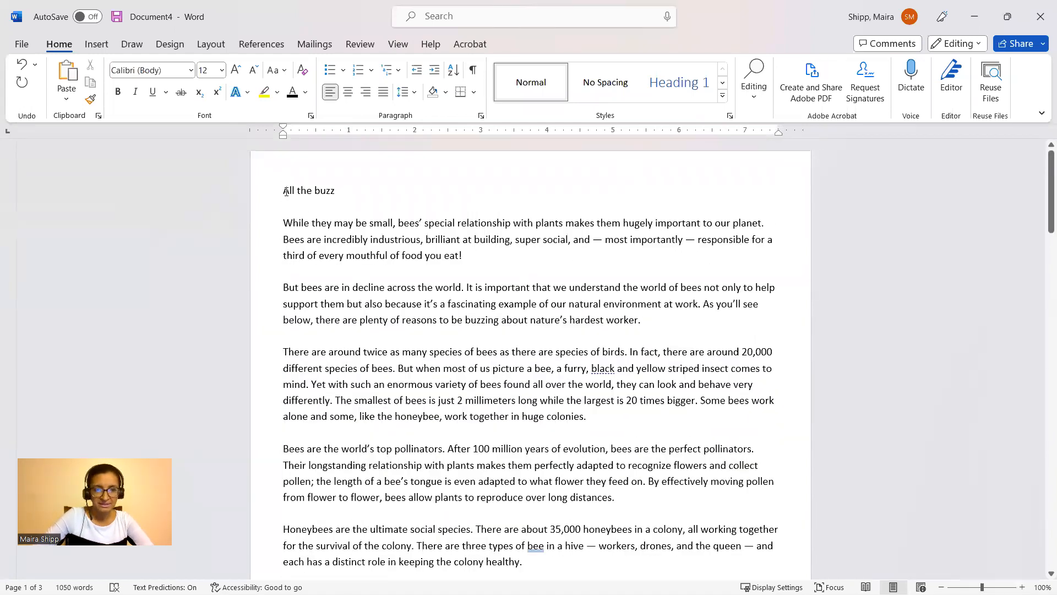
{"action": "left_click_drag", "start_coordinate": [284, 191], "coordinate": [337, 191]}
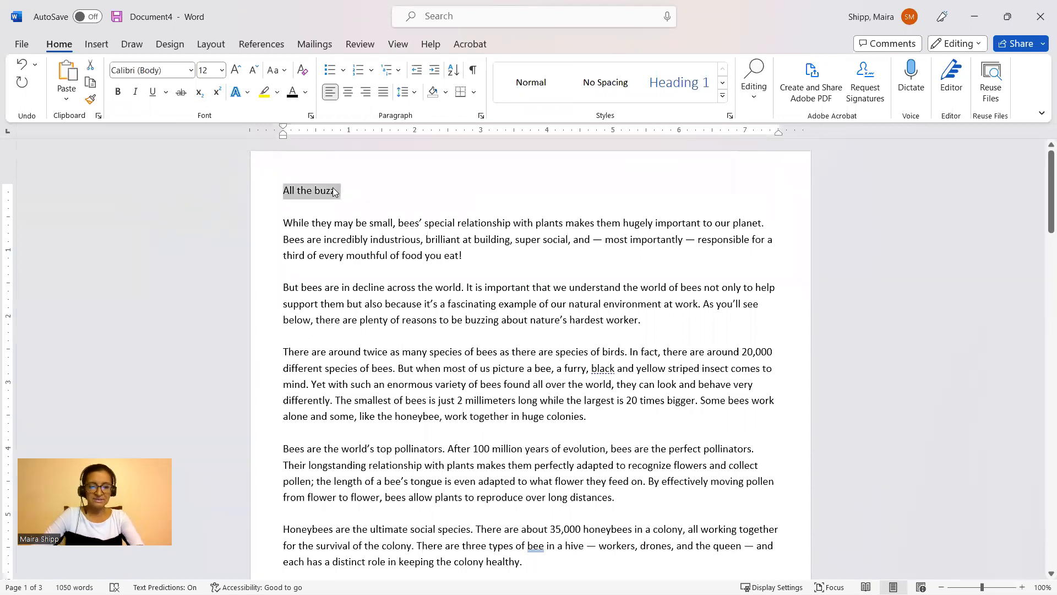
{"action": "key", "text": "ctrl+c"}
Return to InDesign, draw a text frame about 2.5 in wide near the upper-left corner of page 10, and paste the copied title.
{"action": "key", "text": "alt+Tab"}
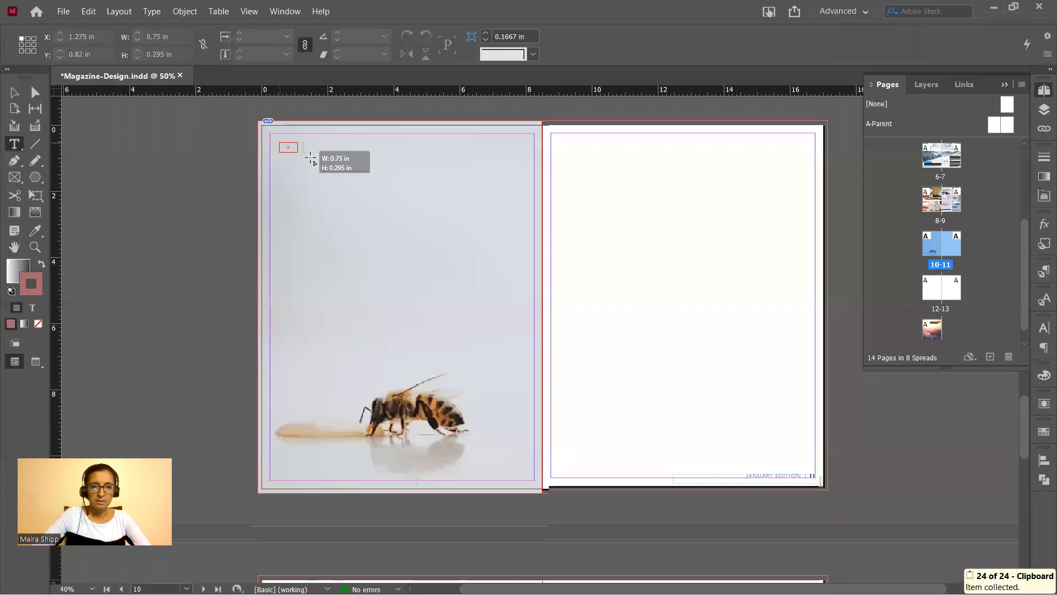
{"action": "left_click_drag", "start_coordinate": [311, 159], "coordinate": [362, 179]}
{"action": "key", "text": "ctrl+v"}
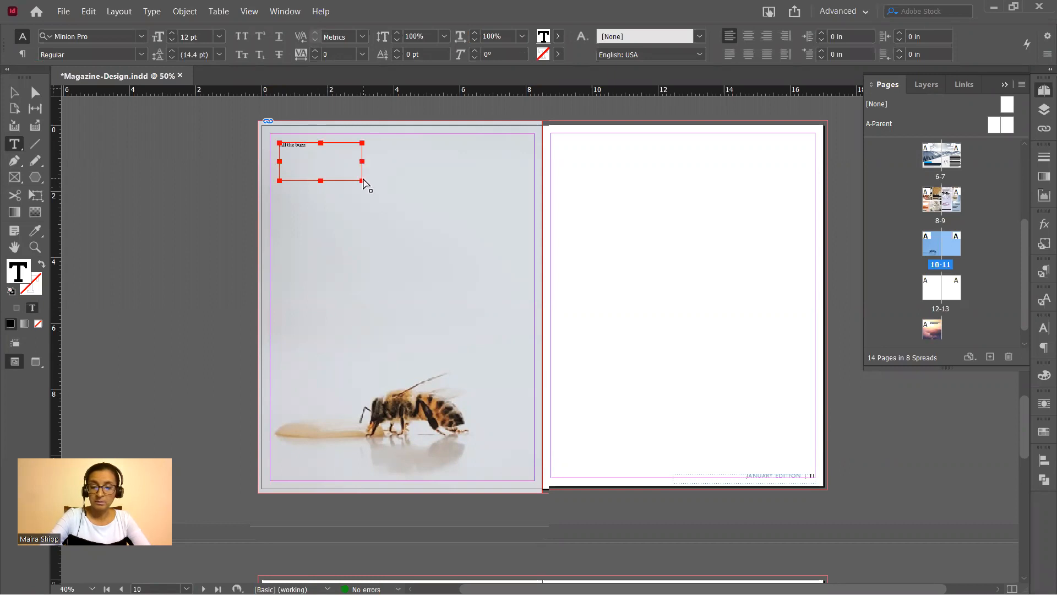
Cut the word "buzz" from the title and paste it into a new text frame about 1.4 in wide, below and right of the title frame.
{"action": "key", "text": "ctrl+equal"}
{"action": "key", "text": "ctrl+equal"}
{"action": "key", "text": "ctrl+equal"}
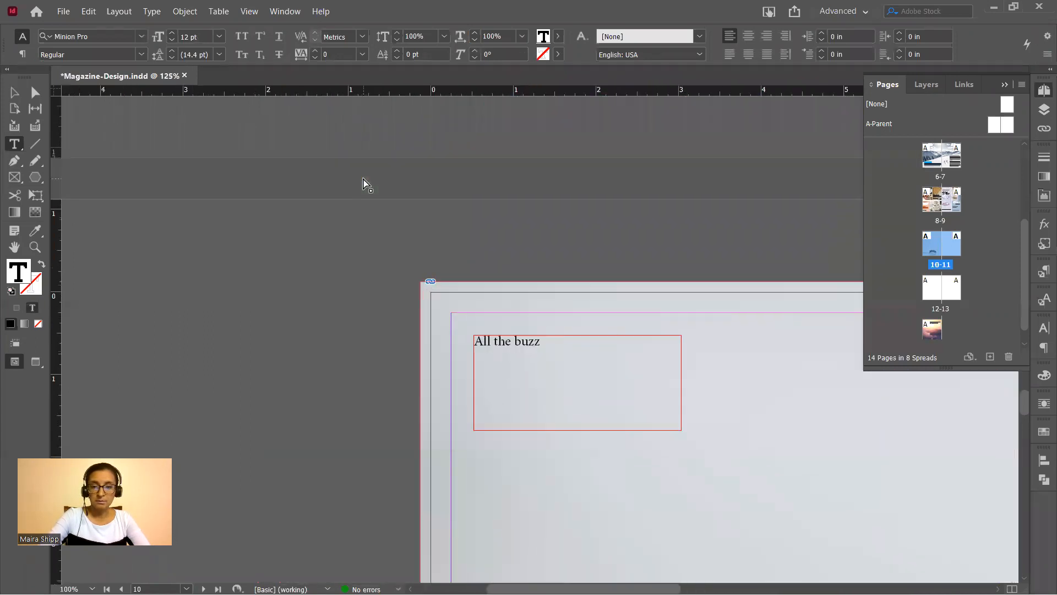
{"action": "left_click", "coordinate": [432, 257]}
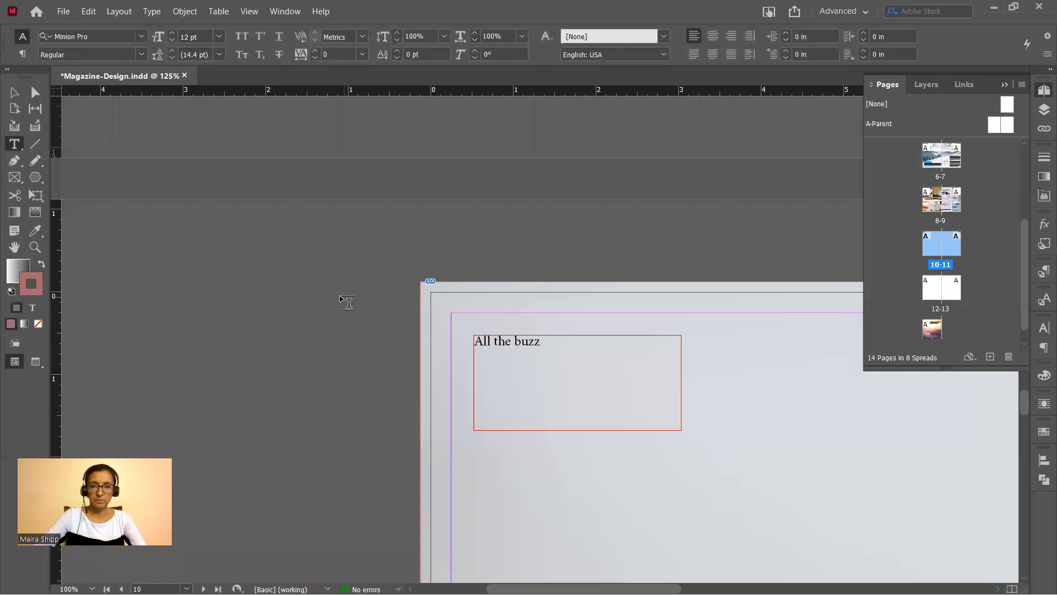
{"action": "left_click", "coordinate": [15, 93]}
{"action": "left_click_drag", "start_coordinate": [705, 348], "coordinate": [513, 203]}
{"action": "left_click", "coordinate": [306, 178]}
{"action": "double_click", "coordinate": [306, 177]}
{"action": "left_click_drag", "start_coordinate": [291, 178], "coordinate": [326, 180]}
{"action": "key", "text": "ctrl+x"}
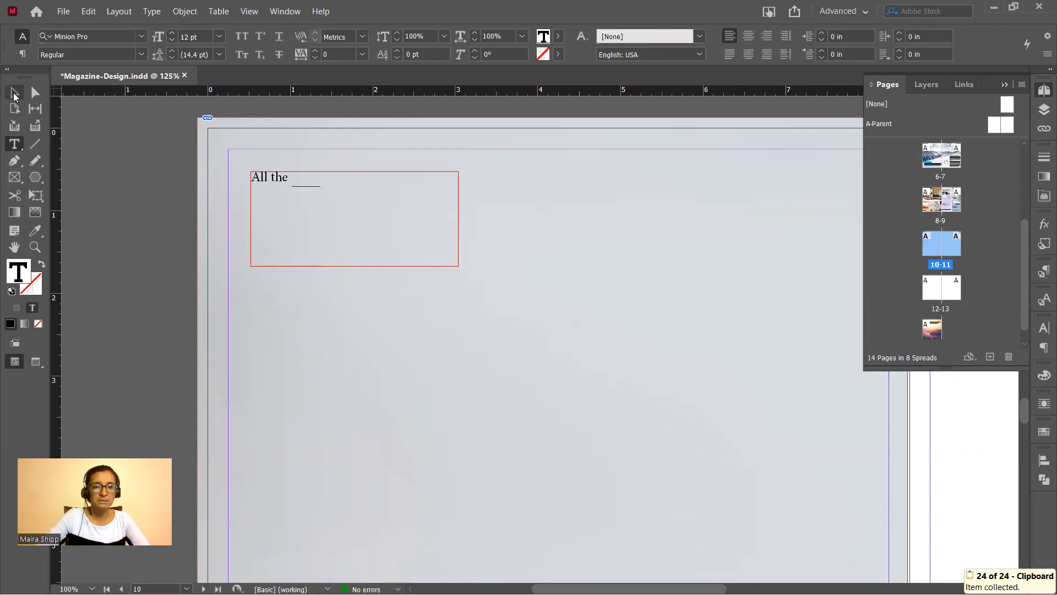
{"action": "left_click_drag", "start_coordinate": [434, 300], "coordinate": [549, 349]}
{"action": "key", "text": "ctrl+v"}
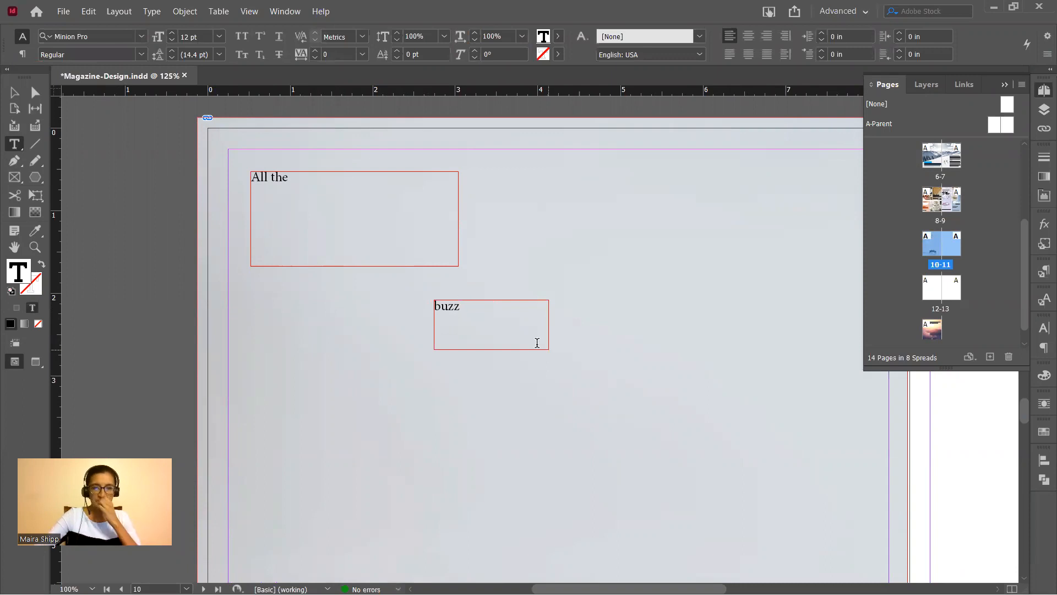
Capitalize the first letter of the separate title word so it reads "Buzz".
{"action": "left_click", "coordinate": [434, 307]}
{"action": "key", "text": "Delete"}
{"action": "type", "text": "B"}
{"action": "left_click", "coordinate": [15, 93]}
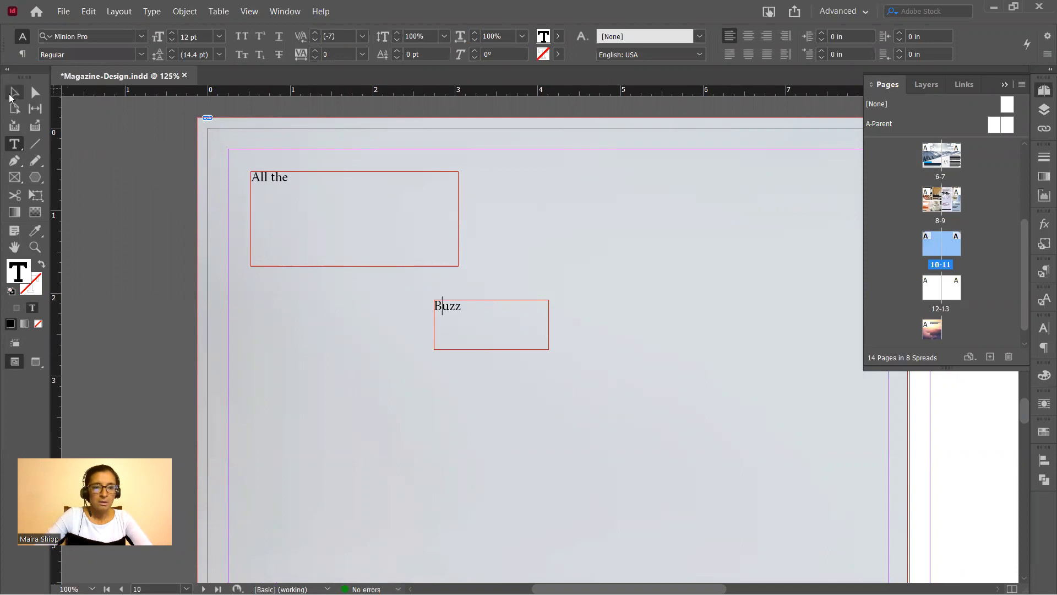
Set the font of the separate "Buzz" title word to beloved.
{"action": "left_click", "coordinate": [1043, 328]}
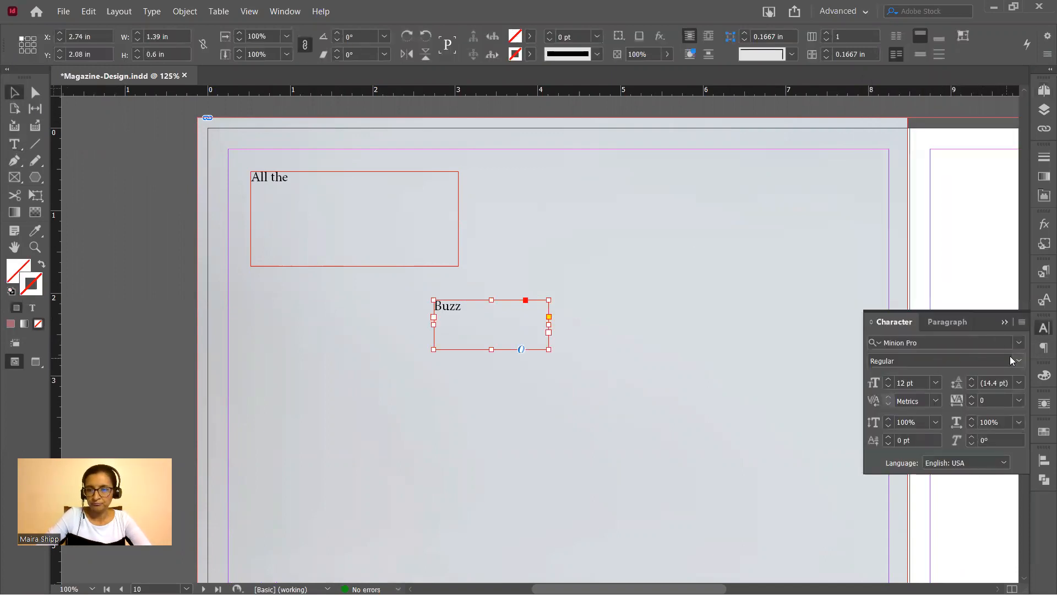
{"action": "left_click", "coordinate": [1019, 343]}
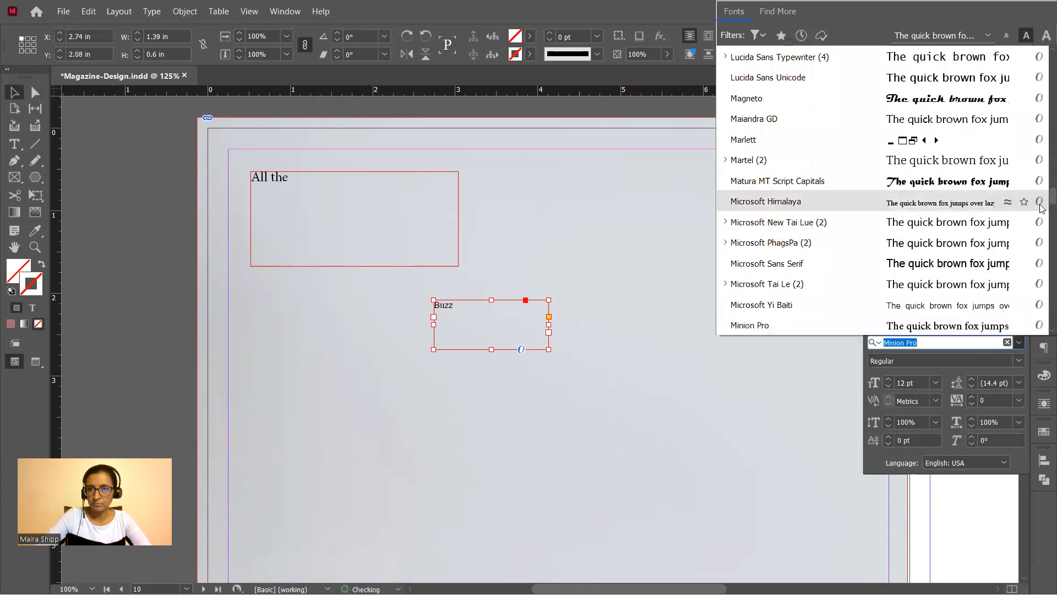
{"action": "scroll", "coordinate": [1041, 195], "scroll_direction": "up", "scroll_amount": 15}
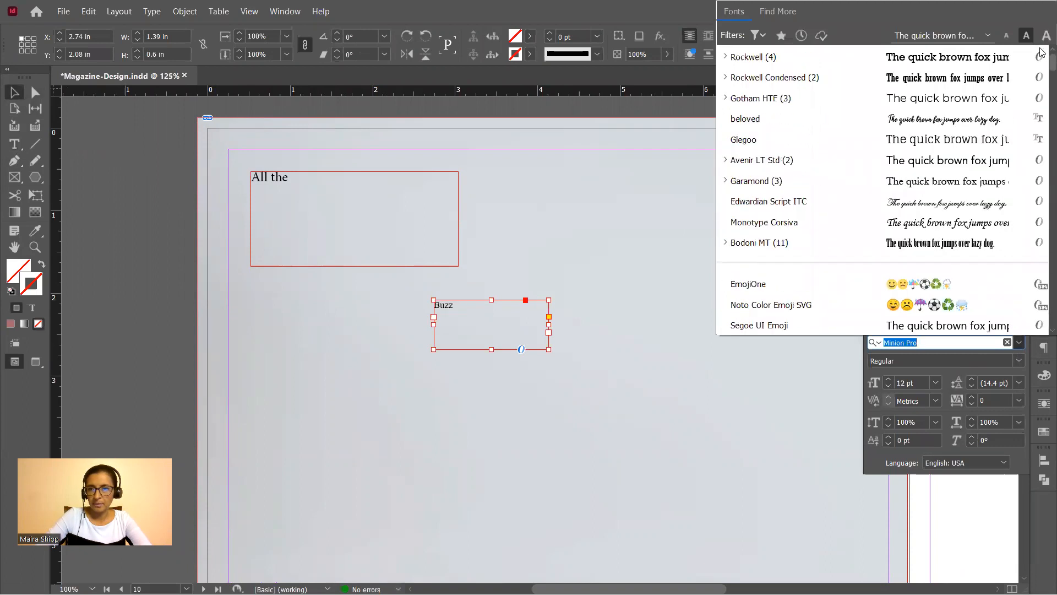
{"action": "left_click", "coordinate": [970, 119]}
Fit the "Buzz" frame closely around the word, scale text and frame together to about 109 pt, and resize the frame to about 2.83 in wide.
{"action": "left_click_drag", "start_coordinate": [549, 349], "coordinate": [481, 320]}
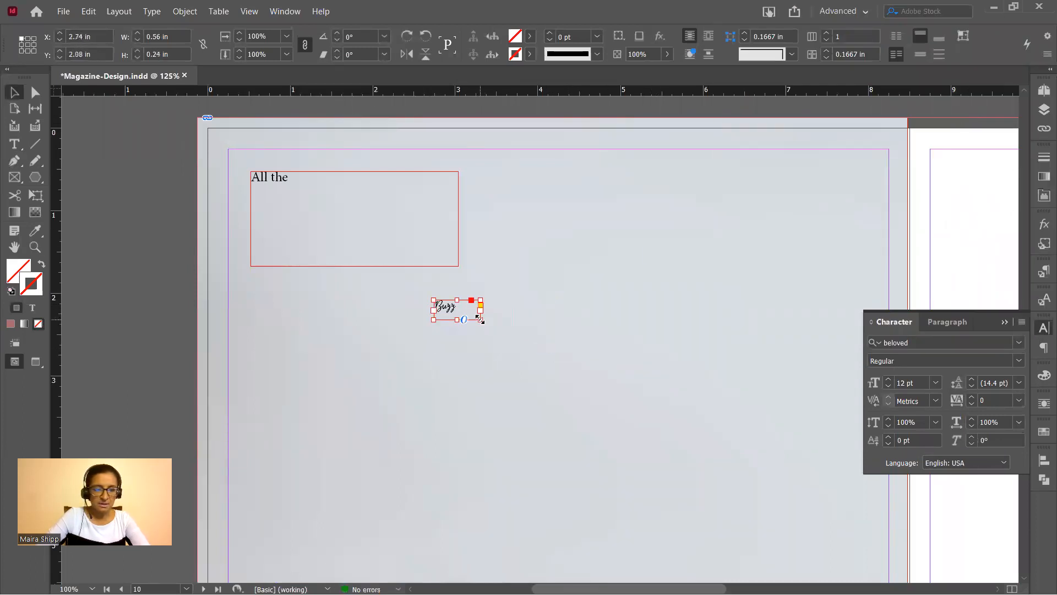
{"action": "left_click_drag", "start_coordinate": [480, 320], "coordinate": [637, 439]}
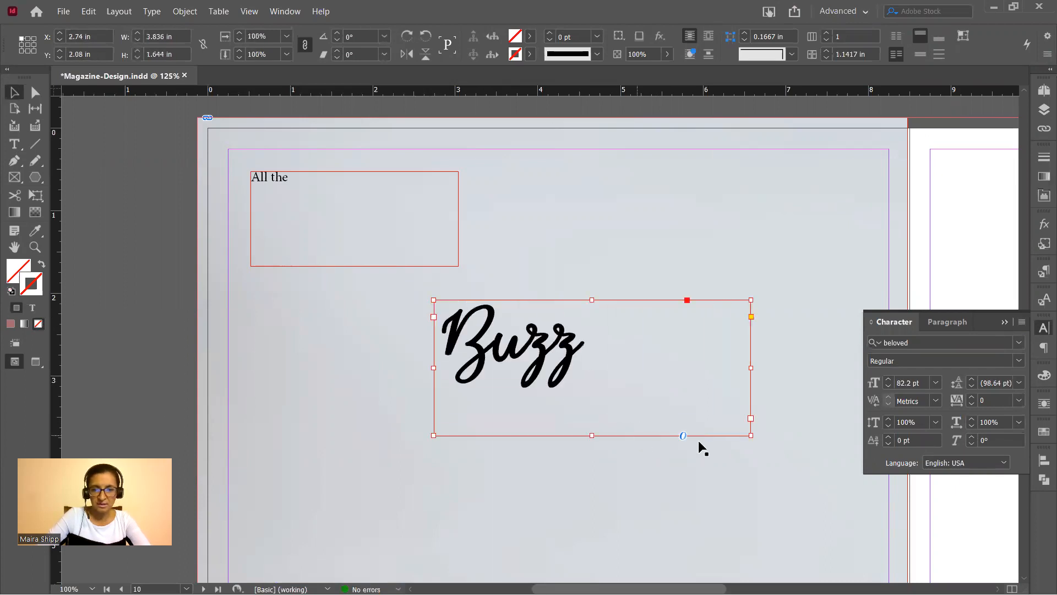
{"action": "left_click_drag", "start_coordinate": [749, 436], "coordinate": [667, 436]}
{"action": "left_click_drag", "start_coordinate": [580, 392], "coordinate": [577, 396]}
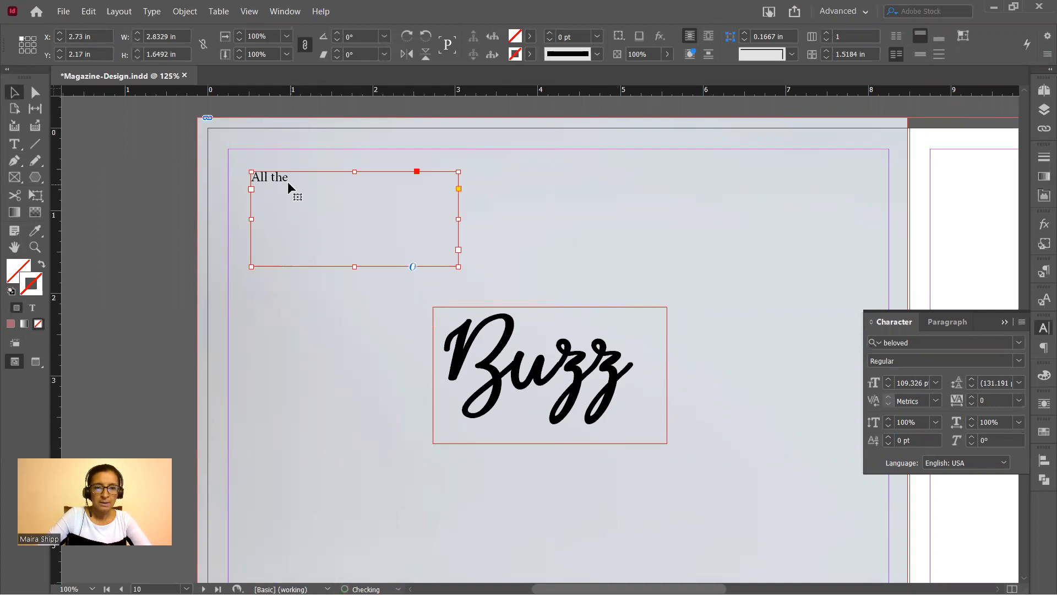
Set the "All the" text in Rockwell and scale it with its frame to 36 pt.
{"action": "double_click", "coordinate": [287, 181]}
{"action": "left_click_drag", "start_coordinate": [291, 177], "coordinate": [252, 175]}
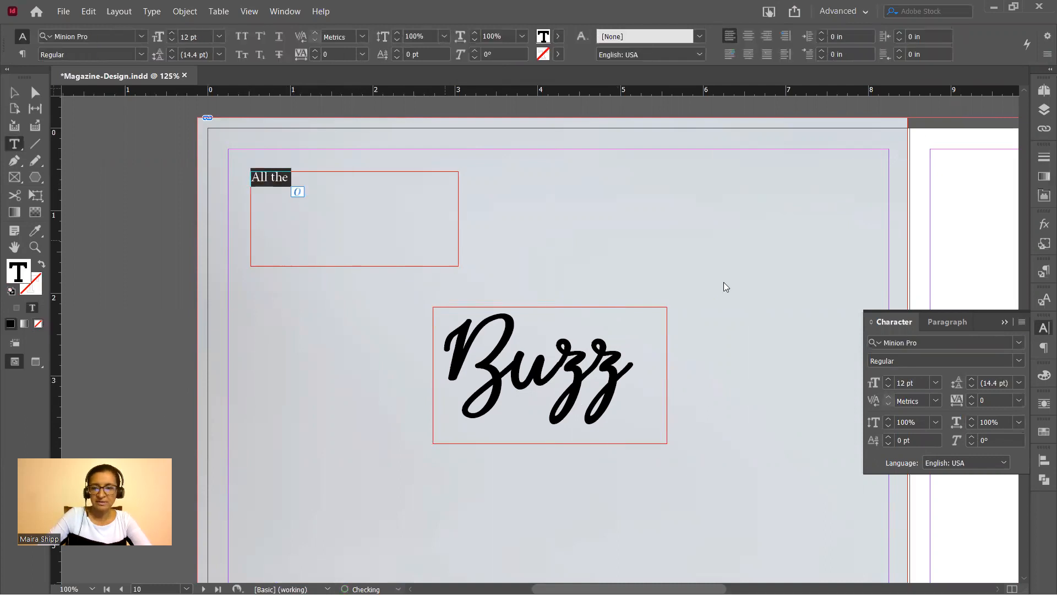
{"action": "left_click", "coordinate": [1019, 342]}
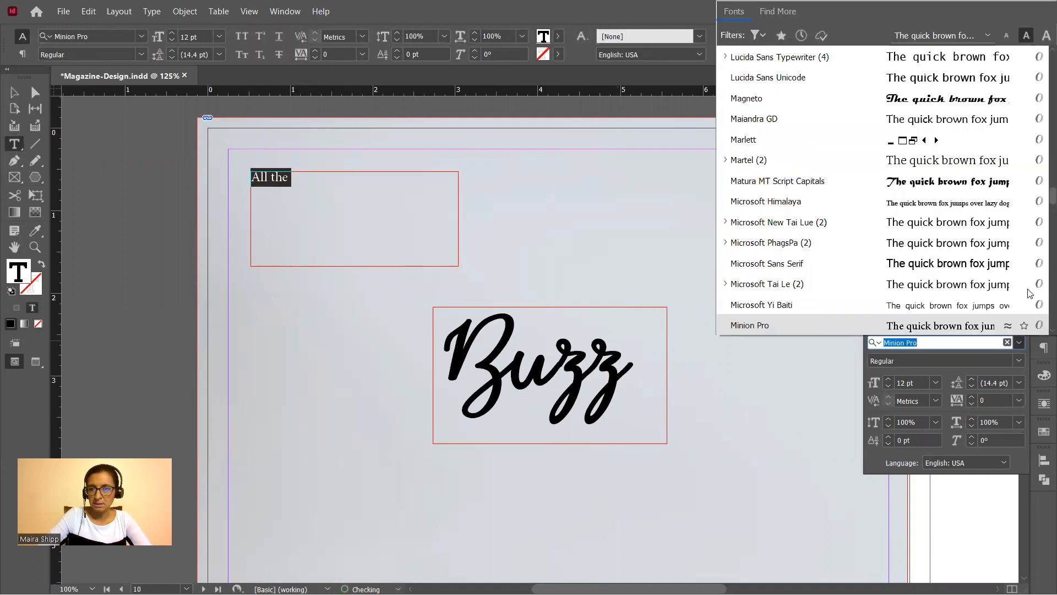
{"action": "scroll", "coordinate": [1039, 205], "scroll_direction": "up", "scroll_amount": 15}
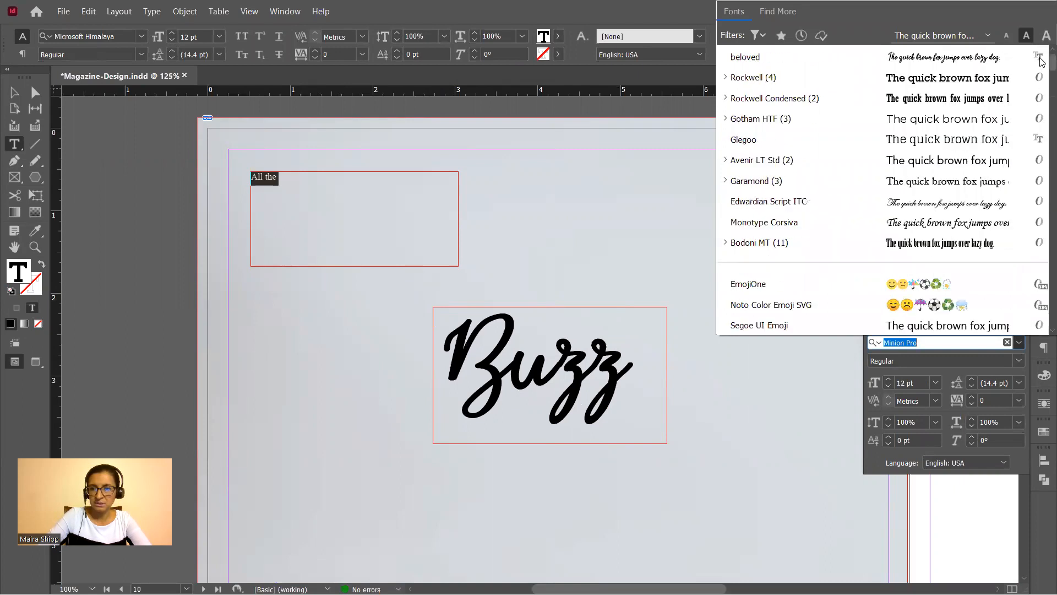
{"action": "left_click", "coordinate": [955, 80]}
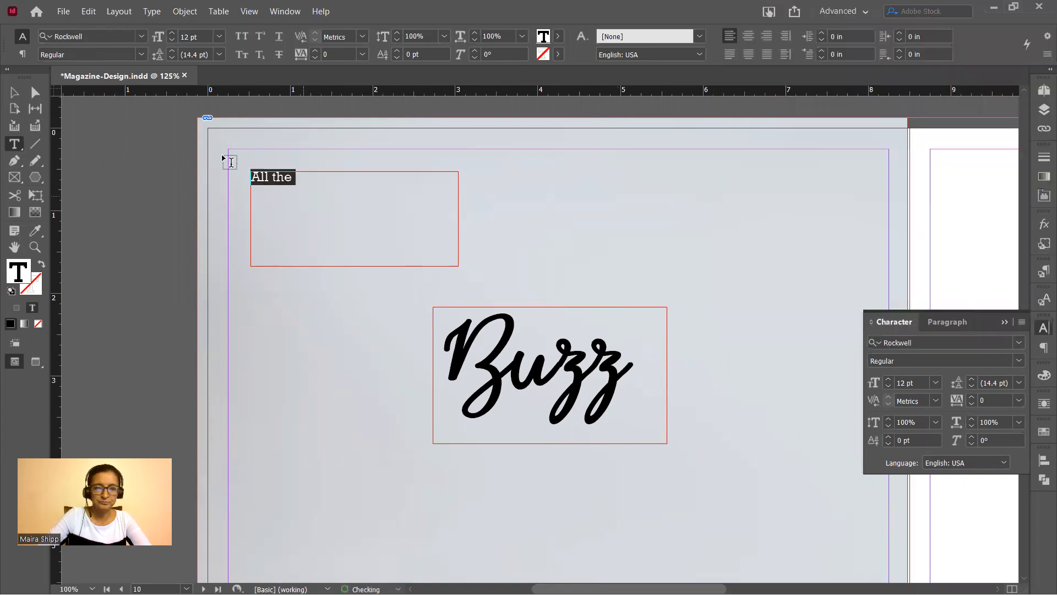
{"action": "left_click", "coordinate": [14, 92]}
{"action": "left_click_drag", "start_coordinate": [458, 266], "coordinate": [404, 244]}
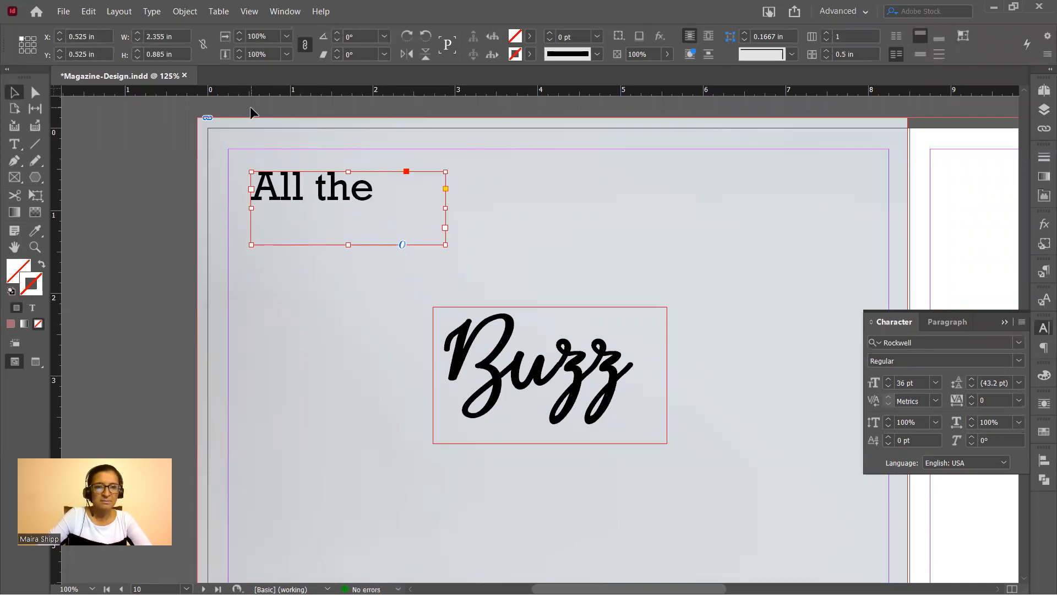
Apply All Caps to the "All the" text and select its two words.
{"action": "triple_click", "coordinate": [301, 183]}
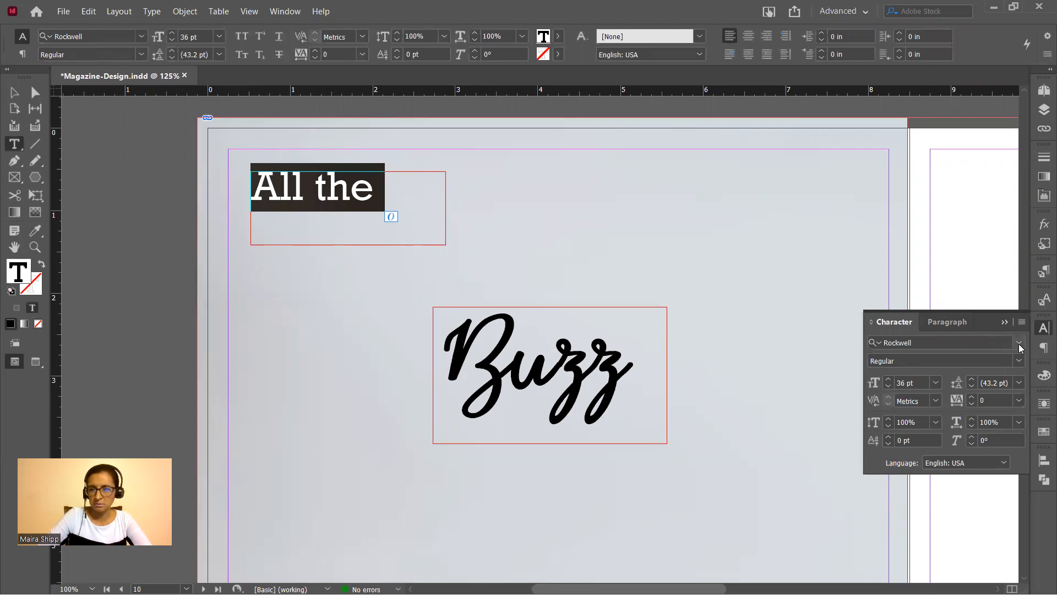
{"action": "left_click", "coordinate": [1021, 322]}
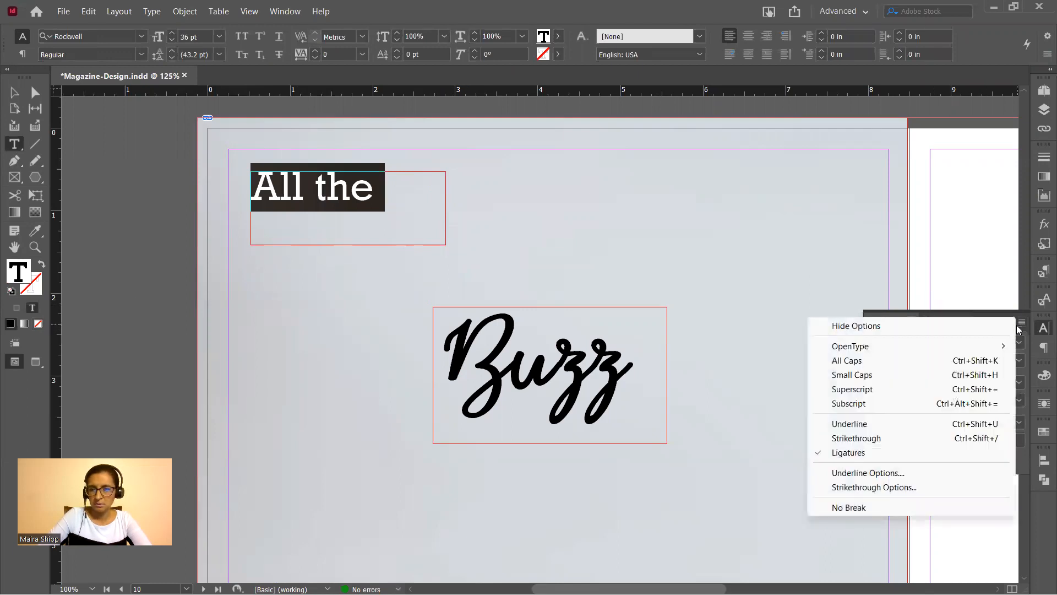
{"action": "left_click", "coordinate": [931, 361]}
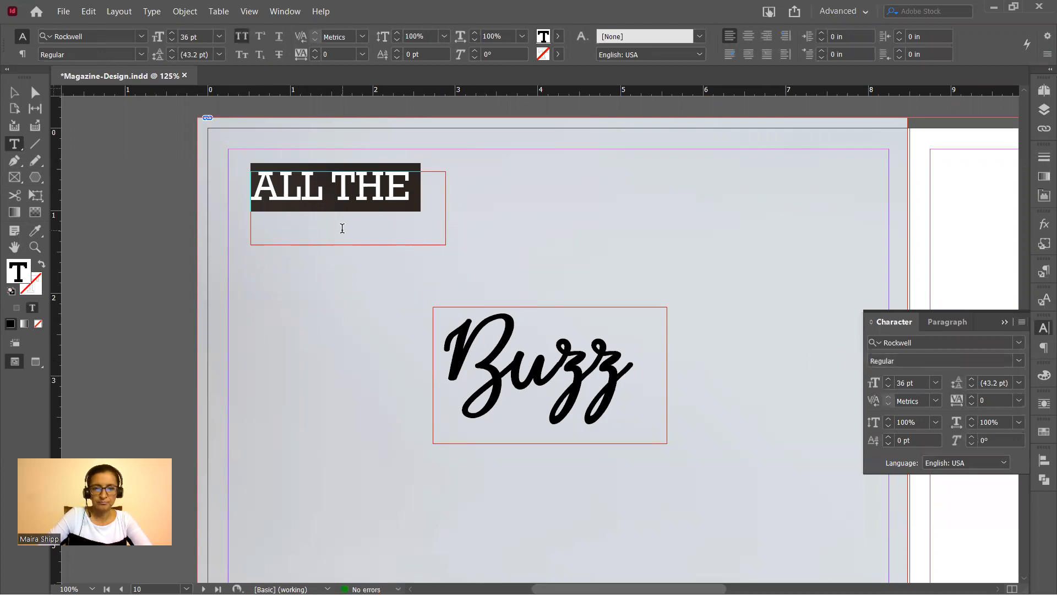
{"action": "left_click", "coordinate": [338, 194]}
{"action": "left_click_drag", "start_coordinate": [413, 190], "coordinate": [252, 187]}
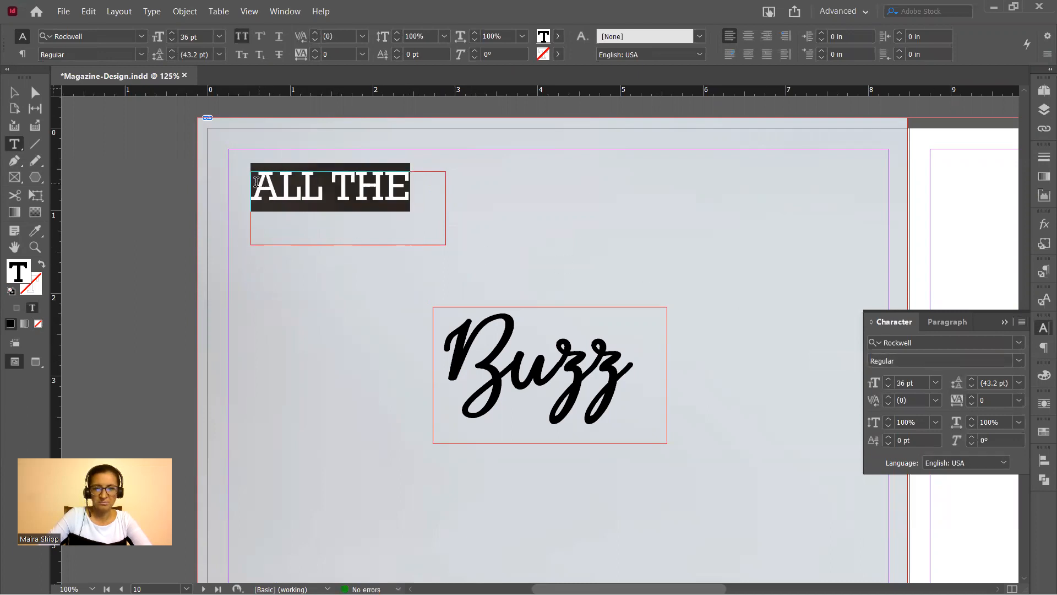
Try a 150% horizontal scale on the "ALL THE" text and undo it.
{"action": "left_click", "coordinate": [1019, 422]}
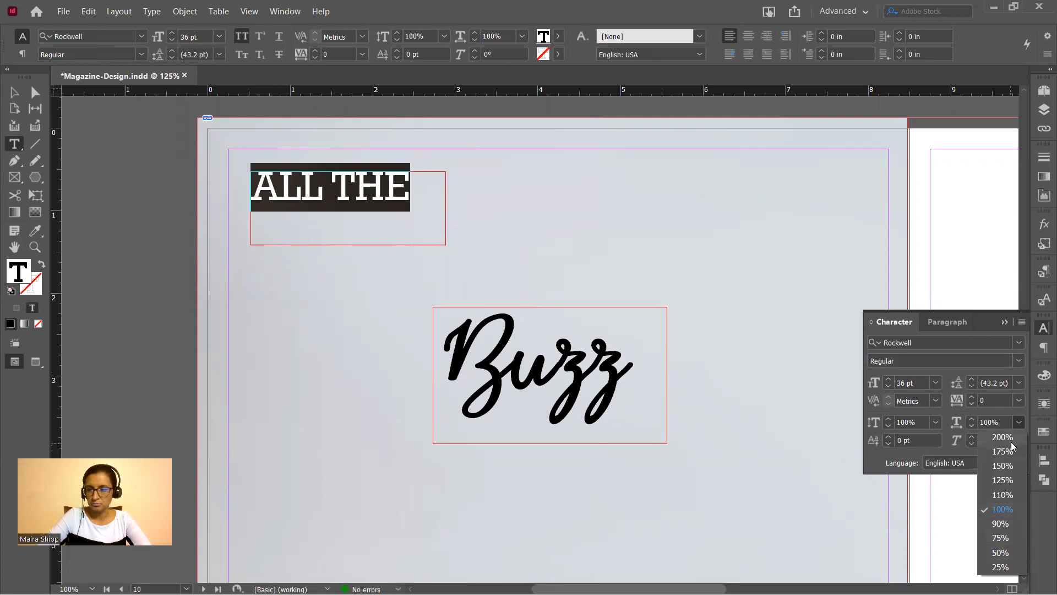
{"action": "left_click", "coordinate": [1011, 465]}
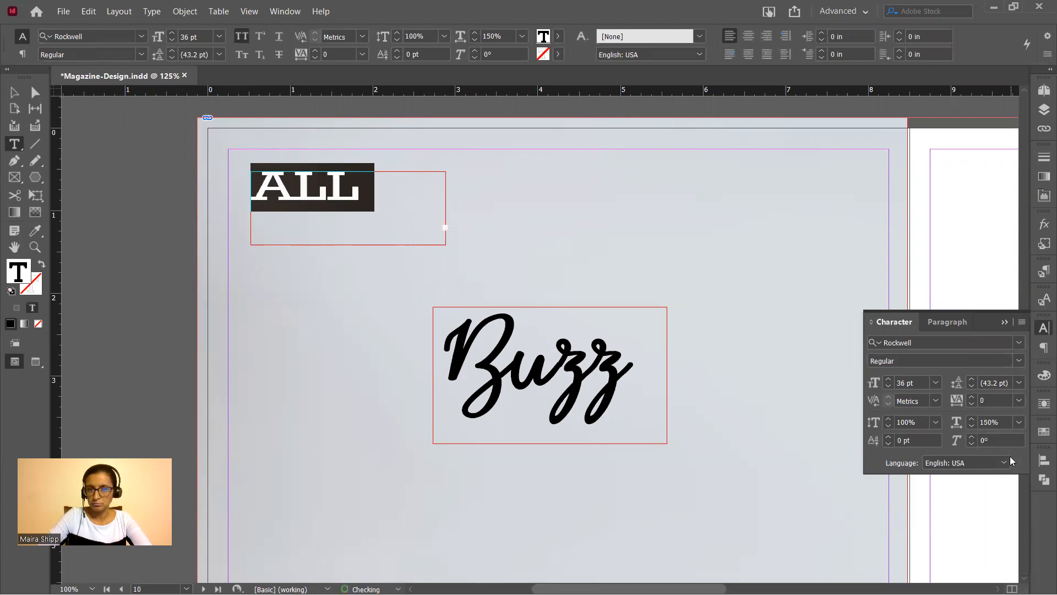
{"action": "key", "text": "ctrl+z"}
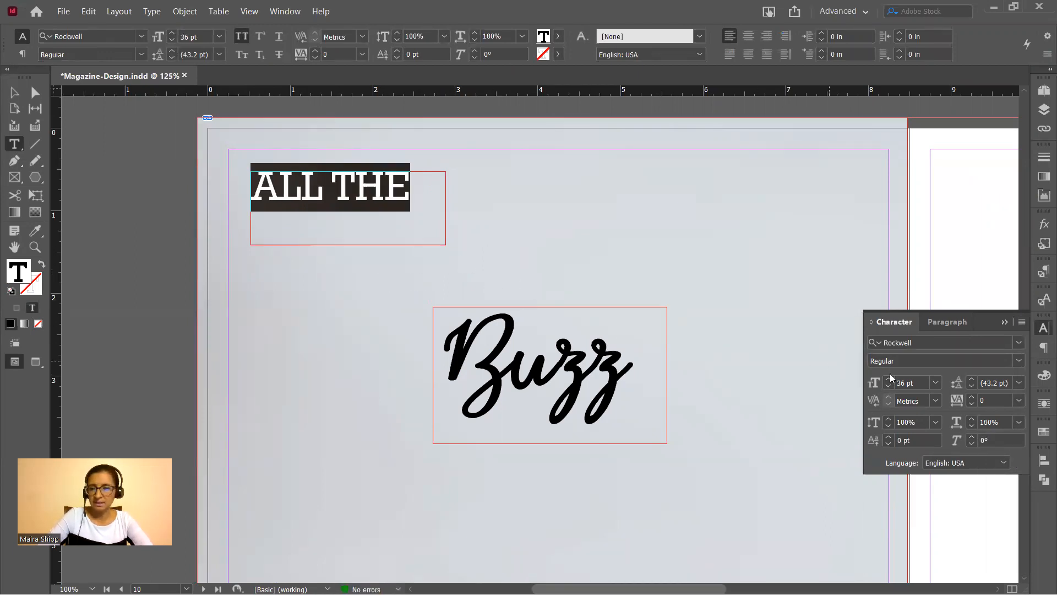
Set the tracking of "ALL THE" to 50 and shorten its text frame to about 0.5 in high.
{"action": "left_click", "coordinate": [1018, 399]}
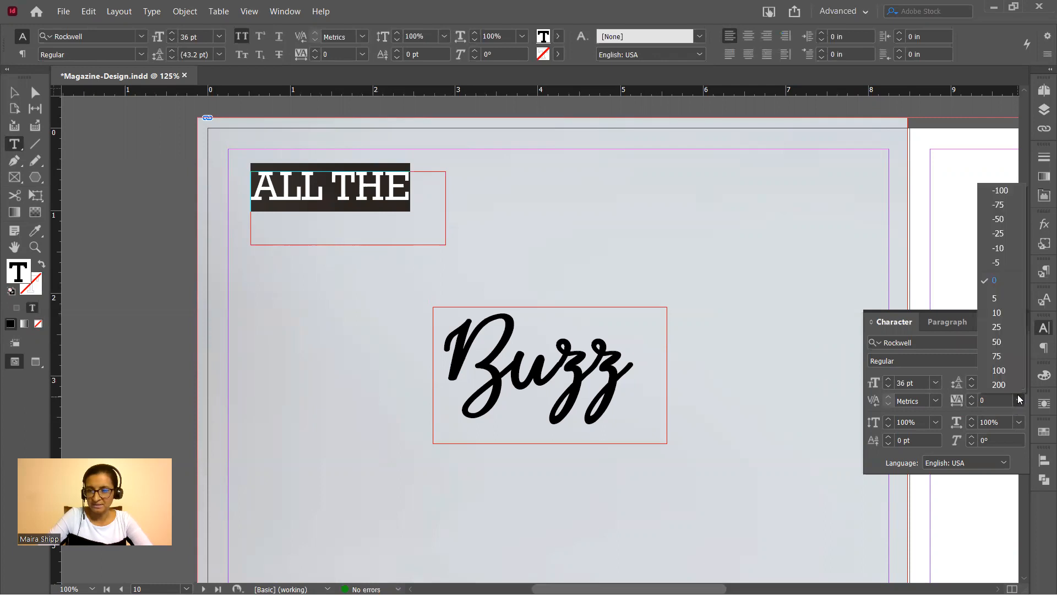
{"action": "left_click", "coordinate": [997, 341]}
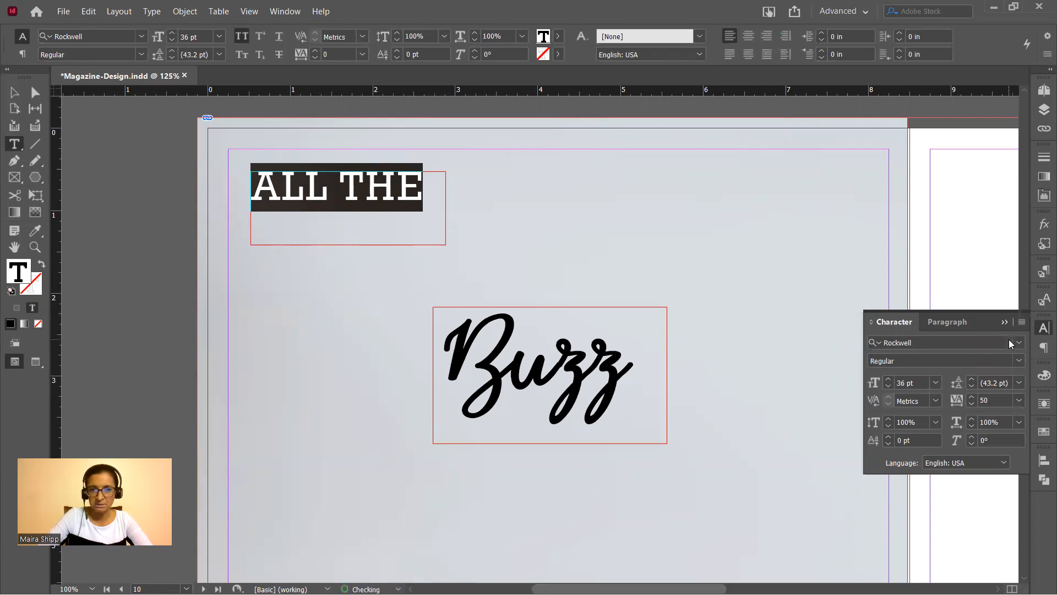
{"action": "left_click", "coordinate": [40, 93]}
{"action": "left_click_drag", "start_coordinate": [447, 243], "coordinate": [444, 212]}
Color the "Buzz" text with the golden PANTONE P 7-16 U swatch.
{"action": "left_click", "coordinate": [485, 327]}
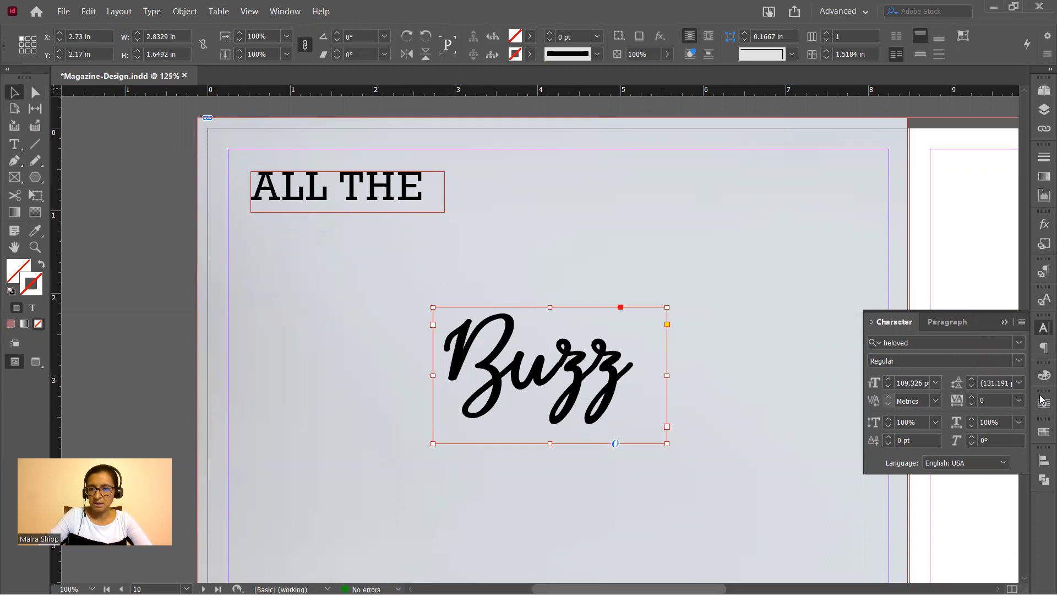
{"action": "left_click", "coordinate": [1044, 432]}
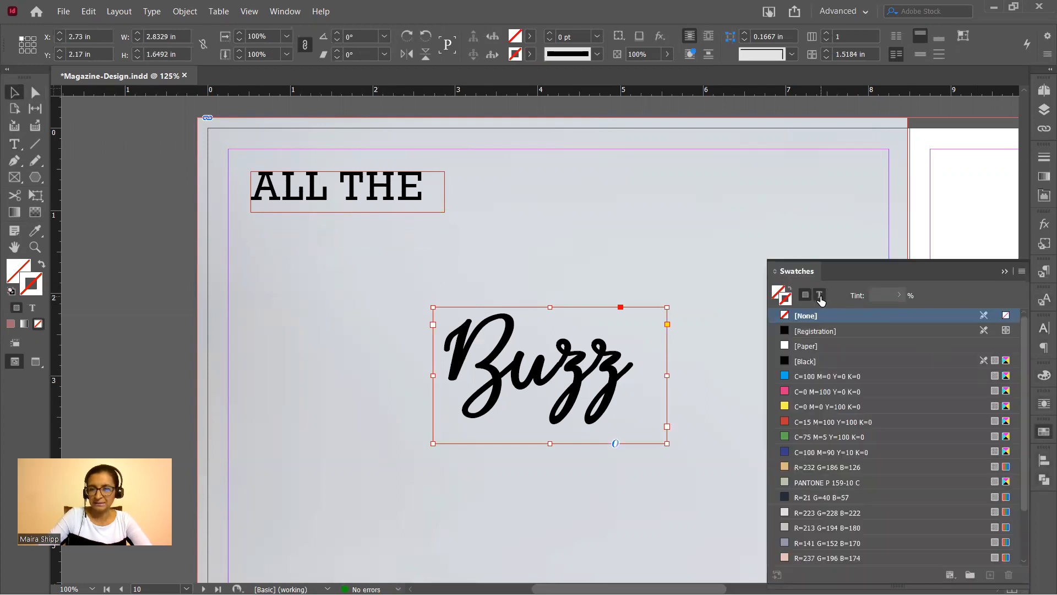
{"action": "left_click", "coordinate": [819, 294]}
{"action": "scroll", "coordinate": [883, 374], "scroll_direction": "down", "scroll_amount": 2}
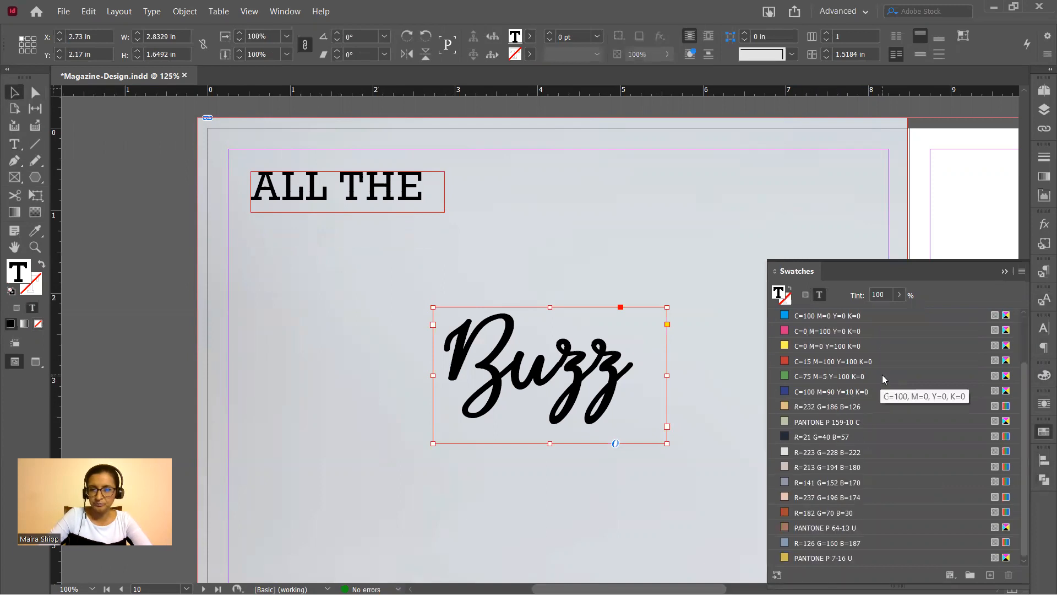
{"action": "left_click", "coordinate": [805, 558]}
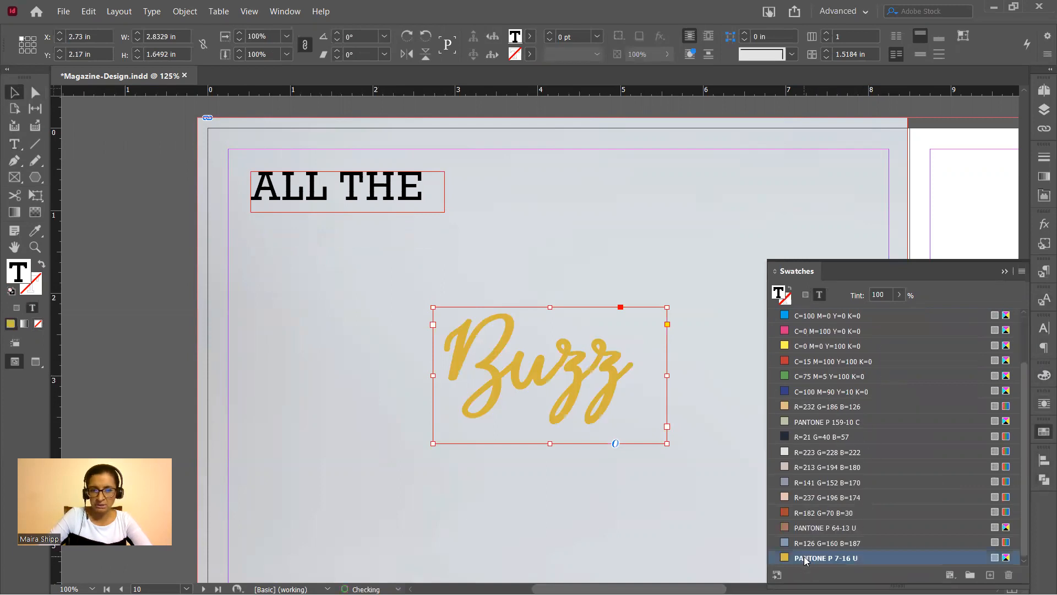
{"action": "left_click", "coordinate": [1005, 271]}
Move "ALL THE" slightly down and right, and place "Buzz" just beneath it at about X 1.92 in, Y 1.52 in.
{"action": "left_click", "coordinate": [551, 232]}
{"action": "left_click_drag", "start_coordinate": [417, 230], "coordinate": [439, 268]}
{"action": "left_click_drag", "start_coordinate": [508, 328], "coordinate": [444, 276]}
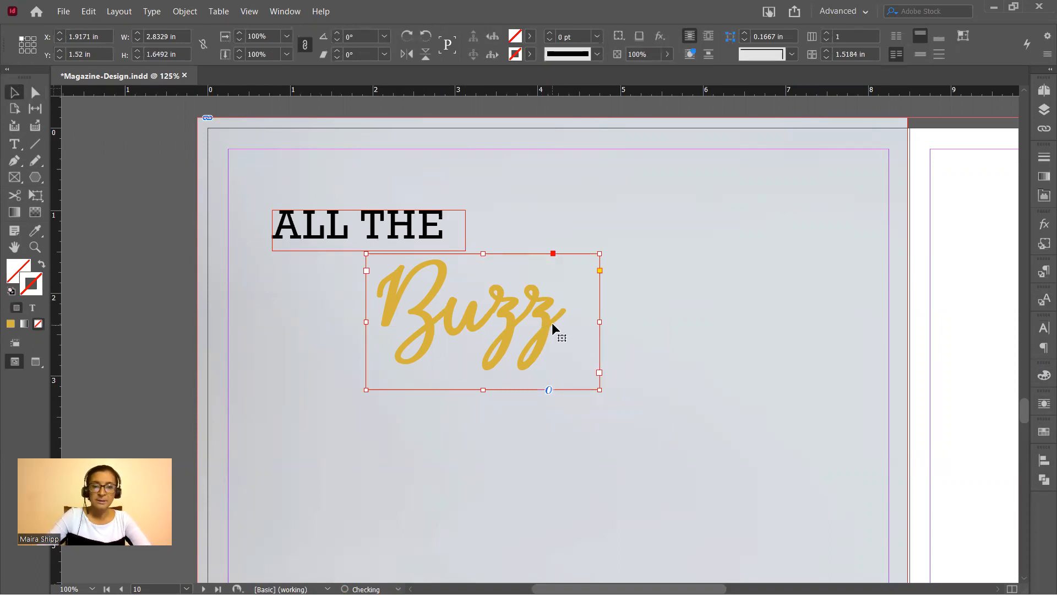
Preview the 10-11 spread in full-screen presentation mode and return to the layout.
{"action": "key", "text": "ctrl+0"}
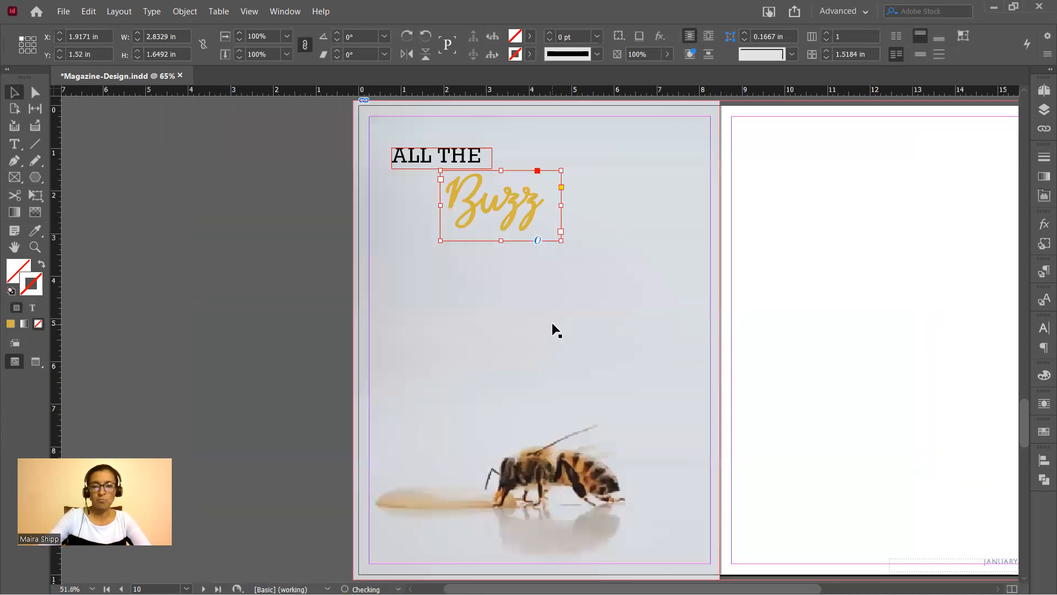
{"action": "left_click", "coordinate": [297, 267]}
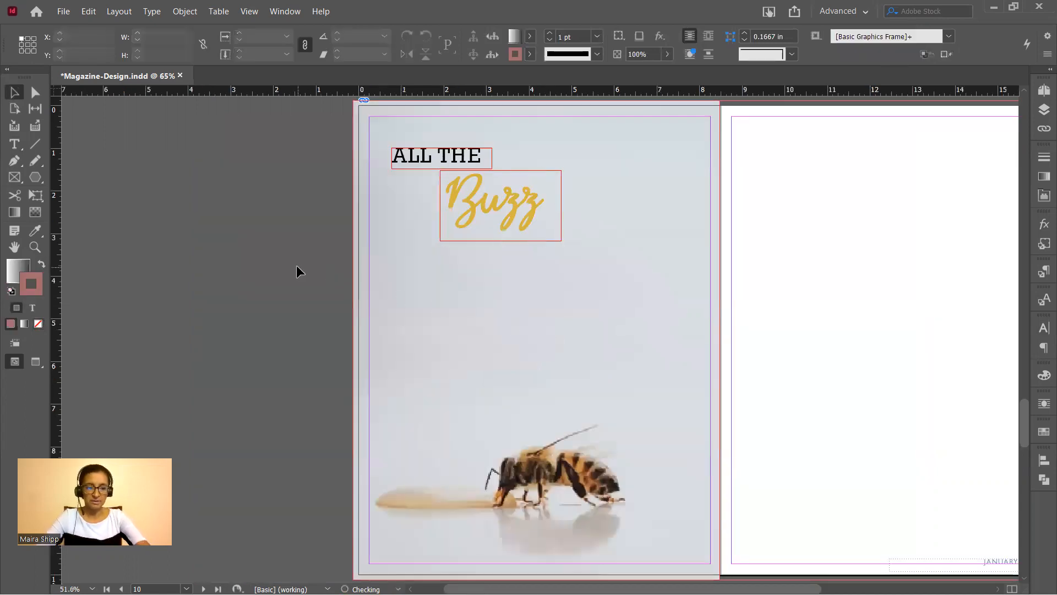
{"action": "key", "text": "shift+w"}
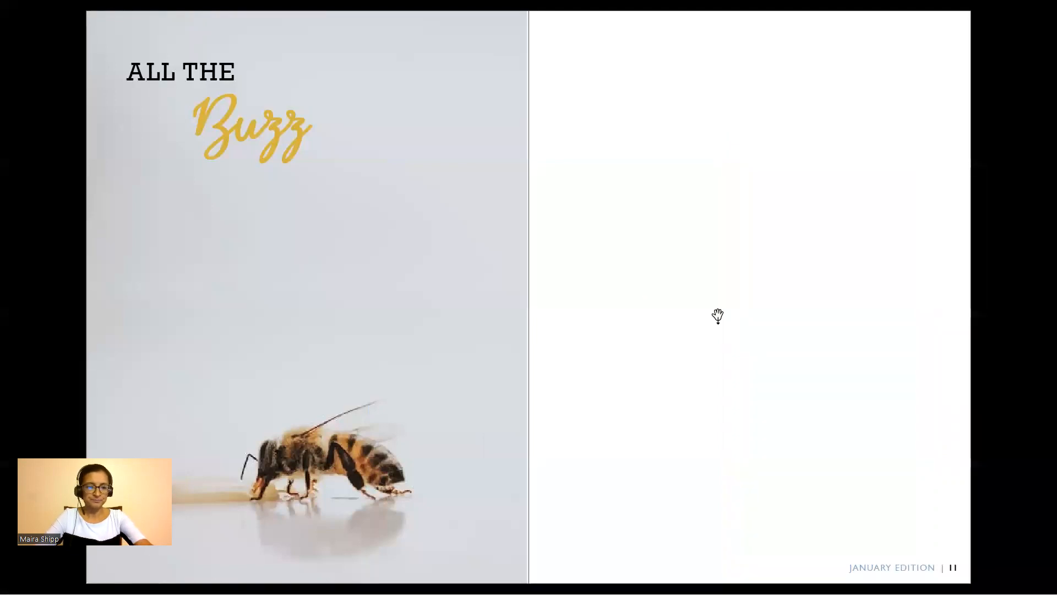
{"action": "key", "text": "Escape"}
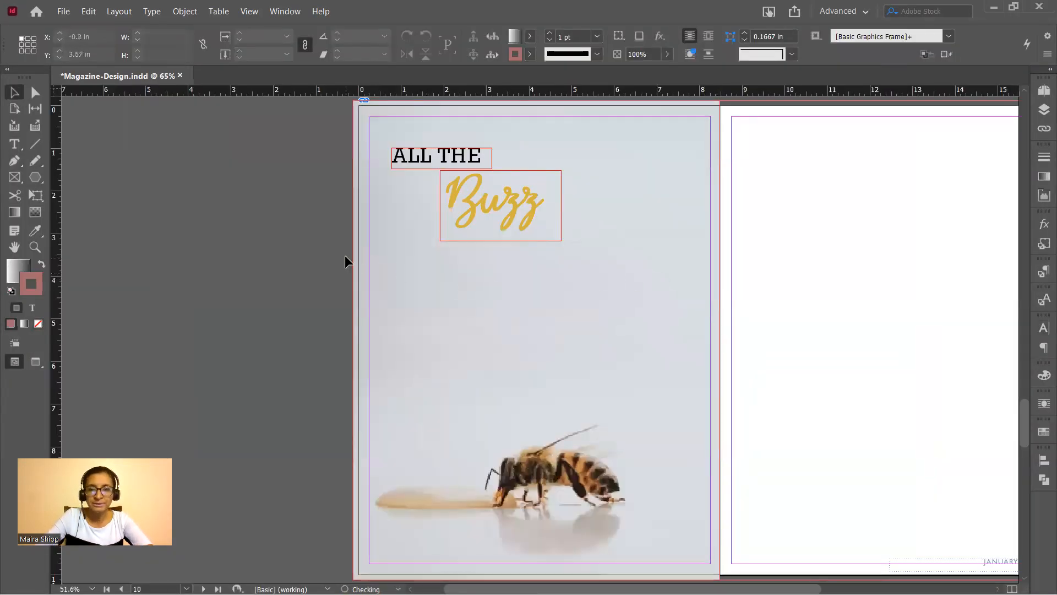
Widen the bee photo's frame to 8.625 in and nudge the image inside it right to 0.0139 in.
{"action": "left_click", "coordinate": [689, 312]}
{"action": "left_click_drag", "start_coordinate": [717, 340], "coordinate": [722, 338]}
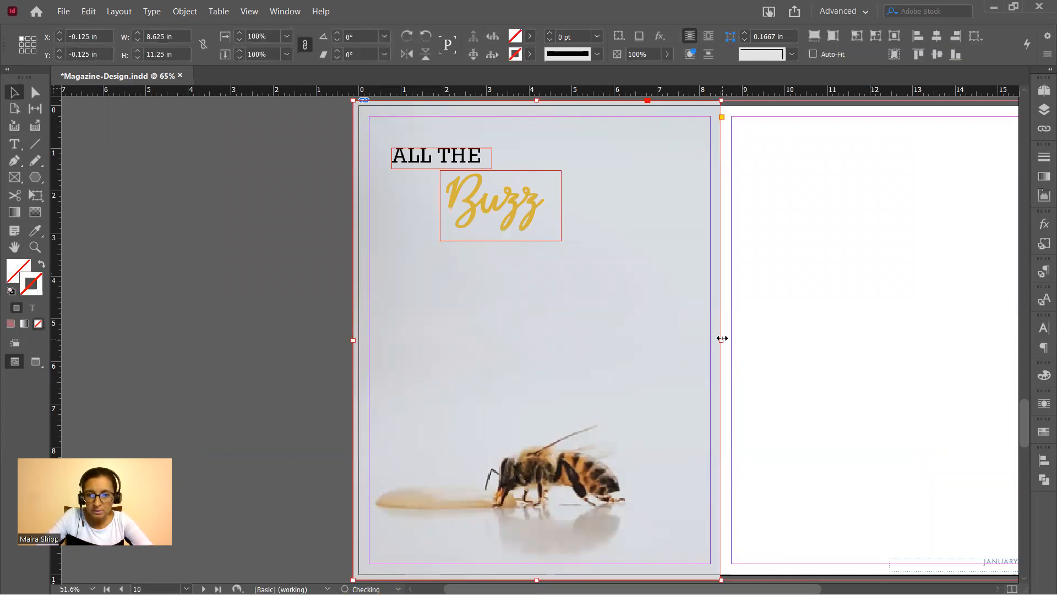
{"action": "left_click", "coordinate": [33, 93]}
{"action": "left_click", "coordinate": [430, 301]}
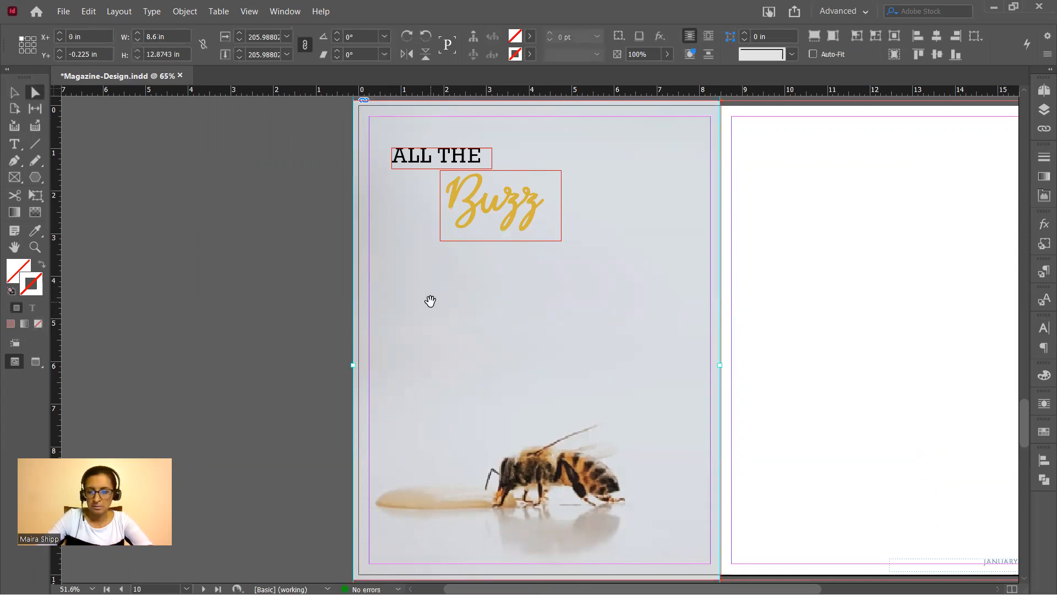
{"action": "key", "text": "Right"}
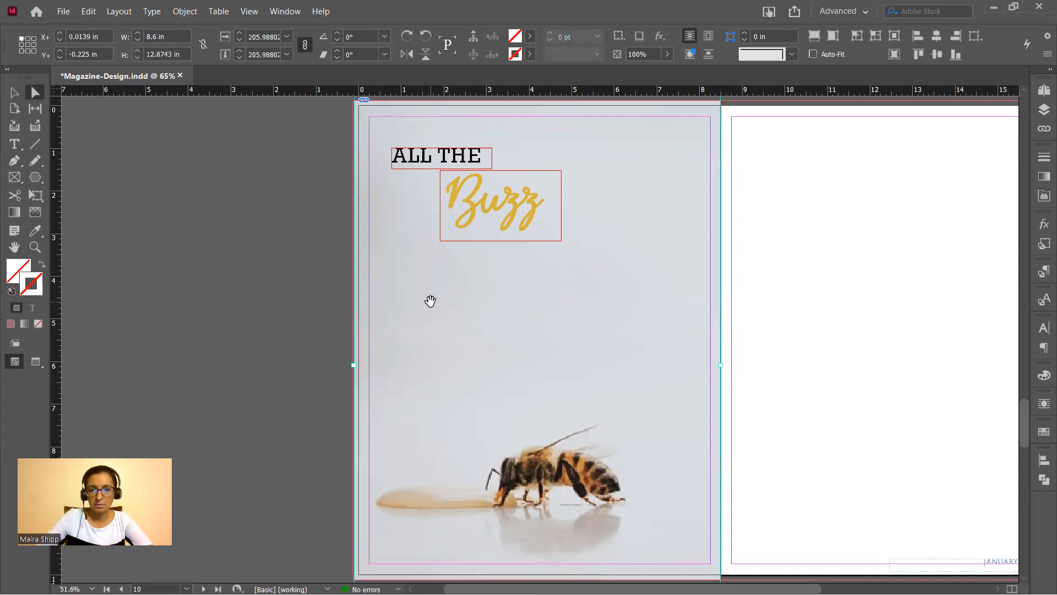
{"action": "left_click", "coordinate": [154, 276]}
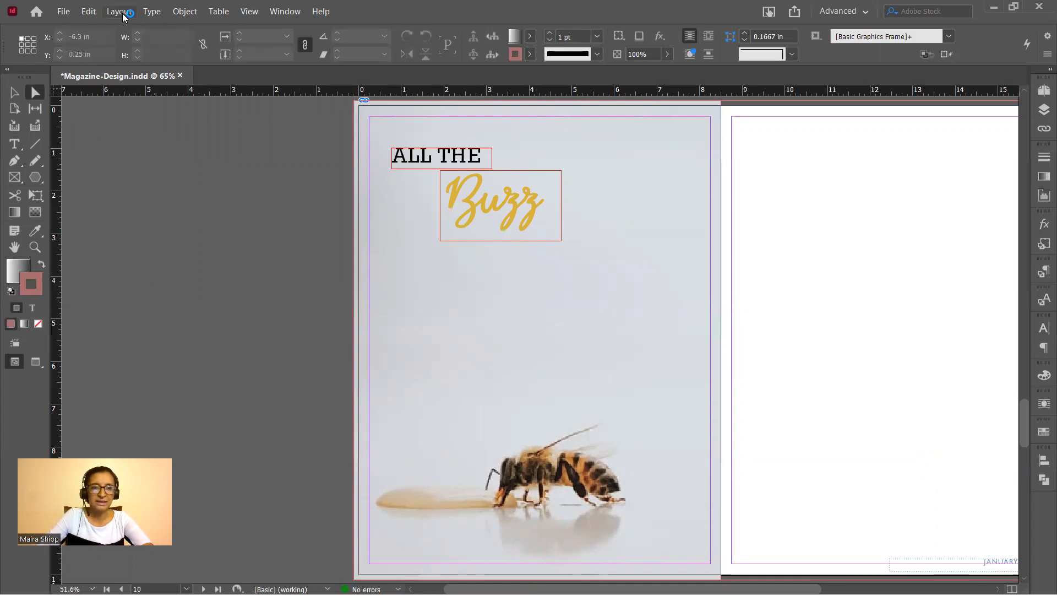
Divide the pages of the bee spread into three columns within the margins.
{"action": "left_click", "coordinate": [119, 12]}
{"action": "left_click", "coordinate": [146, 47]}
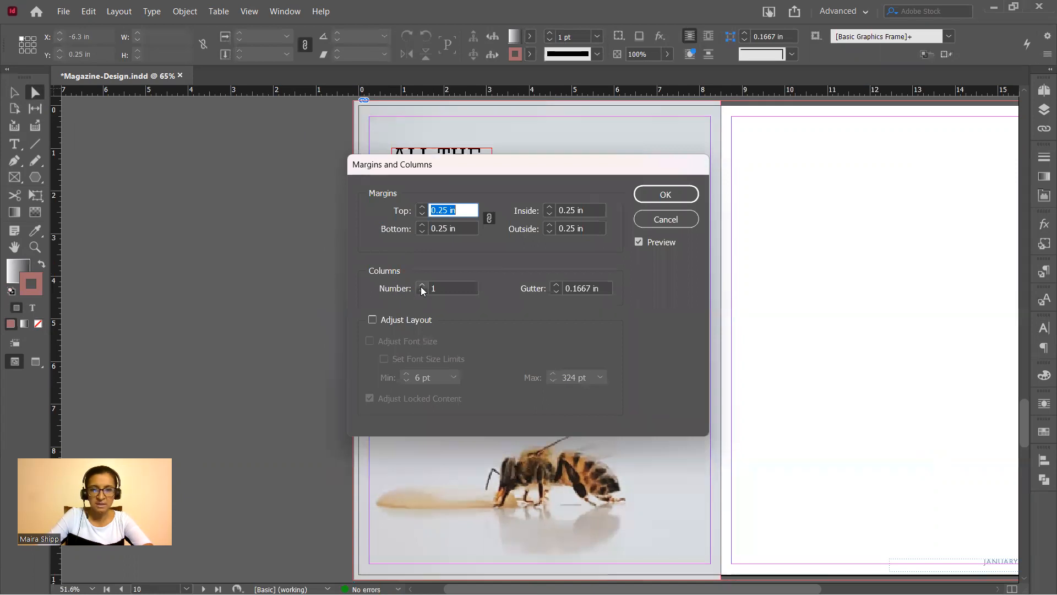
{"action": "left_click", "coordinate": [422, 284]}
{"action": "left_click", "coordinate": [422, 285]}
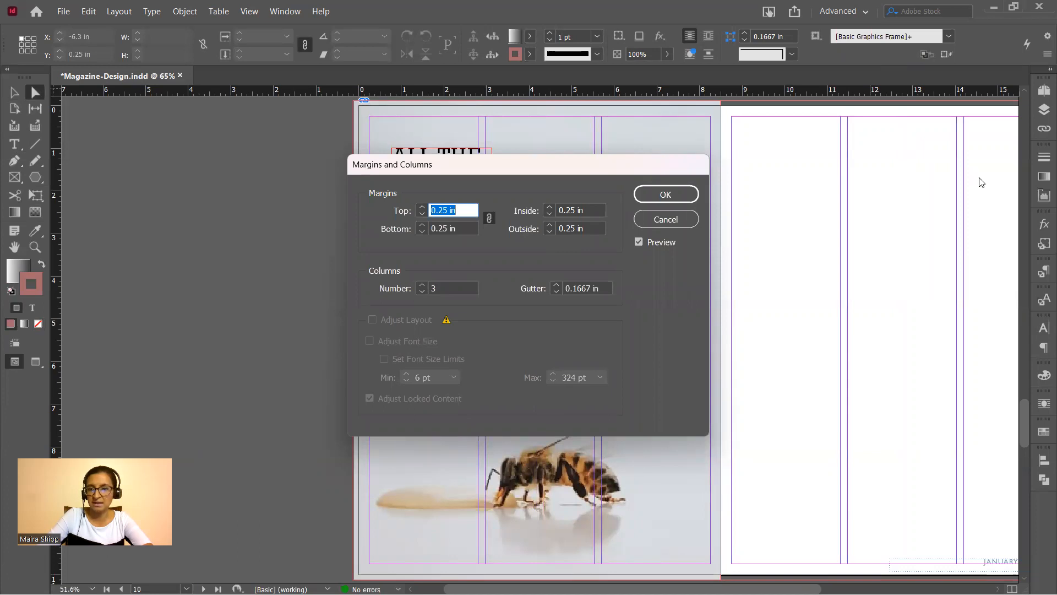
{"action": "left_click", "coordinate": [681, 196]}
Scale up the "Buzz" text together with its frame to about 4.07 in wide and 2.37 in high.
{"action": "left_click", "coordinate": [15, 92]}
{"action": "left_click", "coordinate": [453, 190]}
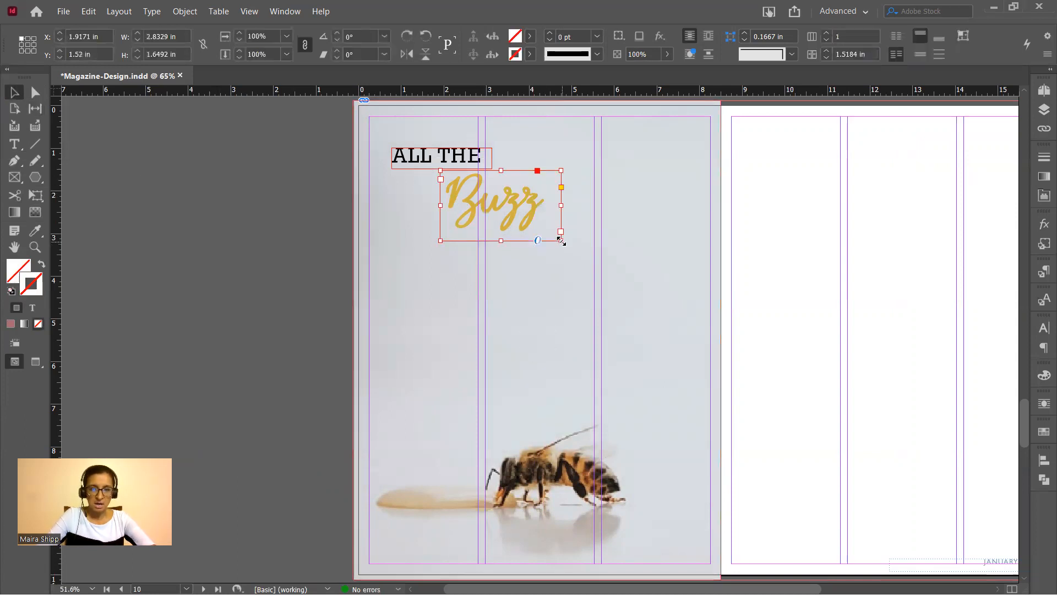
{"action": "left_click_drag", "start_coordinate": [560, 240], "coordinate": [584, 258]}
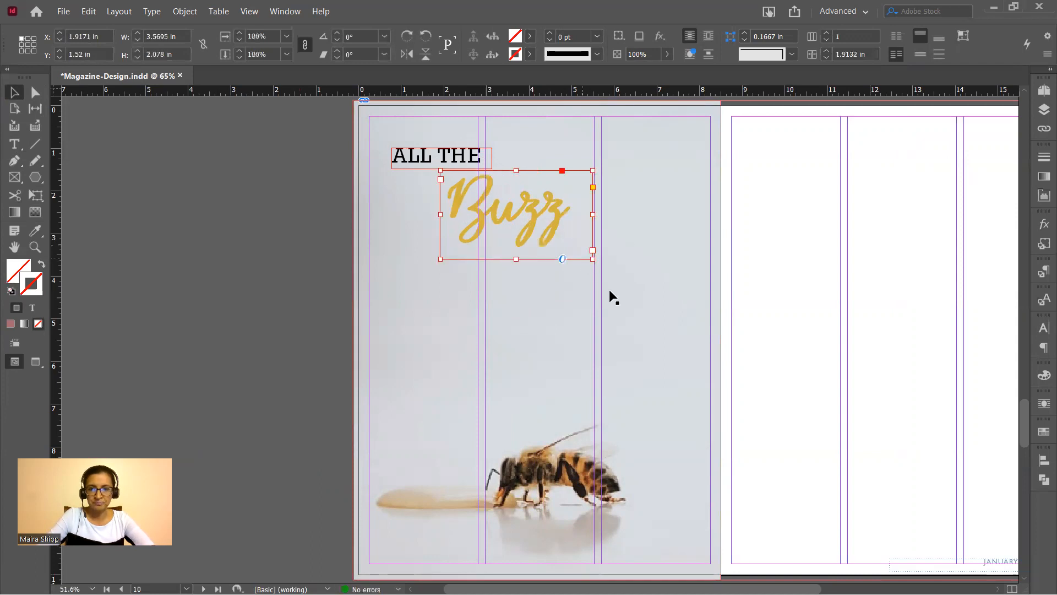
{"action": "left_click_drag", "start_coordinate": [593, 257], "coordinate": [611, 273]}
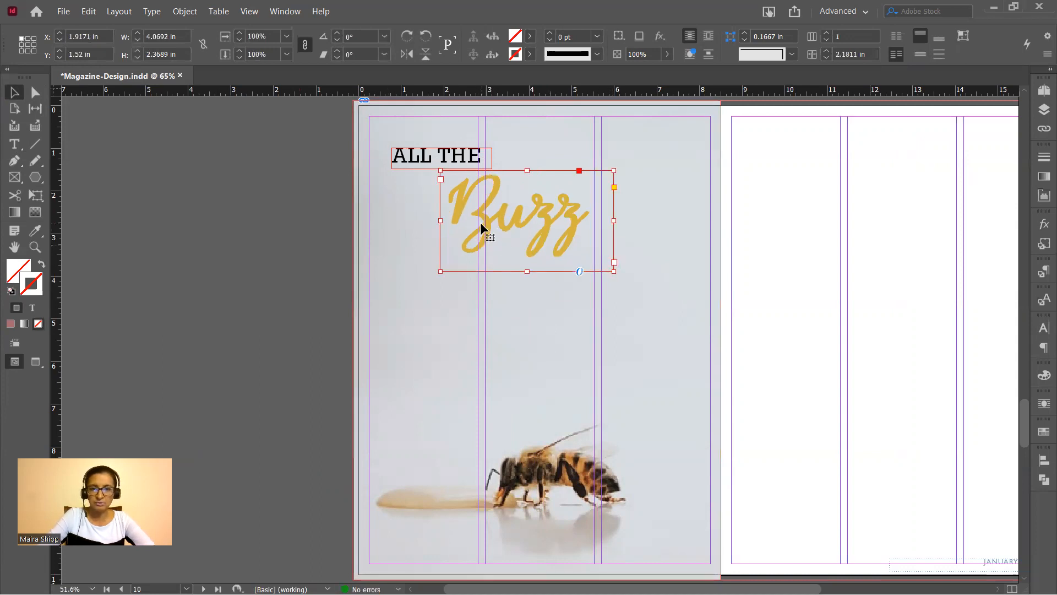
{"action": "left_click", "coordinate": [267, 220]}
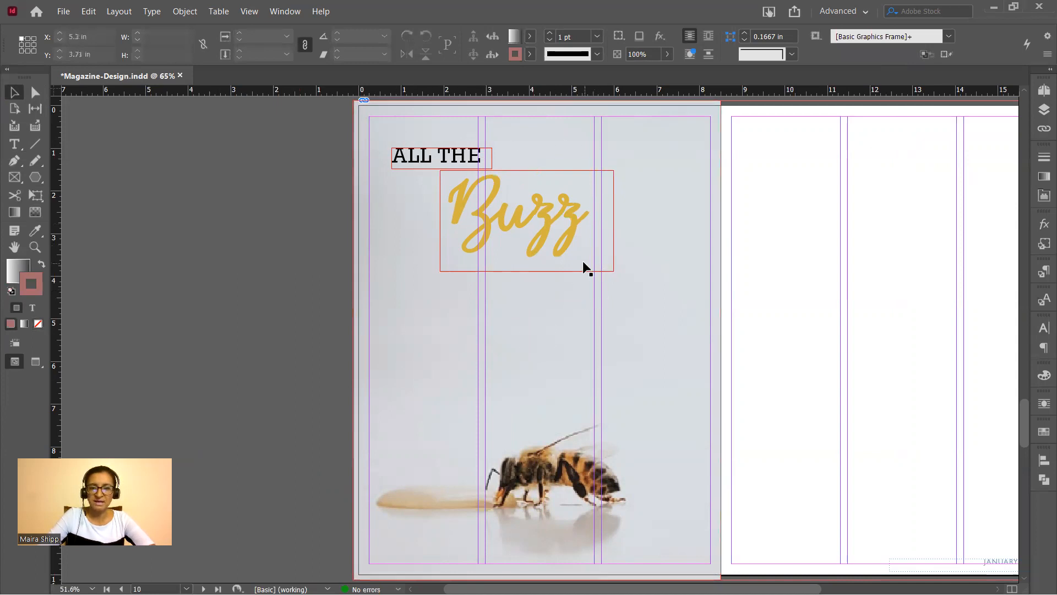
Narrow the "Buzz" frame to about 3.78 in wide so it ends at the start of the third column.
{"action": "left_click", "coordinate": [555, 236]}
{"action": "left_click_drag", "start_coordinate": [613, 221], "coordinate": [601, 220]}
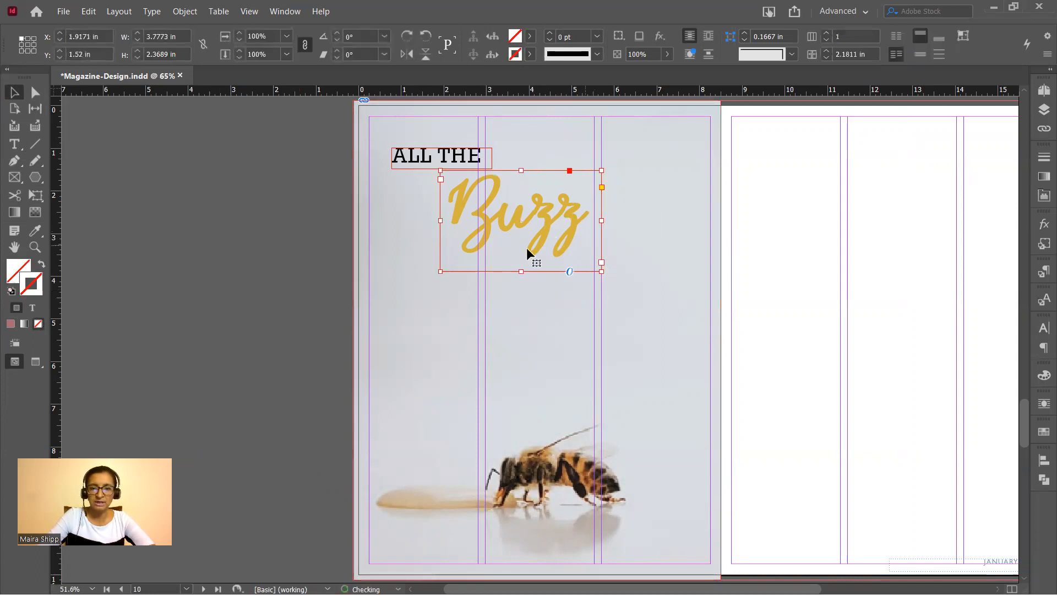
{"action": "left_click", "coordinate": [267, 249]}
Preview the spread with the larger "Buzz" title in full-screen presentation mode and exit.
{"action": "left_click", "coordinate": [537, 340]}
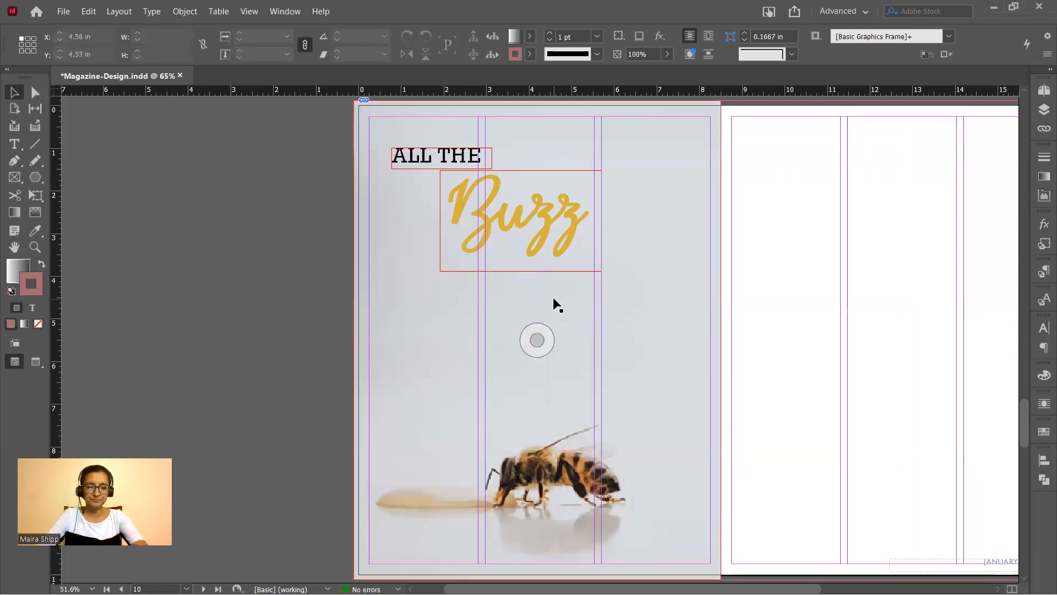
{"action": "key", "text": "shift+w"}
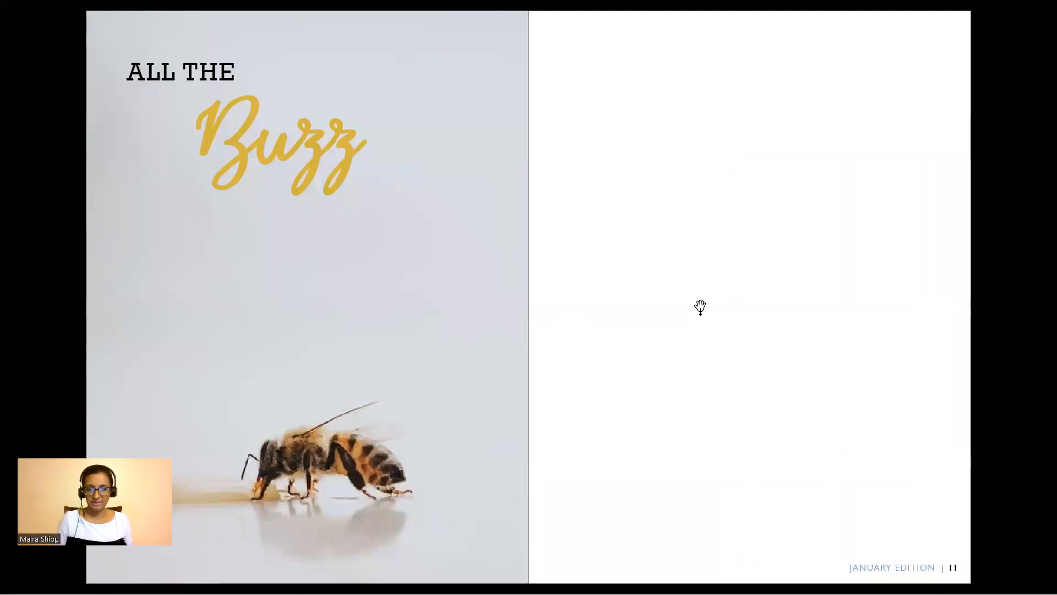
{"action": "key", "text": "Escape"}
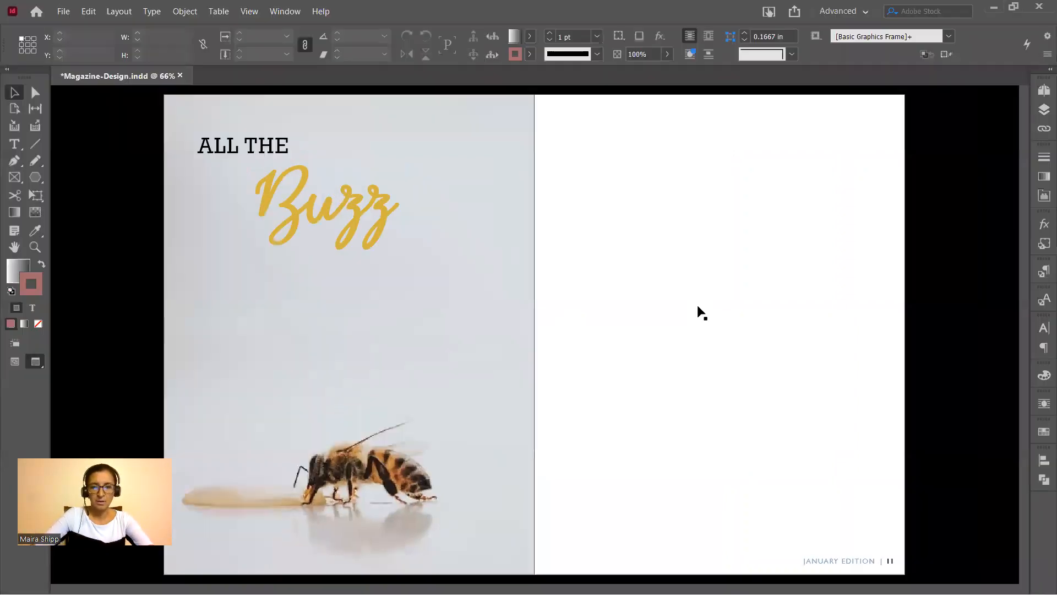
Switch to the Word document and copy the opening paragraph beginning "While they may be small".
{"action": "key", "text": "alt+Tab"}
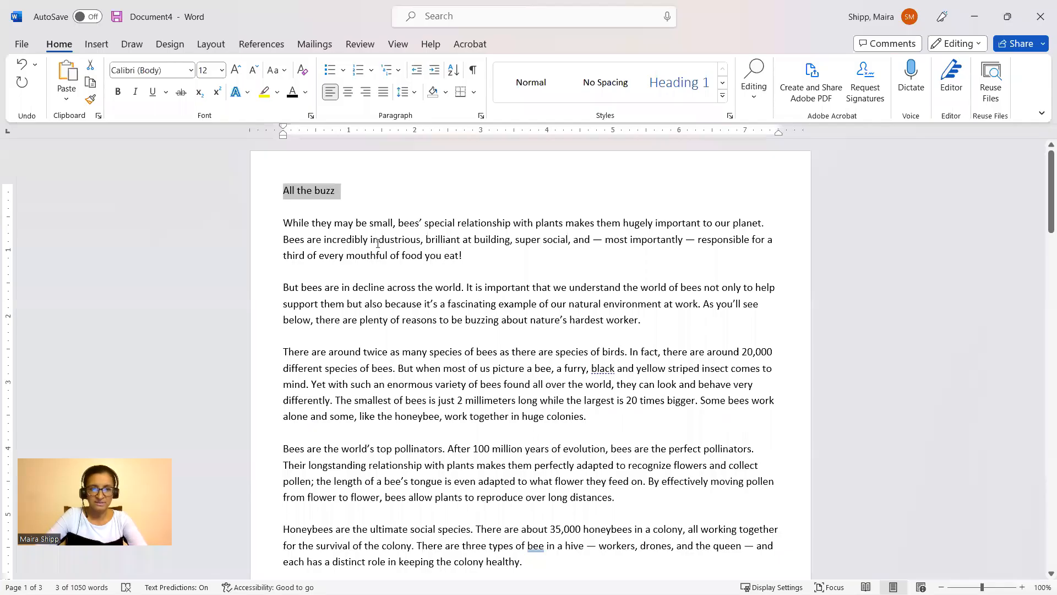
{"action": "left_click", "coordinate": [477, 256]}
{"action": "left_click_drag", "start_coordinate": [476, 255], "coordinate": [284, 220]}
{"action": "left_click", "coordinate": [284, 222]}
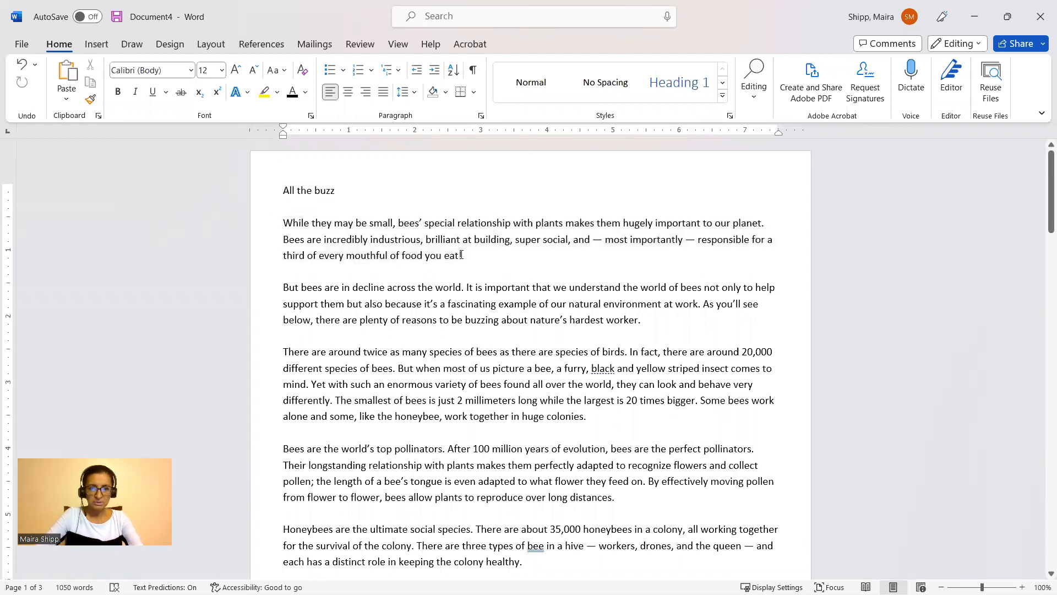
{"action": "left_click_drag", "start_coordinate": [450, 252], "coordinate": [292, 221]}
{"action": "key", "text": "ctrl+c"}
Back in InDesign, draw a text frame below "Buzz" across the second and third columns, about 5.28 in wide and 1.66 in high.
{"action": "key", "text": "alt+Tab"}
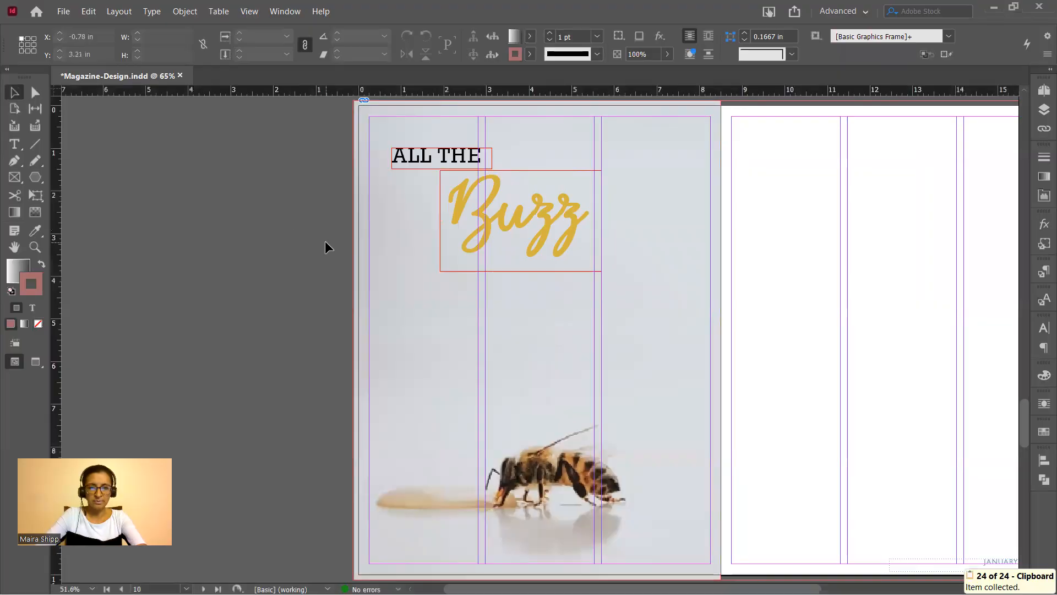
{"action": "left_click", "coordinate": [14, 144]}
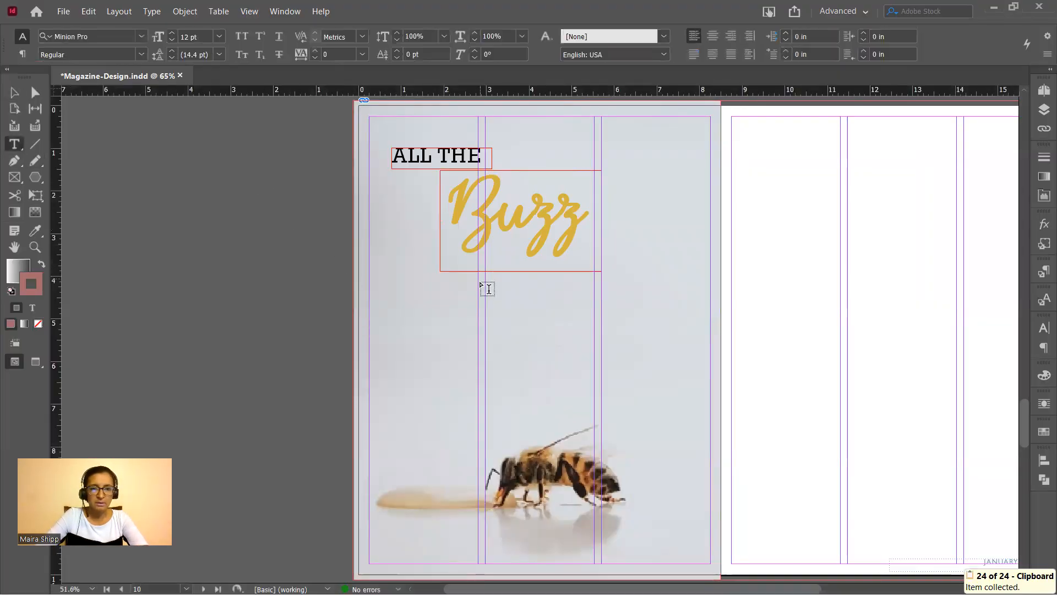
{"action": "left_click_drag", "start_coordinate": [482, 278], "coordinate": [710, 348]}
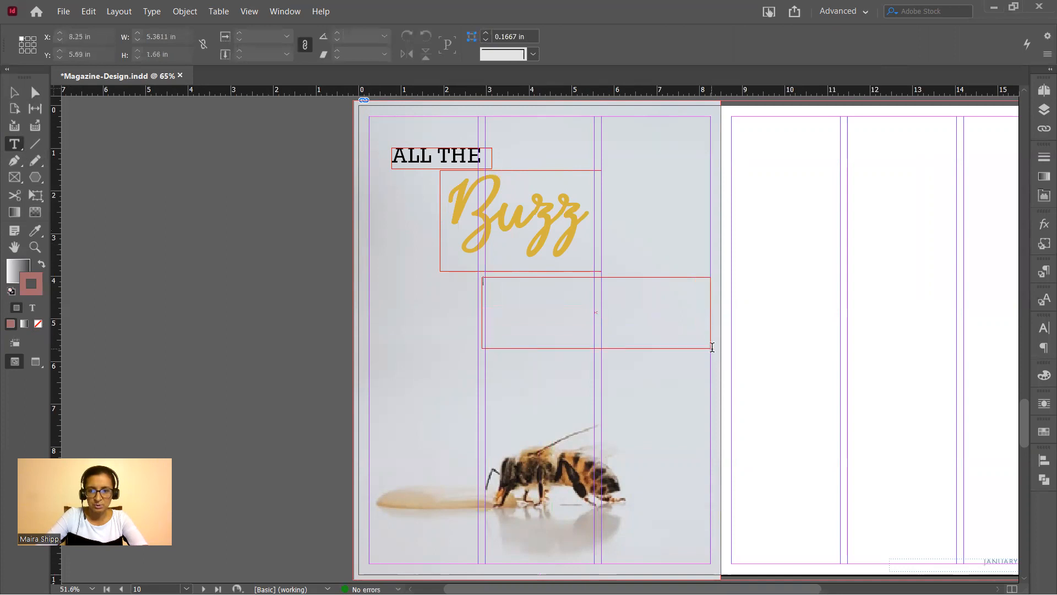
{"action": "key", "text": "Escape"}
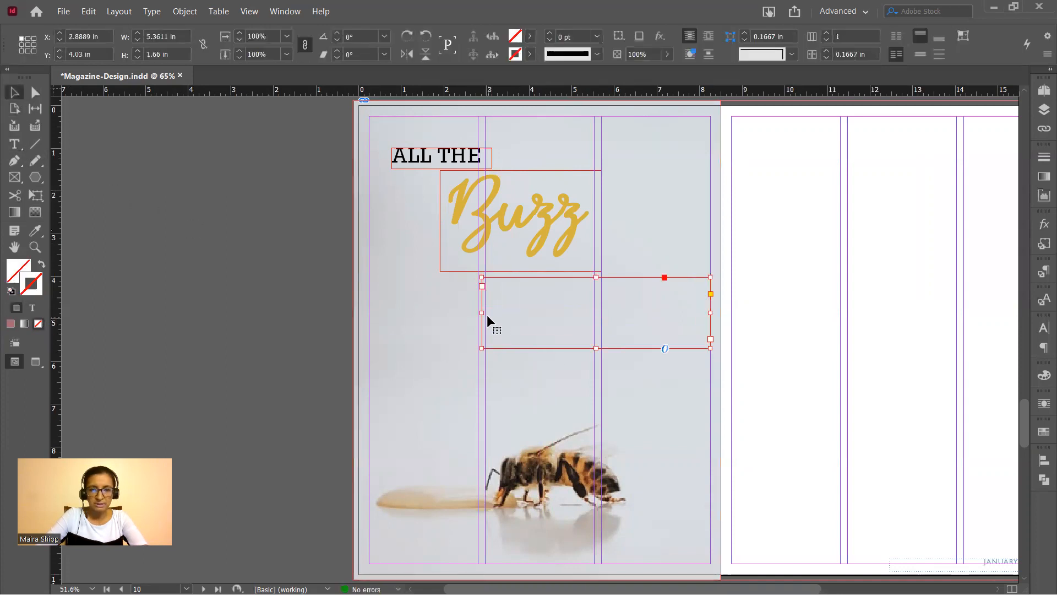
{"action": "left_click_drag", "start_coordinate": [484, 312], "coordinate": [488, 311]}
Paste the copied opening paragraph into the new text frame below "Buzz", deleting the stray frame from a misplaced paste.
{"action": "key", "text": "ctrl+v"}
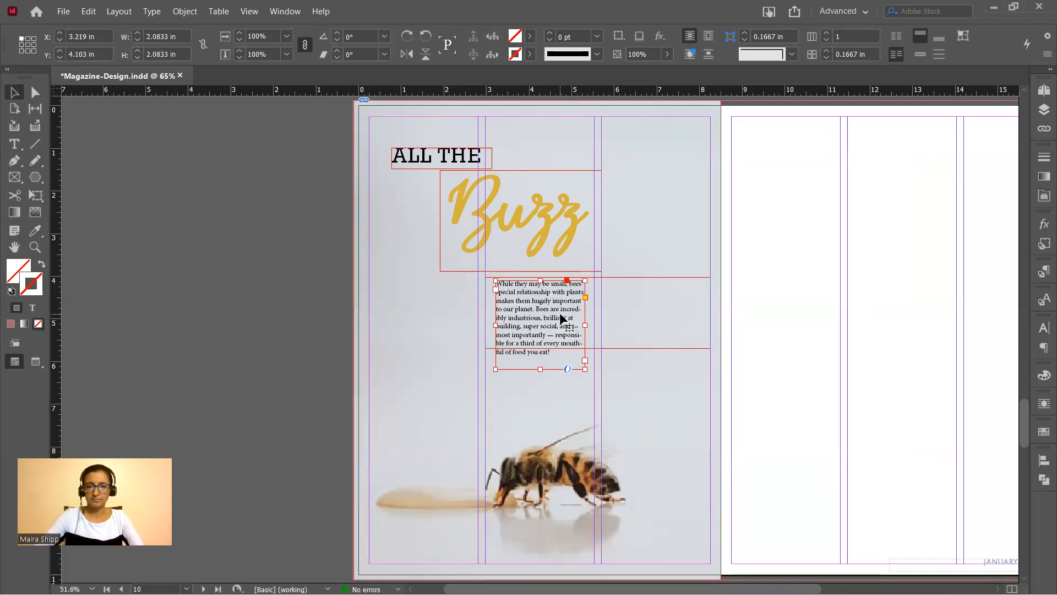
{"action": "key", "text": "Delete"}
{"action": "key", "text": "t"}
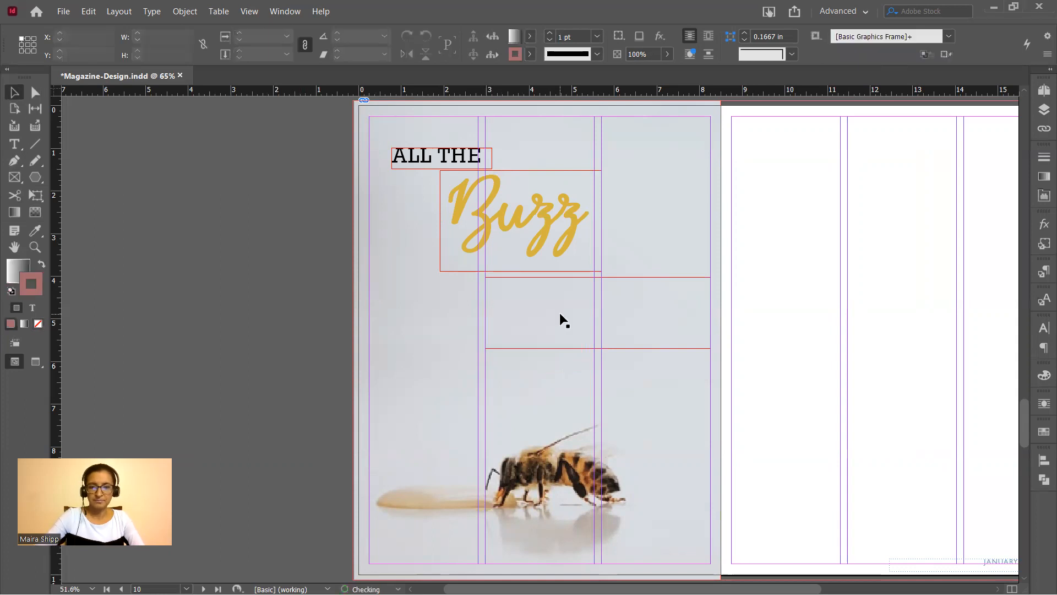
{"action": "left_click", "coordinate": [560, 315]}
{"action": "key", "text": "ctrl+v"}
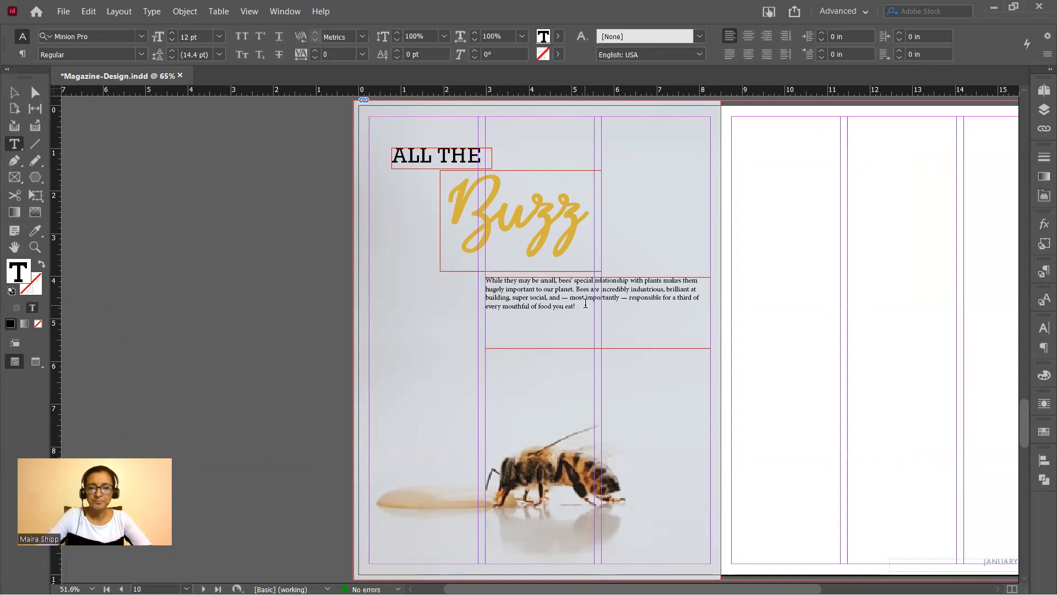
Set the font of the whole opening paragraph to Rockwell.
{"action": "left_click_drag", "start_coordinate": [585, 304], "coordinate": [484, 278]}
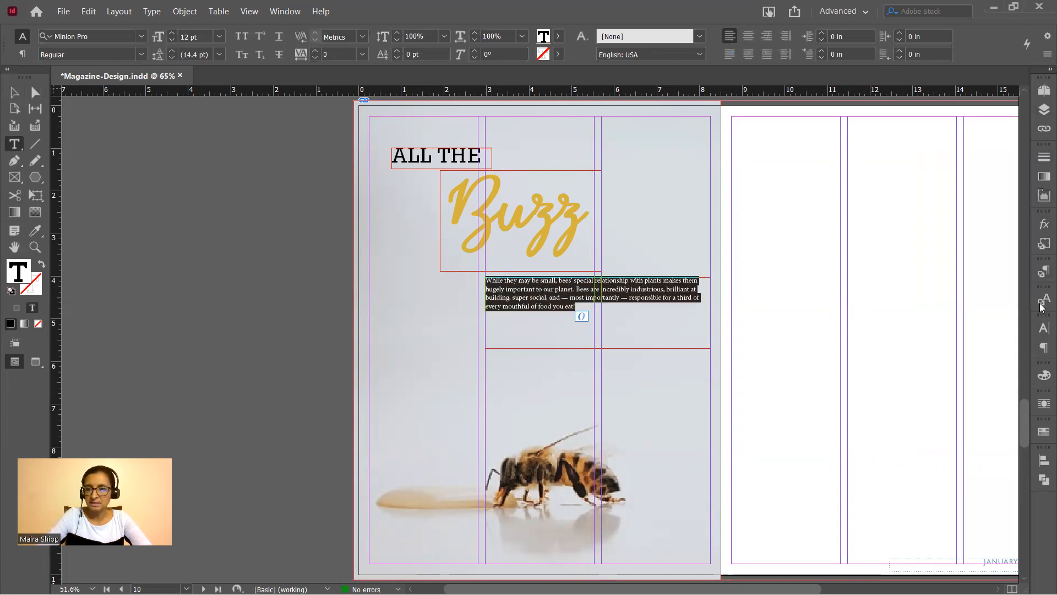
{"action": "left_click", "coordinate": [1043, 329]}
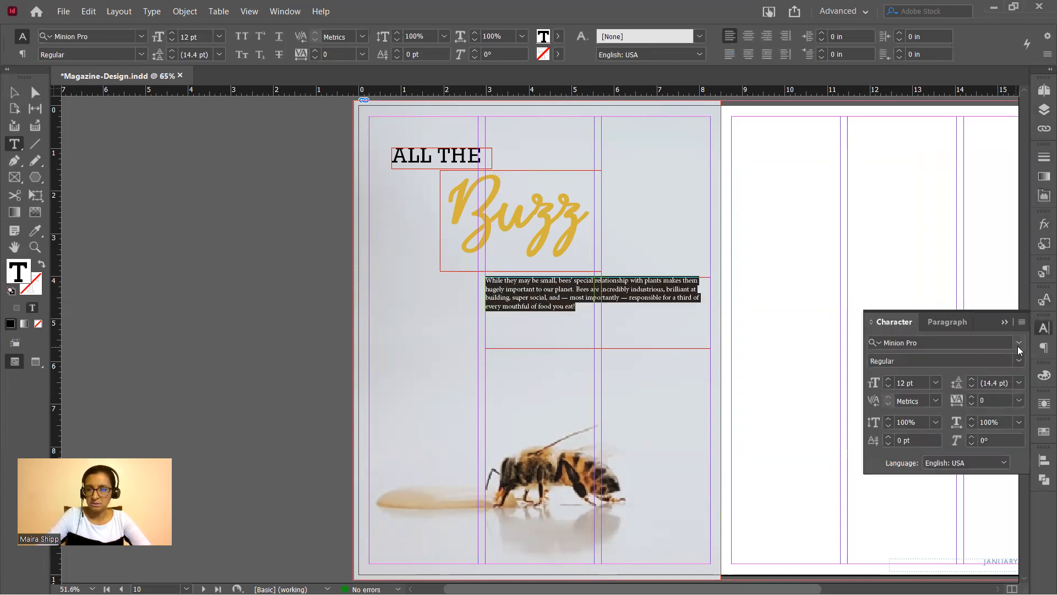
{"action": "left_click", "coordinate": [1018, 344]}
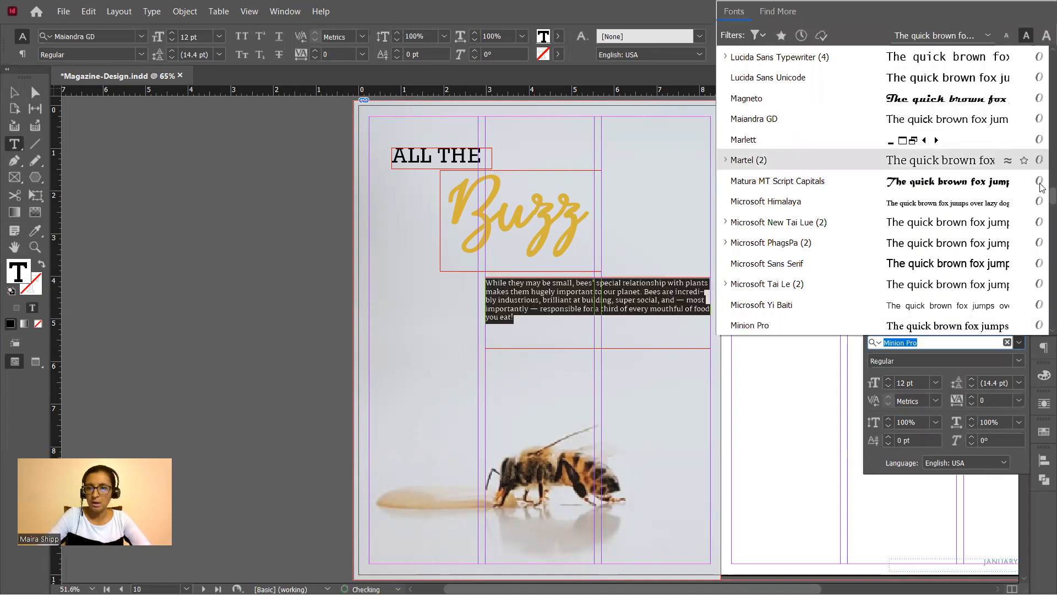
{"action": "scroll", "coordinate": [1041, 193], "scroll_direction": "up", "scroll_amount": 15}
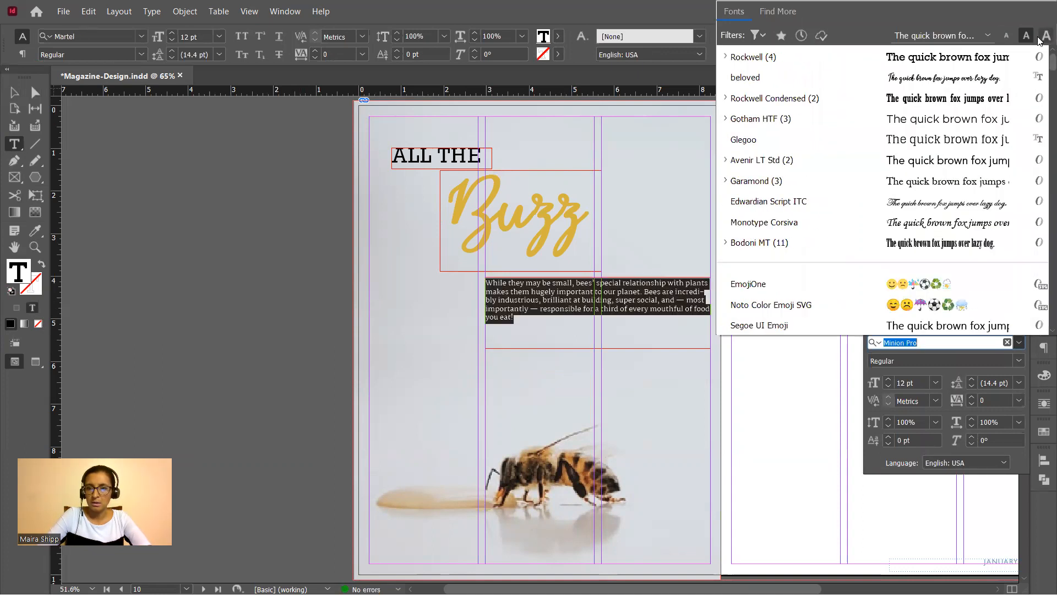
{"action": "left_click", "coordinate": [964, 57]}
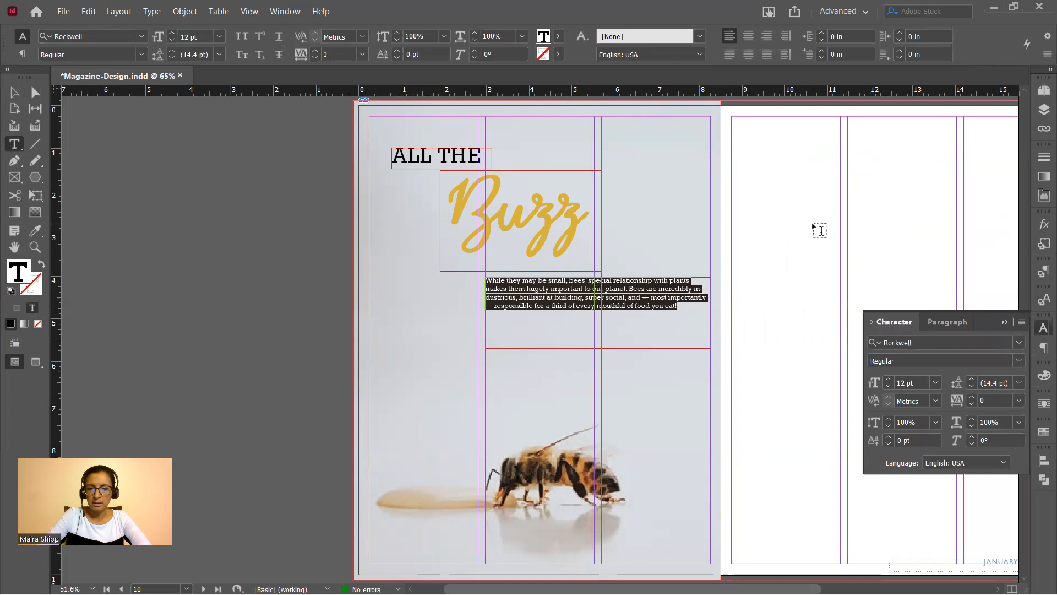
Increase the opening paragraph's font size to 17 pt and deselect the frame.
{"action": "left_click", "coordinate": [173, 32]}
{"action": "left_click", "coordinate": [173, 32]}
{"action": "left_click", "coordinate": [172, 32]}
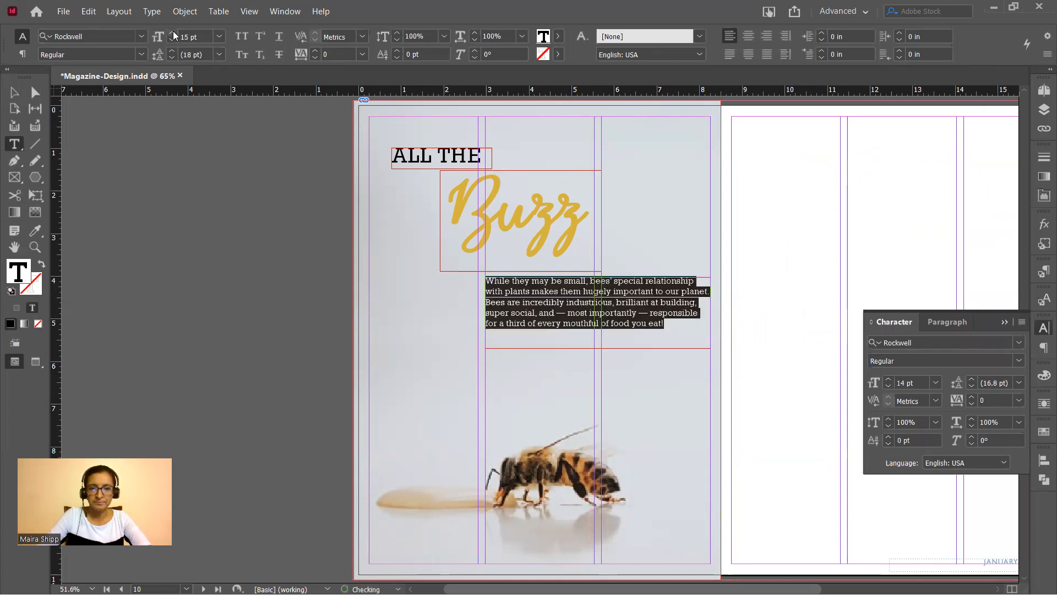
{"action": "left_click", "coordinate": [173, 32]}
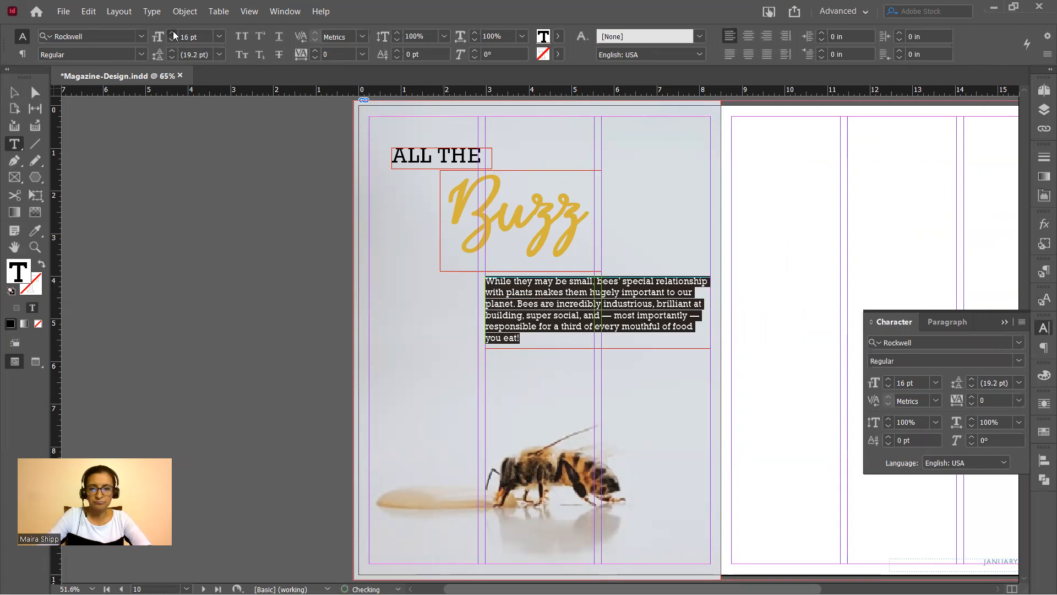
{"action": "left_click", "coordinate": [173, 32]}
{"action": "key", "text": "Escape"}
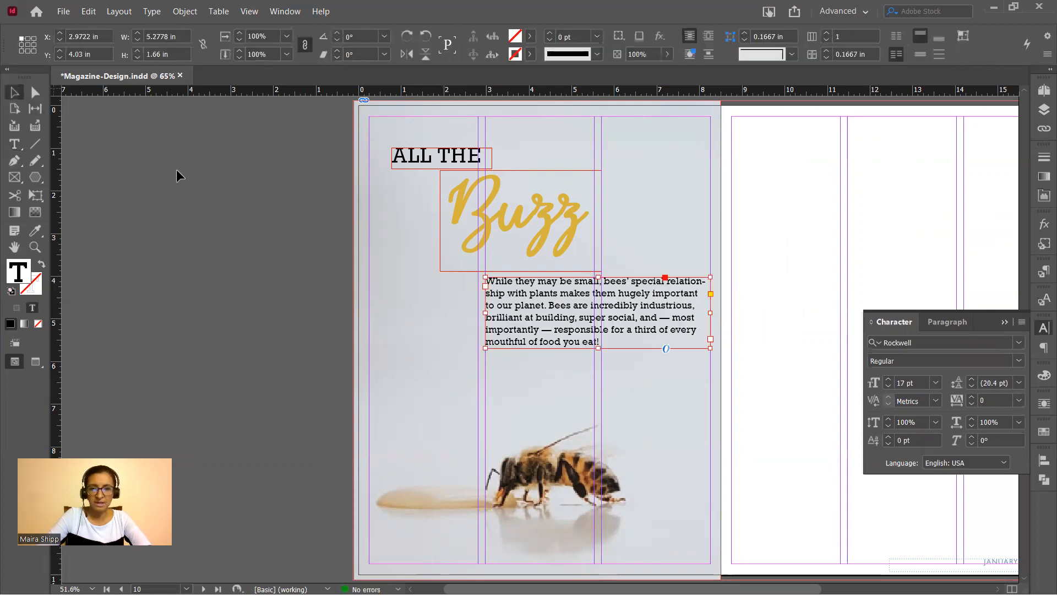
{"action": "left_click", "coordinate": [220, 203]}
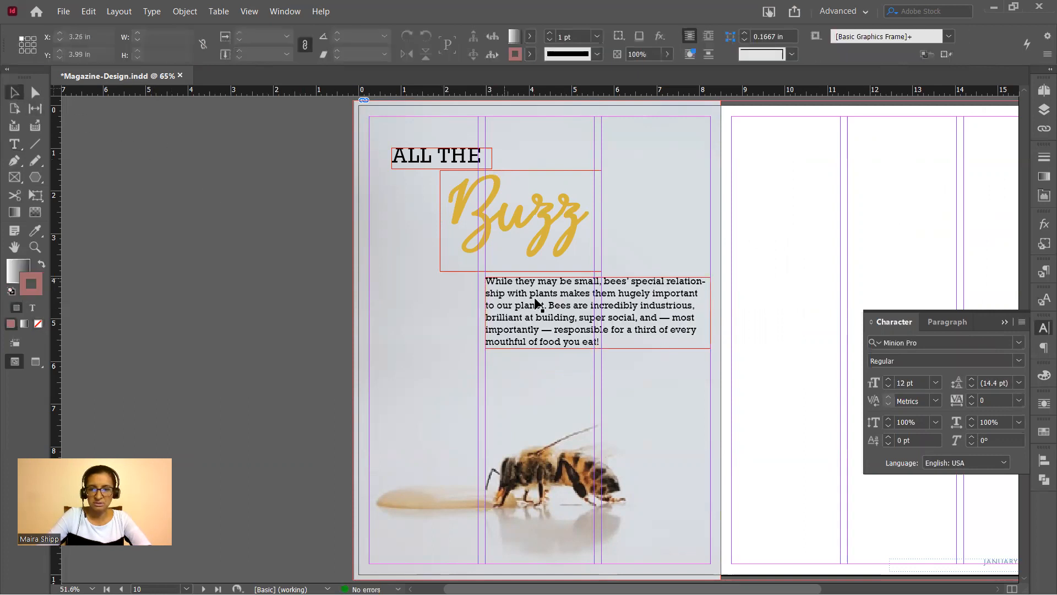
Turn off hyphenation for all of the opening paragraph's text.
{"action": "double_click", "coordinate": [610, 330]}
{"action": "key", "text": "ctrl+a"}
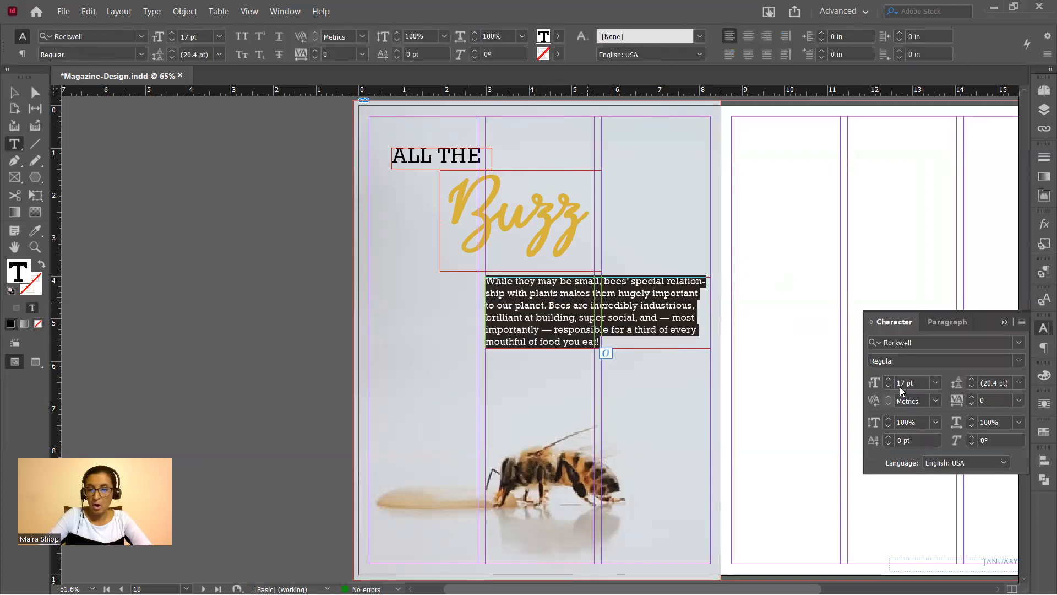
{"action": "left_click", "coordinate": [952, 322]}
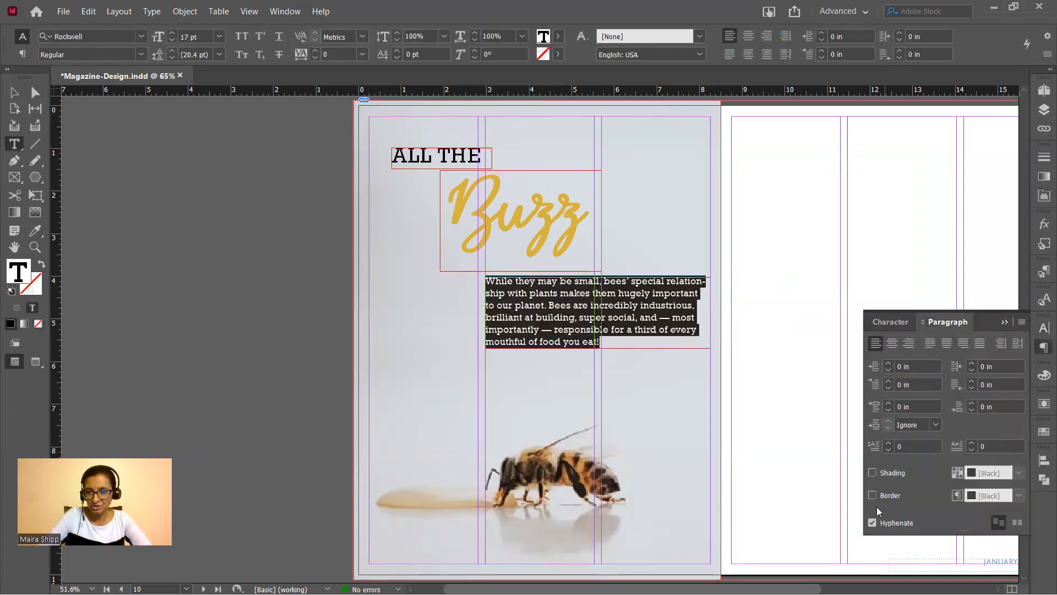
{"action": "left_click", "coordinate": [872, 522]}
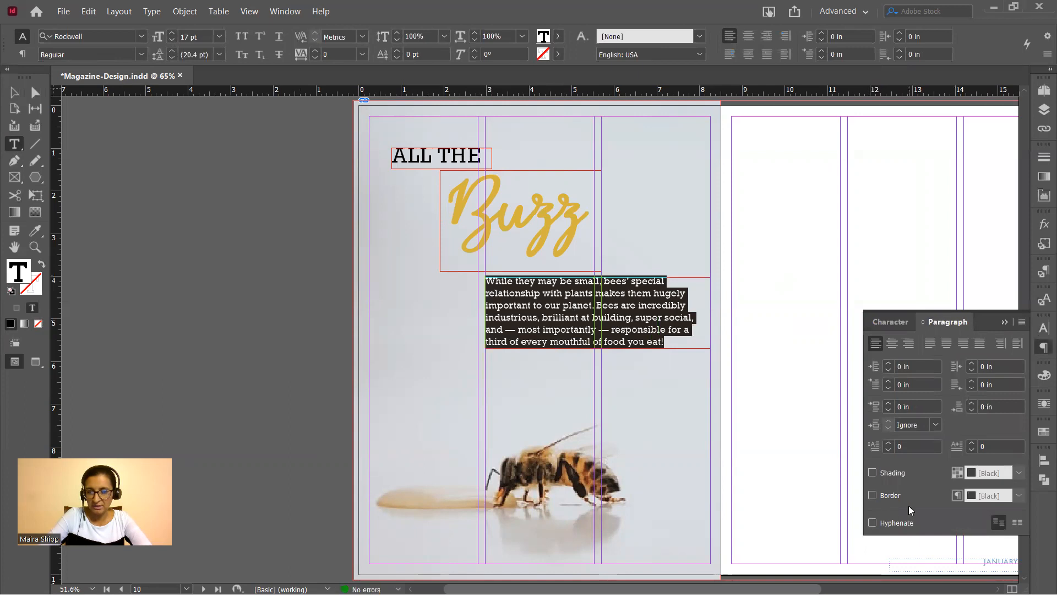
Deselect everything, view the spread with its intro text in full-screen presentation mode, and return to editing.
{"action": "left_click", "coordinate": [15, 92]}
{"action": "left_click", "coordinate": [208, 173]}
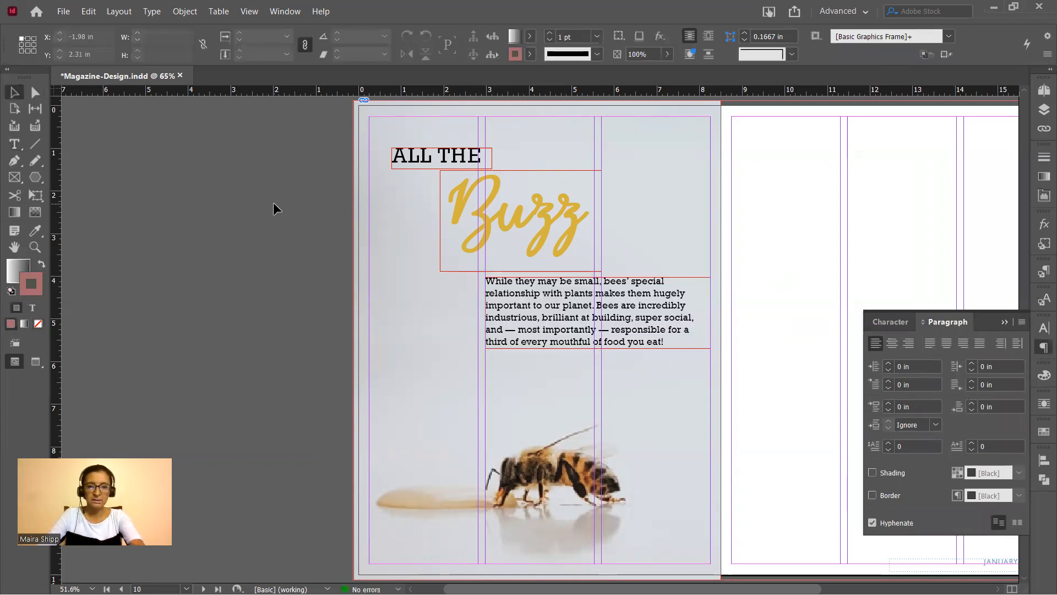
{"action": "key", "text": "shift+w"}
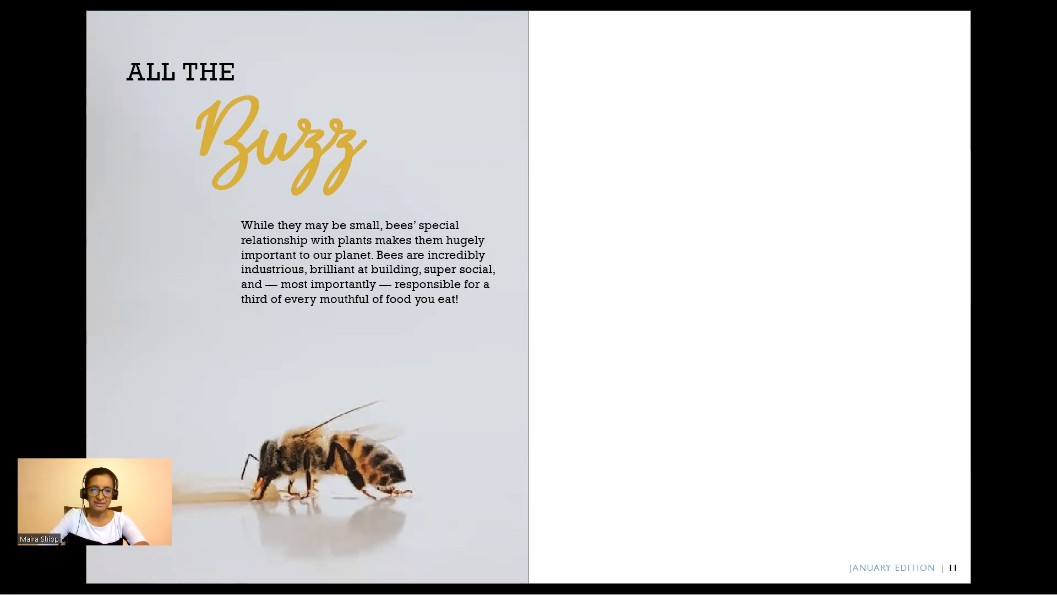
{"action": "key", "text": "Escape"}
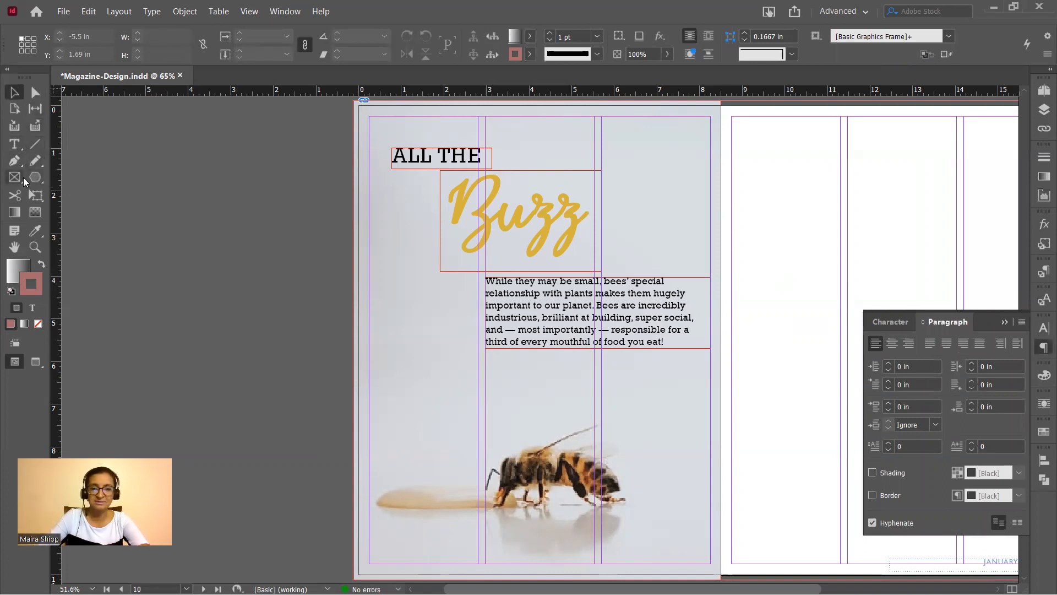
Draw a one-column text frame about 2.56 by 1.36 in below the intro and paste in the "But bees are in decline" paragraph from the Word document.
{"action": "left_click", "coordinate": [16, 146]}
{"action": "left_click_drag", "start_coordinate": [485, 358], "coordinate": [595, 417]}
{"action": "key", "text": "alt+Tab"}
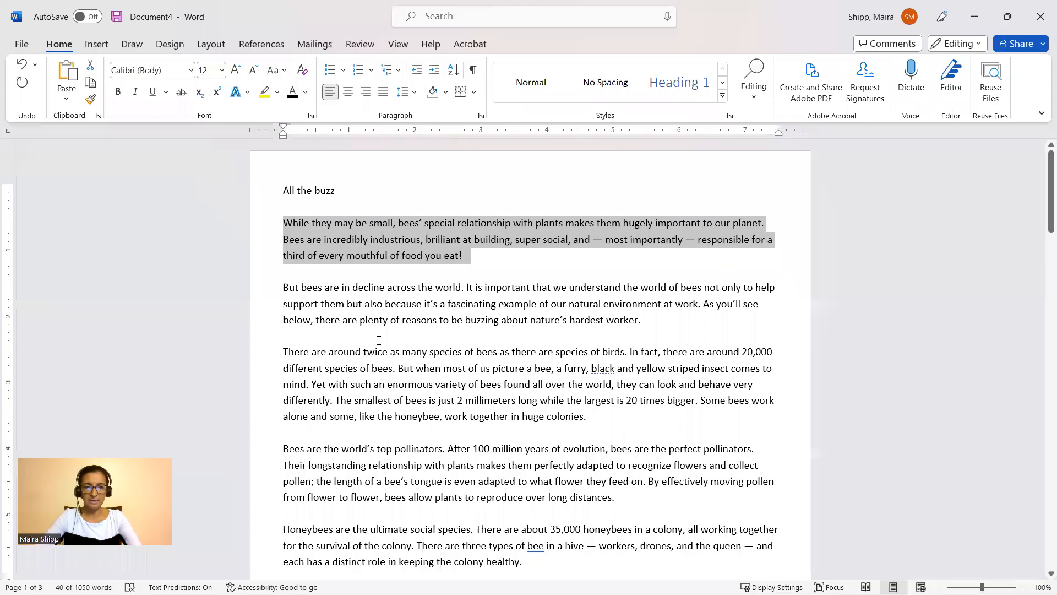
{"action": "left_click_drag", "start_coordinate": [284, 287], "coordinate": [641, 319]}
{"action": "key", "text": "ctrl+c"}
{"action": "key", "text": "alt+Tab"}
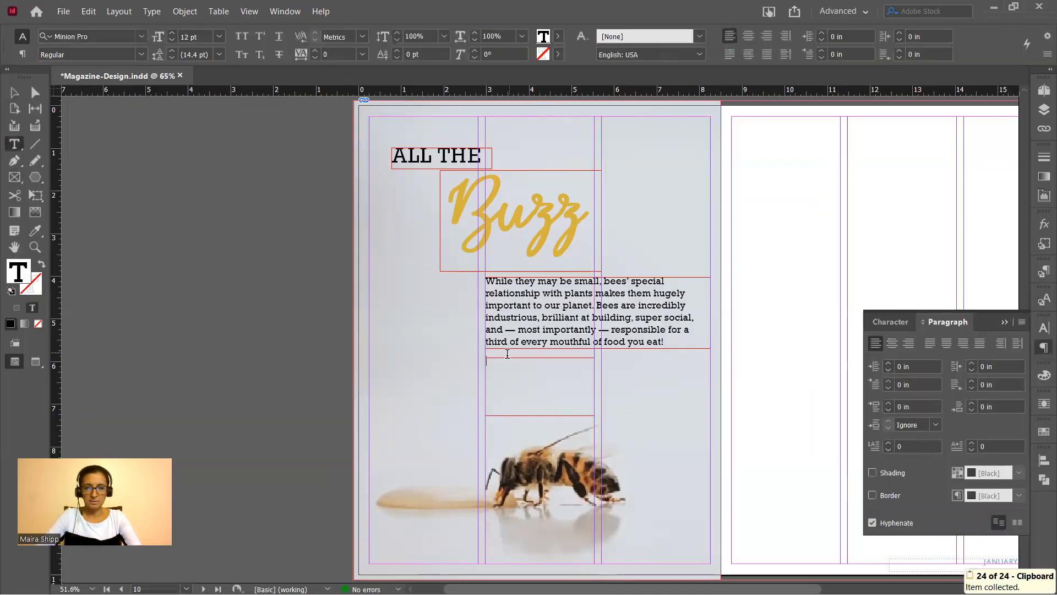
{"action": "left_click", "coordinate": [503, 368]}
{"action": "key", "text": "ctrl+v"}
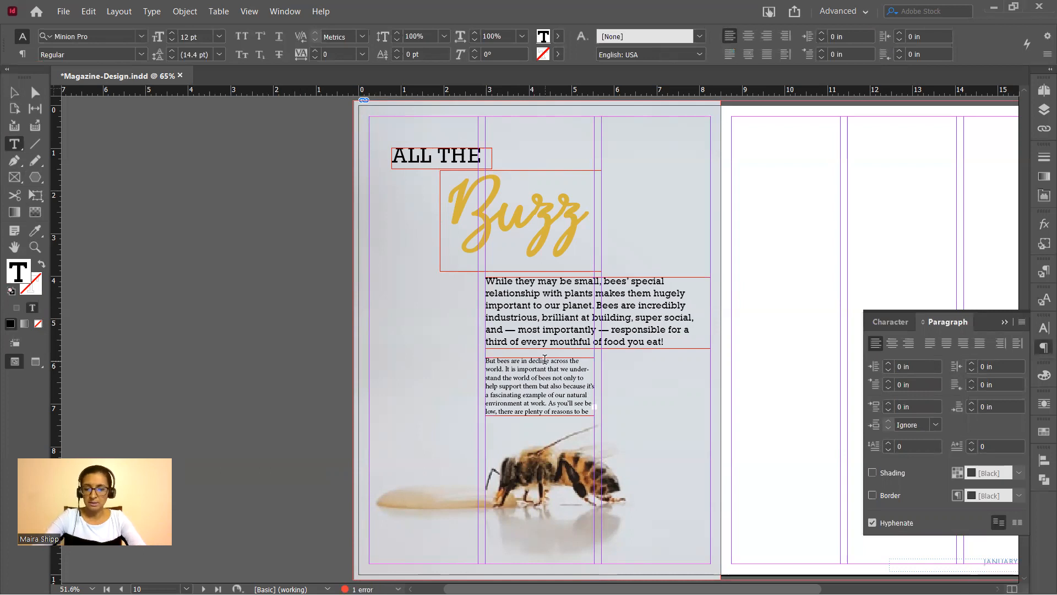
Thread the overset paragraph text into a second frame about 2.56 by 1.36 in, aligned with the first in the adjacent column.
{"action": "scroll", "coordinate": [544, 359], "scroll_direction": "up", "scroll_amount": 3}
{"action": "key", "text": "Escape"}
{"action": "scroll", "coordinate": [639, 201], "scroll_direction": "down", "scroll_amount": 3}
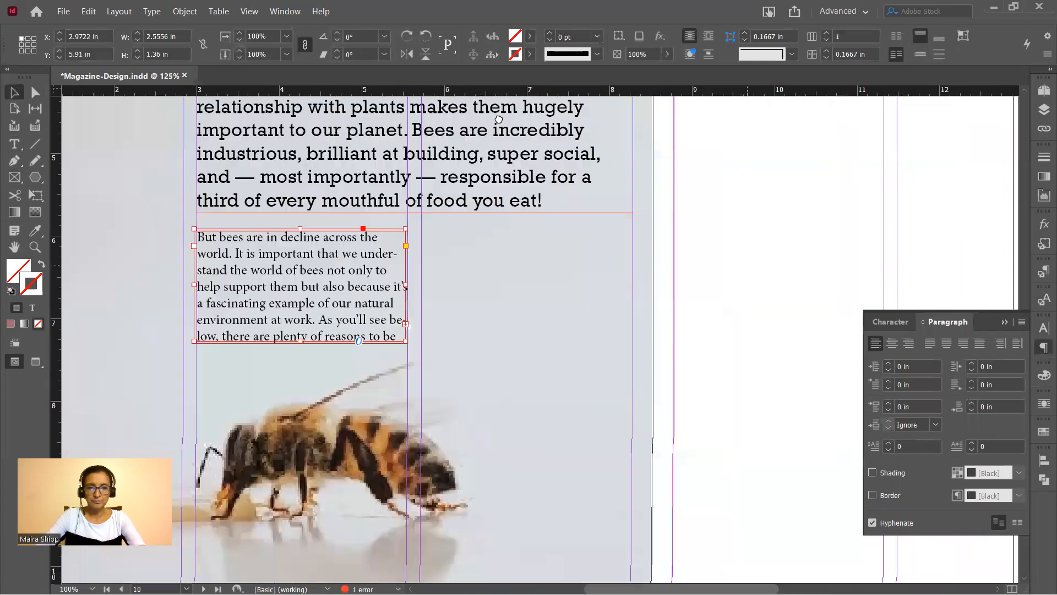
{"action": "left_click_drag", "start_coordinate": [443, 198], "coordinate": [185, 196]}
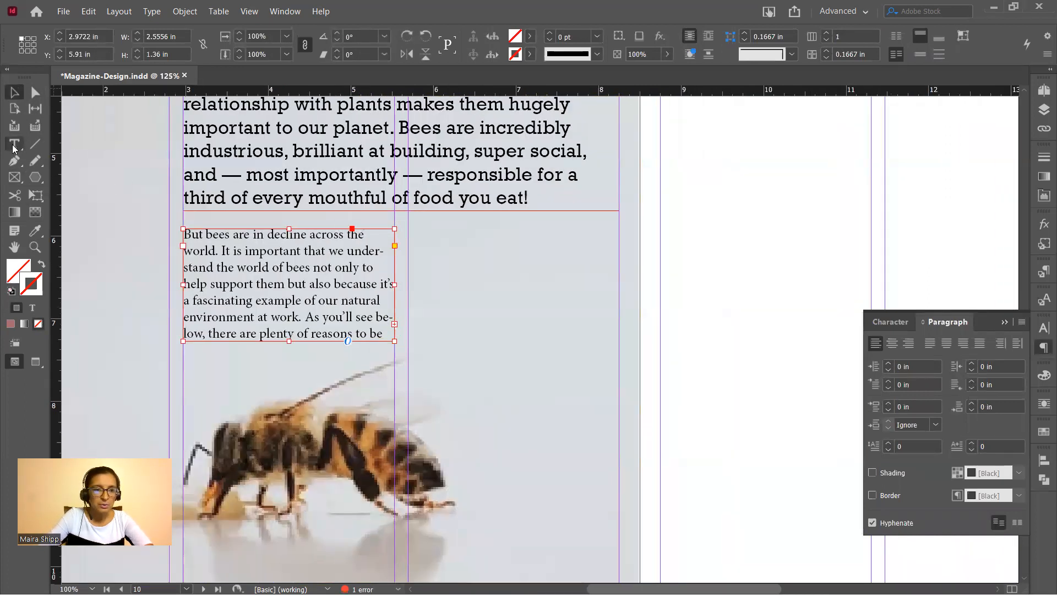
{"action": "left_click", "coordinate": [394, 324]}
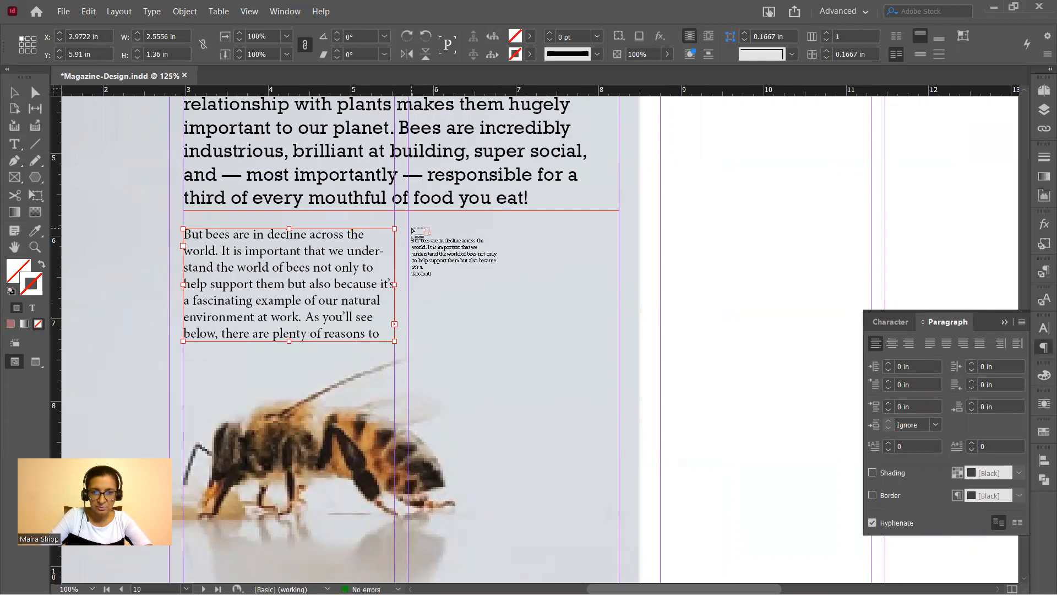
{"action": "left_click_drag", "start_coordinate": [408, 228], "coordinate": [619, 341]}
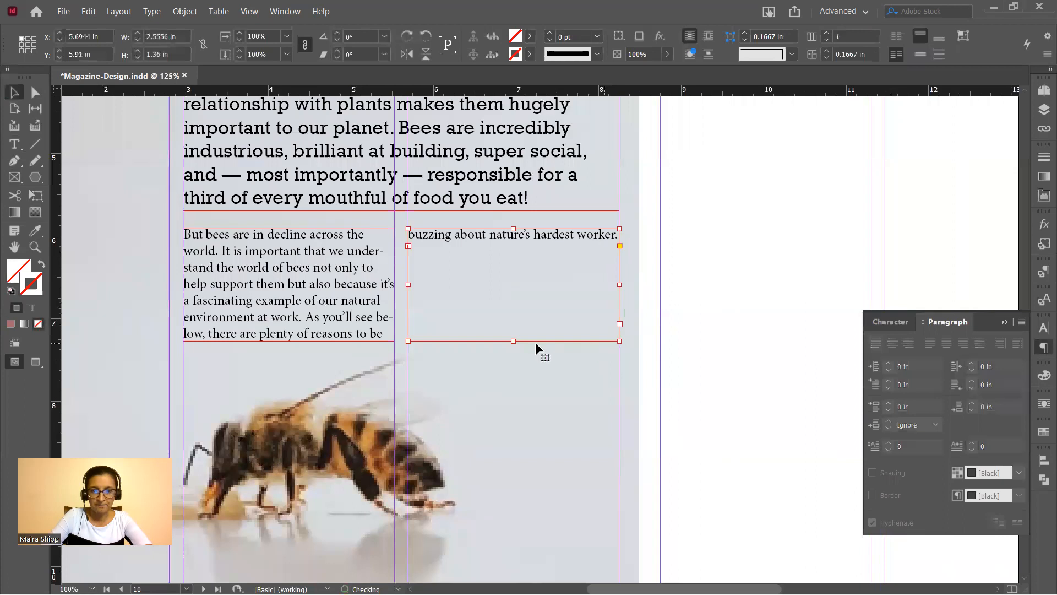
Shorten both threaded text frames to about 0.97 in high and check the spread in full-screen presentation mode.
{"action": "left_click", "coordinate": [306, 303]}
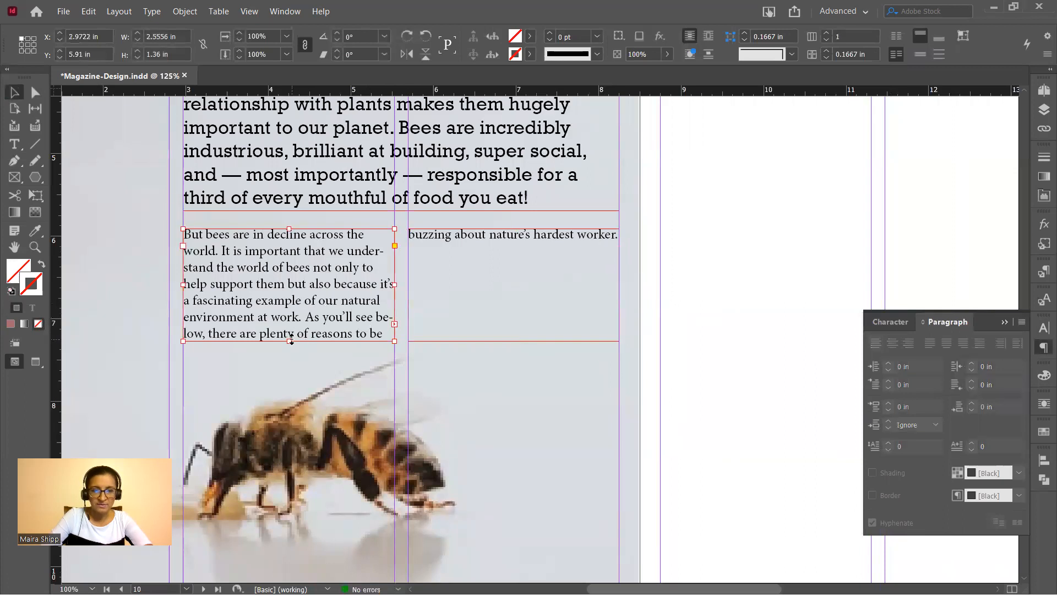
{"action": "left_click_drag", "start_coordinate": [289, 333], "coordinate": [290, 309]}
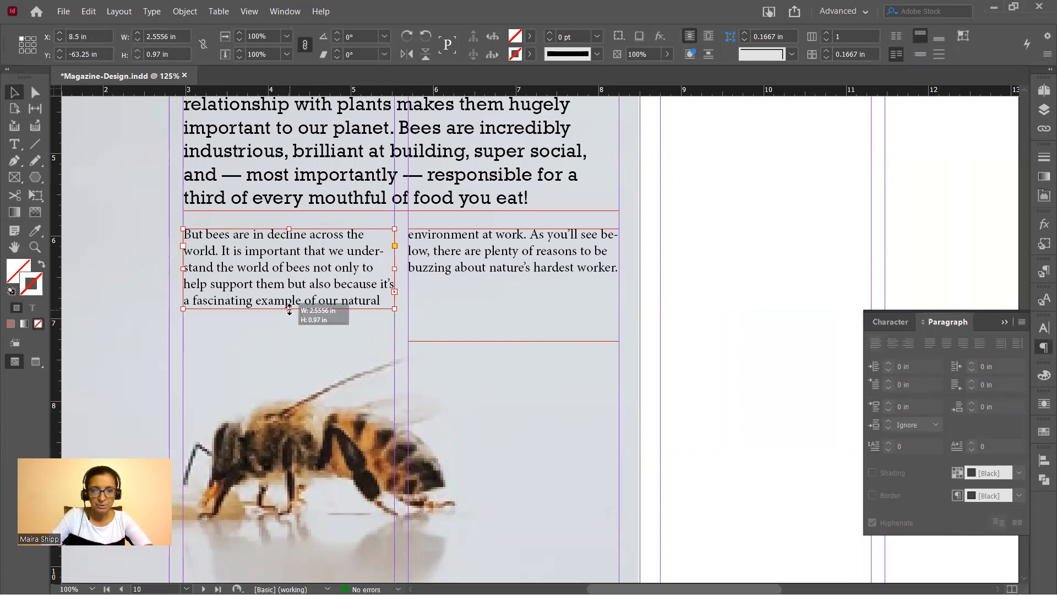
{"action": "left_click", "coordinate": [503, 270]}
{"action": "left_click_drag", "start_coordinate": [514, 340], "coordinate": [514, 309]}
{"action": "left_click", "coordinate": [350, 340]}
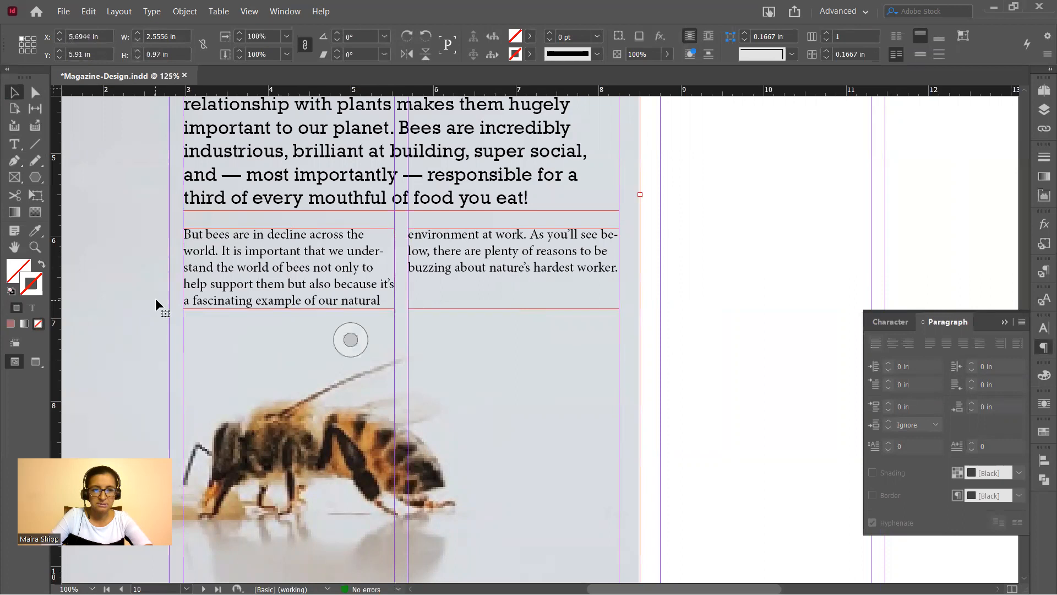
{"action": "key", "text": "shift+w"}
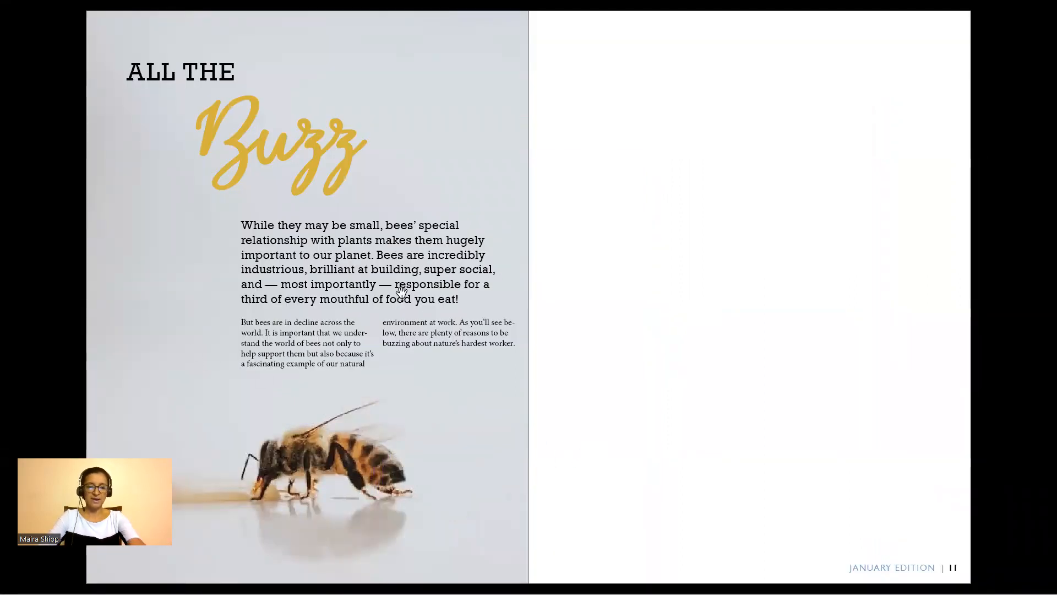
{"action": "key", "text": "Escape"}
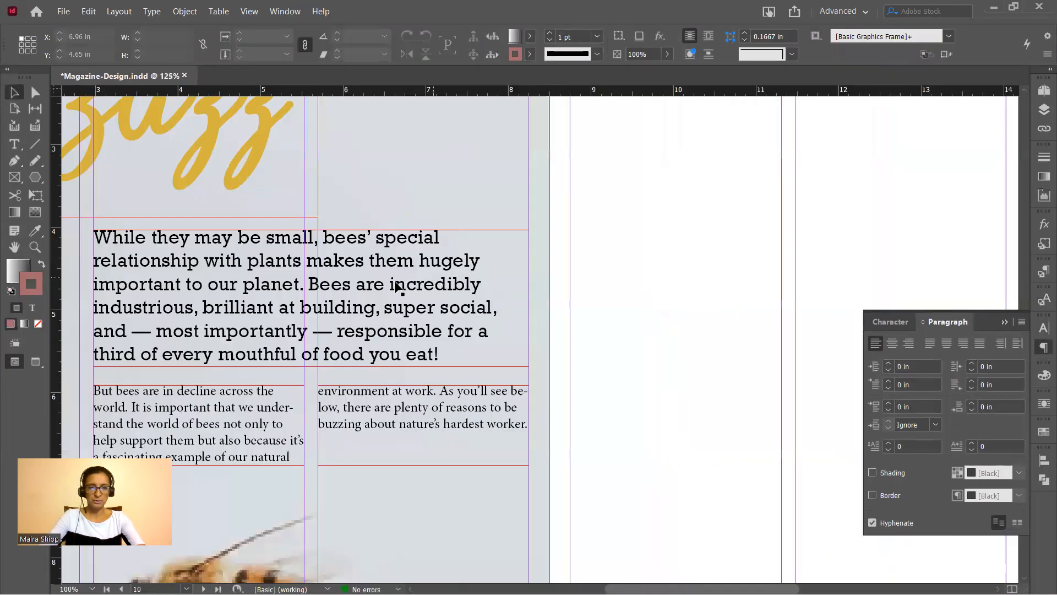
Nudge the intro text frame up to the lower edge of the "Buzz" title frame, at Y 3.8911 in, and deselect it.
{"action": "left_click", "coordinate": [399, 287]}
{"action": "key", "text": "Up"}
{"action": "key", "text": "Up"}
{"action": "key", "text": "Up"}
{"action": "key", "text": "Up"}
{"action": "key", "text": "Up"}
{"action": "key", "text": "Up"}
{"action": "key", "text": "Up"}
{"action": "key", "text": "Up"}
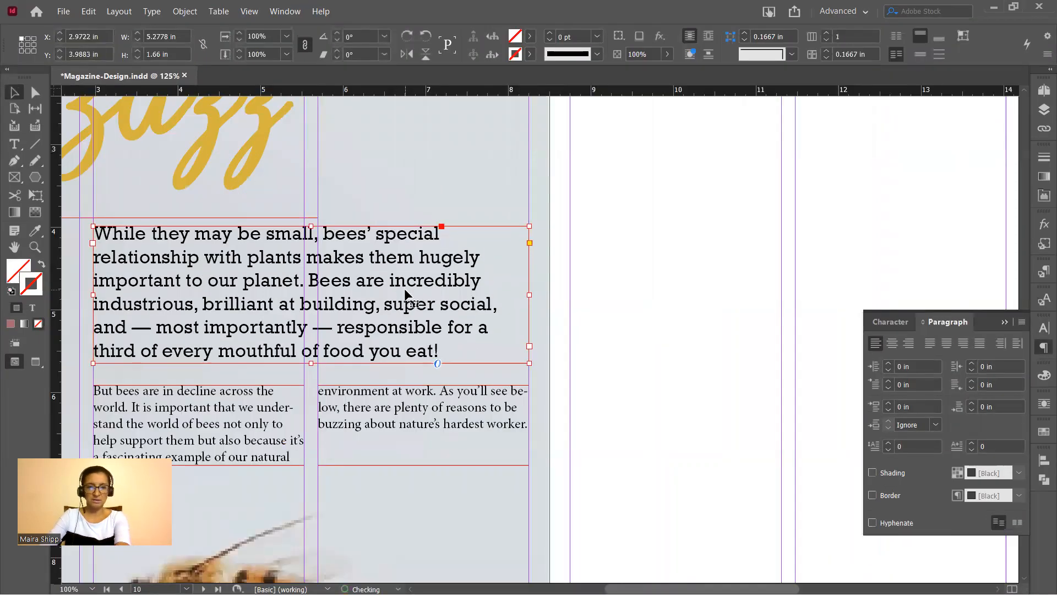
{"action": "key", "text": "Up"}
{"action": "key", "text": "Up"}
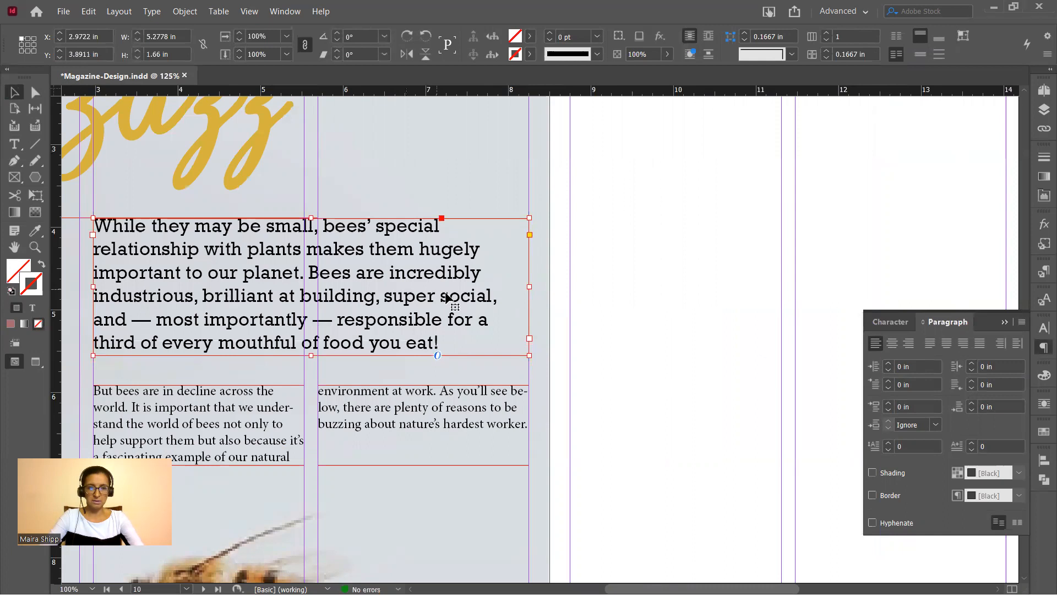
{"action": "left_click_drag", "start_coordinate": [540, 380], "coordinate": [699, 359]}
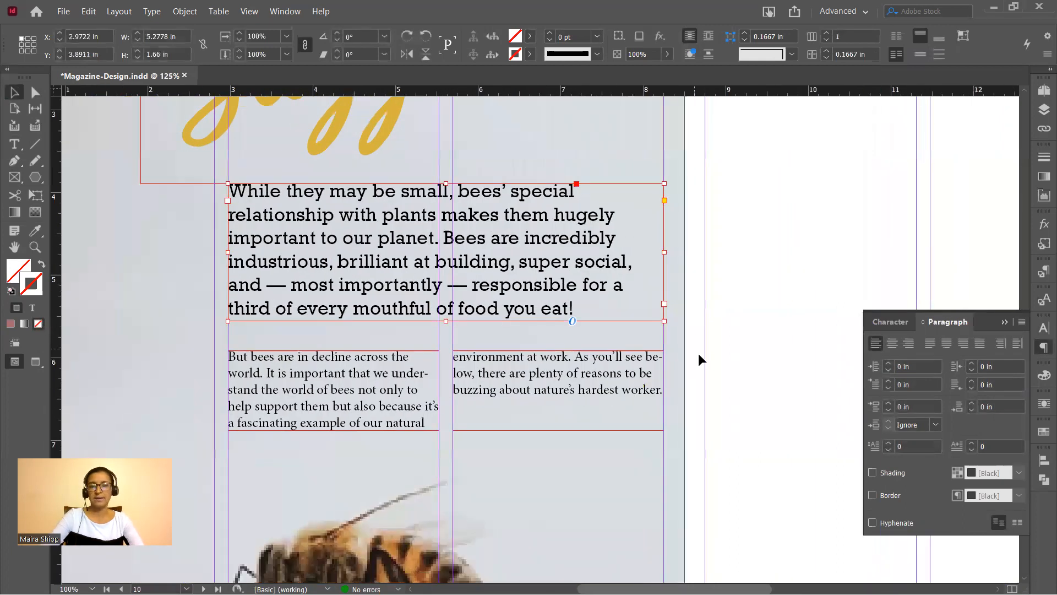
{"action": "left_click", "coordinate": [699, 354]}
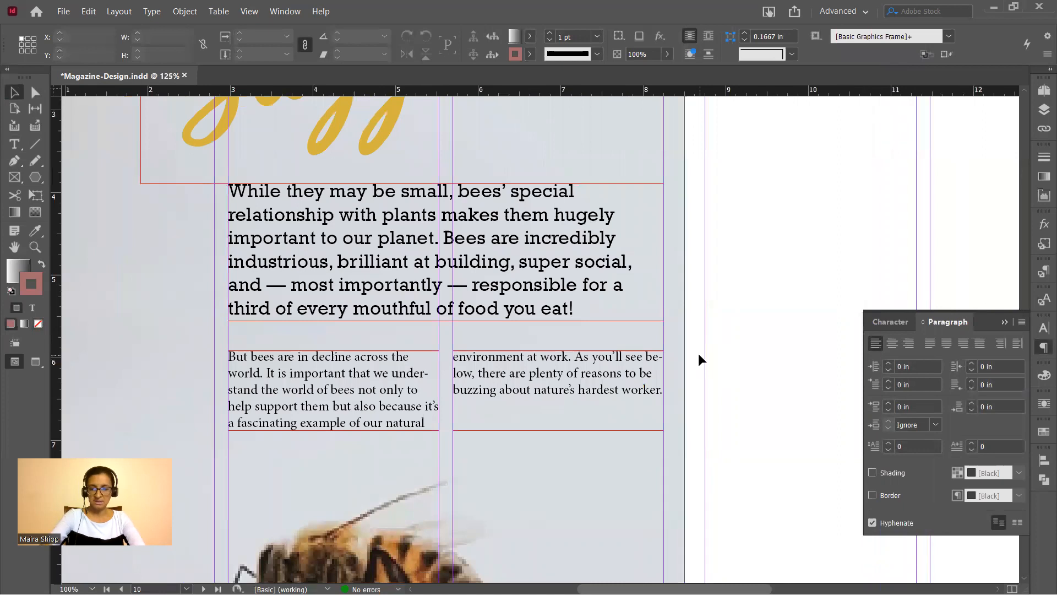
Review the whole spread's title, intro and two-column text in full-screen presentation mode and return to editing.
{"action": "key", "text": "ctrl+minus"}
{"action": "key", "text": "ctrl+minus"}
{"action": "key", "text": "ctrl+minus"}
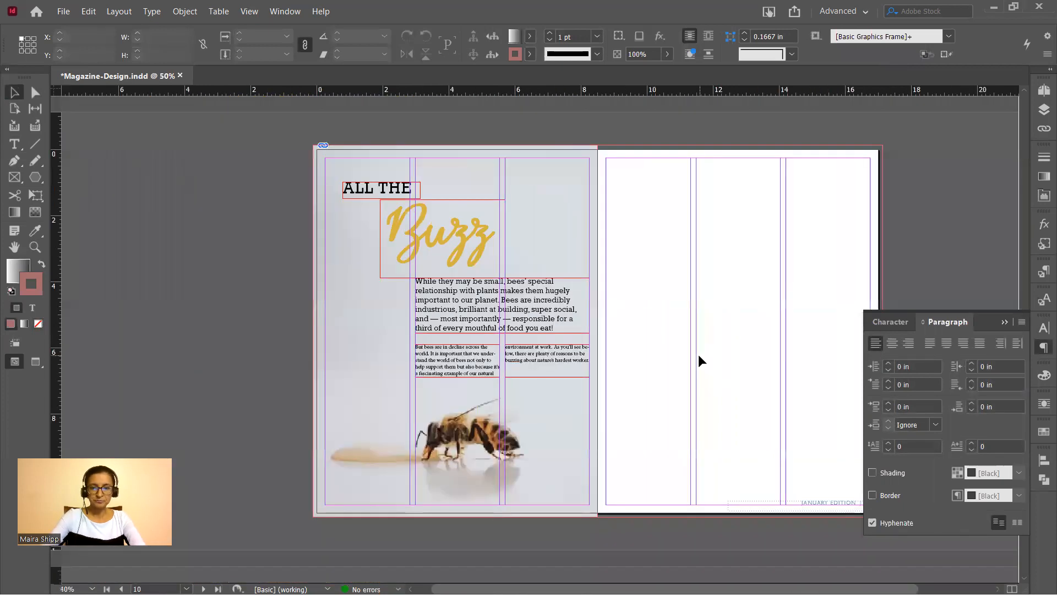
{"action": "key", "text": "ctrl+equal"}
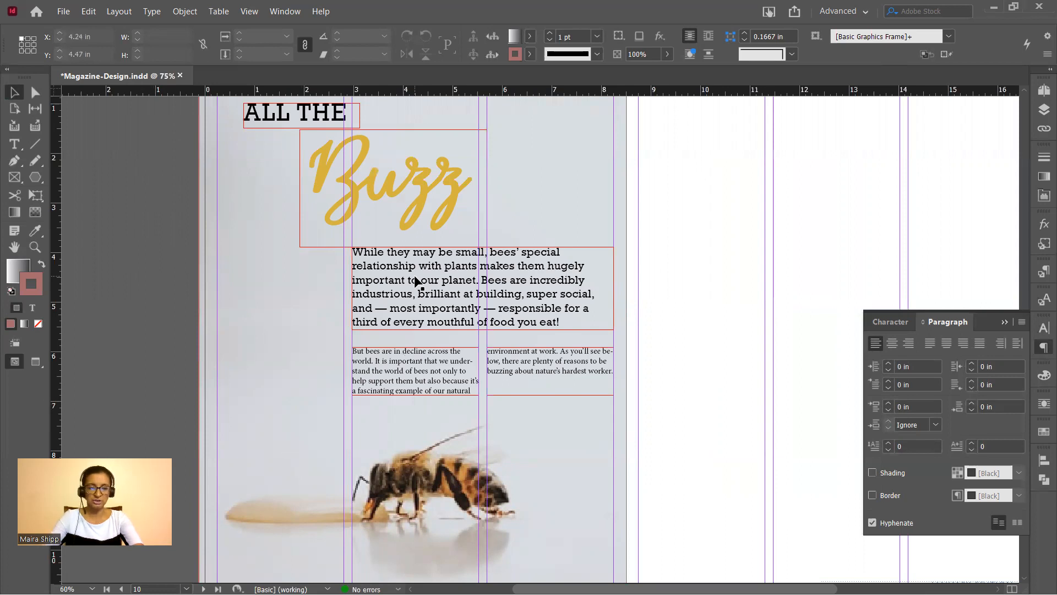
{"action": "key", "text": "shift+w"}
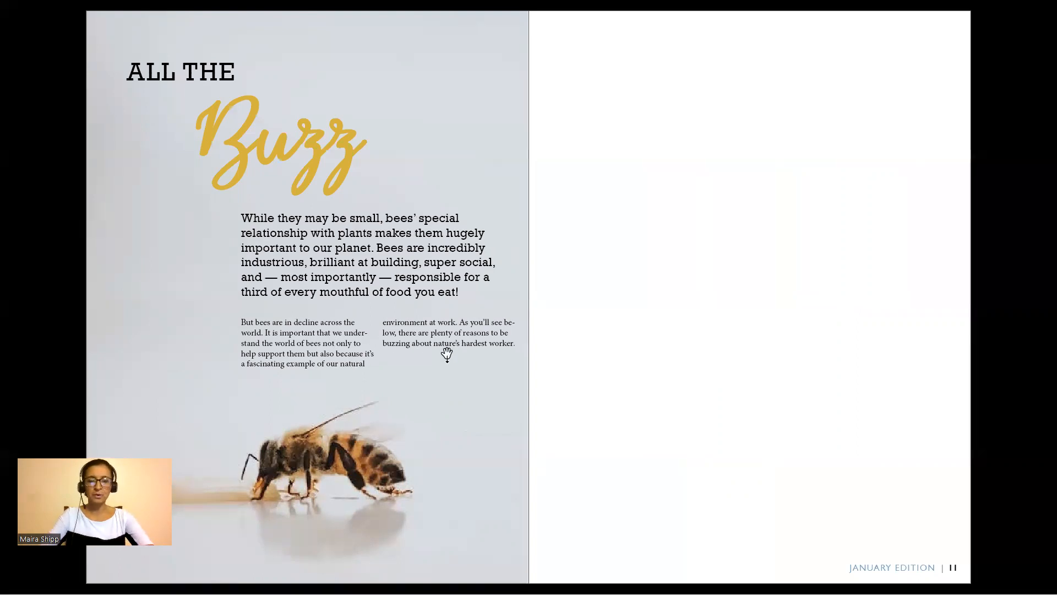
{"action": "key", "text": "Escape"}
{"action": "key", "text": "w"}
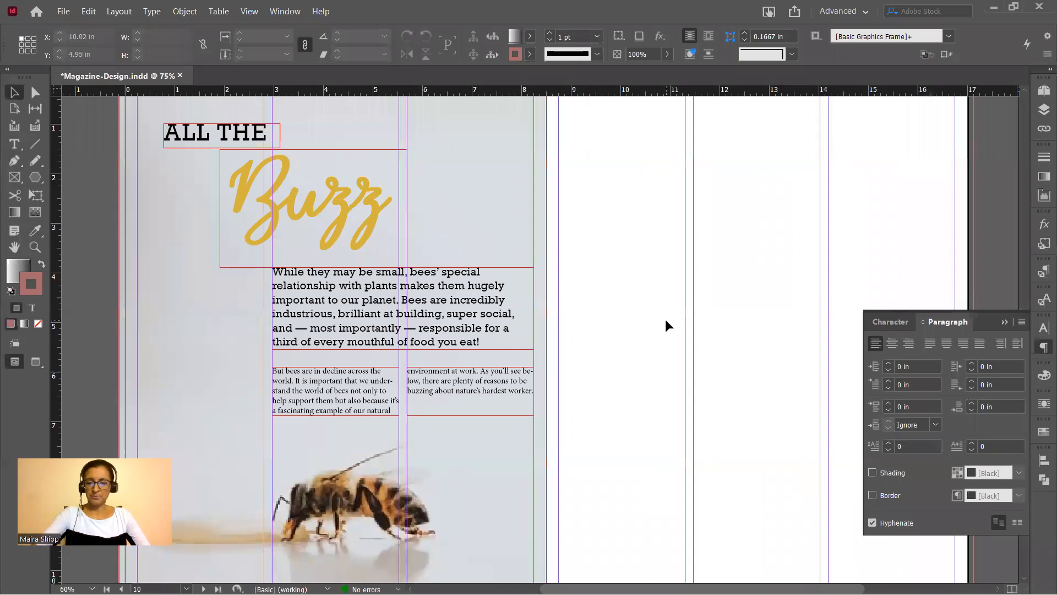
Draw a hexagonal picture frame about 3.18 by 2.75 in near the upper right of page 11 and place pexels-photo-164470 in it.
{"action": "key", "text": "ctrl+minus"}
{"action": "left_click_drag", "start_coordinate": [622, 320], "coordinate": [529, 315]}
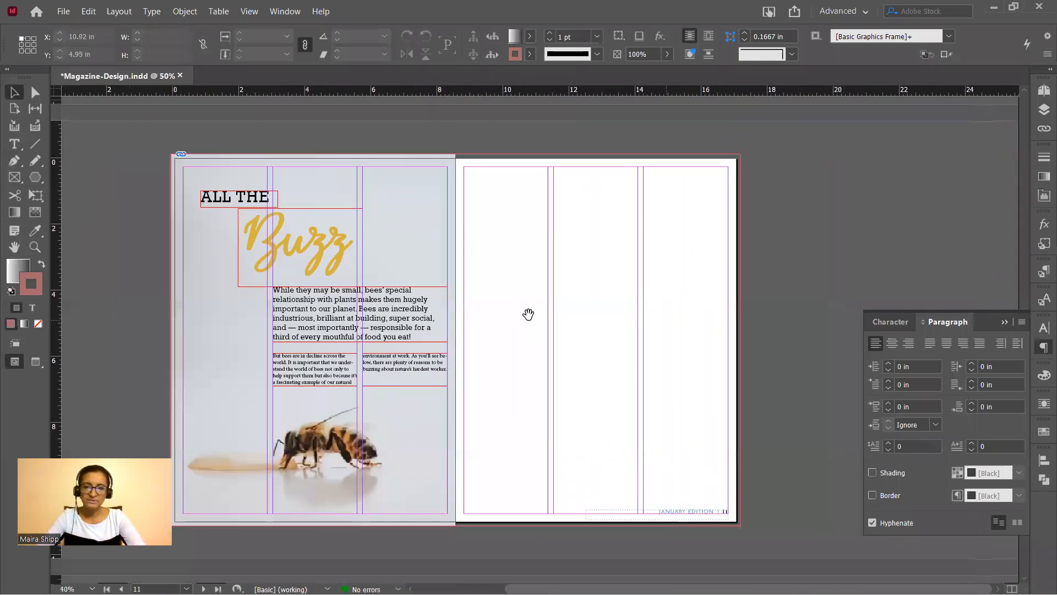
{"action": "left_click", "coordinate": [26, 180]}
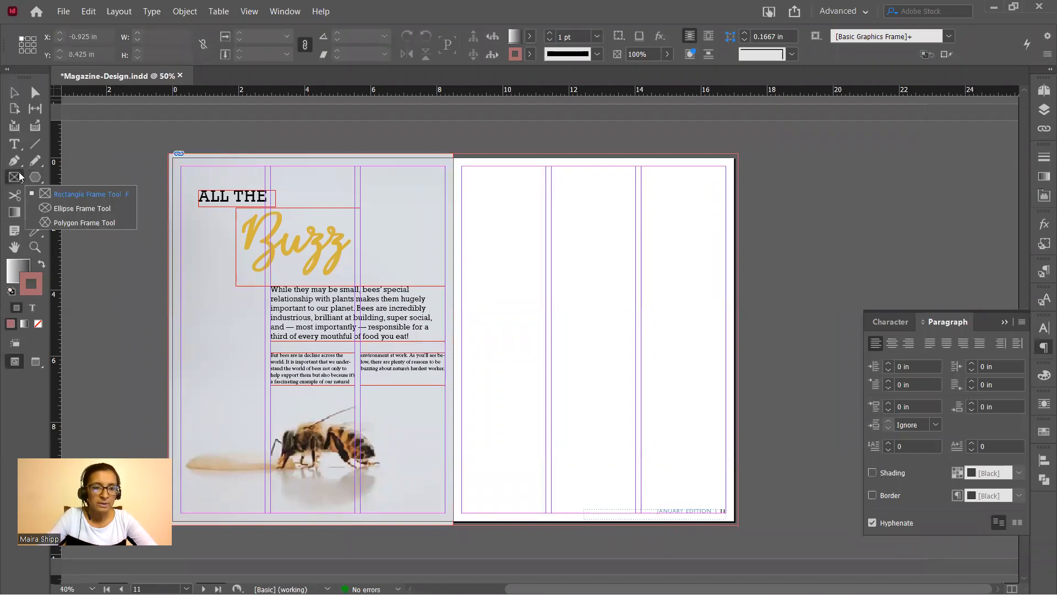
{"action": "left_click", "coordinate": [63, 222]}
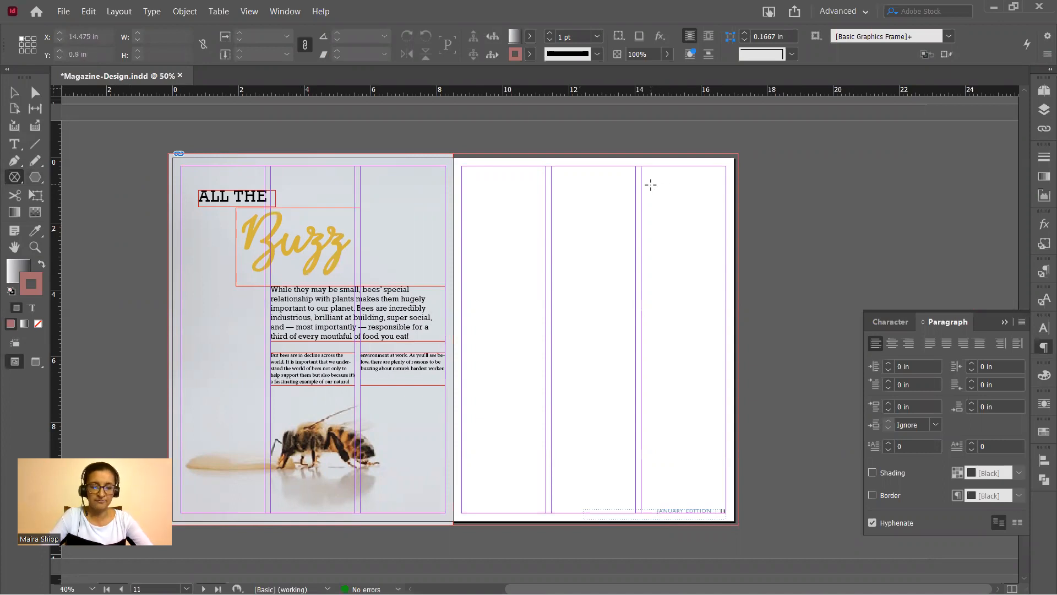
{"action": "left_click_drag", "start_coordinate": [650, 184], "coordinate": [769, 274]}
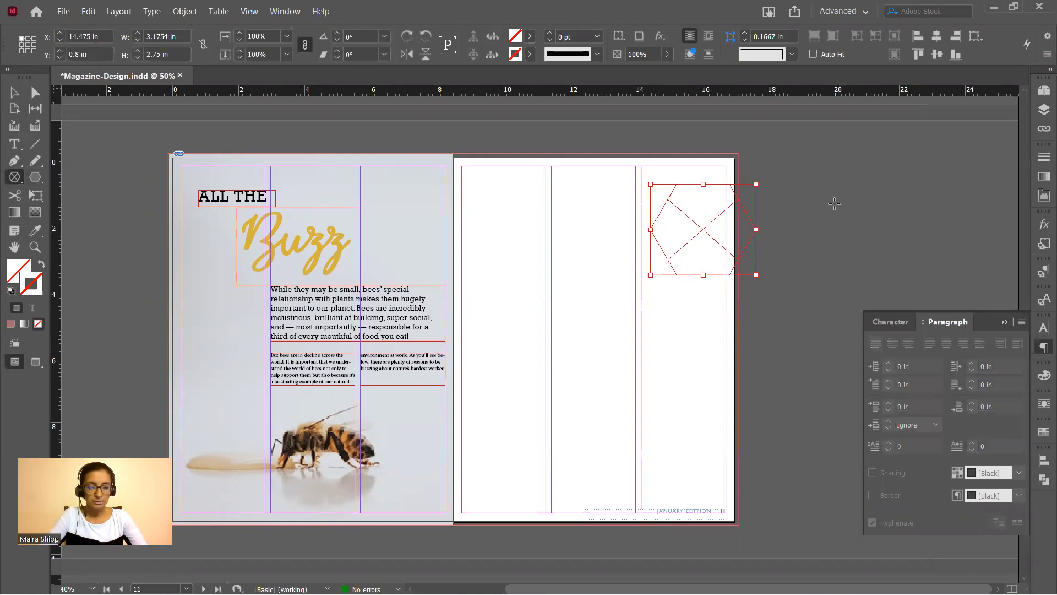
{"action": "key", "text": "ctrl+d"}
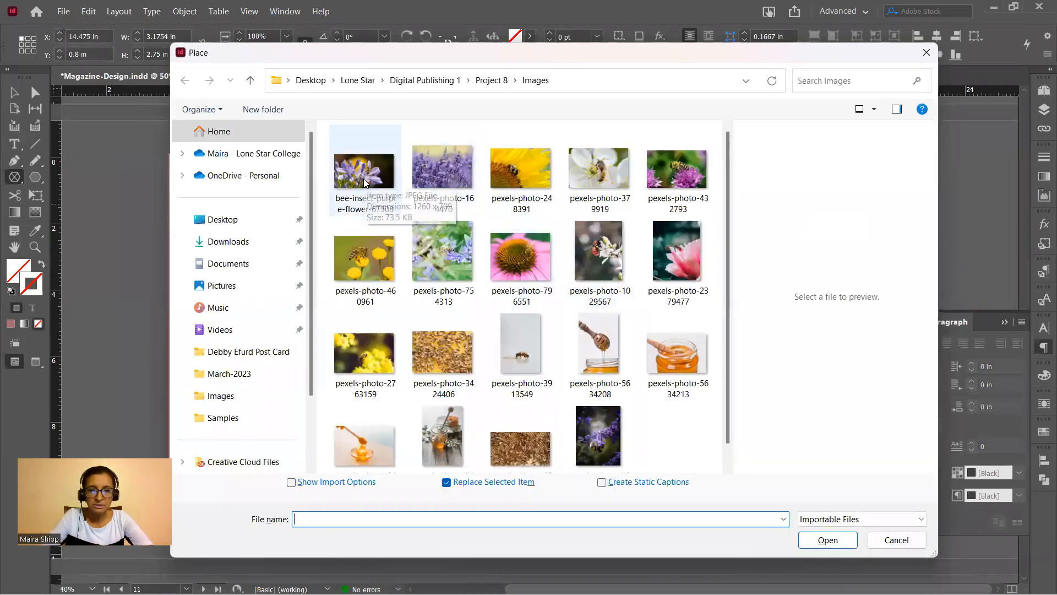
{"action": "left_click", "coordinate": [453, 179]}
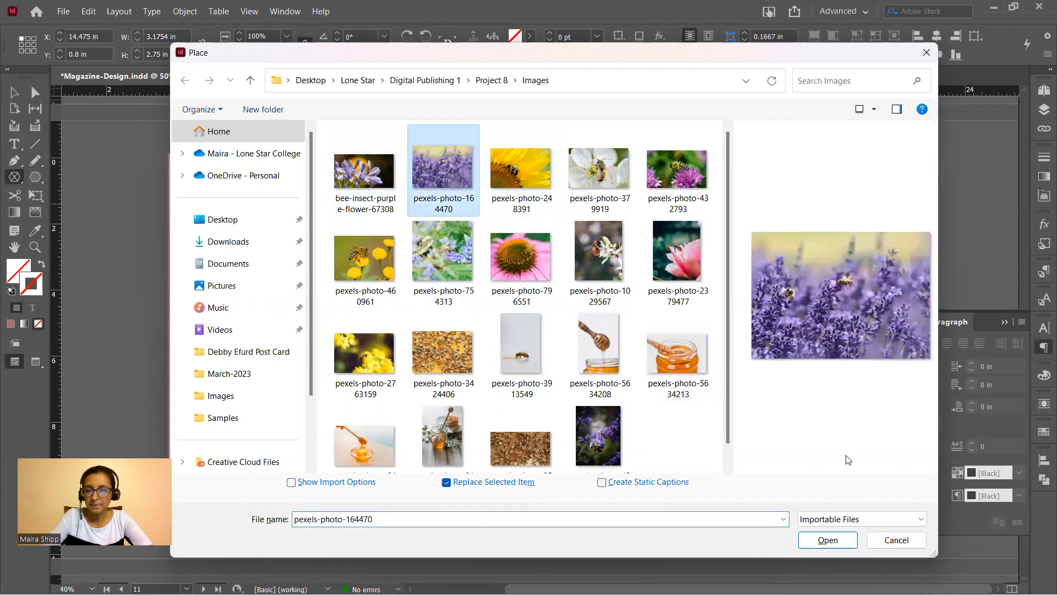
{"action": "left_click", "coordinate": [827, 540]}
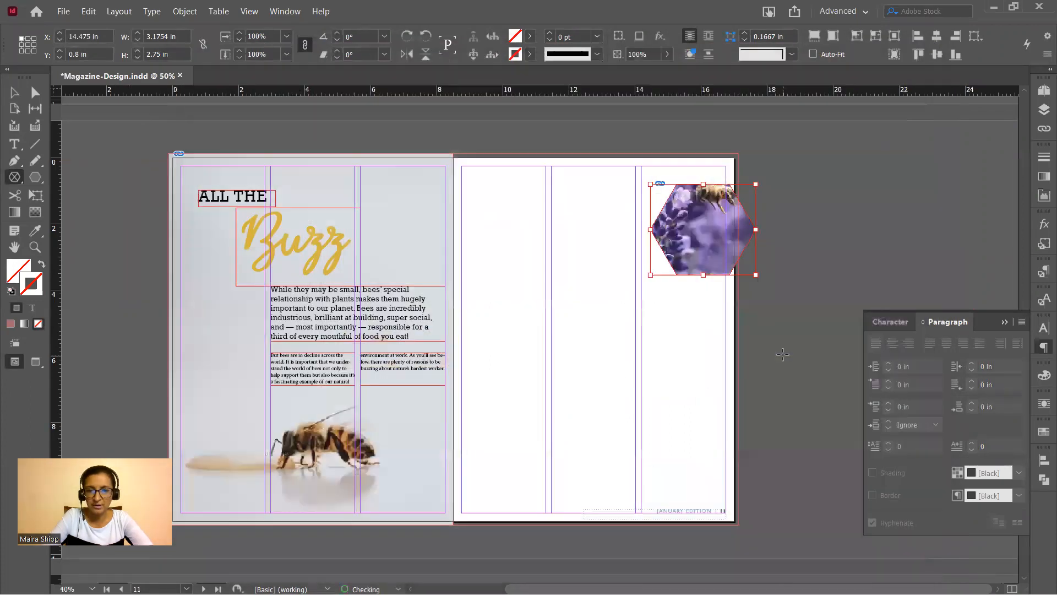
Reposition the lavender photo inside the hexagonal frame to bring the bee into the crop.
{"action": "left_click", "coordinate": [35, 92]}
{"action": "left_click_drag", "start_coordinate": [700, 231], "coordinate": [699, 251]}
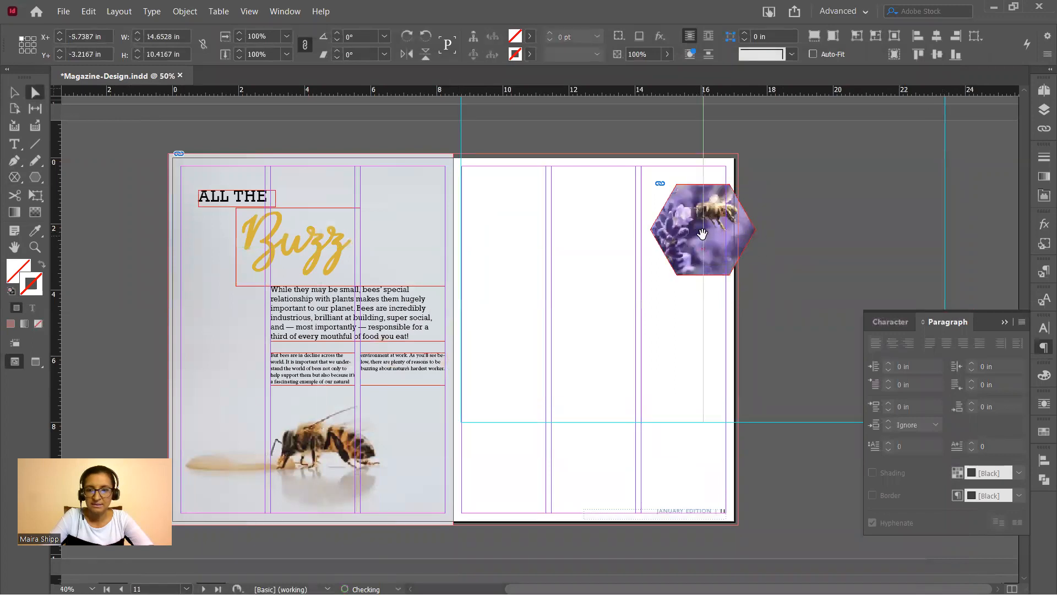
{"action": "left_click", "coordinate": [14, 92]}
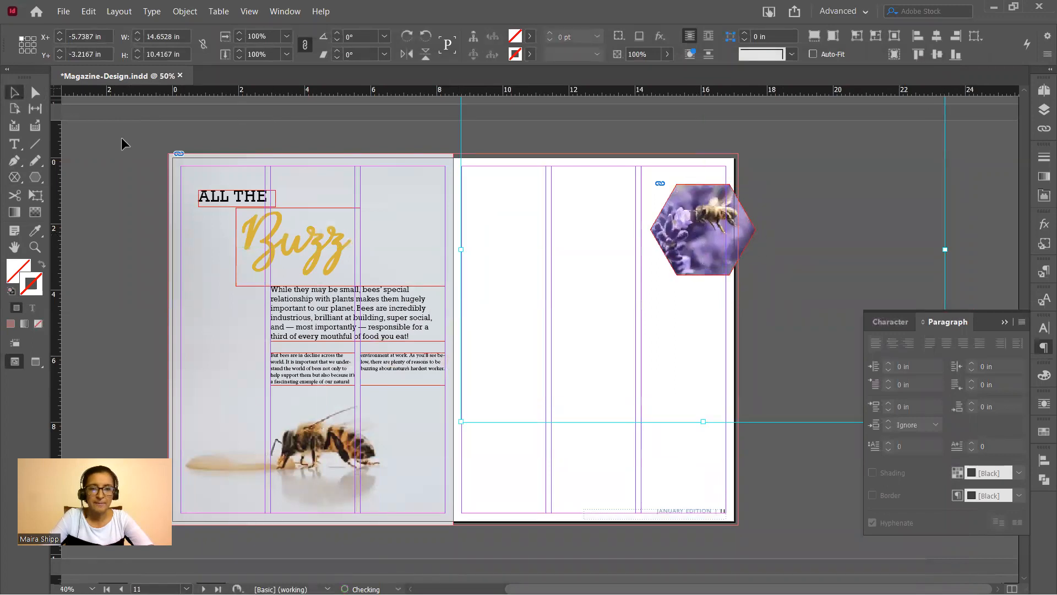
Move the hexagonal photo frame inward on page 11 and delete it.
{"action": "left_click", "coordinate": [584, 261]}
{"action": "left_click_drag", "start_coordinate": [716, 252], "coordinate": [669, 245]}
{"action": "key", "text": "Delete"}
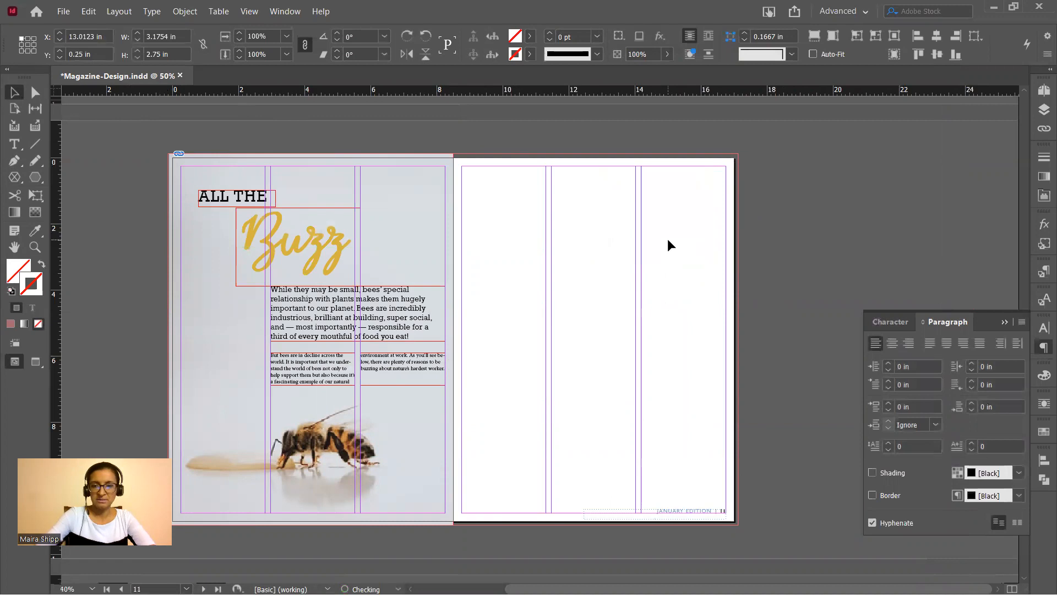
Draw a regular hexagonal picture frame about 2.25 in wide and 1.95 in high near the upper right of page 11.
{"action": "left_click", "coordinate": [22, 181]}
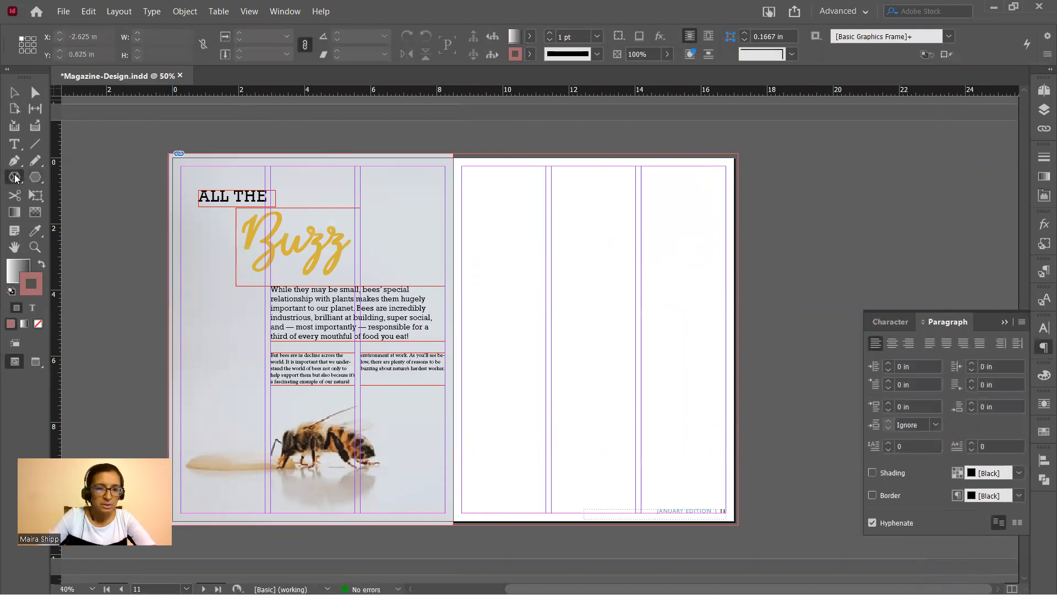
{"action": "left_click_drag", "start_coordinate": [627, 184], "coordinate": [700, 287]}
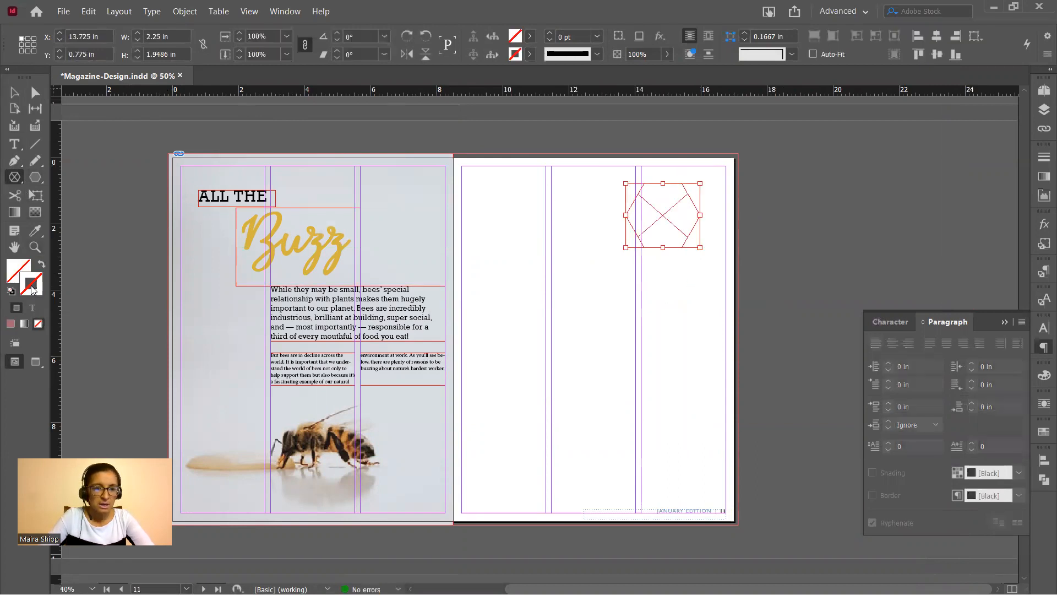
Give the hexagonal frame a 3 pt stroke in the PANTONE P 7-16 U swatch.
{"action": "left_click", "coordinate": [1042, 434]}
{"action": "scroll", "coordinate": [906, 460], "scroll_direction": "down", "scroll_amount": 2}
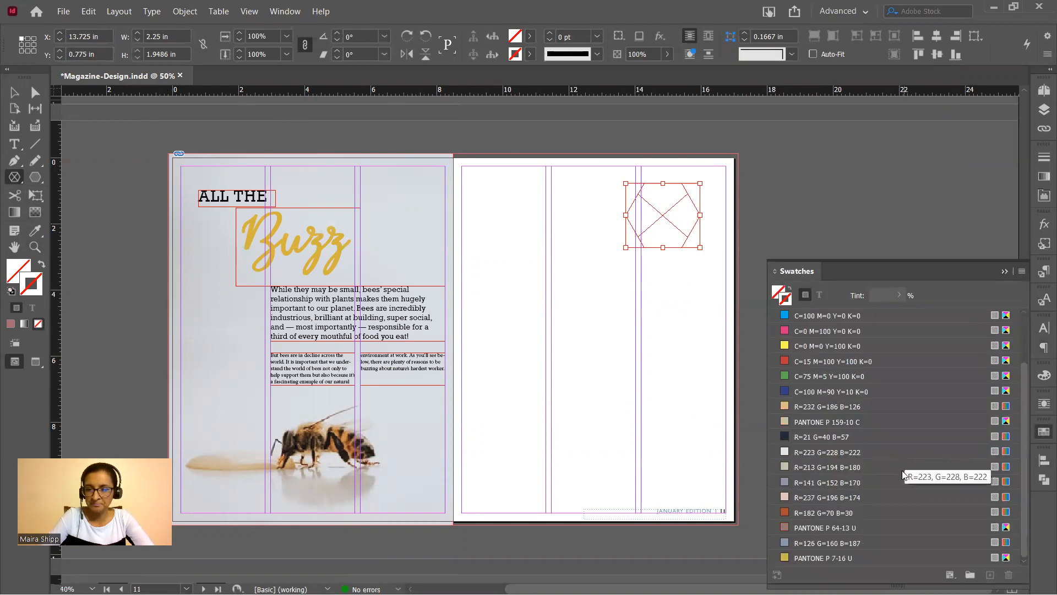
{"action": "left_click", "coordinate": [846, 559]}
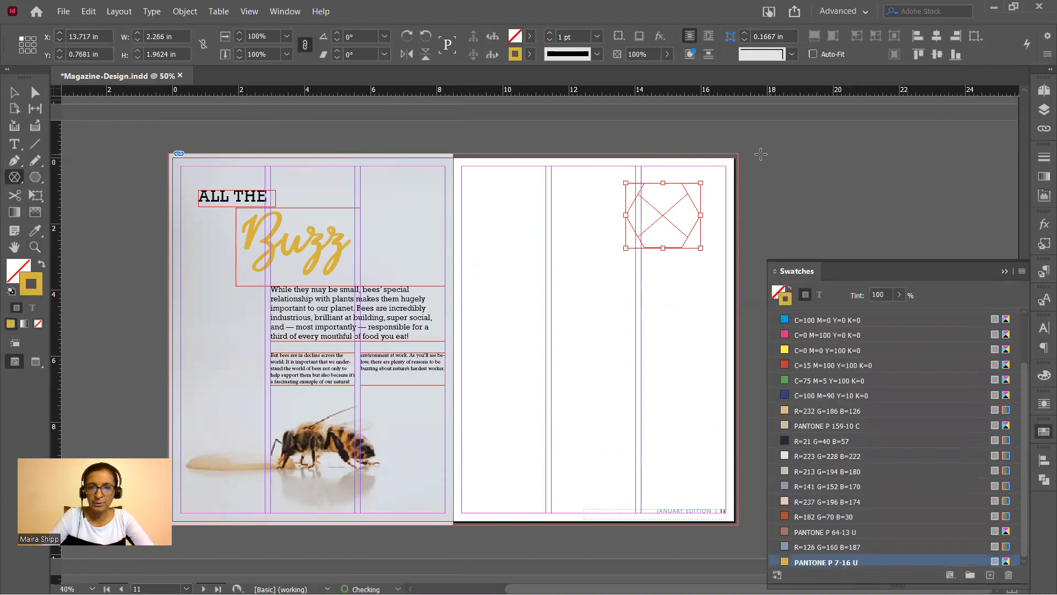
{"action": "left_click", "coordinate": [551, 33]}
{"action": "left_click", "coordinate": [551, 34]}
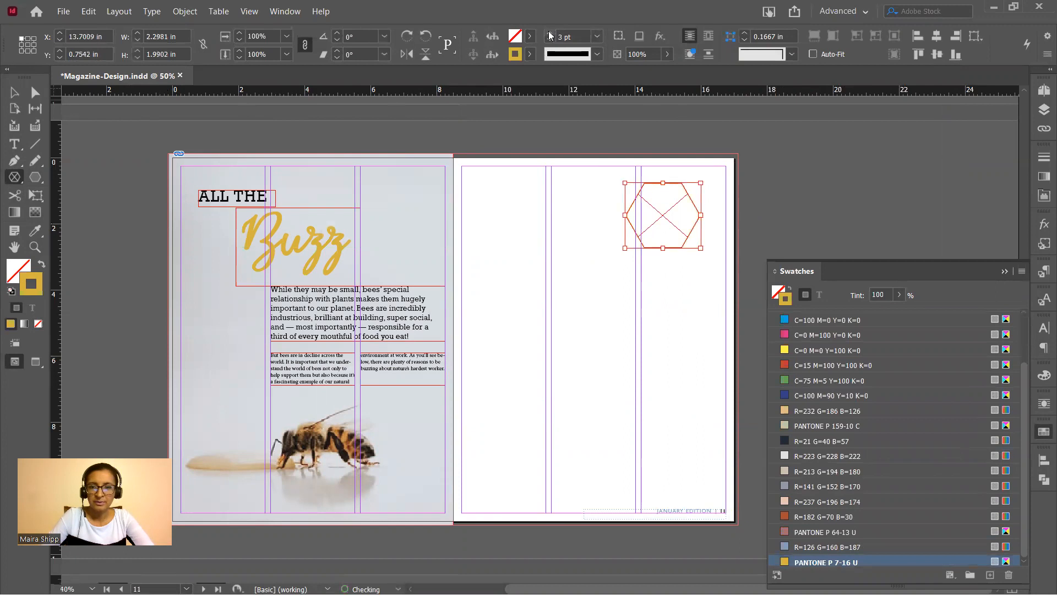
Duplicate the yellow hexagonal frame diagonally down and inward on page 11, and nudge the copy close to the original's lower-left side.
{"action": "left_click", "coordinate": [1006, 272]}
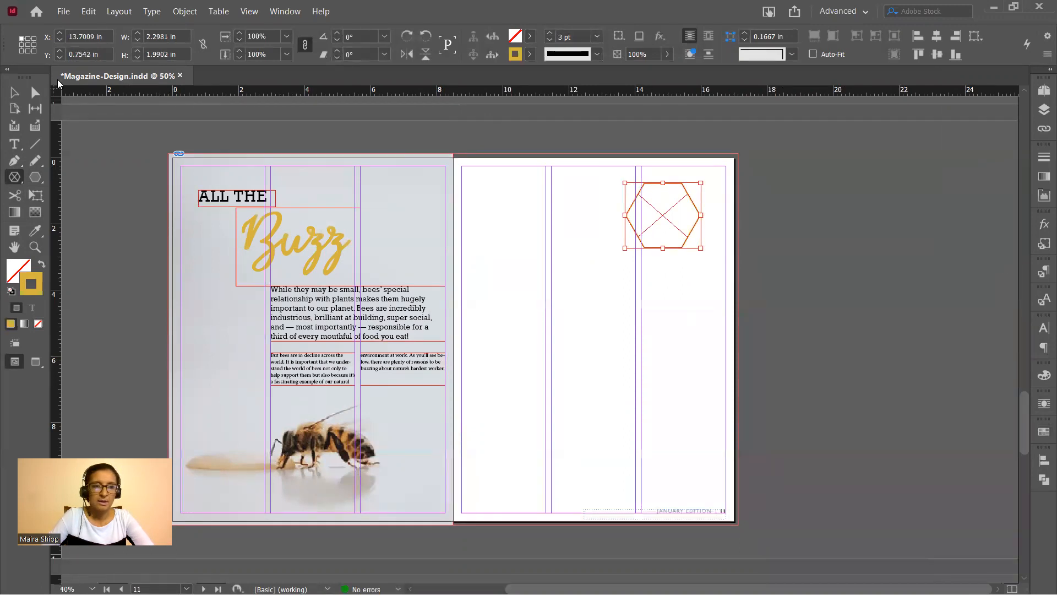
{"action": "left_click", "coordinate": [14, 93]}
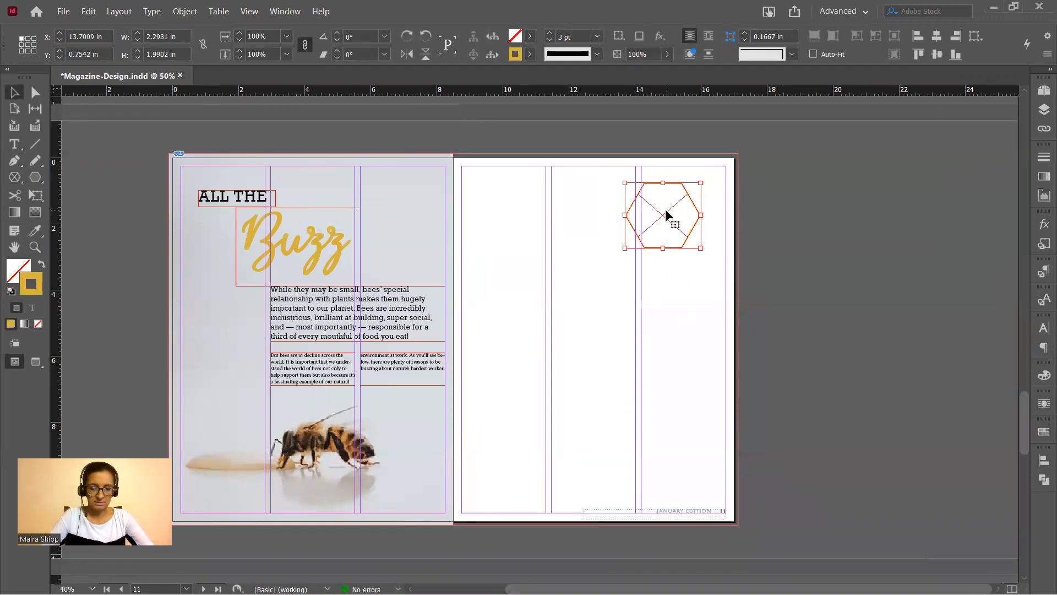
{"action": "left_click_drag", "start_coordinate": [667, 213], "coordinate": [609, 253], "text": "alt"}
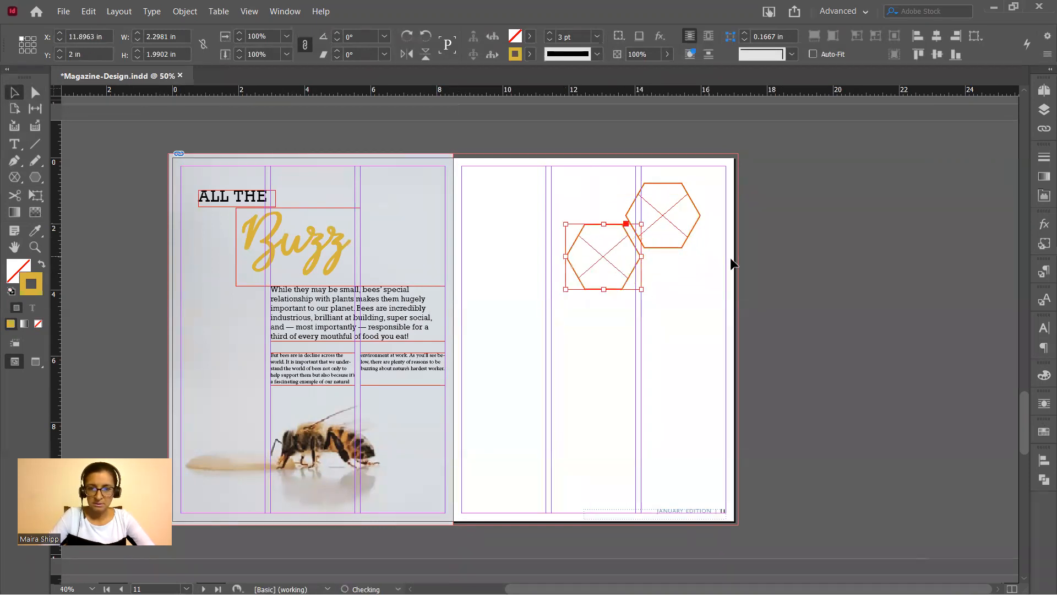
{"action": "key", "text": "Up"}
{"action": "key", "text": "Up"}
{"action": "key", "text": "Up"}
{"action": "key", "text": "Up"}
{"action": "key", "text": "Left"}
{"action": "key", "text": "Left"}
{"action": "key", "text": "Left"}
{"action": "key", "text": "Up"}
{"action": "key", "text": "Up"}
{"action": "key", "text": "Up"}
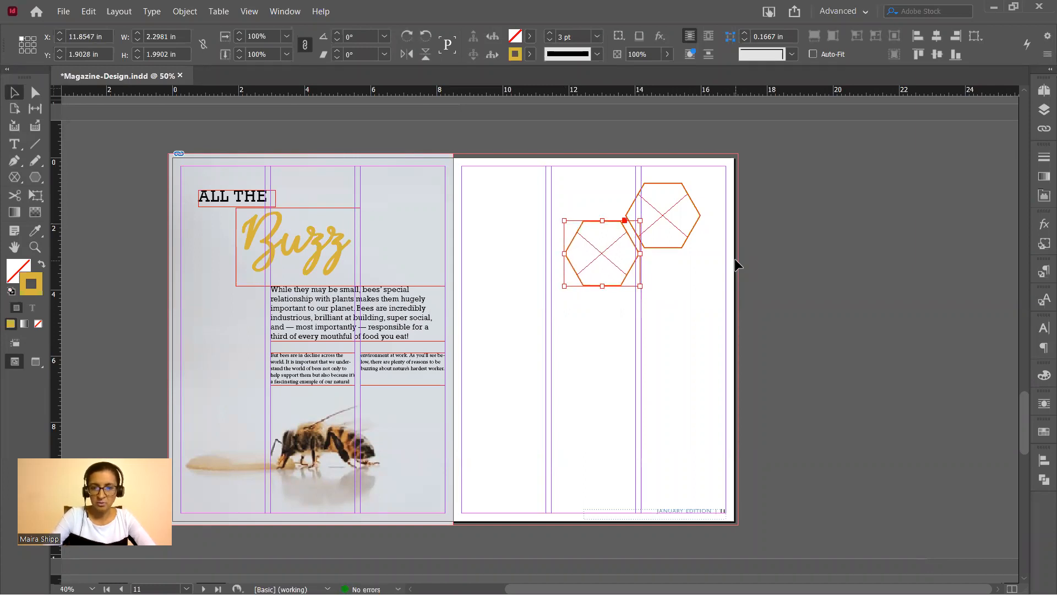
Duplicate the second hexagonal frame to directly beneath the first one and nudge it outward to even the gap.
{"action": "left_click_drag", "start_coordinate": [621, 268], "coordinate": [668, 305], "text": "alt"}
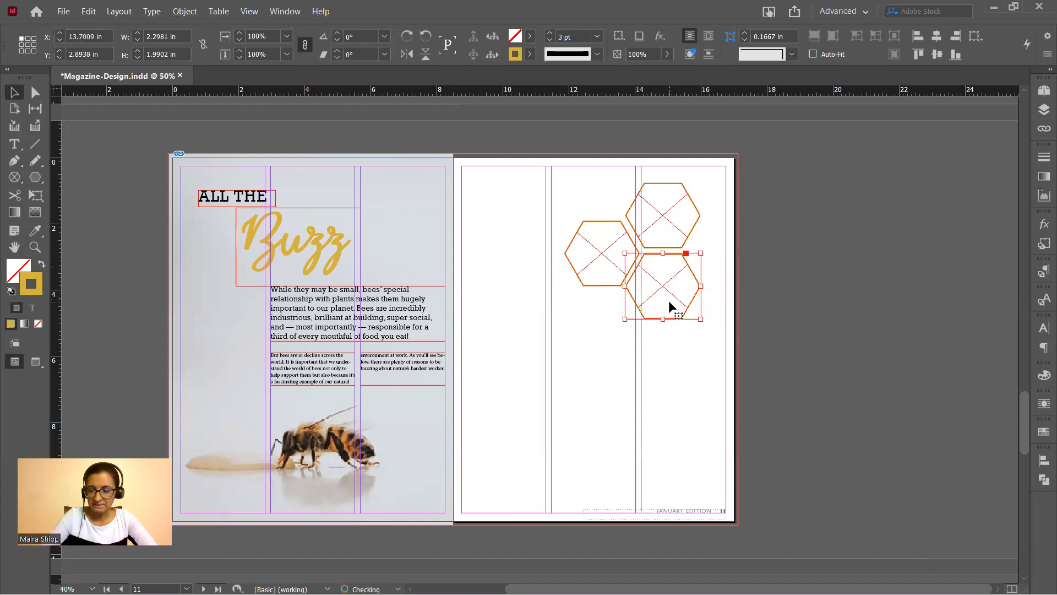
{"action": "key", "text": "Right"}
{"action": "key", "text": "Right"}
{"action": "key", "text": "Right"}
{"action": "key", "text": "Right"}
{"action": "key", "text": "Right"}
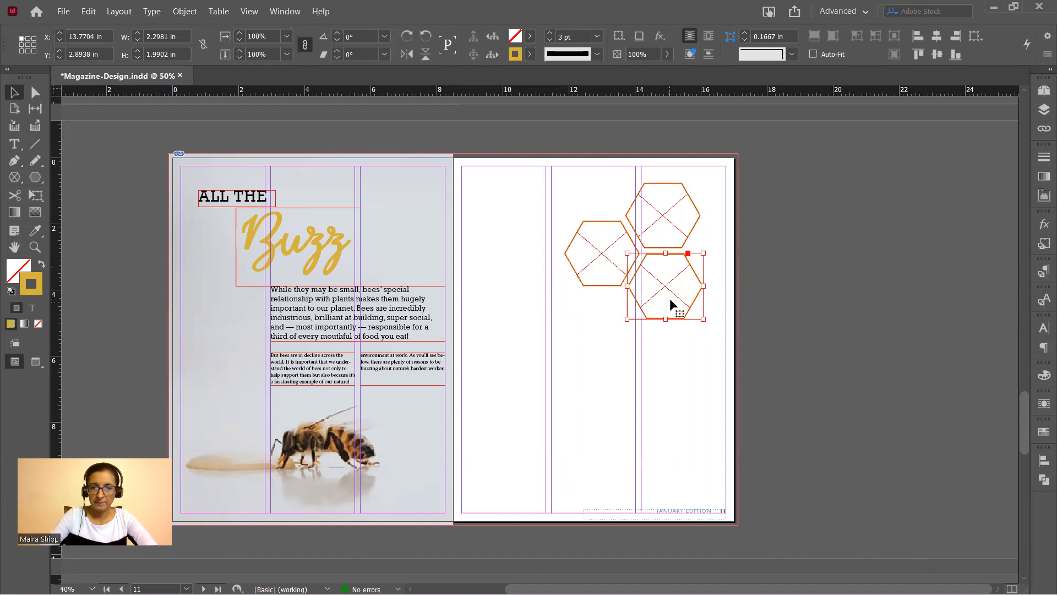
Duplicate three more hexagonal frames to extend the honeycomb, and move the whole cluster up and outward over page 11's outer edge.
{"action": "left_click_drag", "start_coordinate": [726, 180], "coordinate": [736, 374]}
{"action": "left_click", "coordinate": [810, 359]}
{"action": "left_click_drag", "start_coordinate": [808, 170], "coordinate": [581, 428]}
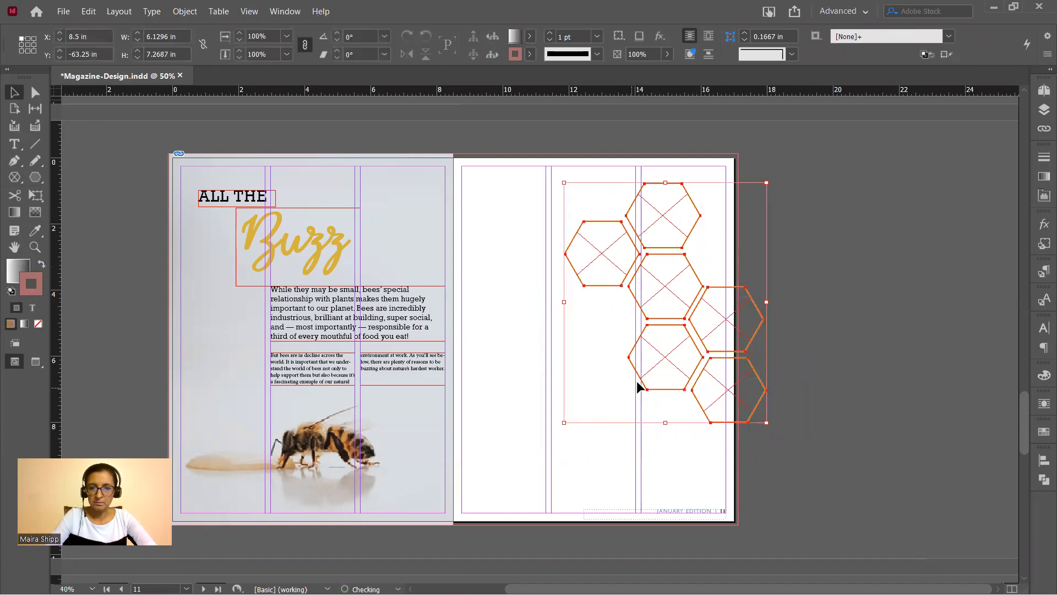
{"action": "left_click_drag", "start_coordinate": [659, 362], "coordinate": [703, 343]}
{"action": "left_click", "coordinate": [876, 276]}
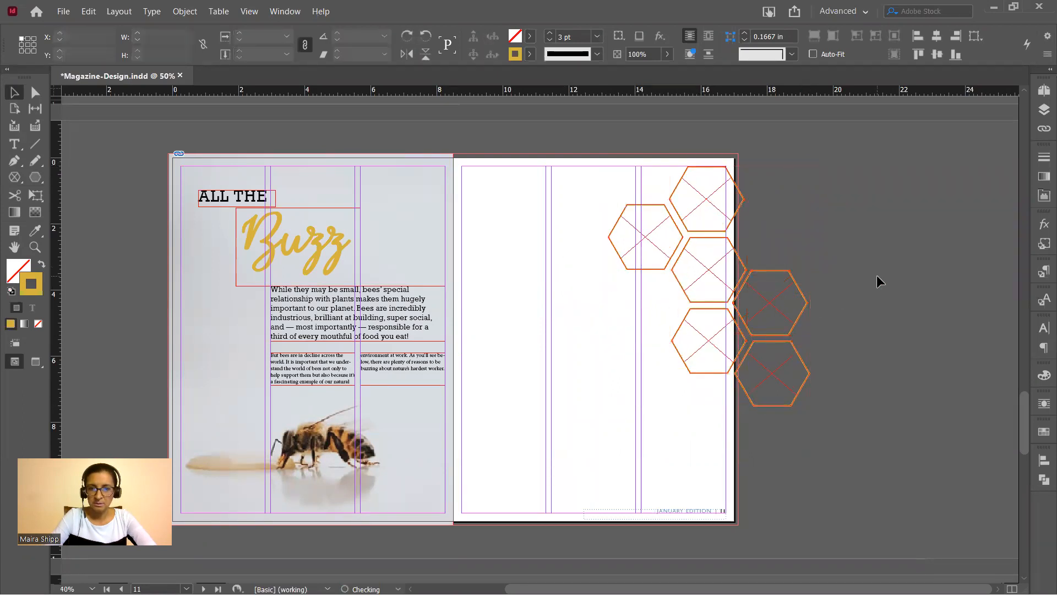
Move the upper of the two off-page hexagonal frames beneath the inner hexagon and nudge it into alignment with it.
{"action": "left_click_drag", "start_coordinate": [784, 303], "coordinate": [661, 315]}
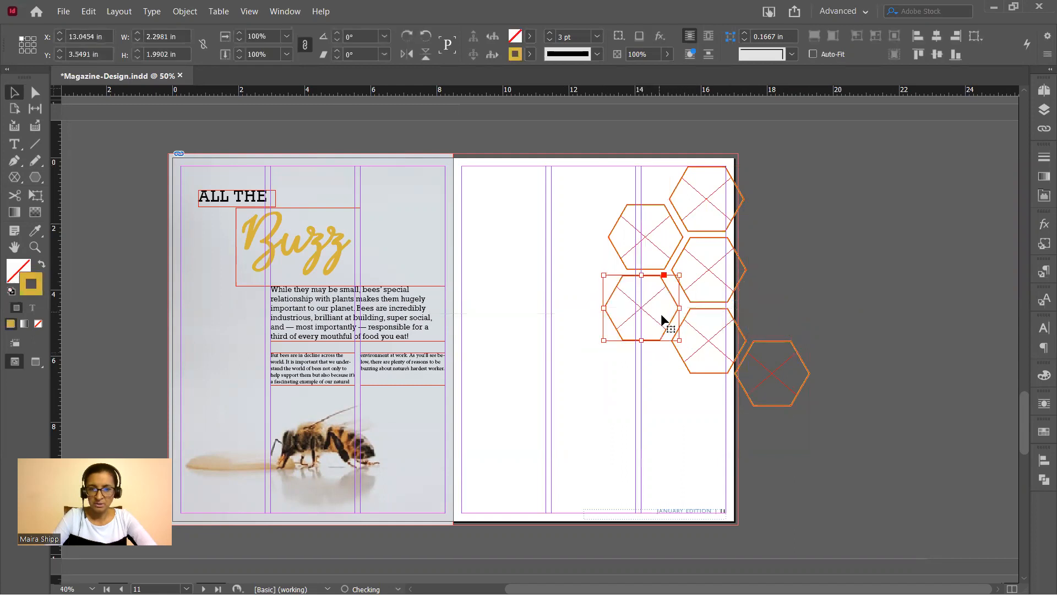
{"action": "key", "text": "Right"}
{"action": "key", "text": "Right"}
{"action": "key", "text": "Right"}
{"action": "key", "text": "Right"}
{"action": "key", "text": "Right"}
{"action": "key", "text": "Right"}
{"action": "key", "text": "Right"}
{"action": "key", "text": "Right"}
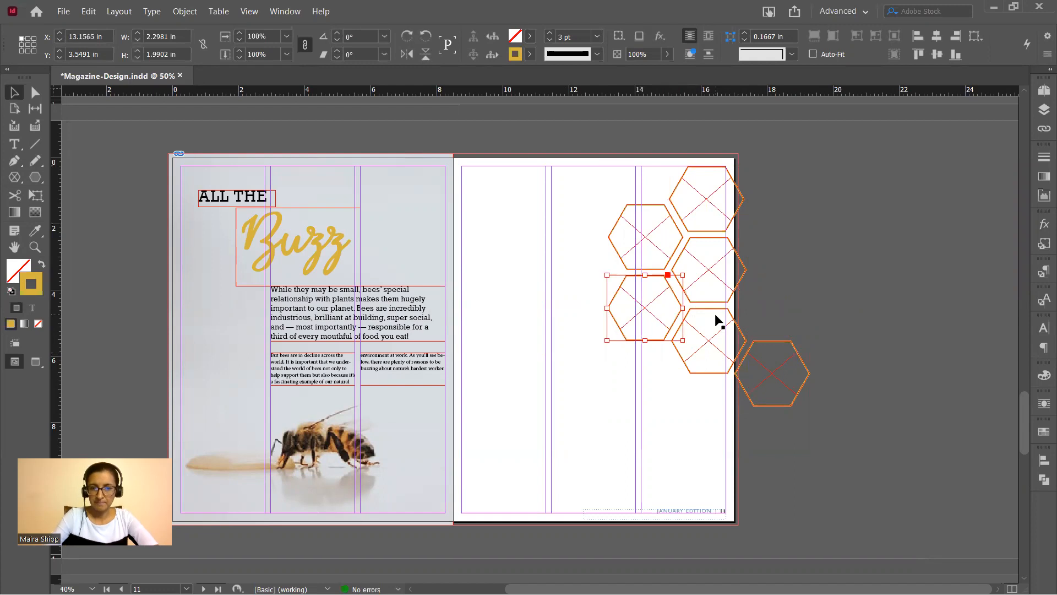
Move the remaining off-page hexagonal frame to the bottom of the outer column and nudge it to X 15.15 in, Y 6.6528 in.
{"action": "mouse_move", "coordinate": [644, 313]}
{"action": "left_mouse_down"}
{"action": "mouse_move", "coordinate": [722, 420]}
{"action": "mouse_move", "coordinate": [715, 411]}
{"action": "left_mouse_up"}
{"action": "key", "text": "Left"}
{"action": "key", "text": "Left"}
{"action": "key", "text": "Left"}
{"action": "key", "text": "Left"}
{"action": "key", "text": "Left"}
{"action": "key", "text": "Left"}
{"action": "key", "text": "Left"}
{"action": "key", "text": "Left"}
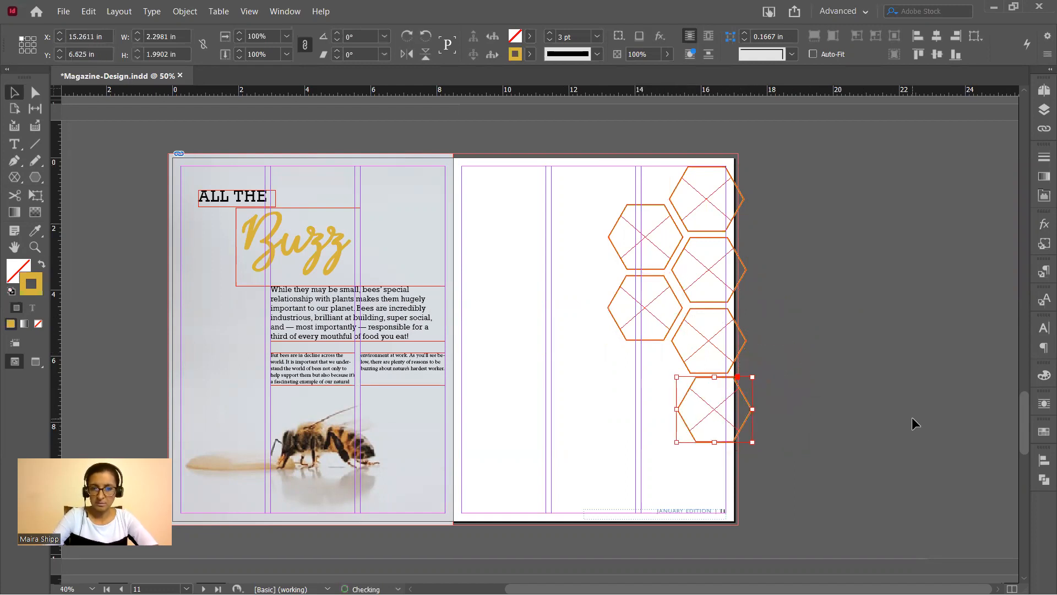
{"action": "key", "text": "Left"}
{"action": "key", "text": "Down"}
{"action": "key", "text": "Down"}
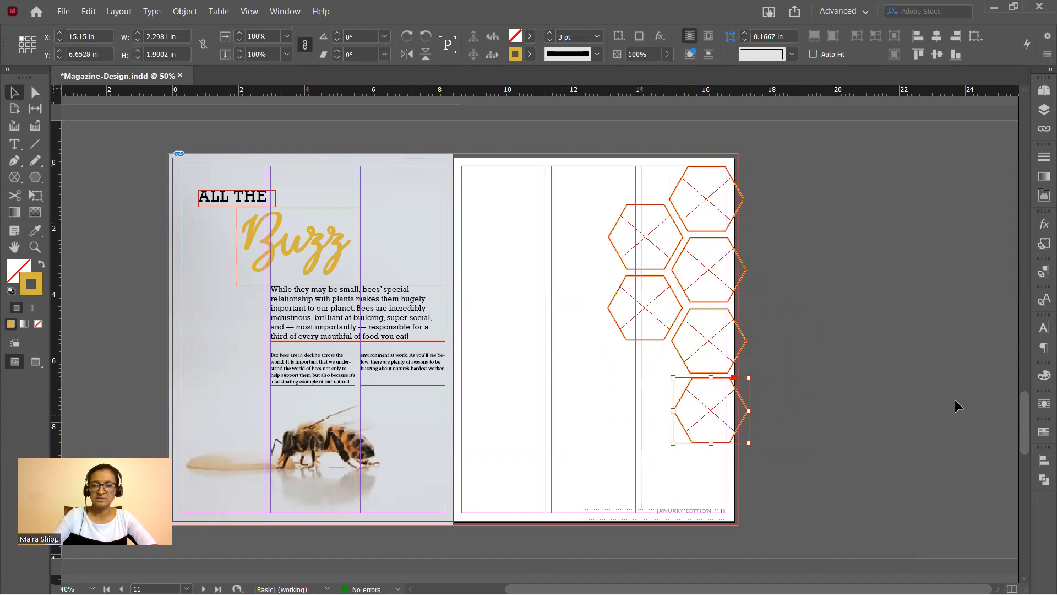
{"action": "left_click", "coordinate": [910, 395]}
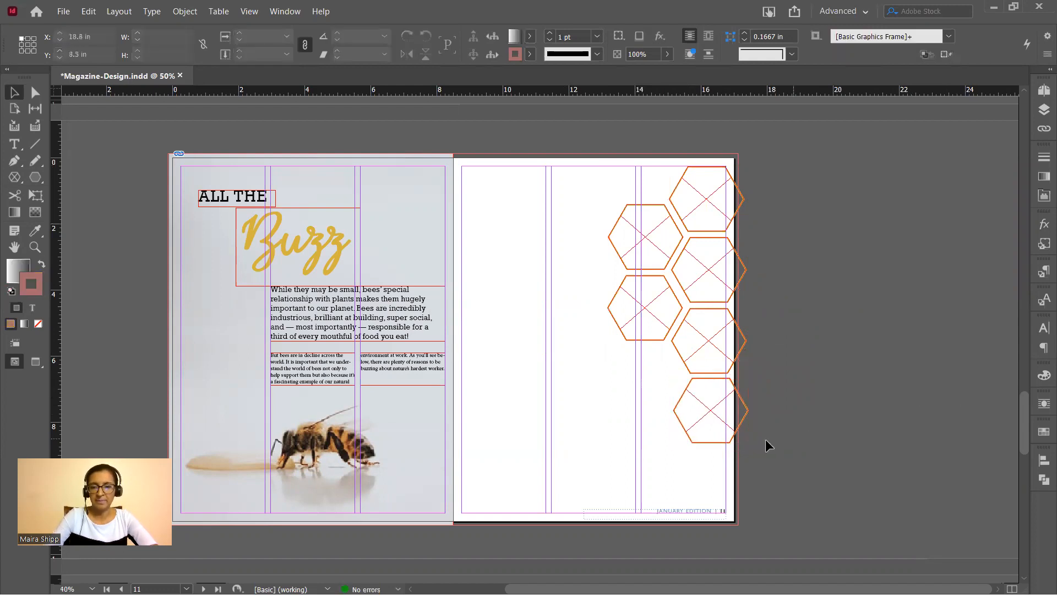
Duplicate the bottom hexagonal frame diagonally down and inward to X 13.3 in, Y 7.825 in.
{"action": "left_click", "coordinate": [718, 421]}
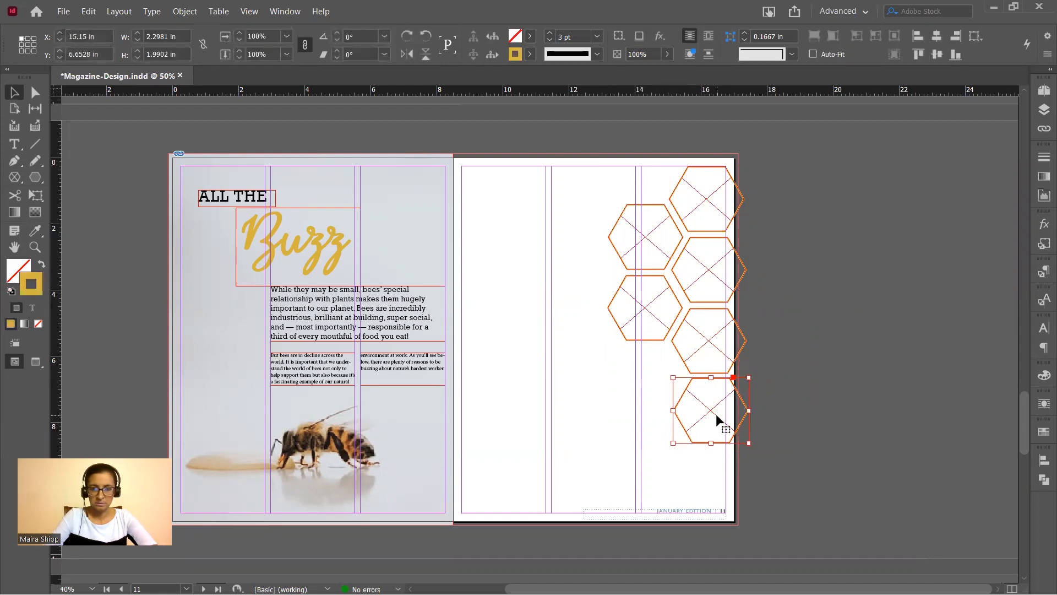
{"action": "left_click_drag", "start_coordinate": [716, 415], "coordinate": [657, 455]}
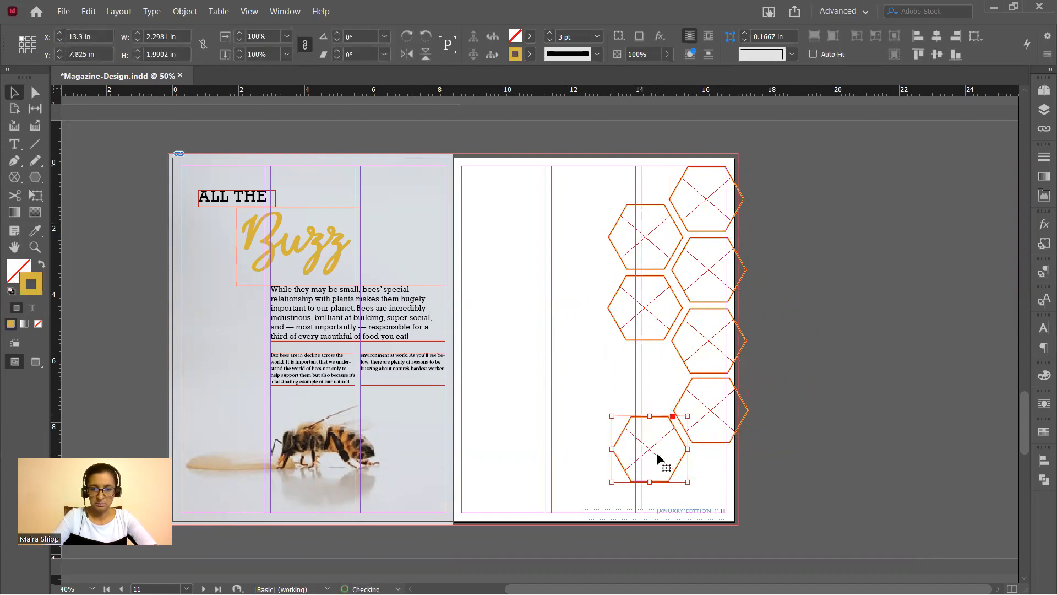
{"action": "left_click", "coordinate": [869, 425]}
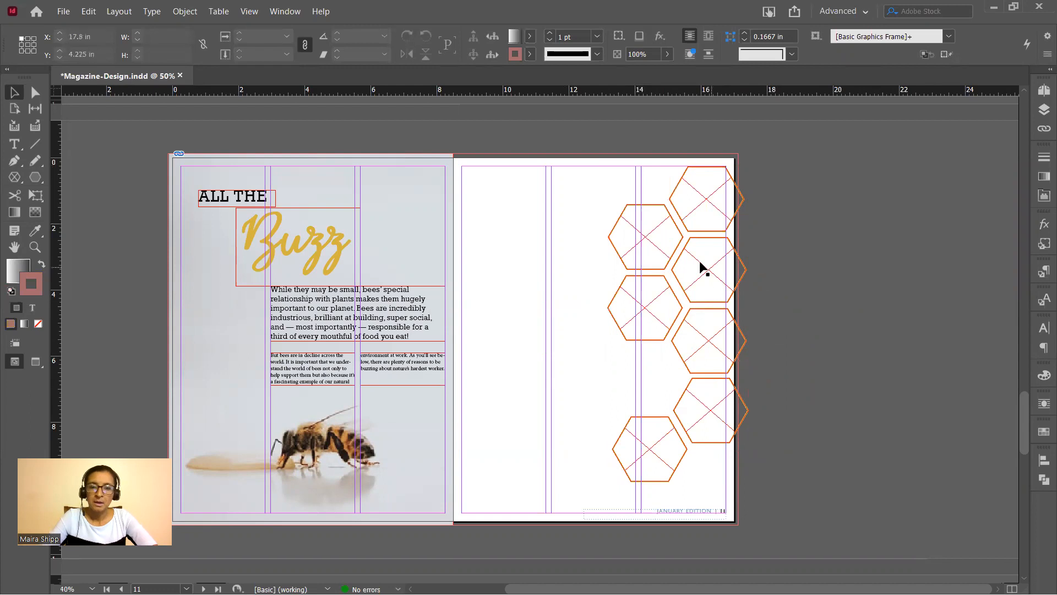
Place the lavender photo pexels-photo-164470 in the topmost hexagonal frame.
{"action": "left_click", "coordinate": [709, 214]}
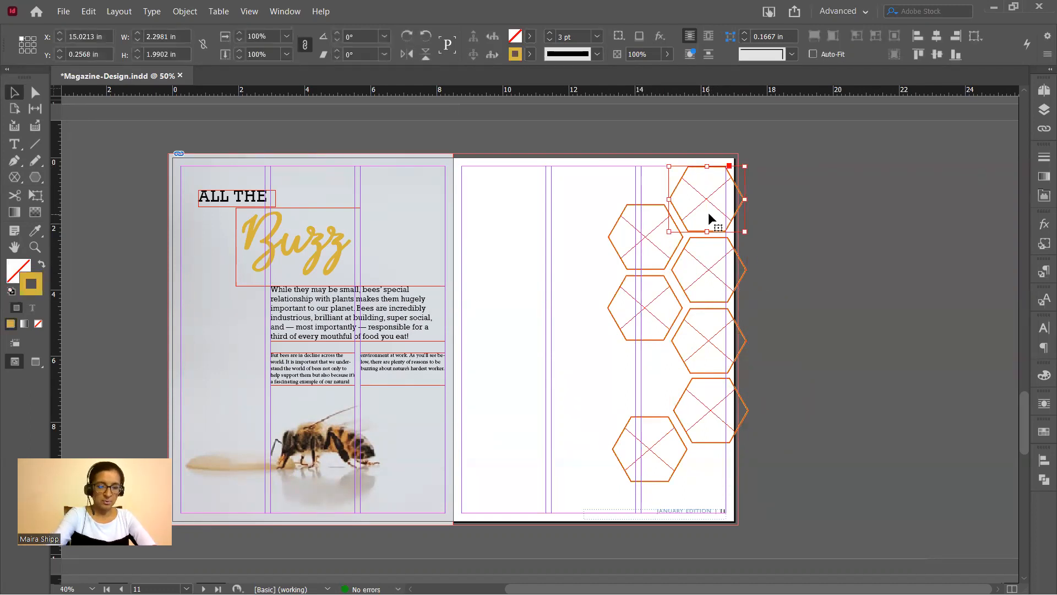
{"action": "key", "text": "ctrl+d"}
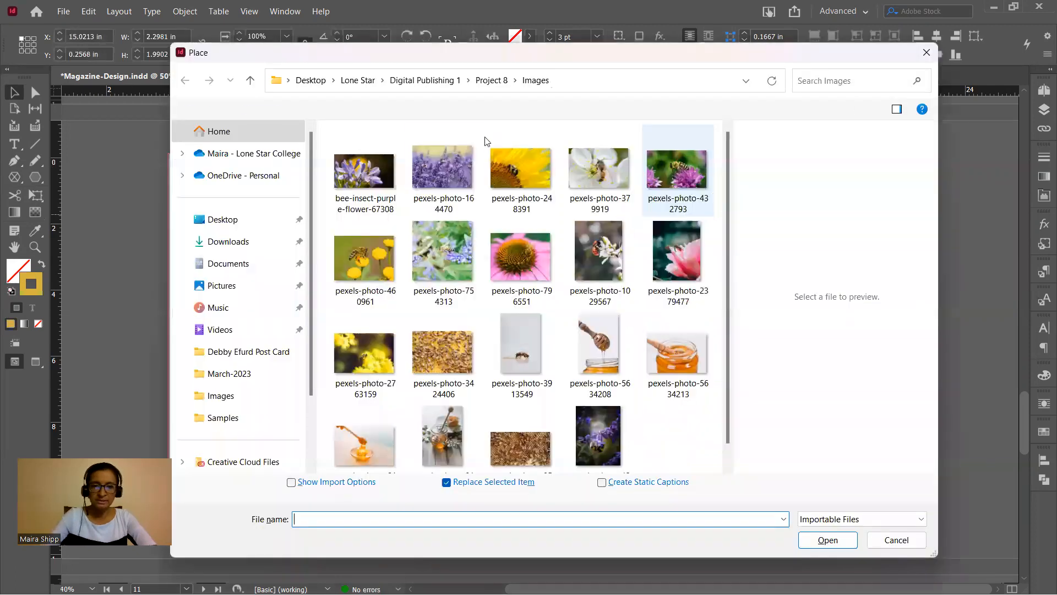
{"action": "left_click", "coordinate": [443, 165]}
{"action": "left_click", "coordinate": [827, 540]}
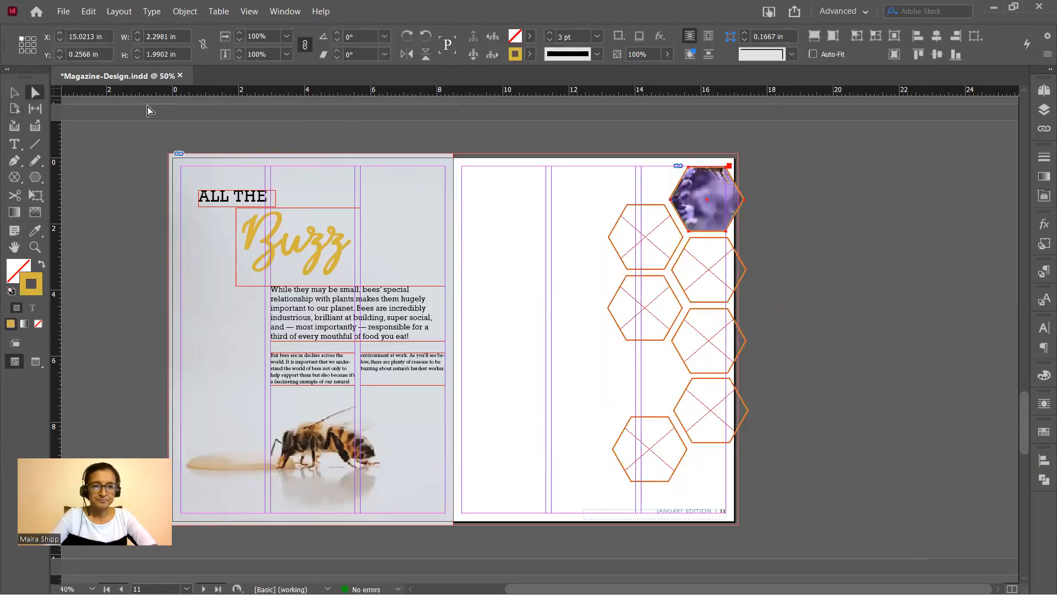
Try to shift and scale down the lavender photo by hand inside the topmost hexagonal frame.
{"action": "left_click_drag", "start_coordinate": [708, 200], "coordinate": [709, 210]}
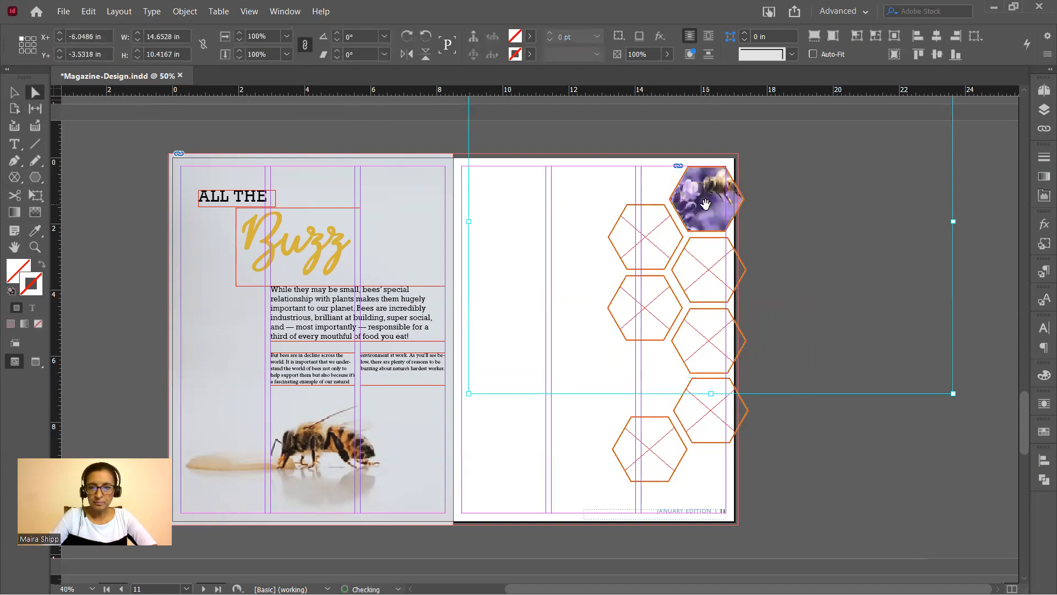
{"action": "left_click_drag", "start_coordinate": [954, 393], "coordinate": [845, 317]}
{"action": "left_click_drag", "start_coordinate": [744, 206], "coordinate": [704, 208]}
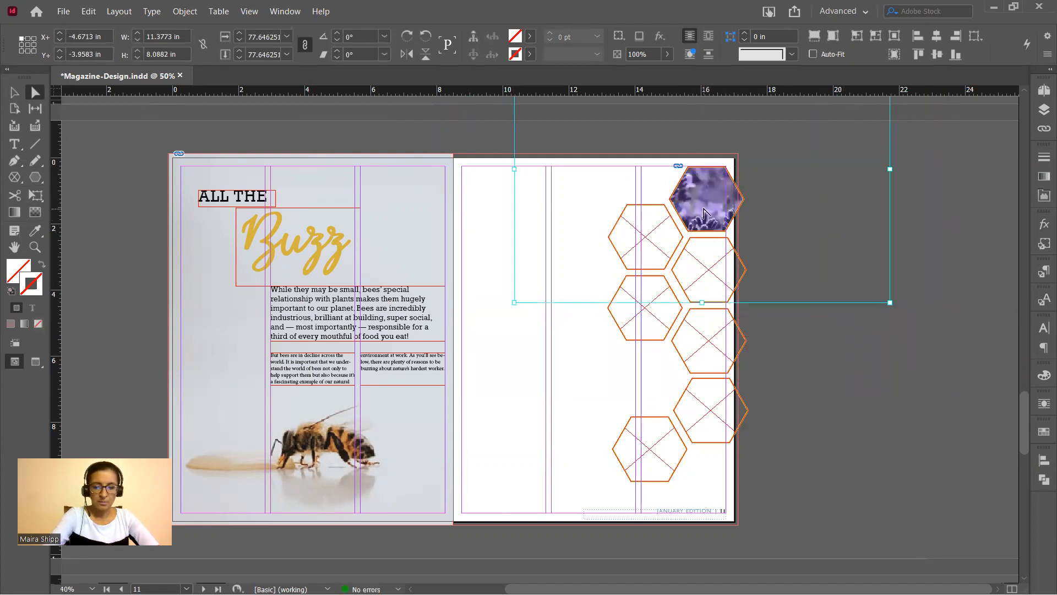
Fit the lavender photo proportionally to its hexagon, enlarge it to about 4.57 in wide, and shift it to bring the bee into the crop.
{"action": "key", "text": "ctrl+alt+shift+e"}
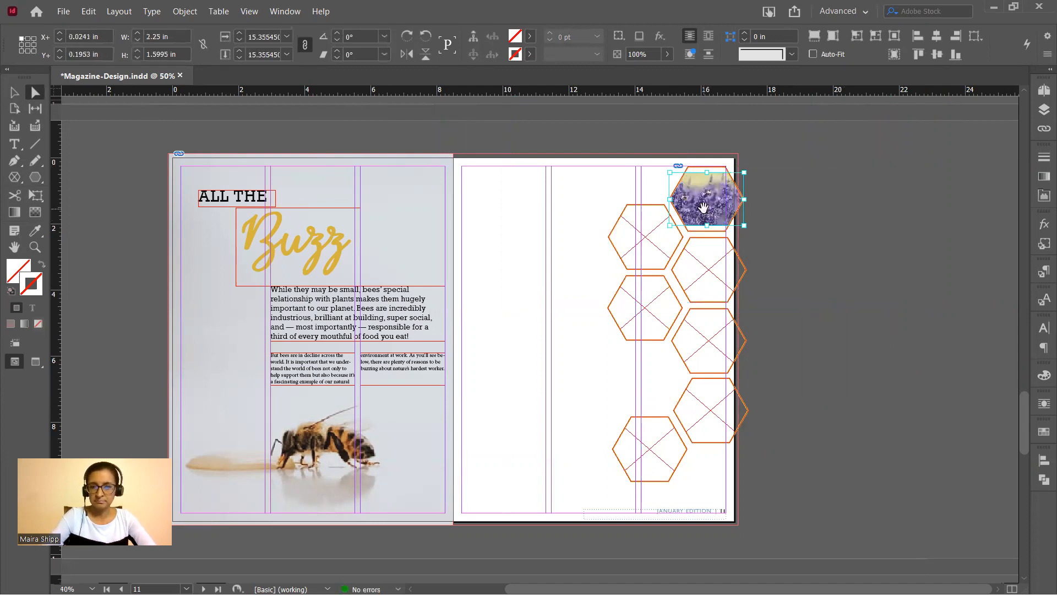
{"action": "left_click_drag", "start_coordinate": [744, 225], "coordinate": [783, 285]}
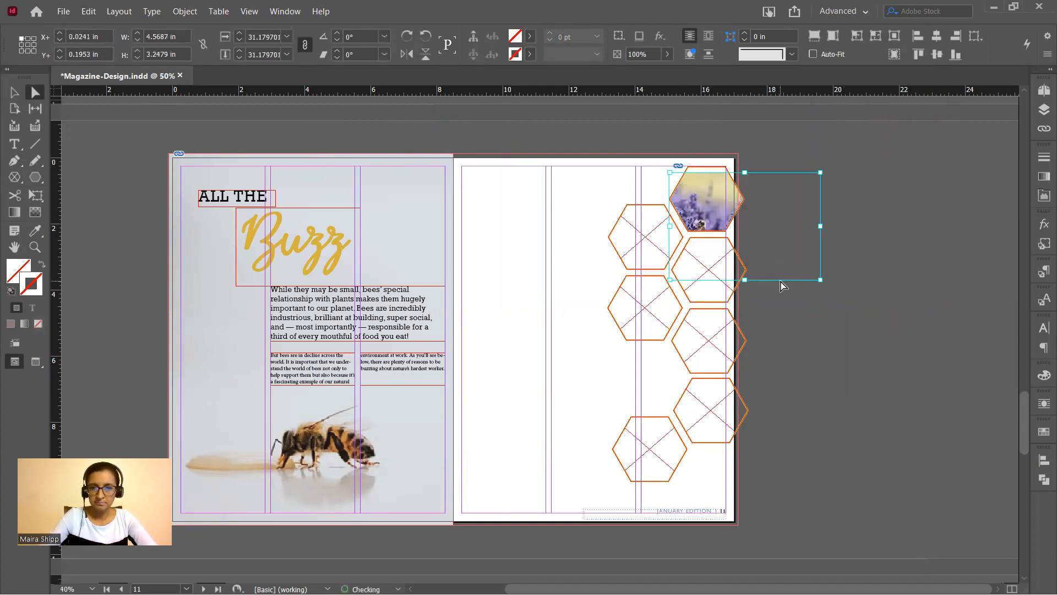
{"action": "left_click_drag", "start_coordinate": [698, 205], "coordinate": [653, 177]}
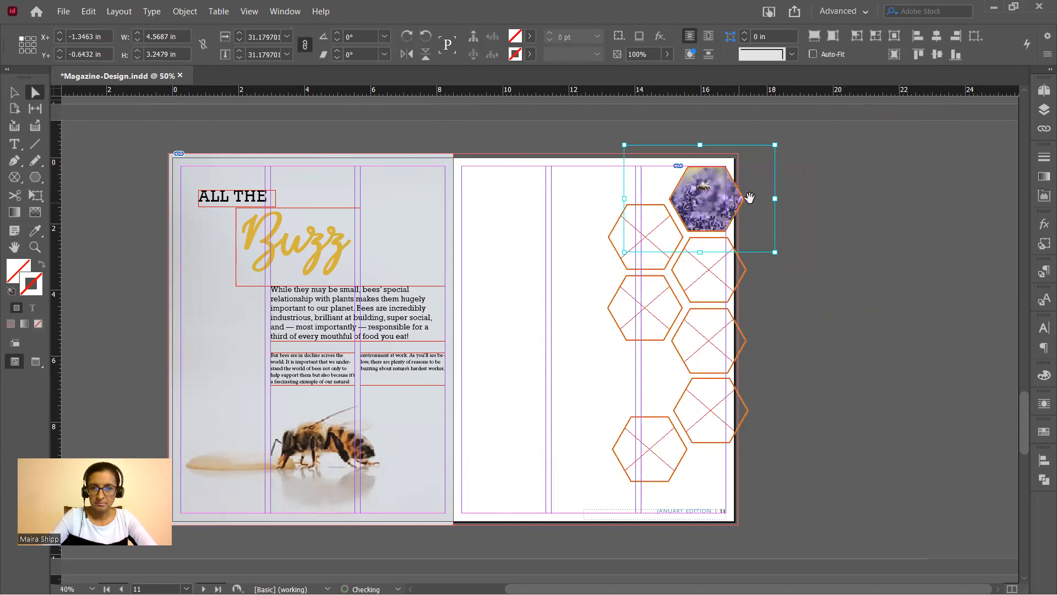
{"action": "left_click", "coordinate": [837, 217]}
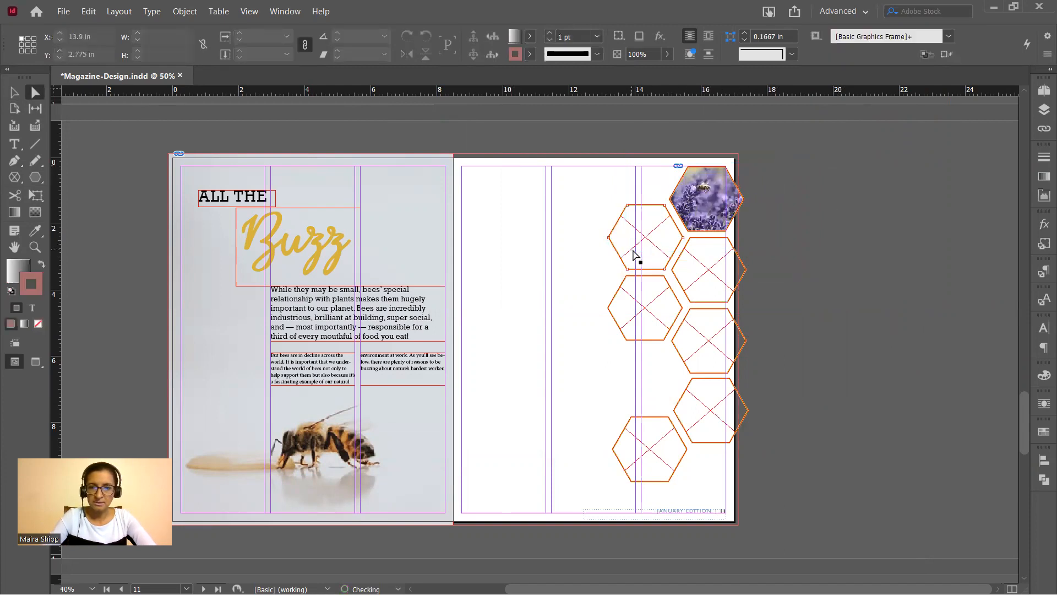
Place the yellow-flower bee photo pexels-photo-460961 in the second hexagonal frame of the outer column.
{"action": "left_click", "coordinate": [717, 278]}
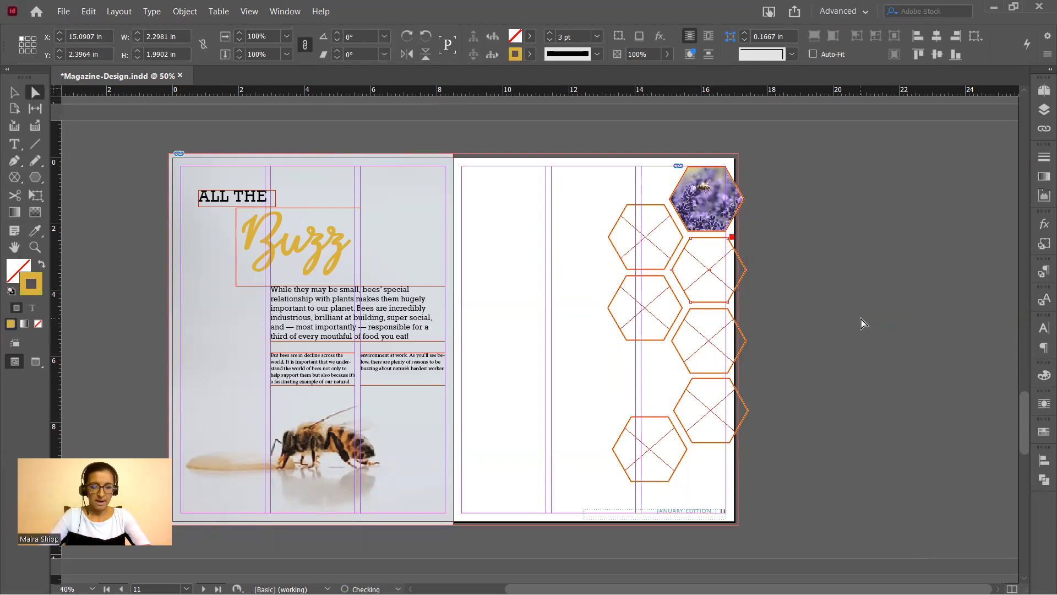
{"action": "key", "text": "ctrl+d"}
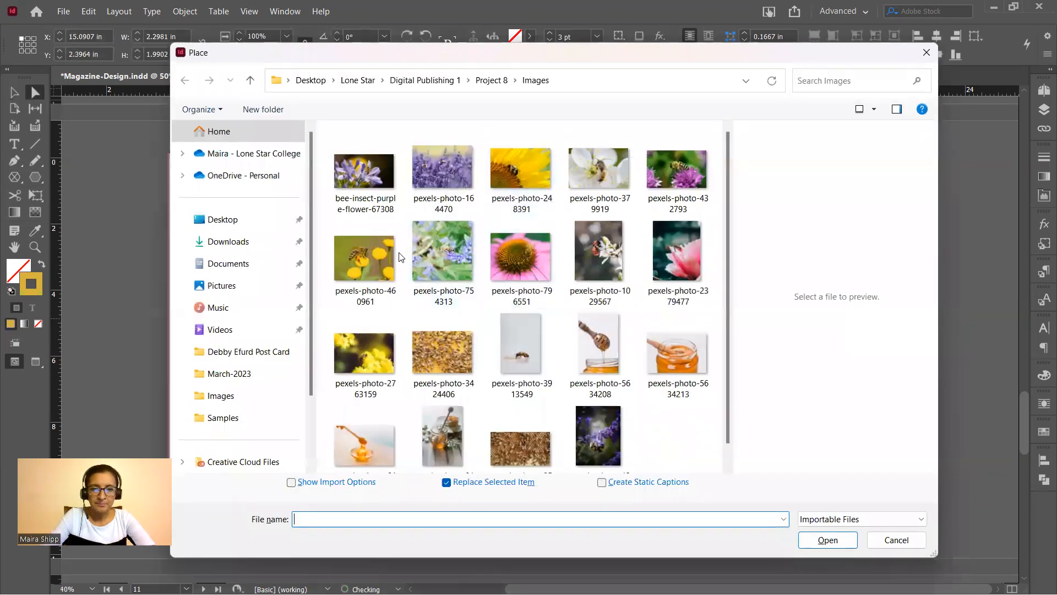
{"action": "left_click", "coordinate": [369, 264]}
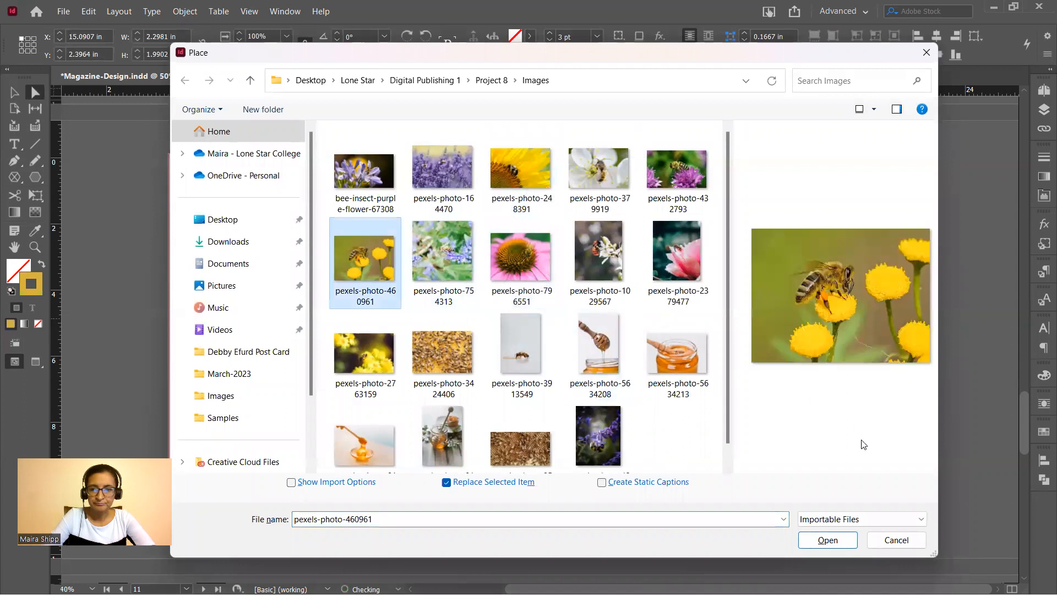
{"action": "left_click", "coordinate": [832, 542]}
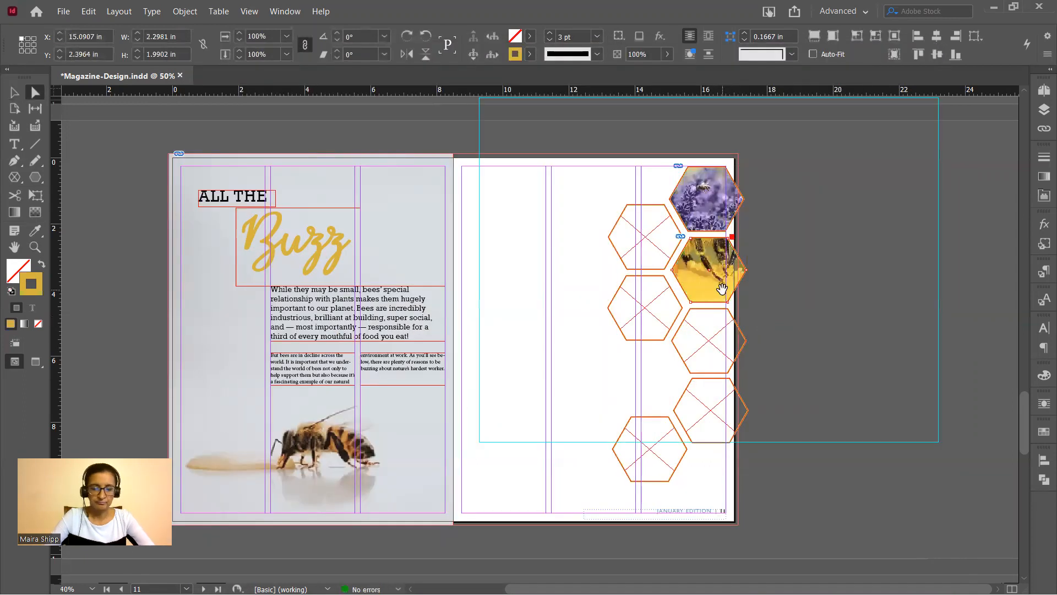
Scale the yellow-flower photo down to about 5.64 by 4.23 in and reposition it to frame the bee inside the hexagon.
{"action": "left_click", "coordinate": [716, 269]}
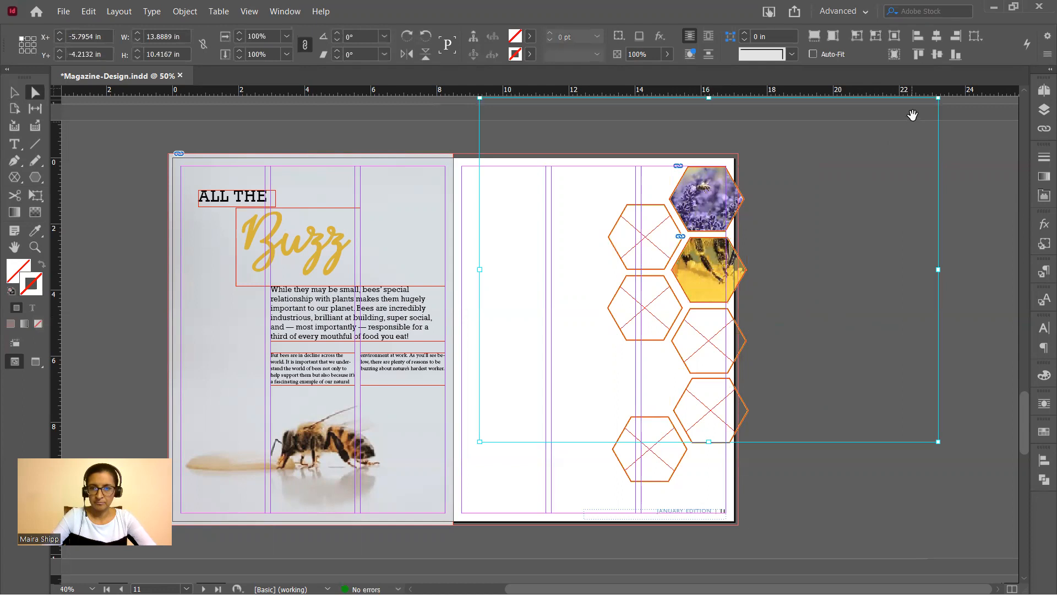
{"action": "left_click_drag", "start_coordinate": [939, 99], "coordinate": [868, 150]}
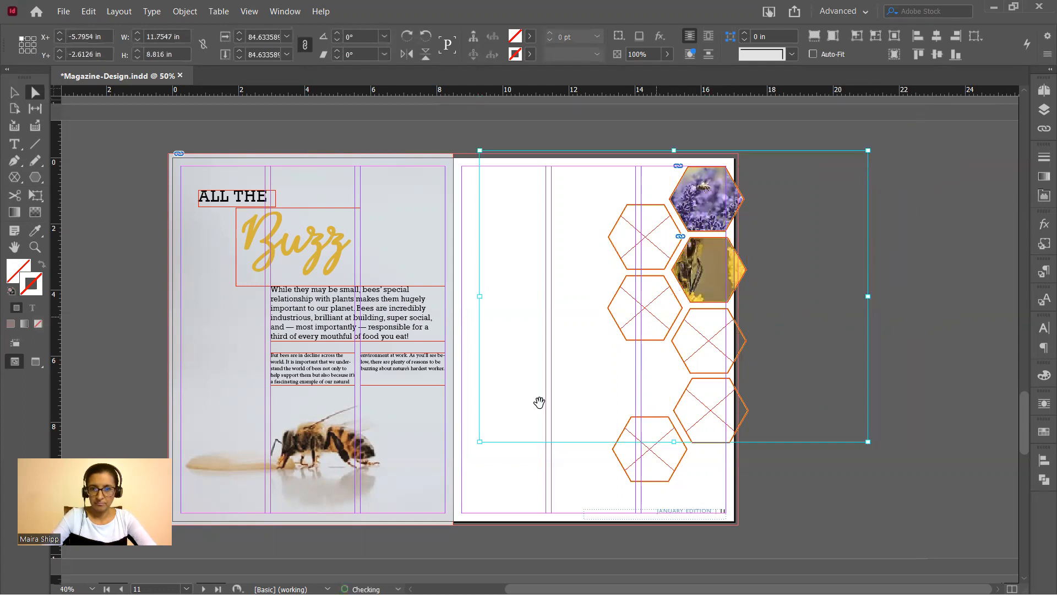
{"action": "left_click_drag", "start_coordinate": [478, 442], "coordinate": [531, 403]}
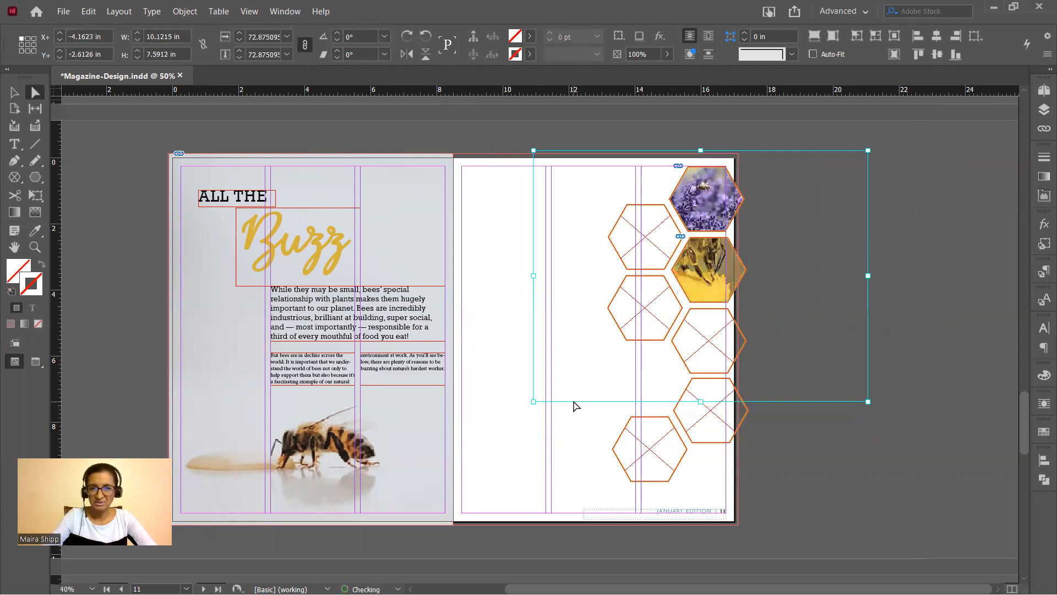
{"action": "left_click_drag", "start_coordinate": [869, 149], "coordinate": [826, 181]}
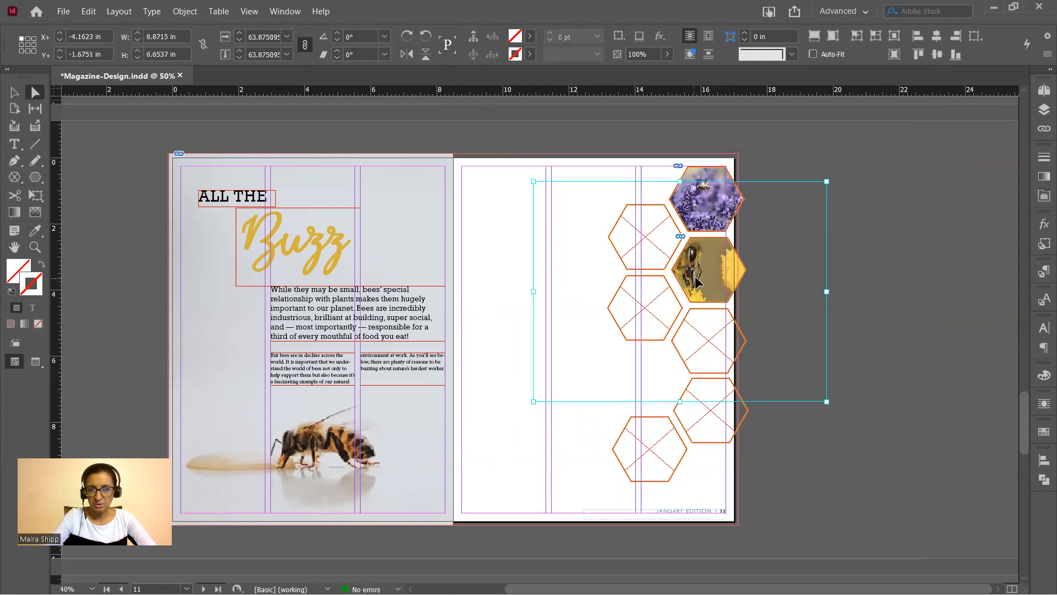
{"action": "left_click_drag", "start_coordinate": [695, 282], "coordinate": [722, 280]}
{"action": "left_click_drag", "start_coordinate": [559, 181], "coordinate": [613, 218]}
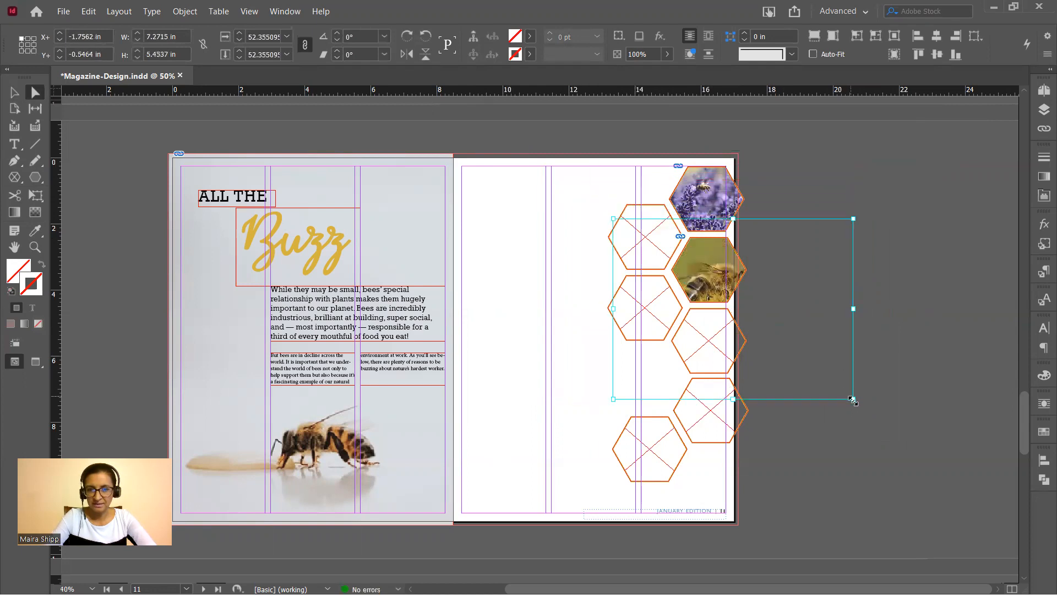
{"action": "left_click_drag", "start_coordinate": [853, 397], "coordinate": [799, 358]}
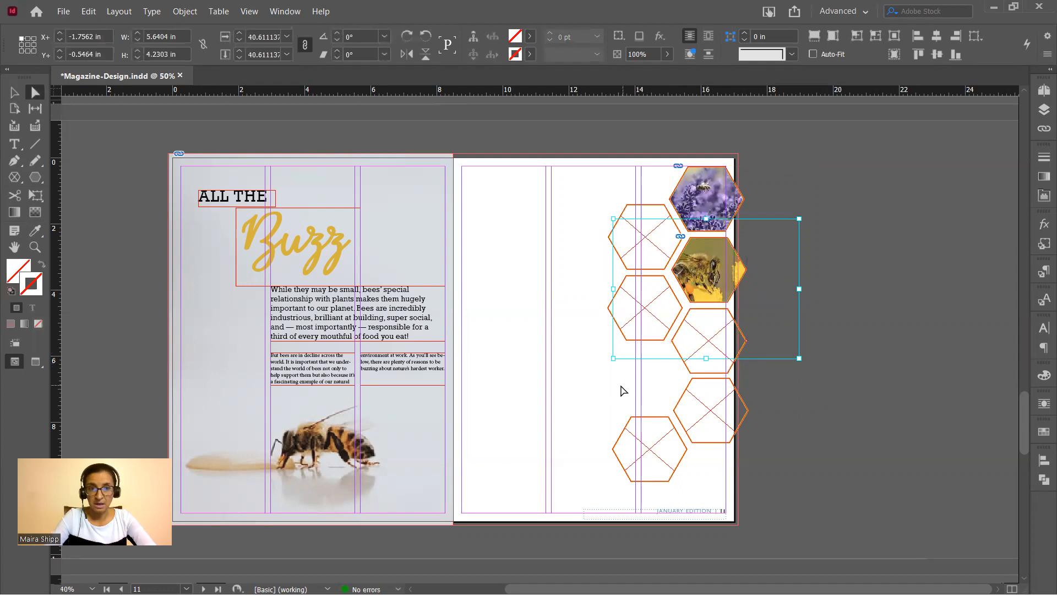
Scale the yellow-flower bee photo down to about 3.04 by 2.28 in and reposition it so the bee and flowers fill the hexagon.
{"action": "left_click_drag", "start_coordinate": [615, 359], "coordinate": [639, 339]}
{"action": "left_click_drag", "start_coordinate": [799, 219], "coordinate": [768, 243]}
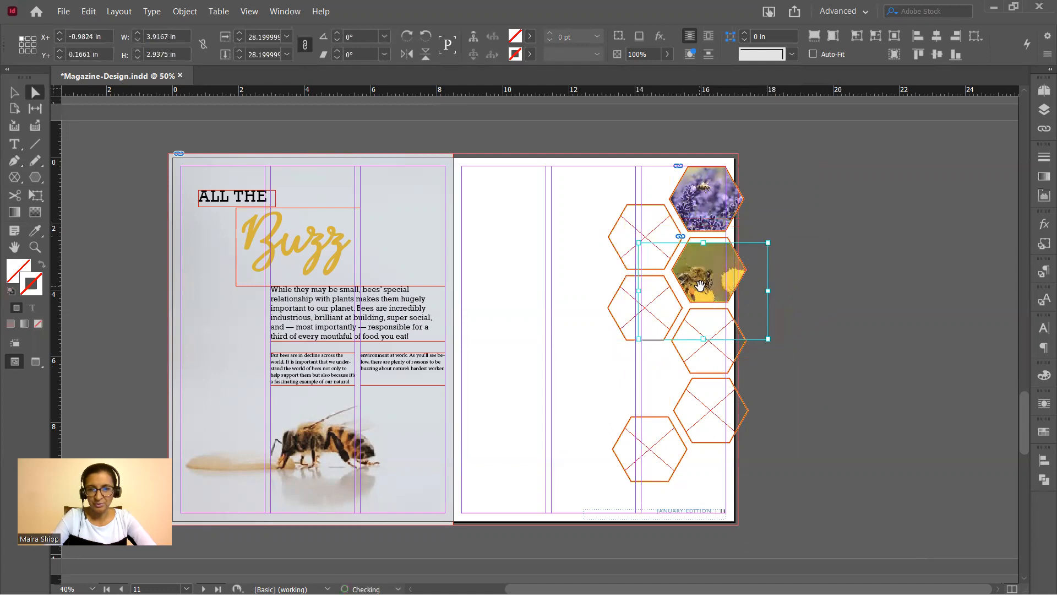
{"action": "mouse_move", "coordinate": [712, 275]}
{"action": "left_mouse_down"}
{"action": "mouse_move", "coordinate": [725, 245]}
{"action": "mouse_move", "coordinate": [714, 286]}
{"action": "left_mouse_up"}
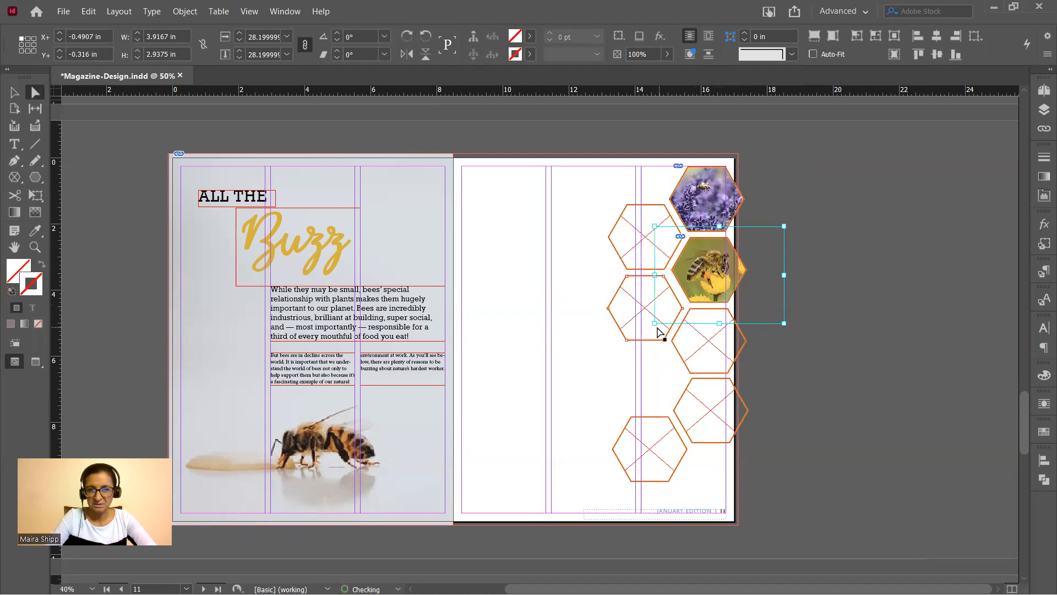
{"action": "left_click_drag", "start_coordinate": [655, 323], "coordinate": [690, 286]}
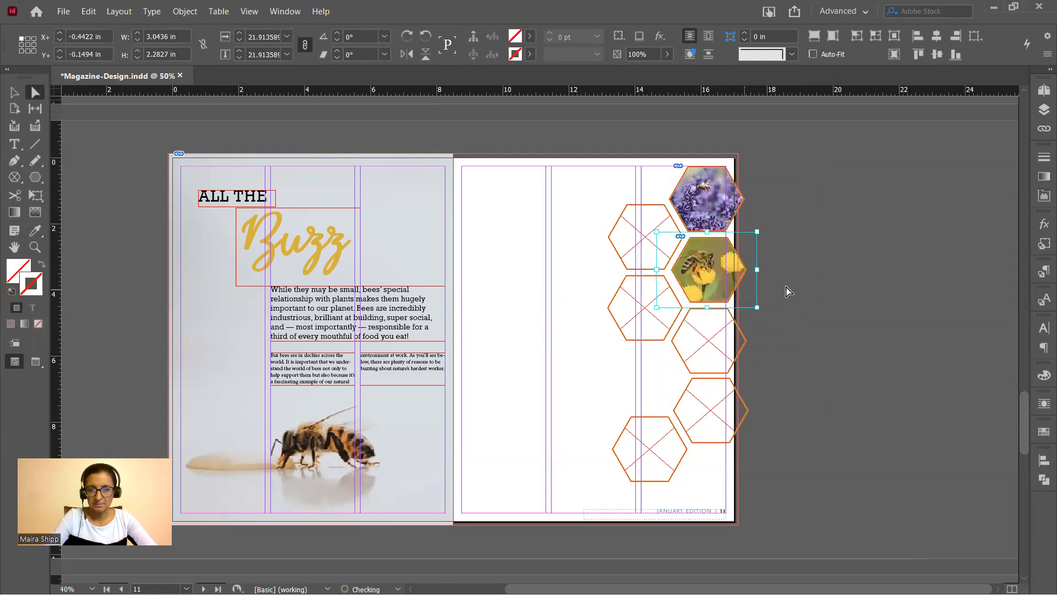
{"action": "left_click", "coordinate": [822, 284]}
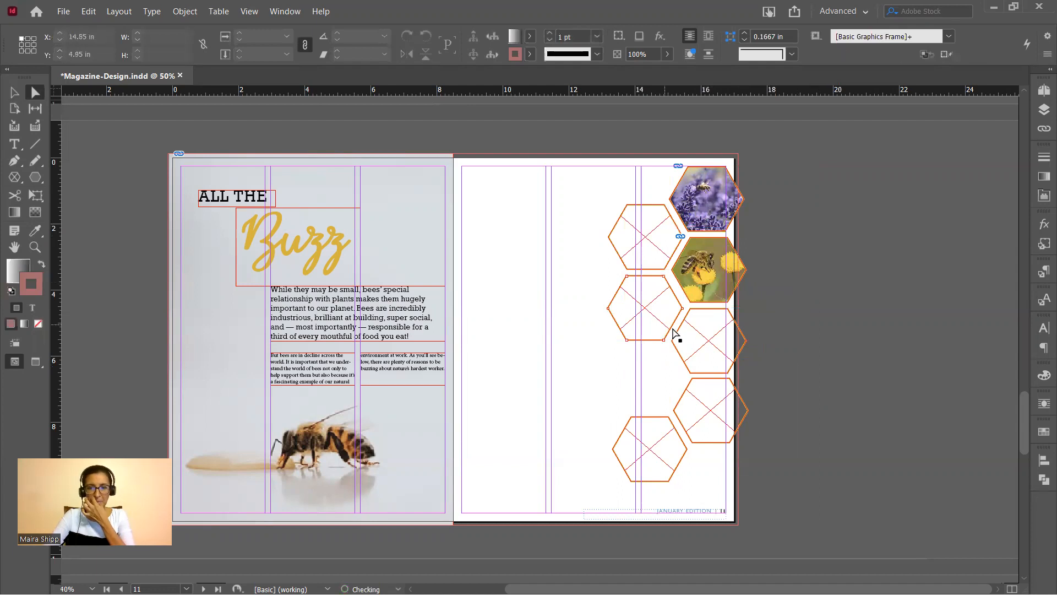
Place the honey dipper photo pexels-photo-6422025 in the second hexagonal frame of the inner column.
{"action": "left_click", "coordinate": [660, 315]}
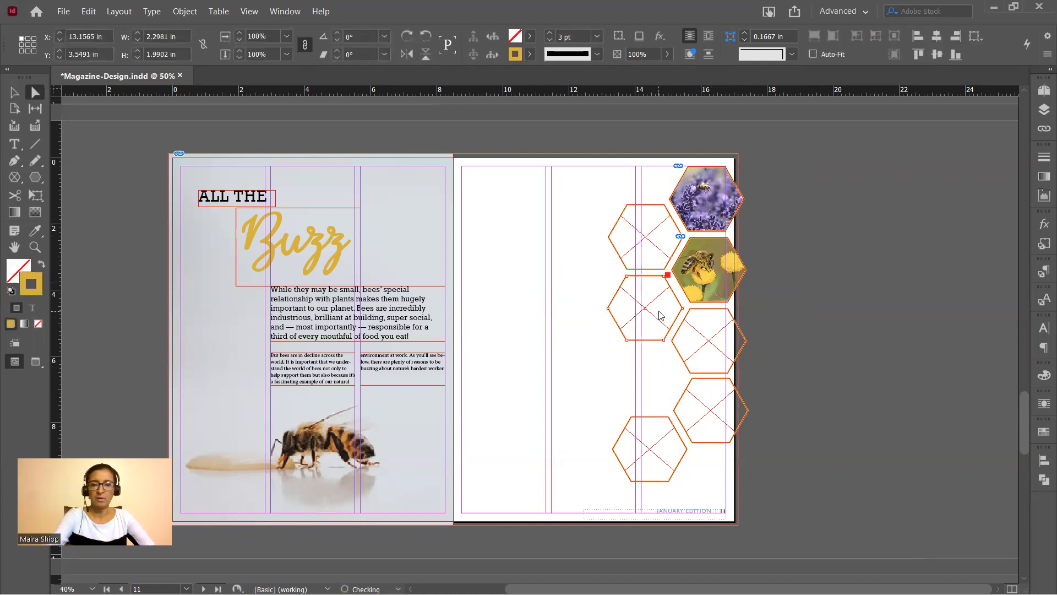
{"action": "key", "text": "ctrl+d"}
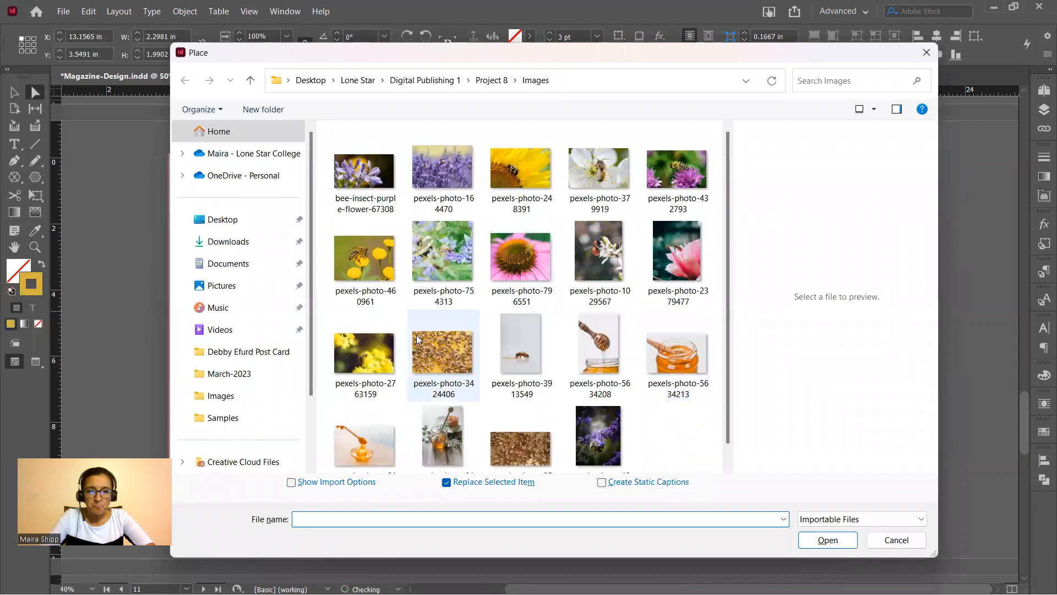
{"action": "left_click", "coordinate": [366, 444]}
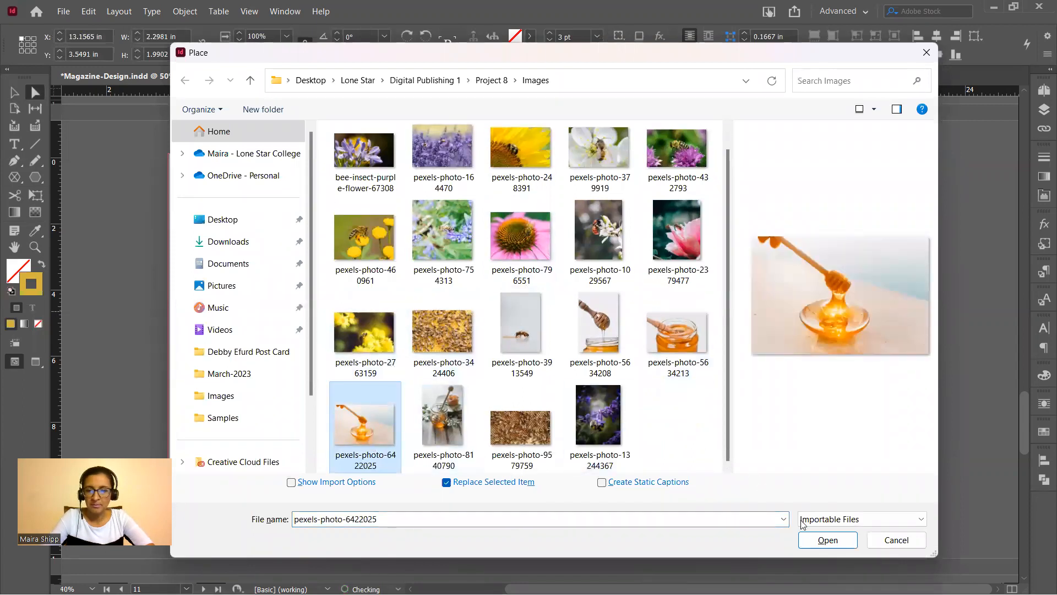
{"action": "left_click", "coordinate": [816, 539]}
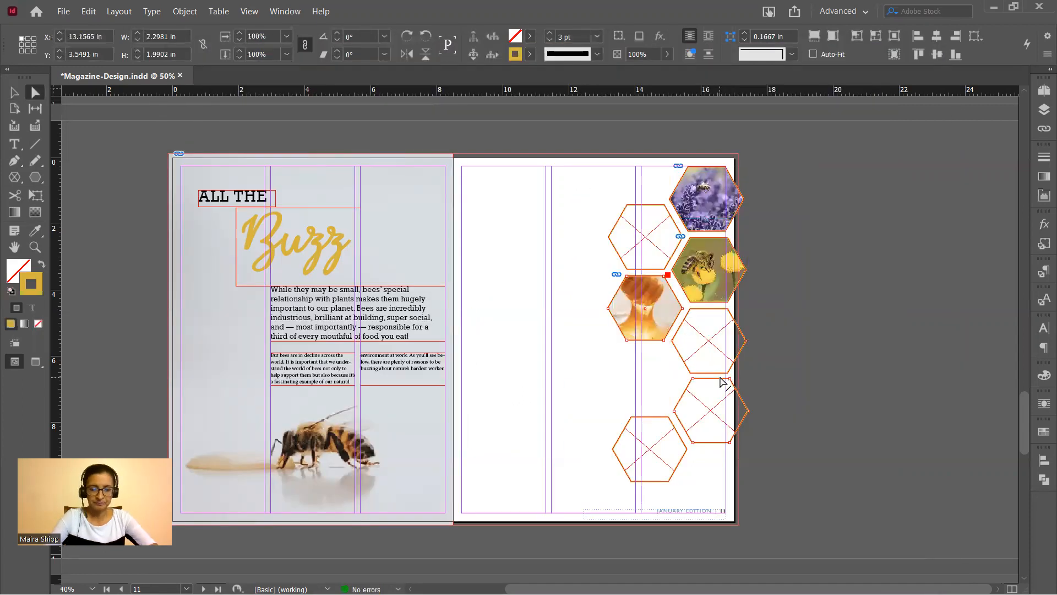
Fit the honey dipper photo proportionally to its hexagon, enlarge it to cover the frame, and shift it to show the dipper and bowl.
{"action": "key", "text": "ctrl+alt+shift+e"}
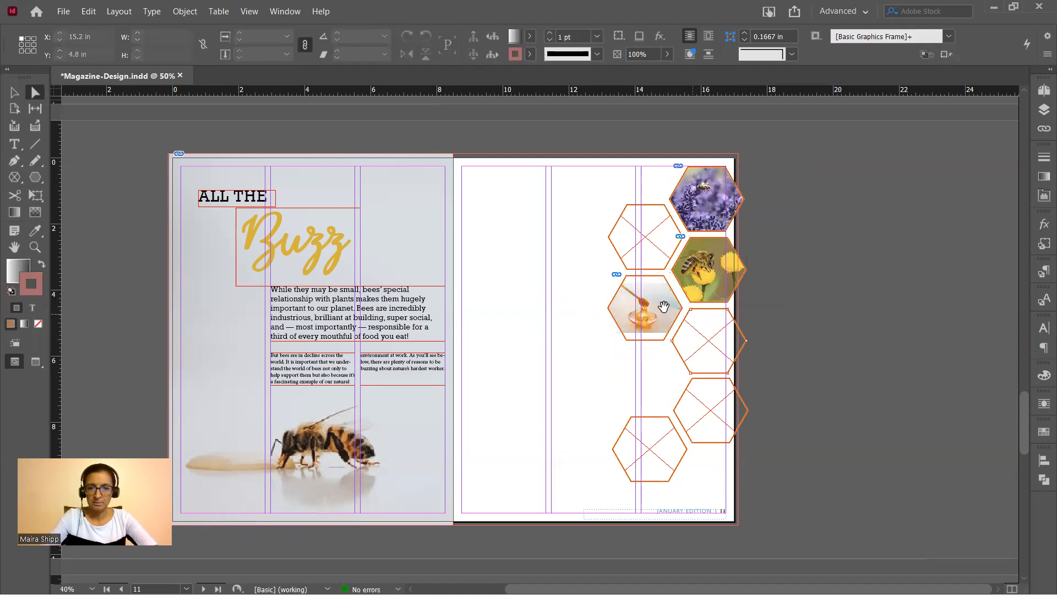
{"action": "left_click", "coordinate": [645, 307]}
{"action": "left_click_drag", "start_coordinate": [683, 284], "coordinate": [711, 265]}
{"action": "left_click_drag", "start_coordinate": [632, 305], "coordinate": [636, 317]}
{"action": "left_click", "coordinate": [899, 333]}
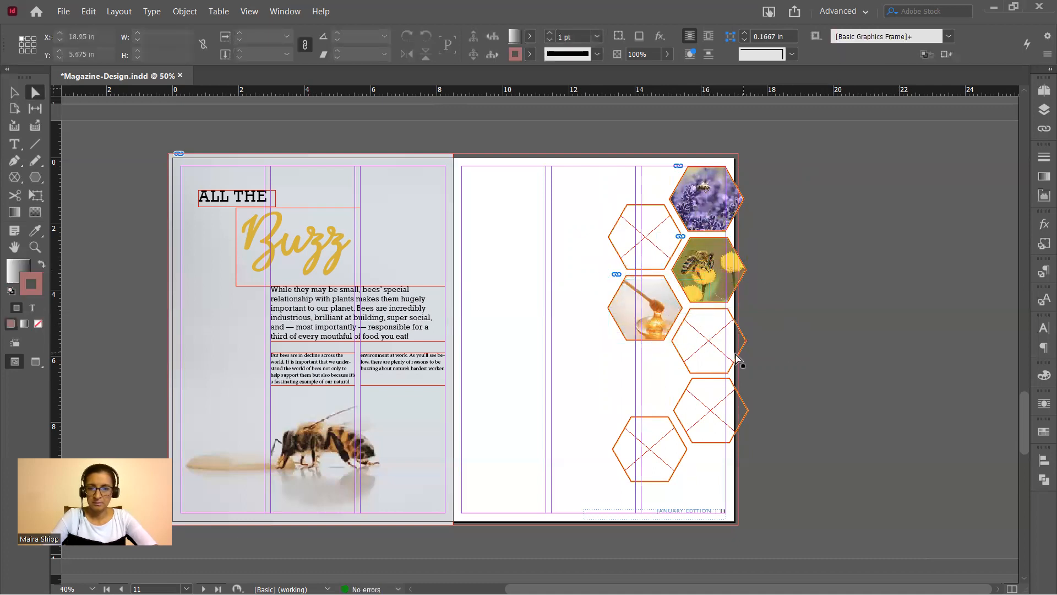
Place the honeycomb bees photo pexels-photo-3424406 in the third hexagonal frame of the outer column.
{"action": "left_click", "coordinate": [728, 358]}
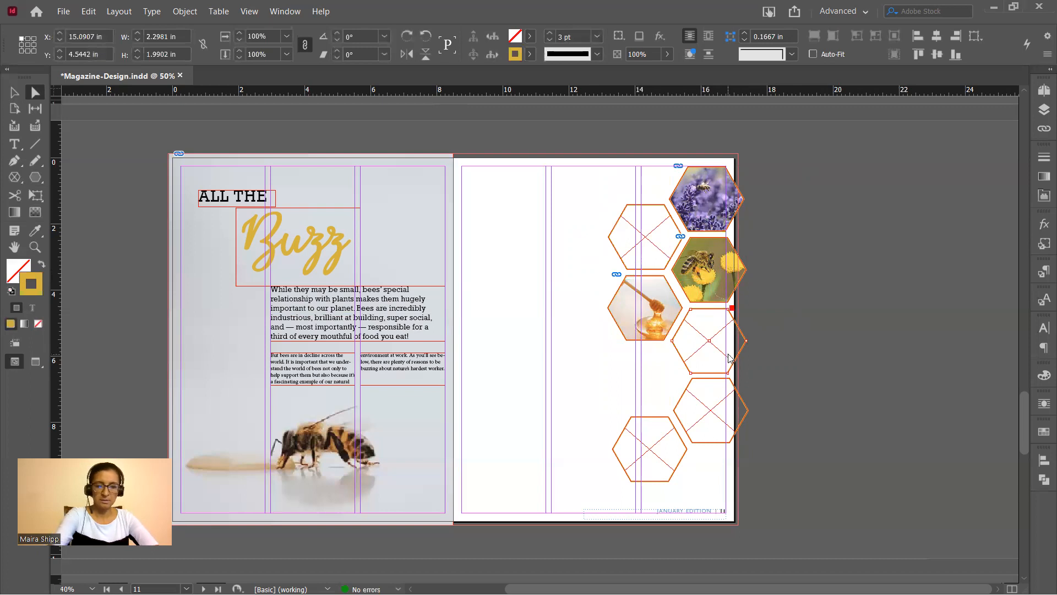
{"action": "key", "text": "ctrl+d"}
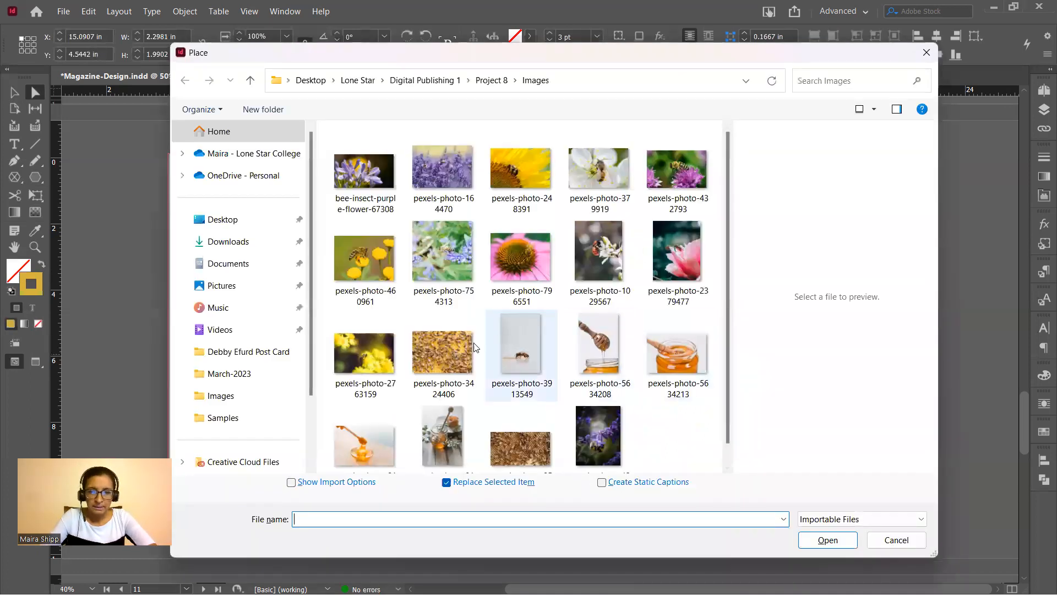
{"action": "left_click", "coordinate": [454, 353]}
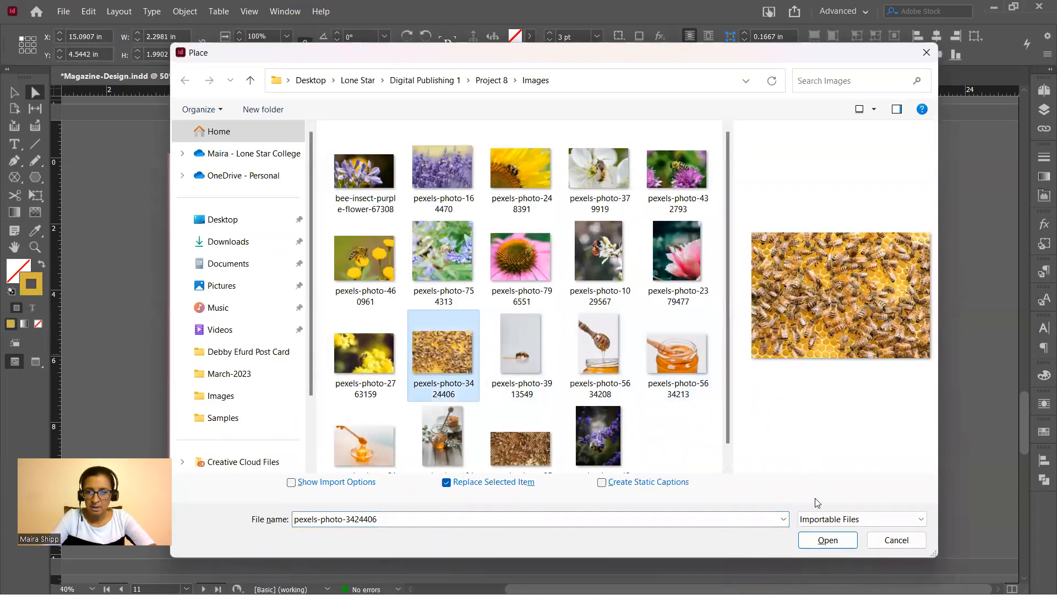
{"action": "left_click", "coordinate": [828, 540]}
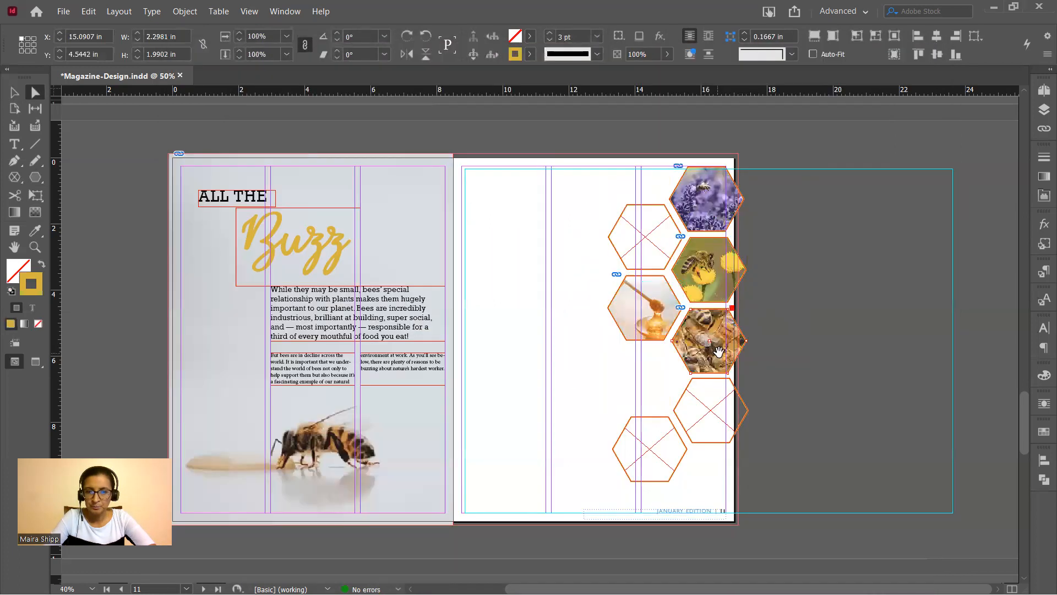
Scale the honeycomb bees photo down to about 8.05 by 5.67 in and reposition it to frame several bees inside the hexagon.
{"action": "left_click_drag", "start_coordinate": [719, 347], "coordinate": [744, 244]}
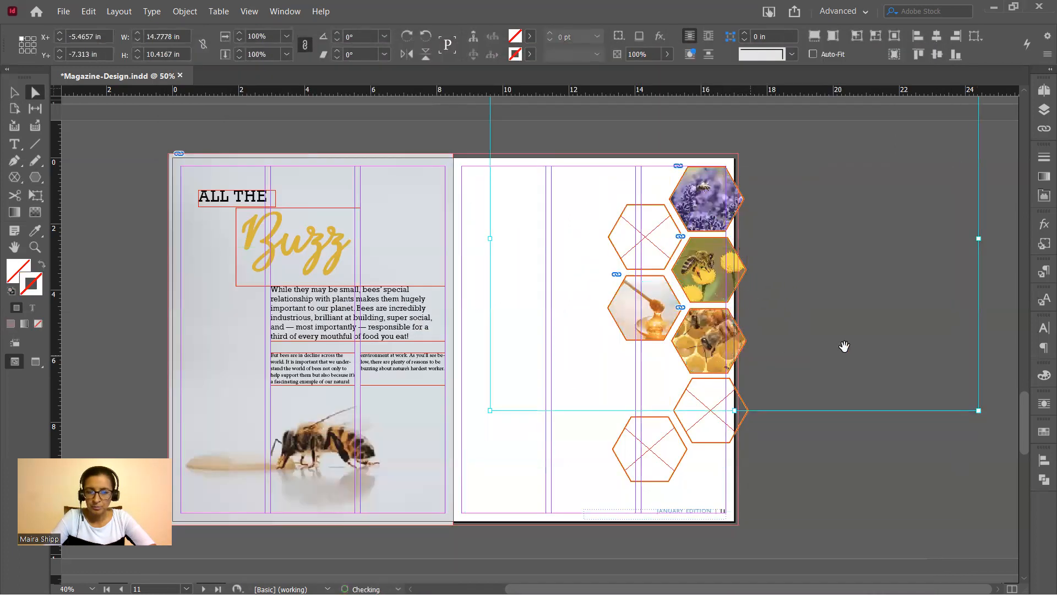
{"action": "left_click_drag", "start_coordinate": [488, 412], "coordinate": [549, 368]}
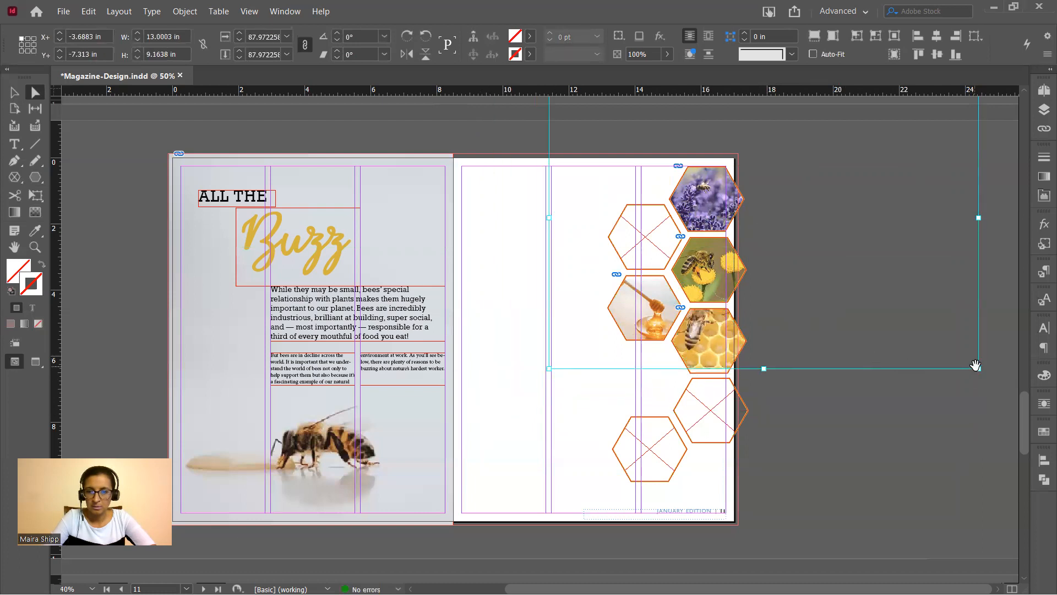
{"action": "left_click_drag", "start_coordinate": [979, 368], "coordinate": [875, 303]}
{"action": "left_click_drag", "start_coordinate": [834, 274], "coordinate": [845, 327]}
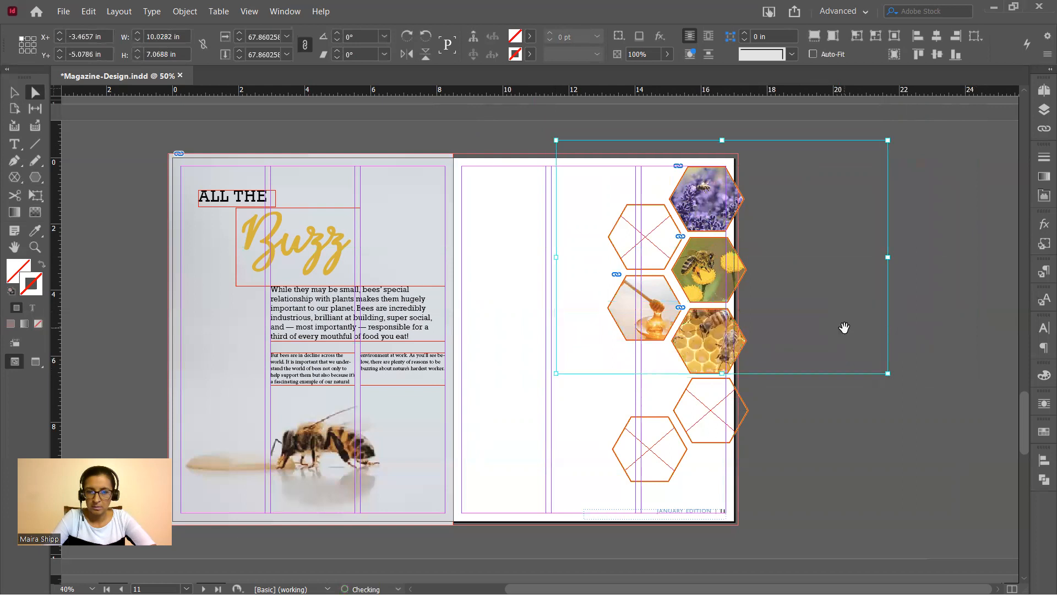
{"action": "left_click_drag", "start_coordinate": [888, 140], "coordinate": [822, 187]}
{"action": "left_click_drag", "start_coordinate": [694, 342], "coordinate": [717, 364]}
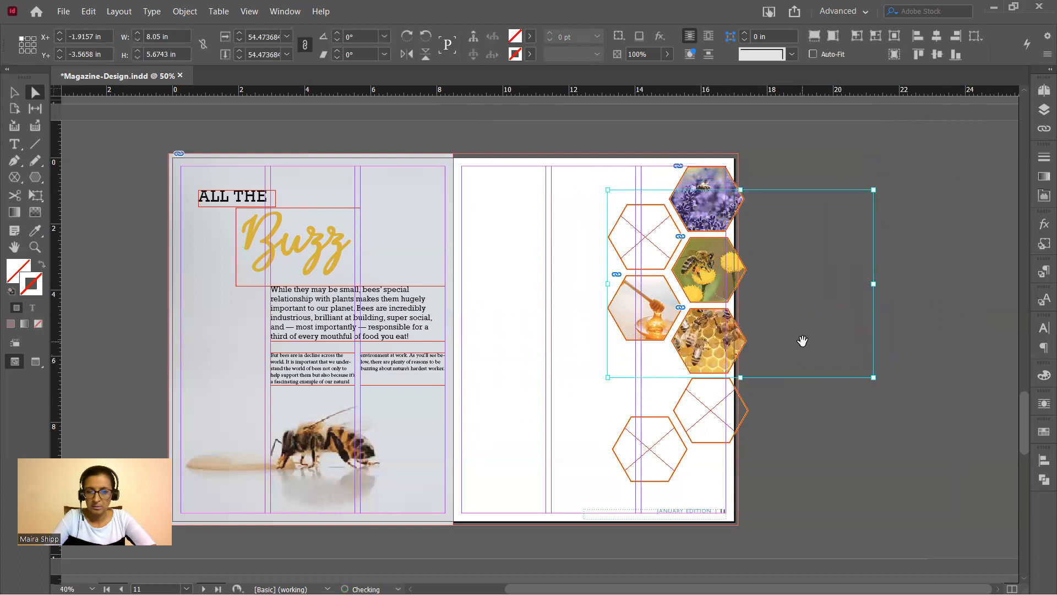
{"action": "key", "text": "Up"}
{"action": "key", "text": "Up"}
{"action": "key", "text": "Up"}
{"action": "key", "text": "Up"}
{"action": "key", "text": "Up"}
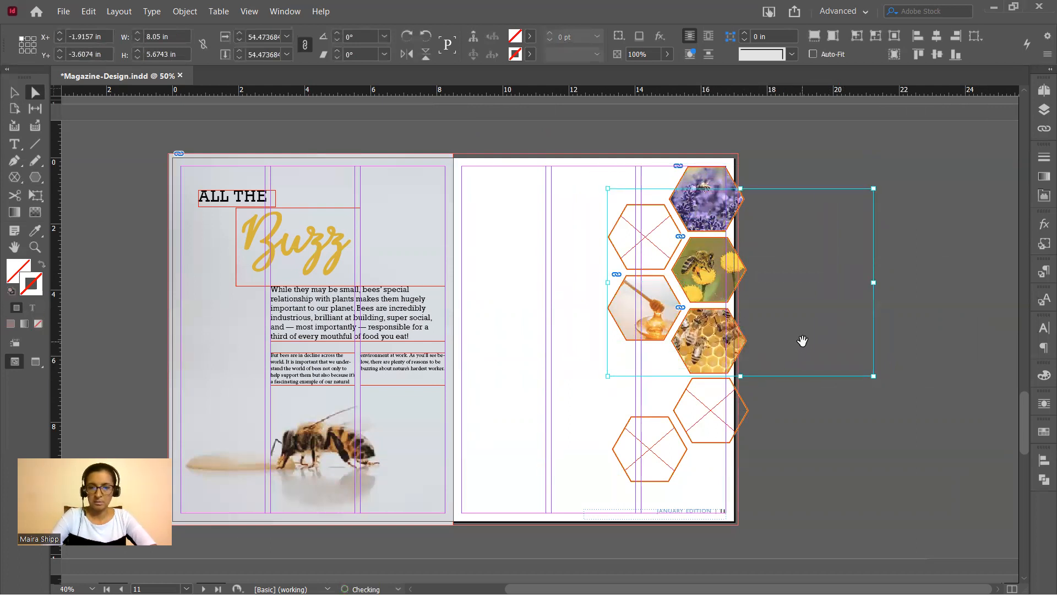
{"action": "left_click", "coordinate": [724, 446]}
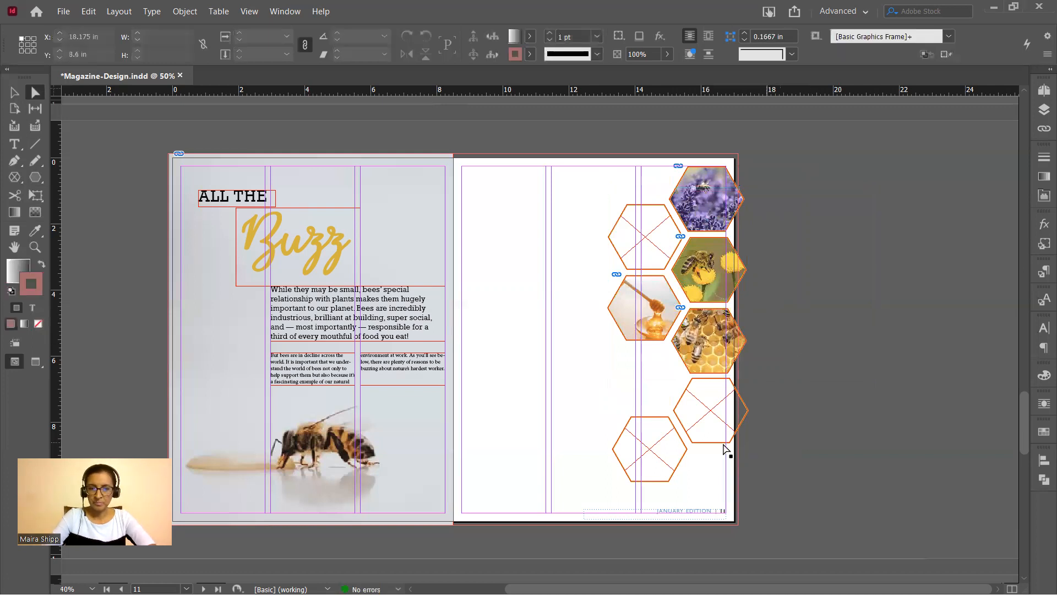
Place the pink coneflower photo pexels-photo-796551 in the lowest hexagonal frame of the inner column.
{"action": "left_click", "coordinate": [653, 462]}
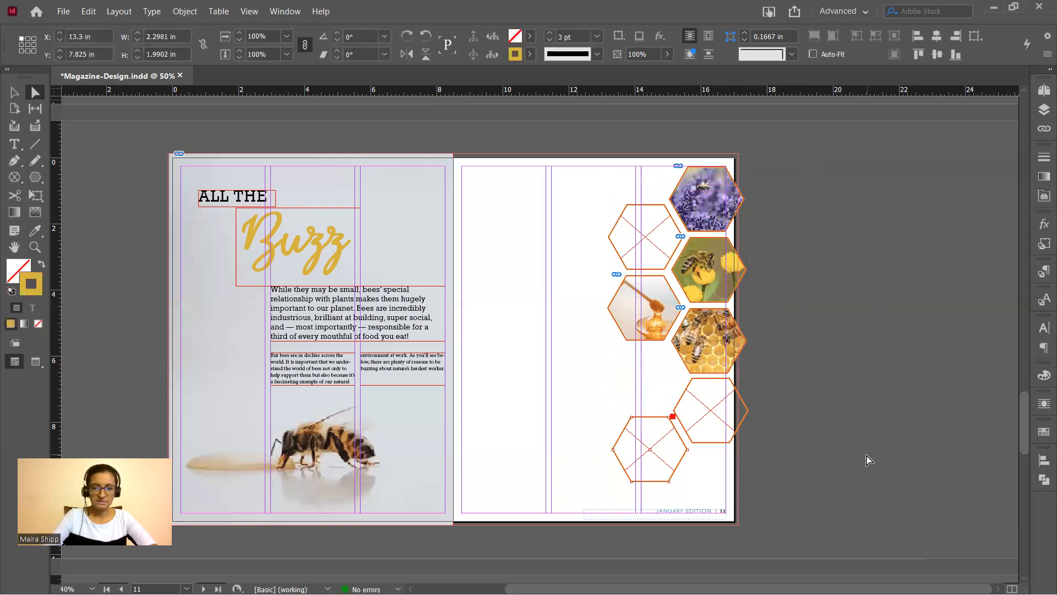
{"action": "key", "text": "ctrl+d"}
{"action": "left_click", "coordinate": [538, 257]}
{"action": "left_click", "coordinate": [829, 540]}
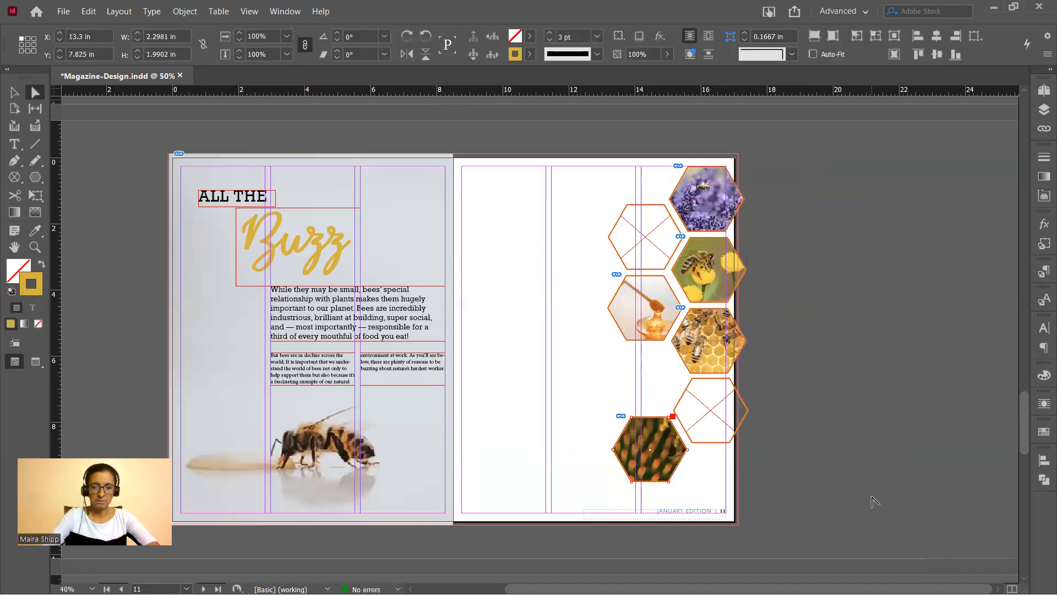
Resize the coneflower photo to about 2.92 by 2.33 in and shift it so the flower head fills the hexagon.
{"action": "left_click", "coordinate": [651, 450]}
{"action": "left_click_drag", "start_coordinate": [687, 419], "coordinate": [709, 401]}
{"action": "left_click_drag", "start_coordinate": [652, 448], "coordinate": [646, 457]}
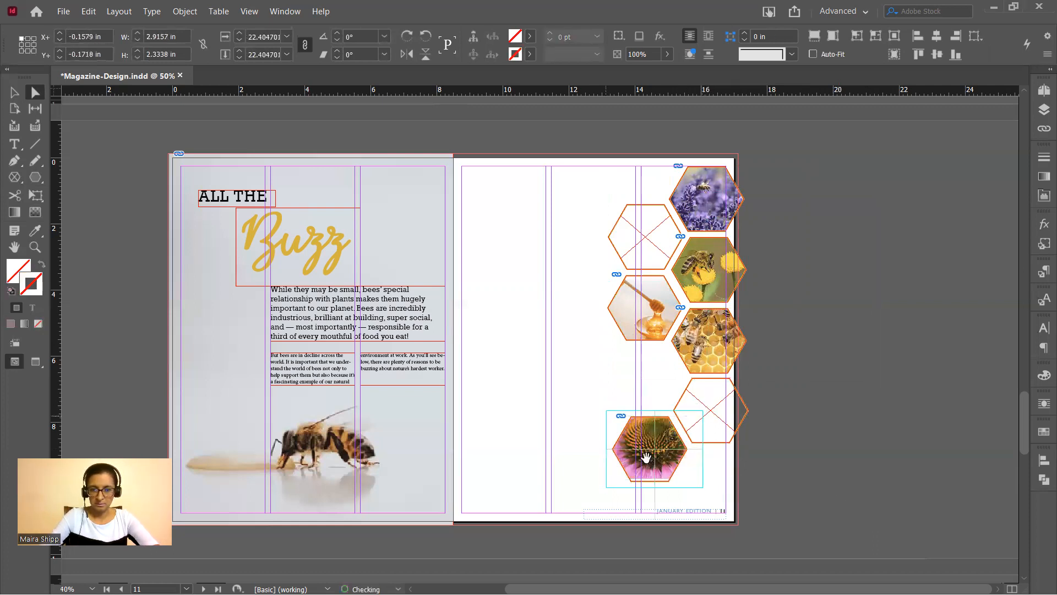
Preview the spread full screen without guides or frame edges to check the hexagon photos, and return to editing.
{"action": "left_click", "coordinate": [813, 443]}
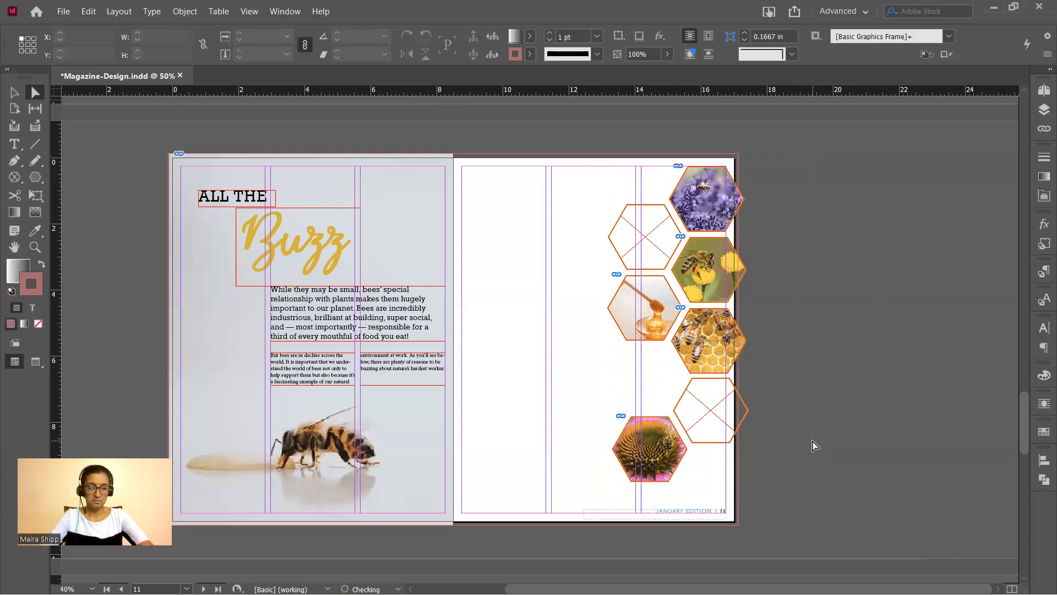
{"action": "key", "text": "shift+w"}
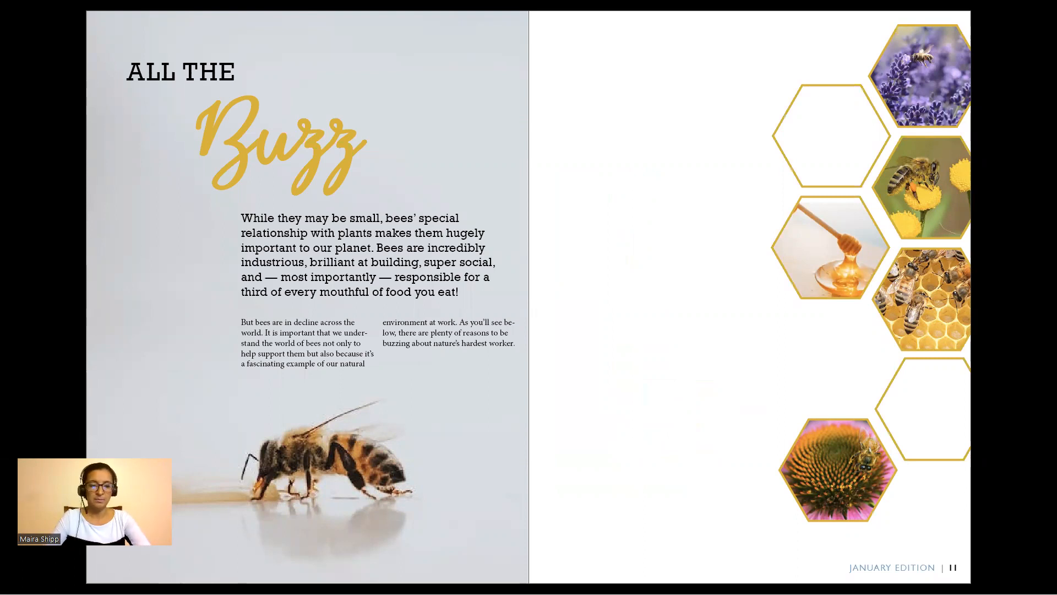
{"action": "key", "text": "Escape"}
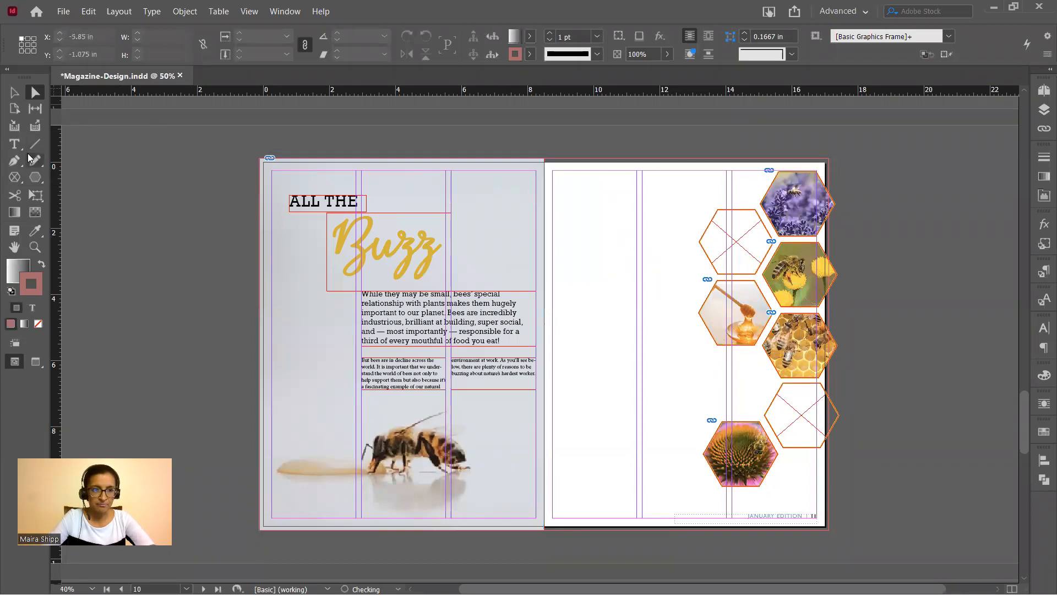
Activate the Type tool, switch to the Word document, and copy the text from "There are around twice as many species" through "overcrowded environment.".
{"action": "left_click", "coordinate": [14, 146]}
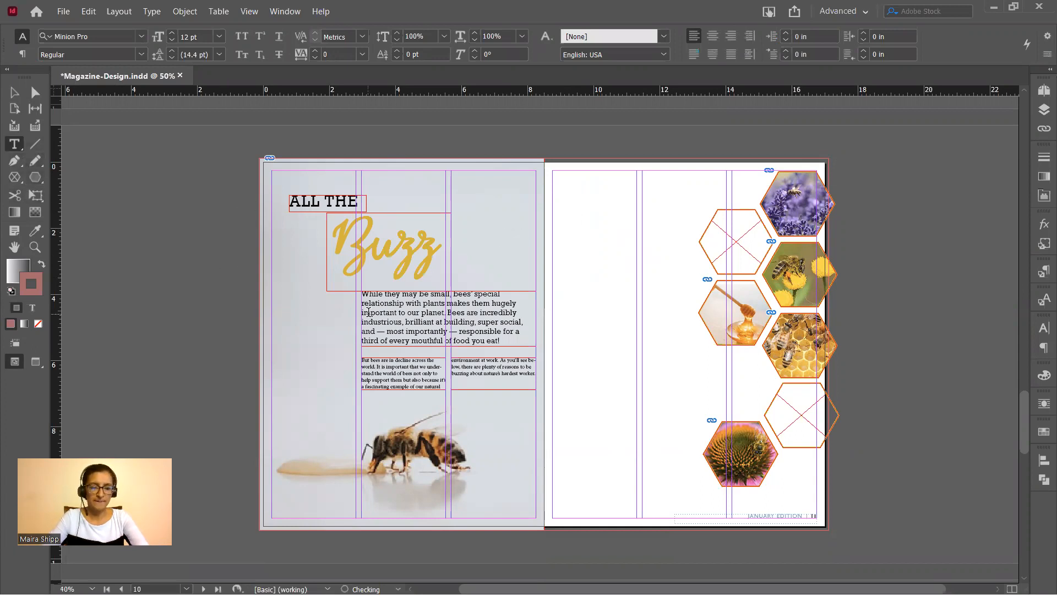
{"action": "key", "text": "alt+Tab"}
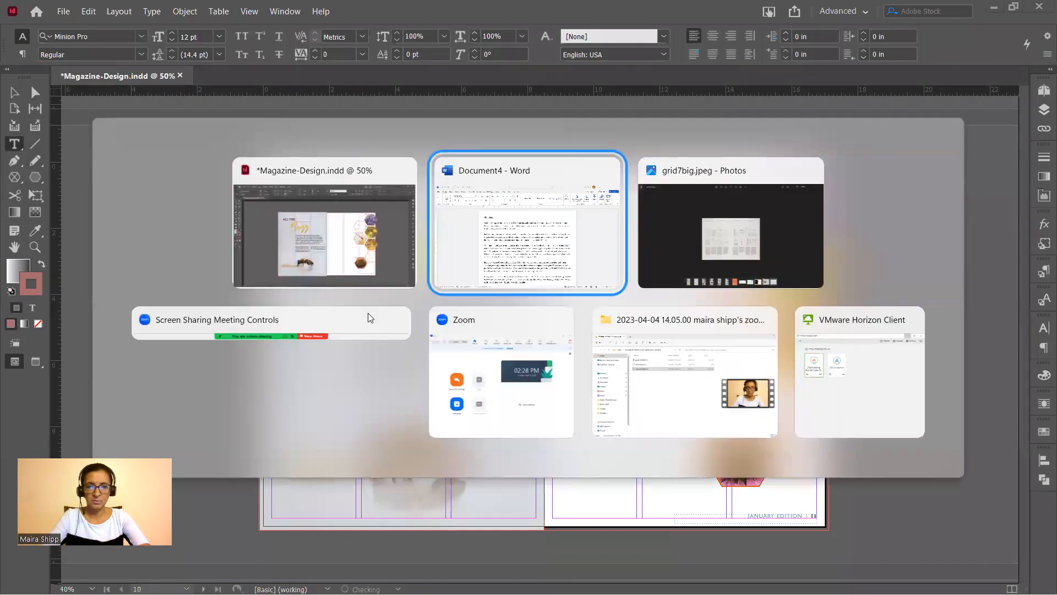
{"action": "left_click", "coordinate": [527, 374]}
{"action": "scroll", "coordinate": [316, 268], "scroll_direction": "down", "scroll_amount": 3}
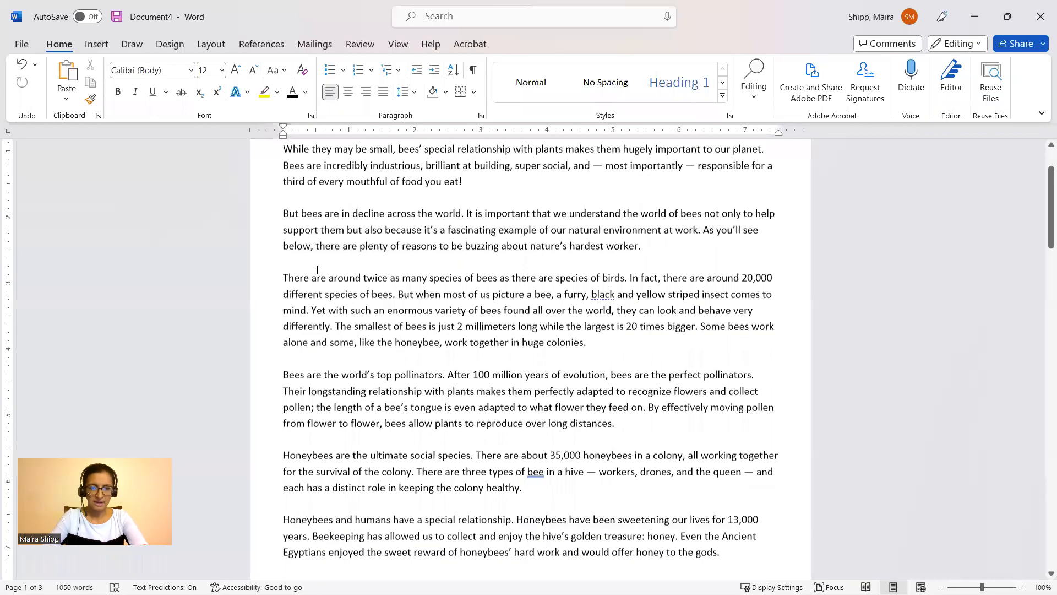
{"action": "scroll", "coordinate": [316, 268], "scroll_direction": "up", "scroll_amount": 3}
{"action": "scroll", "coordinate": [298, 303], "scroll_direction": "down", "scroll_amount": 1}
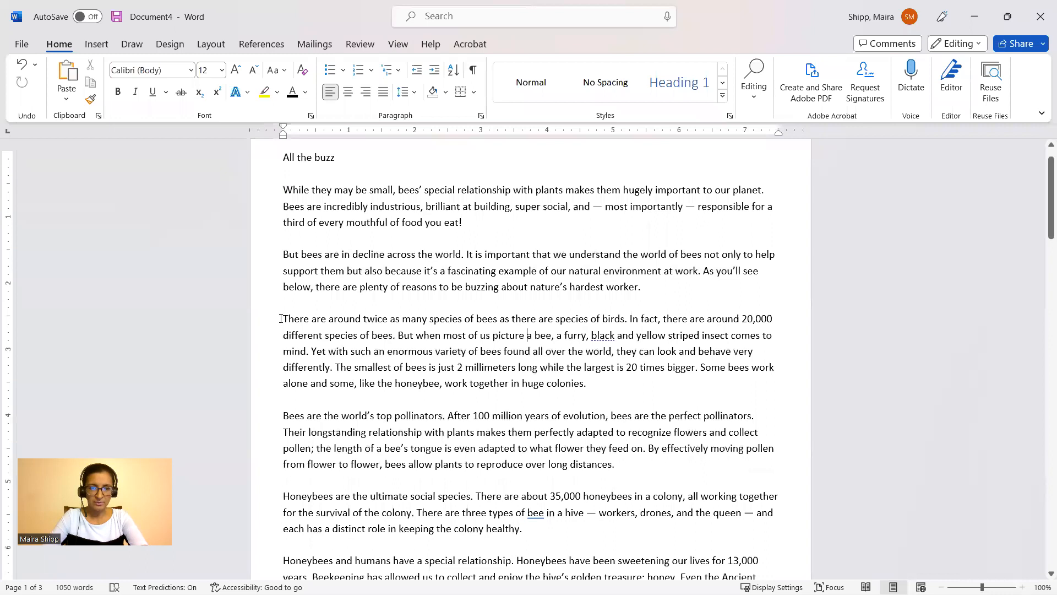
{"action": "left_click_drag", "start_coordinate": [281, 318], "coordinate": [621, 344]}
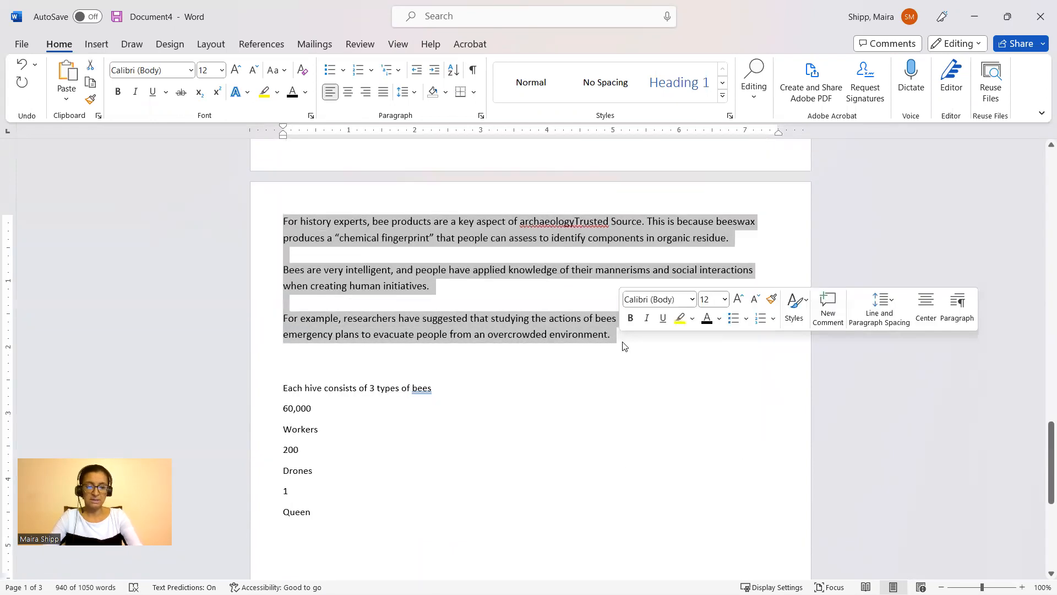
{"action": "key", "text": "ctrl+c"}
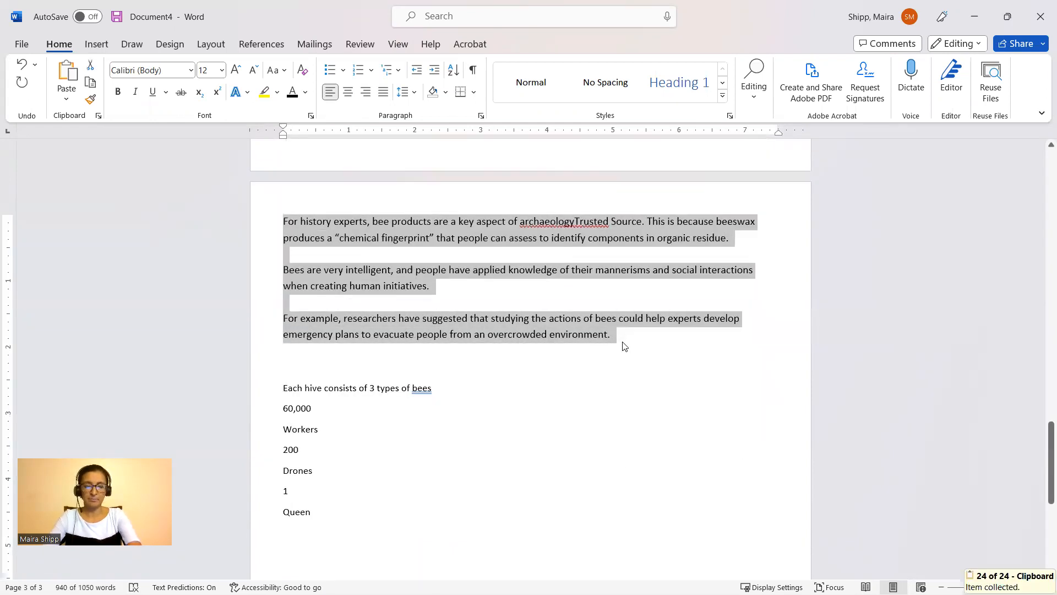
Switch back to InDesign, draw a tall text frame across the first column of page 11, and paste the copied article text into it.
{"action": "key", "text": "alt+Tab"}
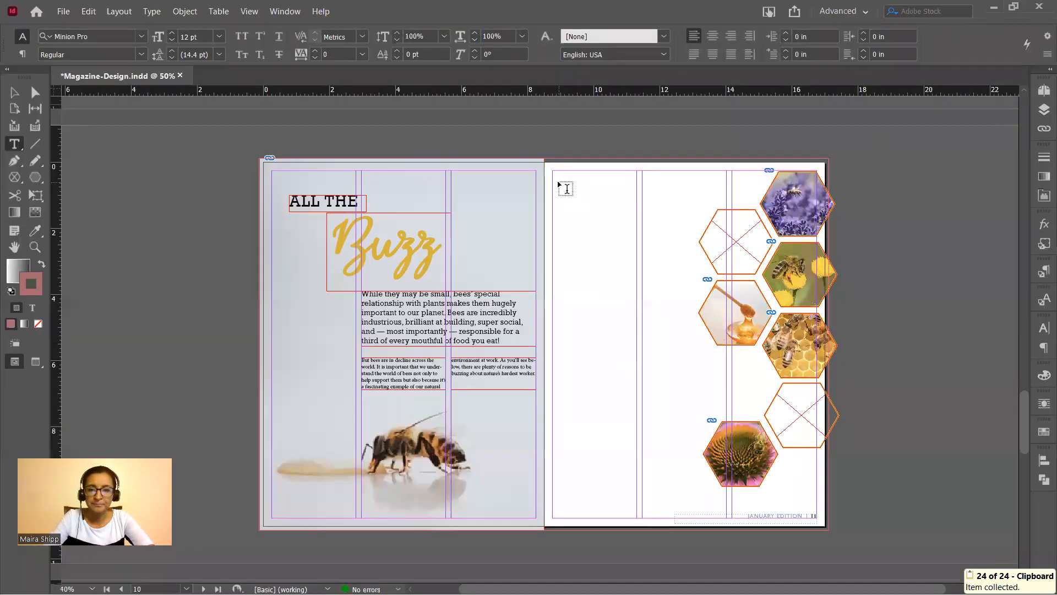
{"action": "left_click_drag", "start_coordinate": [554, 188], "coordinate": [637, 487]}
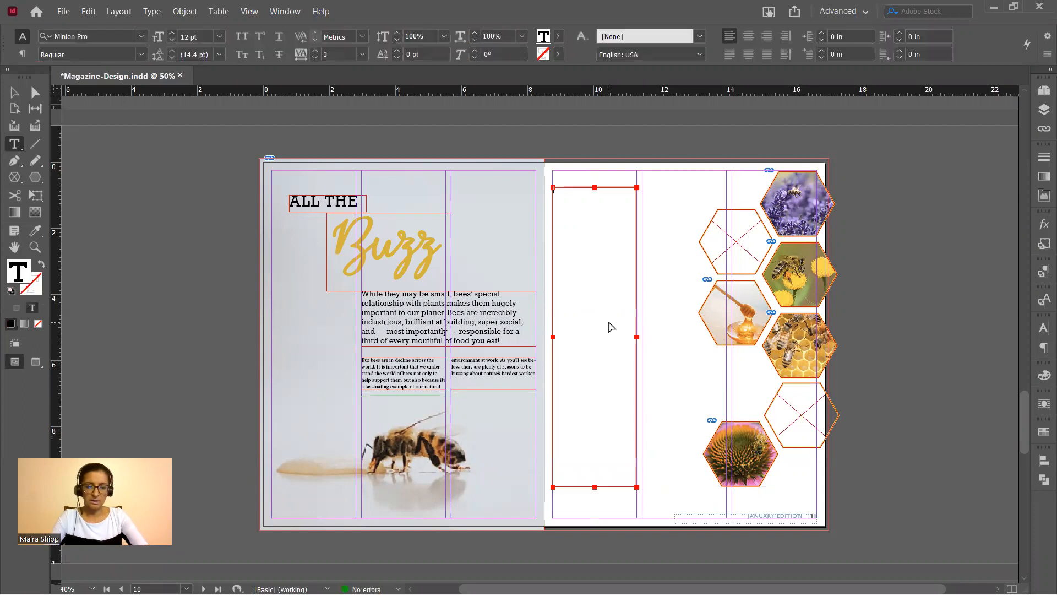
{"action": "key", "text": "ctrl+v"}
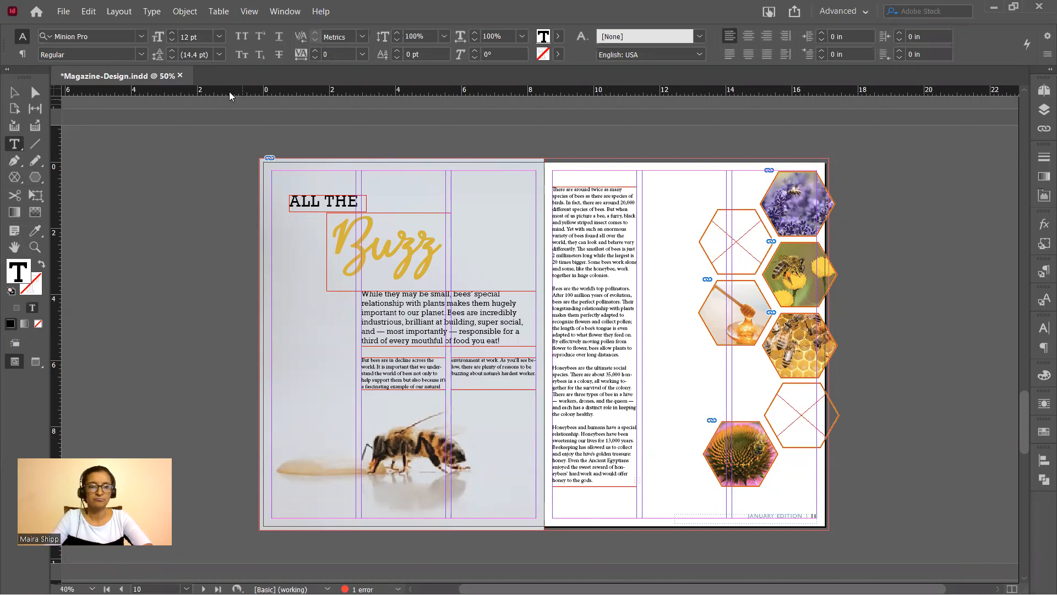
Select all the hexagons on page 11 and shift them left until the outermost one fits within the page edge.
{"action": "left_click", "coordinate": [15, 95]}
{"action": "left_click_drag", "start_coordinate": [876, 168], "coordinate": [677, 492]}
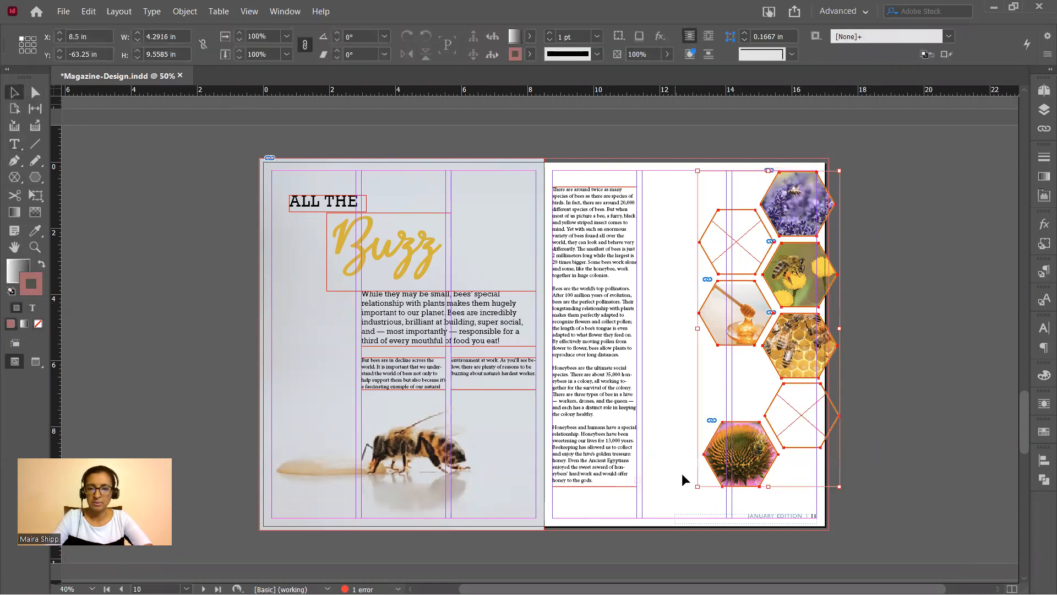
{"action": "left_click_drag", "start_coordinate": [747, 329], "coordinate": [734, 329]}
{"action": "left_click", "coordinate": [904, 316]}
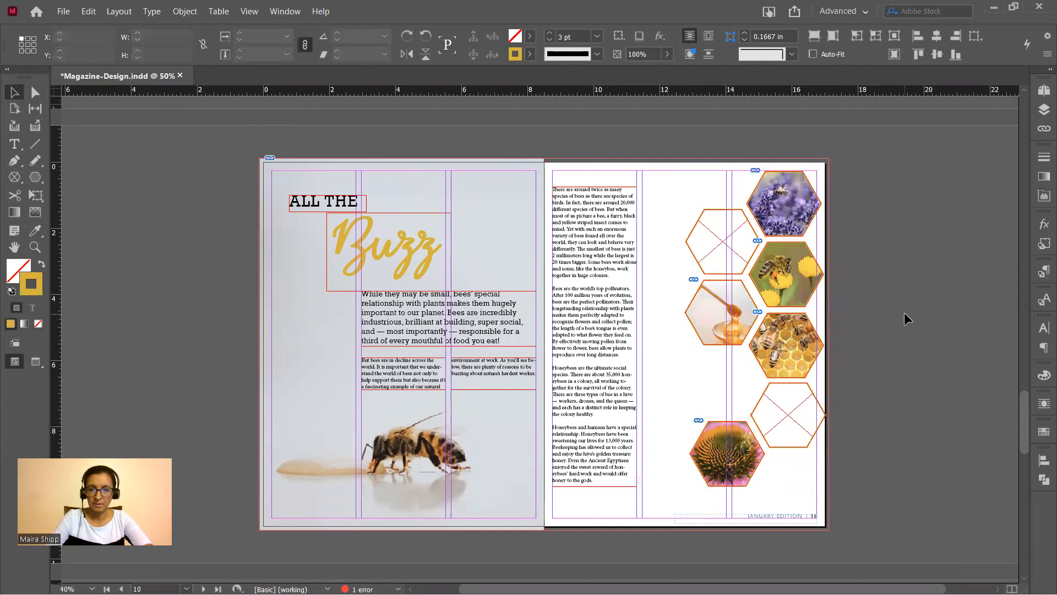
Preview the spread full screen without guides to check the article column beside the hexagons, and return to editing.
{"action": "left_click", "coordinate": [619, 315]}
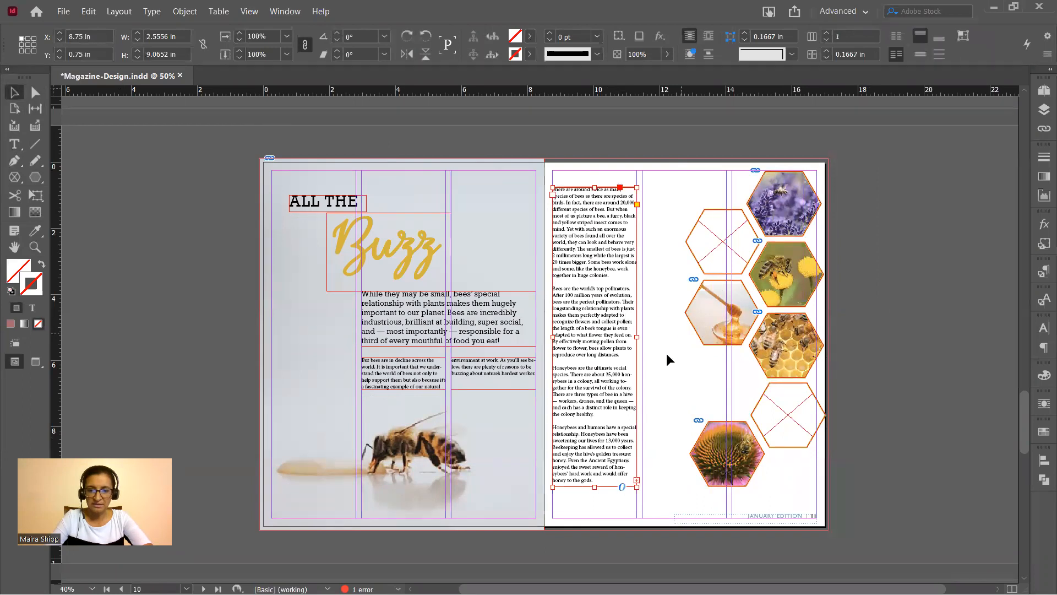
{"action": "left_click", "coordinate": [662, 328]}
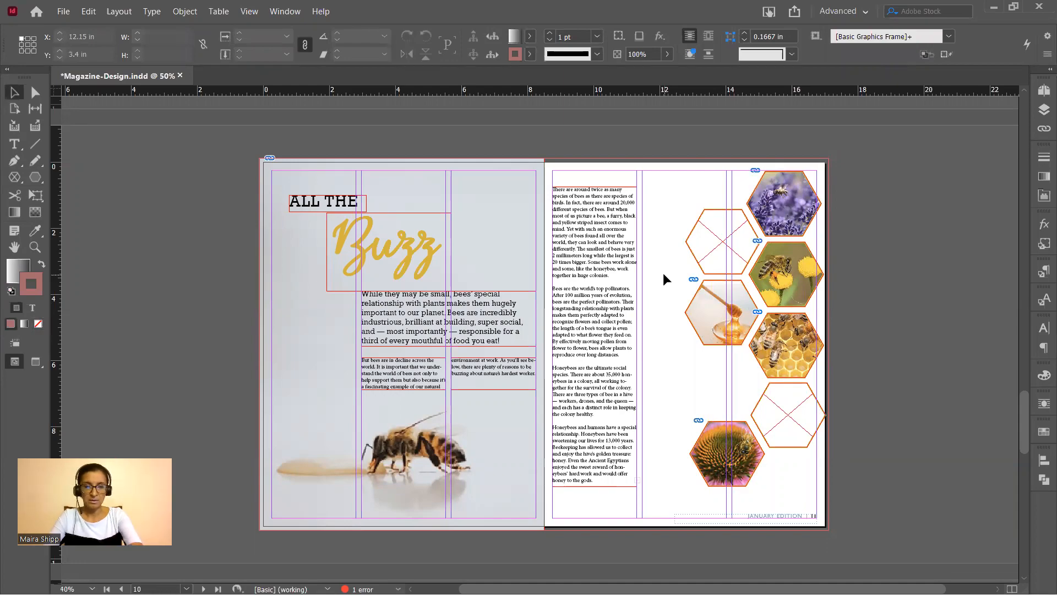
{"action": "key", "text": "shift+w"}
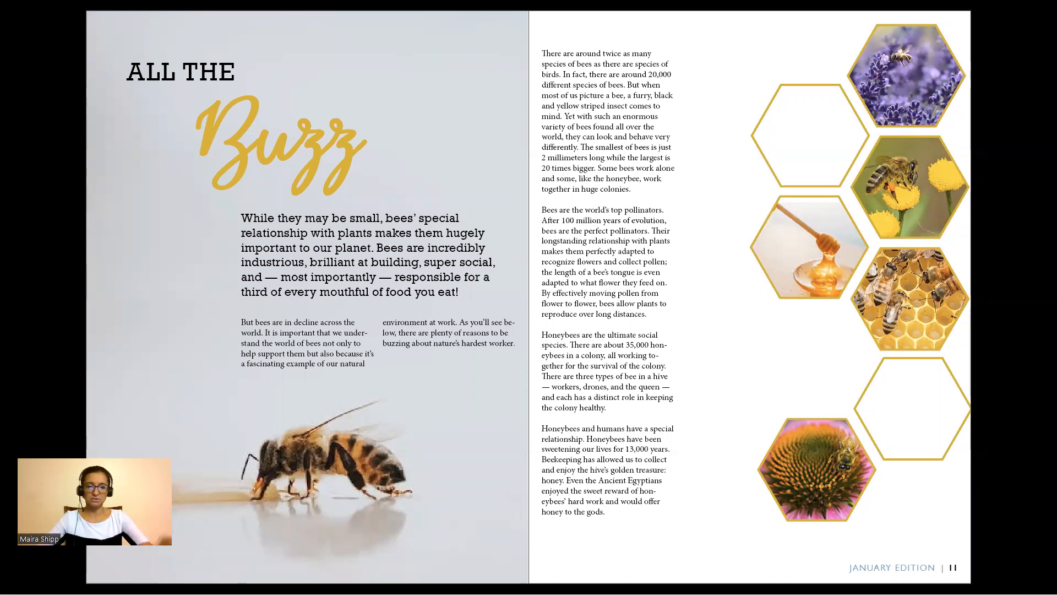
{"action": "key", "text": "Escape"}
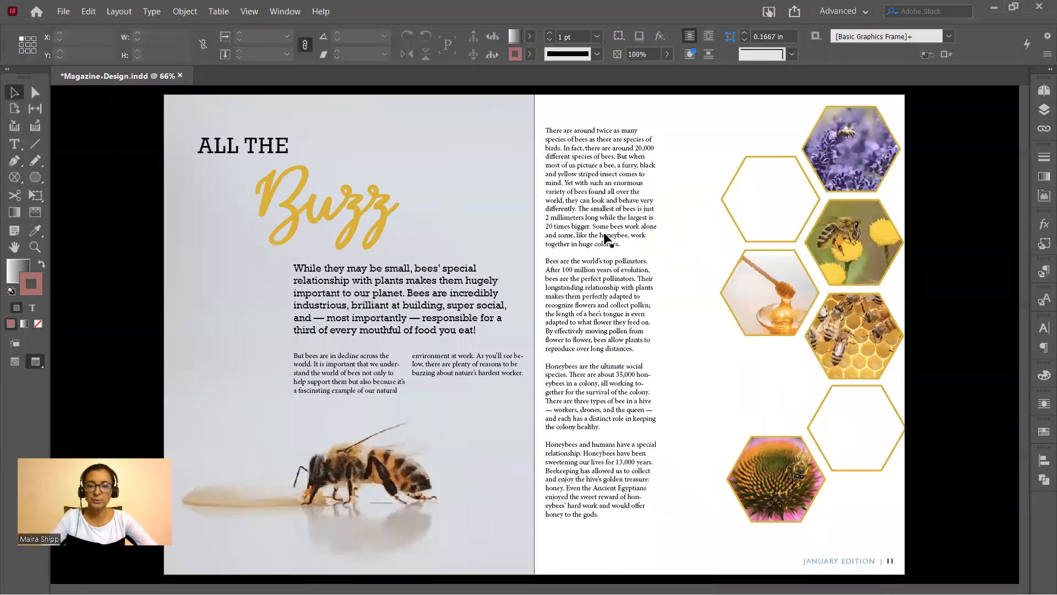
{"action": "key", "text": "w"}
Lower the top edge of page 11's article text frame to about 1.25 in, making the frame about 8.57 in tall.
{"action": "left_click", "coordinate": [603, 307]}
{"action": "left_click_drag", "start_coordinate": [595, 188], "coordinate": [594, 204]}
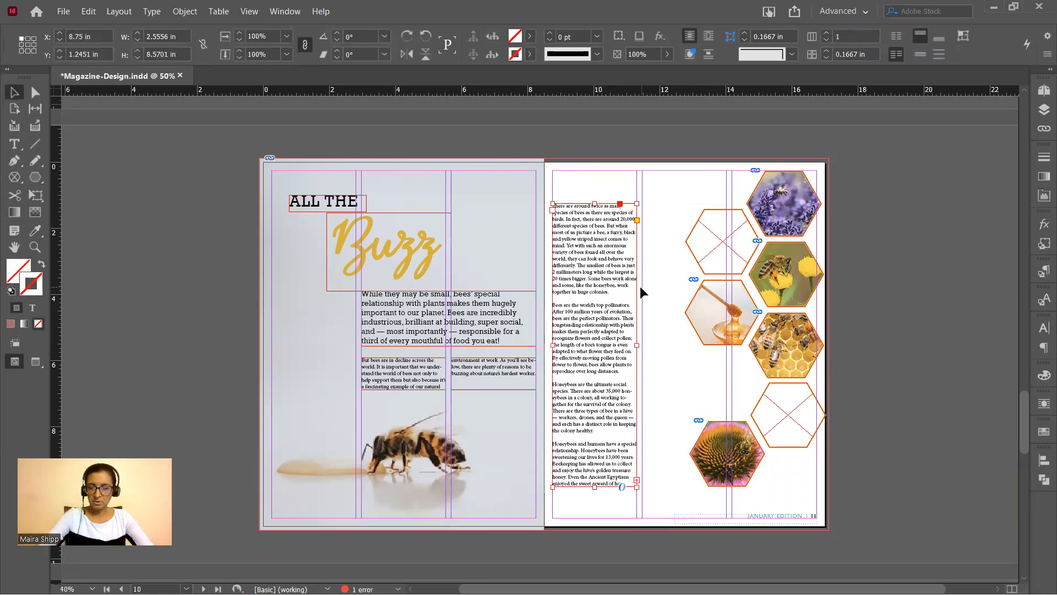
{"action": "key", "text": "ctrl+equal"}
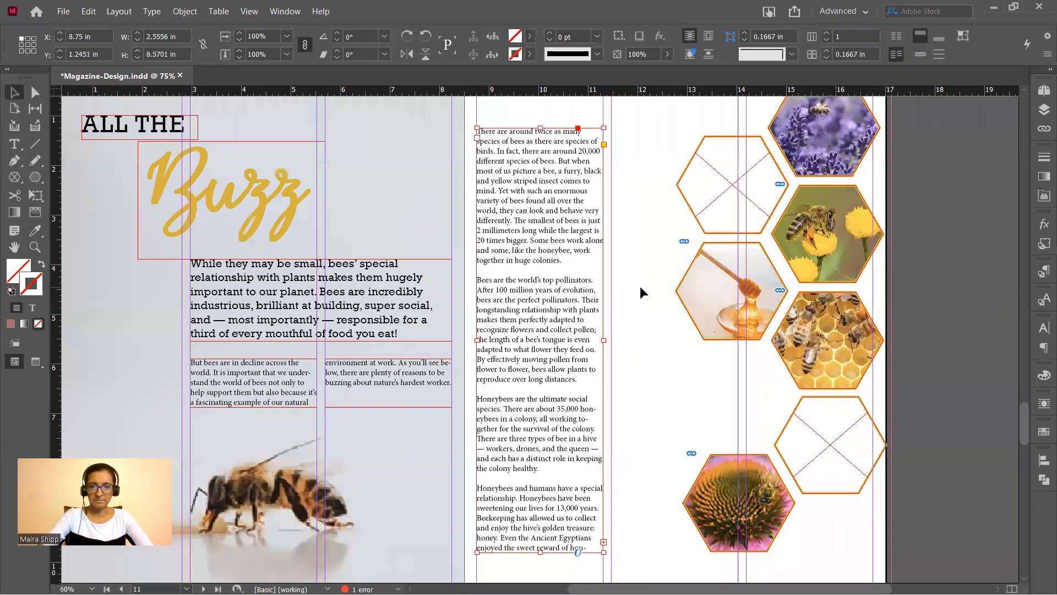
{"action": "left_click", "coordinate": [628, 209]}
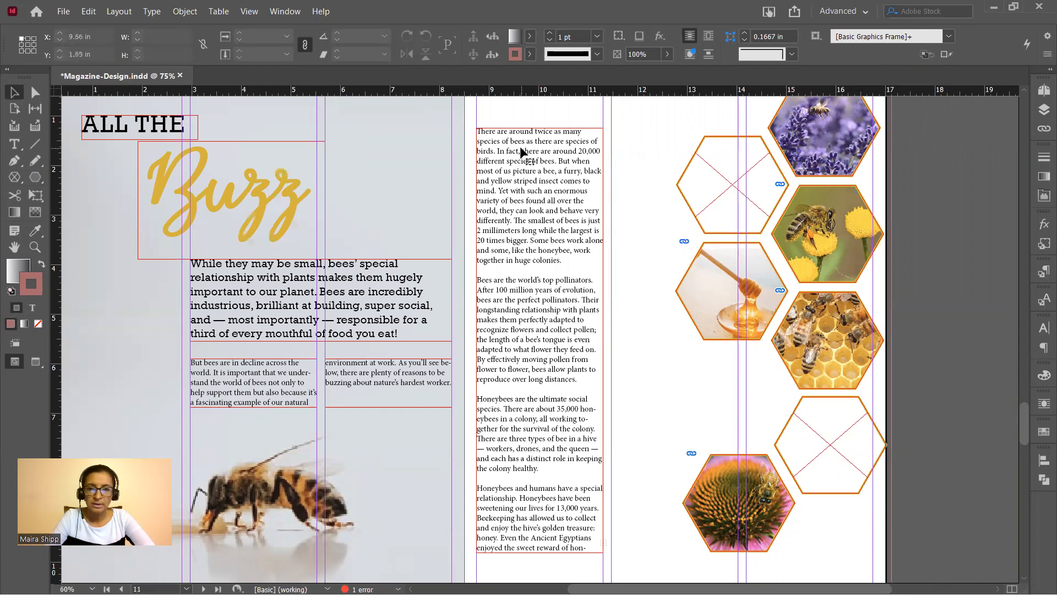
Copy the article's first sentence, "There are around twice as many species of bees as there are species of birds.".
{"action": "double_click", "coordinate": [506, 151]}
{"action": "left_click_drag", "start_coordinate": [488, 145], "coordinate": [477, 132]}
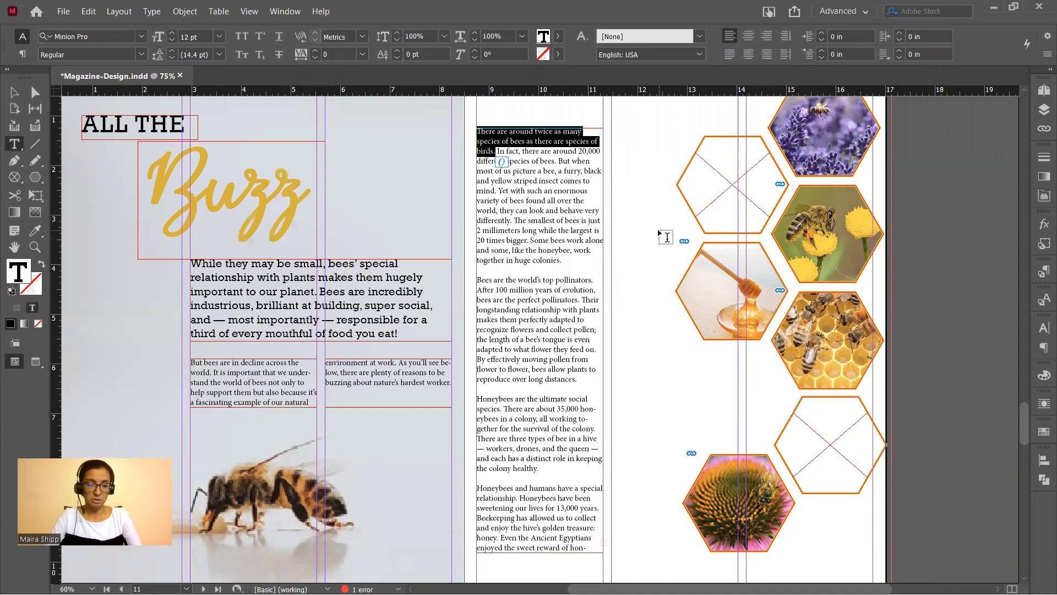
{"action": "key", "text": "ctrl+c"}
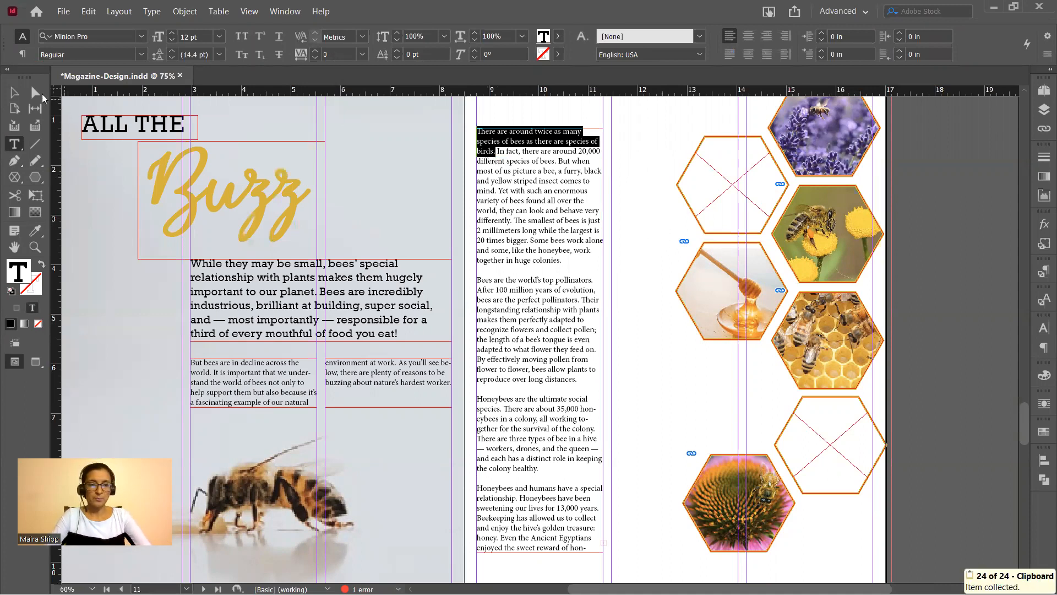
Shorten the article text frame from below so it ends after the first paragraph, at "together in huge colonies.".
{"action": "key", "text": "Escape"}
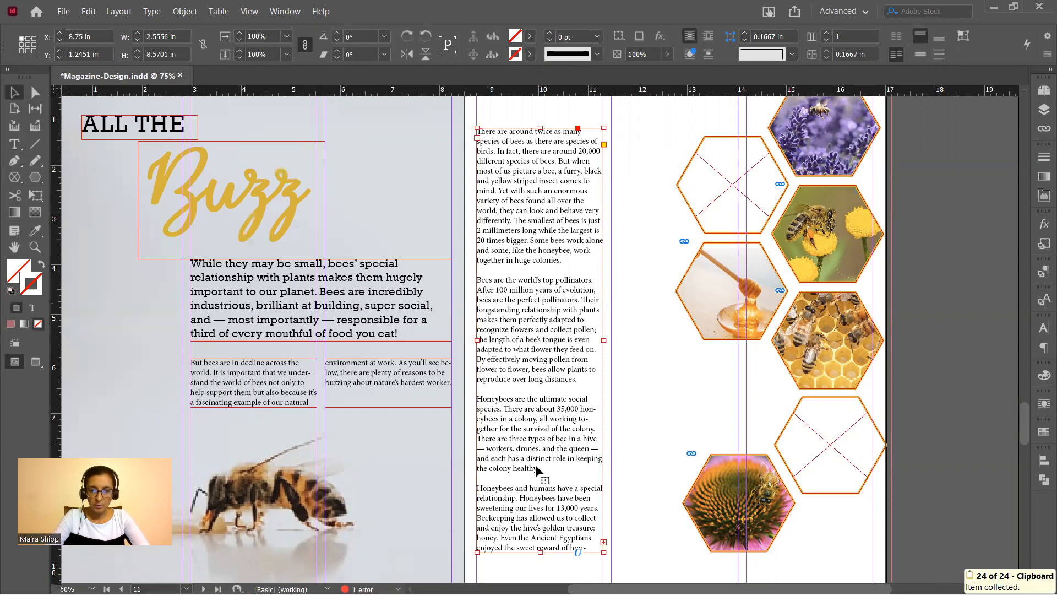
{"action": "left_click_drag", "start_coordinate": [541, 551], "coordinate": [549, 272]}
{"action": "left_click", "coordinate": [643, 310]}
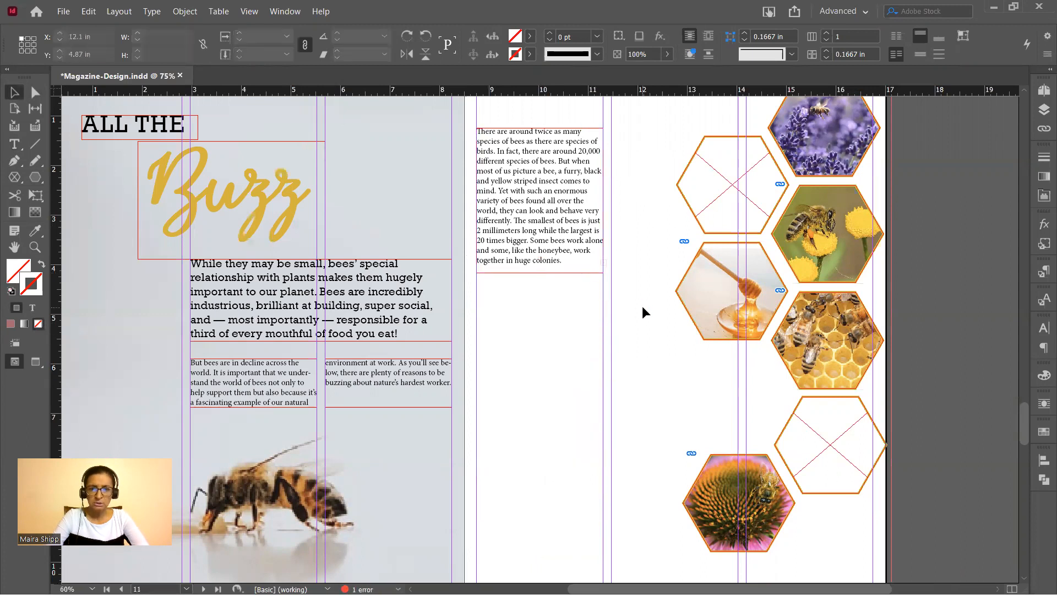
Draw a column-wide text frame about 2.56 by 2.27 in below the first paragraph and paste the copied sentence into it.
{"action": "left_click", "coordinate": [15, 145]}
{"action": "left_click_drag", "start_coordinate": [477, 284], "coordinate": [603, 395]}
{"action": "key", "text": "ctrl+v"}
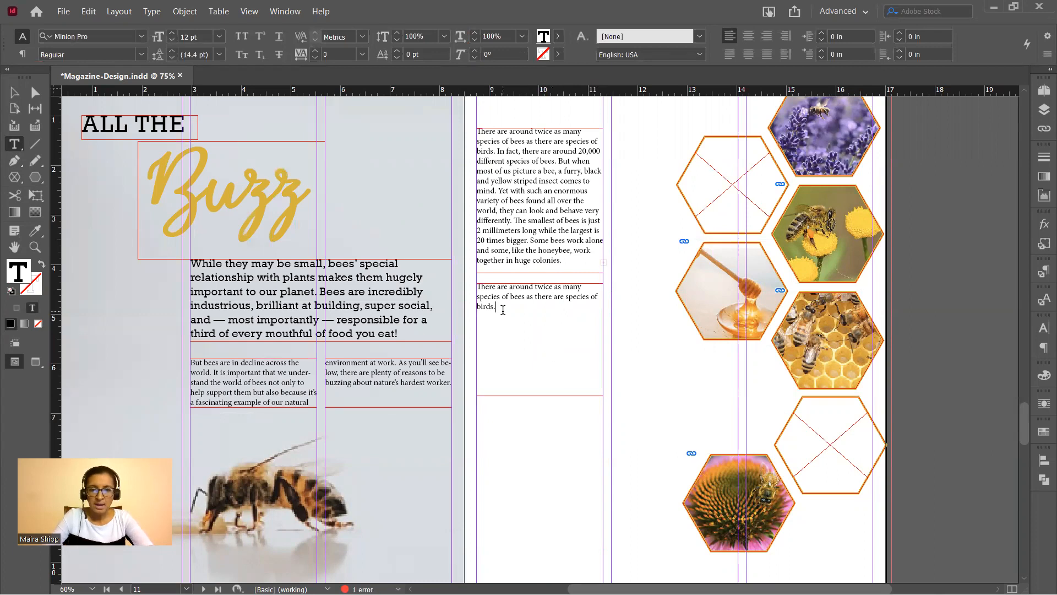
Try Rockwell Condensed on the pasted callout sentence, and settle on the Rockwell font.
{"action": "key", "text": "ctrl+a"}
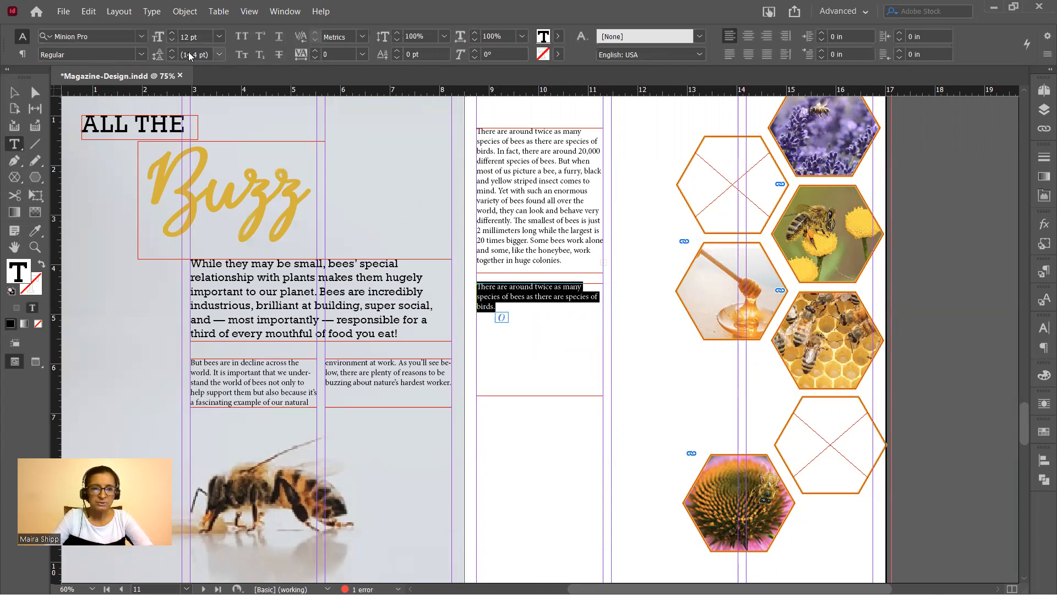
{"action": "left_click", "coordinate": [141, 36]}
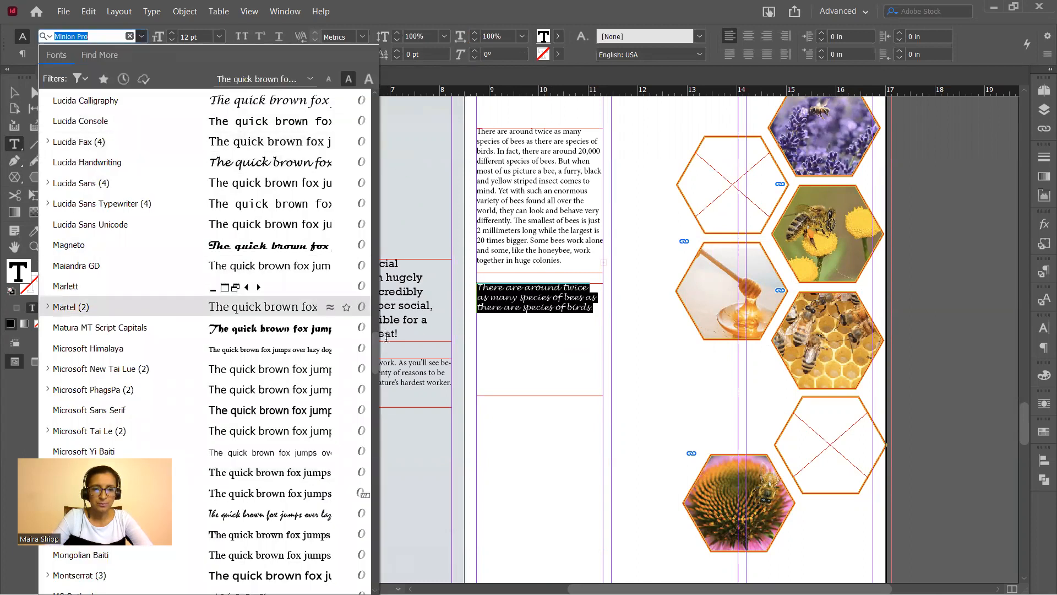
{"action": "left_click_drag", "start_coordinate": [379, 324], "coordinate": [374, 96]}
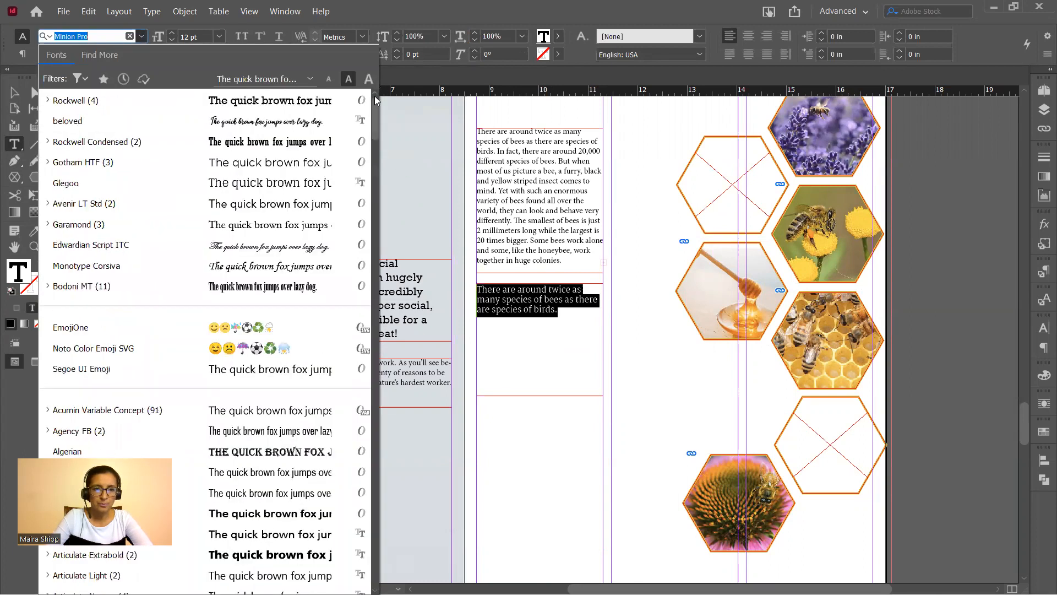
{"action": "left_click", "coordinate": [161, 142]}
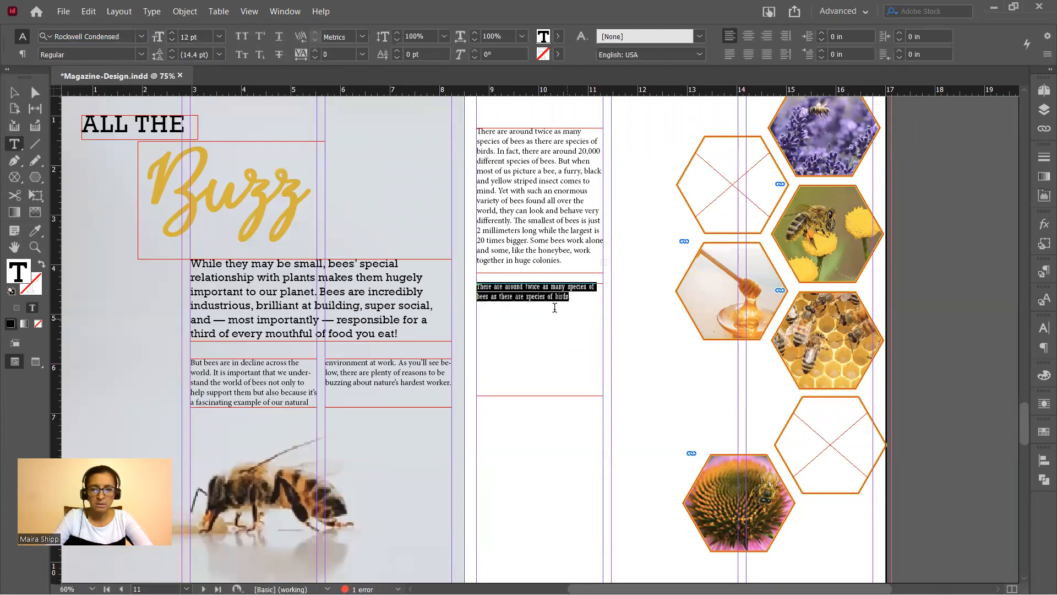
{"action": "left_click", "coordinate": [142, 36]}
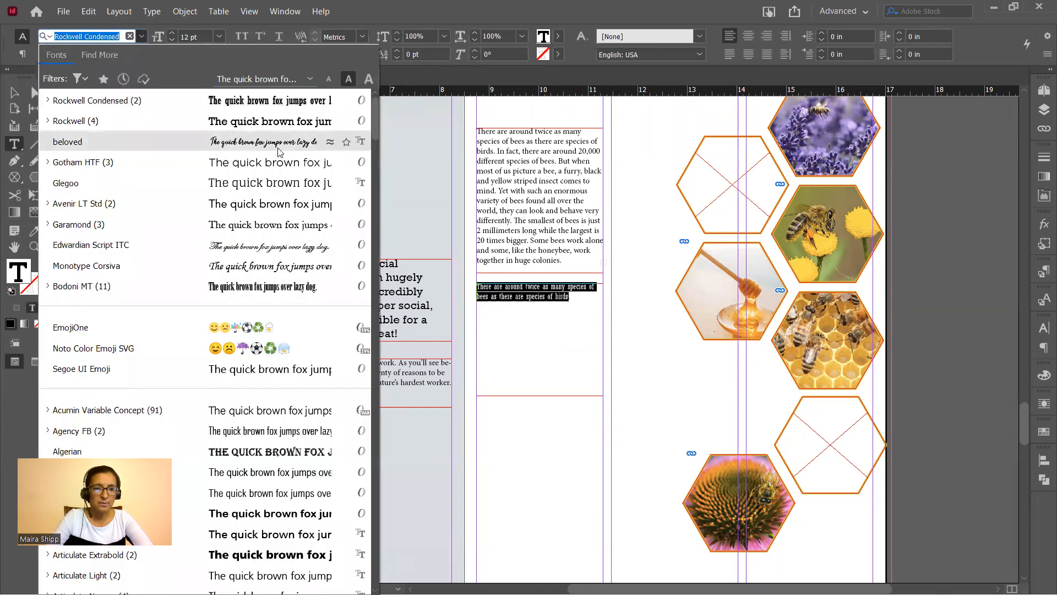
{"action": "left_click", "coordinate": [211, 127]}
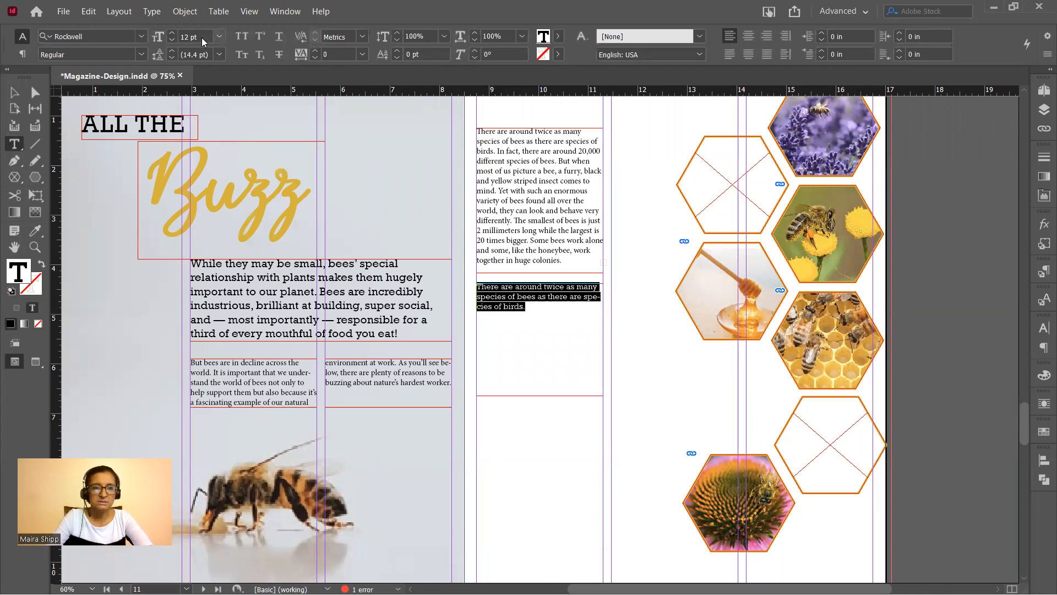
Set the callout sentence's font size to 24 pt and select its frame.
{"action": "left_click", "coordinate": [219, 38]}
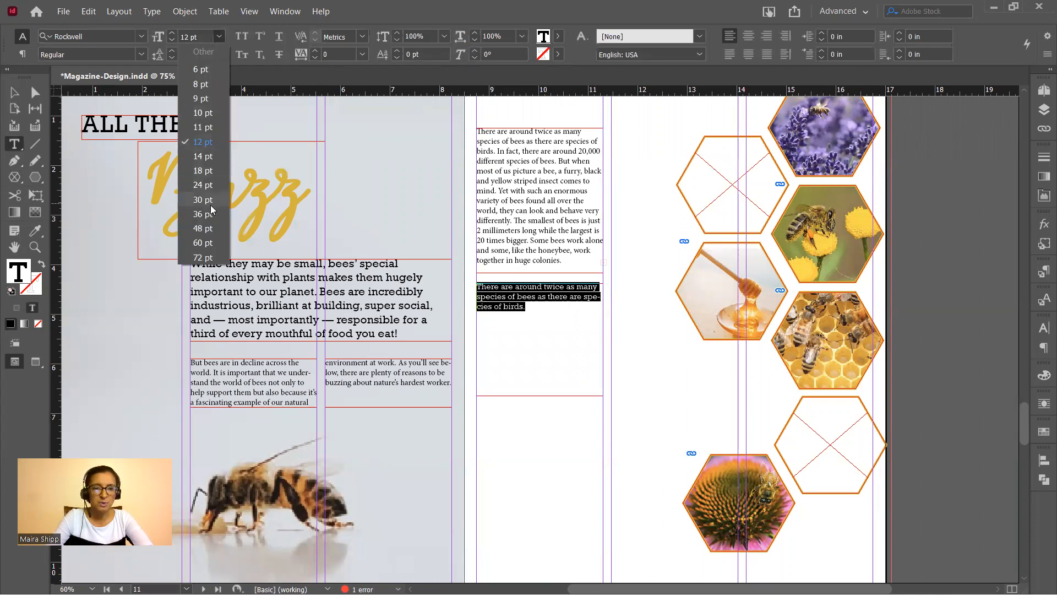
{"action": "left_click", "coordinate": [203, 185]}
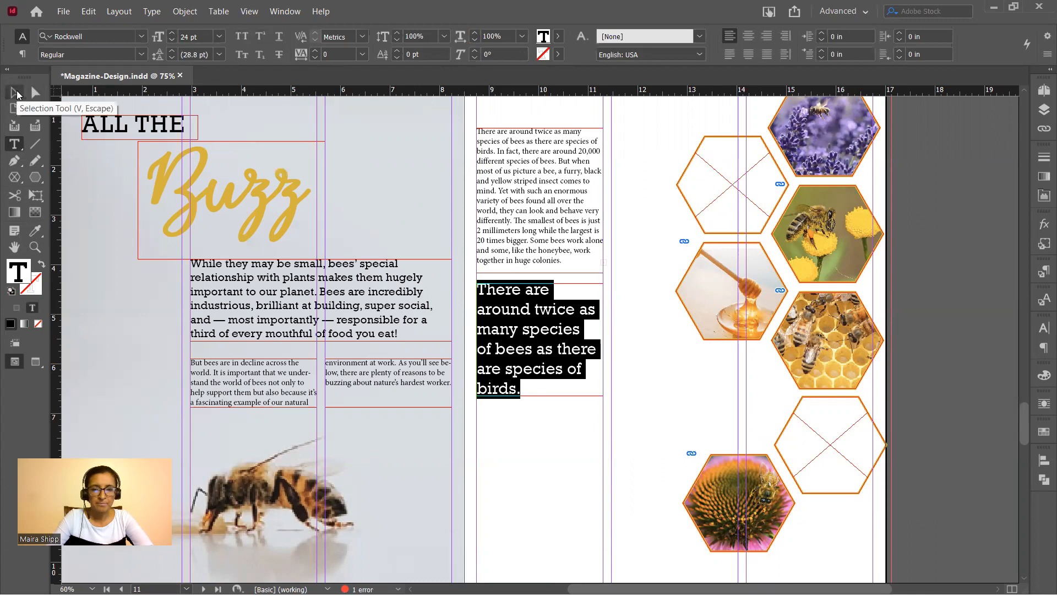
{"action": "left_click", "coordinate": [16, 94]}
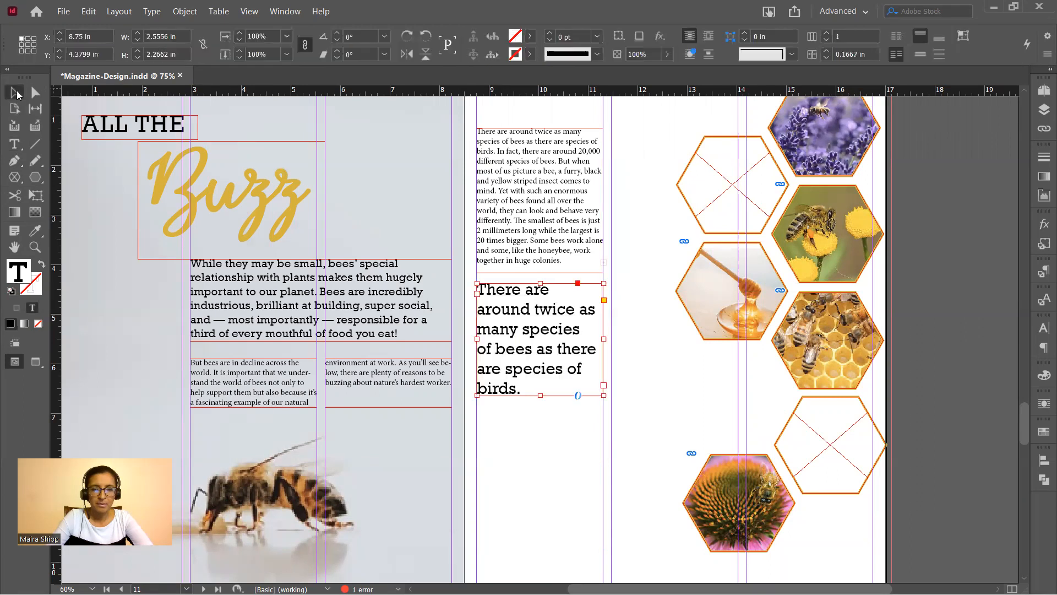
Try to create a new paragraph style from the formatted callout sentence.
{"action": "double_click", "coordinate": [526, 382]}
{"action": "left_click_drag", "start_coordinate": [523, 389], "coordinate": [466, 285]}
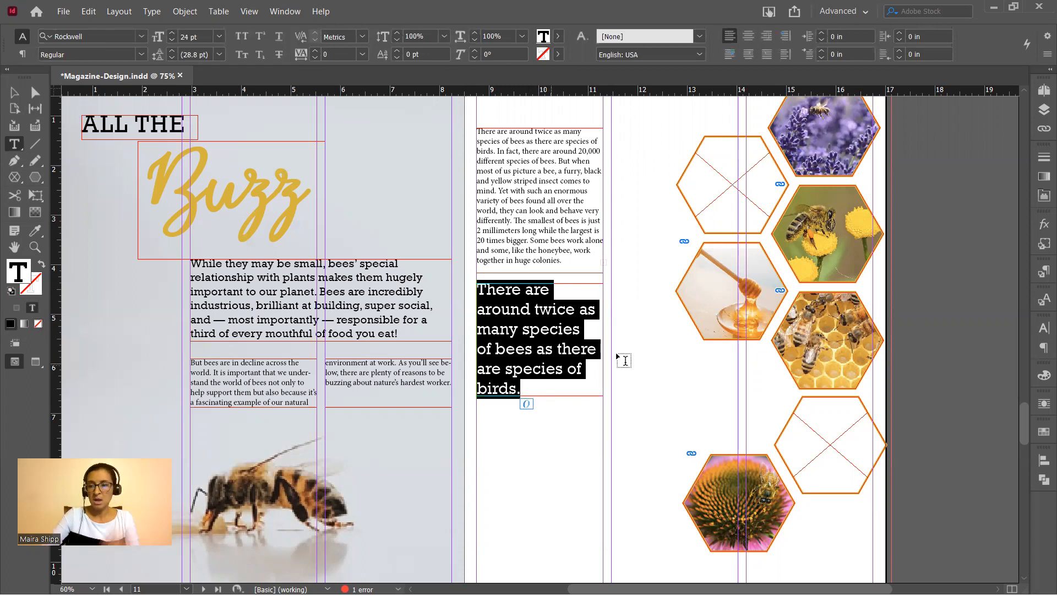
{"action": "left_click", "coordinate": [1042, 273]}
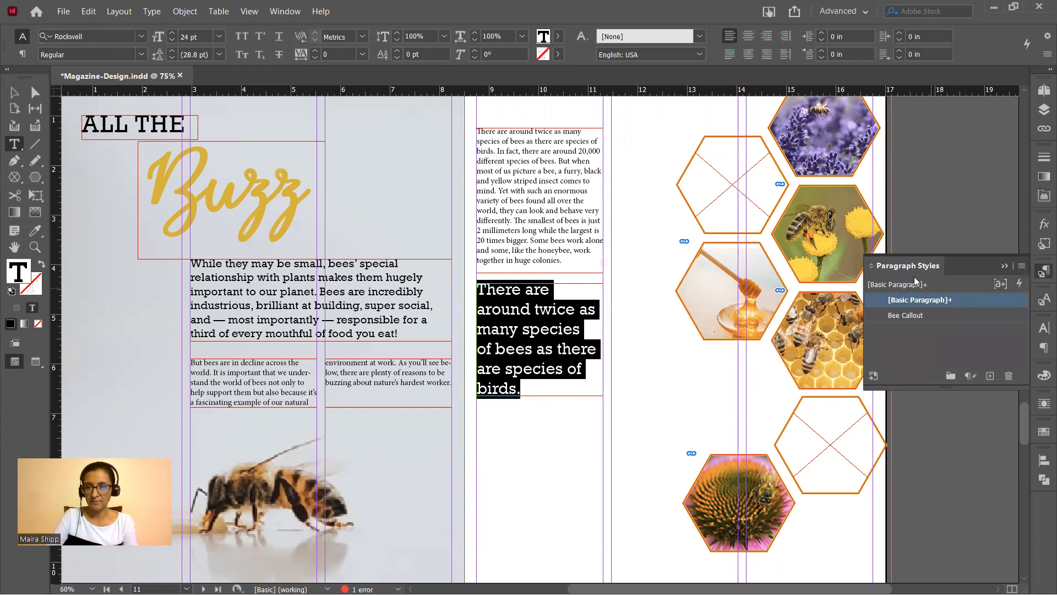
{"action": "left_click", "coordinate": [989, 377]}
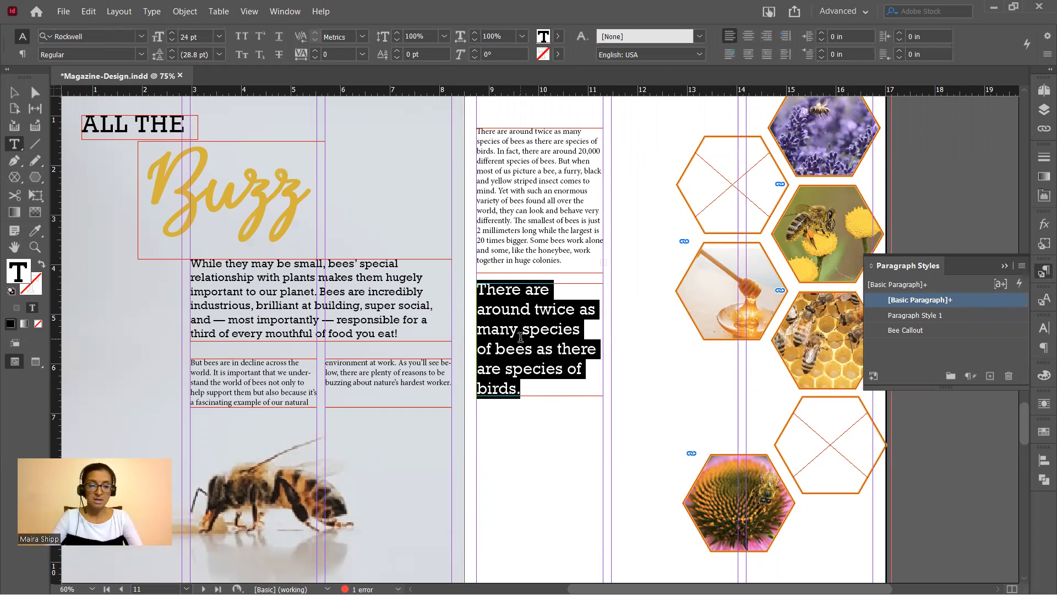
{"action": "key", "text": "ctrl+z"}
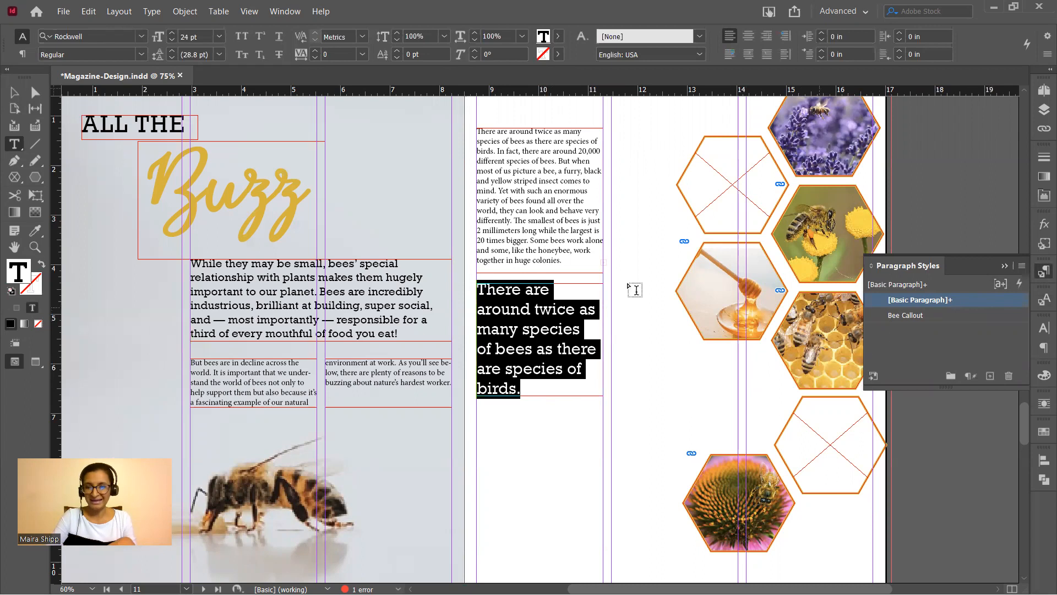
Reselect the whole callout sentence and apply the Bee Callout paragraph style to it.
{"action": "left_click", "coordinate": [539, 380]}
{"action": "left_click_drag", "start_coordinate": [519, 388], "coordinate": [477, 290]}
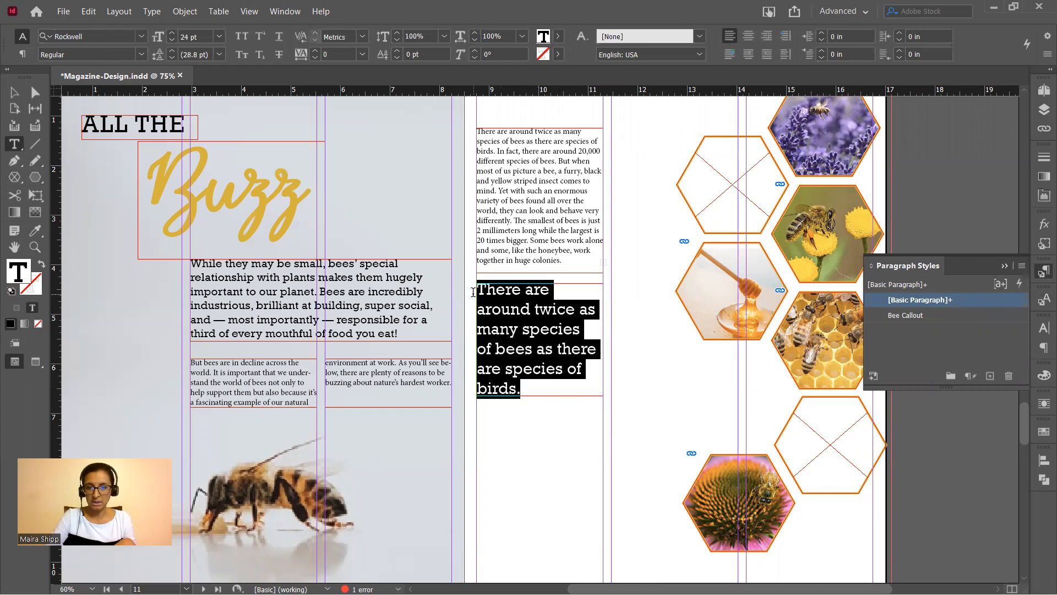
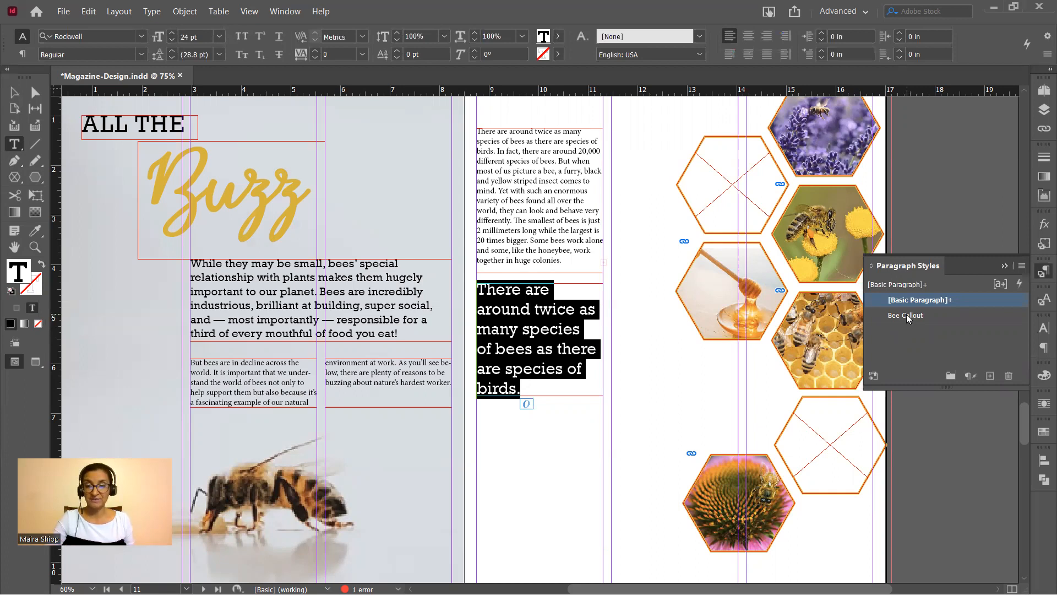
{"action": "left_click", "coordinate": [905, 316]}
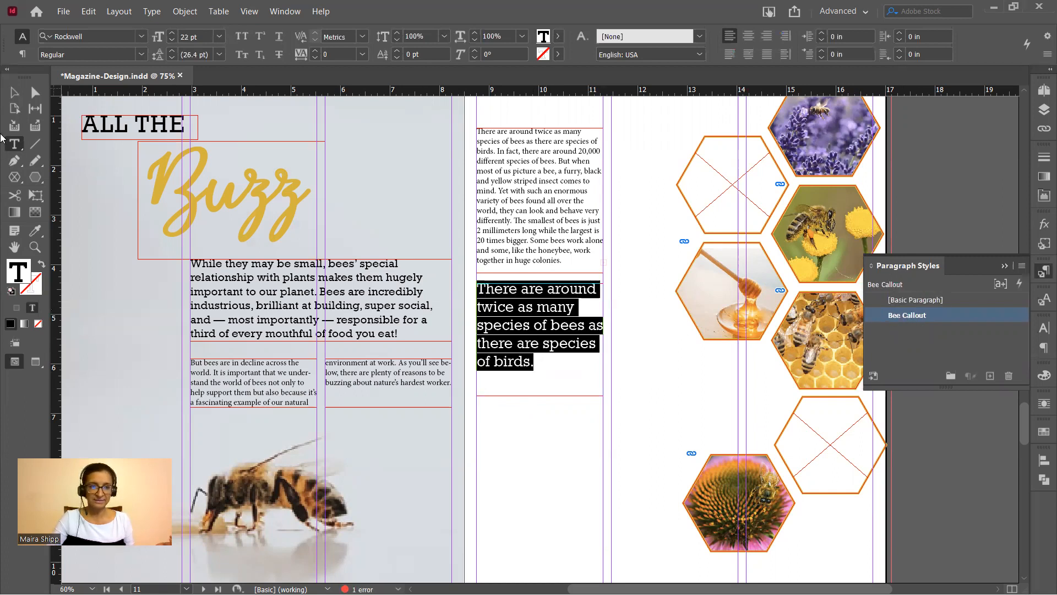
Raise the bottom edge of the callout's text frame to fit just below its last line, and deselect it.
{"action": "left_click", "coordinate": [15, 93]}
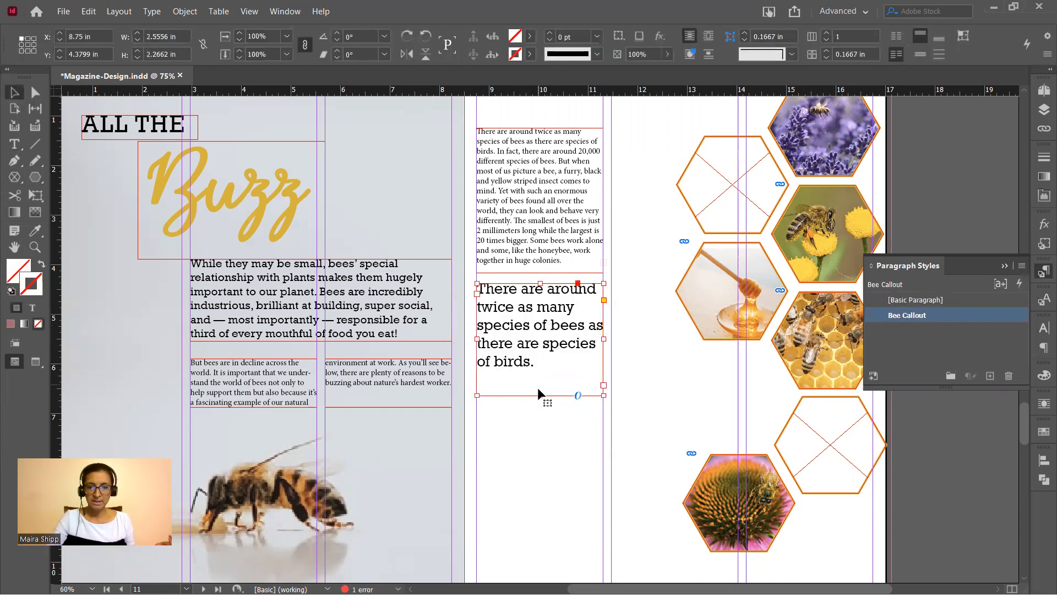
{"action": "left_click_drag", "start_coordinate": [540, 393], "coordinate": [539, 374]}
{"action": "left_click", "coordinate": [650, 377]}
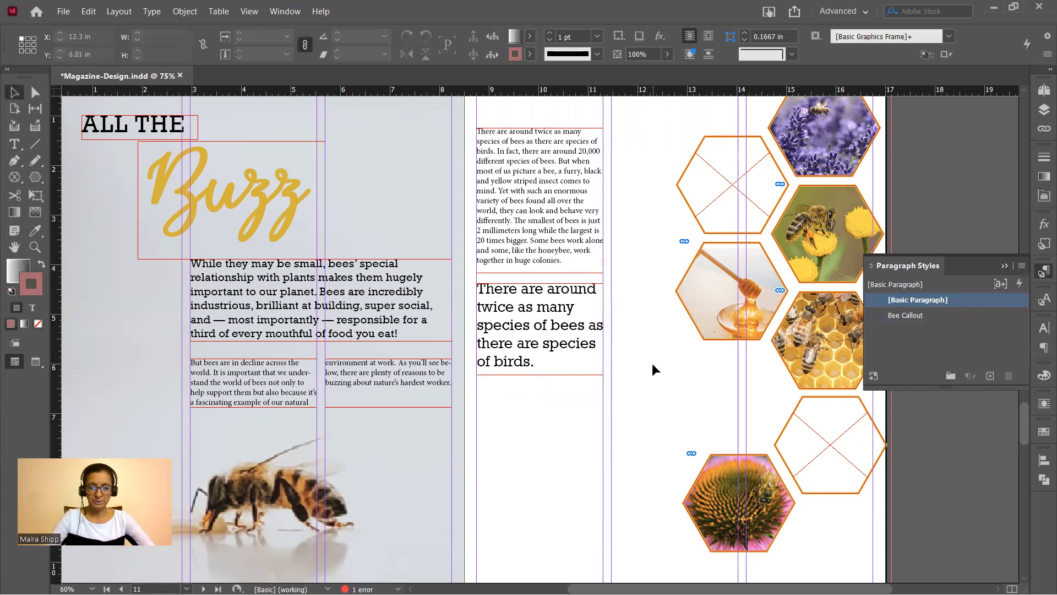
Draw a rectangle about 2.54 by 0.29 in over the callout's first line, remove its stroke, and make its fill active.
{"action": "key", "text": "ctrl+equal"}
{"action": "key", "text": "ctrl+equal"}
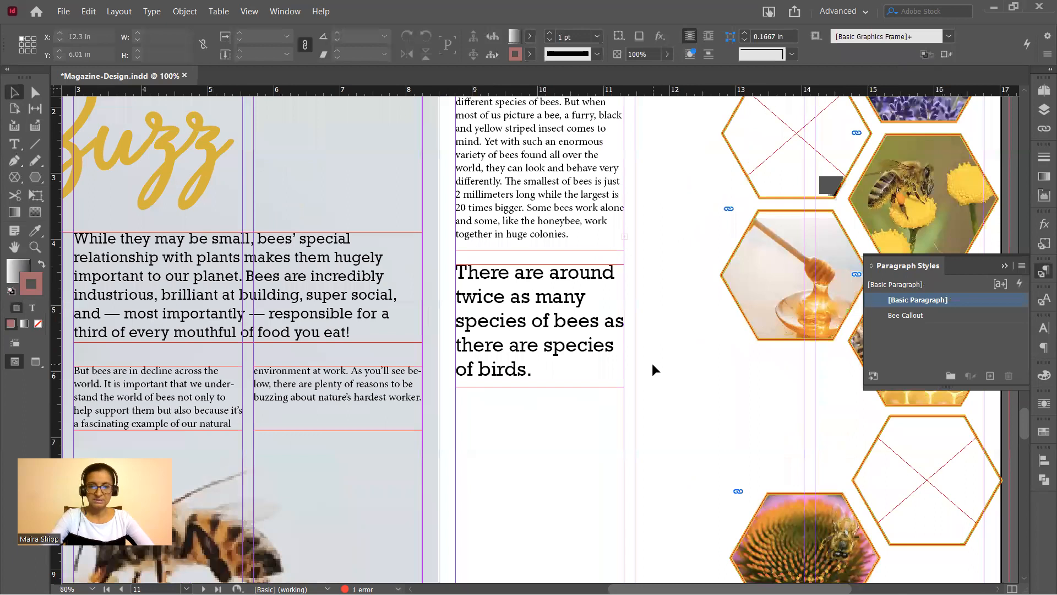
{"action": "left_click", "coordinate": [34, 178]}
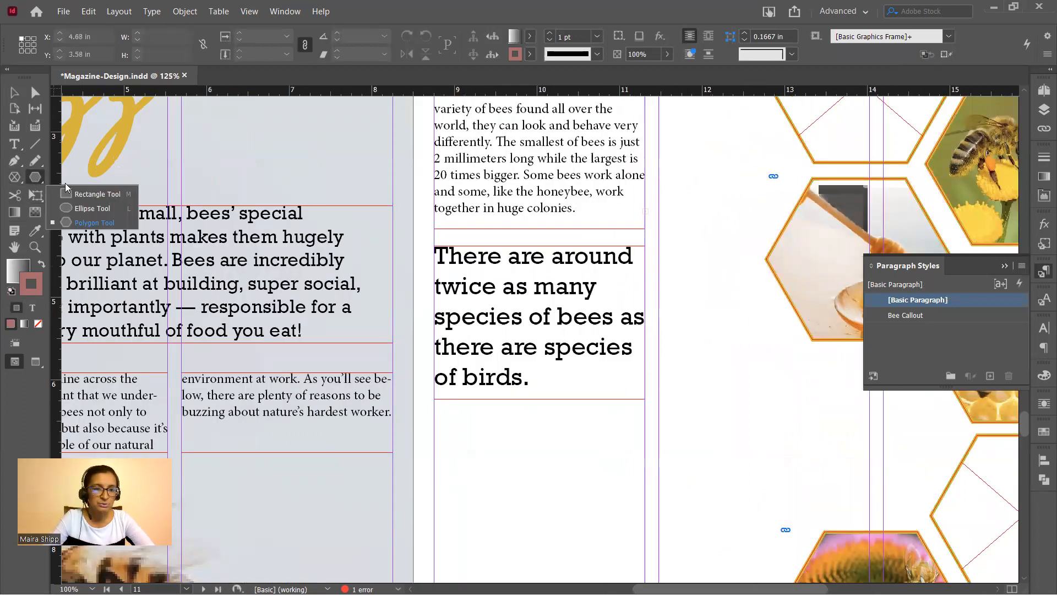
{"action": "left_click", "coordinate": [88, 194]}
{"action": "left_click_drag", "start_coordinate": [434, 245], "coordinate": [646, 271]}
{"action": "left_click", "coordinate": [38, 324]}
{"action": "left_click", "coordinate": [14, 272]}
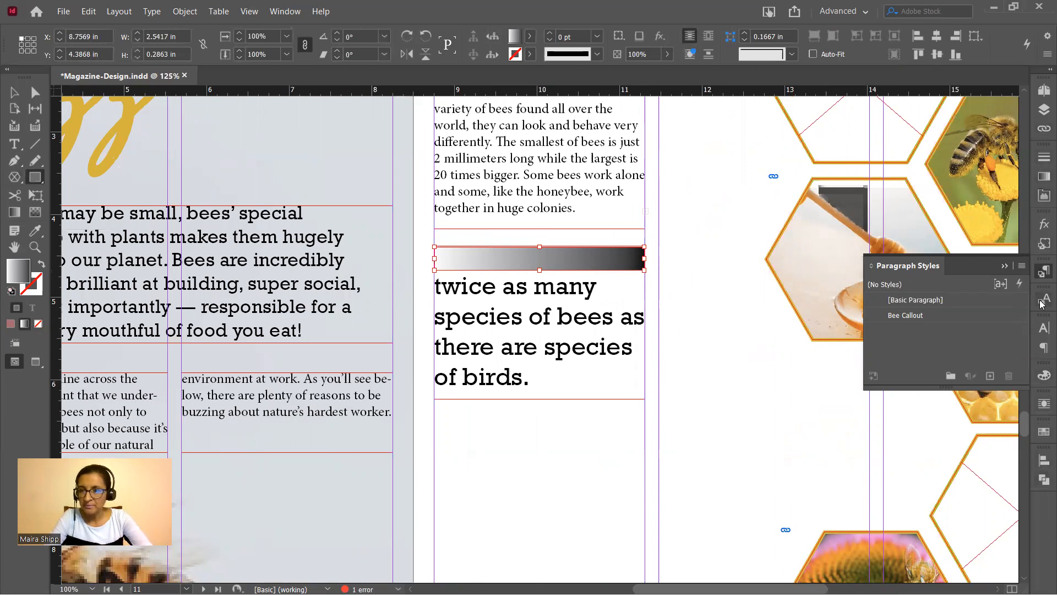
Fill the rectangle over the callout's first line with the PANTONE P 7-16 U swatch.
{"action": "left_click", "coordinate": [1044, 432]}
{"action": "scroll", "coordinate": [888, 401], "scroll_direction": "down", "scroll_amount": 1}
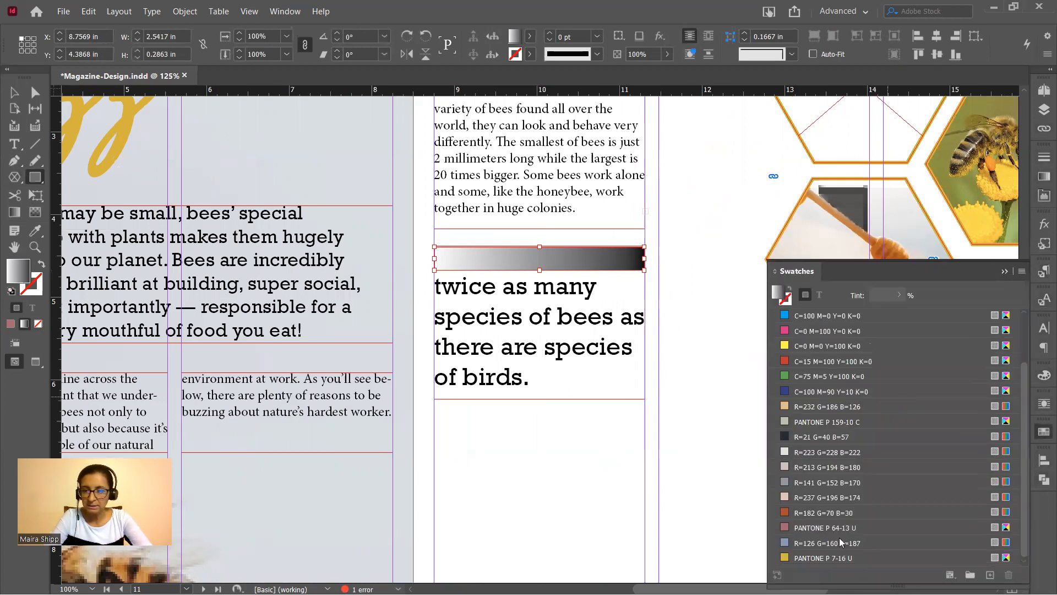
{"action": "left_click", "coordinate": [829, 556]}
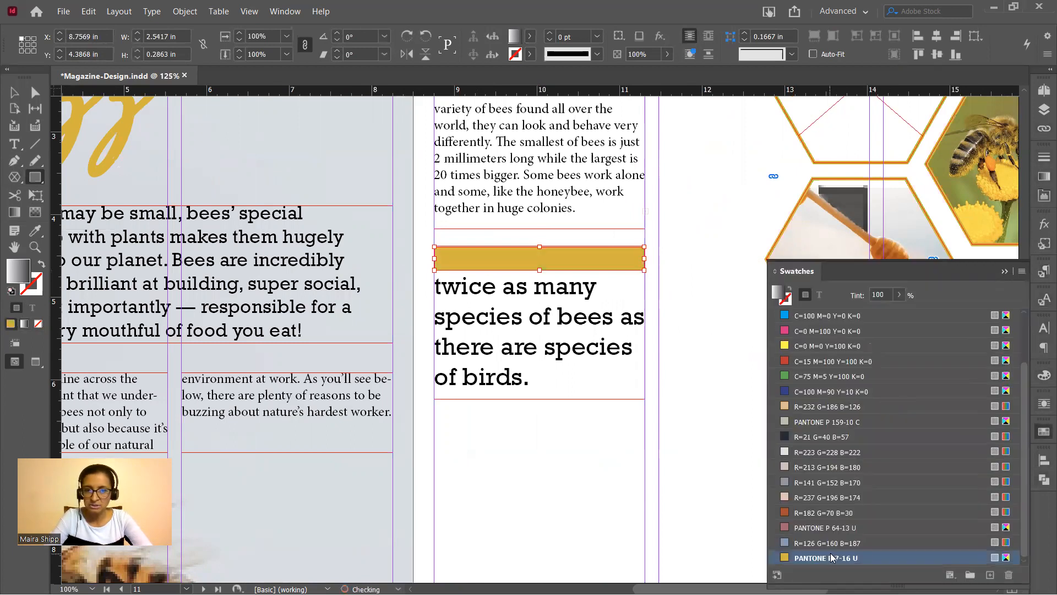
{"action": "left_click", "coordinate": [1003, 272]}
Duplicate the yellow bar over each of the callout's other four lines, nudging the last copy down slightly.
{"action": "left_click", "coordinate": [14, 93]}
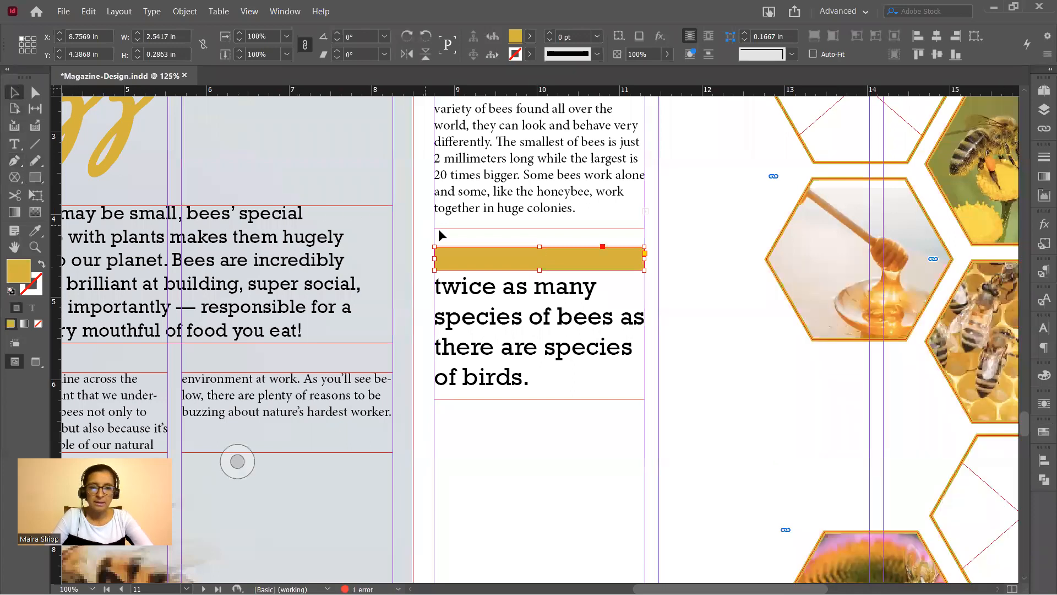
{"action": "left_click_drag", "start_coordinate": [462, 255], "coordinate": [462, 383]}
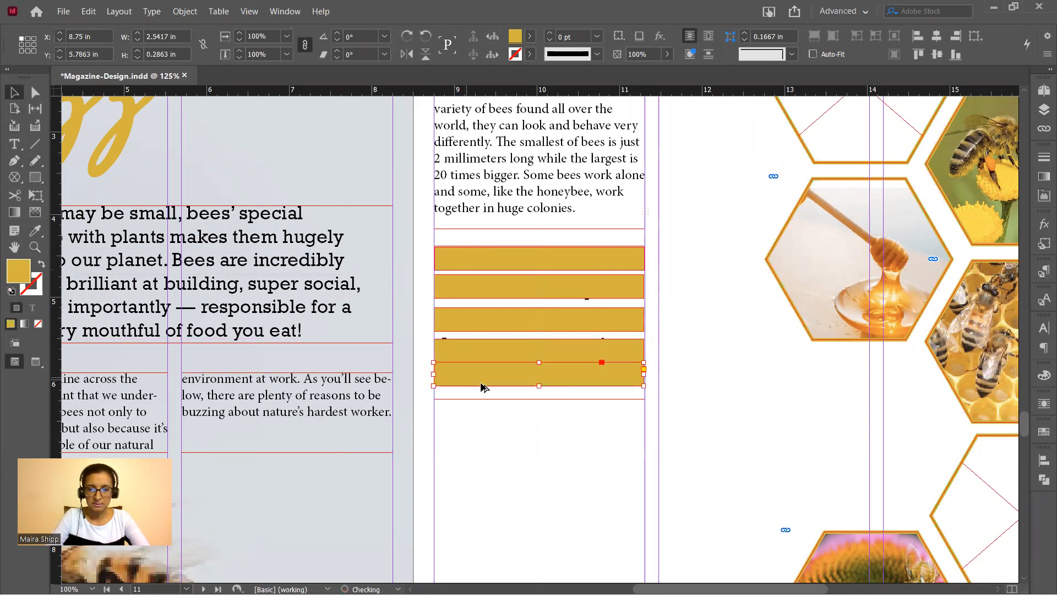
{"action": "key", "text": "Down"}
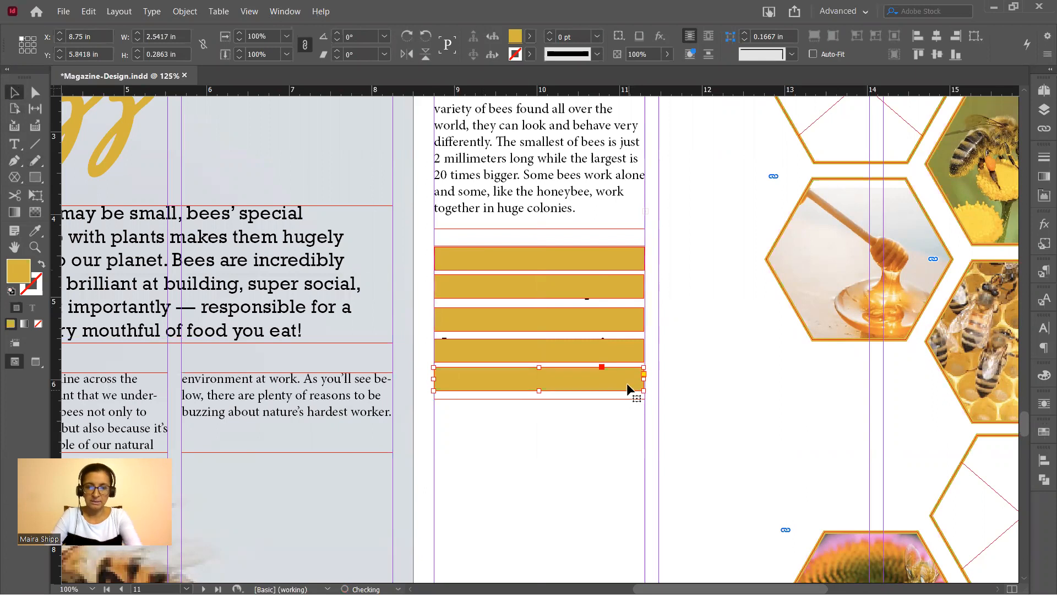
Select all five yellow bars and distribute them evenly by their top edges.
{"action": "left_click", "coordinate": [594, 346], "text": "shift"}
{"action": "left_click", "coordinate": [603, 313], "text": "shift"}
{"action": "left_click", "coordinate": [602, 281], "text": "shift"}
{"action": "left_click", "coordinate": [600, 257], "text": "shift"}
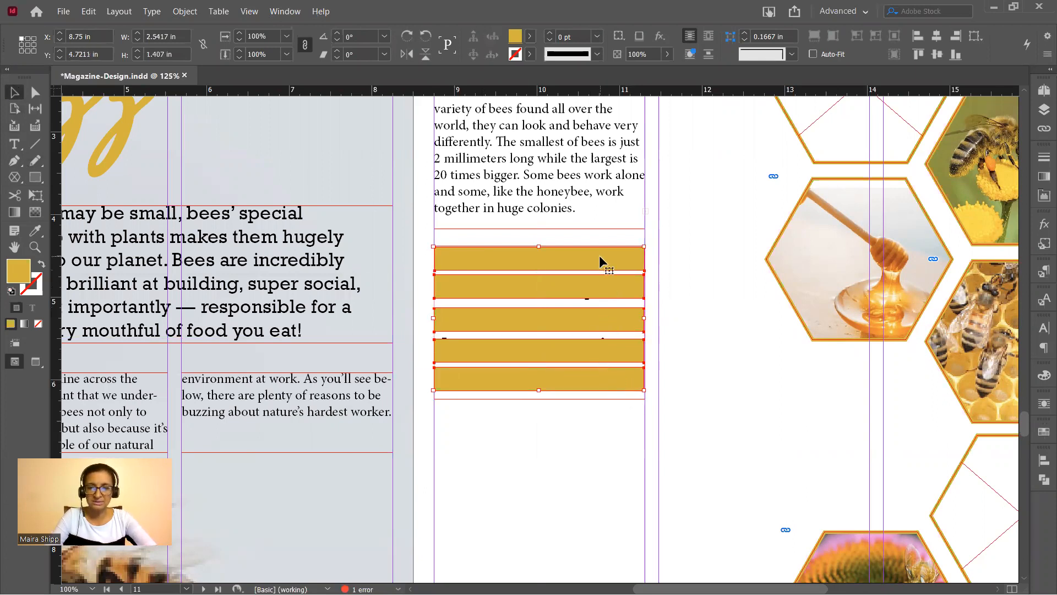
{"action": "left_click", "coordinate": [1041, 464]}
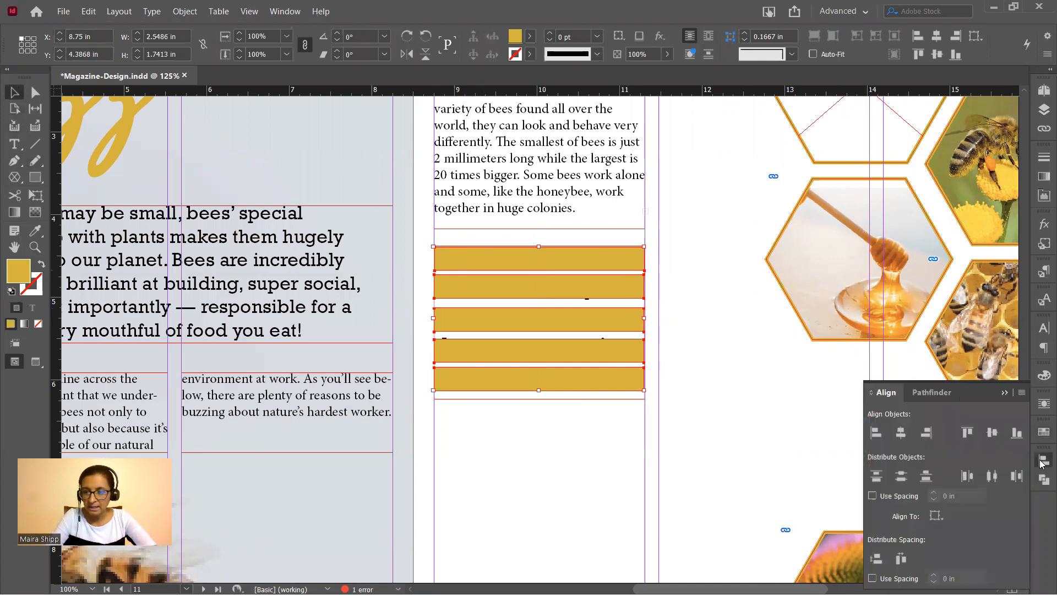
{"action": "left_click", "coordinate": [877, 477]}
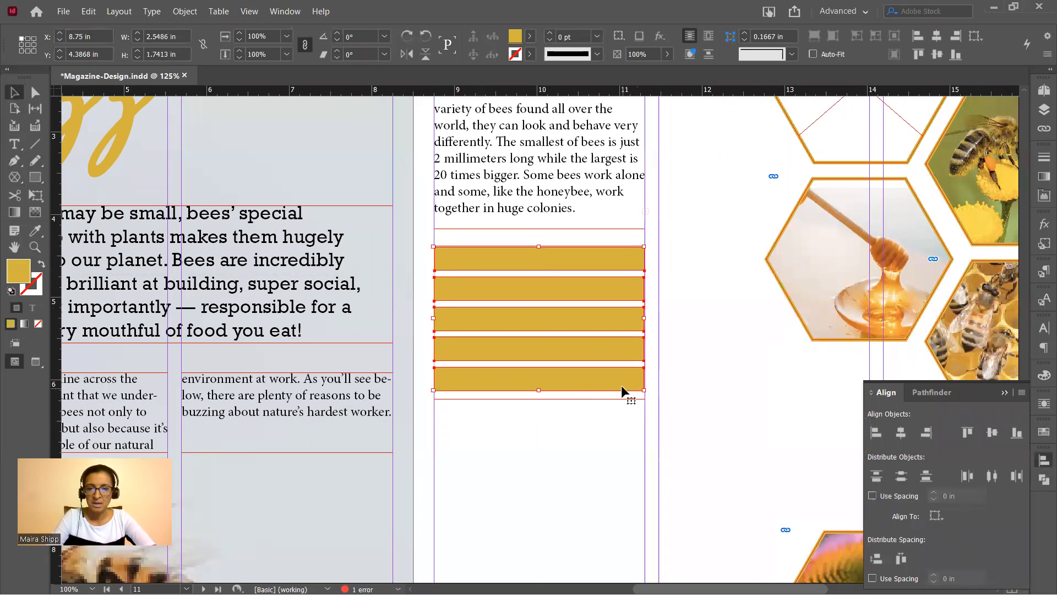
Shorten the yellow bars over the callout's first two lines to match the width of each line's text.
{"action": "left_click", "coordinate": [682, 338]}
{"action": "left_click", "coordinate": [620, 265]}
{"action": "left_click_drag", "start_coordinate": [644, 258], "coordinate": [602, 289]}
{"action": "left_click", "coordinate": [613, 291]}
{"action": "left_click", "coordinate": [640, 309]}
{"action": "left_click_drag", "start_coordinate": [639, 318], "coordinate": [585, 319]}
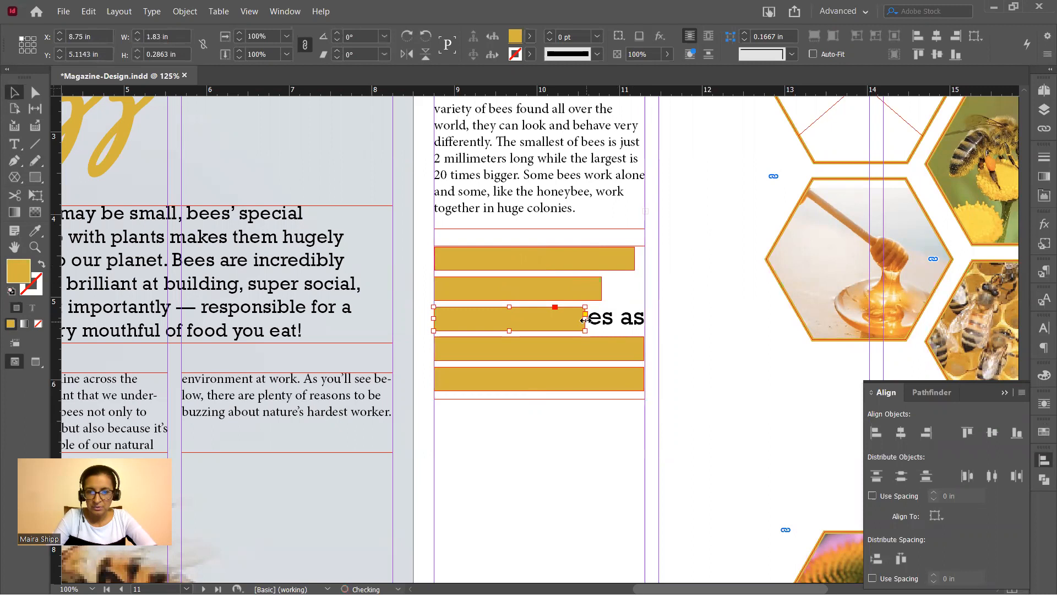
{"action": "key", "text": "ctrl+z"}
Shorten the yellow bars over the callout's last two lines to match the width of each line's text.
{"action": "left_click", "coordinate": [604, 358]}
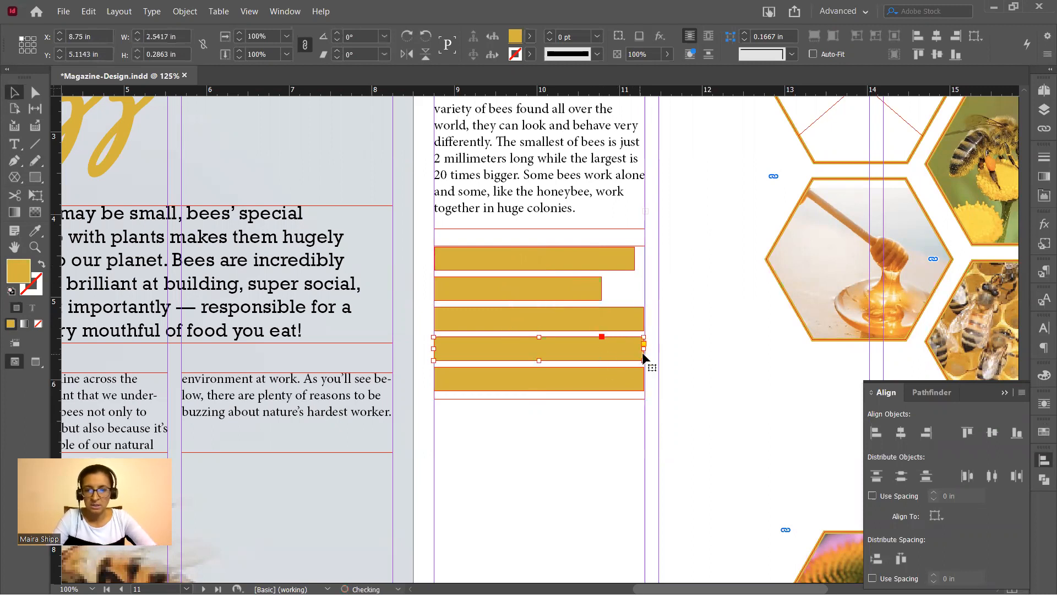
{"action": "left_click_drag", "start_coordinate": [644, 348], "coordinate": [488, 381]}
{"action": "left_click", "coordinate": [628, 380]}
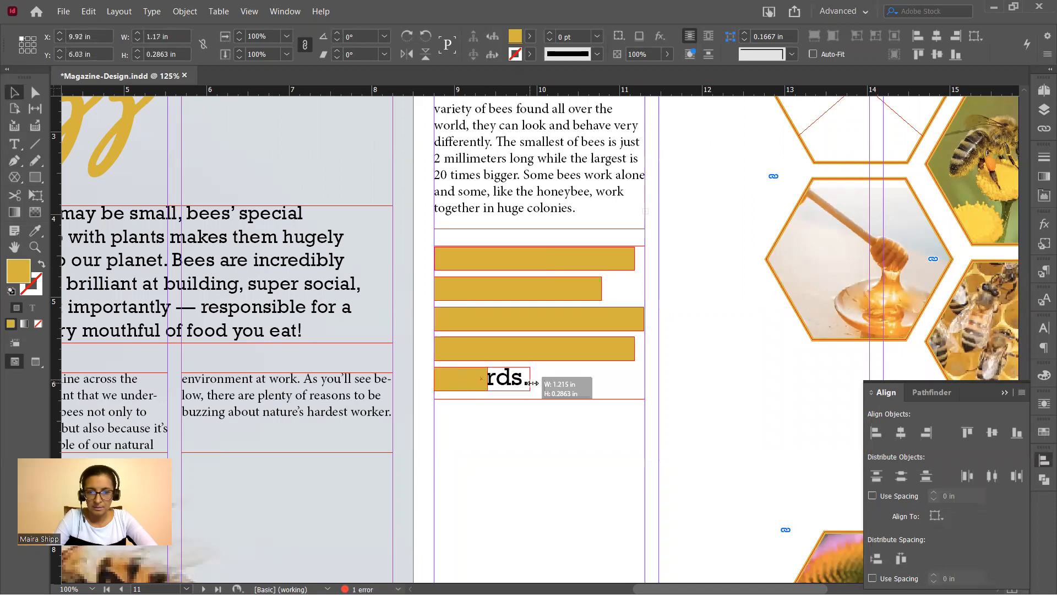
{"action": "key", "text": "ctrl+z"}
Bring the callout's text frame to the front of the yellow bars and preview the spread full screen.
{"action": "left_click", "coordinate": [579, 398]}
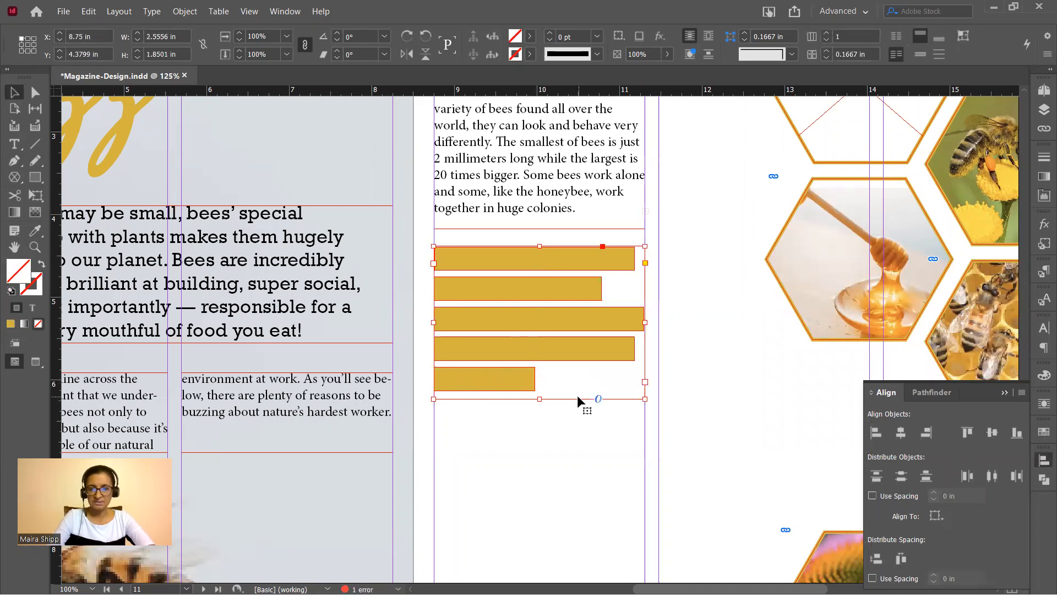
{"action": "right_click", "coordinate": [579, 399]}
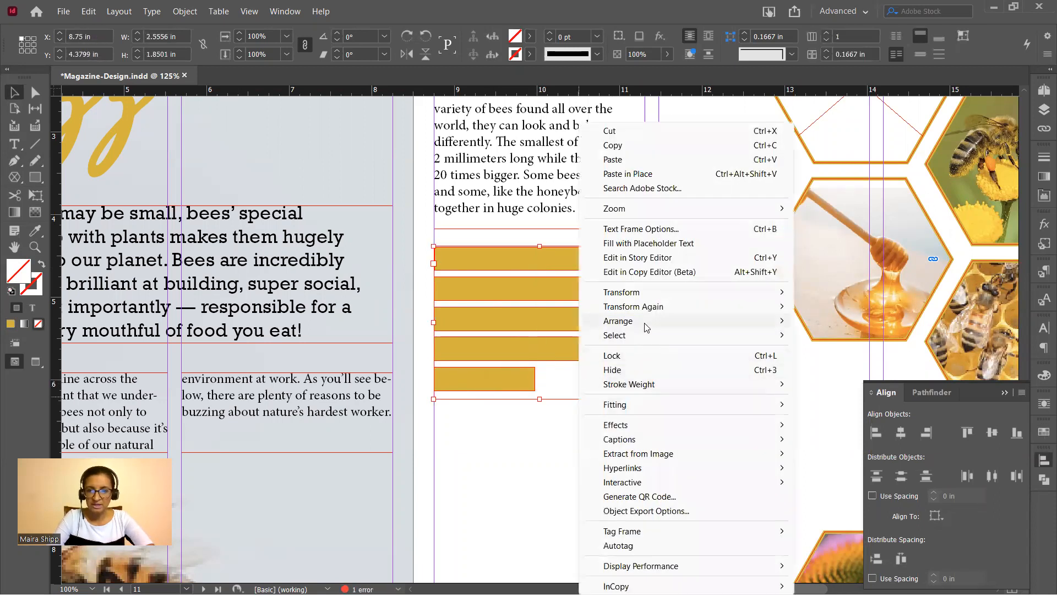
{"action": "mouse_move", "coordinate": [646, 325]}
{"action": "left_click", "coordinate": [816, 325]}
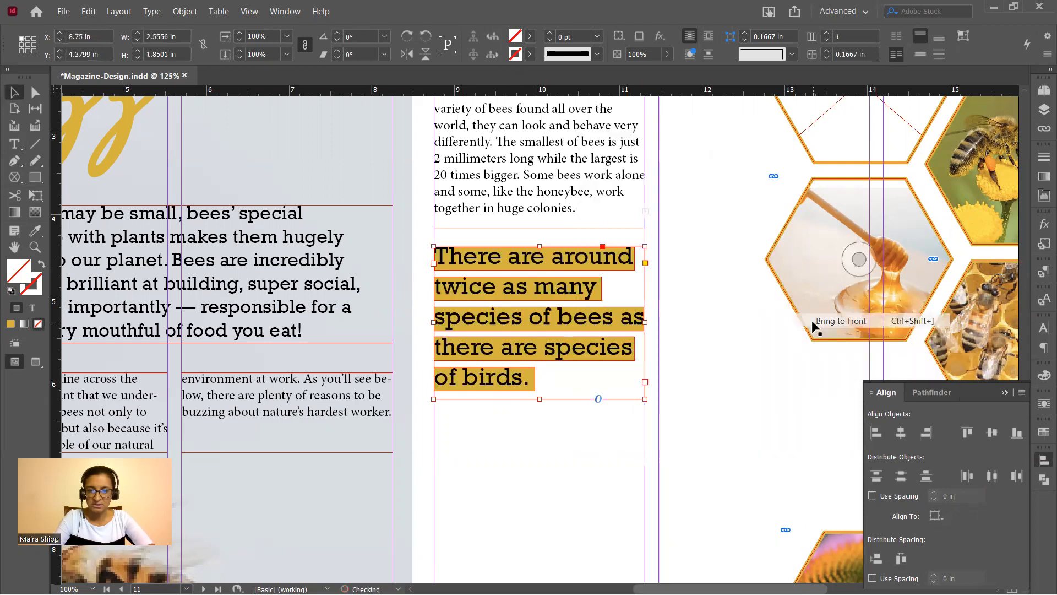
{"action": "left_click", "coordinate": [690, 373]}
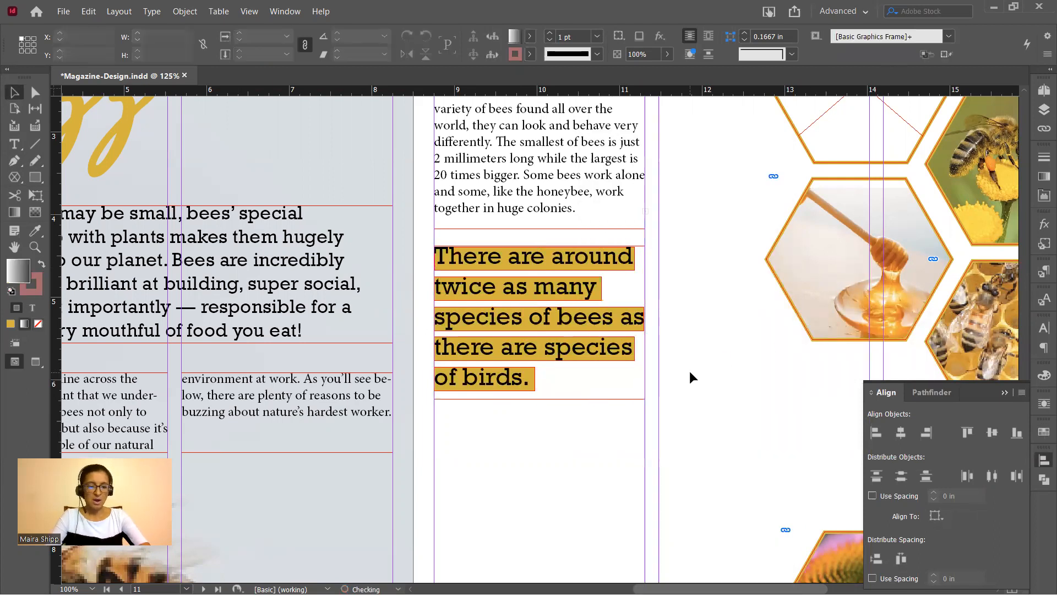
{"action": "key", "text": "shift+w"}
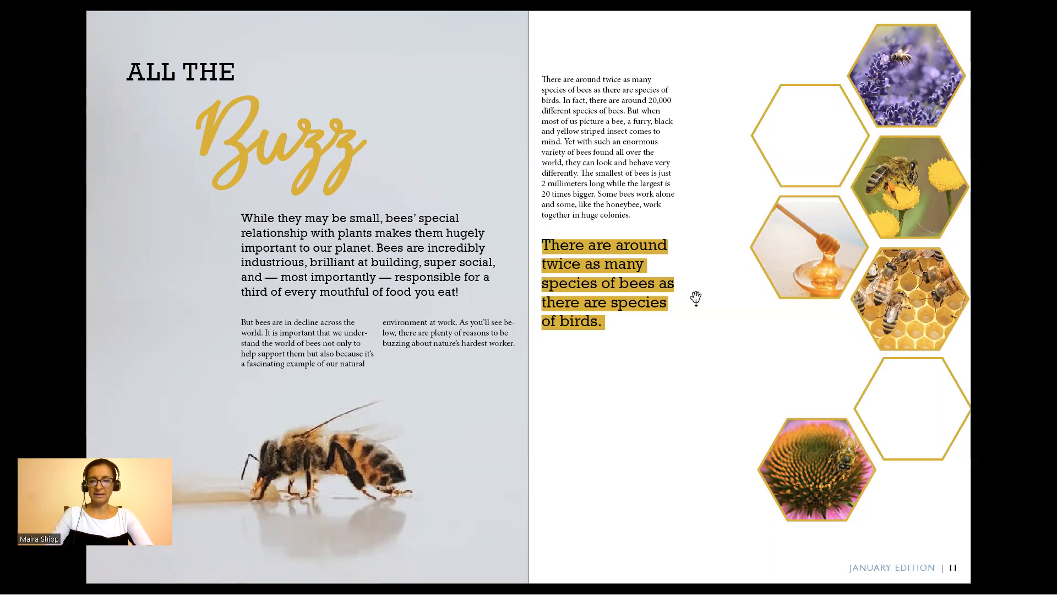
{"action": "key", "text": "Escape"}
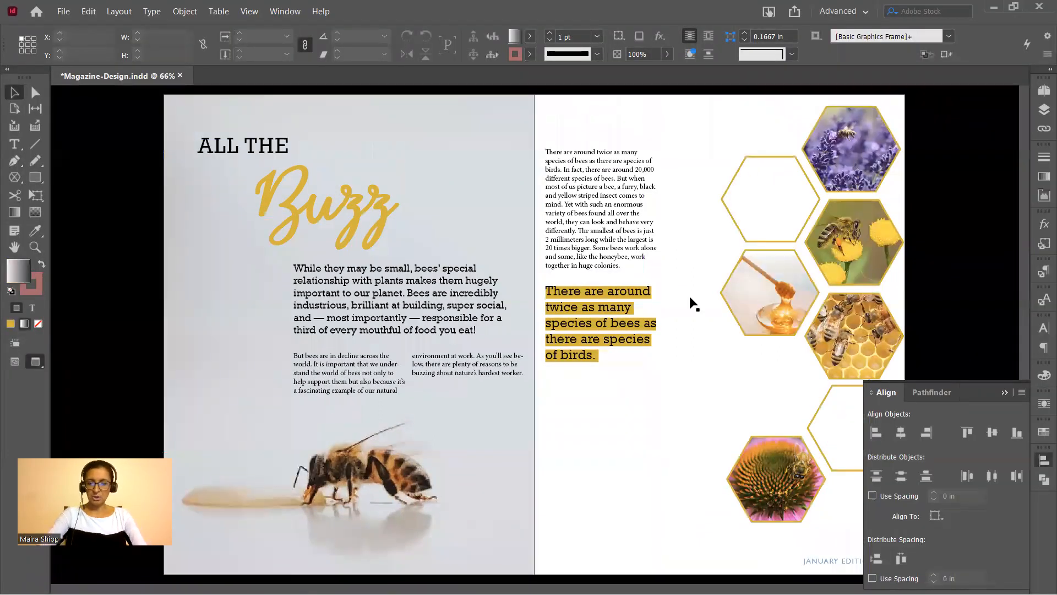
Flow the first column's overset text on page 11 into a new frame about 2.56 by 3.60 in below the callout, and preview the spread.
{"action": "key", "text": "ctrl+minus"}
{"action": "key", "text": "ctrl+minus"}
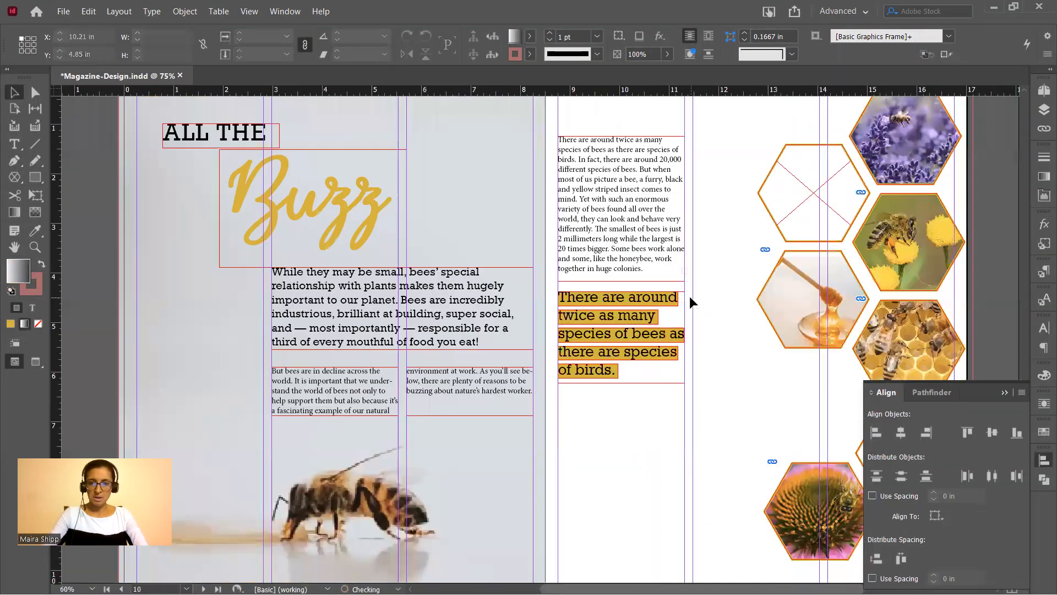
{"action": "scroll", "coordinate": [690, 296], "scroll_direction": "down", "scroll_amount": 2}
{"action": "key", "text": "ctrl+minus"}
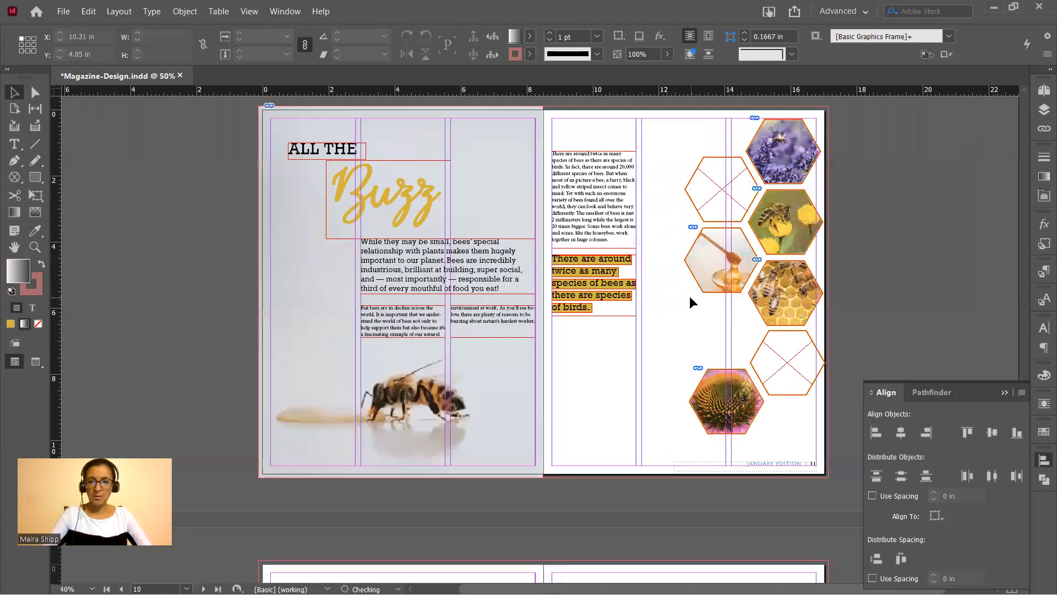
{"action": "left_click", "coordinate": [627, 236]}
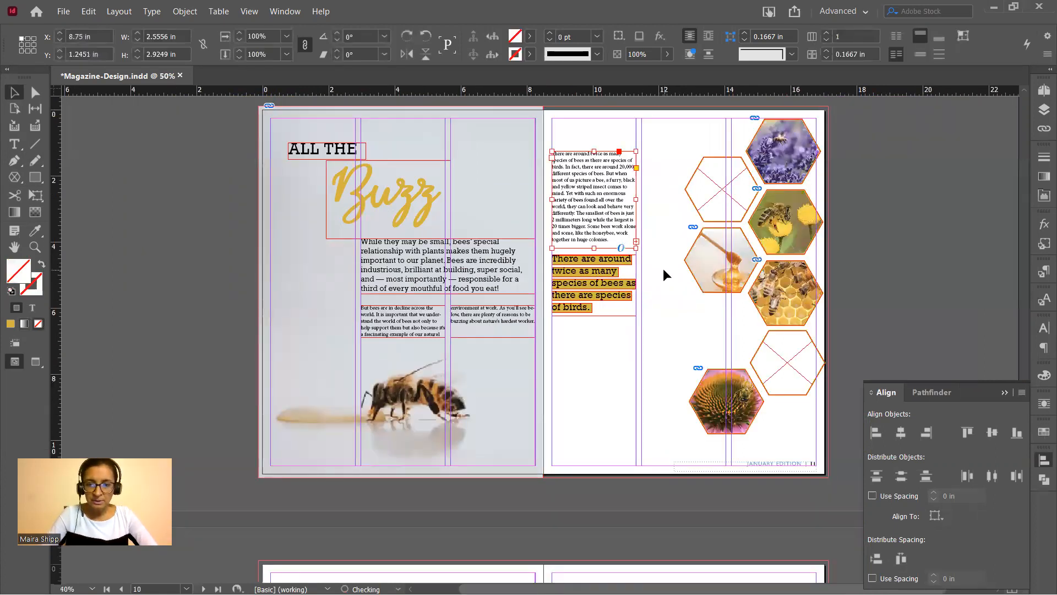
{"action": "key", "text": "ctrl+equal"}
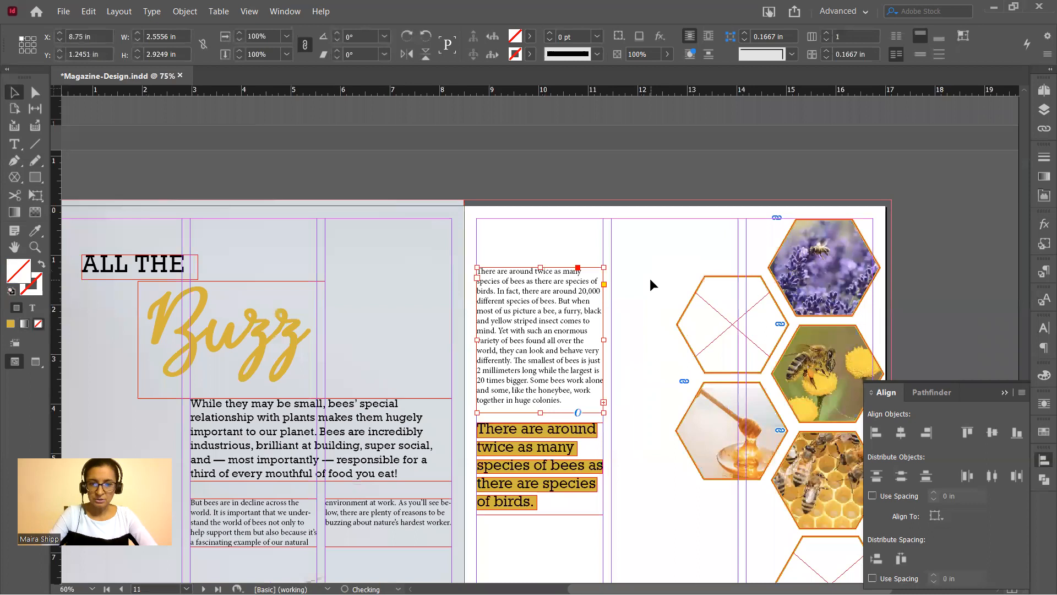
{"action": "scroll", "coordinate": [650, 279], "scroll_direction": "down", "scroll_amount": 5}
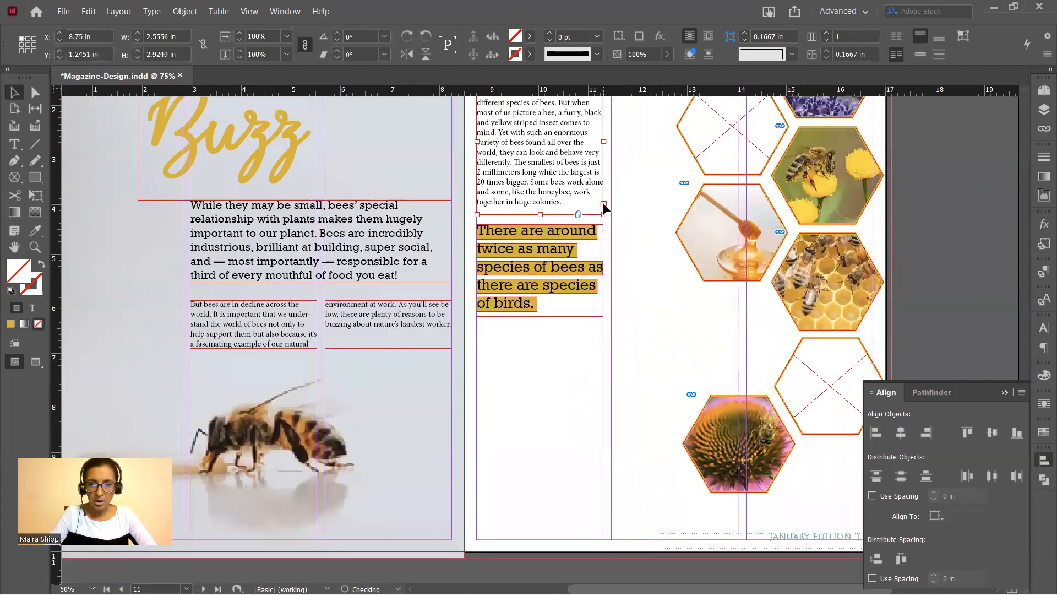
{"action": "left_click", "coordinate": [604, 208]}
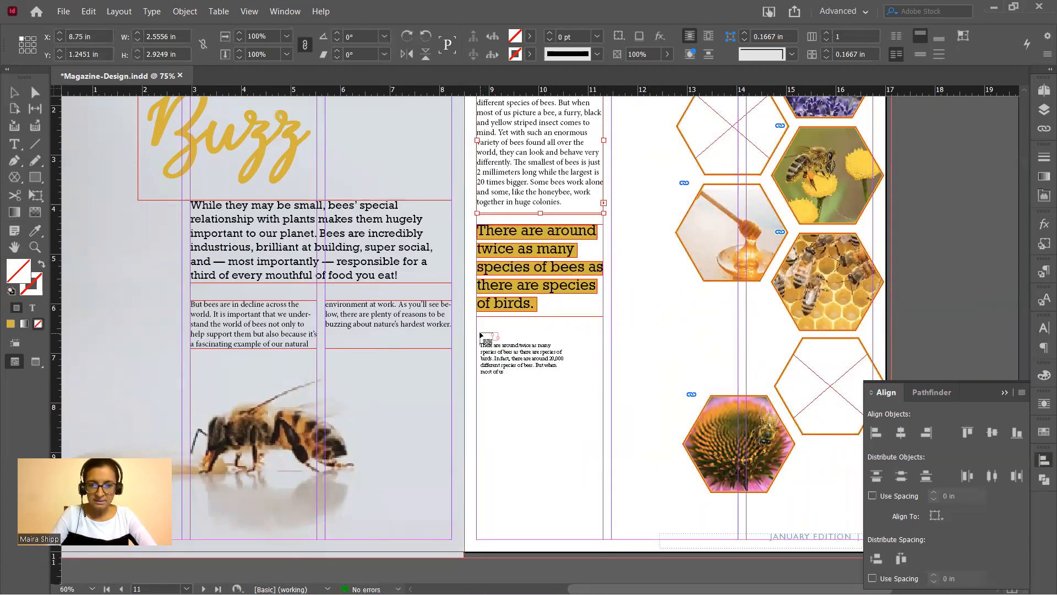
{"action": "left_click_drag", "start_coordinate": [478, 330], "coordinate": [604, 508]}
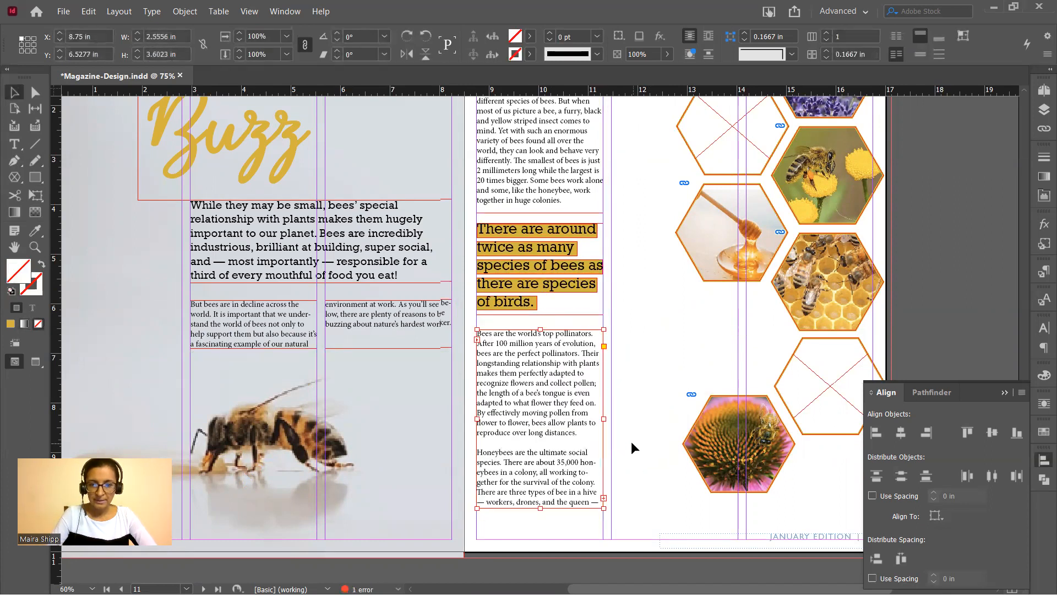
{"action": "left_click", "coordinate": [631, 441]}
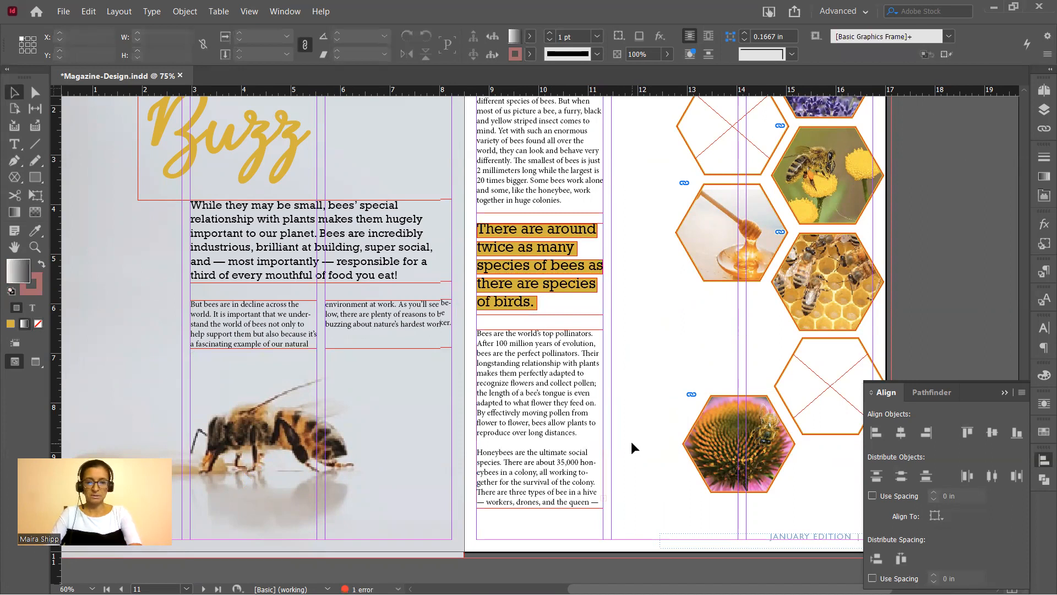
{"action": "key", "text": "shift+w"}
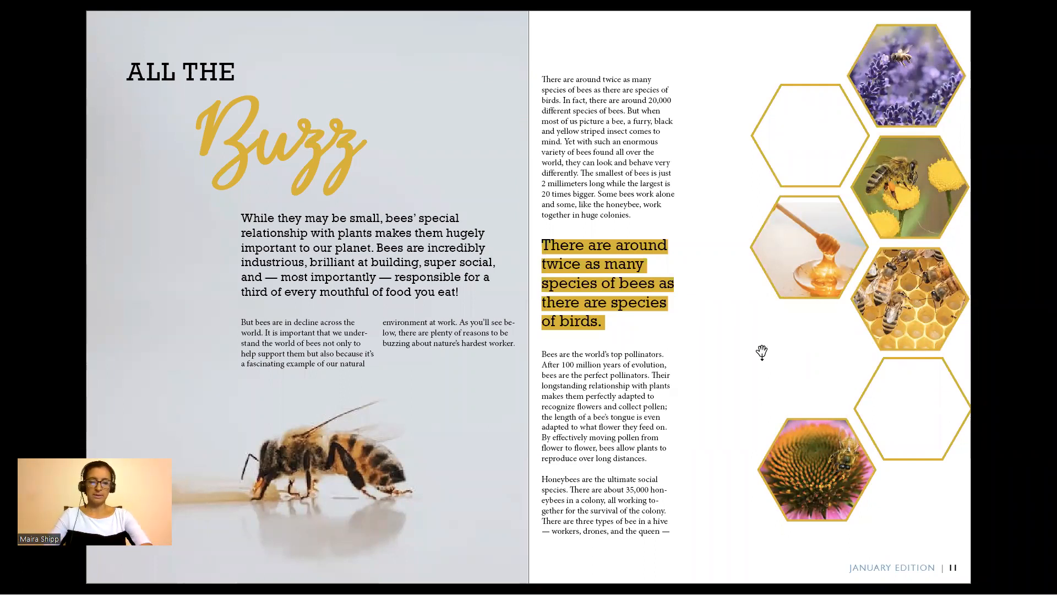
{"action": "key", "text": "Escape"}
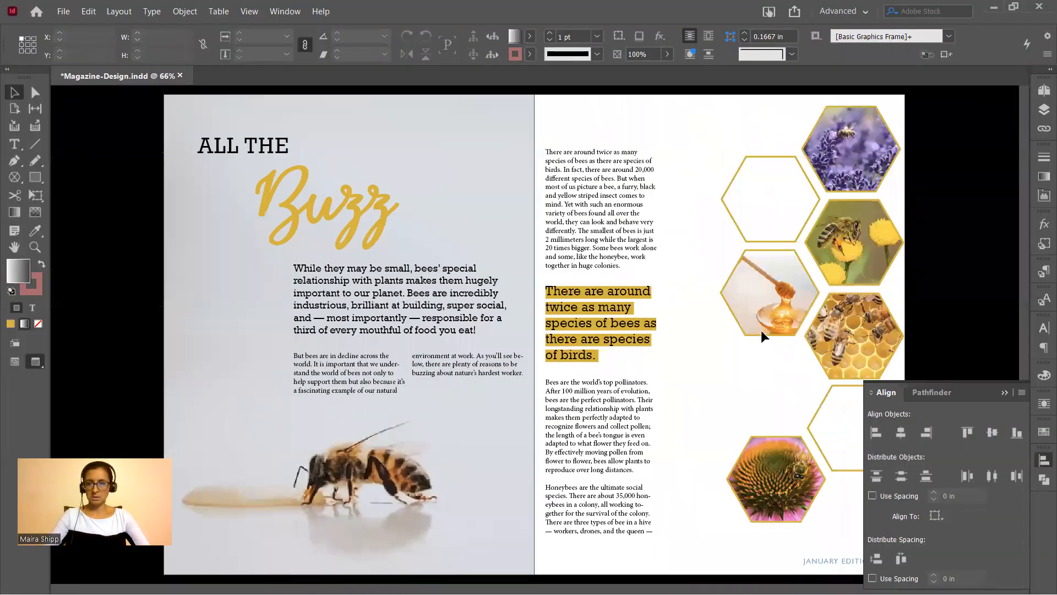
Duplicate page 11's lower empty yellow-outlined hexagon frame onto page 12, at about X 0.8 in, Y 1.675 in.
{"action": "scroll", "coordinate": [763, 333], "scroll_direction": "down", "scroll_amount": 10}
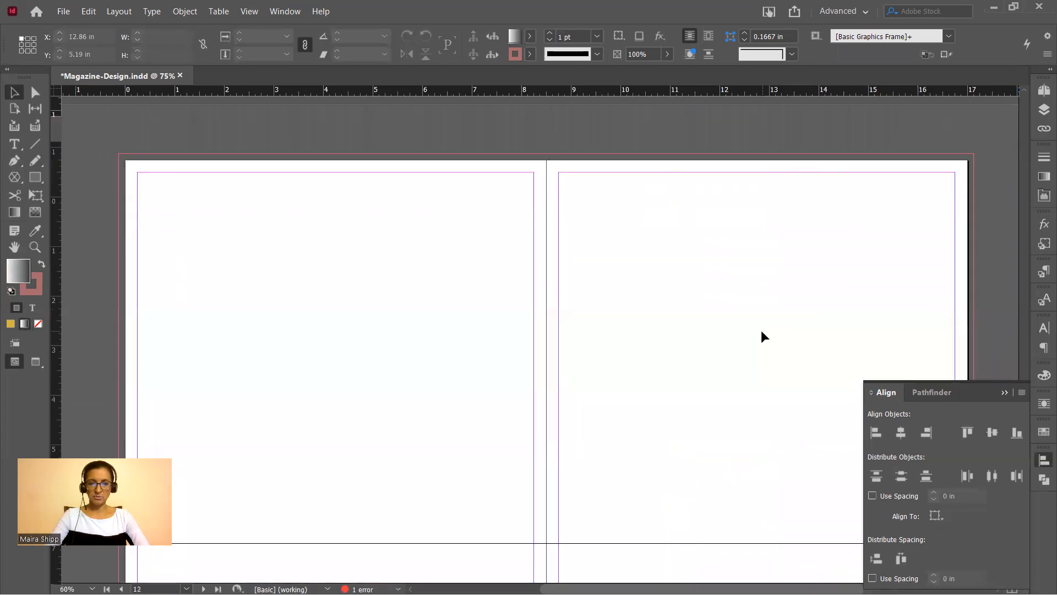
{"action": "key", "text": "ctrl+minus"}
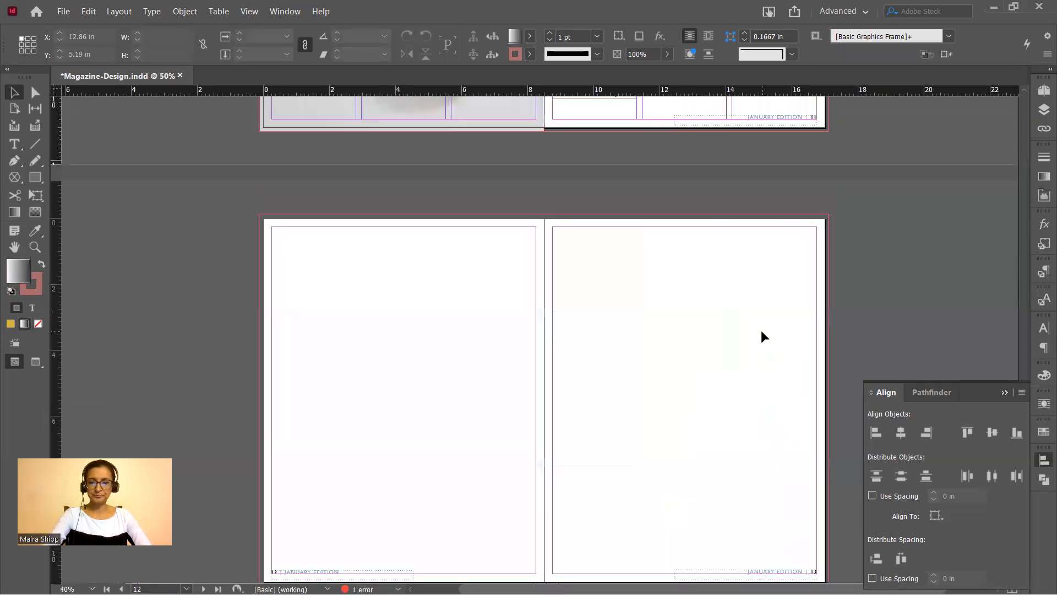
{"action": "scroll", "coordinate": [761, 330], "scroll_direction": "up", "scroll_amount": 4}
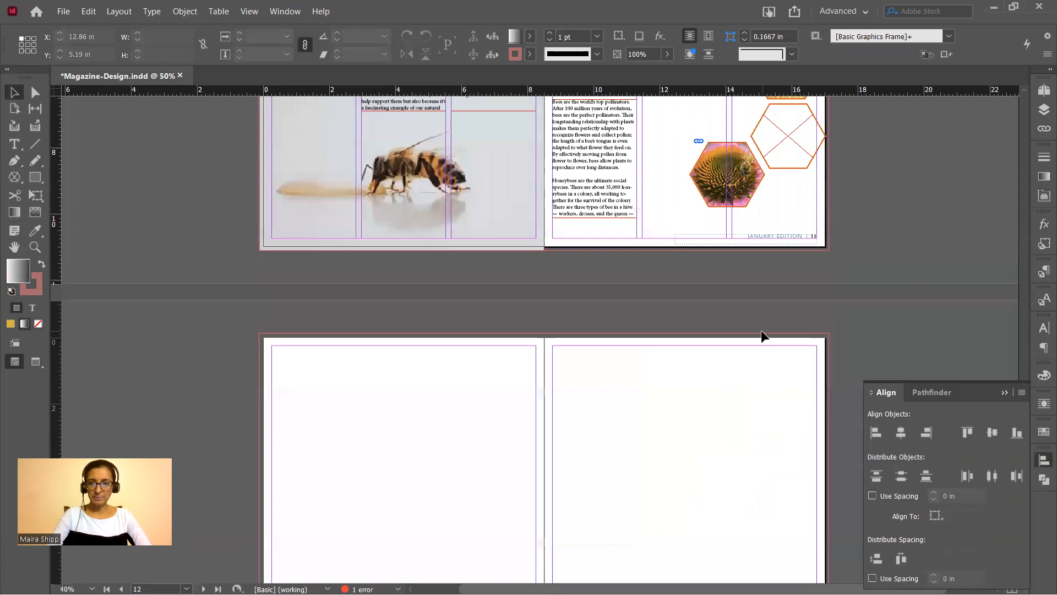
{"action": "left_click", "coordinate": [805, 169]}
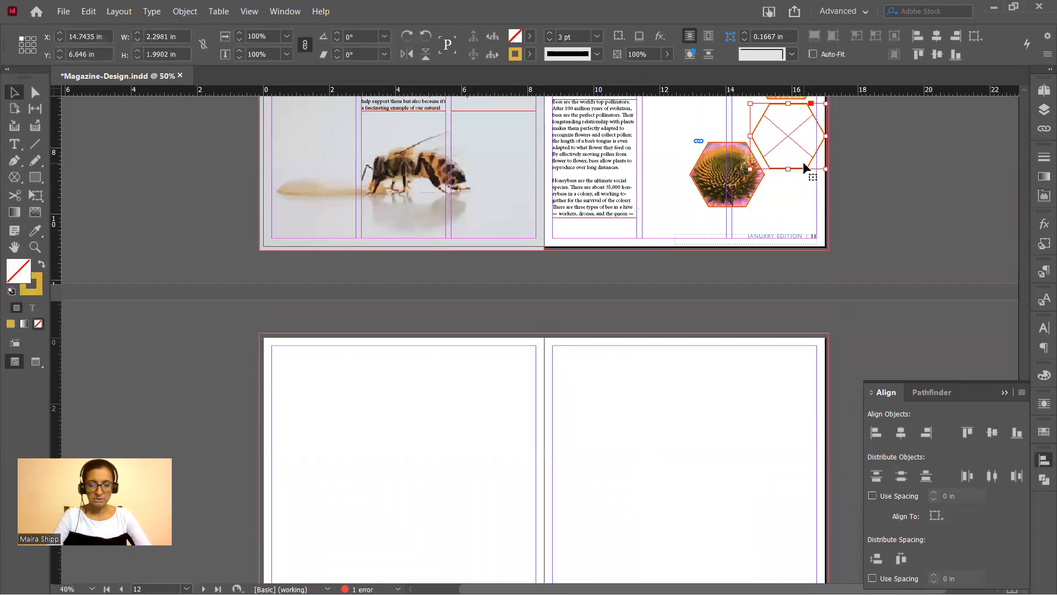
{"action": "left_click_drag", "start_coordinate": [805, 167], "coordinate": [358, 465]}
{"action": "scroll", "coordinate": [364, 460], "scroll_direction": "down", "scroll_amount": 3}
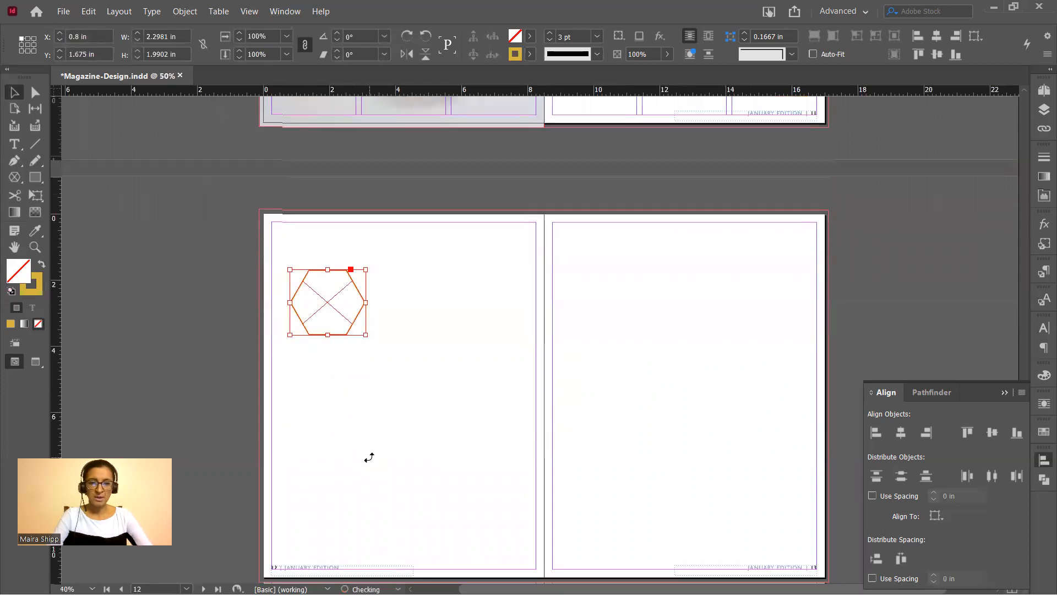
Arrange three copies of the hexagon as a cluster in page 12's upper-left corner and duplicate the cluster beside it at about X 4.21 in.
{"action": "scroll", "coordinate": [369, 457], "scroll_direction": "down", "scroll_amount": 1}
{"action": "left_click_drag", "start_coordinate": [349, 279], "coordinate": [323, 302]}
{"action": "key", "text": "Right"}
{"action": "key", "text": "Right"}
{"action": "key", "text": "Right"}
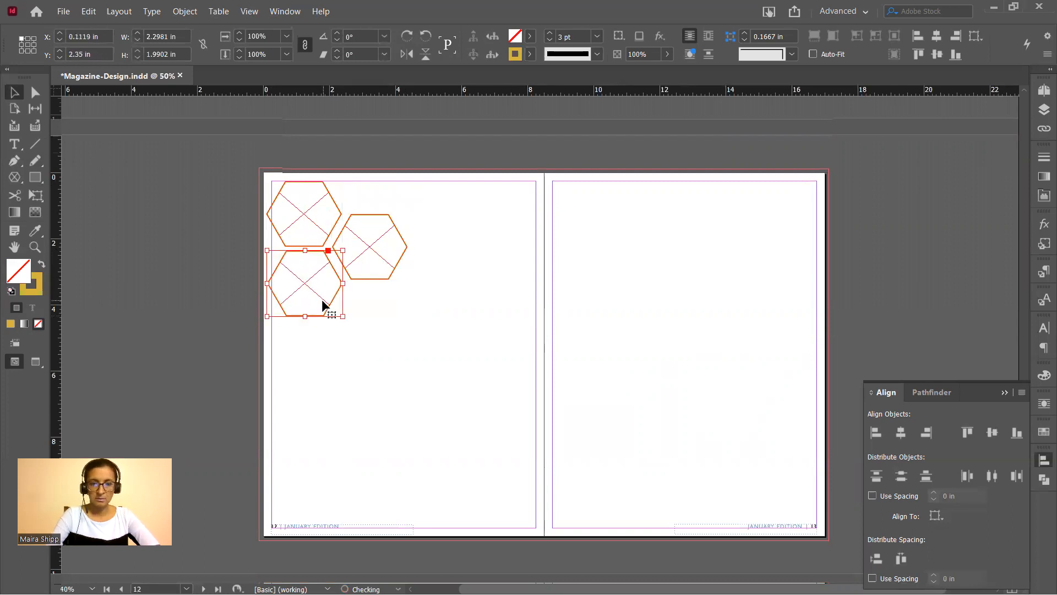
{"action": "key", "text": "Down"}
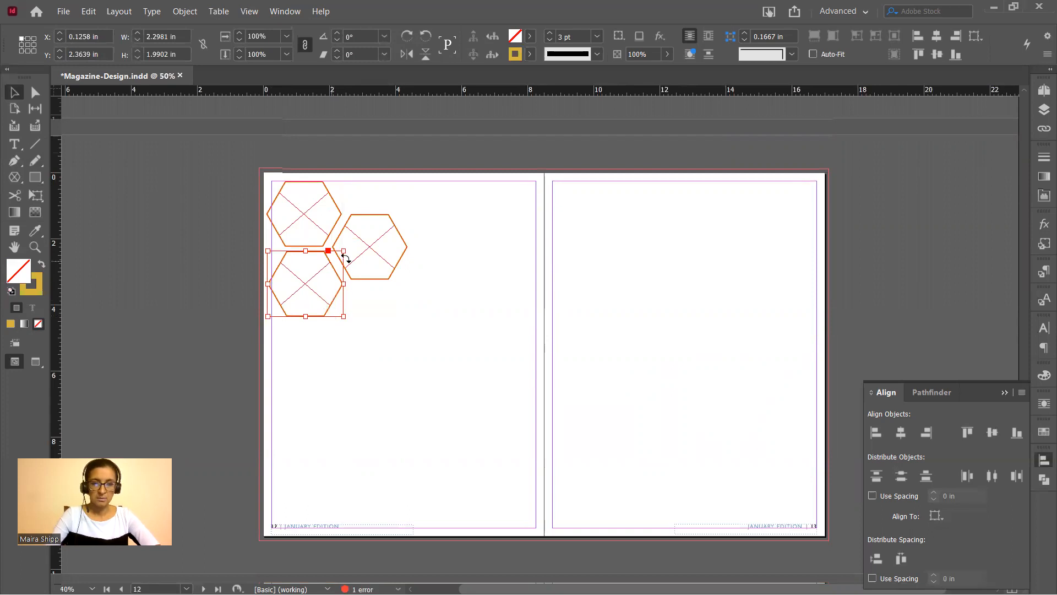
{"action": "left_click_drag", "start_coordinate": [409, 202], "coordinate": [440, 312]}
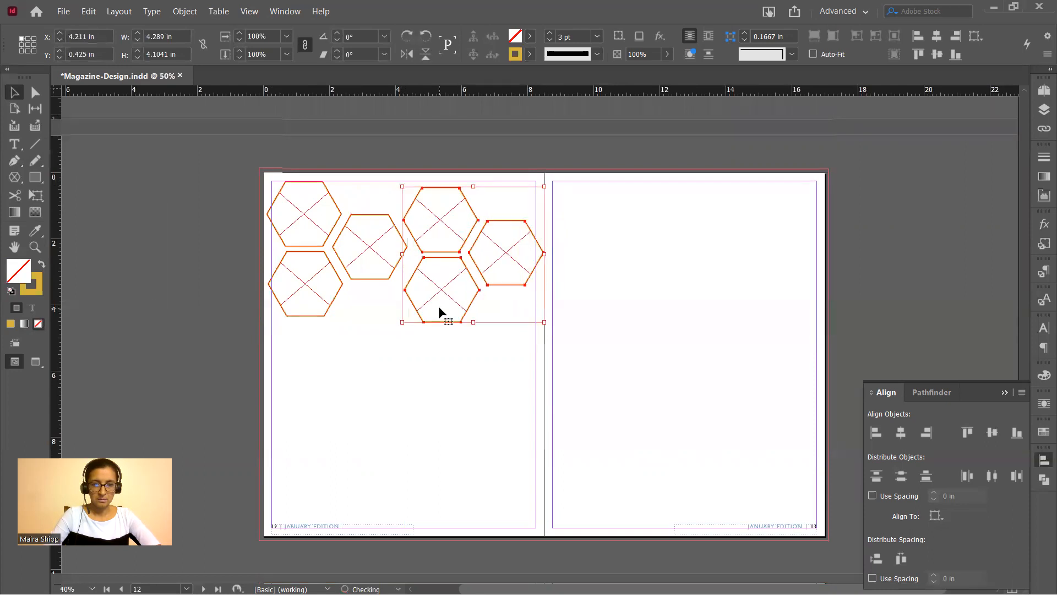
Nudge the second three-hexagon cluster on page 12 closer to the first one, to about X 4.02 in, Y 0.20 in.
{"action": "key", "text": "Up"}
{"action": "key", "text": "Up"}
{"action": "key", "text": "Up"}
{"action": "key", "text": "Up"}
{"action": "key", "text": "Up"}
{"action": "key", "text": "Up"}
{"action": "key", "text": "Up"}
{"action": "key", "text": "Up"}
{"action": "key", "text": "Up"}
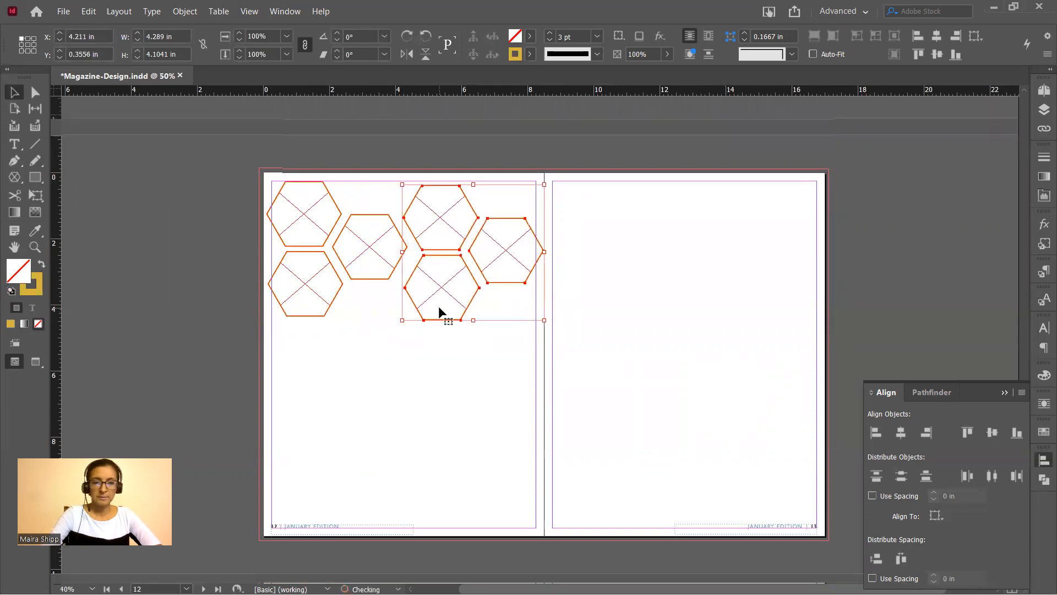
{"action": "key", "text": "Left"}
{"action": "key", "text": "Left"}
{"action": "key", "text": "Left"}
{"action": "key", "text": "Left"}
{"action": "key", "text": "Left"}
{"action": "key", "text": "Left"}
{"action": "key", "text": "Left"}
{"action": "key", "text": "Left"}
{"action": "key", "text": "Left"}
{"action": "key", "text": "Left"}
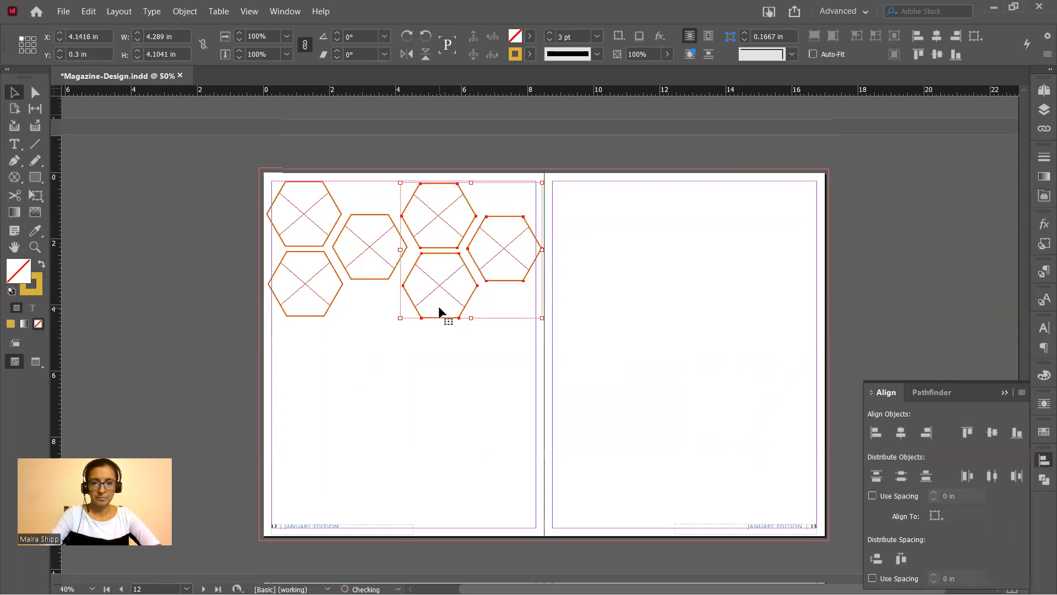
{"action": "key", "text": "Left"}
{"action": "key", "text": "Left"}
{"action": "key", "text": "Left"}
{"action": "key", "text": "Left"}
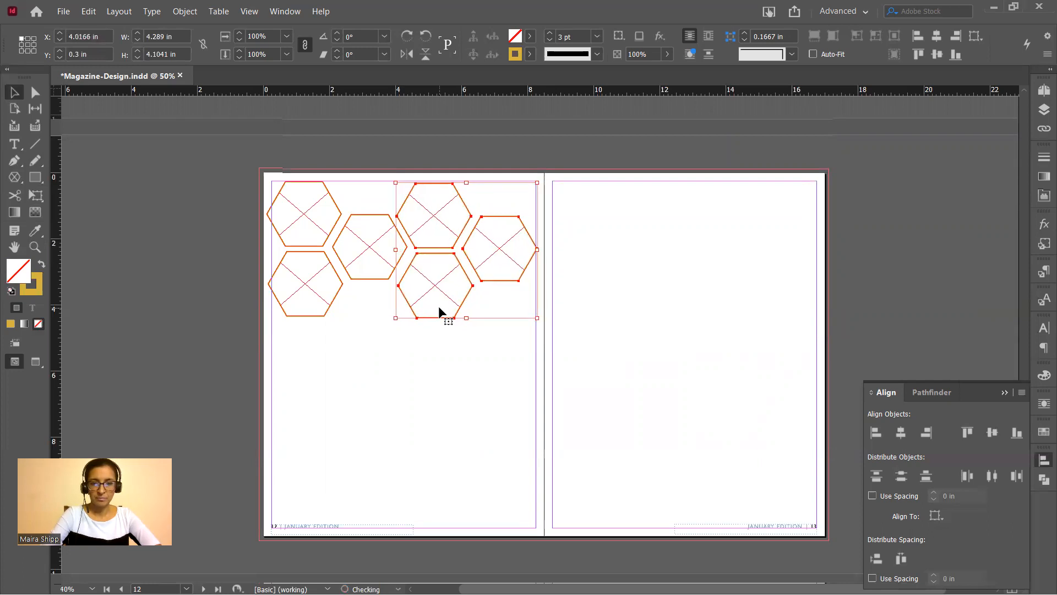
{"action": "key", "text": "Up"}
{"action": "key", "text": "Up"}
{"action": "key", "text": "Up"}
{"action": "key", "text": "Up"}
{"action": "key", "text": "Up"}
{"action": "key", "text": "Up"}
{"action": "key", "text": "Up"}
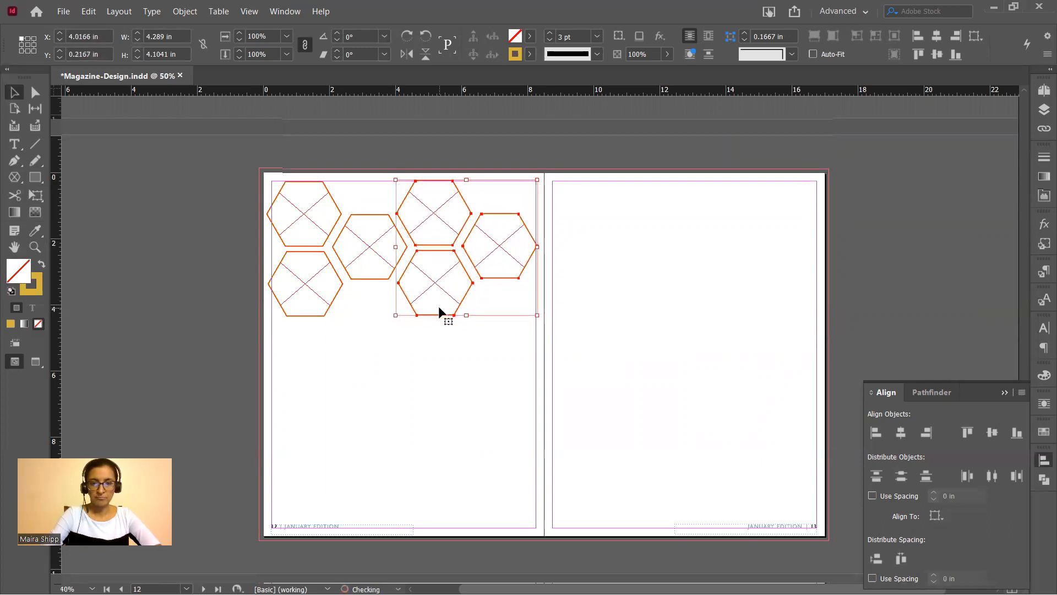
{"action": "left_click", "coordinate": [474, 349]}
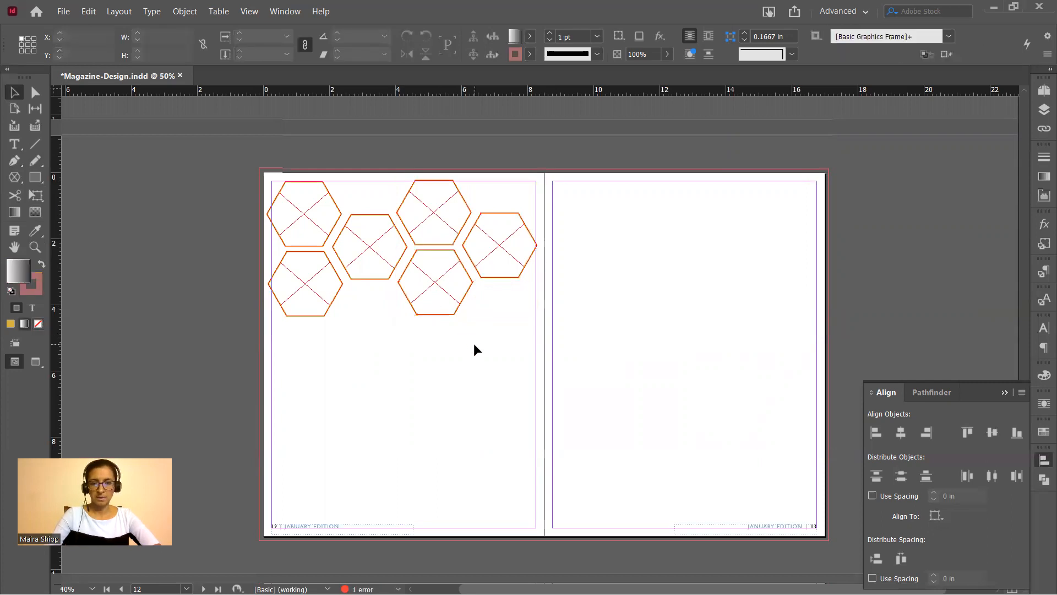
Group page 12's six hexagon frames, enlarge them together to about 10.14 by 5.12 in across the spine, and ungroup them.
{"action": "left_click_drag", "start_coordinate": [237, 160], "coordinate": [578, 335]}
{"action": "key", "text": "ctrl+g"}
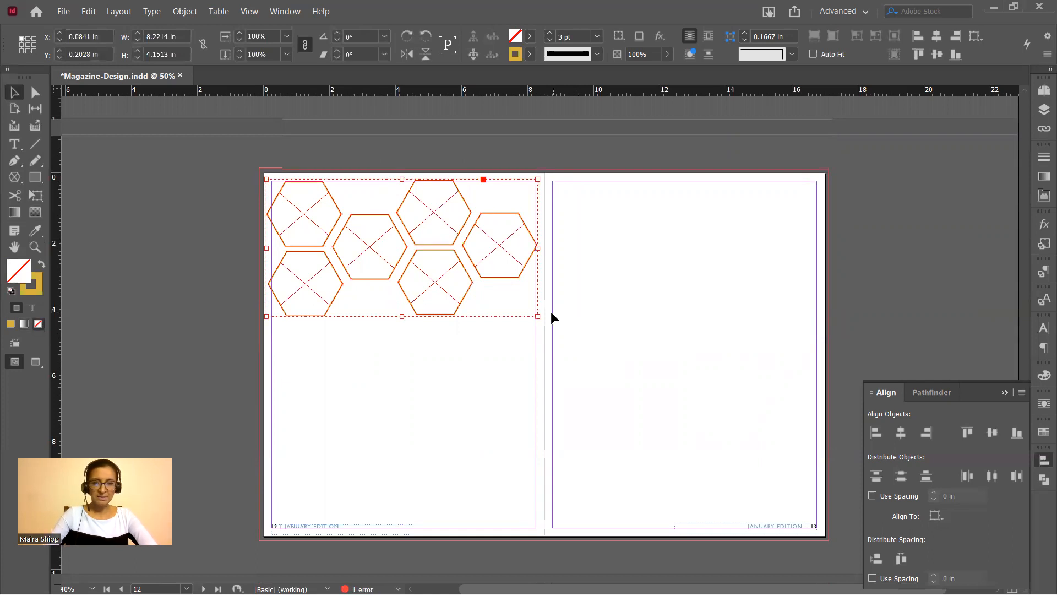
{"action": "left_click_drag", "start_coordinate": [537, 318], "coordinate": [601, 351]}
{"action": "left_click", "coordinate": [615, 384]}
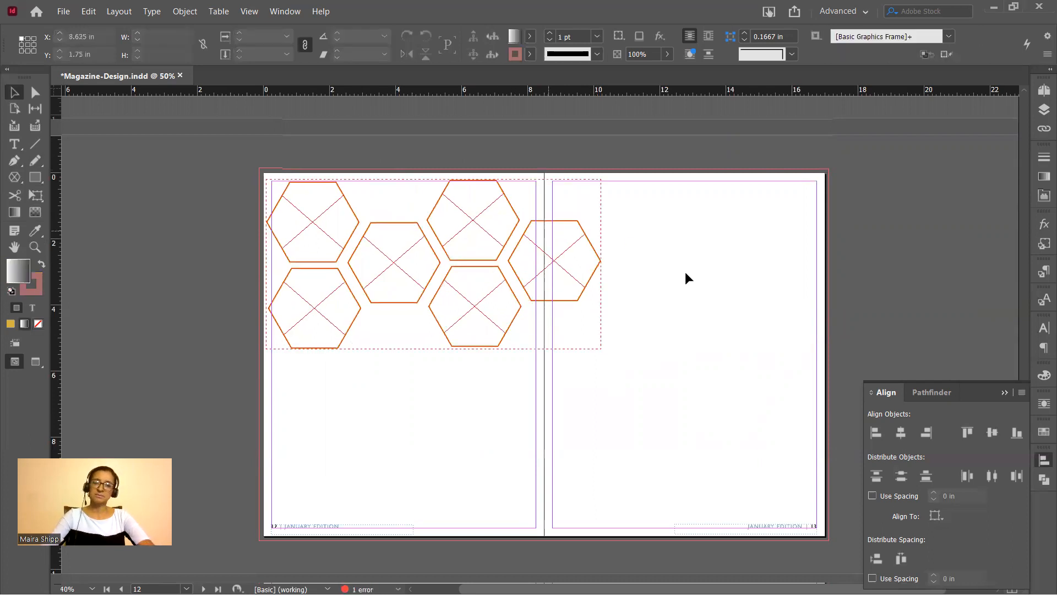
{"action": "left_click", "coordinate": [466, 306]}
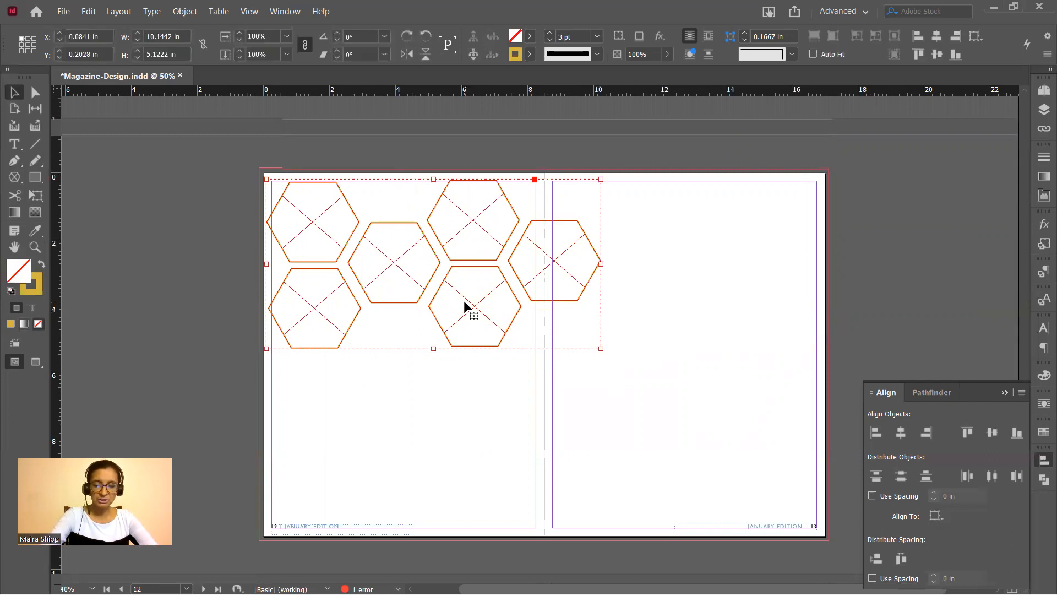
{"action": "left_click", "coordinate": [437, 406]}
Place the image pexels-photo-432793 into the hexagon frame in page 12's upper-left corner.
{"action": "left_click", "coordinate": [311, 221]}
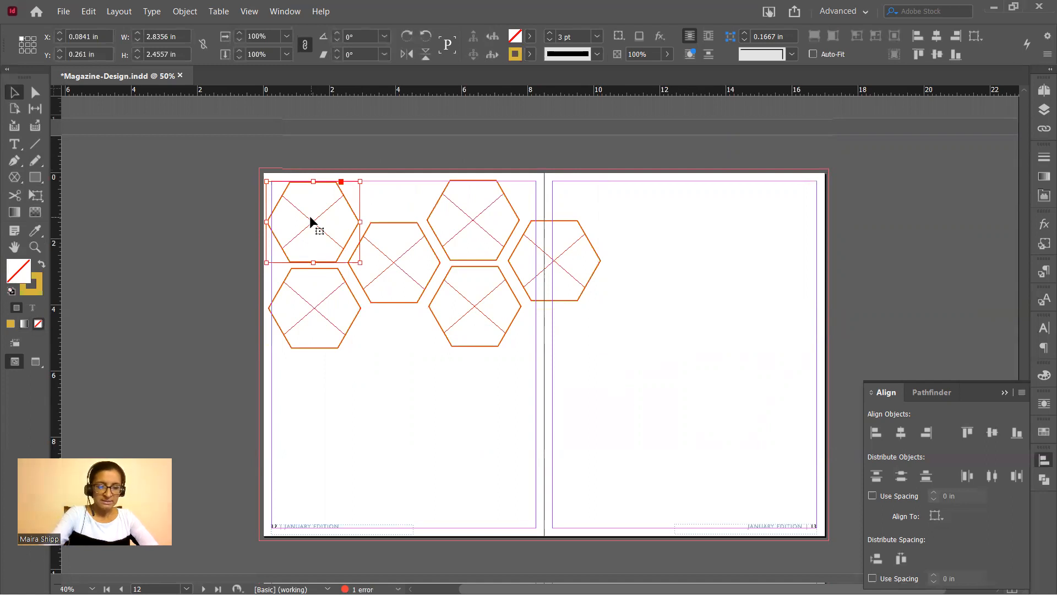
{"action": "key", "text": "ctrl+d"}
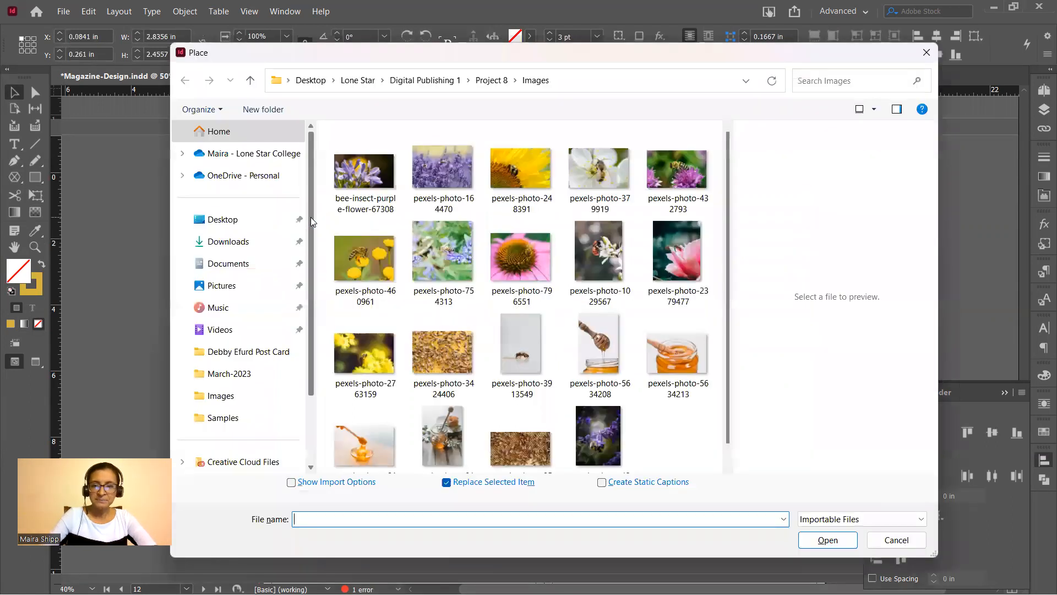
{"action": "left_click", "coordinate": [687, 186]}
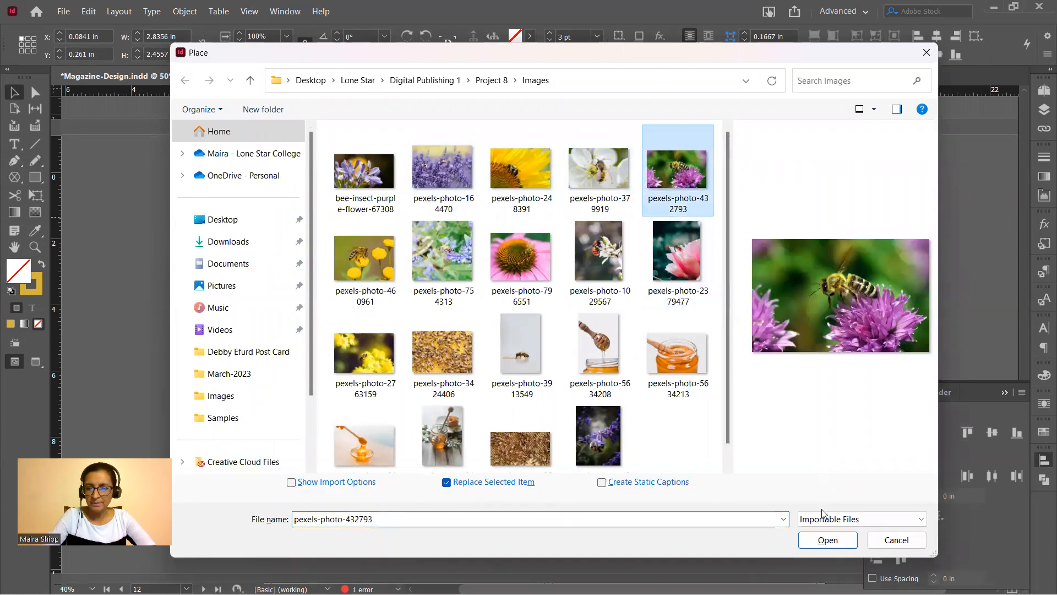
Place pexels-photo-432793 in the upper-left hexagon, scale the image to about 43%, and position the bee and flower inside the frame.
{"action": "left_click", "coordinate": [826, 538]}
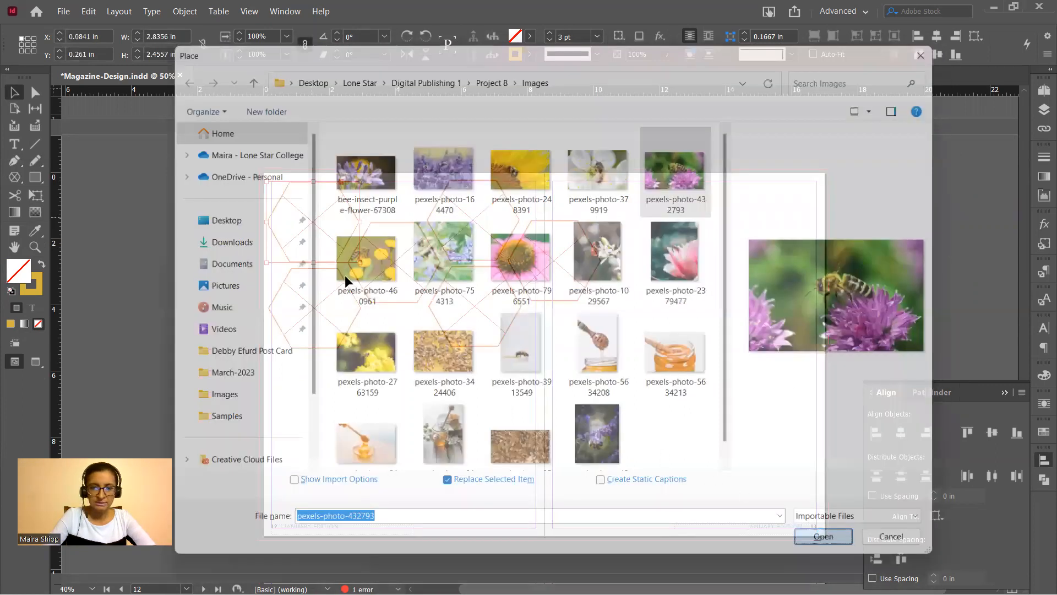
{"action": "left_click", "coordinate": [290, 223]}
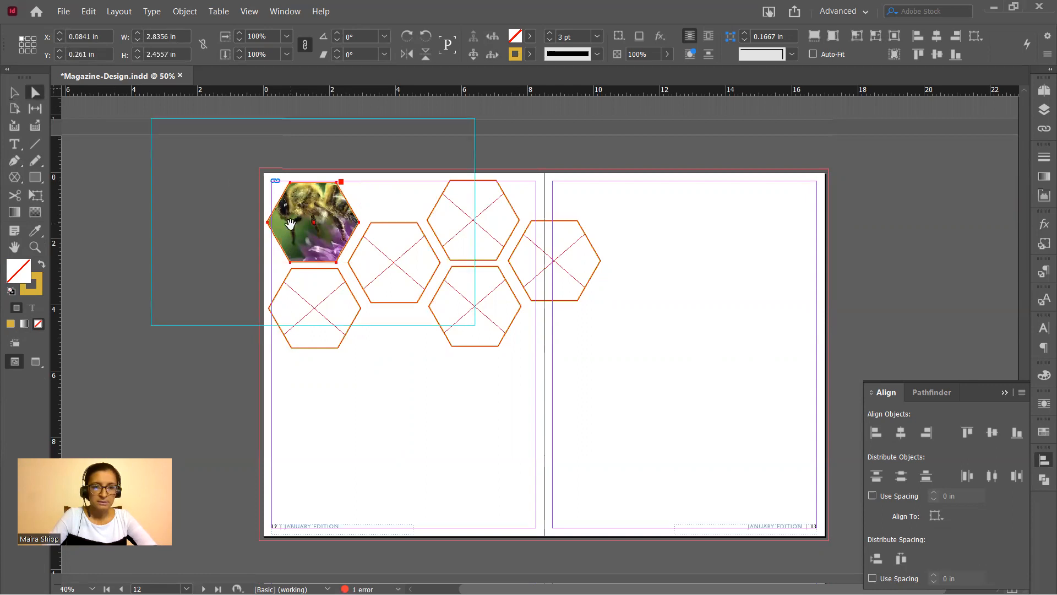
{"action": "left_click", "coordinate": [285, 210]}
{"action": "left_click_drag", "start_coordinate": [151, 119], "coordinate": [210, 158]}
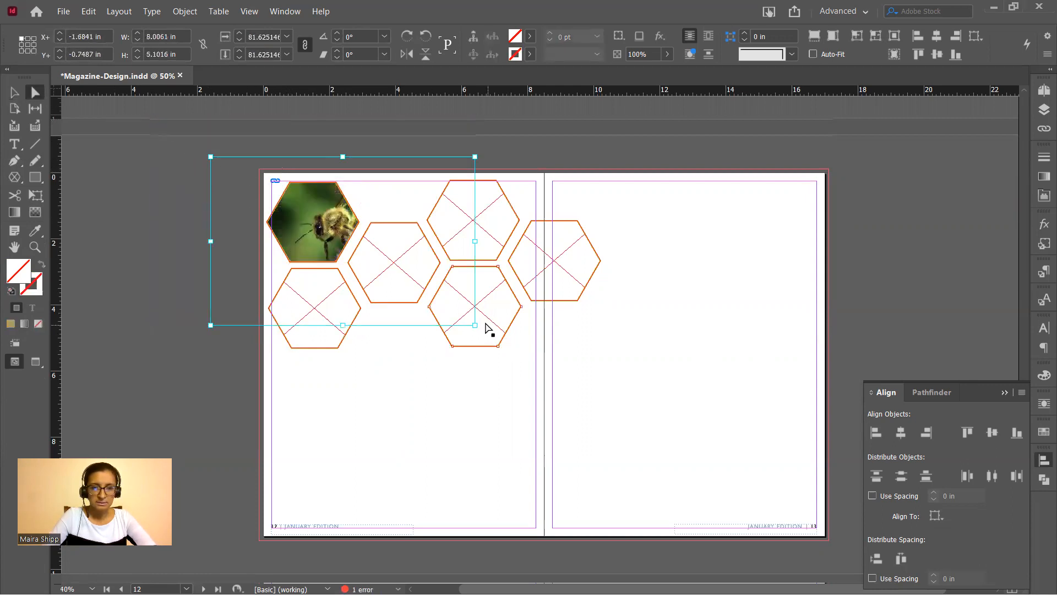
{"action": "left_click_drag", "start_coordinate": [474, 325], "coordinate": [409, 284]}
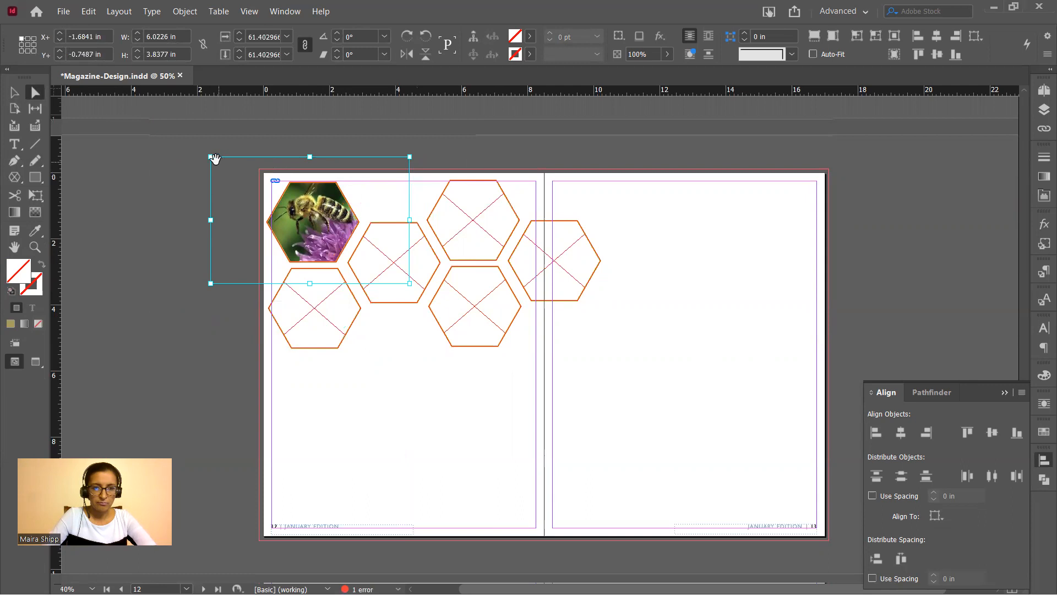
{"action": "left_click_drag", "start_coordinate": [210, 157], "coordinate": [259, 180]}
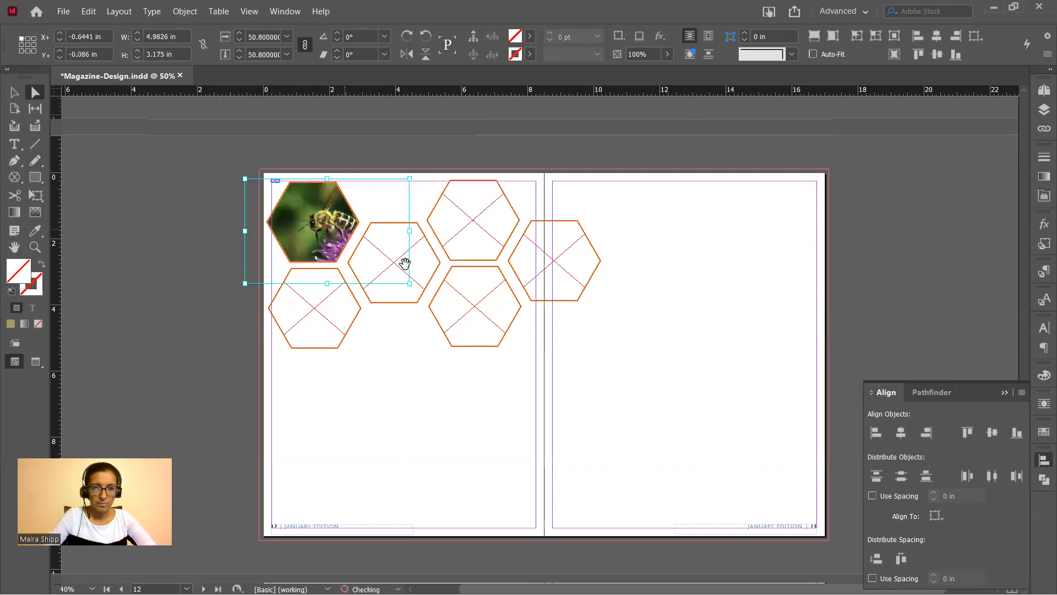
{"action": "left_click_drag", "start_coordinate": [409, 283], "coordinate": [347, 246]}
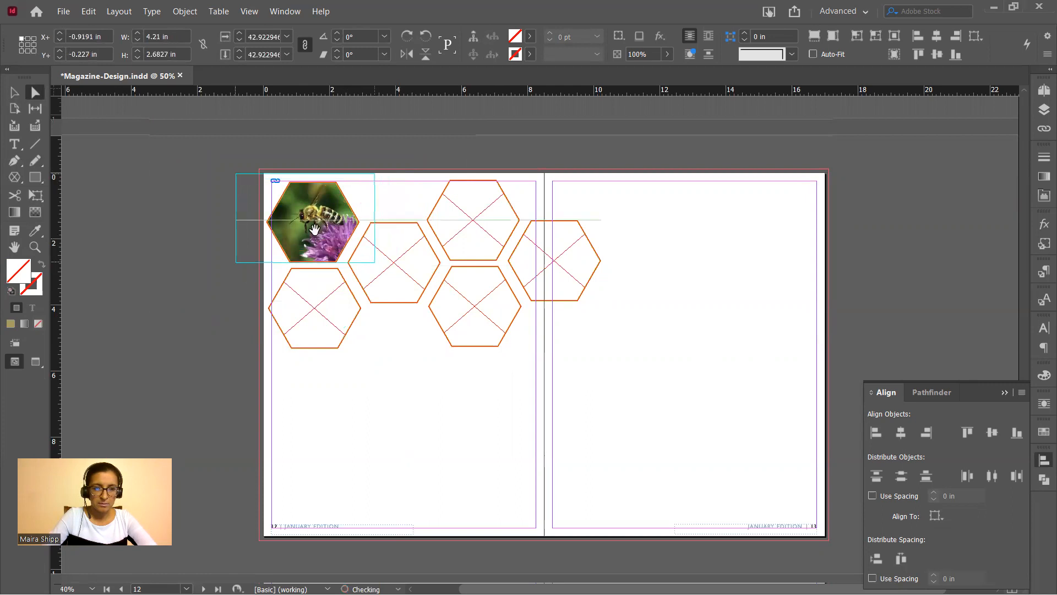
Place pexels-photo-1029567 in the hexagon below the first bee photo and scale the image to about 64% within its frame.
{"action": "left_click", "coordinate": [300, 320]}
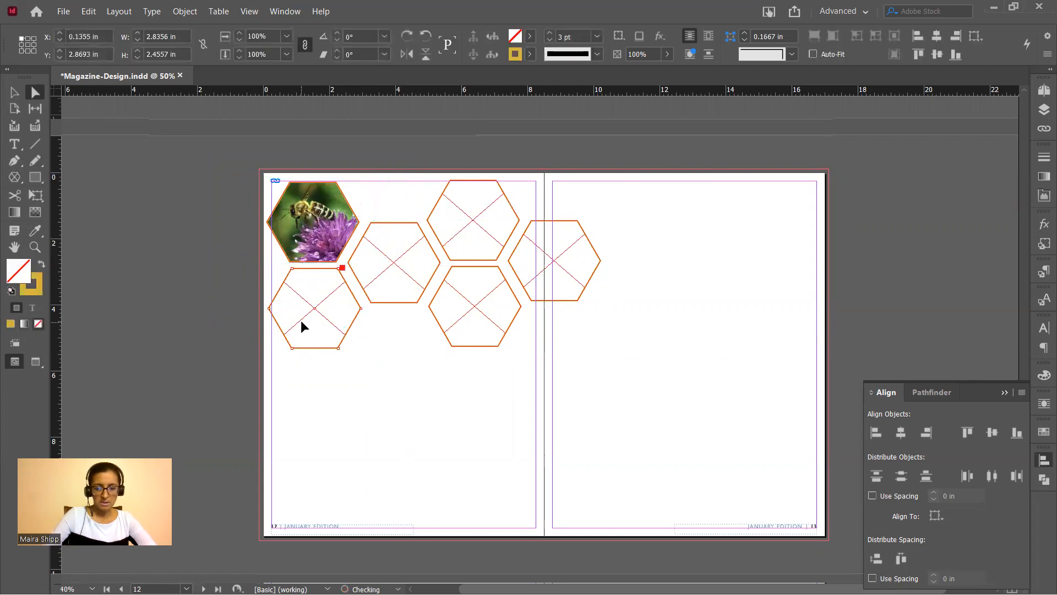
{"action": "key", "text": "ctrl+d"}
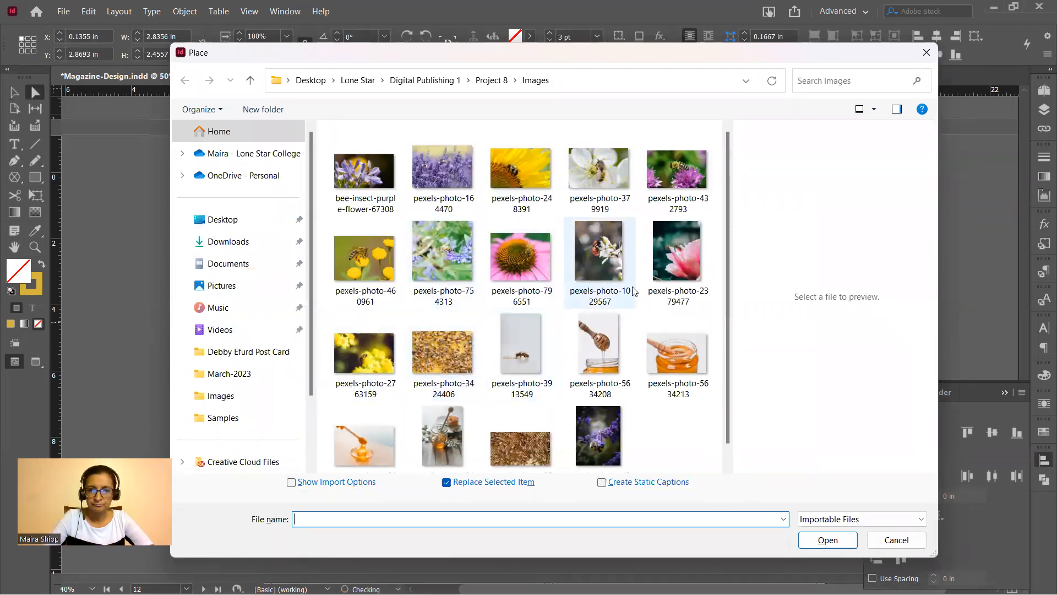
{"action": "left_click", "coordinate": [599, 251]}
{"action": "left_click", "coordinate": [842, 543]}
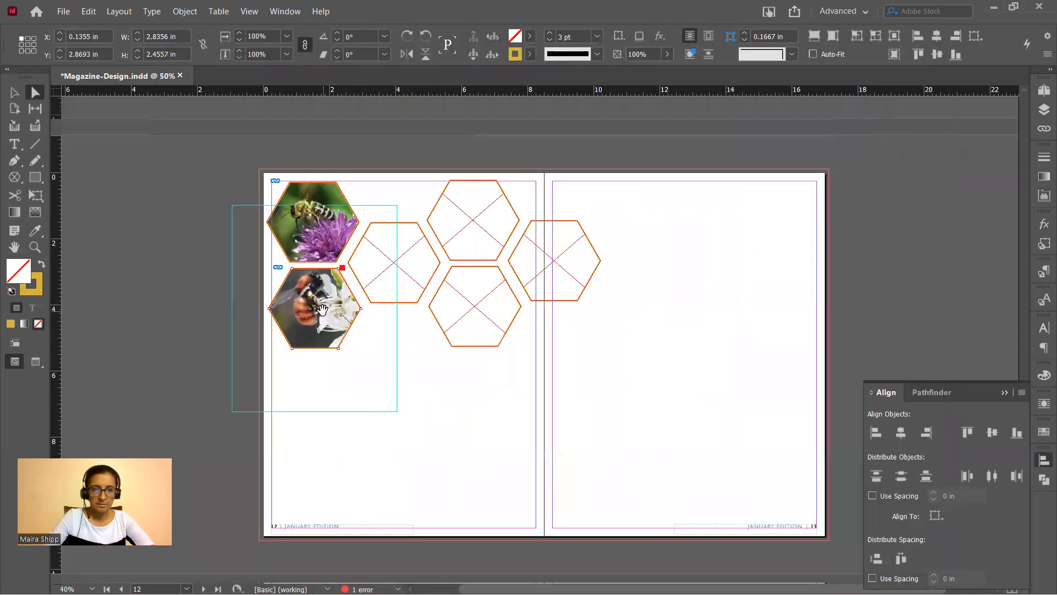
{"action": "left_click_drag", "start_coordinate": [231, 205], "coordinate": [271, 247]}
{"action": "left_click_drag", "start_coordinate": [396, 412], "coordinate": [368, 374]}
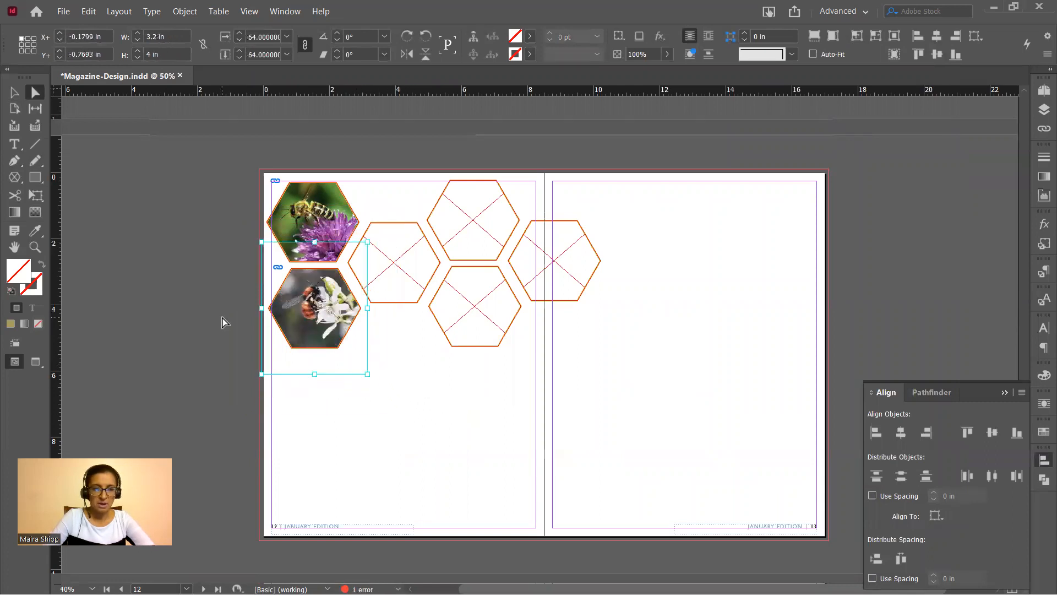
{"action": "left_click", "coordinate": [223, 321]}
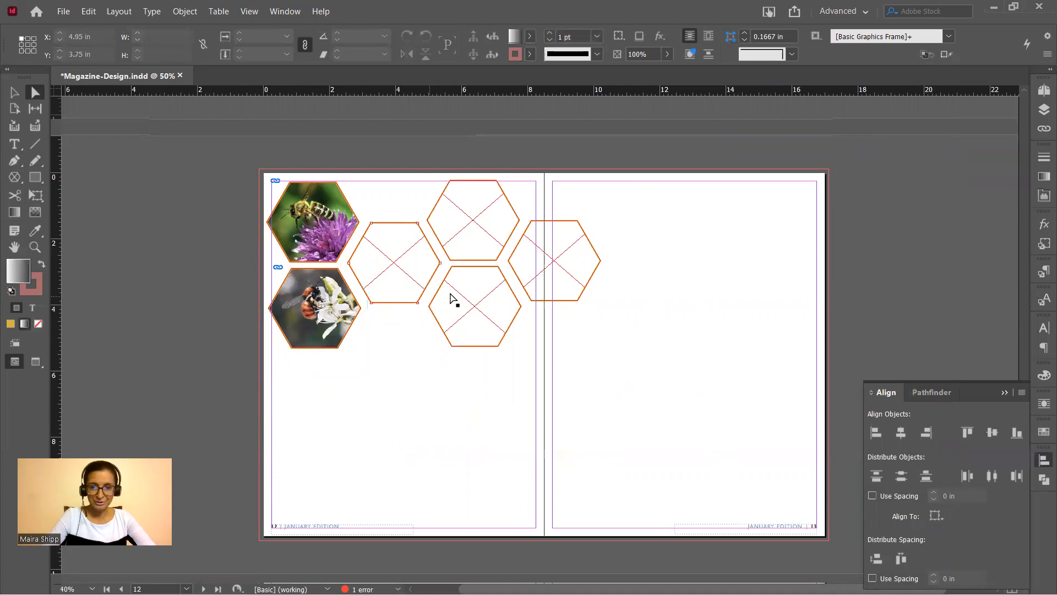
Place the honey jar image pexels-photo-8140790 in the empty hexagon at the top of the third column.
{"action": "left_click", "coordinate": [482, 234]}
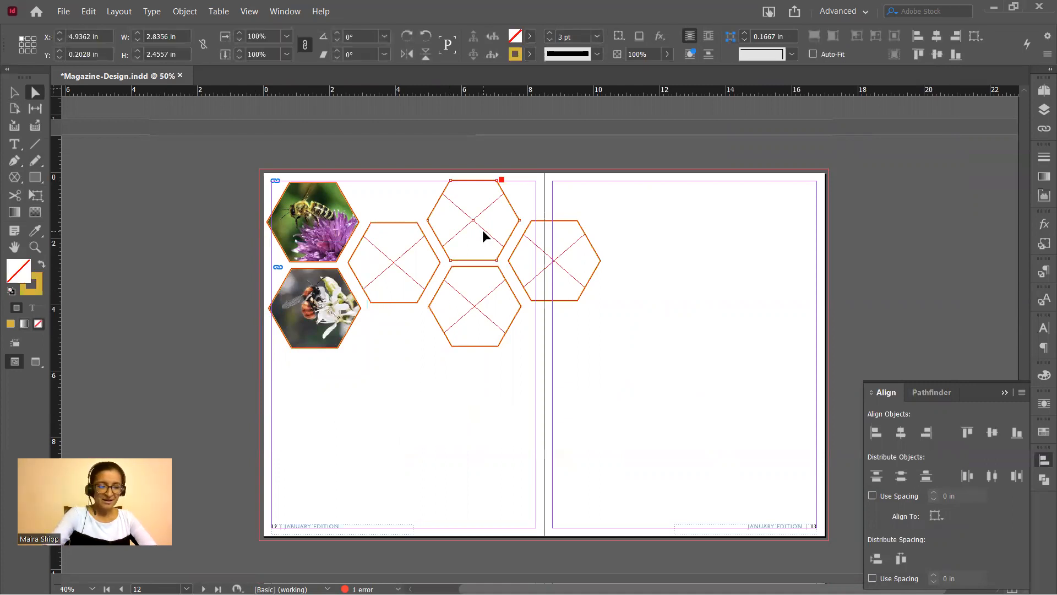
{"action": "key", "text": "ctrl+d"}
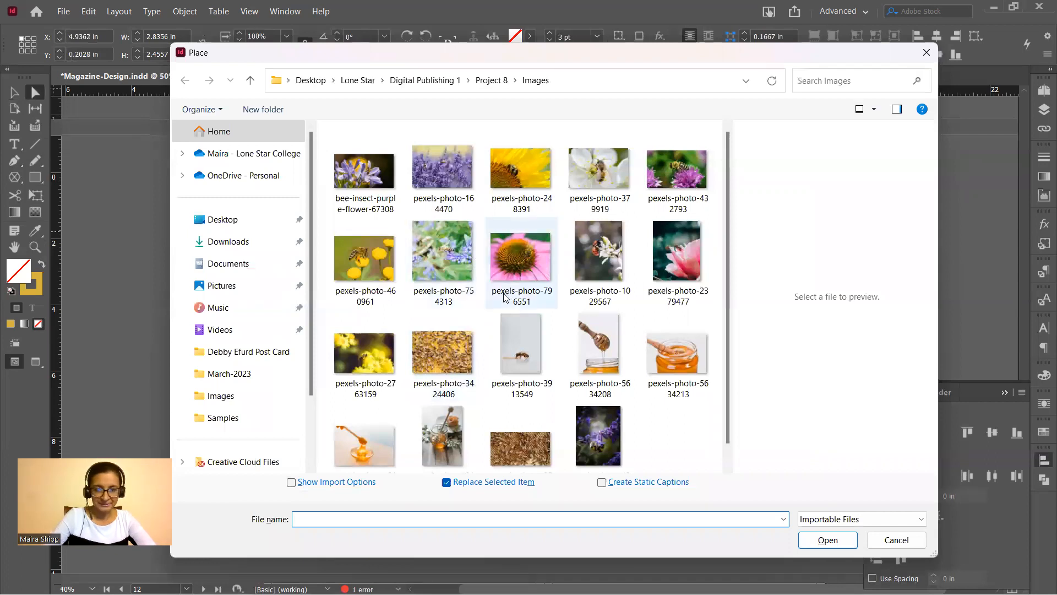
{"action": "left_click", "coordinate": [447, 425]}
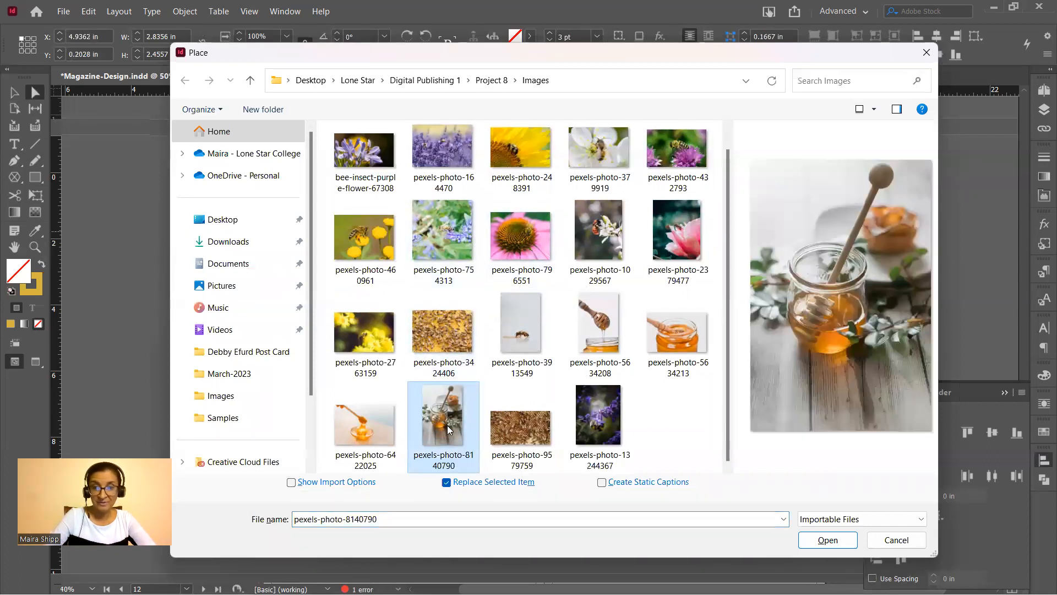
{"action": "left_click", "coordinate": [837, 539]}
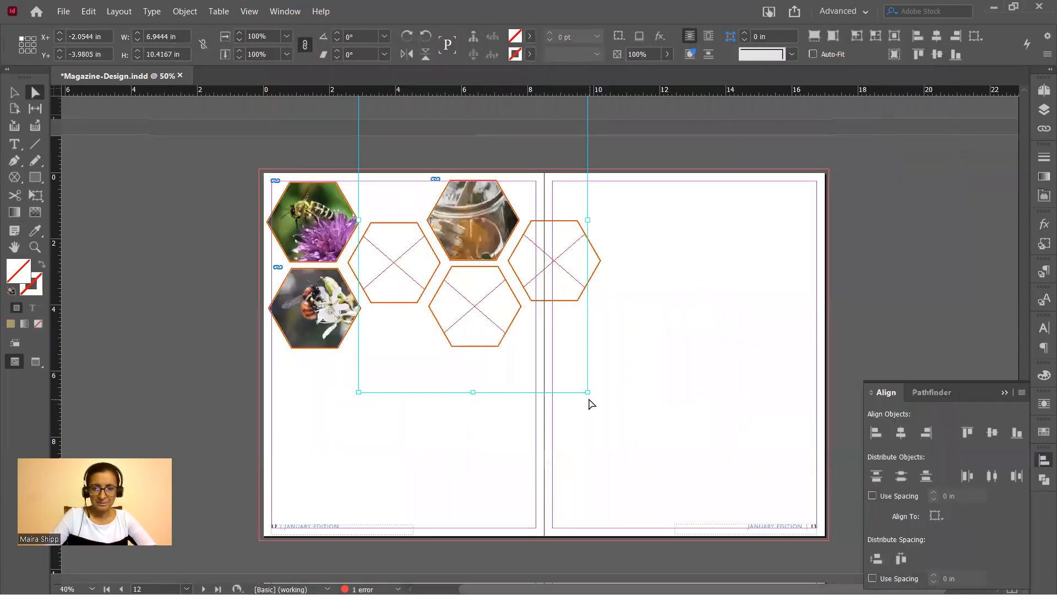
Scale the honey jar image to about 42.5% and reposition it so the jar and dipper sit inside the hexagon.
{"action": "left_click_drag", "start_coordinate": [588, 390], "coordinate": [527, 301]}
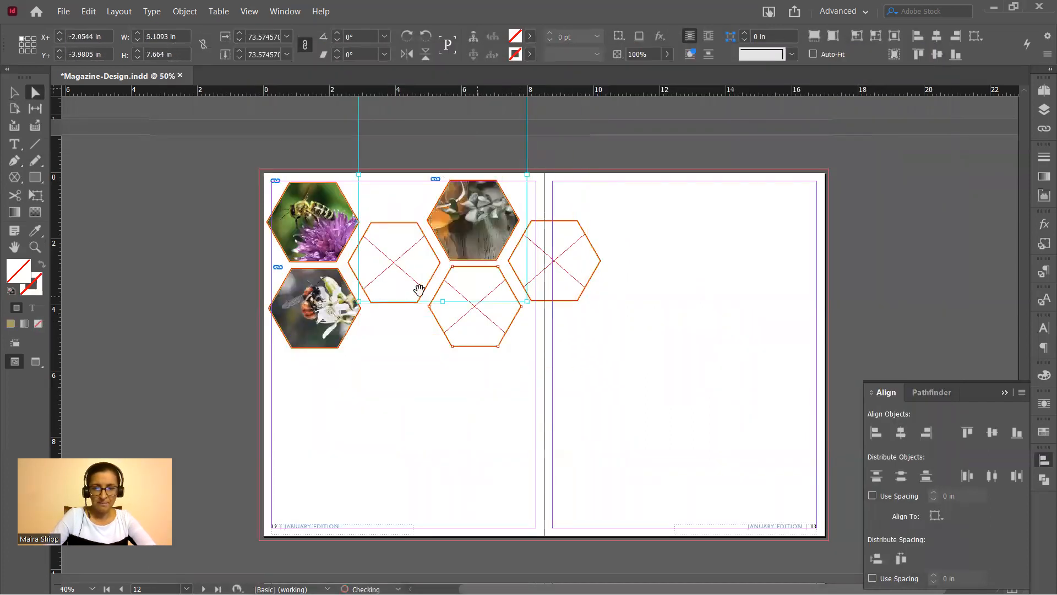
{"action": "left_click_drag", "start_coordinate": [359, 299], "coordinate": [404, 234]}
{"action": "left_click_drag", "start_coordinate": [491, 223], "coordinate": [490, 284]}
{"action": "left_click_drag", "start_coordinate": [404, 107], "coordinate": [424, 139]}
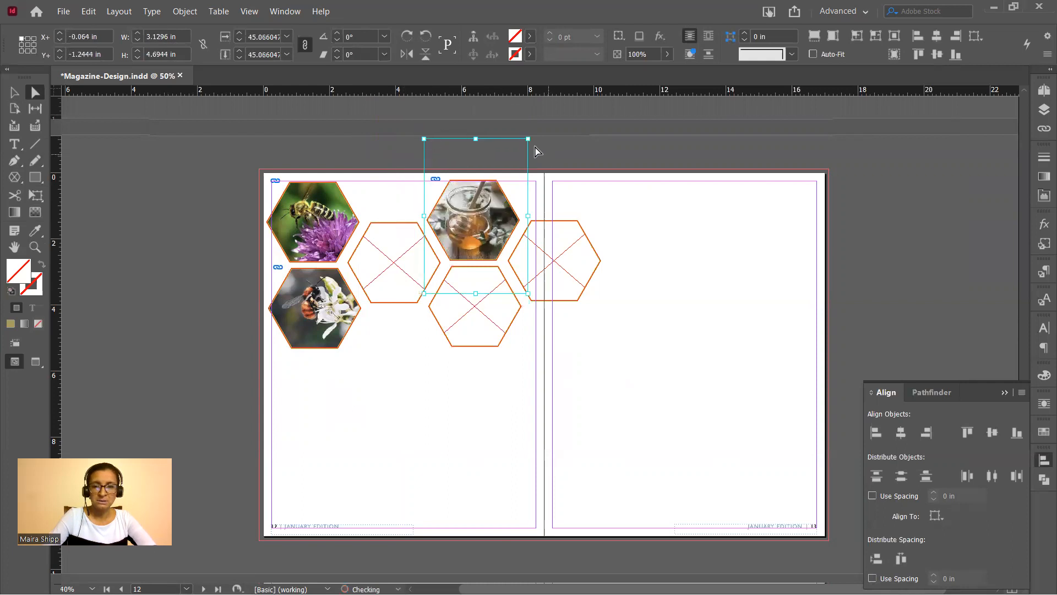
{"action": "left_click_drag", "start_coordinate": [528, 139], "coordinate": [522, 147]}
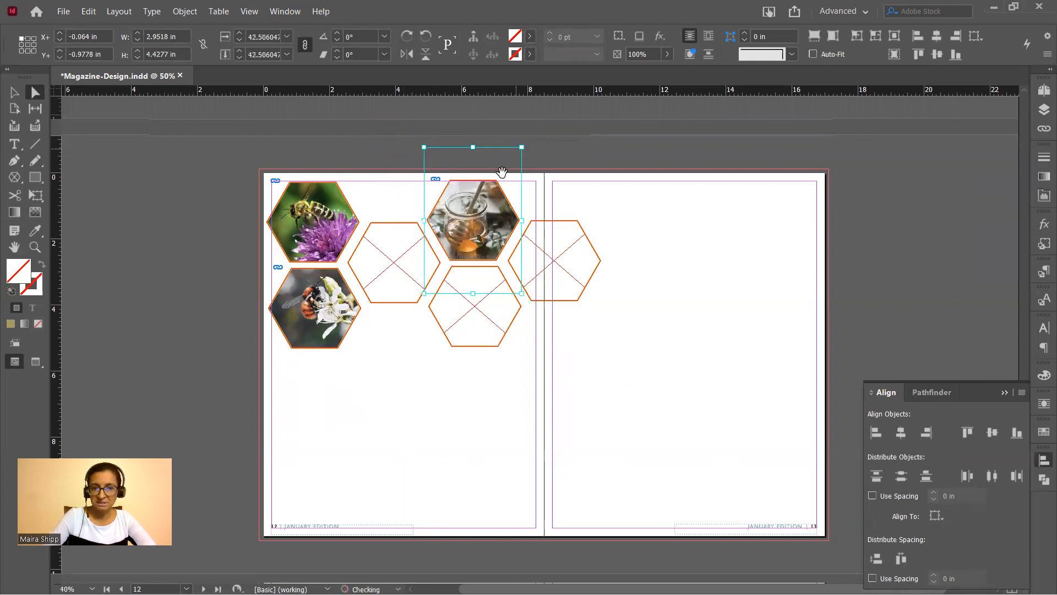
{"action": "left_click_drag", "start_coordinate": [479, 207], "coordinate": [479, 214]}
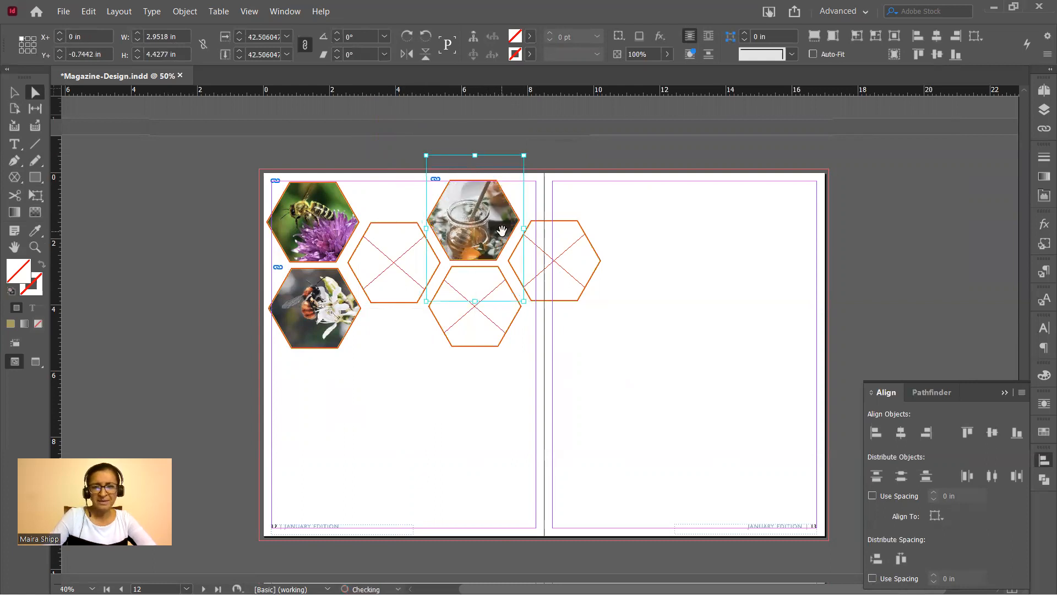
{"action": "left_click", "coordinate": [374, 365]}
Place pexels-photo-13244367 in the hexagon that straddles the spine of the spread.
{"action": "left_click", "coordinate": [497, 324]}
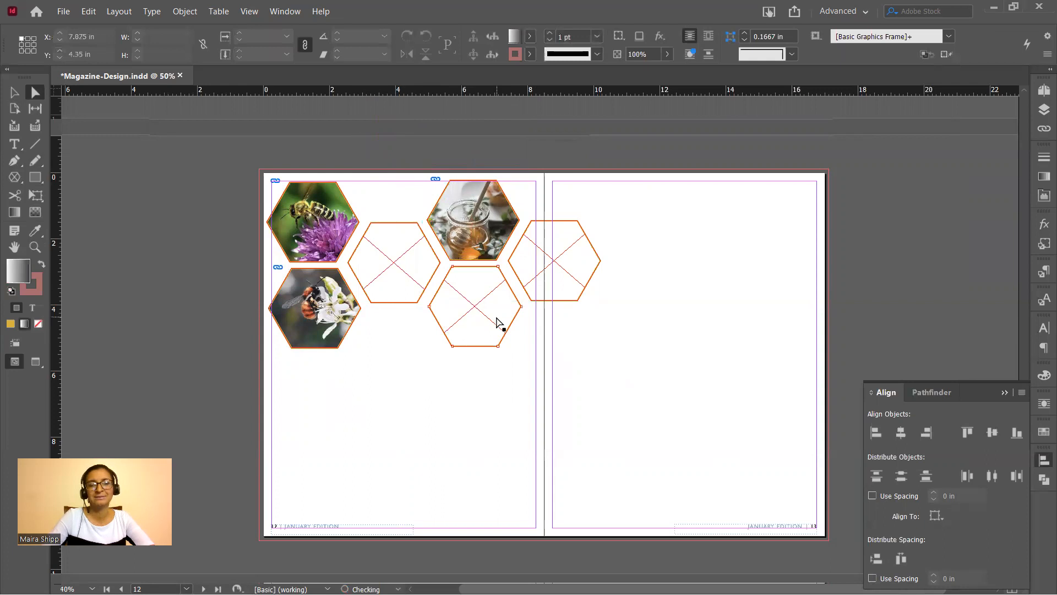
{"action": "left_click", "coordinate": [567, 278]}
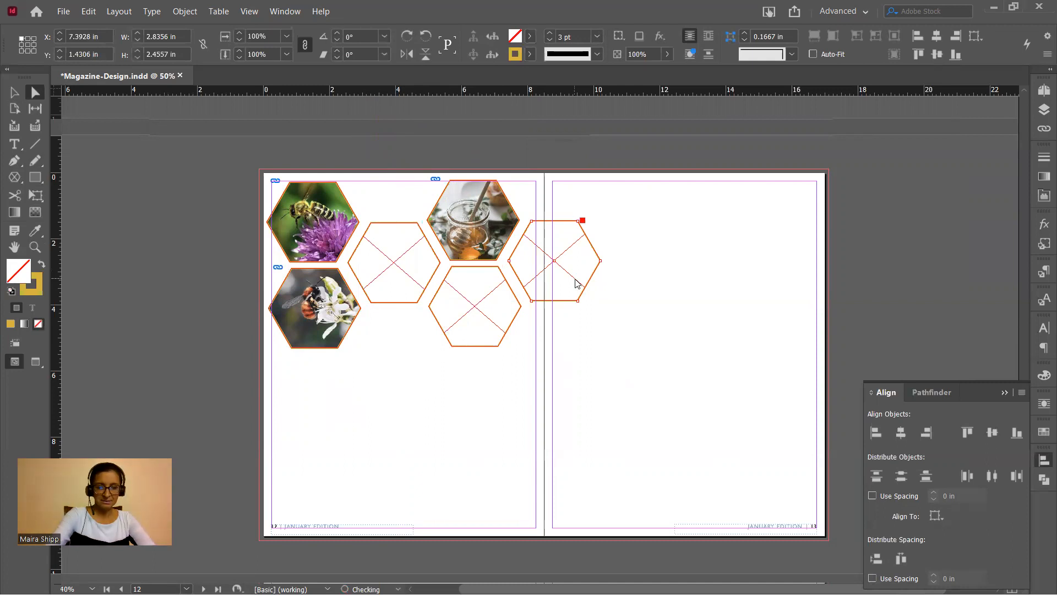
{"action": "key", "text": "ctrl+d"}
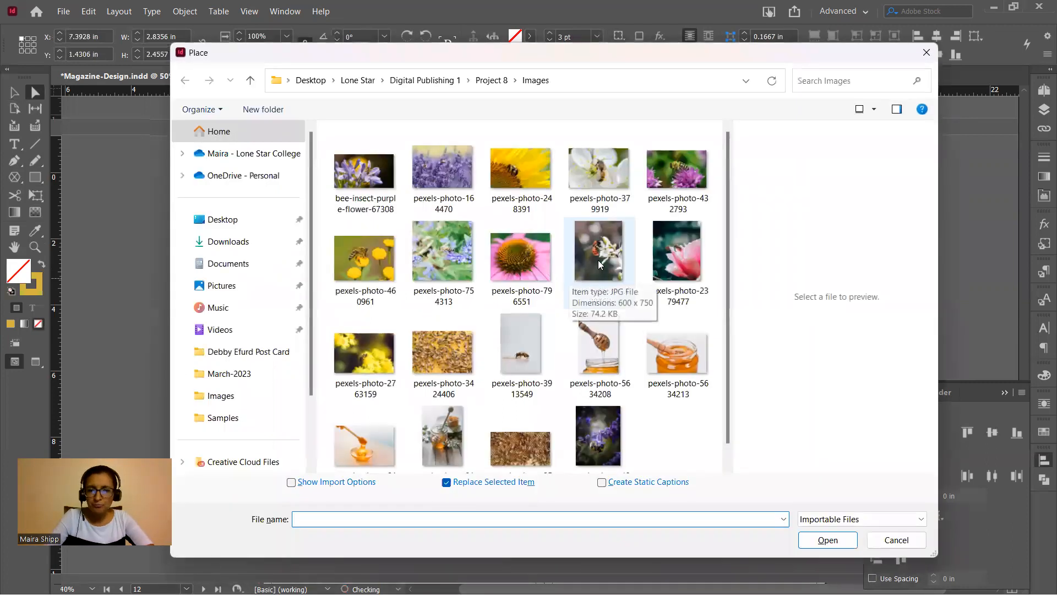
{"action": "left_click", "coordinate": [610, 446]}
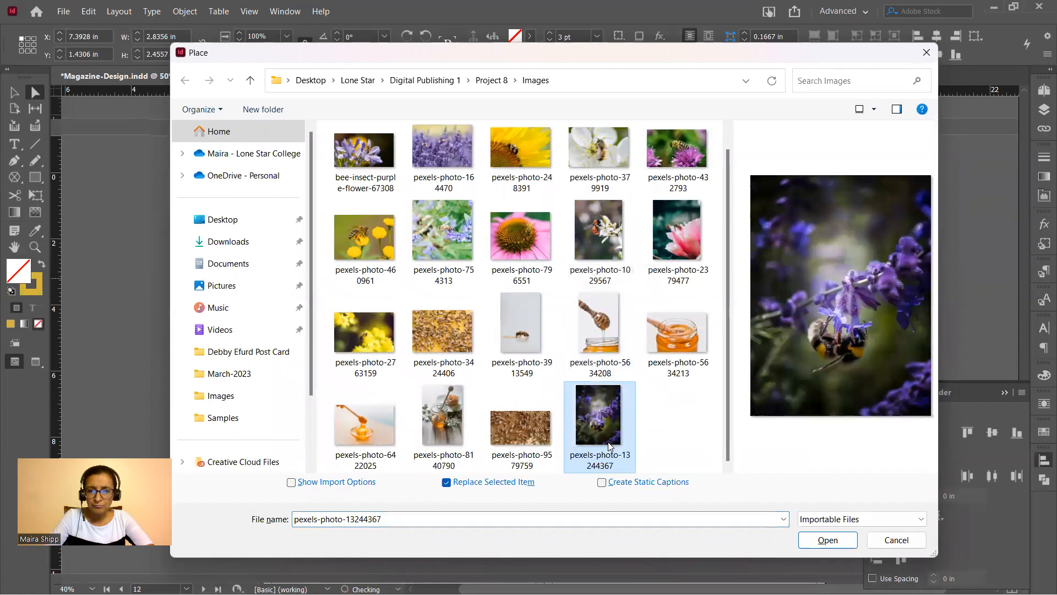
{"action": "left_click", "coordinate": [813, 537]}
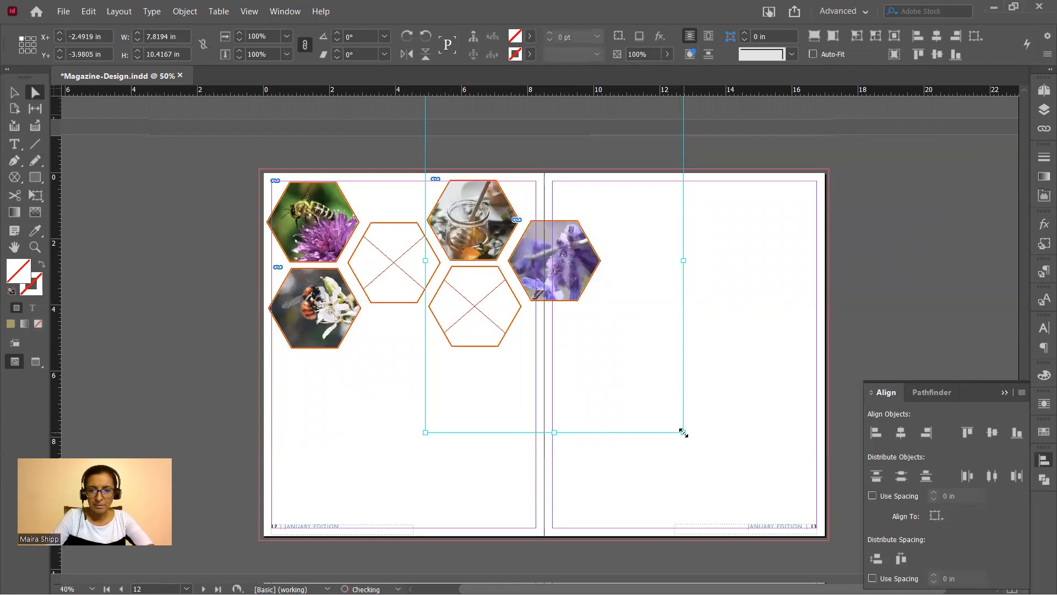
Scale the purple flower image to about 38% and reposition it so the bee is centred in the spine hexagon.
{"action": "left_click_drag", "start_coordinate": [684, 432], "coordinate": [628, 321]}
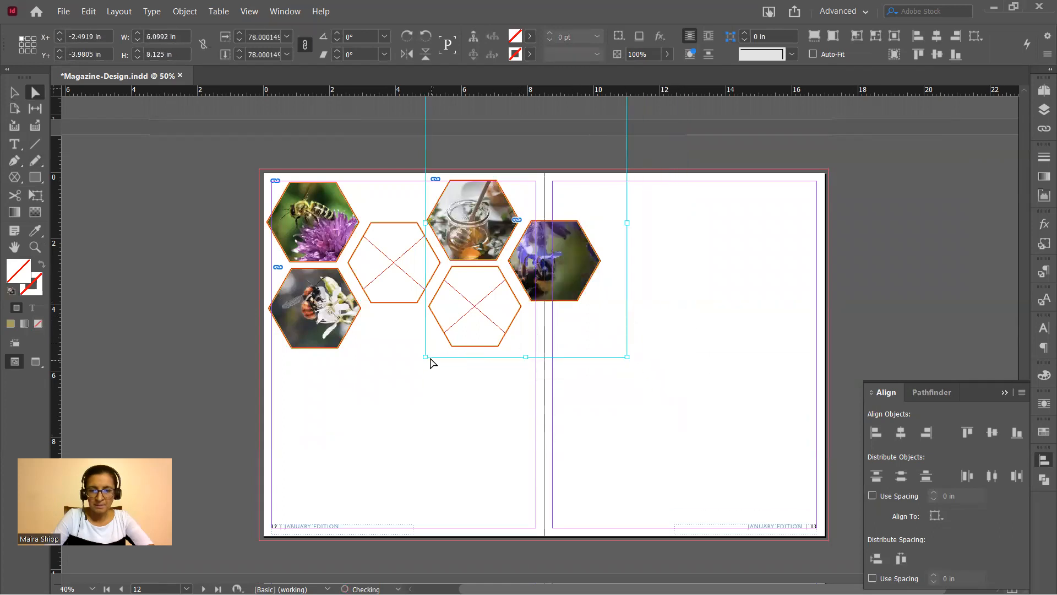
{"action": "left_click_drag", "start_coordinate": [424, 355], "coordinate": [498, 314]}
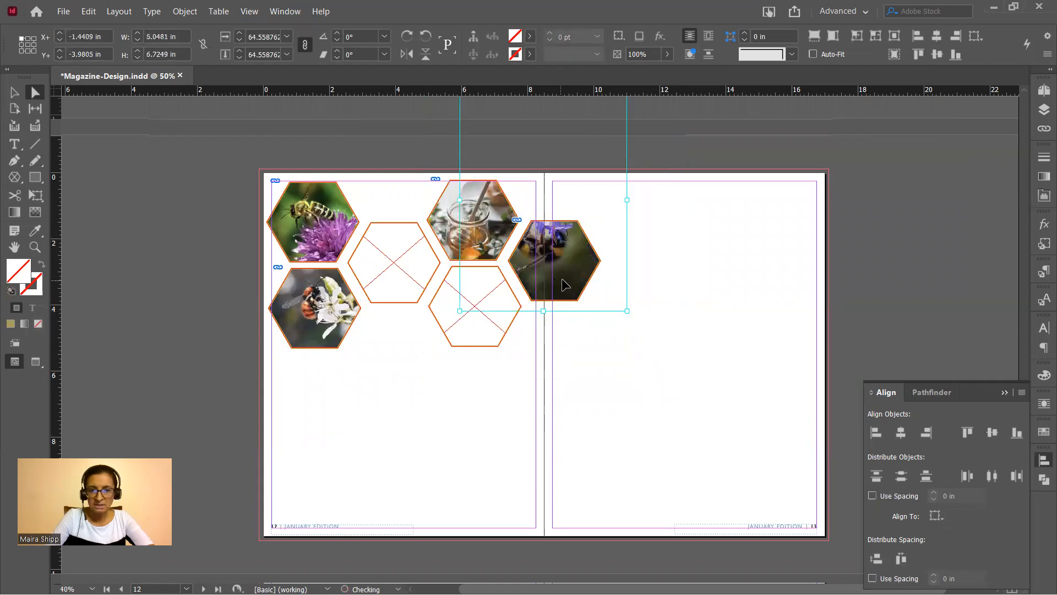
{"action": "left_click_drag", "start_coordinate": [565, 284], "coordinate": [579, 309]}
{"action": "left_click_drag", "start_coordinate": [475, 118], "coordinate": [507, 160]}
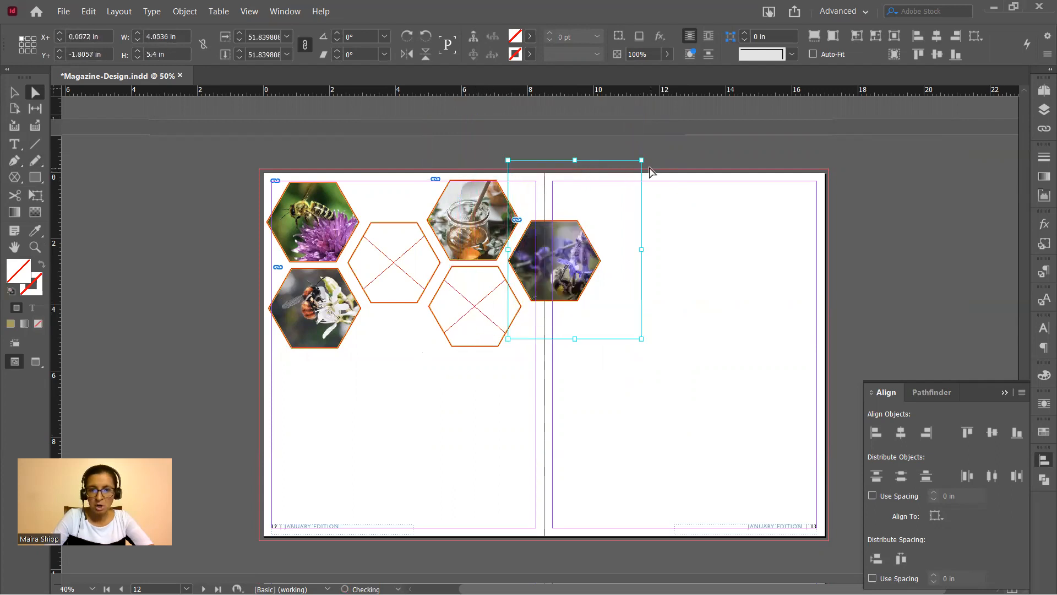
{"action": "left_click_drag", "start_coordinate": [643, 162], "coordinate": [583, 209]}
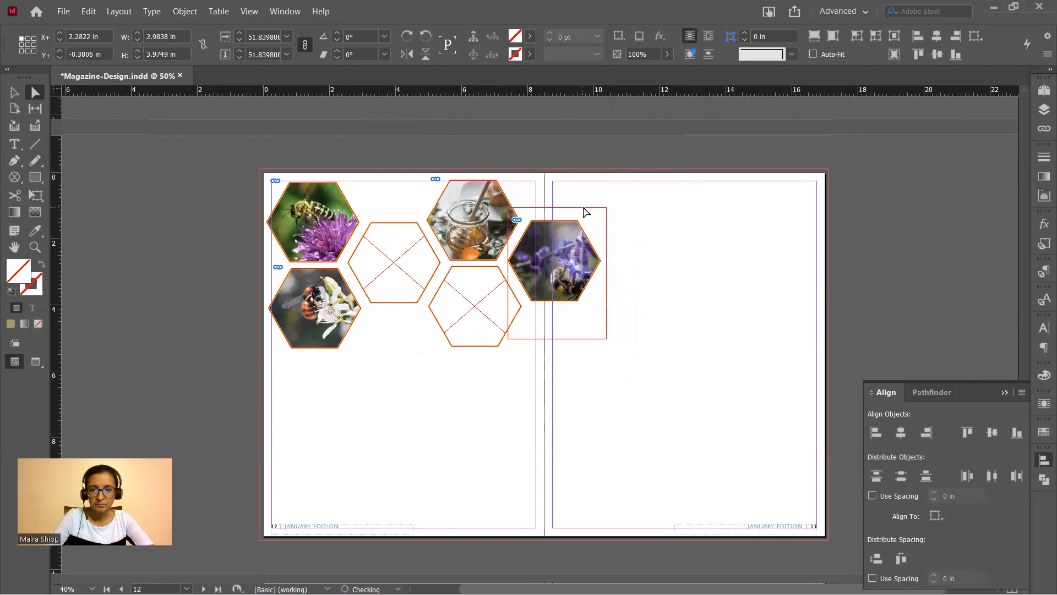
{"action": "left_click_drag", "start_coordinate": [569, 266], "coordinate": [575, 233]}
{"action": "left_click_drag", "start_coordinate": [567, 278], "coordinate": [560, 284]}
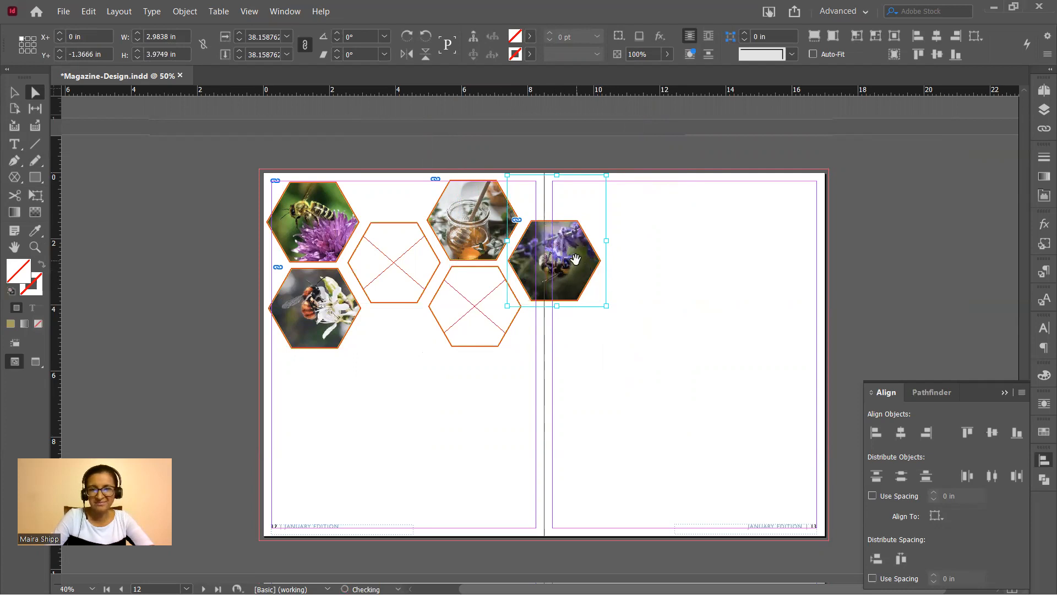
{"action": "left_click", "coordinate": [507, 395]}
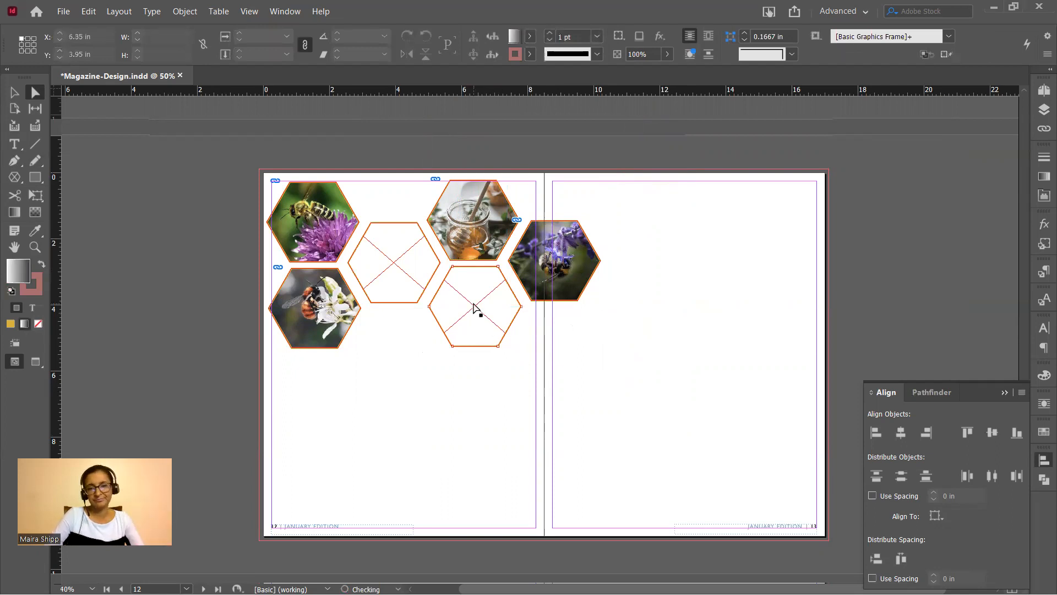
Place the white blossom image pexels-photo-379919 in the empty hexagon below the honey jar.
{"action": "left_click", "coordinate": [474, 307]}
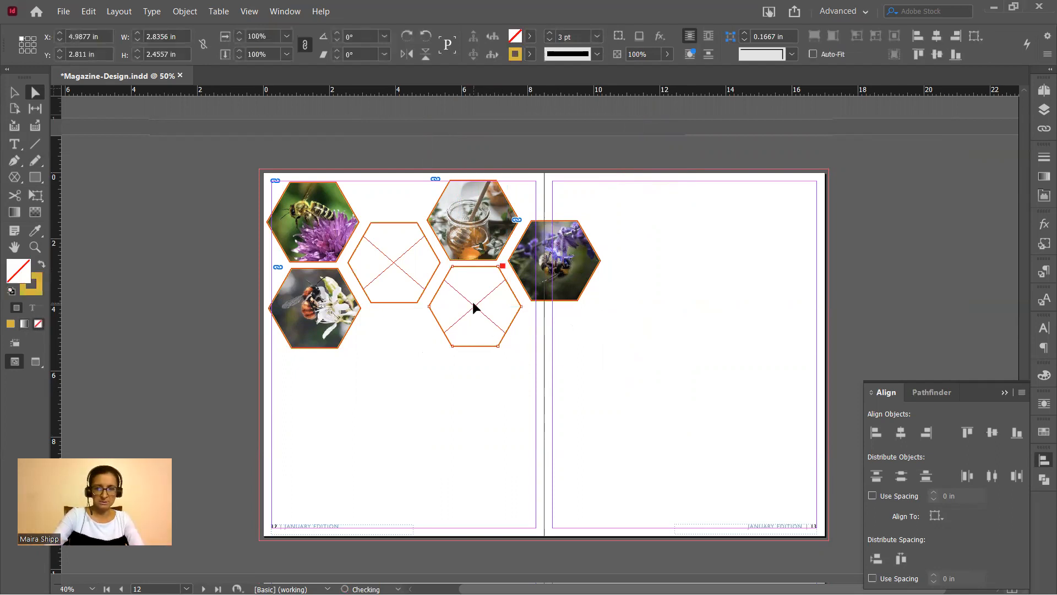
{"action": "key", "text": "ctrl+d"}
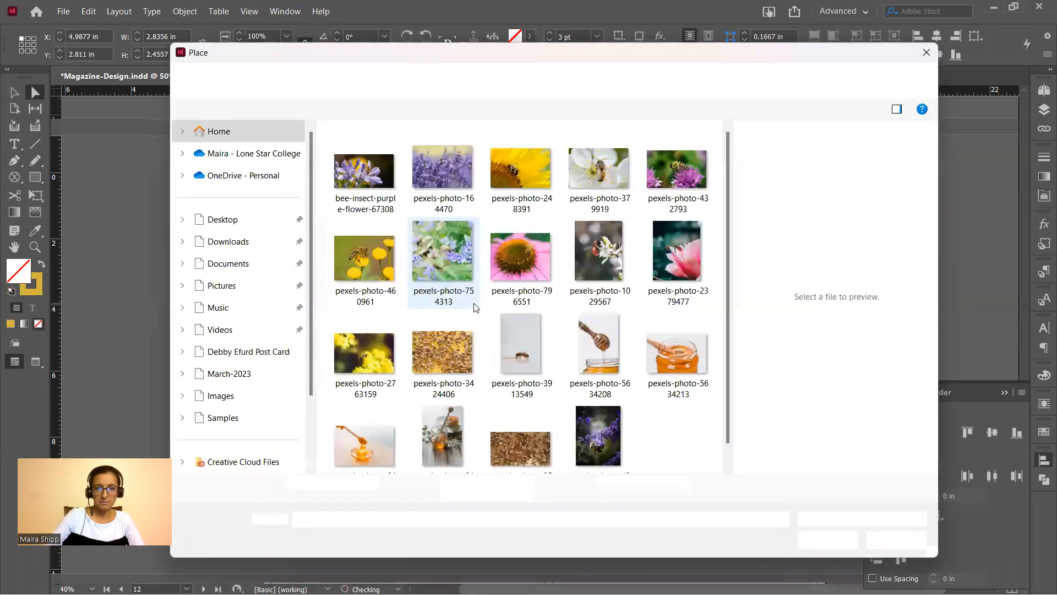
{"action": "left_click", "coordinate": [448, 257]}
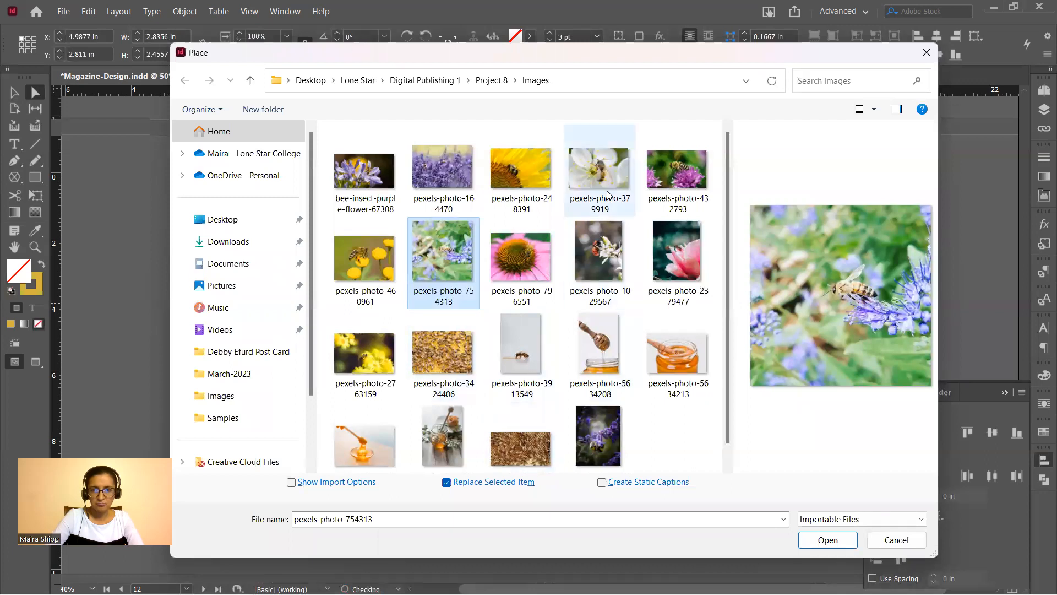
{"action": "left_click", "coordinate": [604, 170]}
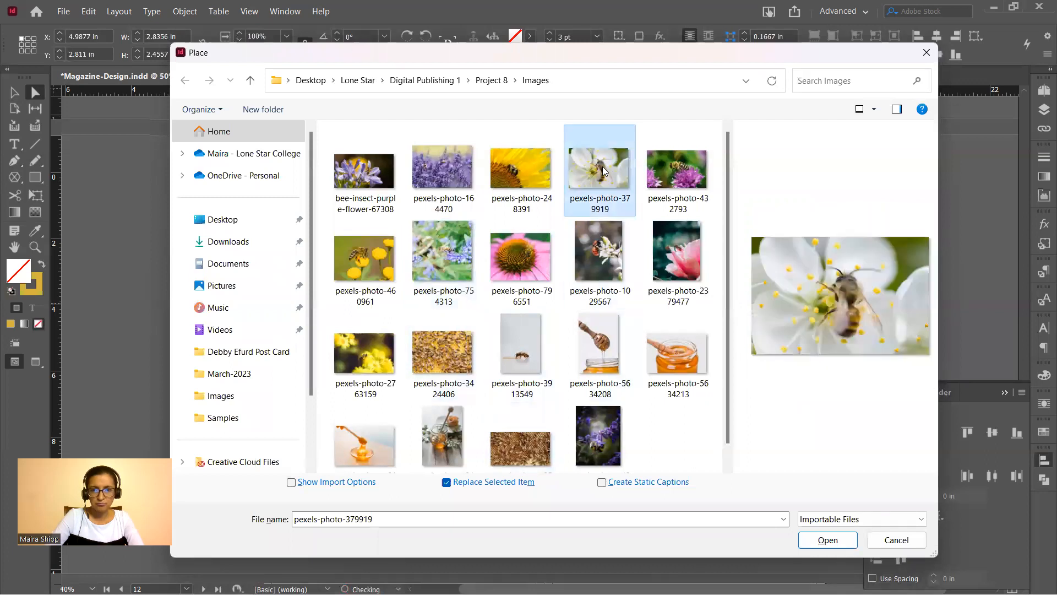
{"action": "left_click", "coordinate": [828, 539]}
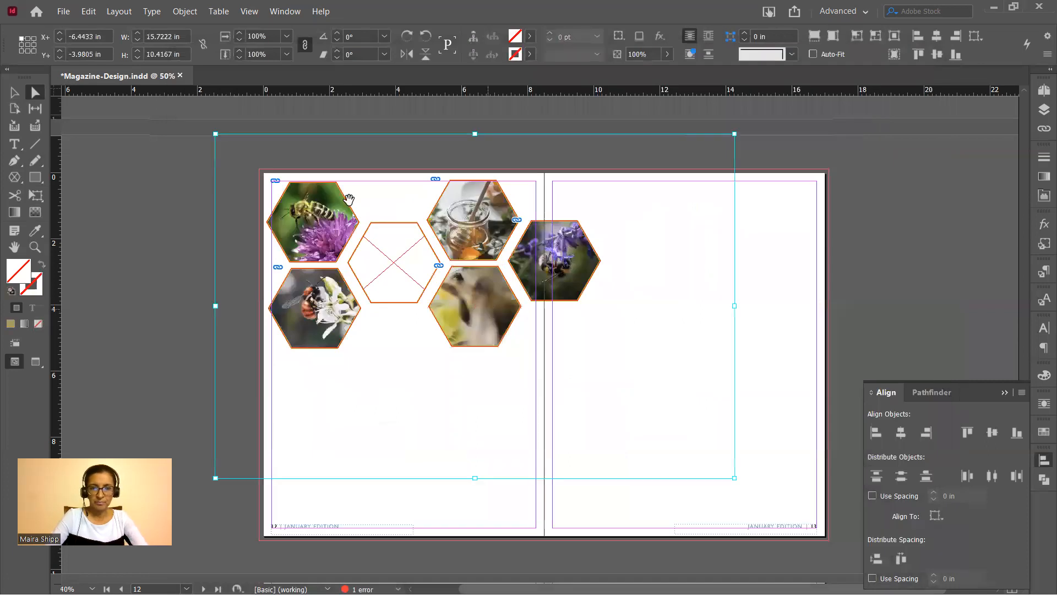
Scale the white blossom image to about 25.6% and position it so the bee is centred in its hexagon, then preview the spread.
{"action": "left_click_drag", "start_coordinate": [214, 133], "coordinate": [406, 260]}
{"action": "left_click_drag", "start_coordinate": [735, 478], "coordinate": [539, 348]}
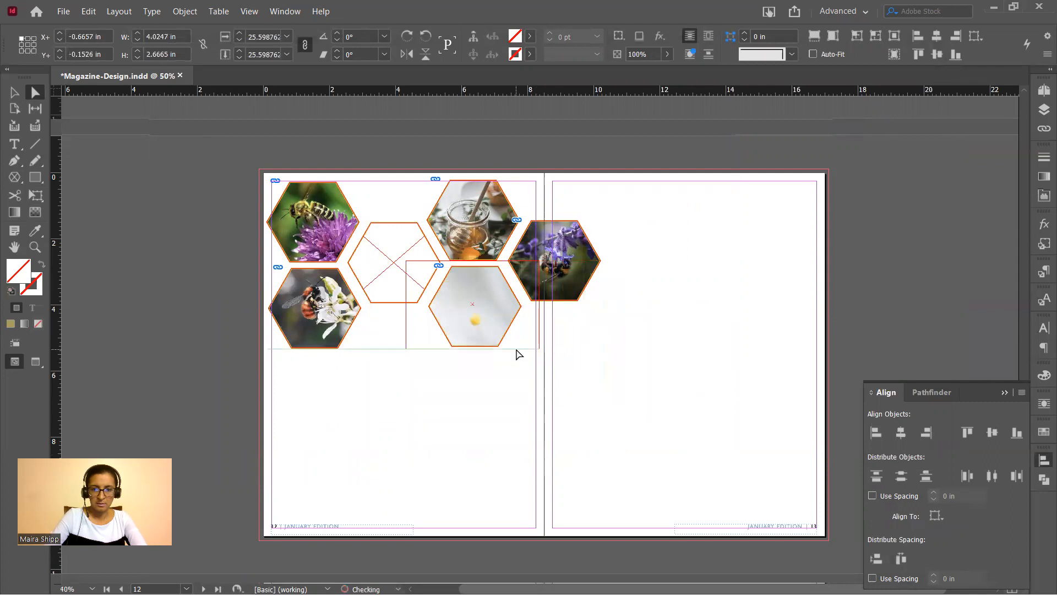
{"action": "left_click", "coordinate": [507, 391]}
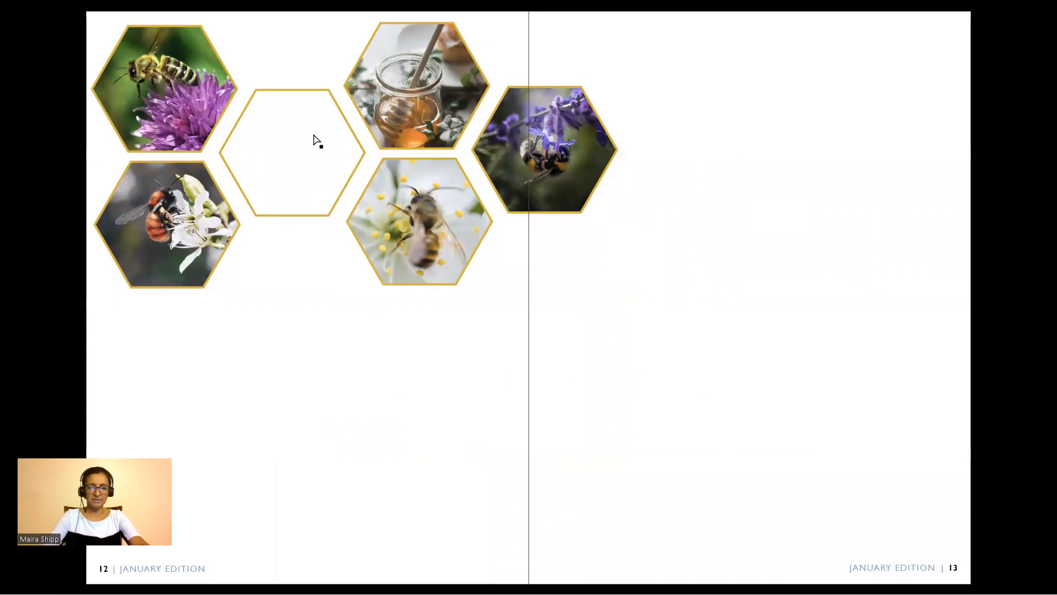
{"action": "key", "text": "Escape"}
Duplicate the empty hexagon frame directly above the spine hexagon, overlapping the page's upper edge, nudge it into line and preview the spread.
{"action": "left_click", "coordinate": [14, 93]}
{"action": "left_click", "coordinate": [405, 253]}
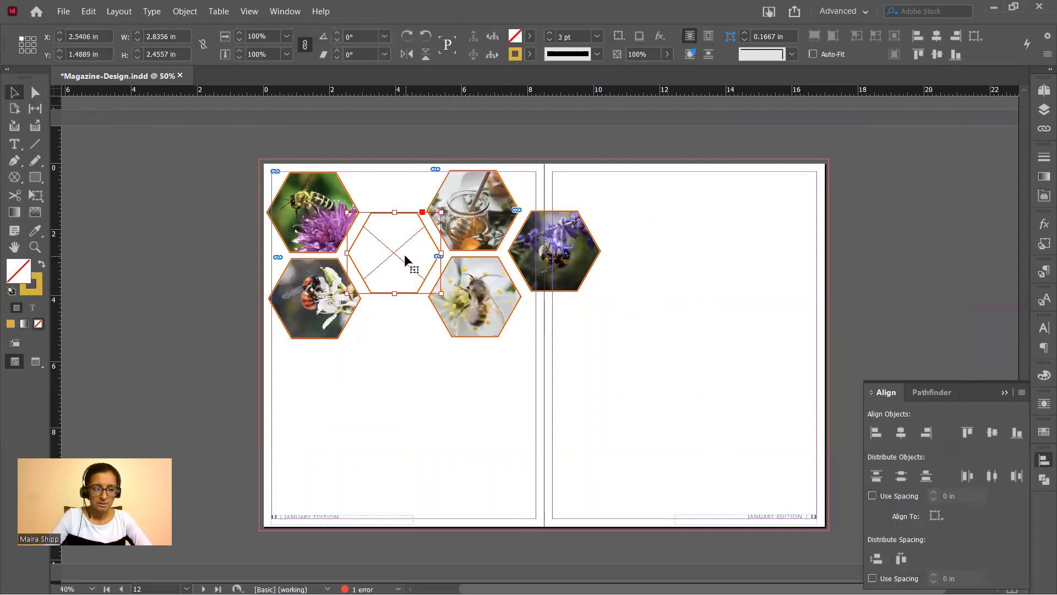
{"action": "left_click_drag", "start_coordinate": [396, 255], "coordinate": [562, 166]}
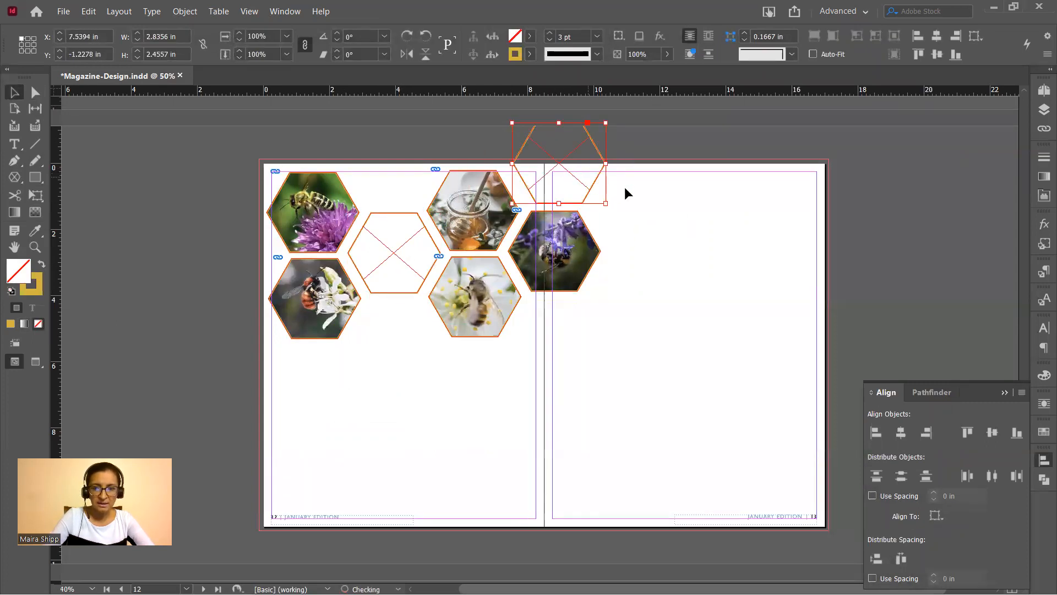
{"action": "key", "text": "Left"}
{"action": "key", "text": "Left"}
{"action": "key", "text": "Left"}
{"action": "key", "text": "Left"}
{"action": "key", "text": "Left"}
{"action": "key", "text": "Left"}
{"action": "key", "text": "Left"}
{"action": "key", "text": "Left"}
{"action": "key", "text": "Left"}
{"action": "key", "text": "Left"}
{"action": "key", "text": "Left"}
{"action": "key", "text": "Left"}
{"action": "key", "text": "Left"}
{"action": "key", "text": "Left"}
{"action": "left_click", "coordinate": [661, 184]}
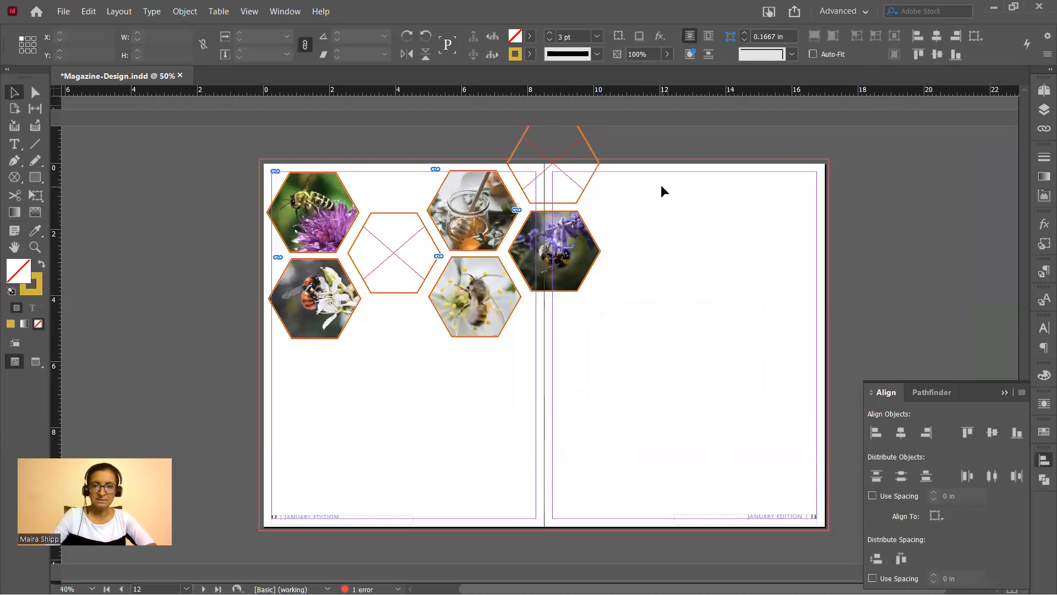
{"action": "key", "text": "shift+w"}
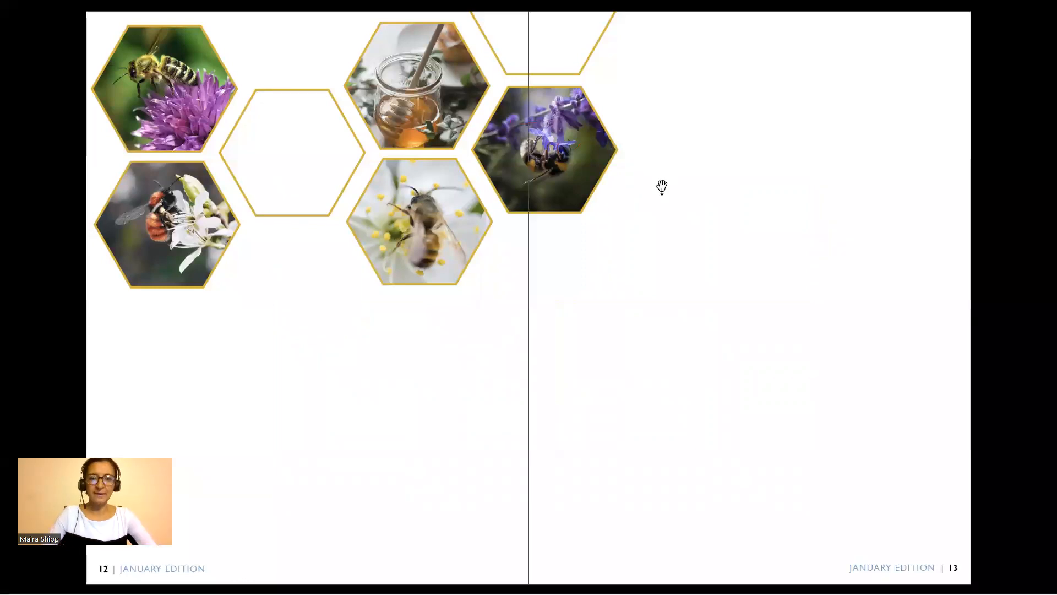
{"action": "key", "text": "Escape"}
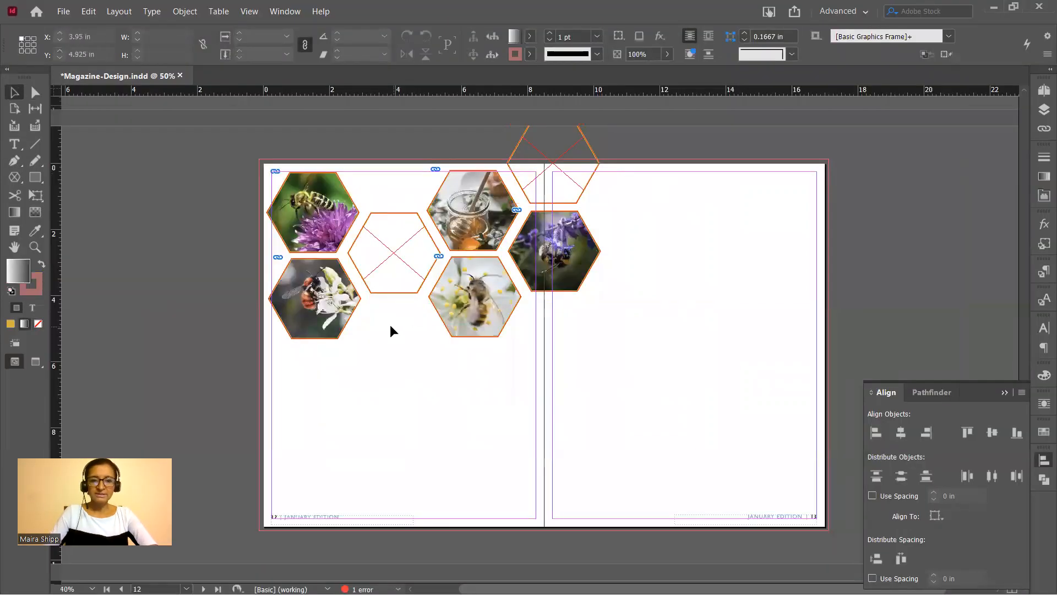
Set both pages of the spread to 3 columns in the margins and columns settings.
{"action": "left_click", "coordinate": [119, 12]}
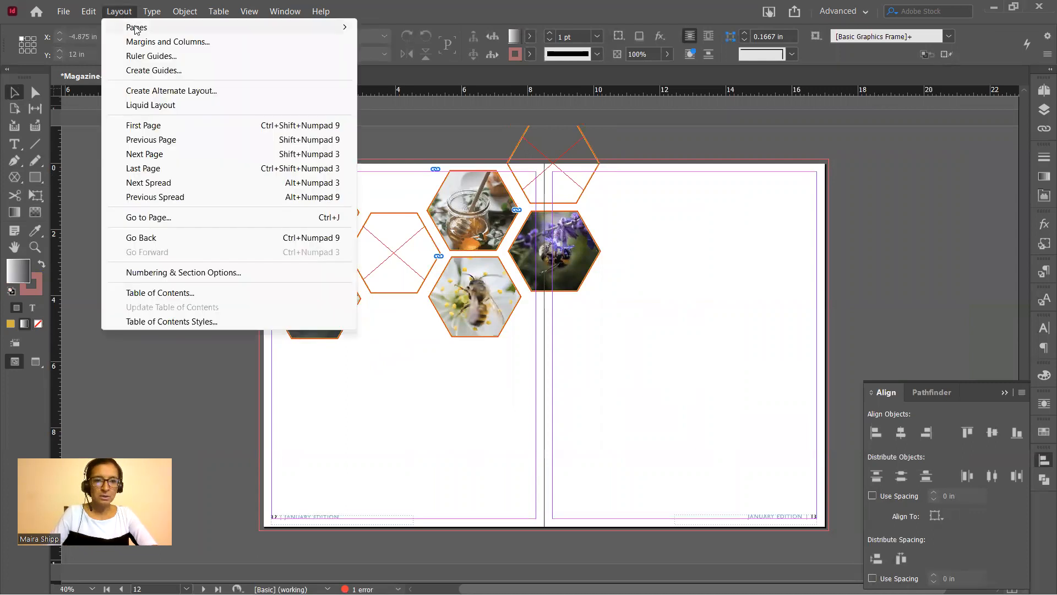
{"action": "left_click", "coordinate": [147, 42]}
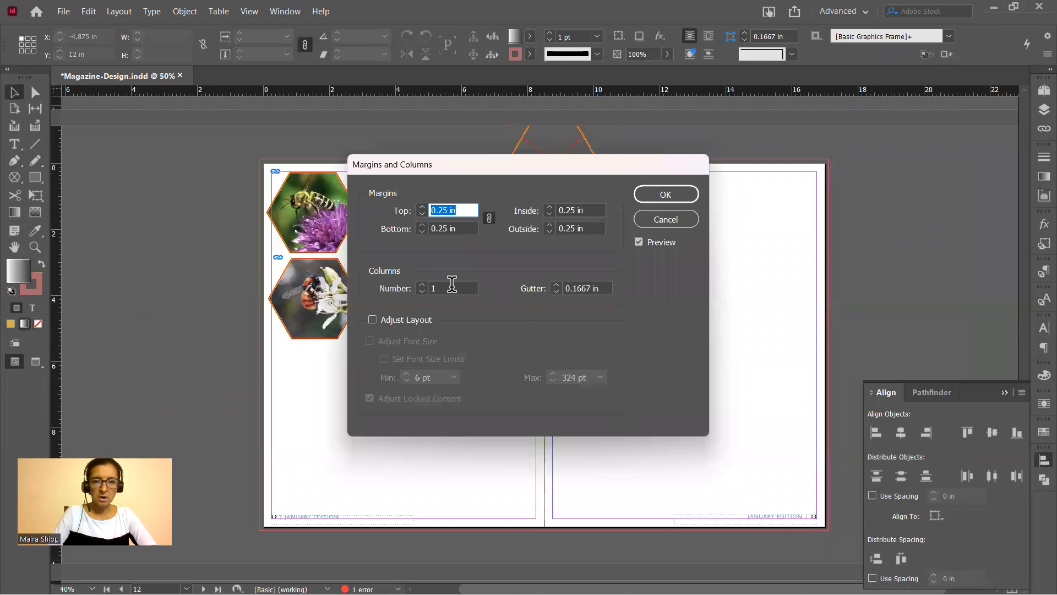
{"action": "left_click", "coordinate": [423, 285]}
{"action": "left_click", "coordinate": [422, 285]}
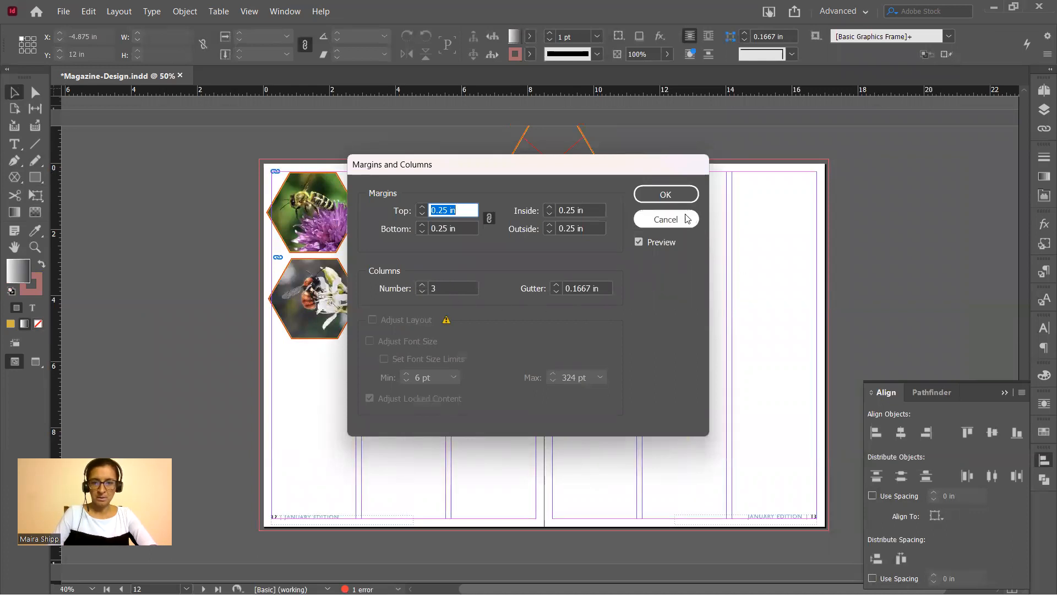
{"action": "left_click", "coordinate": [666, 194]}
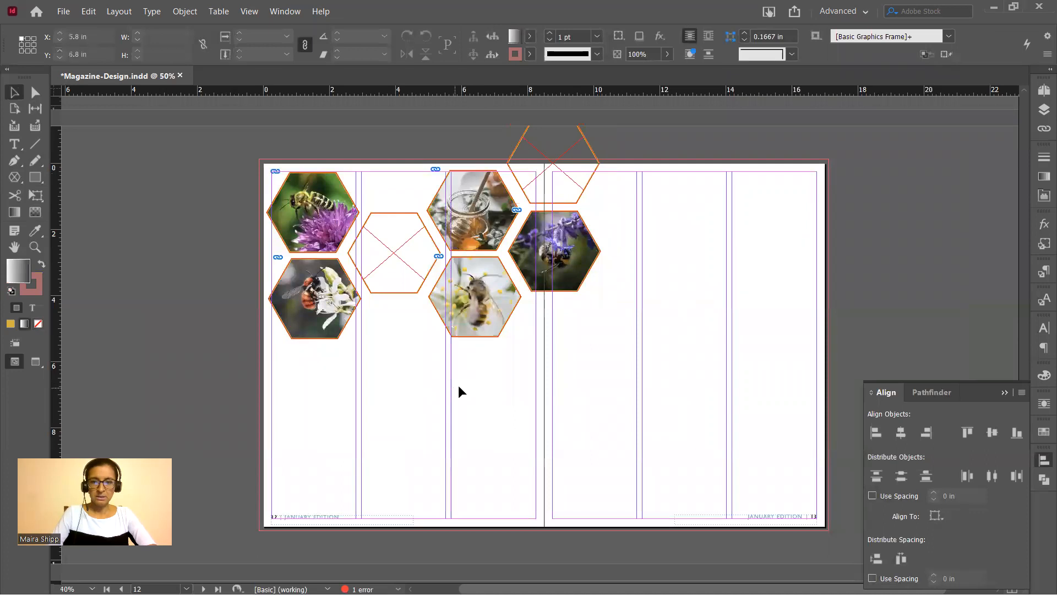
Thread the overset text from page 11 into a frame in page 12's first column below the hexagons, 4.2 in high.
{"action": "scroll", "coordinate": [524, 281], "scroll_direction": "up", "scroll_amount": 3}
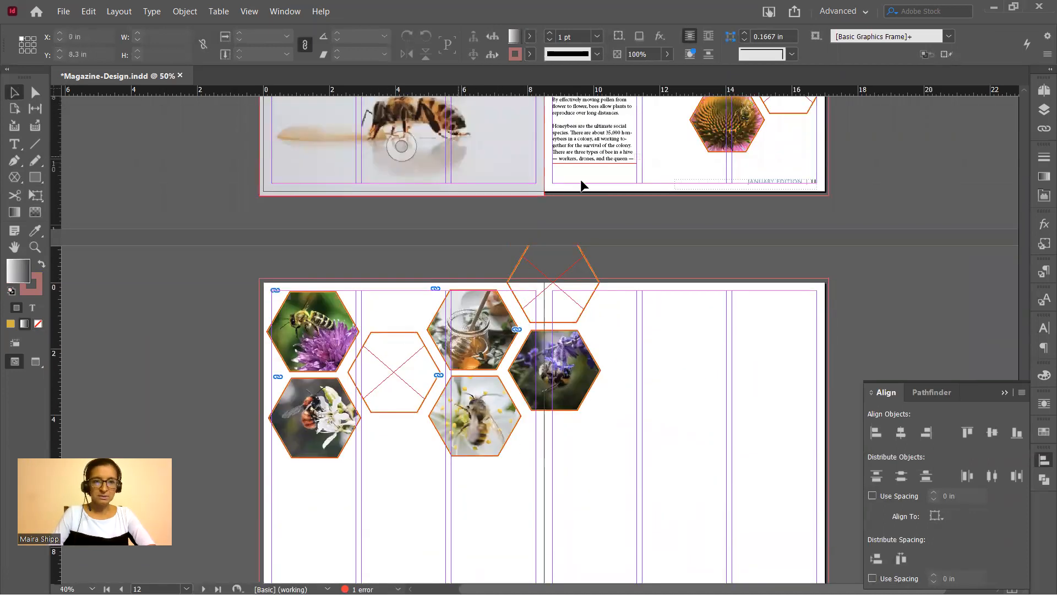
{"action": "left_click", "coordinate": [628, 155]}
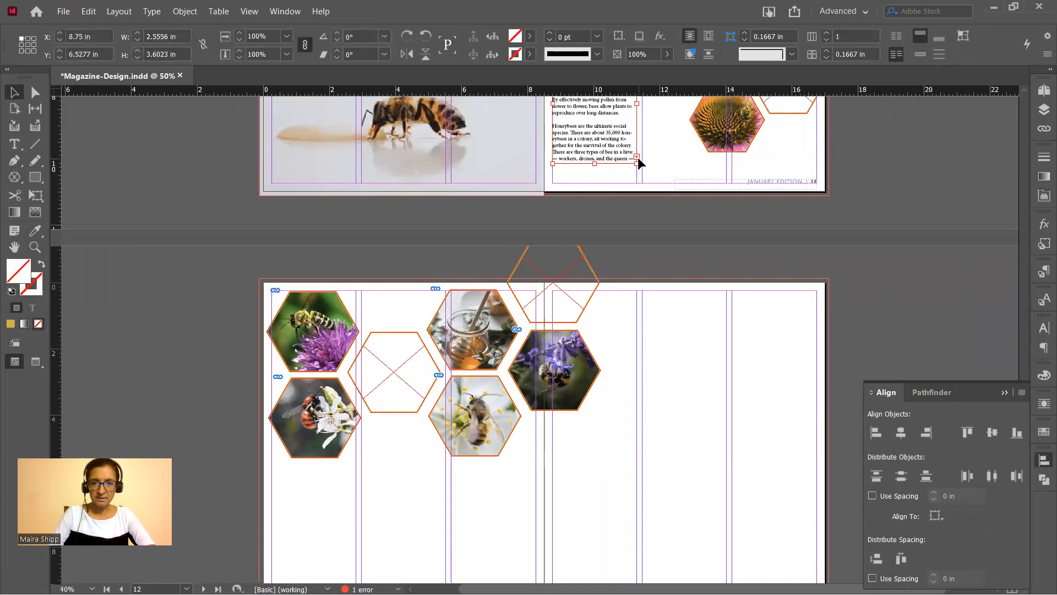
{"action": "left_click", "coordinate": [637, 158]}
{"action": "left_click", "coordinate": [271, 485]}
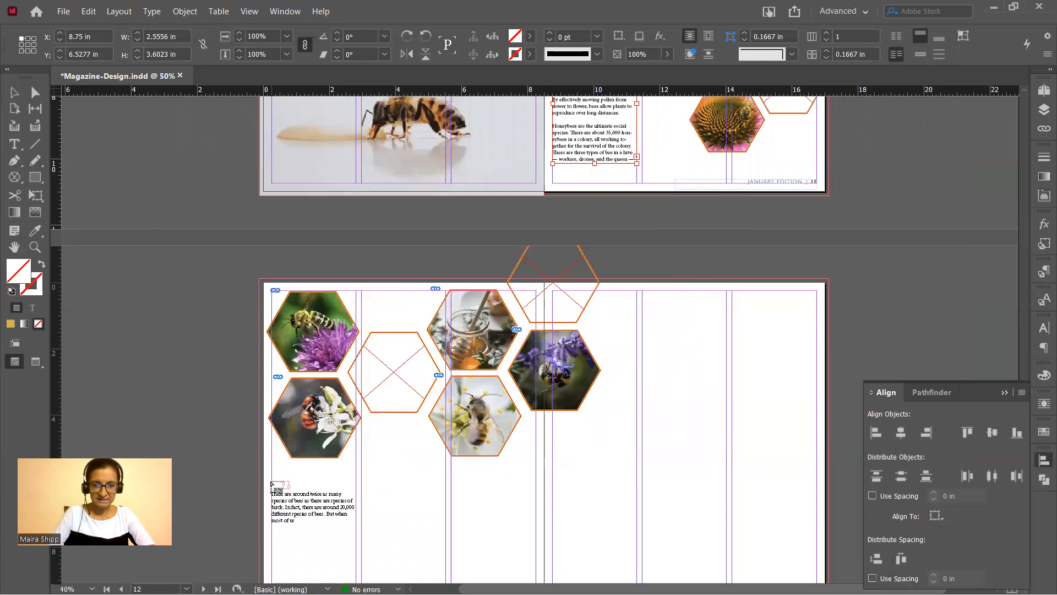
{"action": "left_click_drag", "start_coordinate": [271, 478], "coordinate": [355, 522]}
{"action": "scroll", "coordinate": [401, 536], "scroll_direction": "down", "scroll_amount": 4}
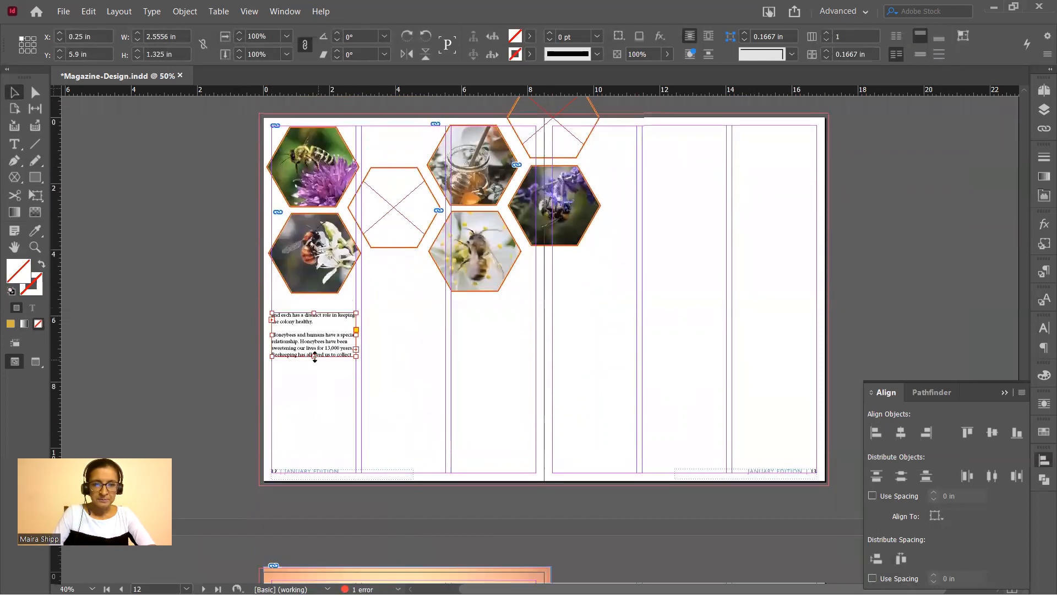
{"action": "left_click_drag", "start_coordinate": [311, 357], "coordinate": [313, 451]}
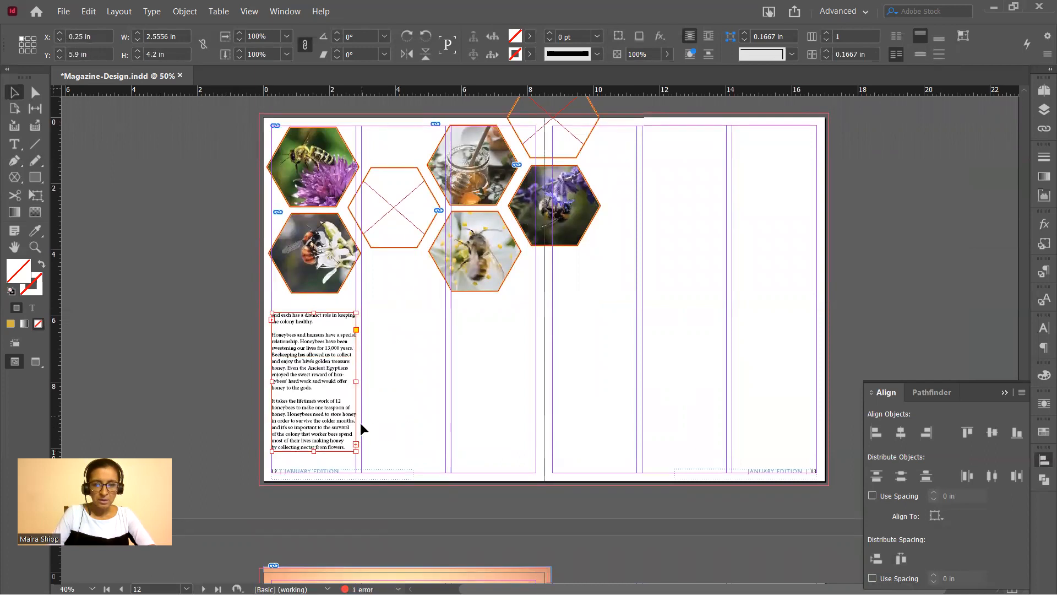
Continue the text into a 4.2 in high frame in page 12's second column and trim its width to 2.5556 in.
{"action": "left_click", "coordinate": [356, 444]}
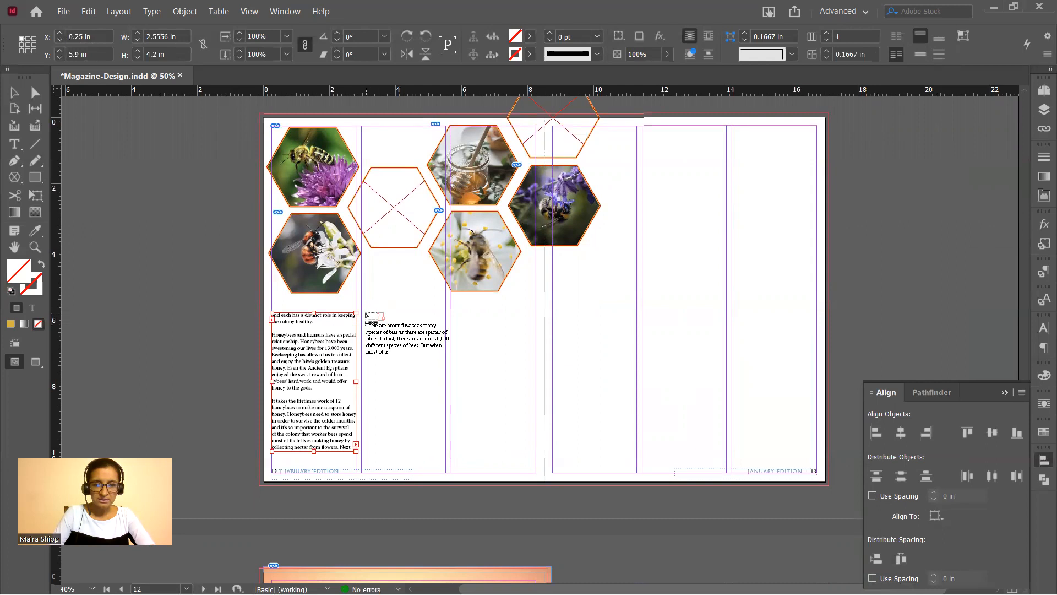
{"action": "left_click_drag", "start_coordinate": [361, 312], "coordinate": [449, 450]}
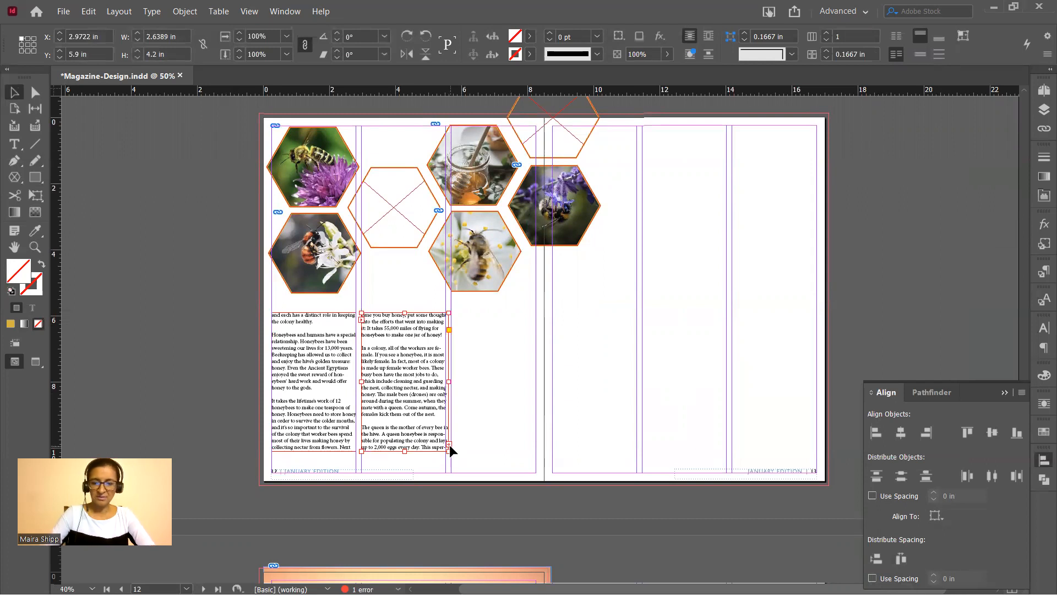
{"action": "key", "text": "ctrl+1"}
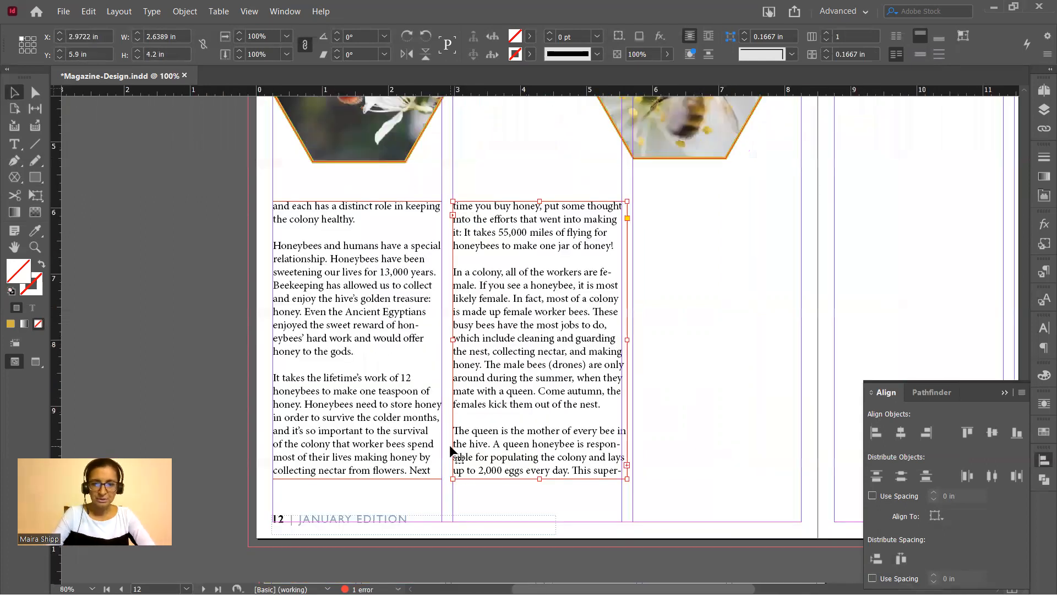
{"action": "left_click_drag", "start_coordinate": [626, 340], "coordinate": [622, 340]}
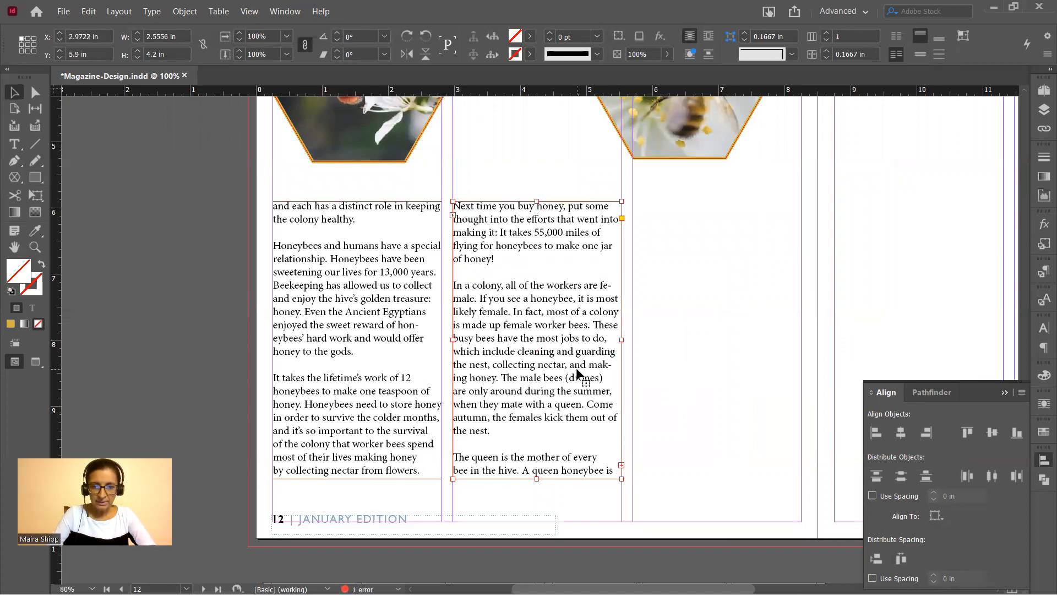
Thread the remaining text into a 2.5556 by 4.2 in frame in page 12's third column, aligned with the other two.
{"action": "left_click", "coordinate": [621, 464]}
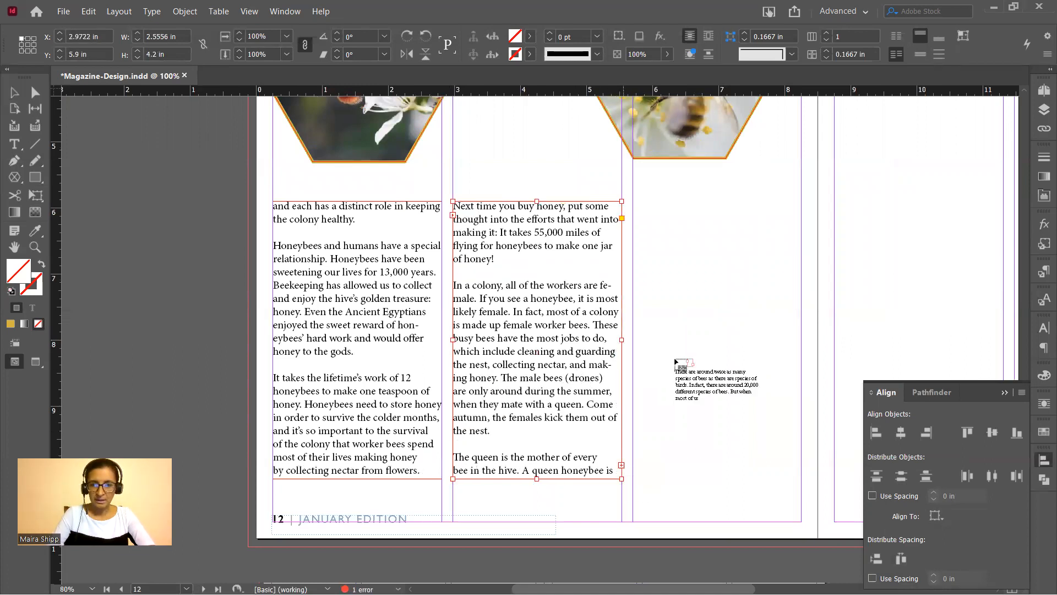
{"action": "left_click", "coordinate": [643, 198]}
{"action": "key", "text": "ctrl+z"}
{"action": "left_click_drag", "start_coordinate": [633, 201], "coordinate": [801, 478]}
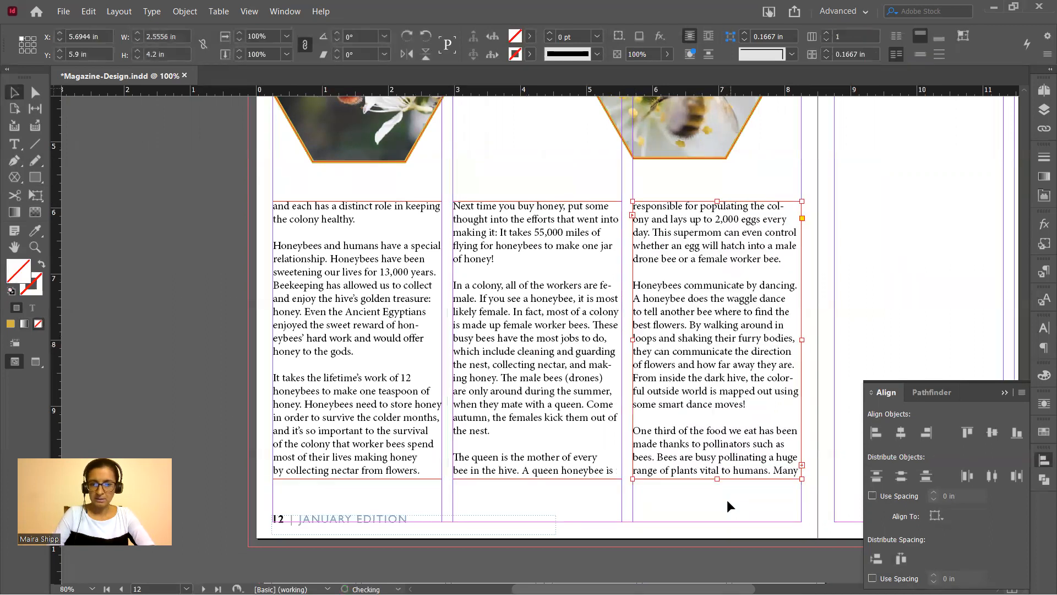
Thread the overset text into a frame in page 13's first column below the spine hexagon, about 2.53 in wide and 5.78 in high.
{"action": "key", "text": "space"}
{"action": "left_click_drag", "start_coordinate": [775, 246], "coordinate": [529, 296]}
{"action": "key", "text": "ctrl+minus"}
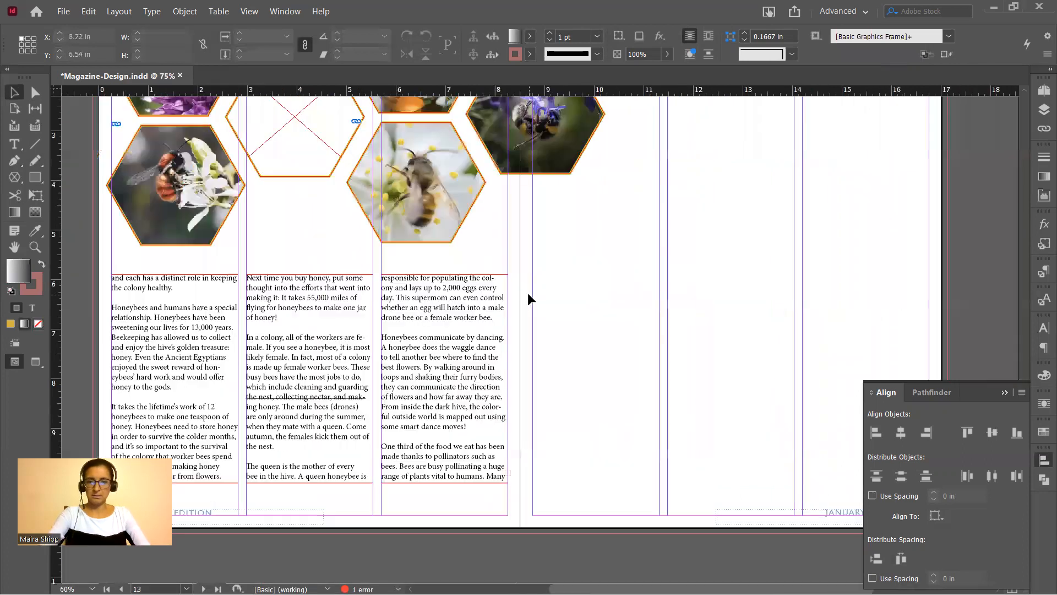
{"action": "key", "text": "space"}
{"action": "left_click_drag", "start_coordinate": [560, 288], "coordinate": [435, 359]}
{"action": "left_click", "coordinate": [386, 535]}
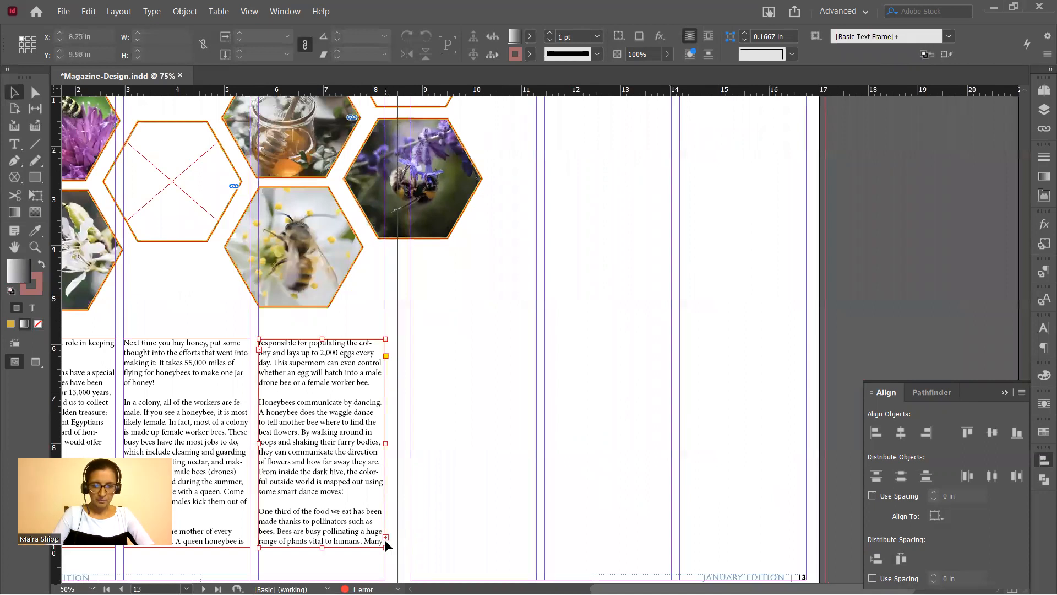
{"action": "left_click", "coordinate": [386, 537]}
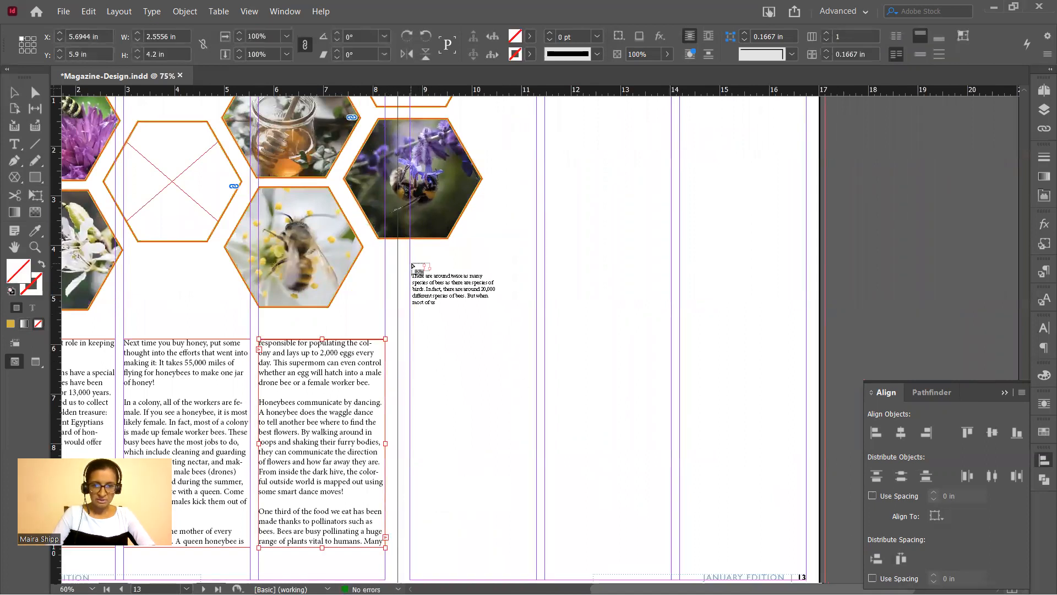
{"action": "left_click_drag", "start_coordinate": [412, 261], "coordinate": [541, 548]}
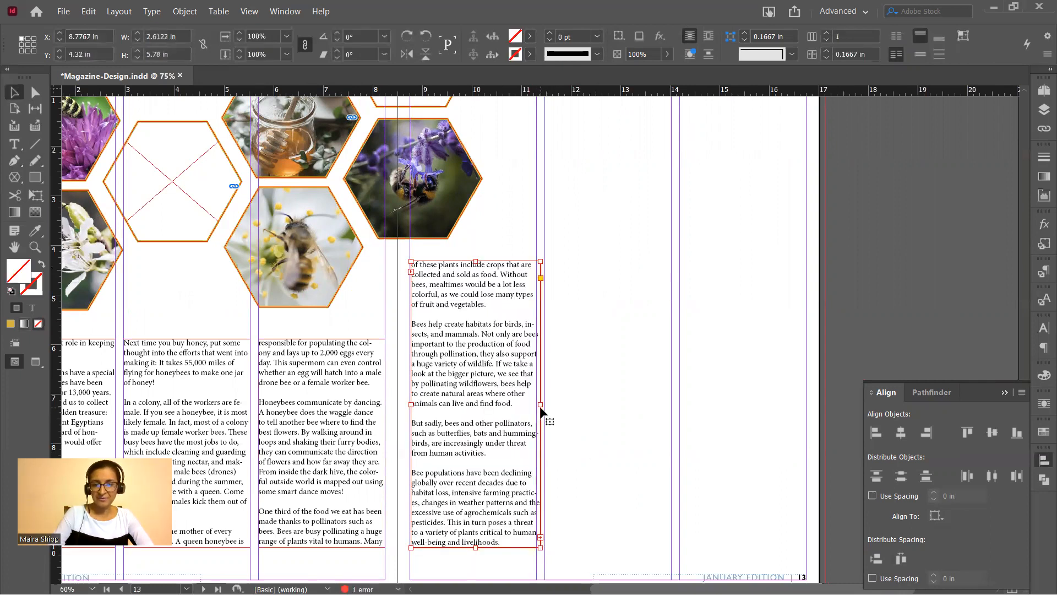
{"action": "left_click_drag", "start_coordinate": [540, 404], "coordinate": [536, 404]}
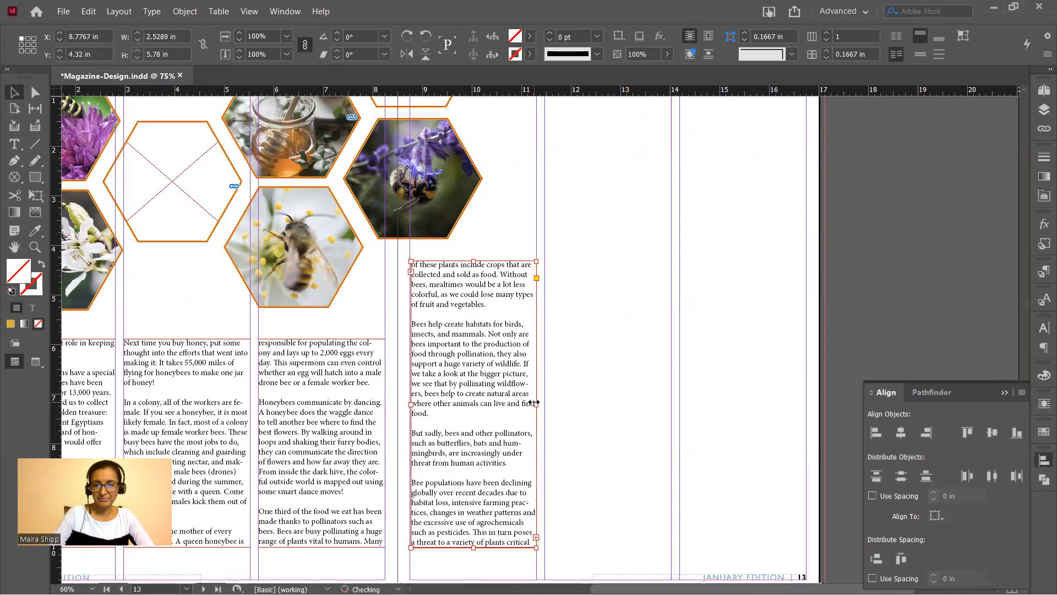
{"action": "left_click", "coordinate": [583, 406]}
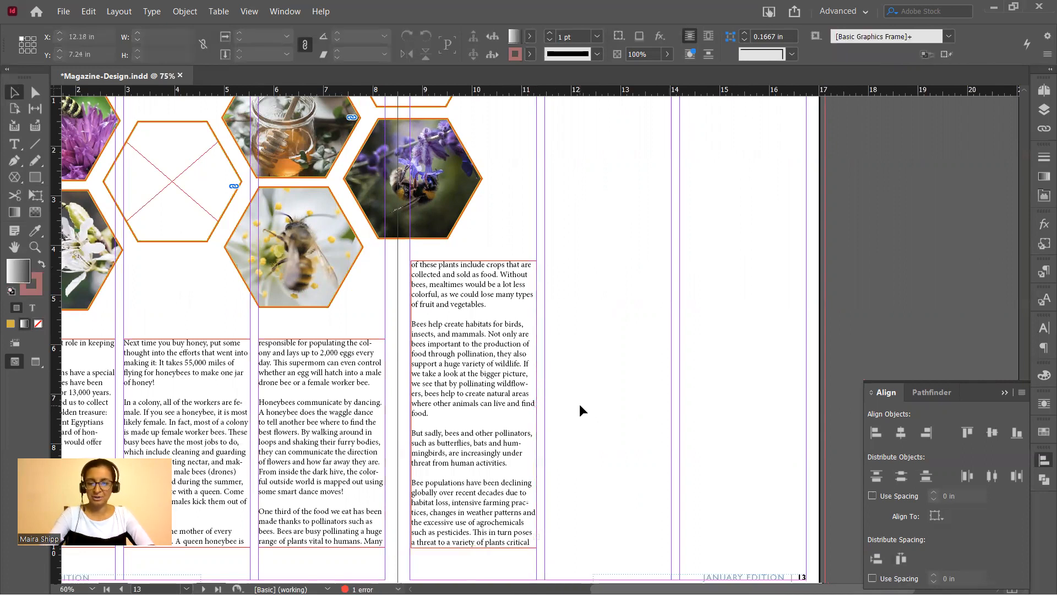
Continue the text into a nearly full-height frame in page 13's second column and extend its height to 9.6 in.
{"action": "key", "text": "ctrl+minus"}
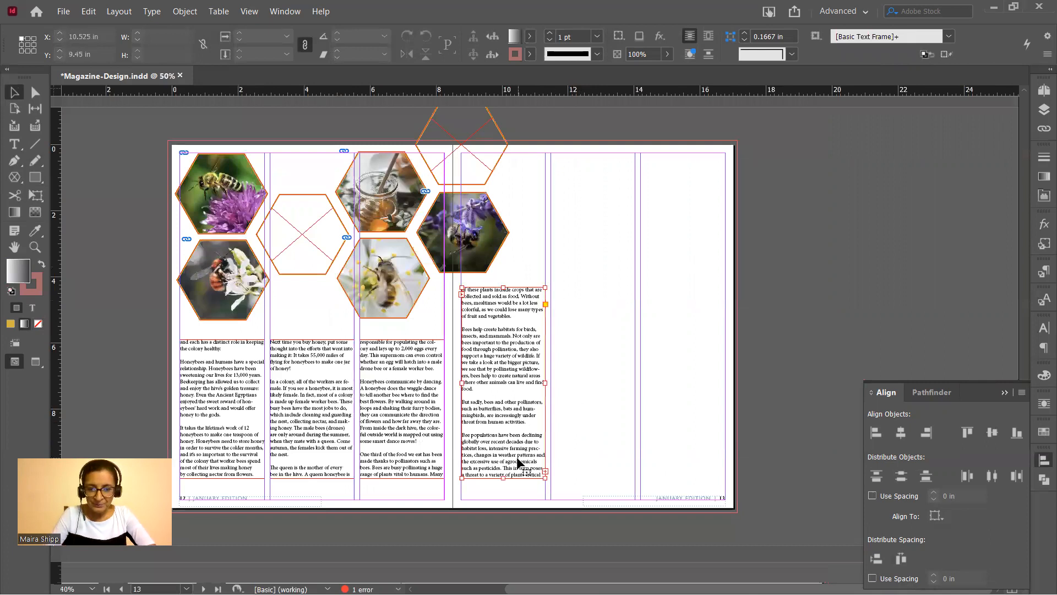
{"action": "left_click", "coordinate": [526, 471]}
{"action": "left_click", "coordinate": [545, 471]}
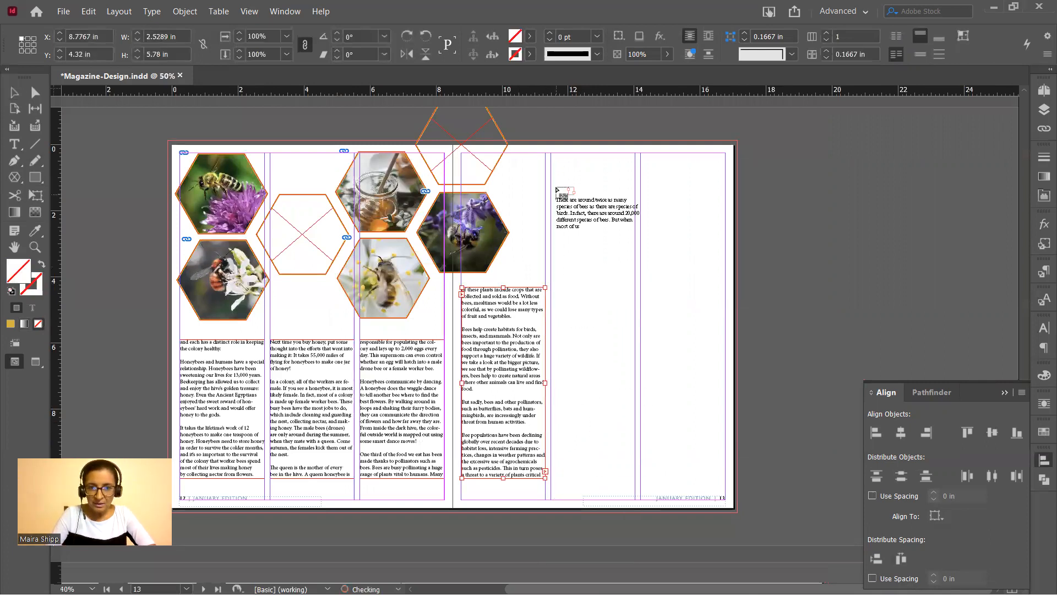
{"action": "left_click_drag", "start_coordinate": [551, 166], "coordinate": [637, 472]}
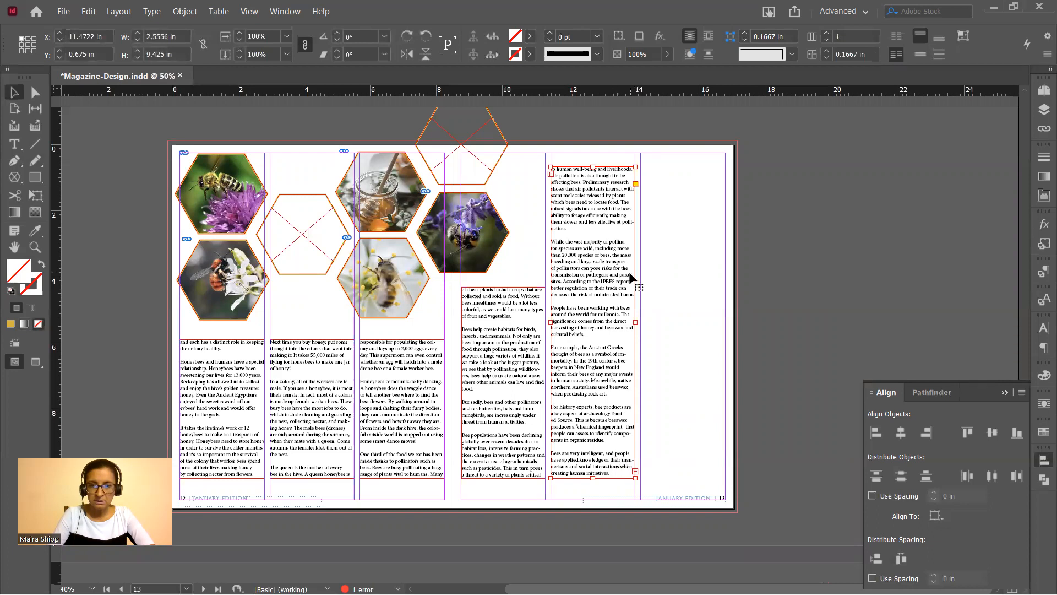
{"action": "mouse_move", "coordinate": [593, 478]}
{"action": "left_mouse_down"}
{"action": "mouse_move", "coordinate": [593, 538]}
{"action": "mouse_move", "coordinate": [594, 483]}
{"action": "left_mouse_up"}
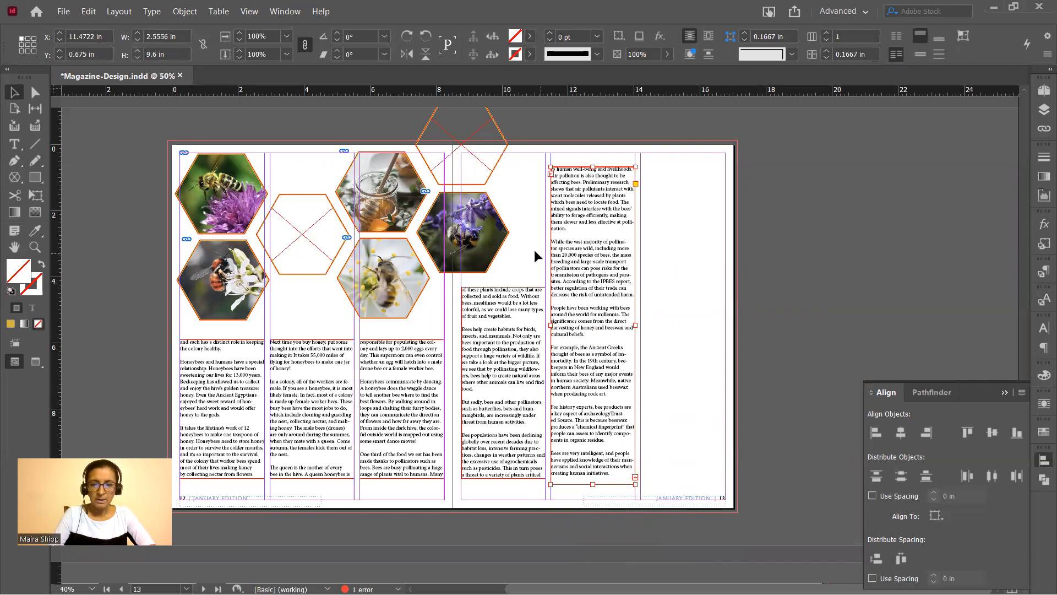
{"action": "left_click", "coordinate": [532, 251]}
{"action": "left_click", "coordinate": [608, 285]}
{"action": "key", "text": "ctrl+equal"}
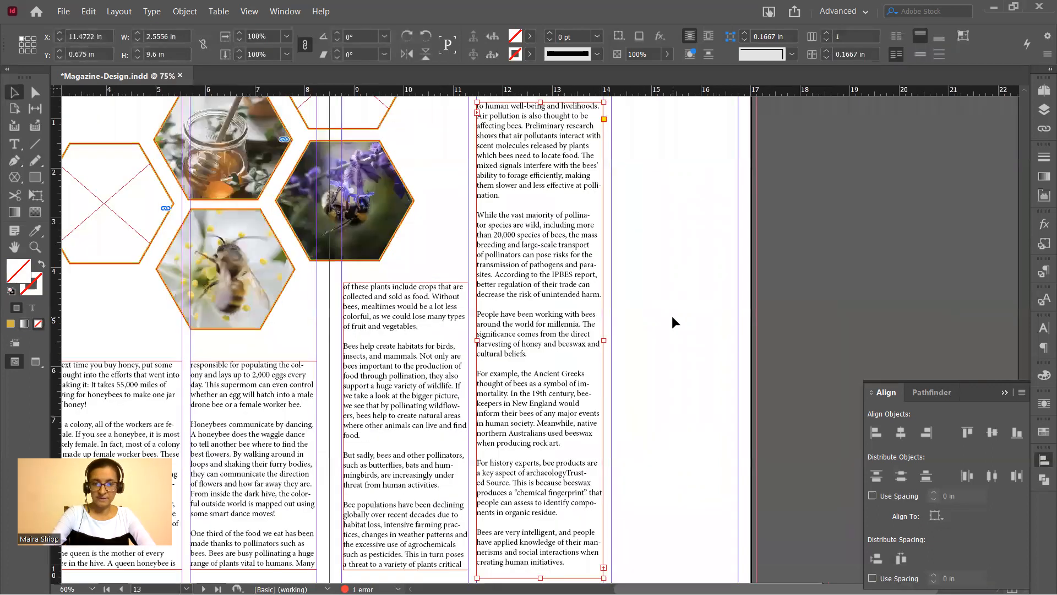
{"action": "key", "text": "ctrl+minus"}
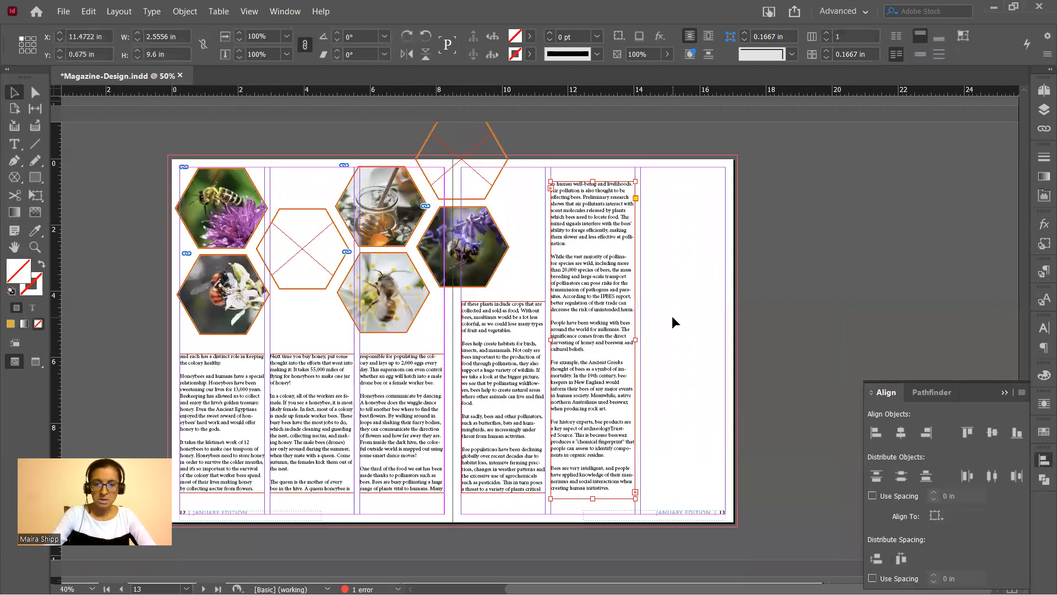
{"action": "left_click", "coordinate": [675, 314]}
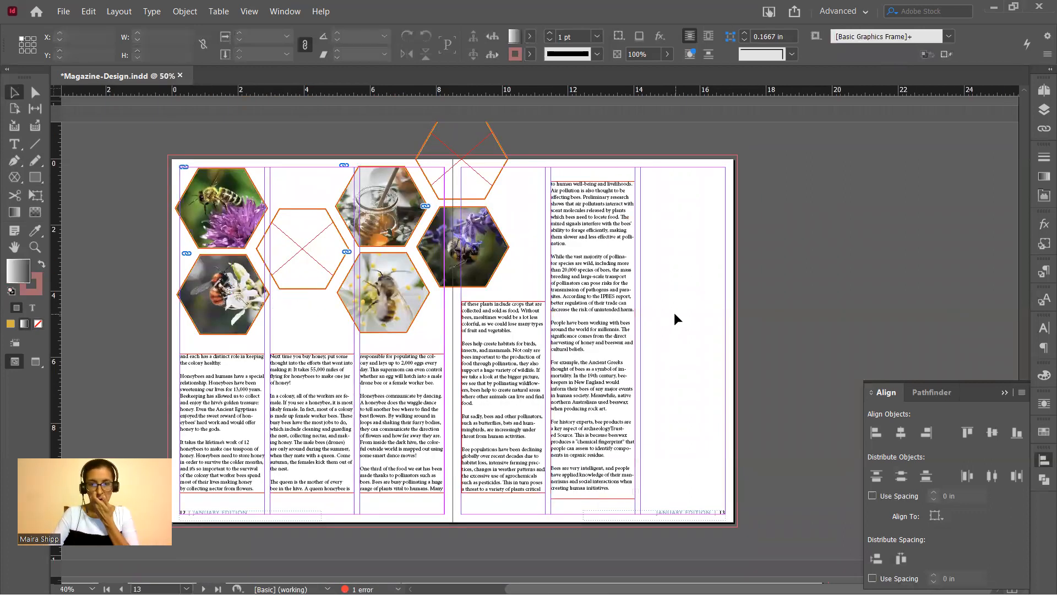
Examine the three text columns on page 12 as one selection and inspect how they line up with the text on page 13.
{"action": "key", "text": "ctrl+equal"}
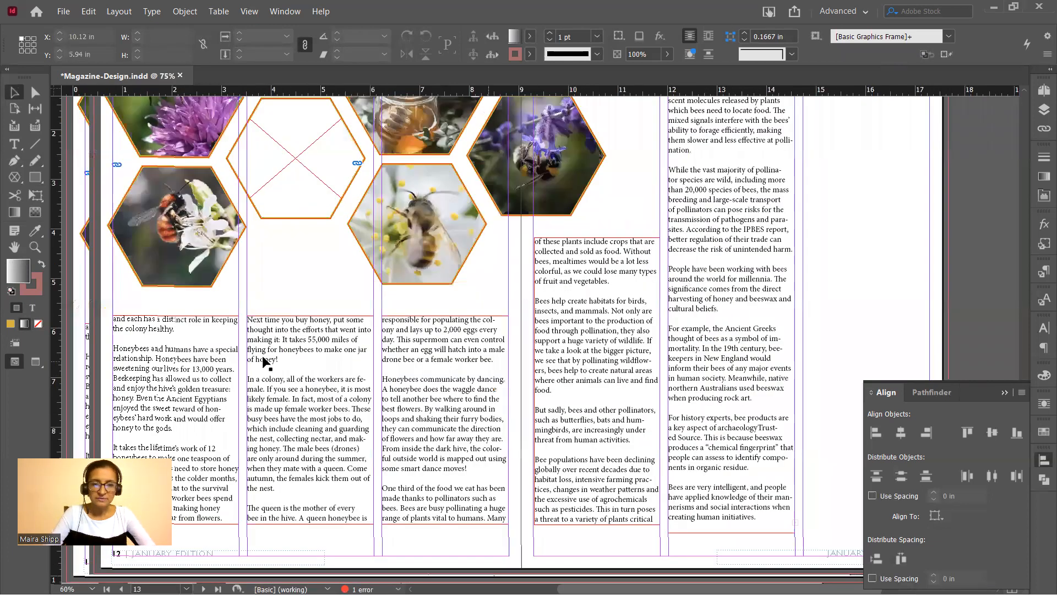
{"action": "scroll", "coordinate": [255, 352], "scroll_direction": "left", "scroll_amount": 3}
{"action": "scroll", "coordinate": [255, 352], "scroll_direction": "down", "scroll_amount": 1}
{"action": "left_click", "coordinate": [256, 353]}
{"action": "left_click", "coordinate": [381, 347], "text": "shift"}
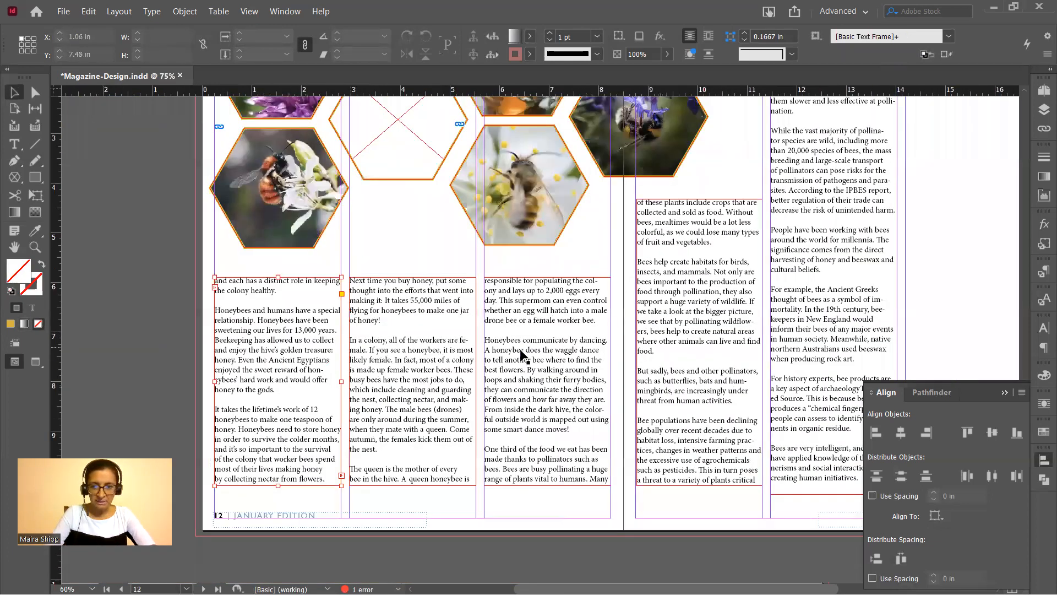
{"action": "left_click", "coordinate": [520, 351], "text": "shift"}
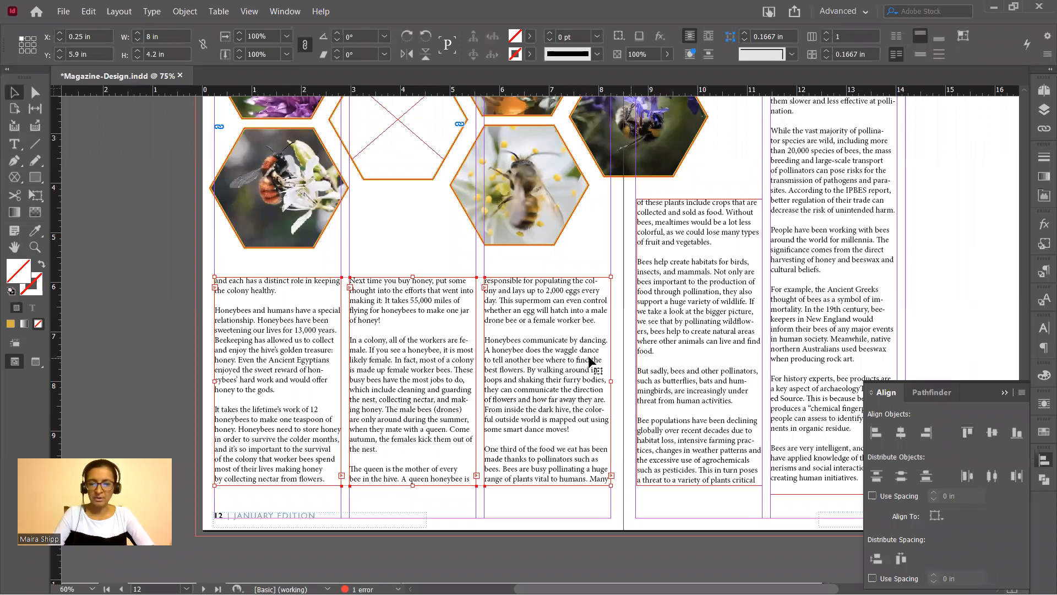
{"action": "left_click", "coordinate": [988, 292]}
{"action": "scroll", "coordinate": [944, 313], "scroll_direction": "up", "scroll_amount": 3}
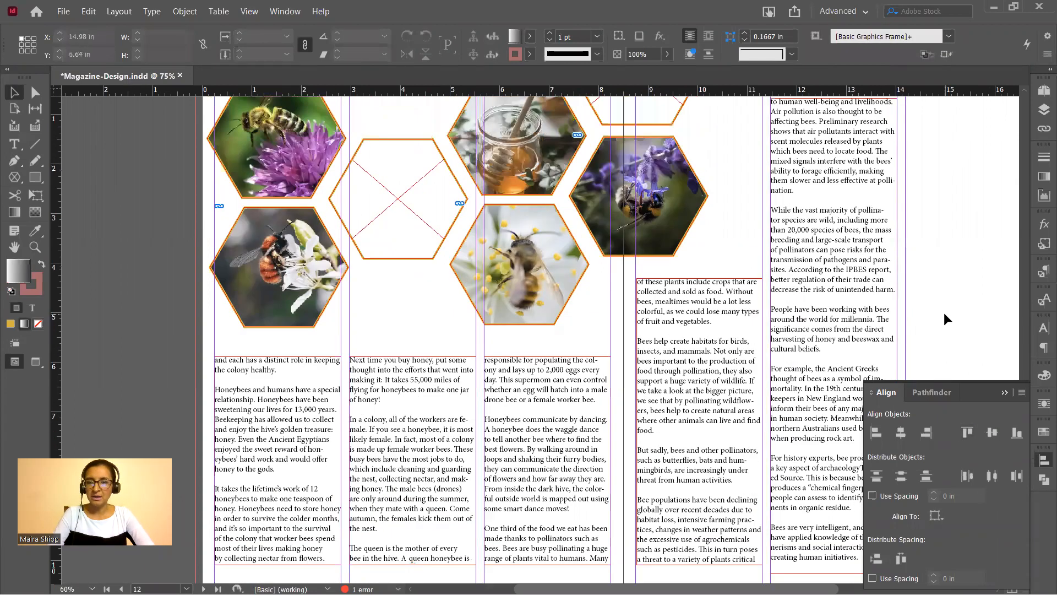
{"action": "scroll", "coordinate": [944, 318], "scroll_direction": "down", "scroll_amount": 2}
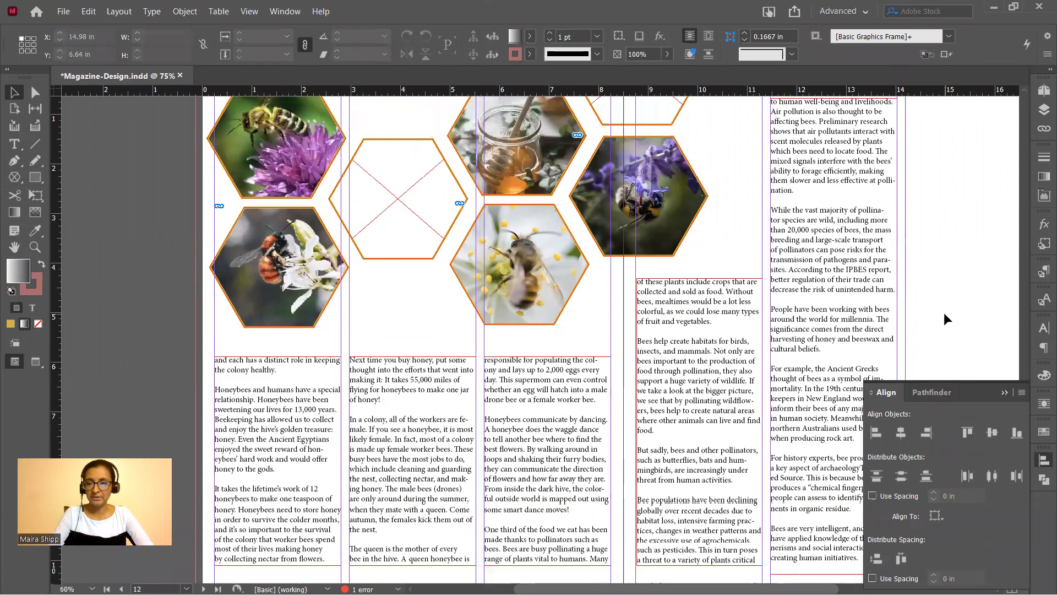
{"action": "scroll", "coordinate": [943, 318], "scroll_direction": "down", "scroll_amount": 1}
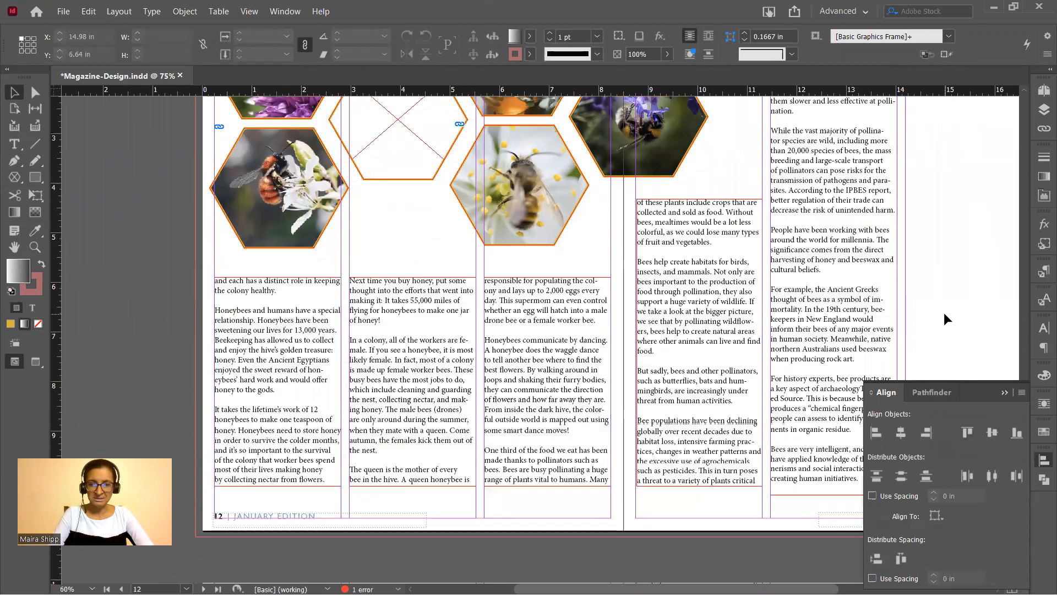
{"action": "left_click", "coordinate": [1004, 393]}
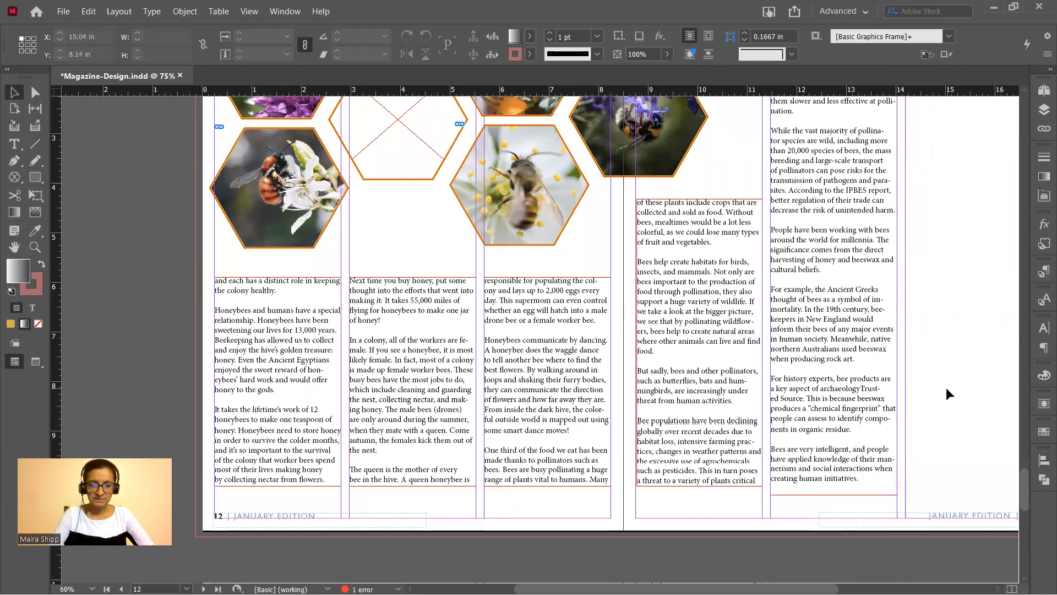
Preview pages 12–13 in presentation mode and compare them with the previous spread.
{"action": "key", "text": "shift+w"}
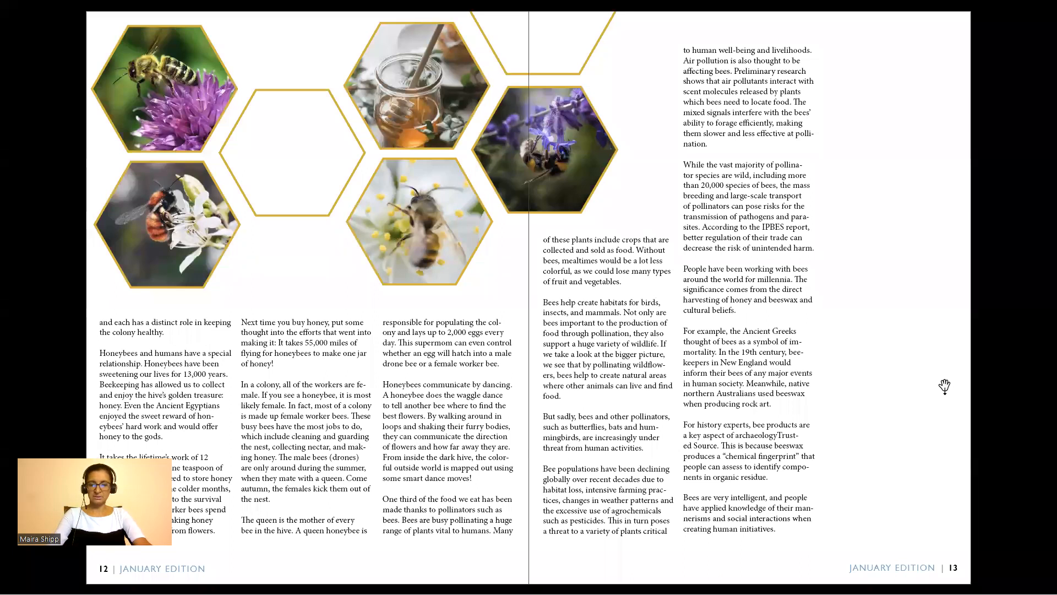
{"action": "key", "text": "Left"}
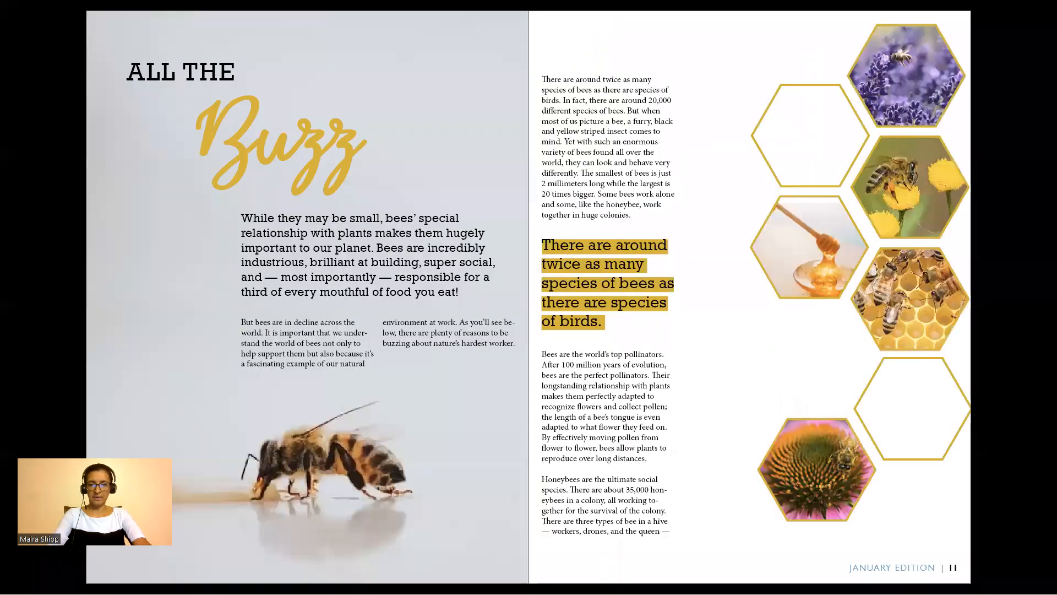
{"action": "key", "text": "Right"}
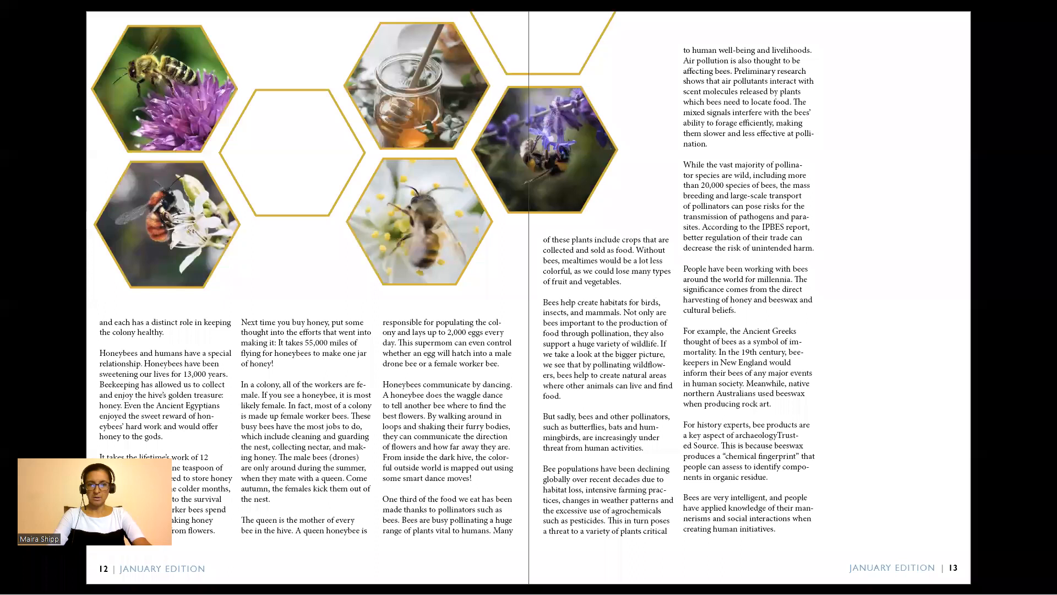
{"action": "key", "text": "Escape"}
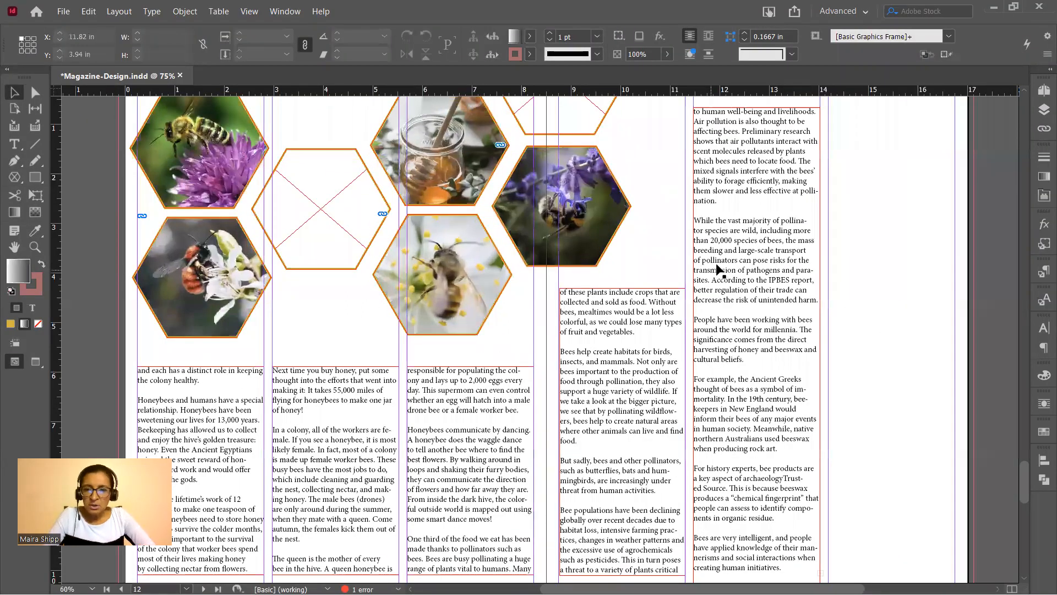
Shorten the text frame in page 13's second column so it ends just after the paragraph on air pollution.
{"action": "left_click", "coordinate": [719, 270]}
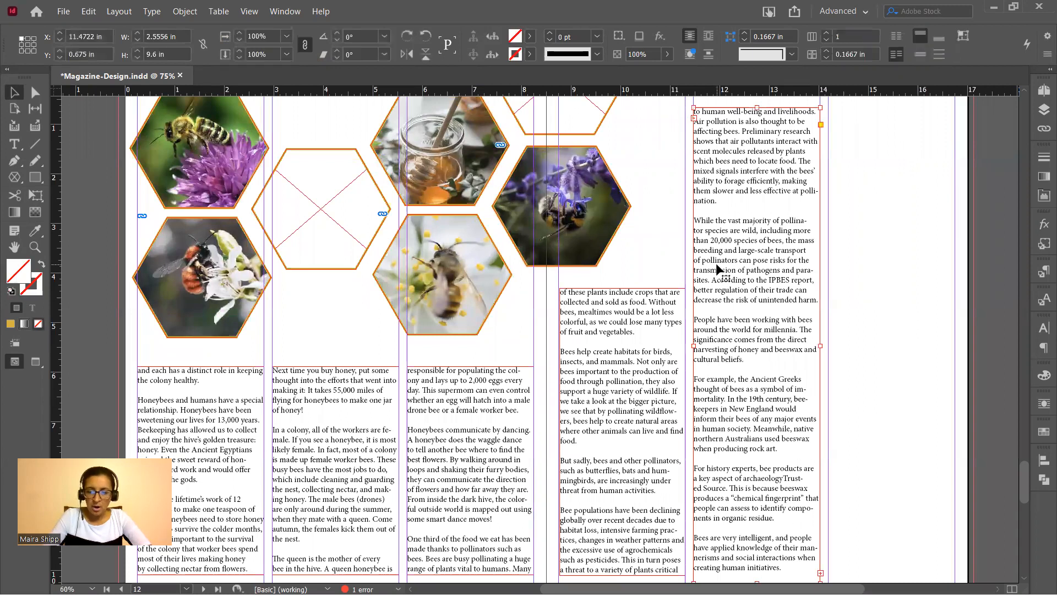
{"action": "scroll", "coordinate": [719, 269], "scroll_direction": "down", "scroll_amount": 3}
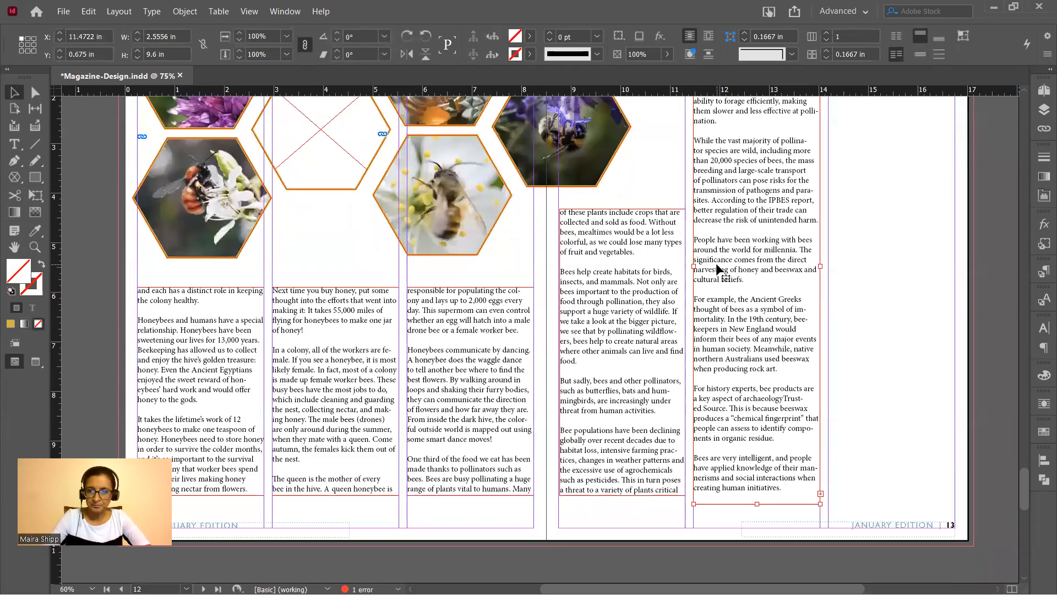
{"action": "left_click_drag", "start_coordinate": [757, 464], "coordinate": [776, 204]}
{"action": "scroll", "coordinate": [774, 201], "scroll_direction": "up", "scroll_amount": 4}
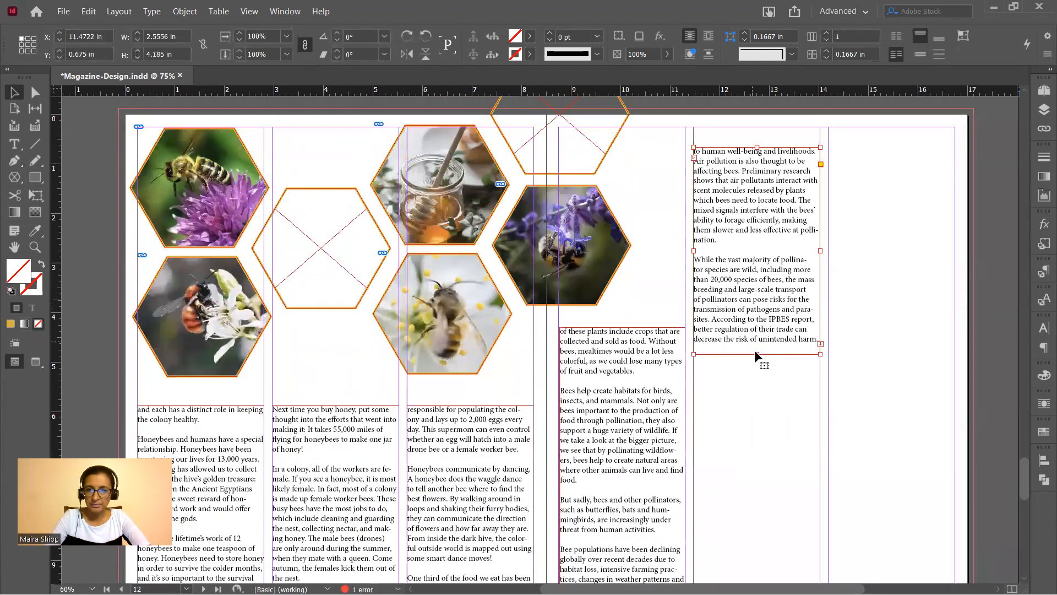
{"action": "left_click_drag", "start_coordinate": [757, 354], "coordinate": [756, 256]}
{"action": "left_click", "coordinate": [740, 322]}
{"action": "scroll", "coordinate": [740, 323], "scroll_direction": "down", "scroll_amount": 3}
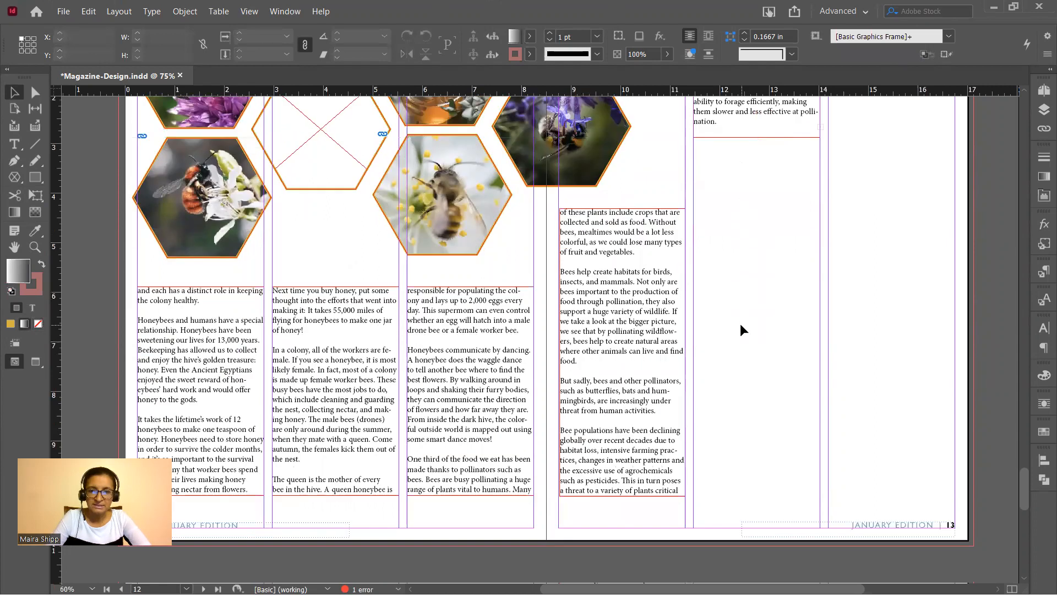
Widen the text frame in page 13's first column to 2.5556 in so it meets the column guide at X 8.75 in.
{"action": "left_click", "coordinate": [569, 366]}
{"action": "left_click_drag", "start_coordinate": [563, 353], "coordinate": [556, 352]}
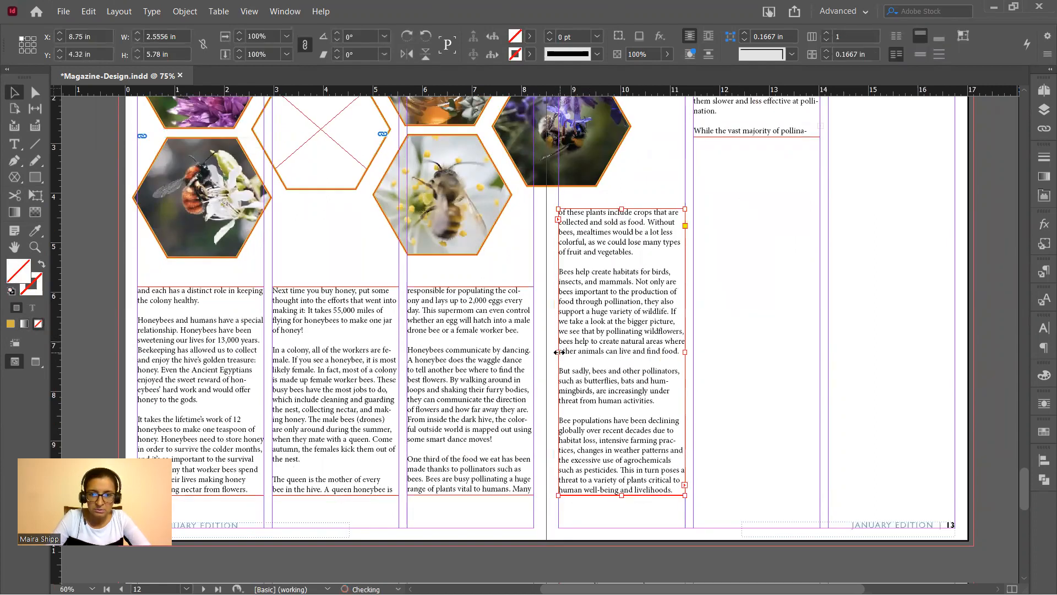
{"action": "left_click", "coordinate": [749, 366]}
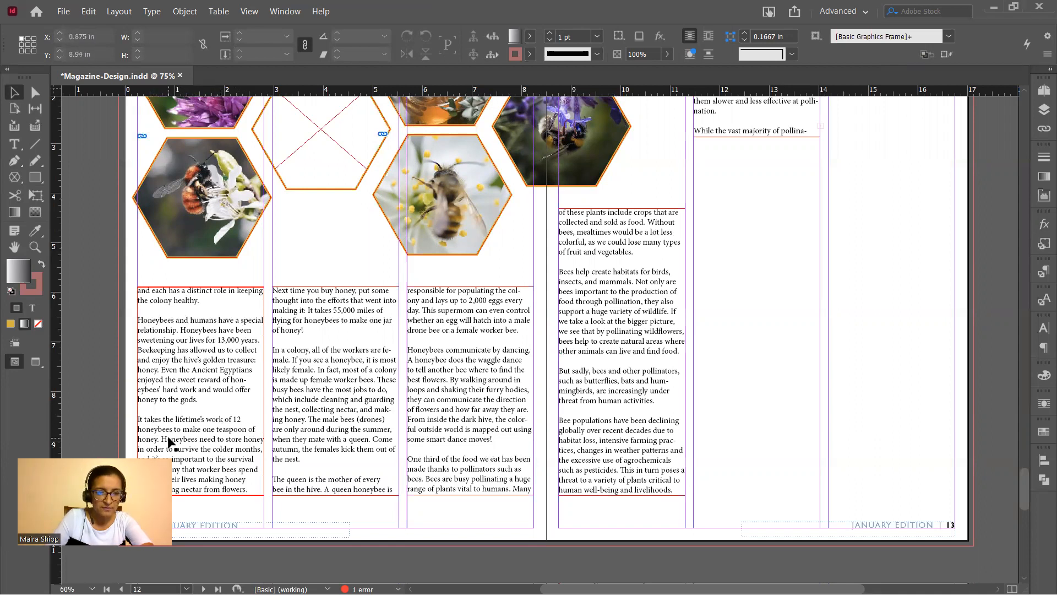
Copy "It takes the lifetime's work of 12 honeybees to make one teaspoon of honey." into a new column-wide frame below page 13's shortened second-column text.
{"action": "key", "text": "t"}
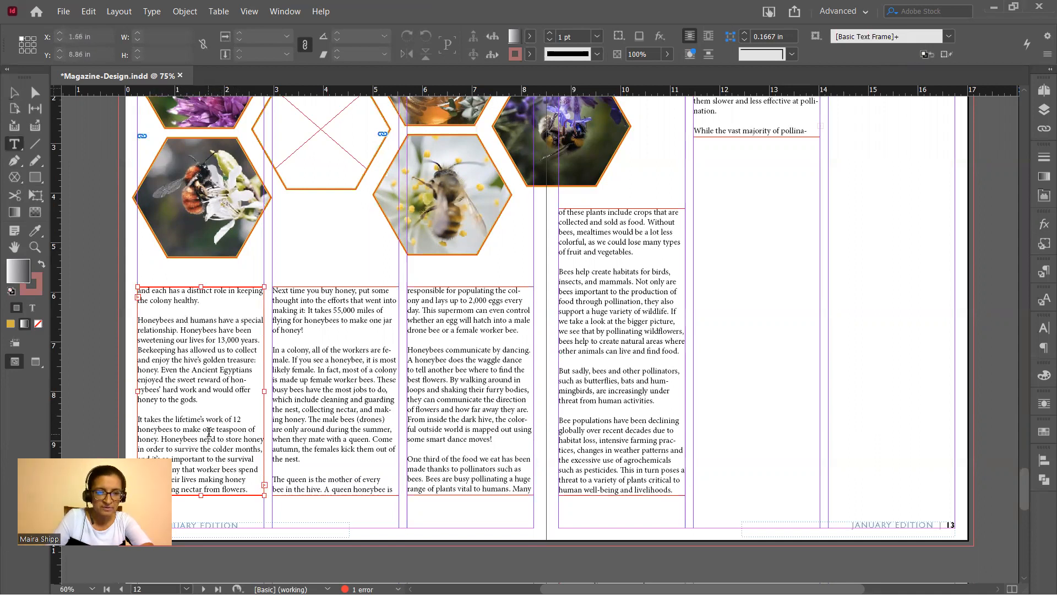
{"action": "left_click_drag", "start_coordinate": [138, 419], "coordinate": [161, 435]}
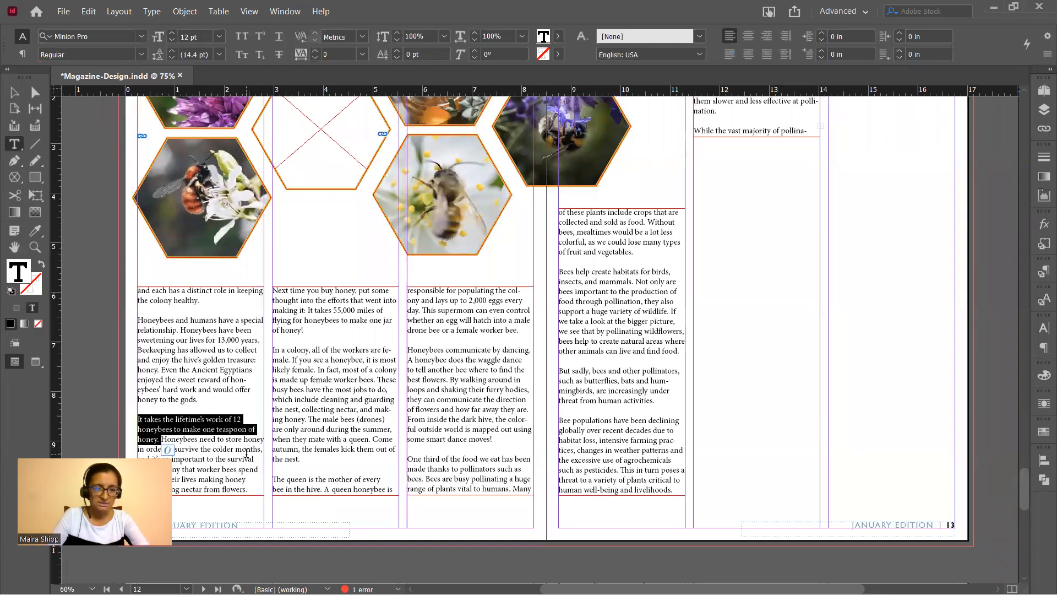
{"action": "key", "text": "ctrl+c"}
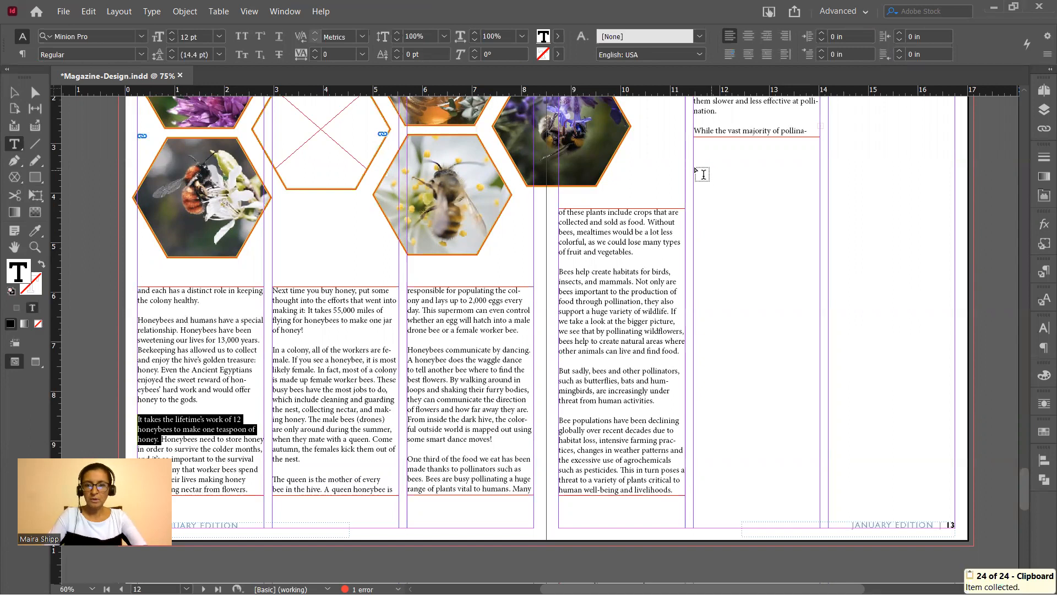
{"action": "left_click_drag", "start_coordinate": [695, 155], "coordinate": [819, 233]}
{"action": "key", "text": "ctrl+v"}
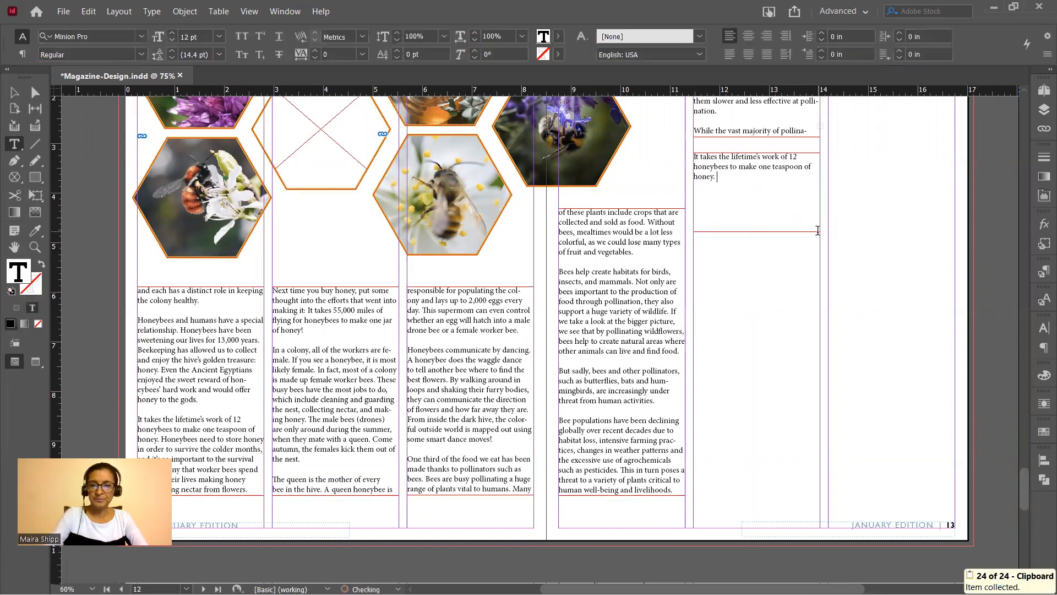
Apply the Bee Callout paragraph style to the copied sentence and extend its frame to 2.38 in high.
{"action": "key", "text": "ctrl+a"}
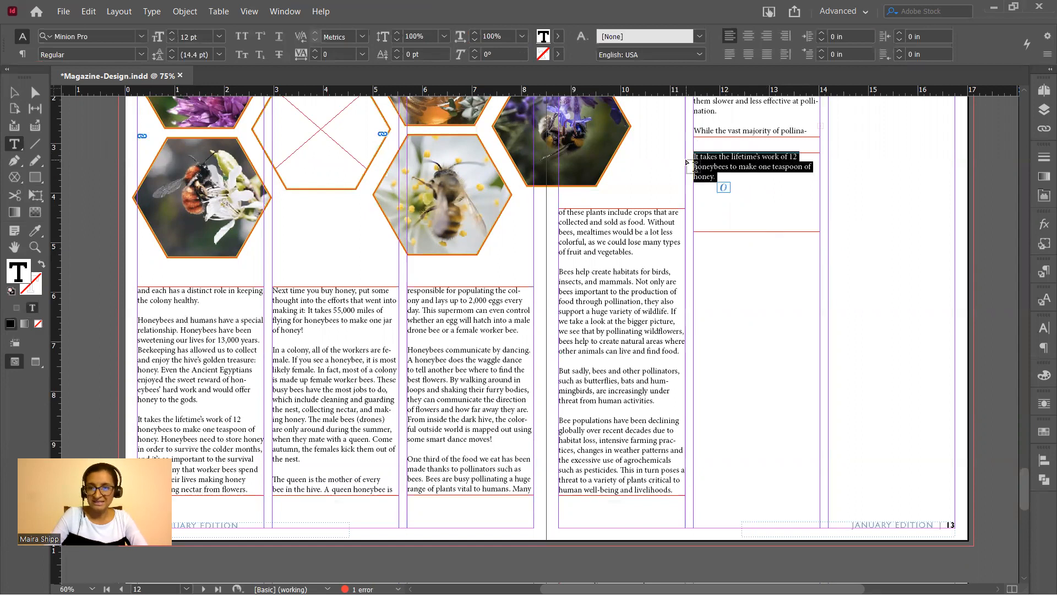
{"action": "left_click", "coordinate": [1044, 272]}
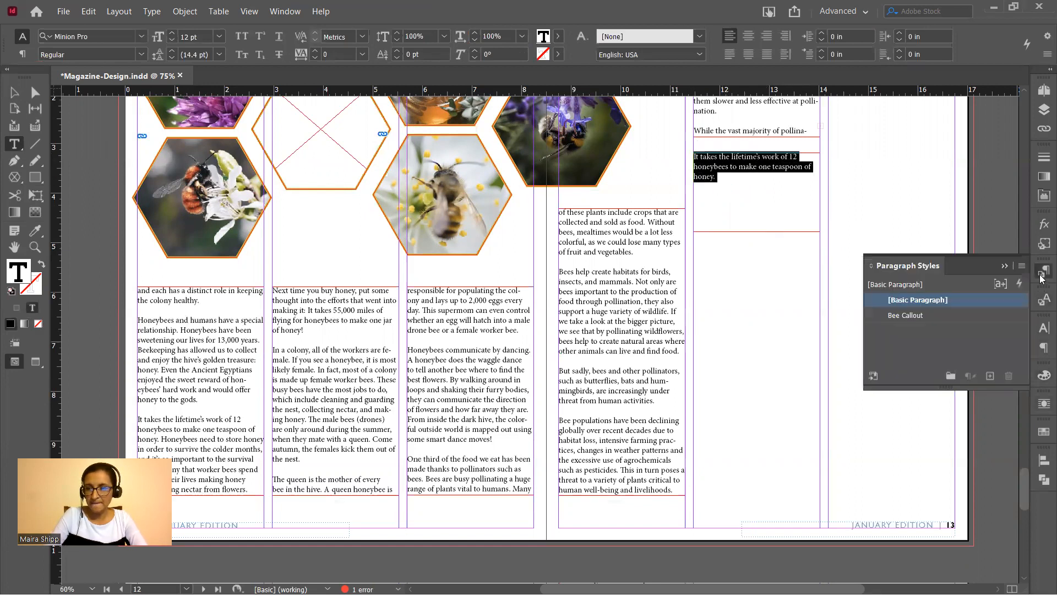
{"action": "left_click", "coordinate": [928, 315]}
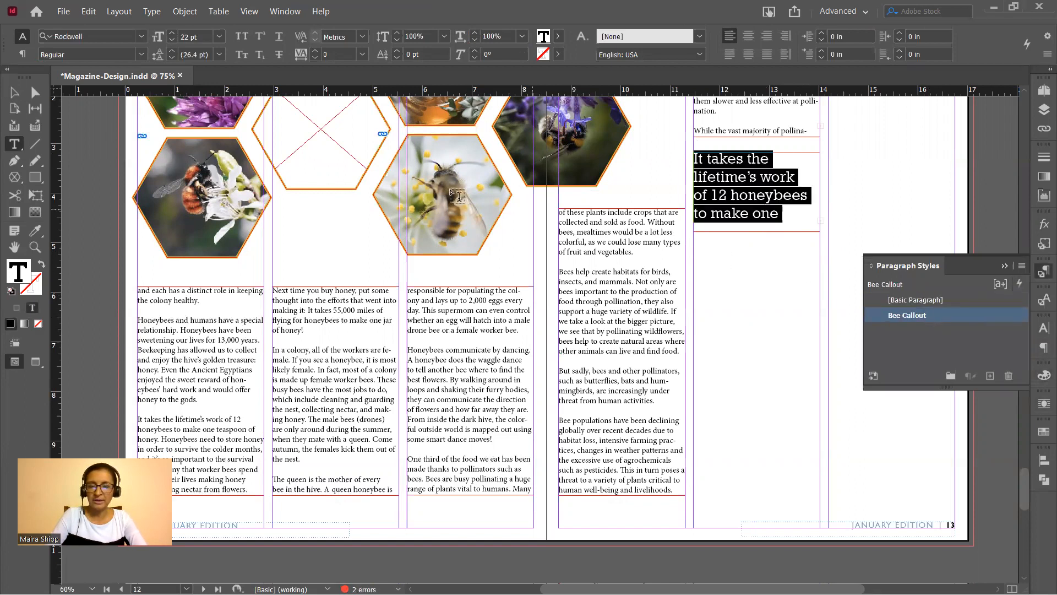
{"action": "left_click", "coordinate": [15, 92]}
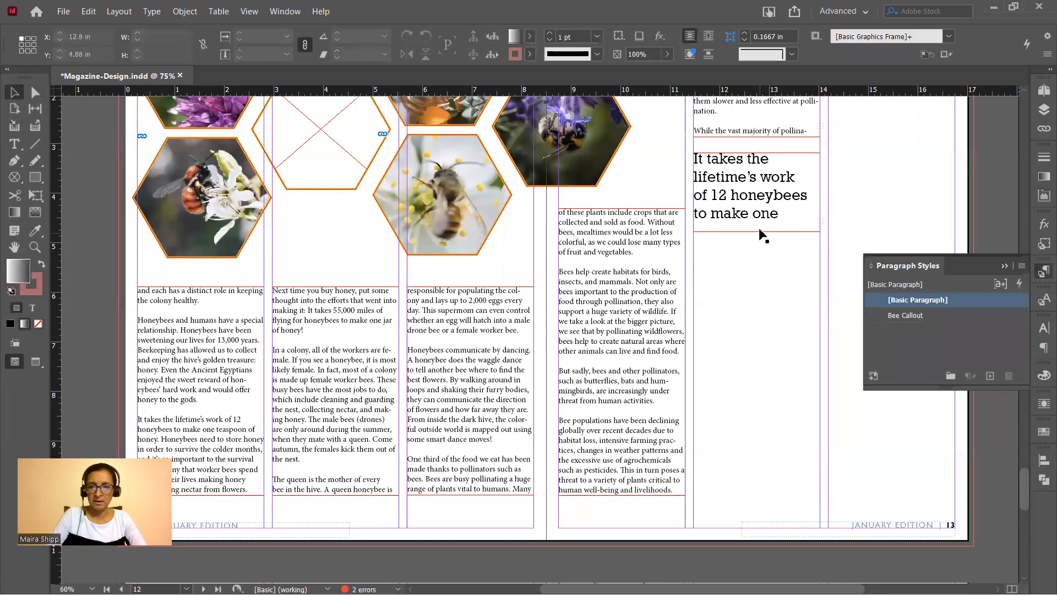
{"action": "left_click_drag", "start_coordinate": [757, 232], "coordinate": [763, 269]}
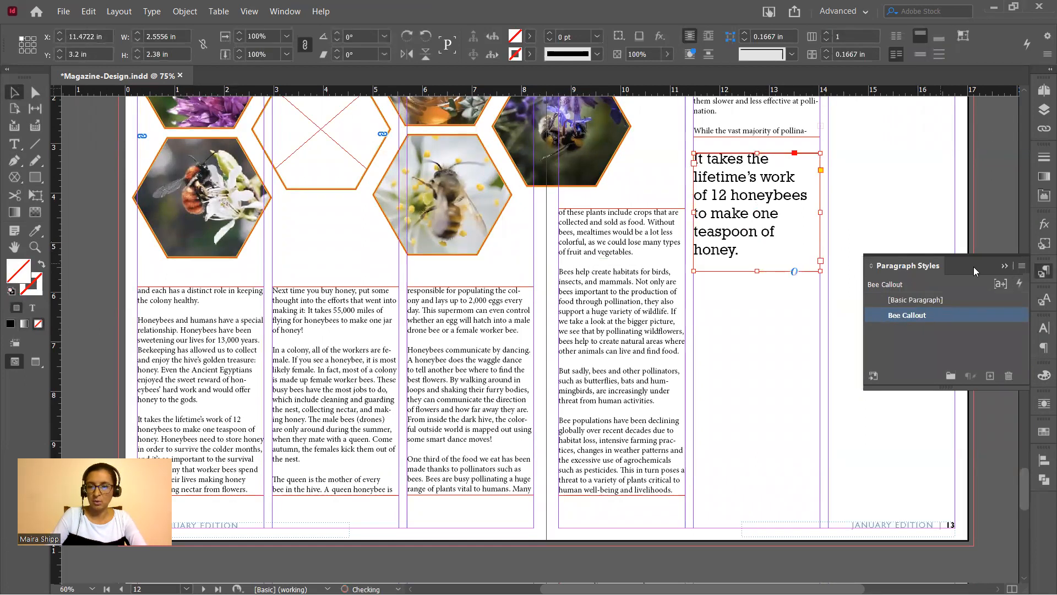
{"action": "left_click", "coordinate": [1005, 266]}
{"action": "left_click", "coordinate": [780, 279]}
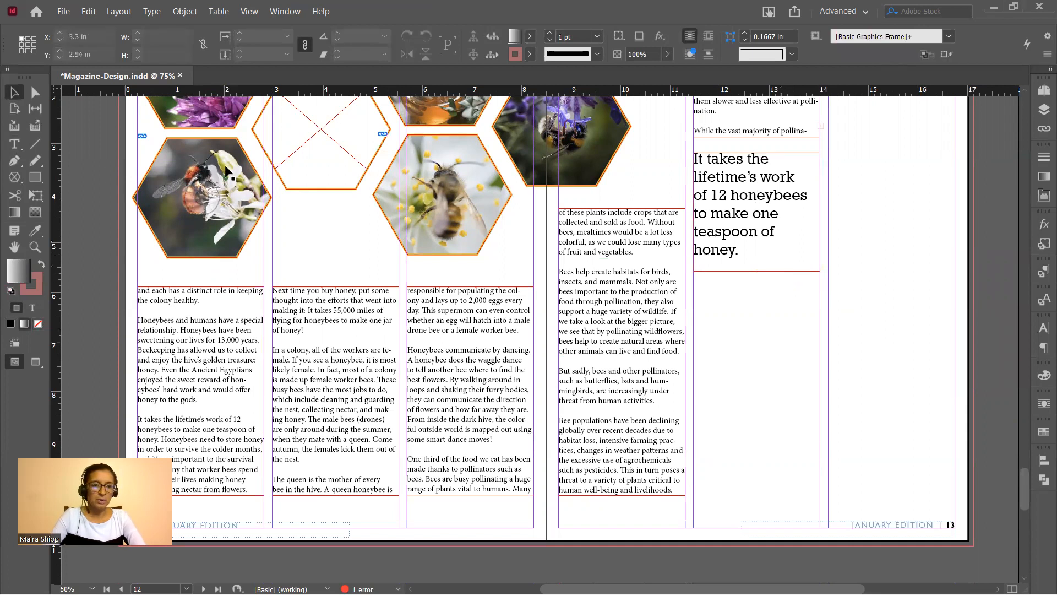
Draw a rectangle about 1.69 by 0.3 in over the callout's first line, starting at the frame's upper-left corner.
{"action": "left_click", "coordinate": [35, 179]}
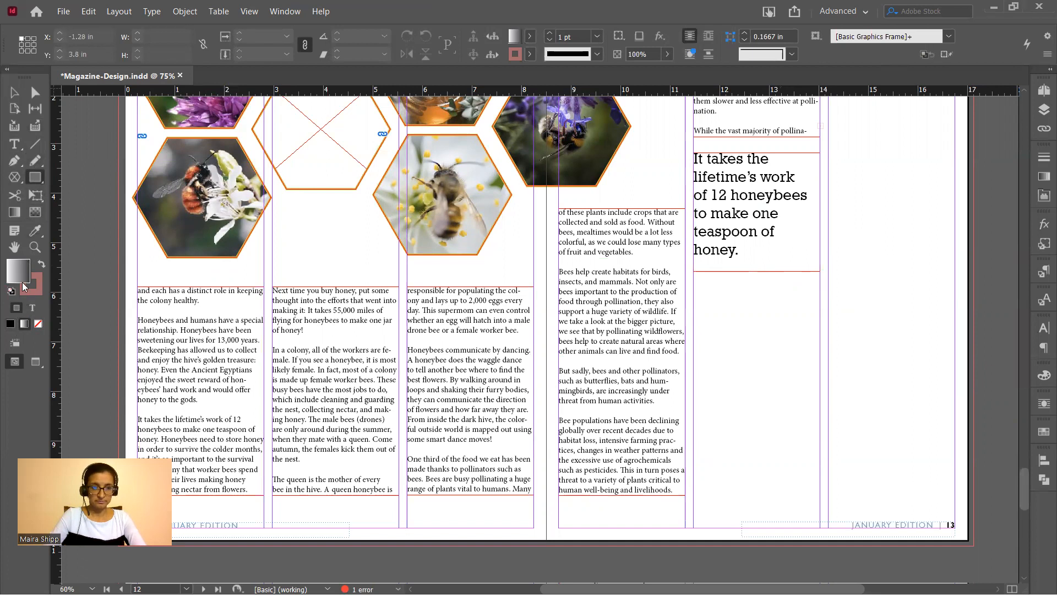
{"action": "left_click", "coordinate": [1043, 434]}
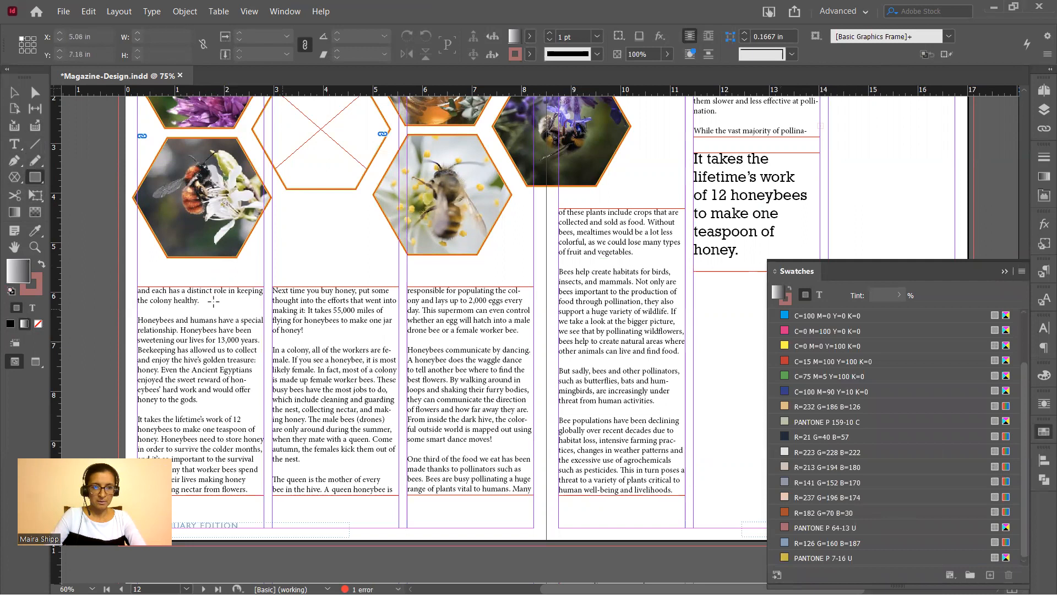
{"action": "left_click_drag", "start_coordinate": [693, 153], "coordinate": [778, 167]}
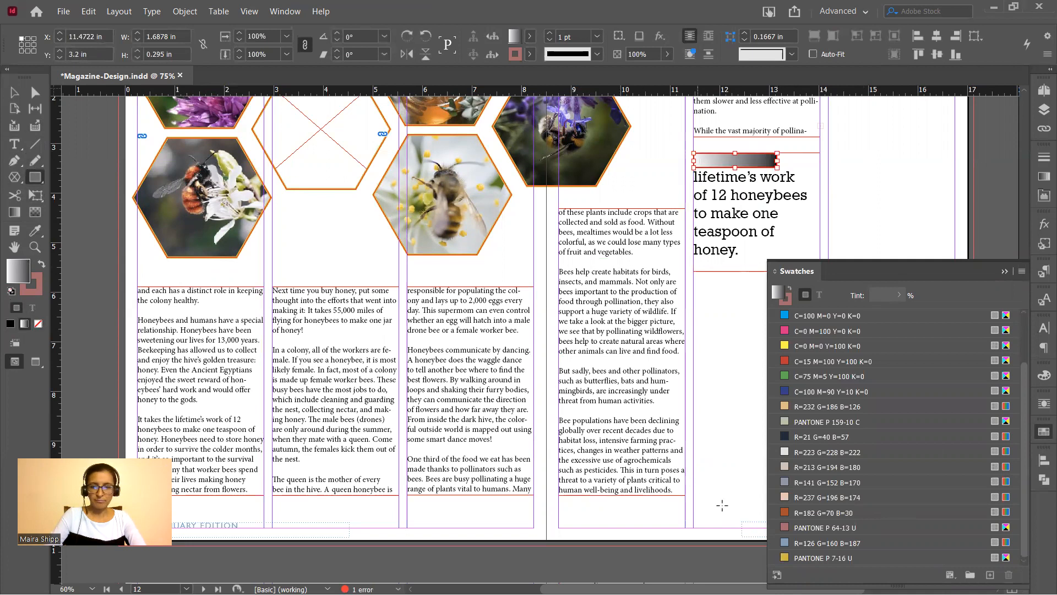
Fill the callout's highlight rectangle with PANTONE P 7-16 U and remove its stroke.
{"action": "left_click", "coordinate": [785, 558]}
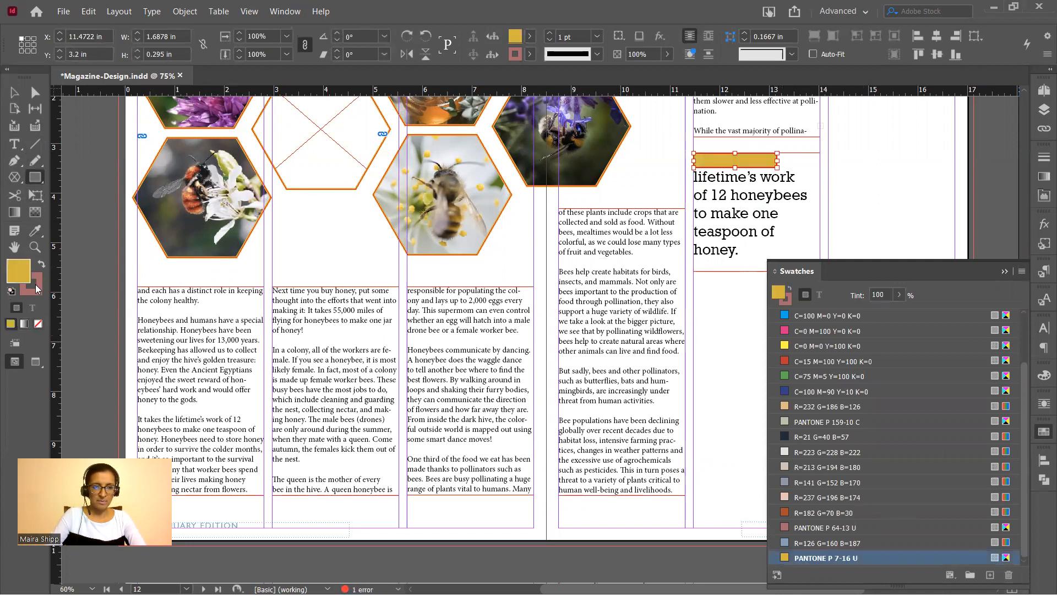
{"action": "left_click", "coordinate": [35, 284]}
{"action": "left_click", "coordinate": [38, 324]}
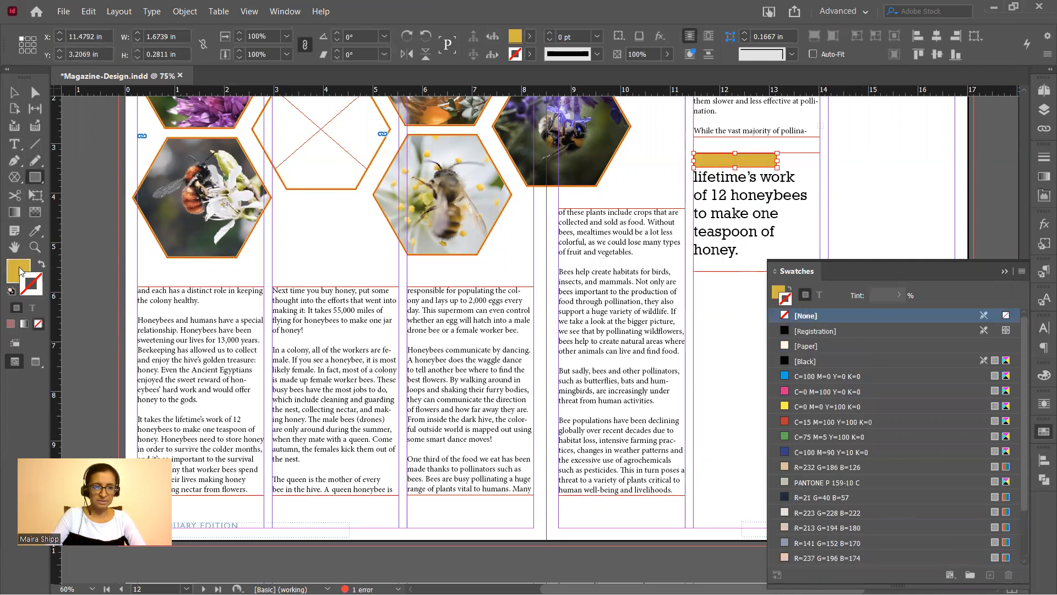
{"action": "left_click", "coordinate": [18, 269]}
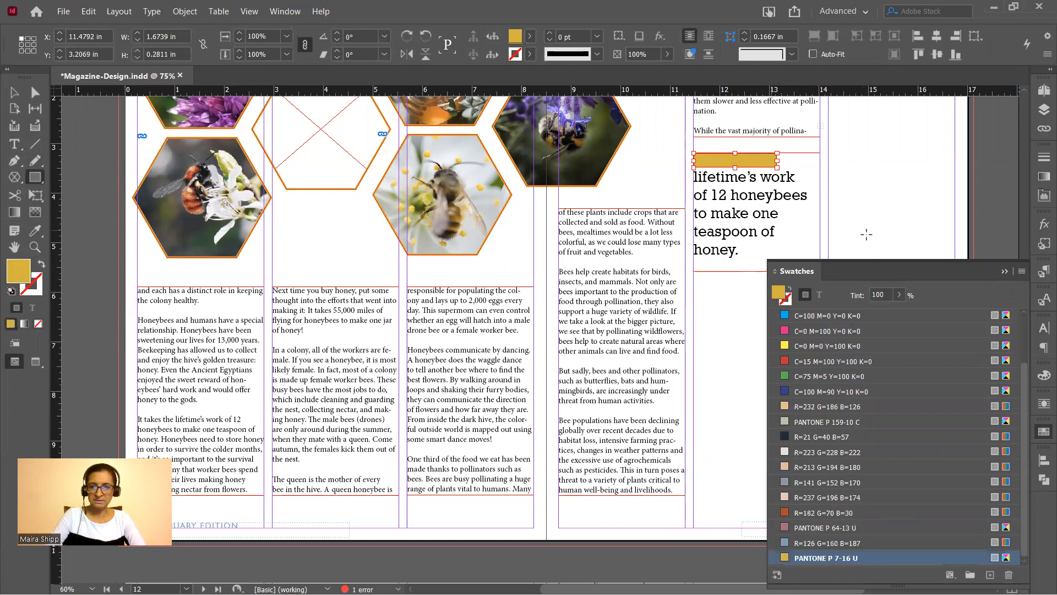
{"action": "left_click", "coordinate": [1005, 272]}
{"action": "key", "text": "ctrl+="}
{"action": "key", "text": "ctrl+="}
{"action": "key", "text": "ctrl+="}
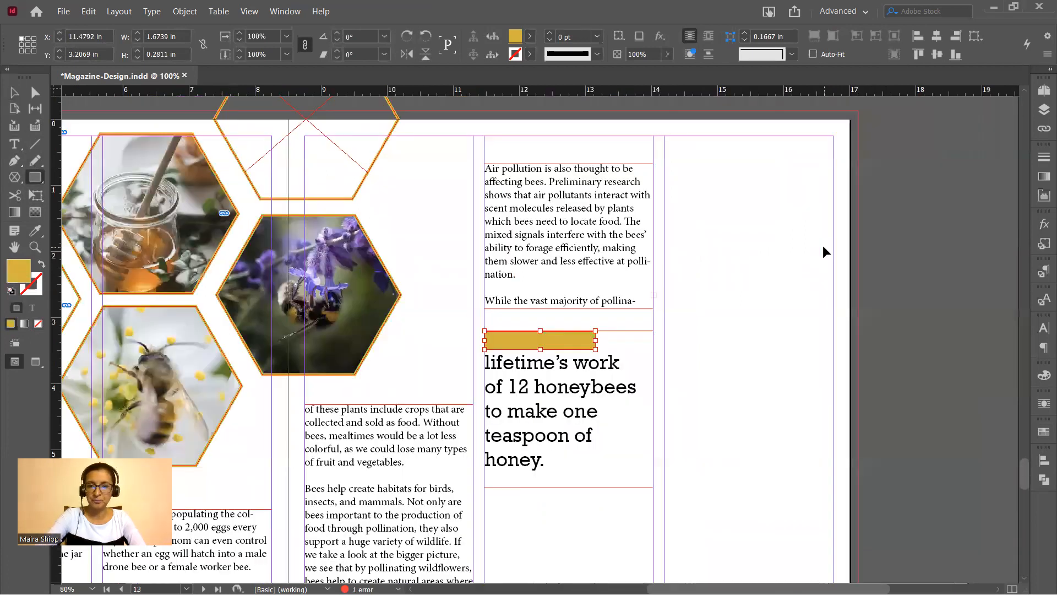
{"action": "key", "text": "v"}
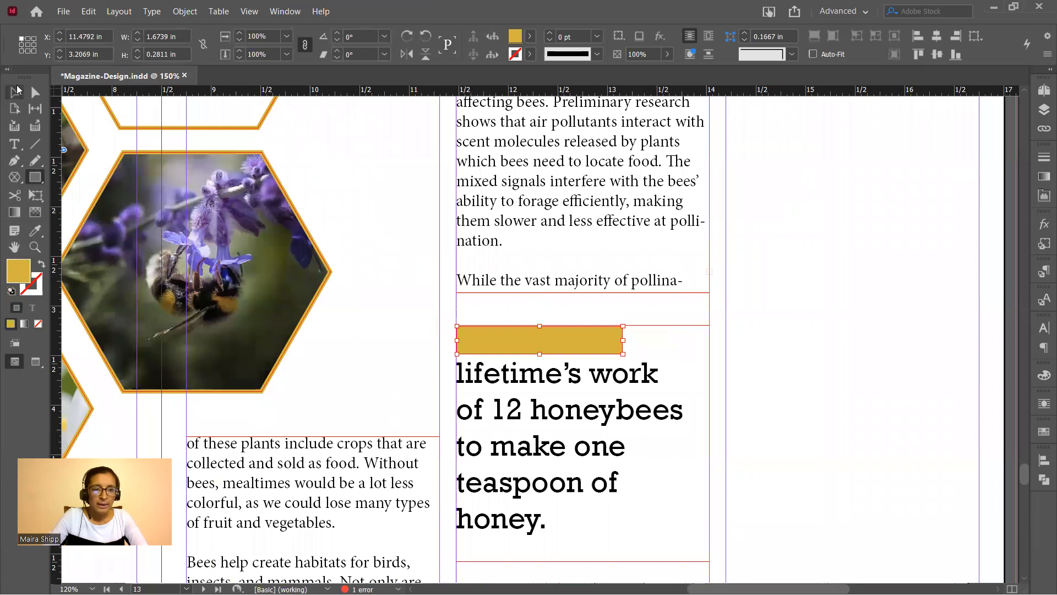
Duplicate the gold rectangle over each of the callout's five other lines, sizing each copy to its line's width.
{"action": "left_click_drag", "start_coordinate": [567, 344], "coordinate": [664, 376]}
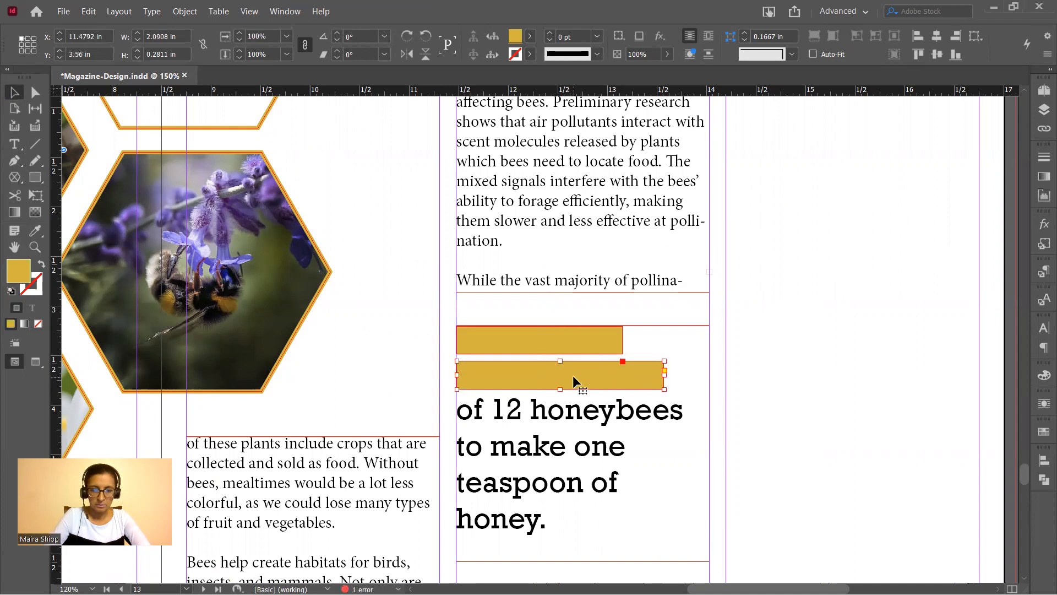
{"action": "left_click_drag", "start_coordinate": [565, 335], "coordinate": [689, 409]}
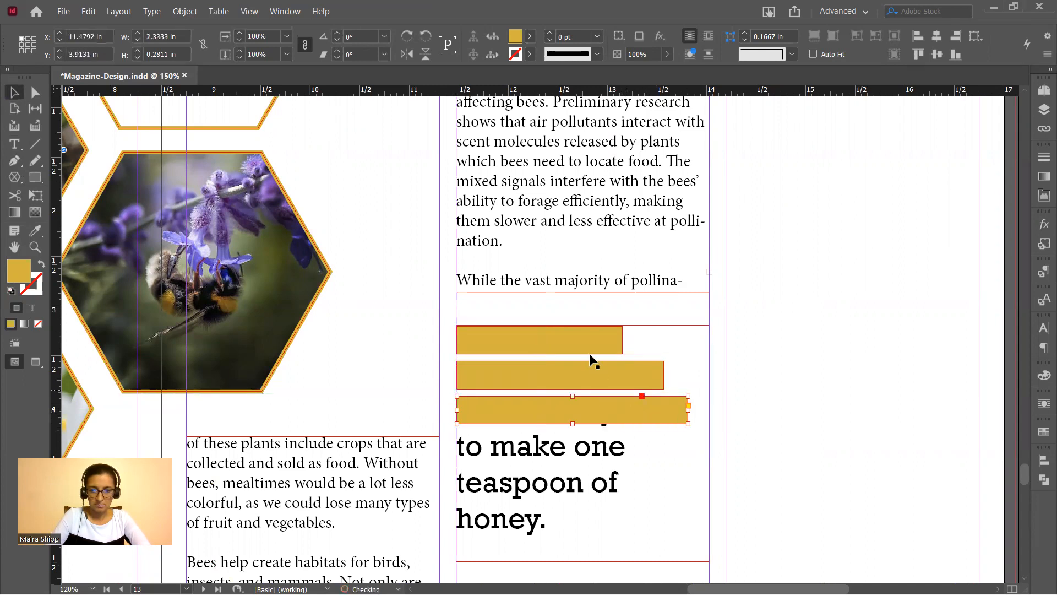
{"action": "left_click_drag", "start_coordinate": [577, 337], "coordinate": [634, 446]}
{"action": "left_click", "coordinate": [584, 344]}
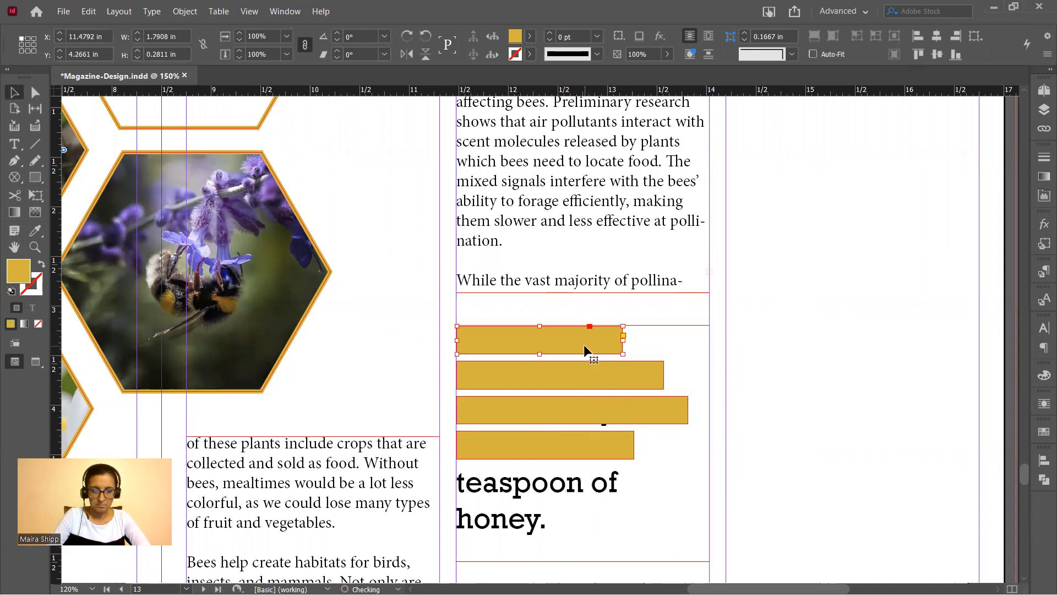
{"action": "left_click_drag", "start_coordinate": [583, 345], "coordinate": [561, 523]}
Distribute the six gold highlight rectangles evenly down the callout by their top edges.
{"action": "left_click", "coordinate": [596, 492], "text": "shift"}
{"action": "left_click", "coordinate": [591, 441], "text": "shift"}
{"action": "left_click", "coordinate": [589, 408], "text": "shift"}
{"action": "left_click", "coordinate": [577, 366], "text": "shift"}
{"action": "left_click", "coordinate": [576, 345], "text": "shift"}
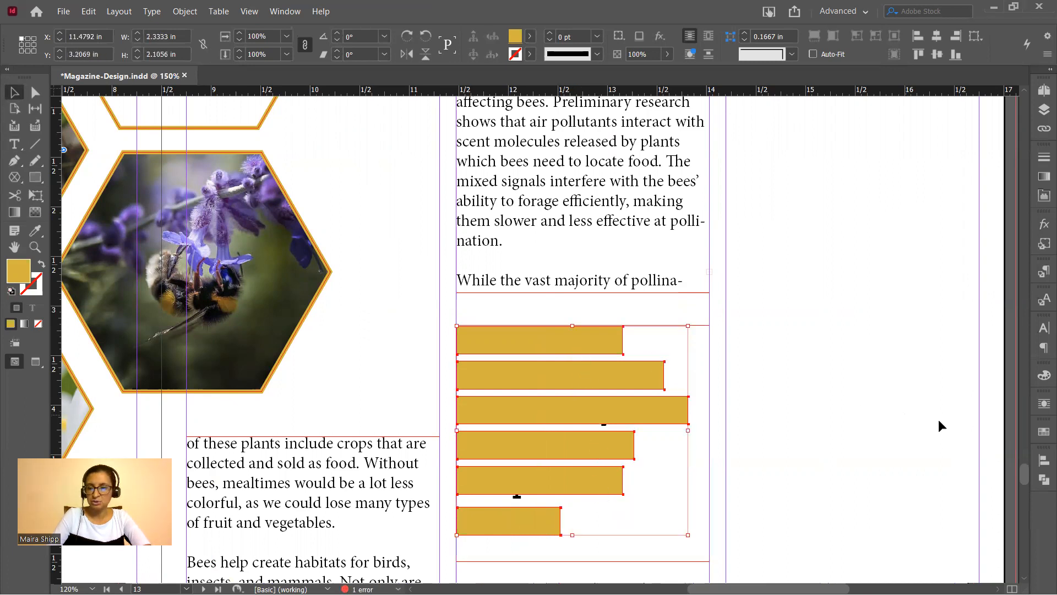
{"action": "left_click", "coordinate": [1042, 462]}
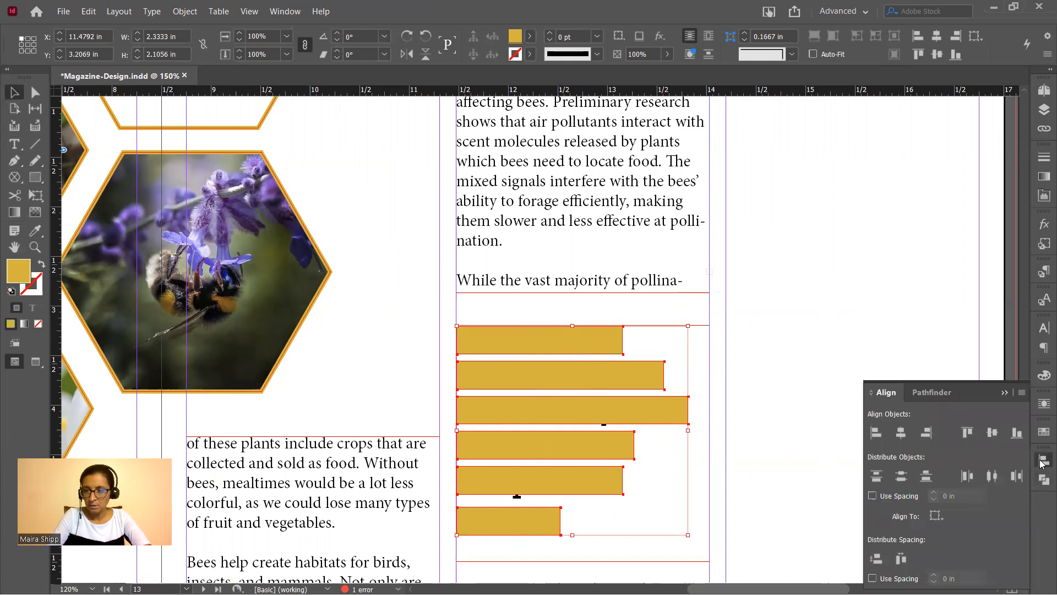
{"action": "left_click", "coordinate": [877, 477]}
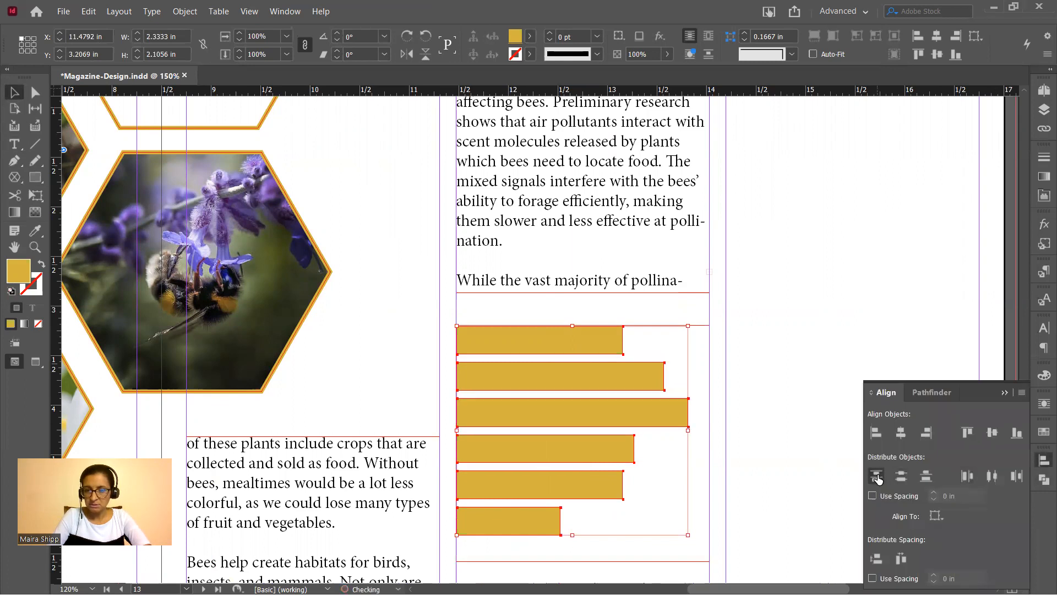
{"action": "left_click", "coordinate": [1002, 393]}
Bring the callout text frame in front of the gold rectangles and preview the spread full screen.
{"action": "left_click", "coordinate": [773, 512]}
{"action": "left_click", "coordinate": [692, 540]}
{"action": "right_click", "coordinate": [692, 540]}
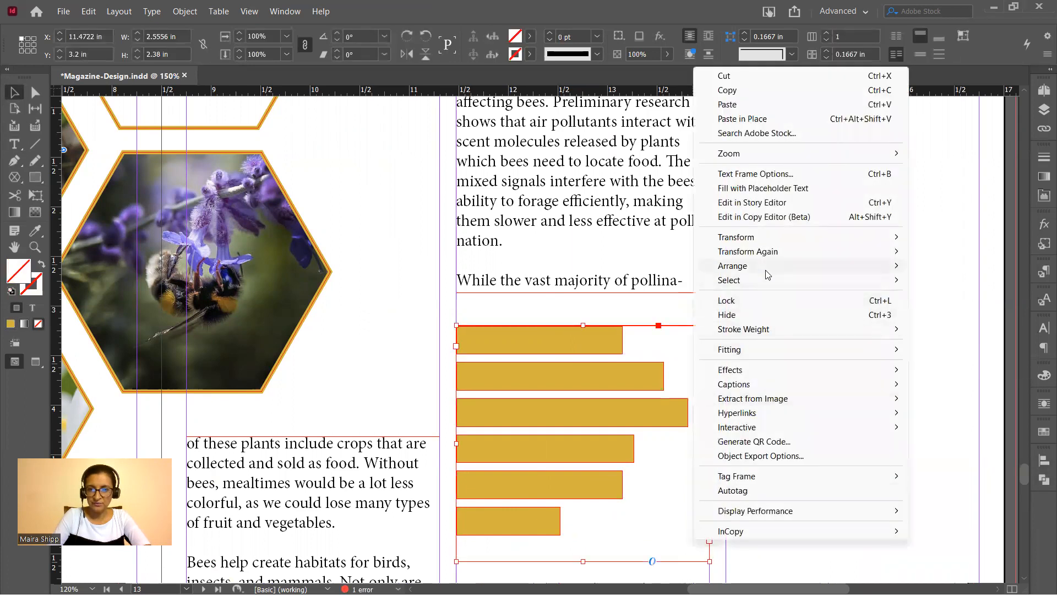
{"action": "mouse_move", "coordinate": [766, 268]}
{"action": "left_click", "coordinate": [592, 272]}
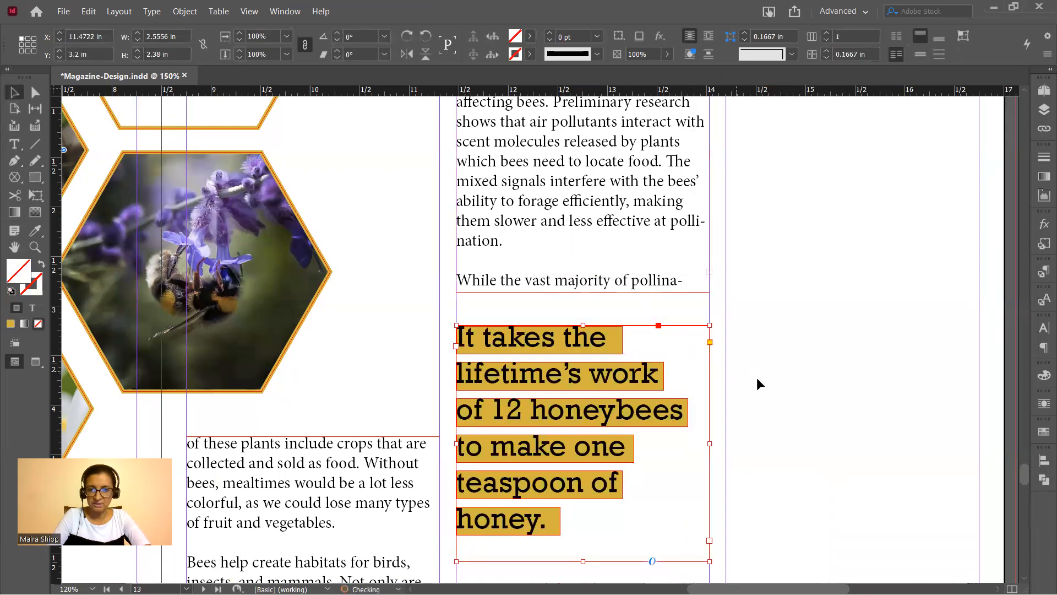
{"action": "left_click", "coordinate": [759, 381]}
{"action": "key", "text": "shift+w"}
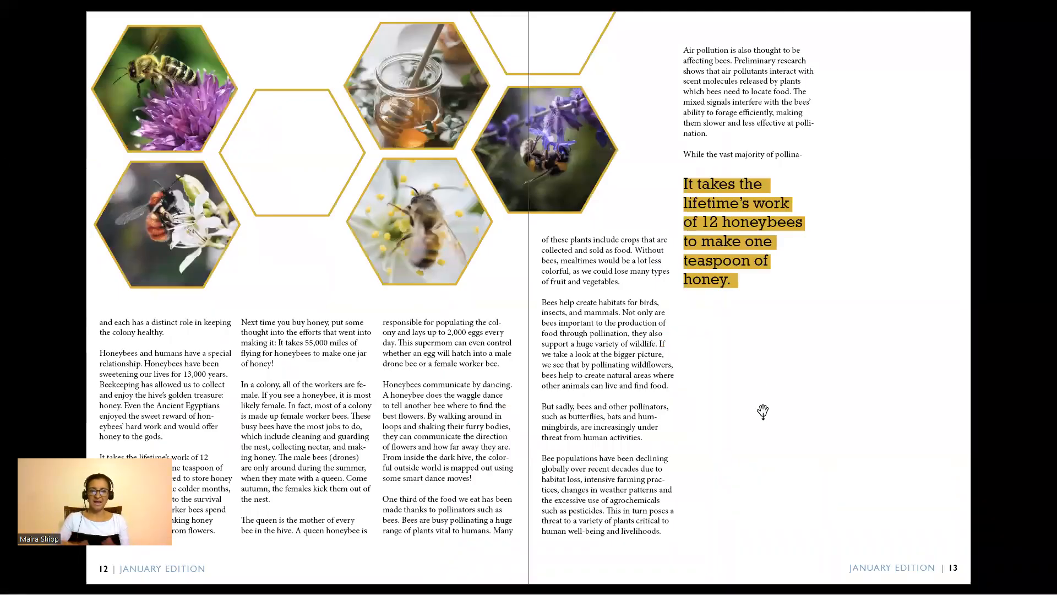
{"action": "key", "text": "Left"}
{"action": "key", "text": "Right"}
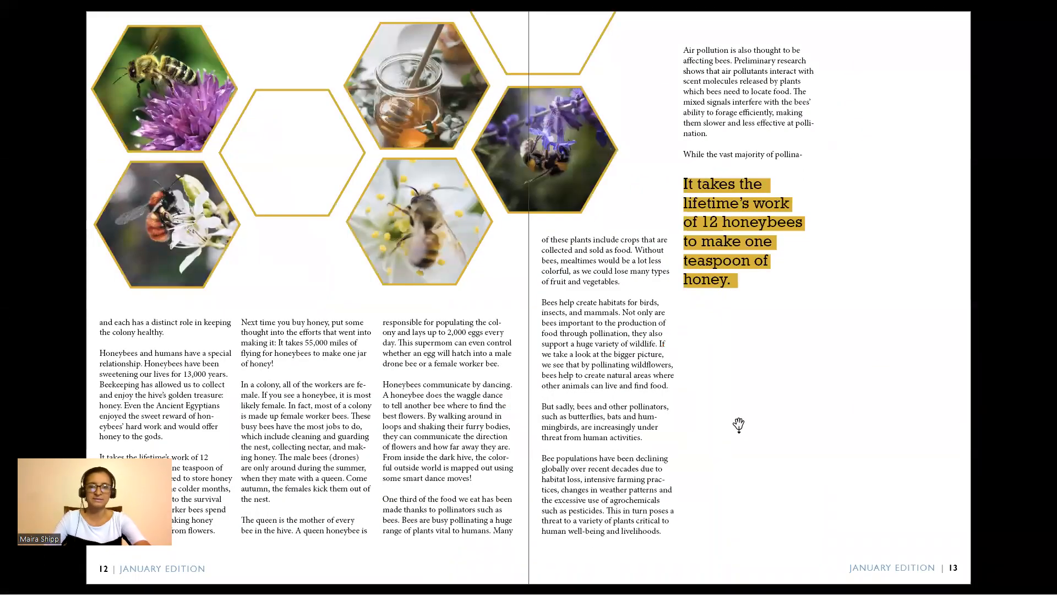
{"action": "key", "text": "Escape"}
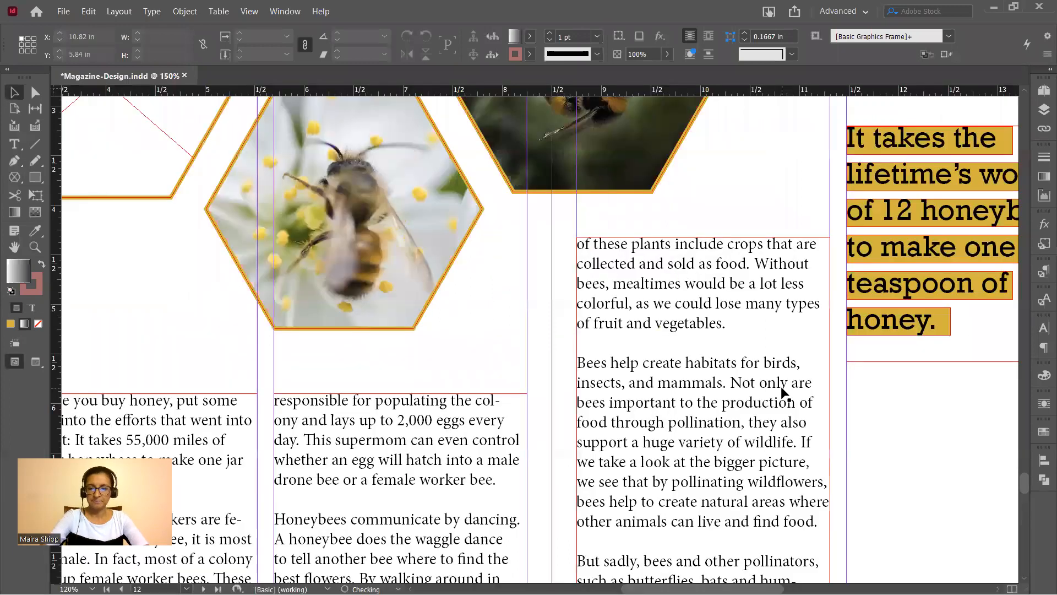
Turn off hyphenation for the entire threaded article text.
{"action": "key", "text": "ctrl+1"}
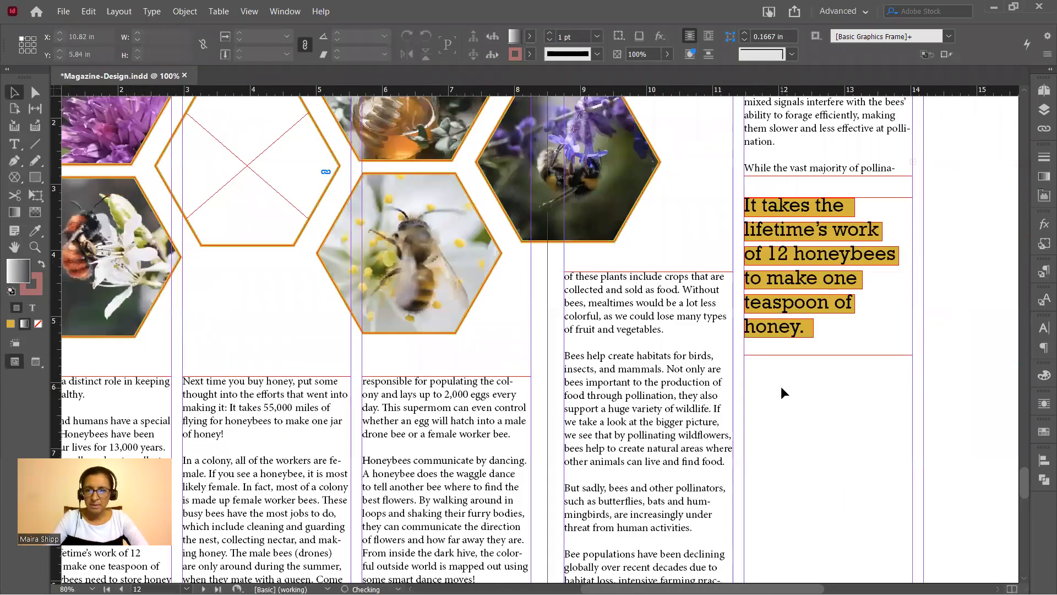
{"action": "key", "text": "ctrl+minus"}
{"action": "left_click", "coordinate": [763, 214]}
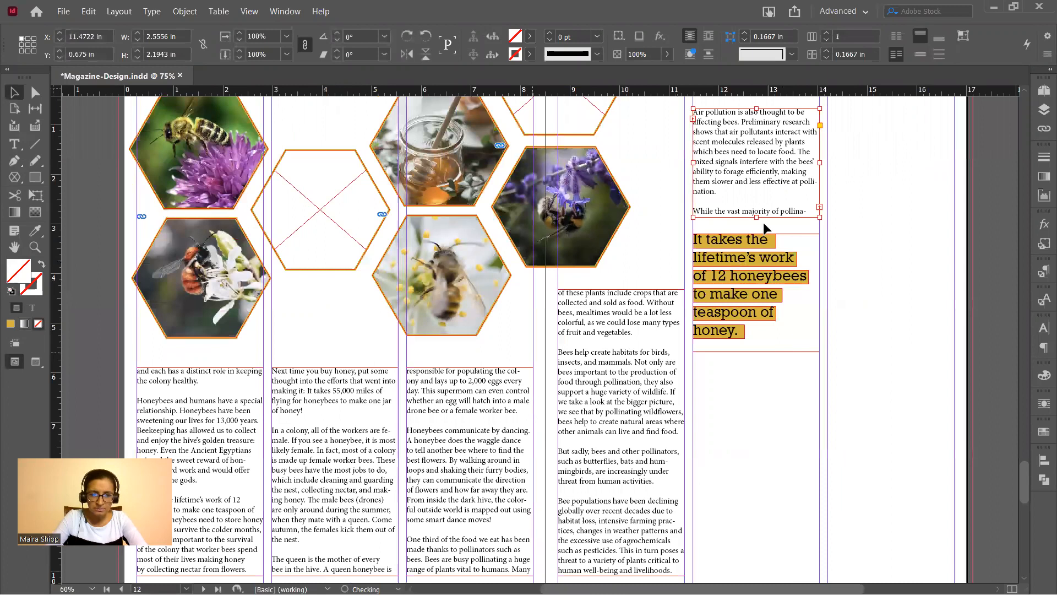
{"action": "double_click", "coordinate": [778, 180]}
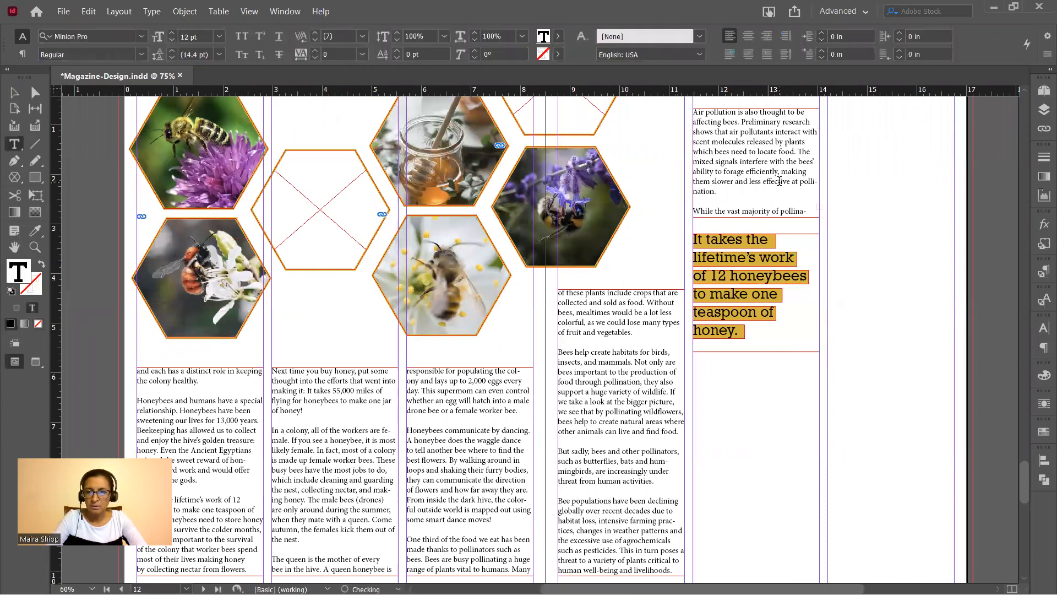
{"action": "key", "text": "ctrl+a"}
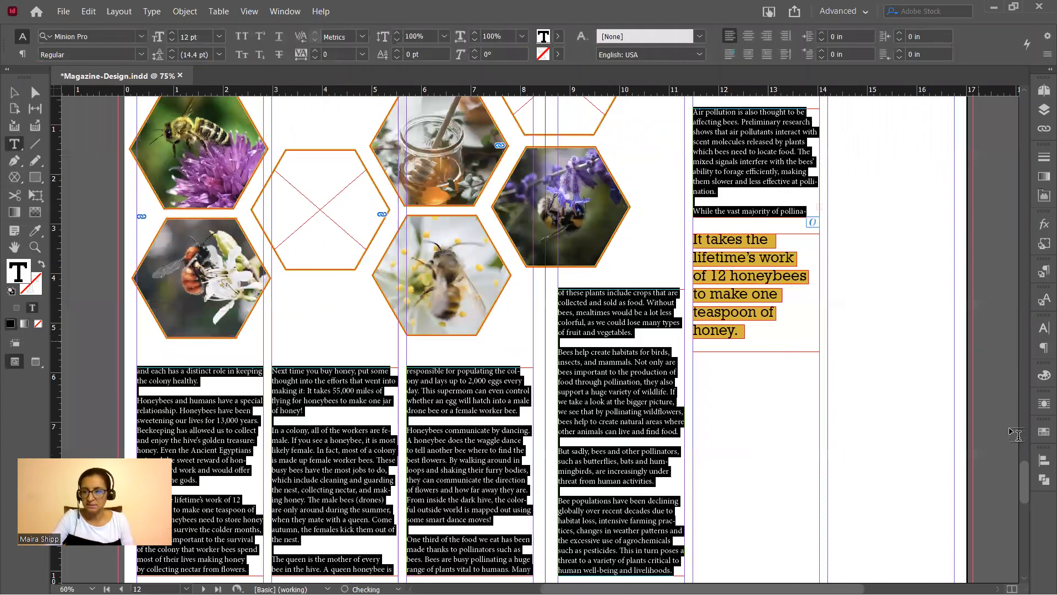
{"action": "left_click", "coordinate": [1043, 348]}
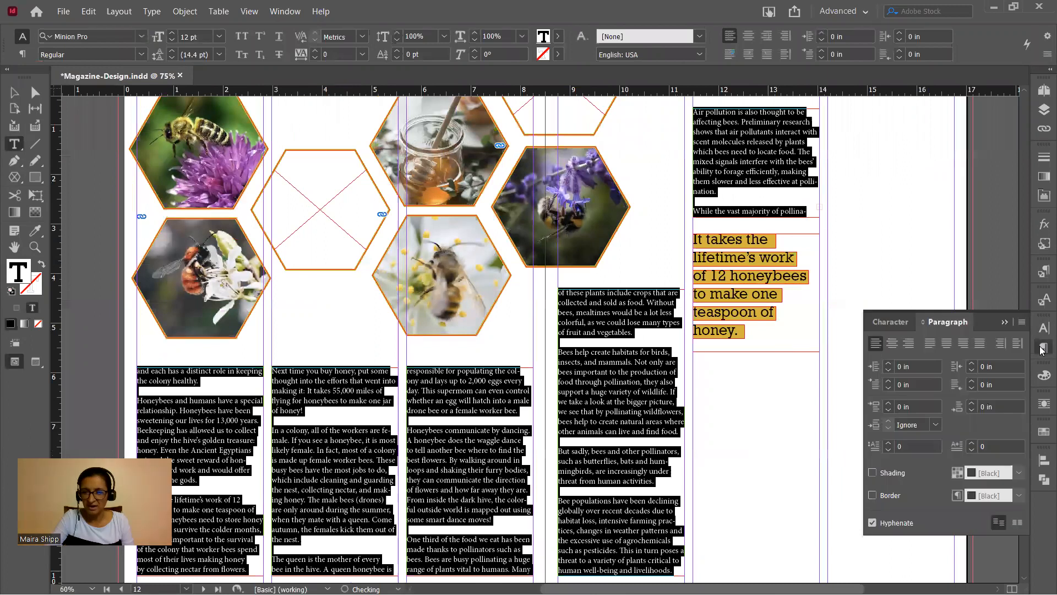
{"action": "left_click", "coordinate": [873, 523]}
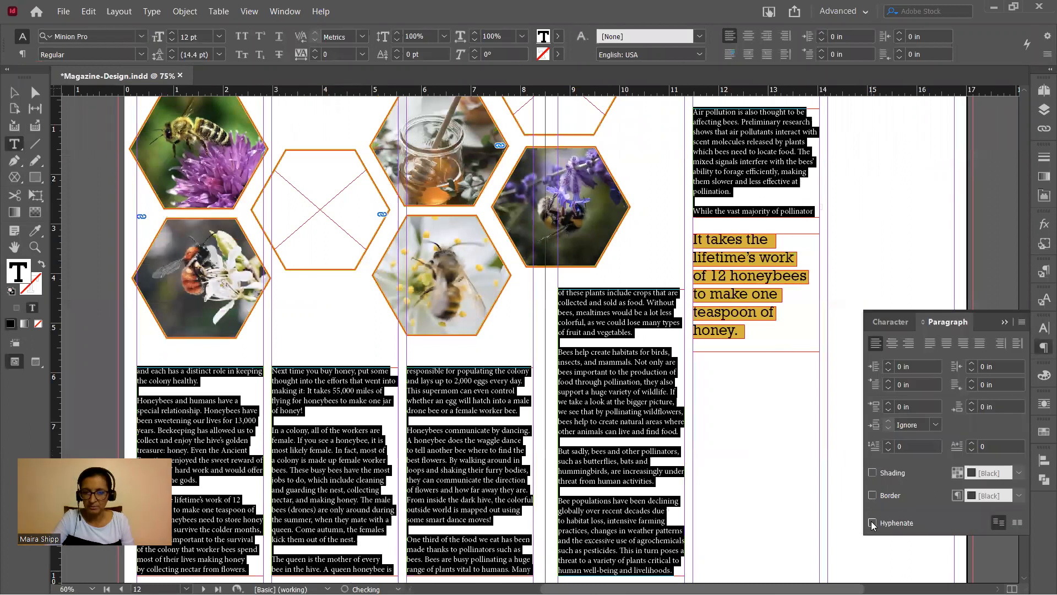
{"action": "left_click", "coordinate": [1001, 320]}
{"action": "key", "text": "Escape"}
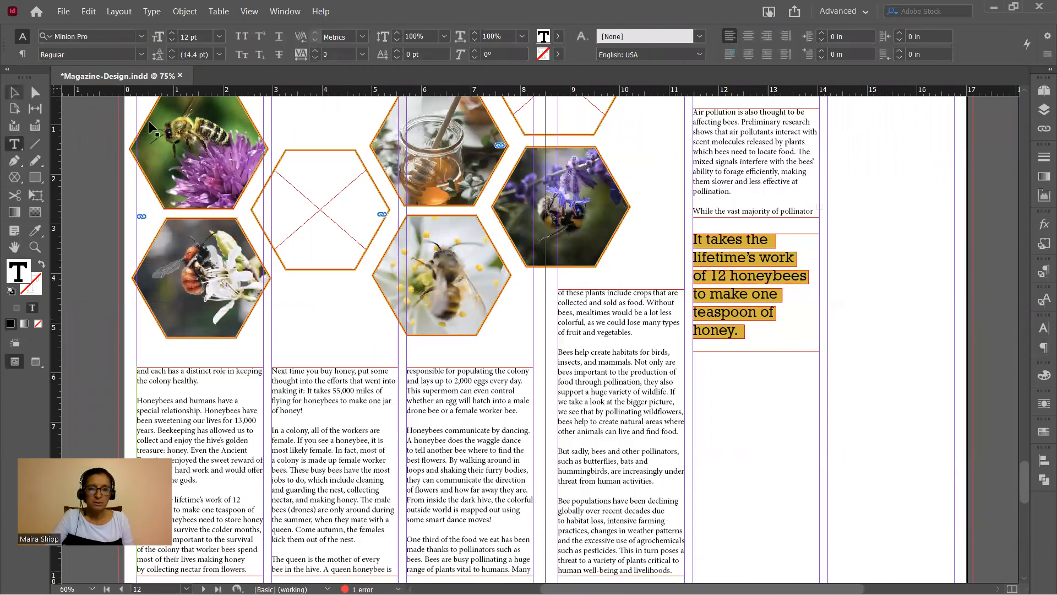
Shorten the text frame above the callout to about 1.89 in high so it ends after "pollination.".
{"action": "left_click", "coordinate": [760, 182]}
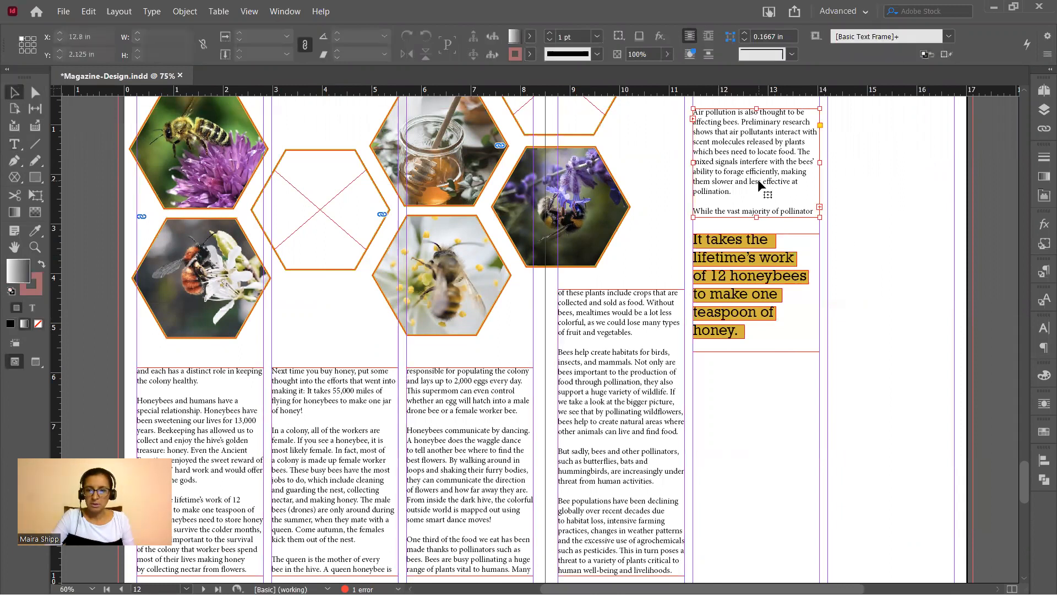
{"action": "left_click_drag", "start_coordinate": [757, 215], "coordinate": [757, 202]}
{"action": "left_click", "coordinate": [777, 210]}
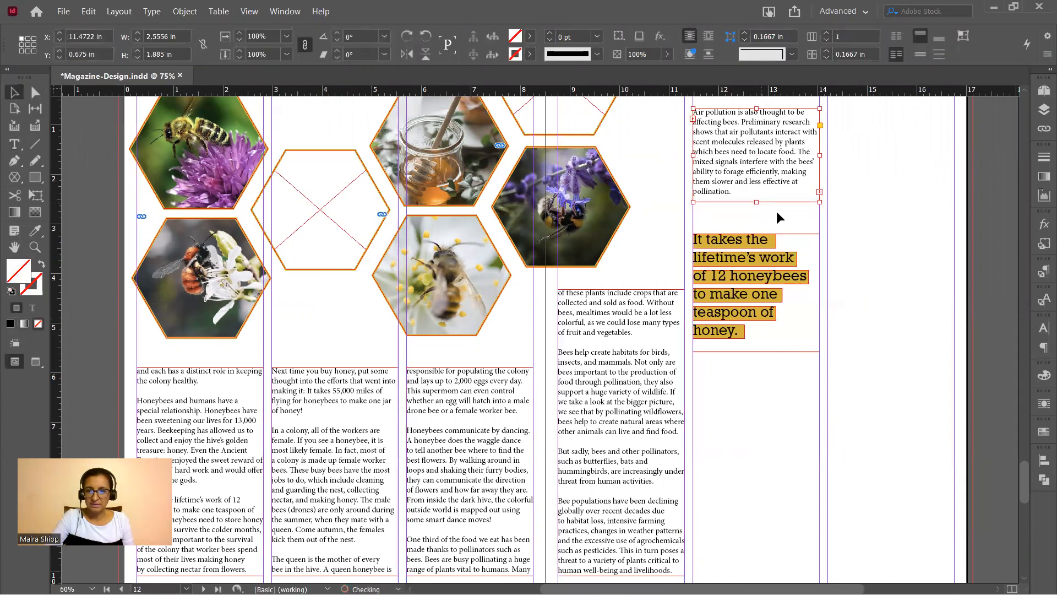
Move the callout text together with its gold rectangles up to about Y 2.76 in, just below the shortened column text.
{"action": "left_click", "coordinate": [707, 356]}
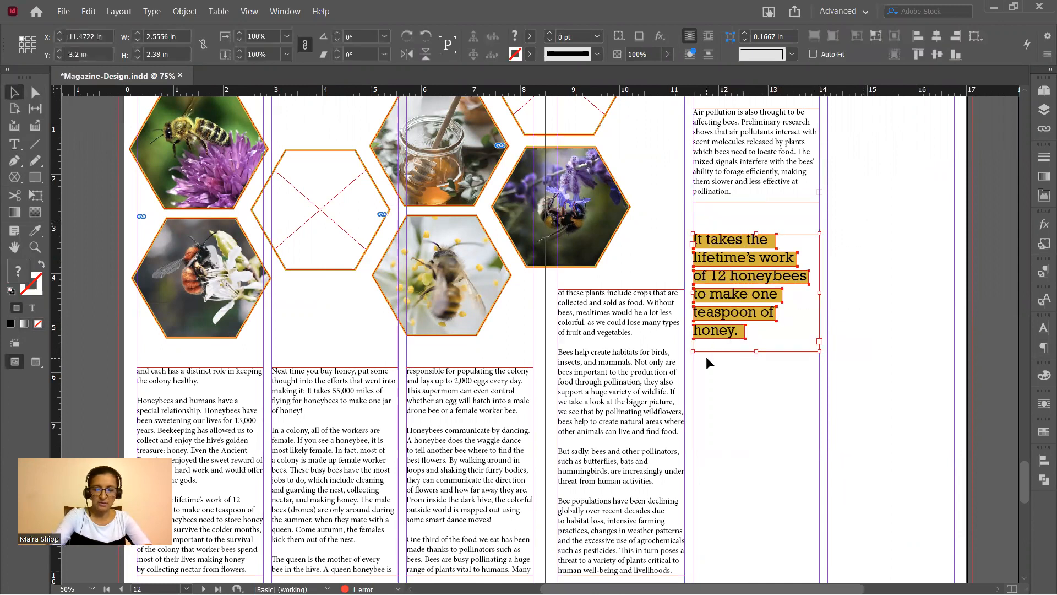
{"action": "key", "text": "Up"}
{"action": "key", "text": "Up"}
{"action": "key", "text": "Up"}
{"action": "key", "text": "Up"}
{"action": "key", "text": "Up"}
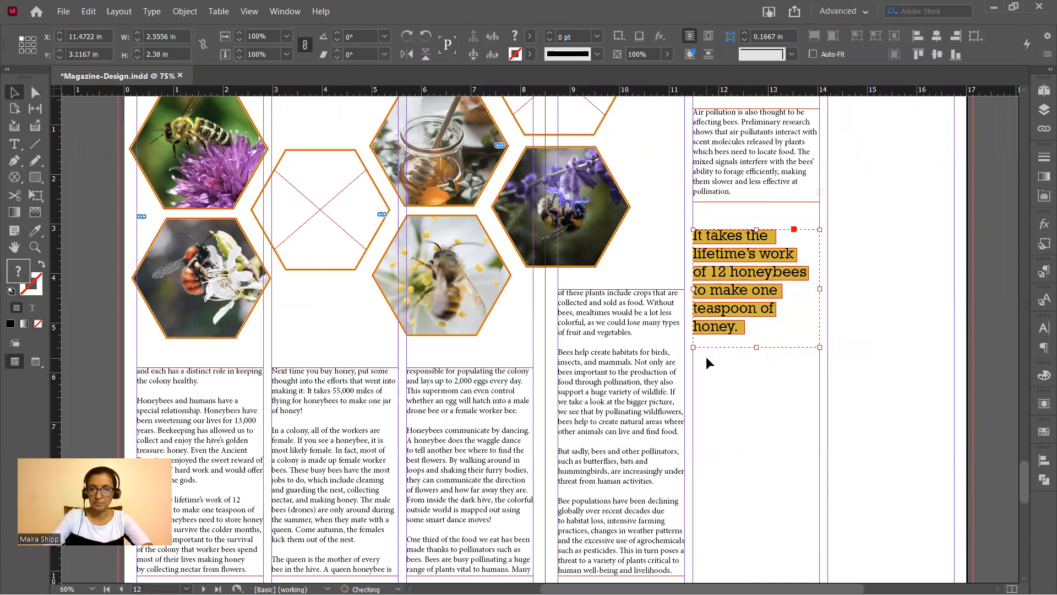
{"action": "key", "text": "Up"}
{"action": "key", "text": "Up"}
{"action": "key", "text": "Up"}
{"action": "key", "text": "Up"}
{"action": "key", "text": "Up"}
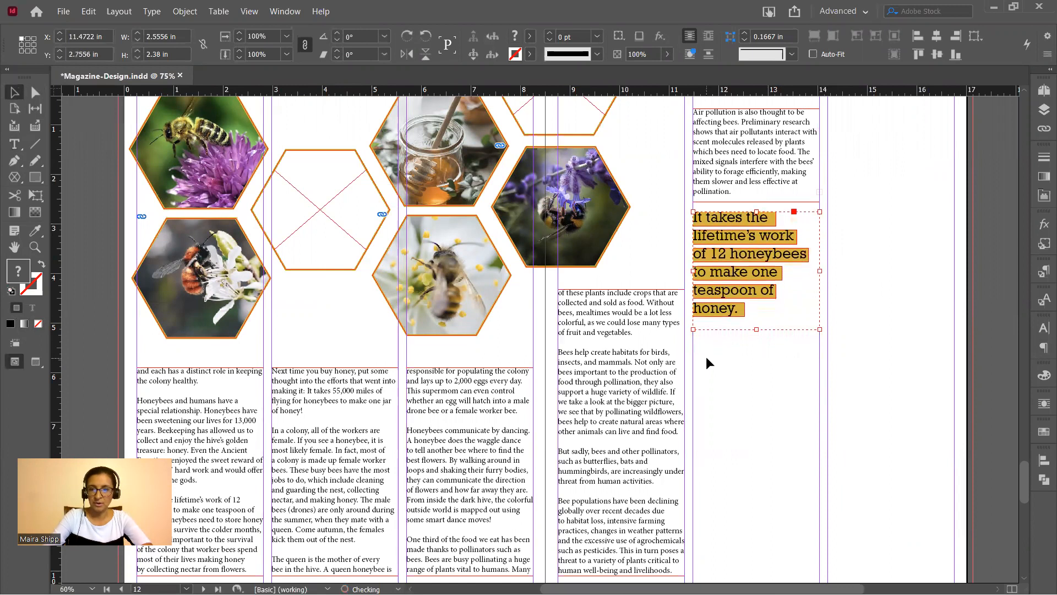
Thread the overset article text into a new frame below the callout, about 2.64 in wide, extended down to "when producing rock art.".
{"action": "left_click", "coordinate": [739, 189]}
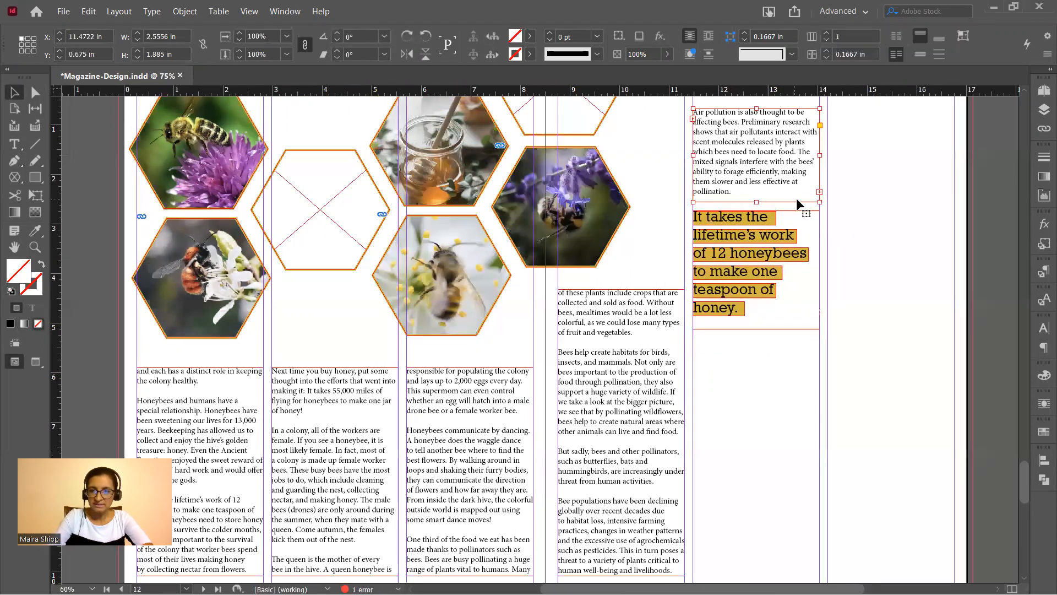
{"action": "left_click", "coordinate": [820, 192]}
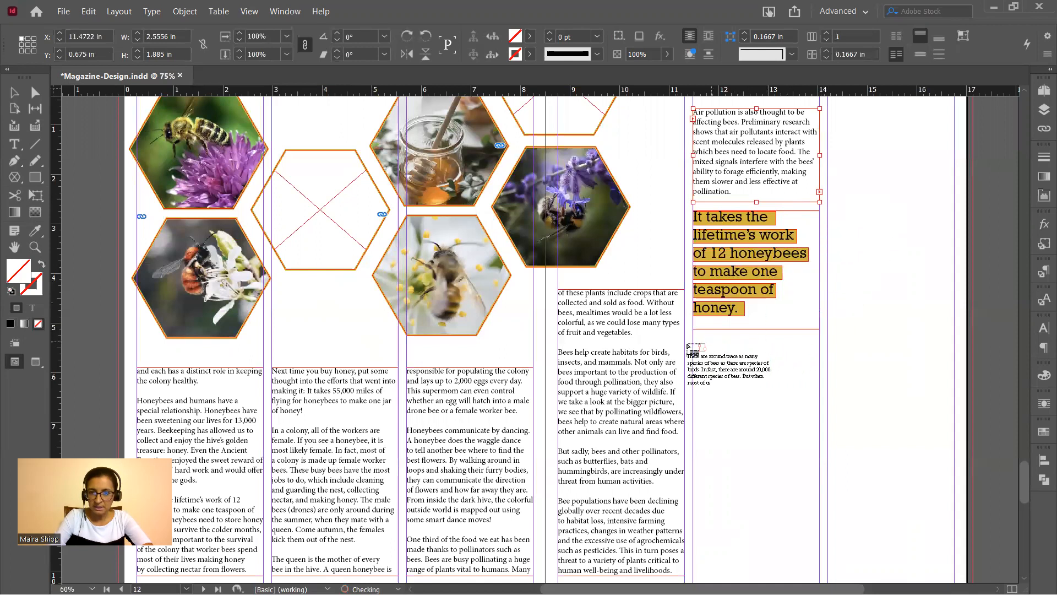
{"action": "left_click_drag", "start_coordinate": [695, 337], "coordinate": [826, 545]}
{"action": "scroll", "coordinate": [856, 467], "scroll_direction": "down", "scroll_amount": 4}
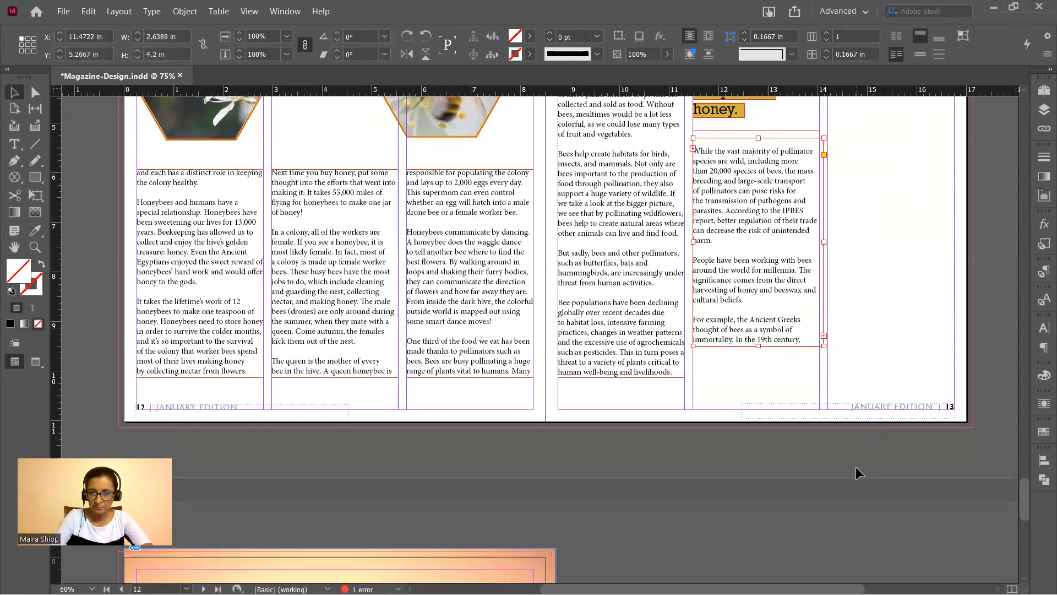
{"action": "left_click_drag", "start_coordinate": [756, 386], "coordinate": [758, 437]}
{"action": "left_click", "coordinate": [862, 392]}
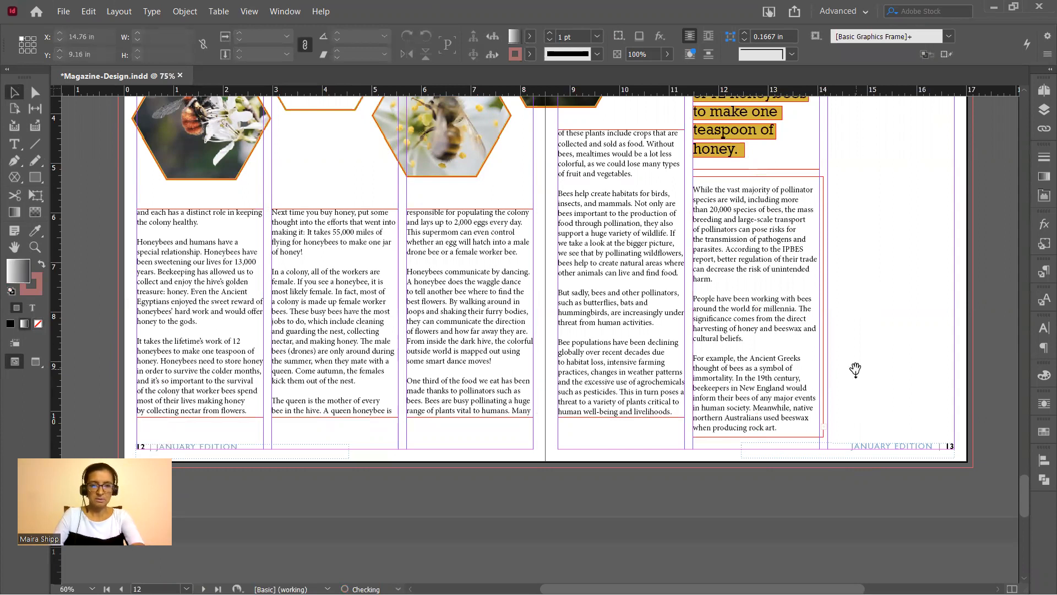
{"action": "key", "text": "shift+w"}
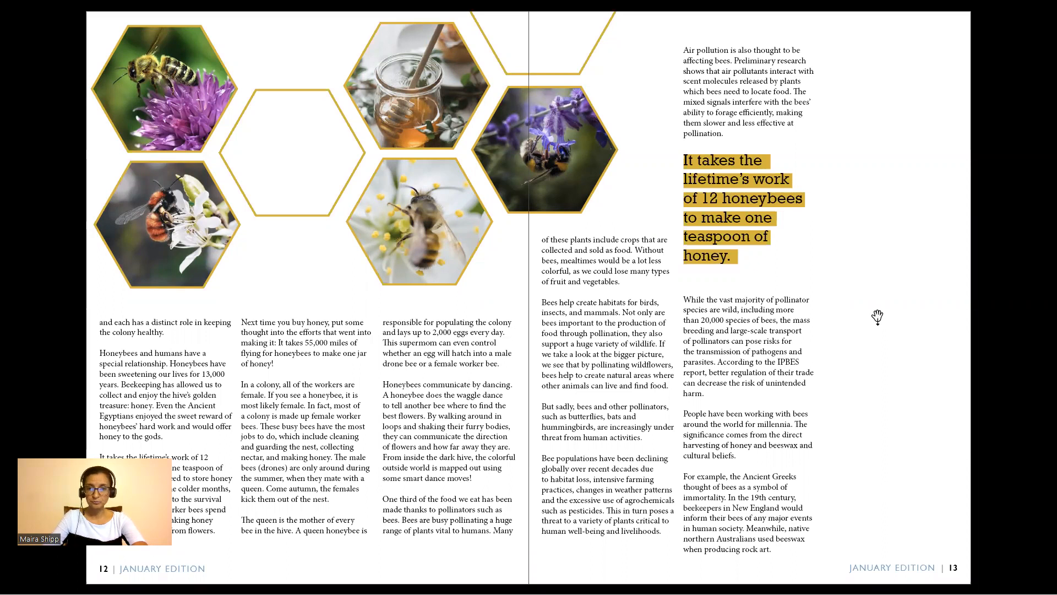
{"action": "key", "text": "Escape"}
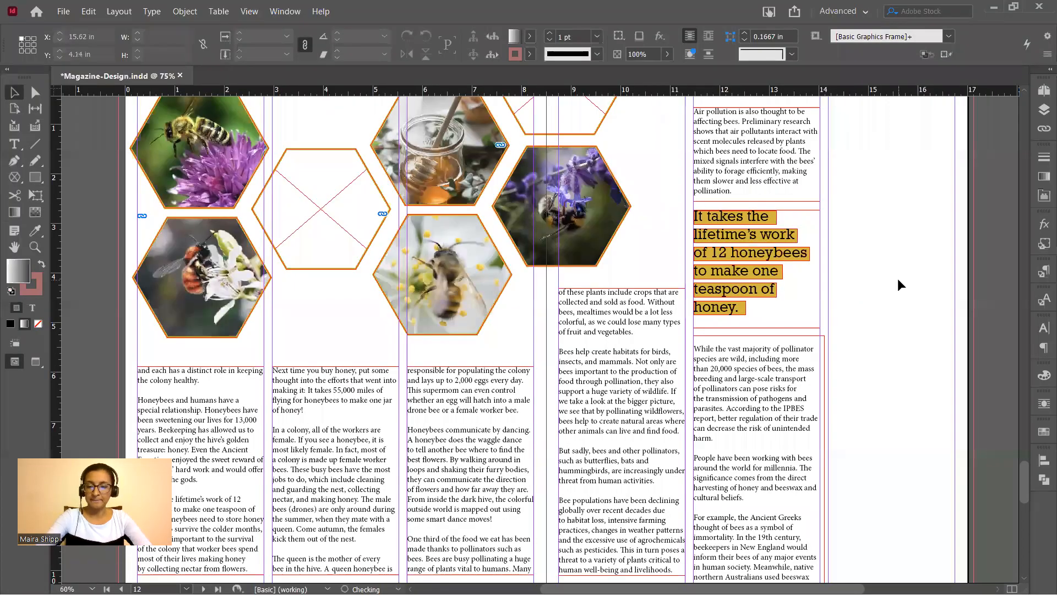
Draw a rectangle about 3.05 by 11.23 in over page 13's empty outer column, reaching out to the bleed.
{"action": "key", "text": "ctrl+minus"}
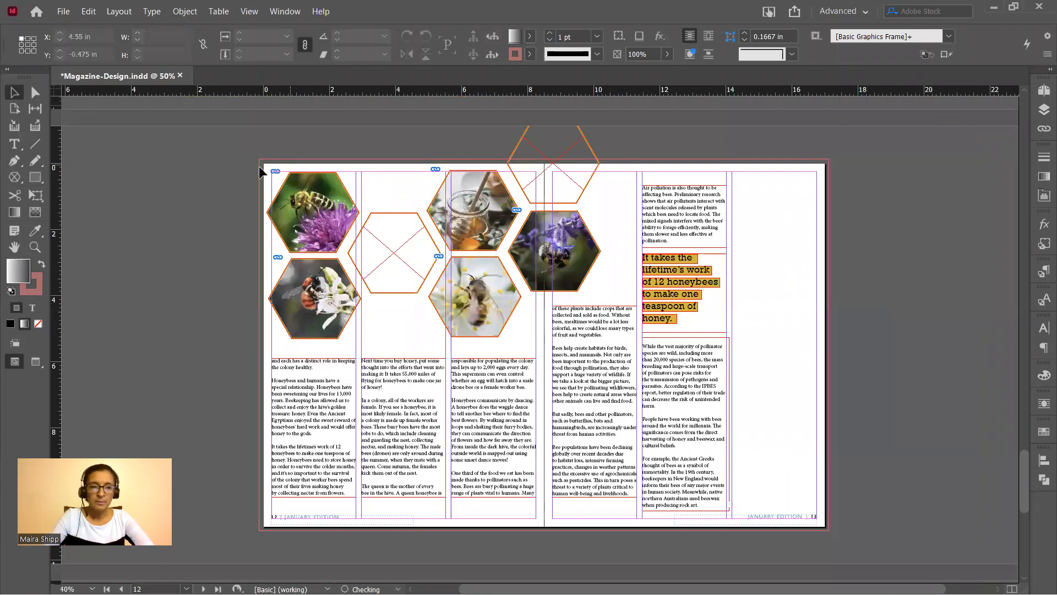
{"action": "left_click", "coordinate": [35, 179]}
{"action": "left_click_drag", "start_coordinate": [831, 160], "coordinate": [731, 531]}
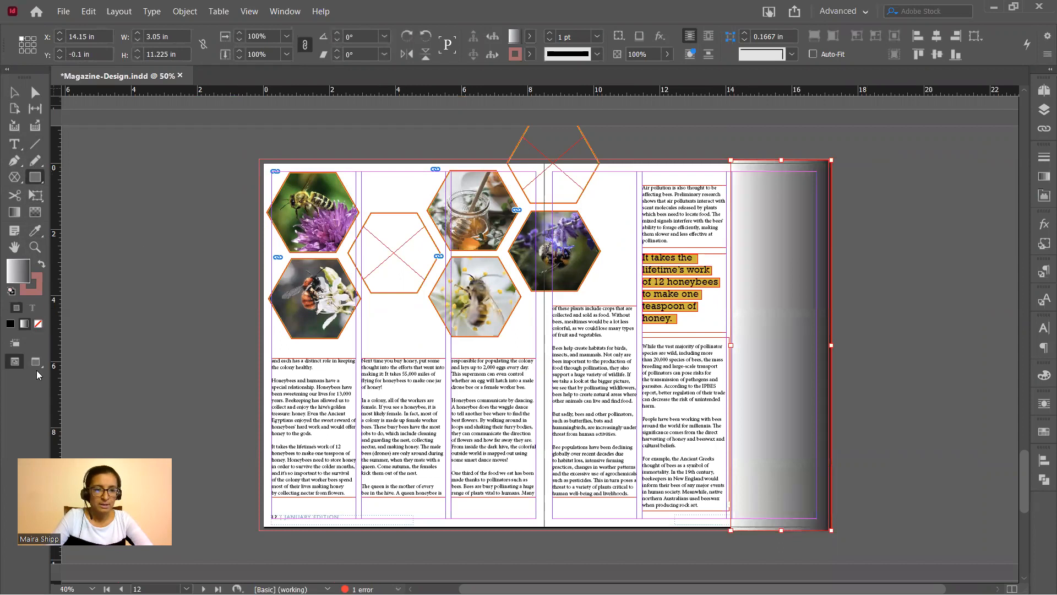
Remove the outer-column rectangle's stroke and fill it with PANTONE P 7-16 U at a 20% tint.
{"action": "left_click", "coordinate": [37, 295]}
{"action": "left_click", "coordinate": [38, 324]}
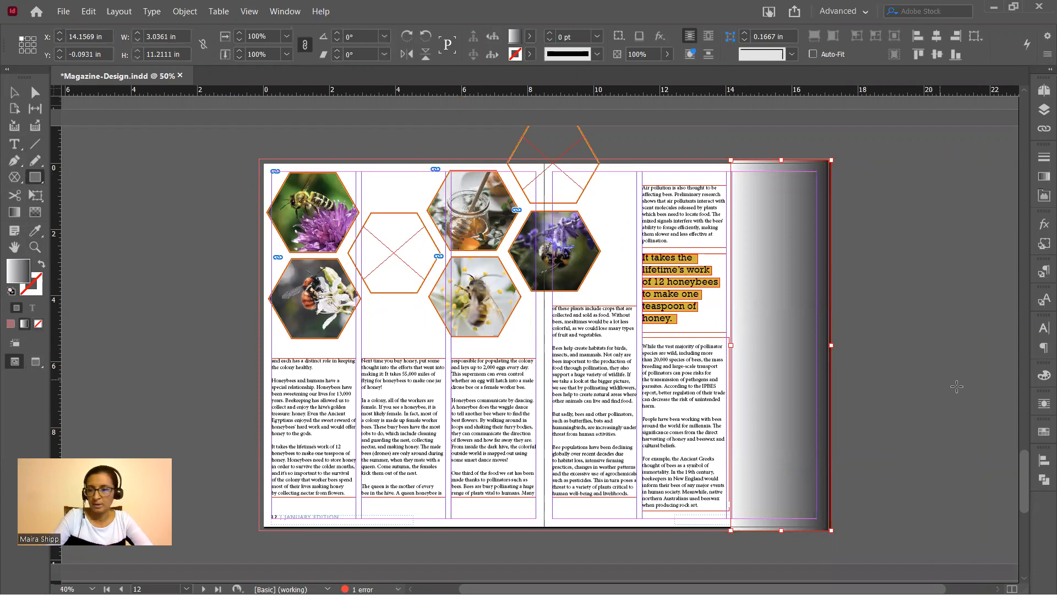
{"action": "left_click", "coordinate": [1044, 431]}
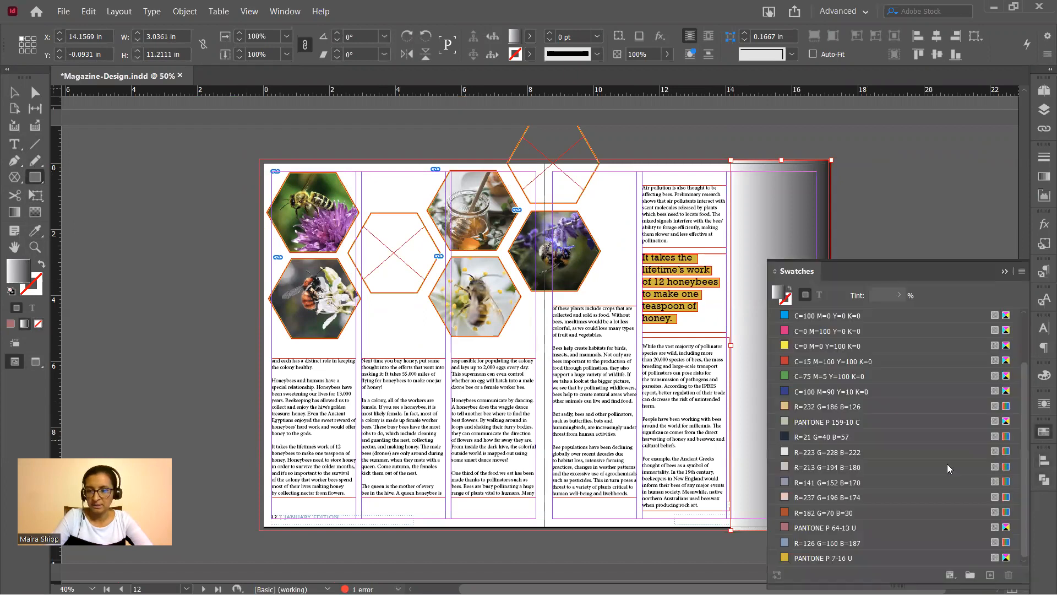
{"action": "left_click", "coordinate": [854, 559]}
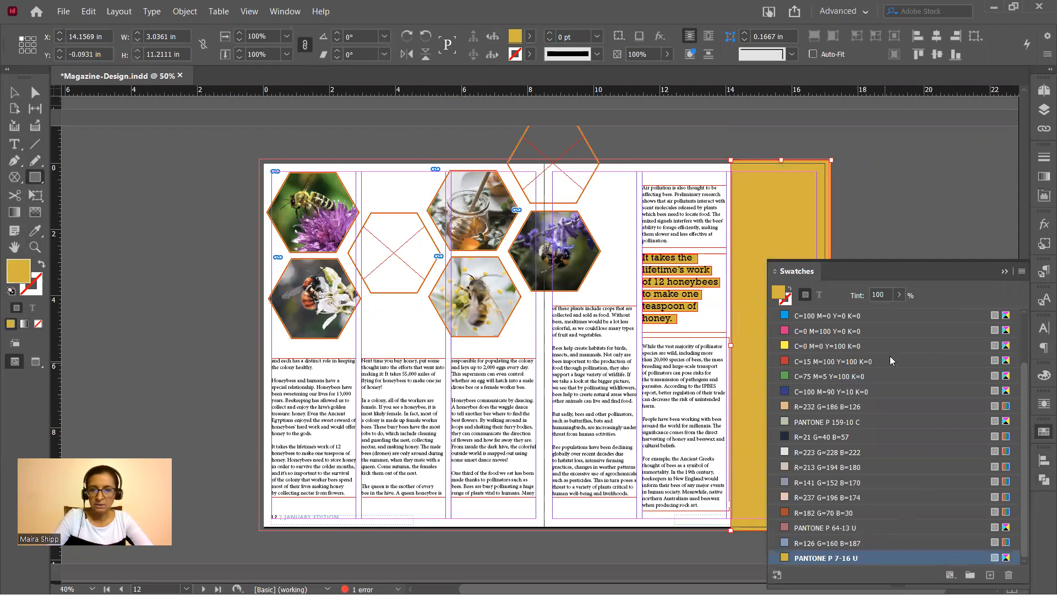
{"action": "double_click", "coordinate": [884, 295]}
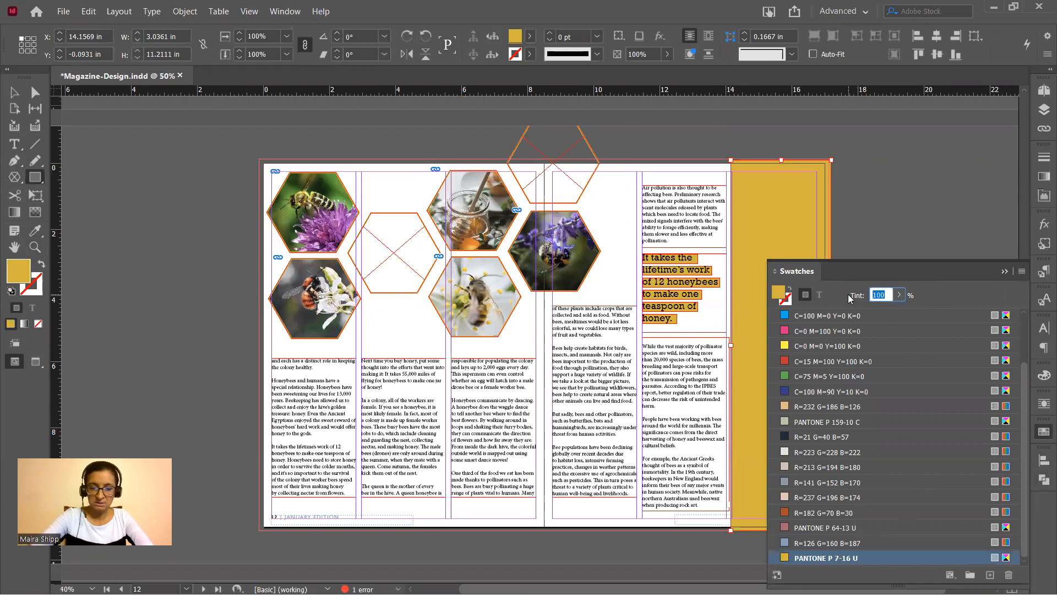
{"action": "type", "text": "2"}
{"action": "key", "text": "Return"}
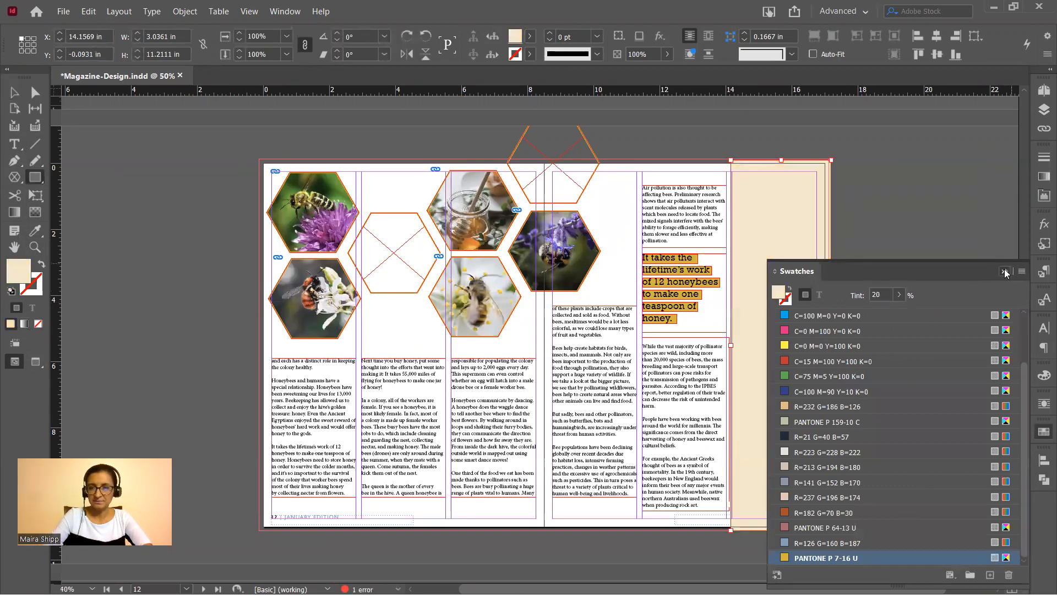
{"action": "left_click", "coordinate": [1006, 272]}
{"action": "left_click", "coordinate": [17, 93]}
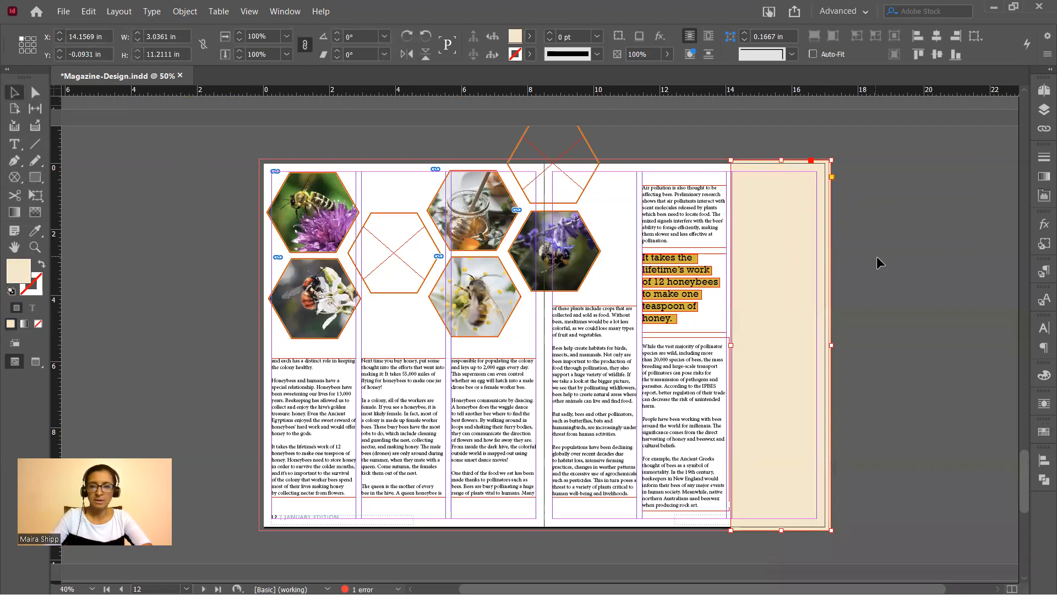
{"action": "left_click", "coordinate": [916, 257]}
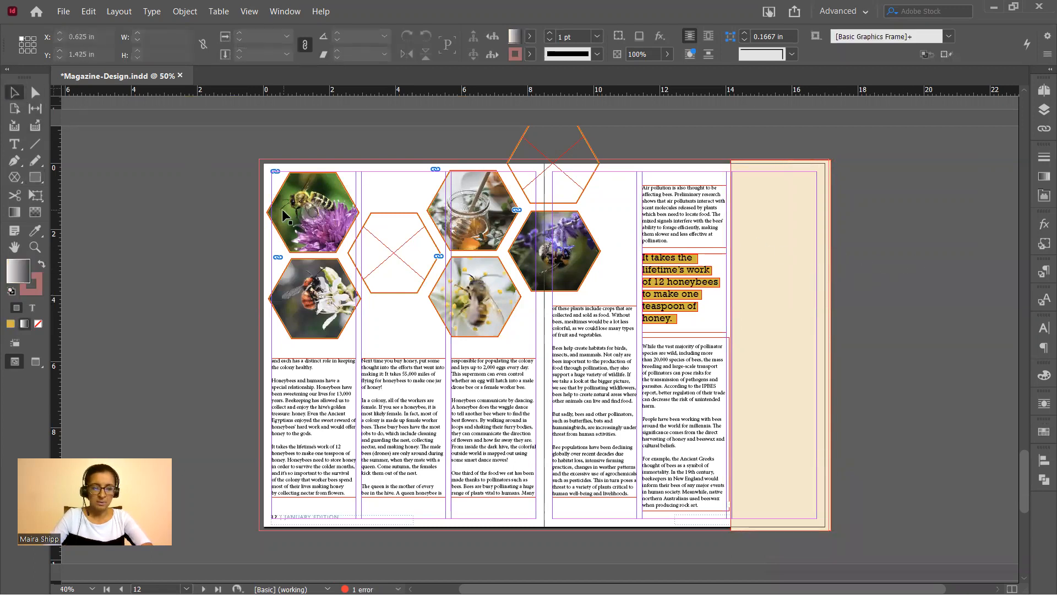
Copy "Each hive consists of 3 types of bees" from the Word document and paste it into a new InDesign text frame atop the tinted panel.
{"action": "key", "text": "alt+Tab"}
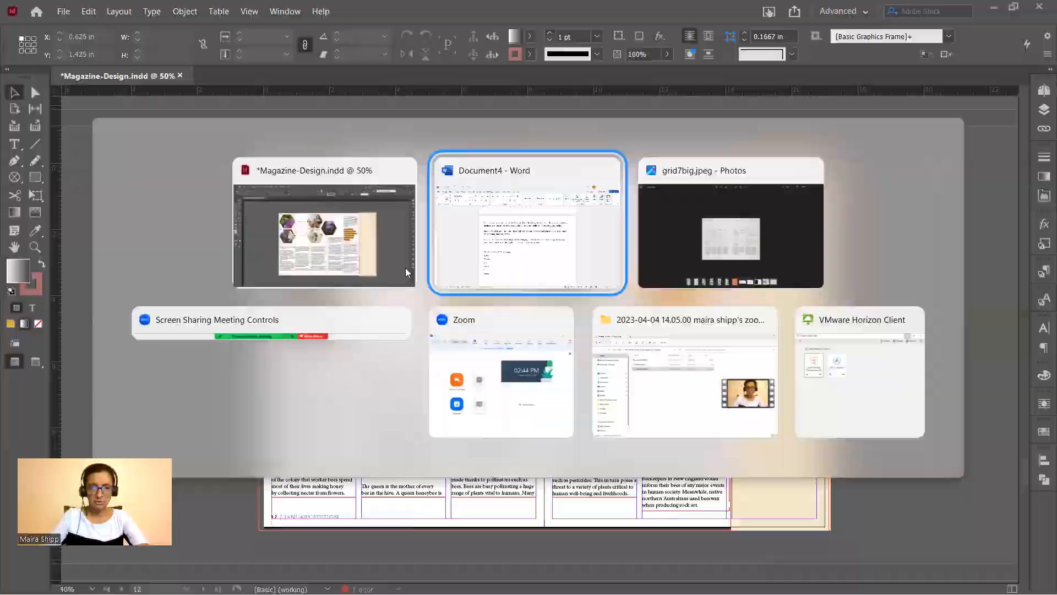
{"action": "left_click", "coordinate": [327, 388]}
{"action": "left_click_drag", "start_coordinate": [284, 388], "coordinate": [433, 389]}
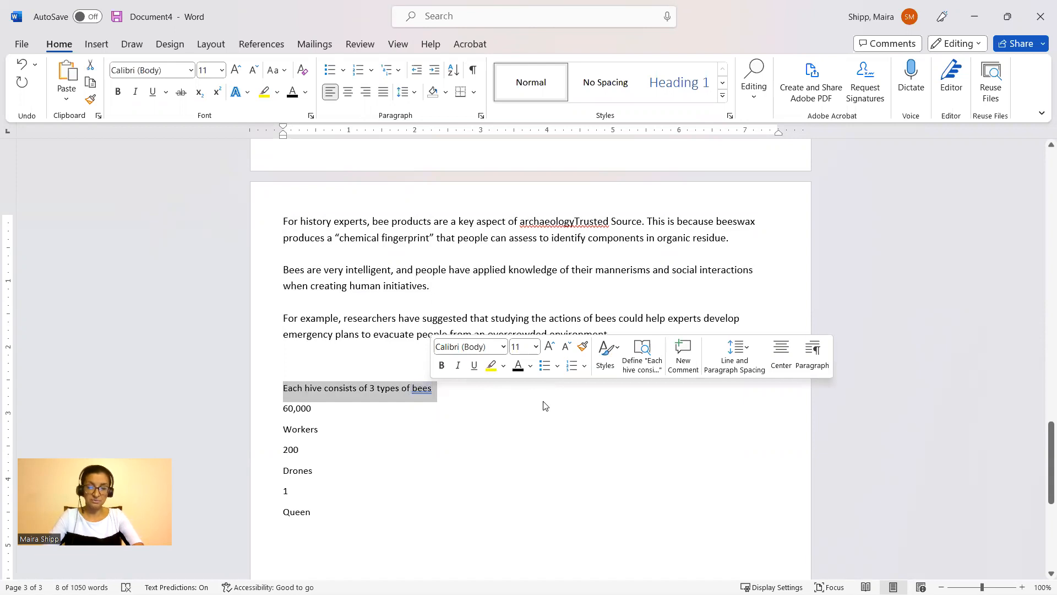
{"action": "key", "text": "ctrl+c"}
{"action": "key", "text": "alt+Tab"}
{"action": "key", "text": "t"}
{"action": "left_click_drag", "start_coordinate": [739, 176], "coordinate": [816, 247]}
{"action": "key", "text": "ctrl+v"}
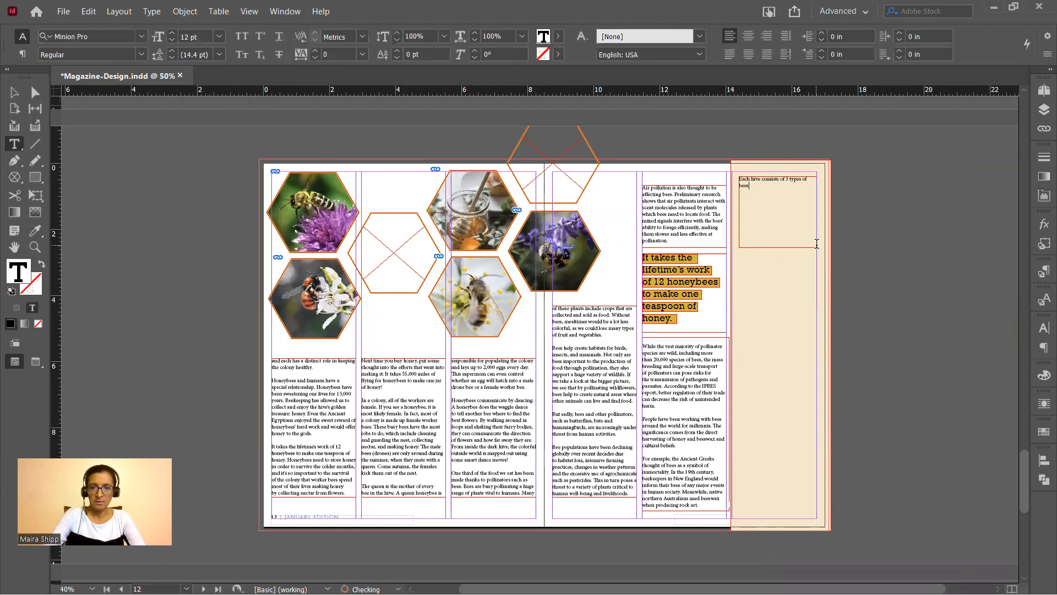
Apply the Bee Callout paragraph style to the panel heading and set its font style to Bold.
{"action": "key", "text": "ctrl+a"}
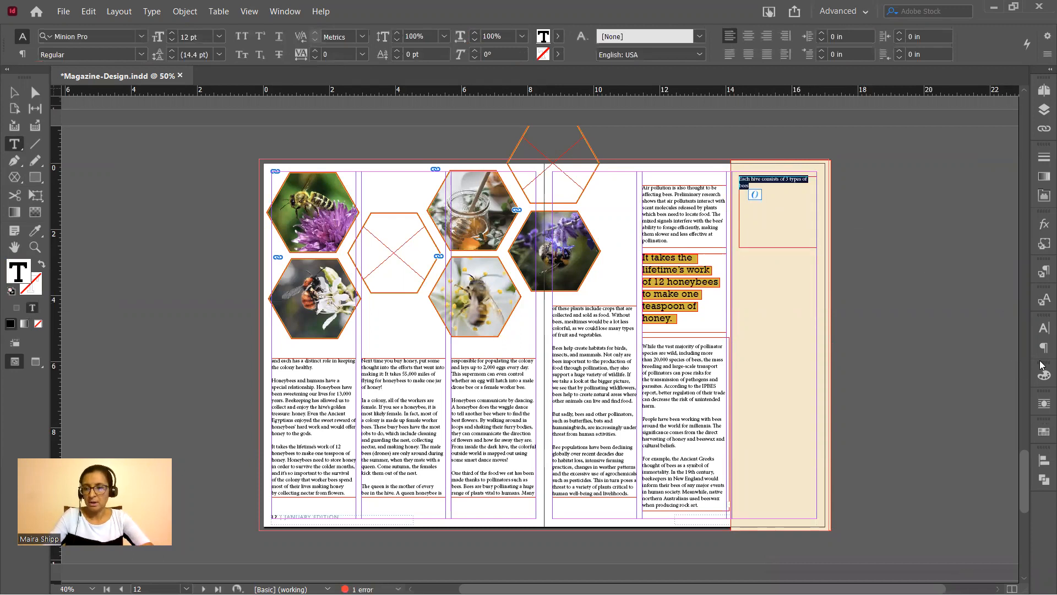
{"action": "left_click", "coordinate": [1041, 273]}
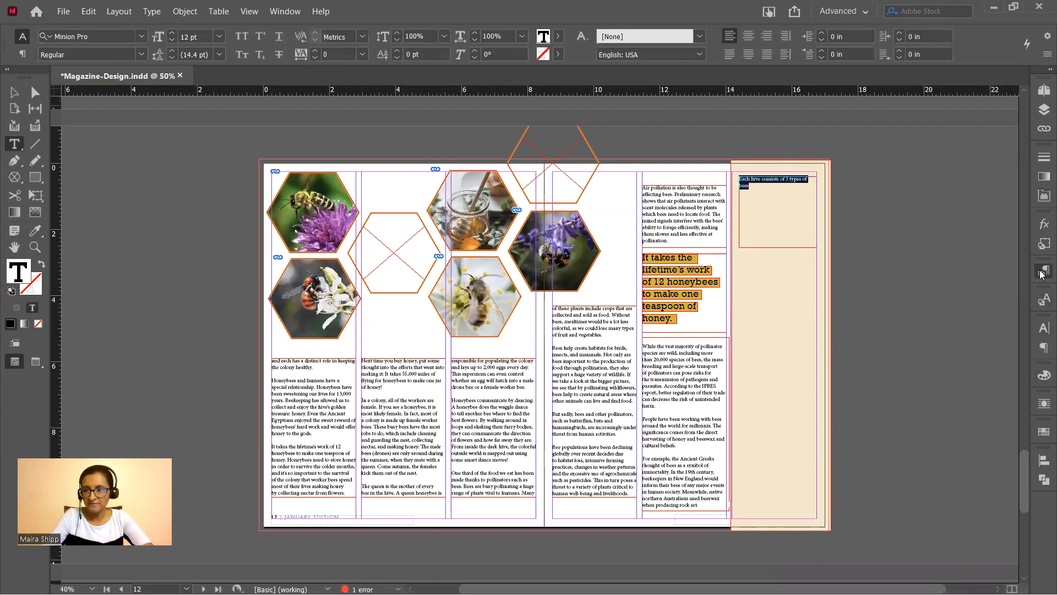
{"action": "left_click", "coordinate": [930, 311]}
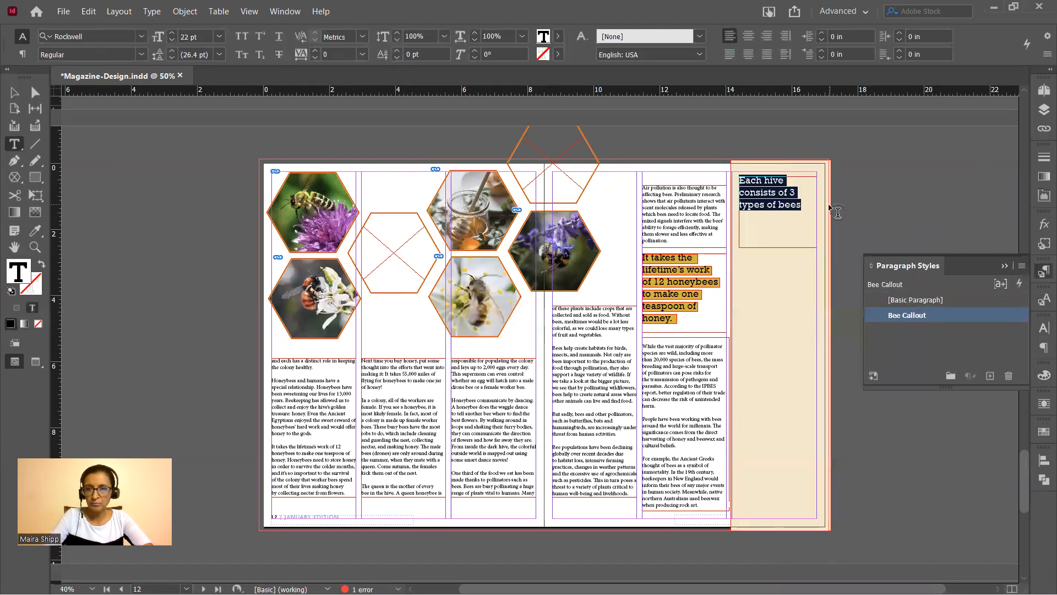
{"action": "left_click", "coordinate": [143, 56]}
{"action": "left_click", "coordinate": [96, 95]}
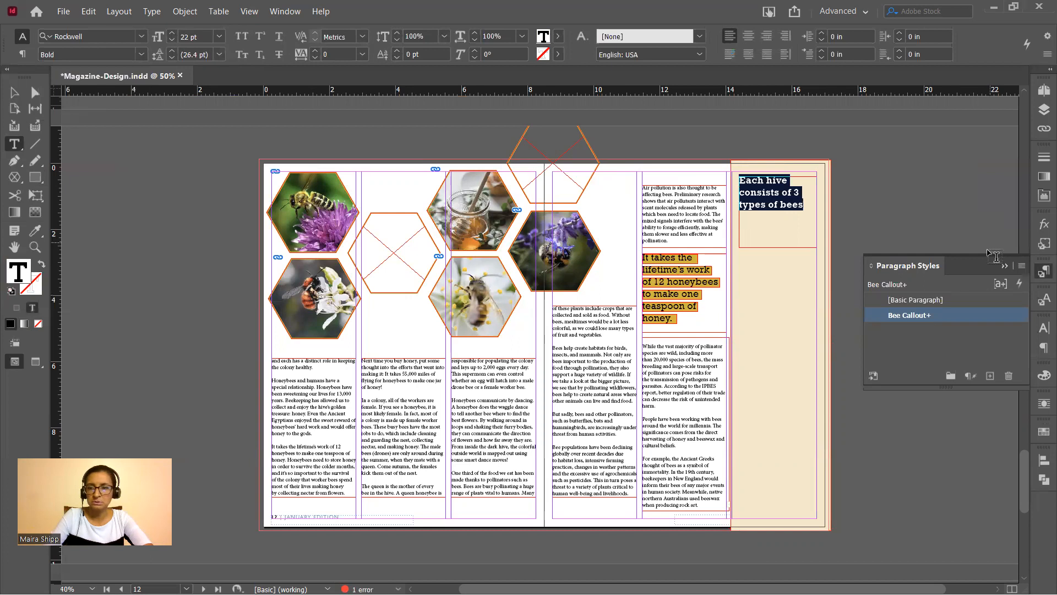
{"action": "left_click", "coordinate": [1006, 267]}
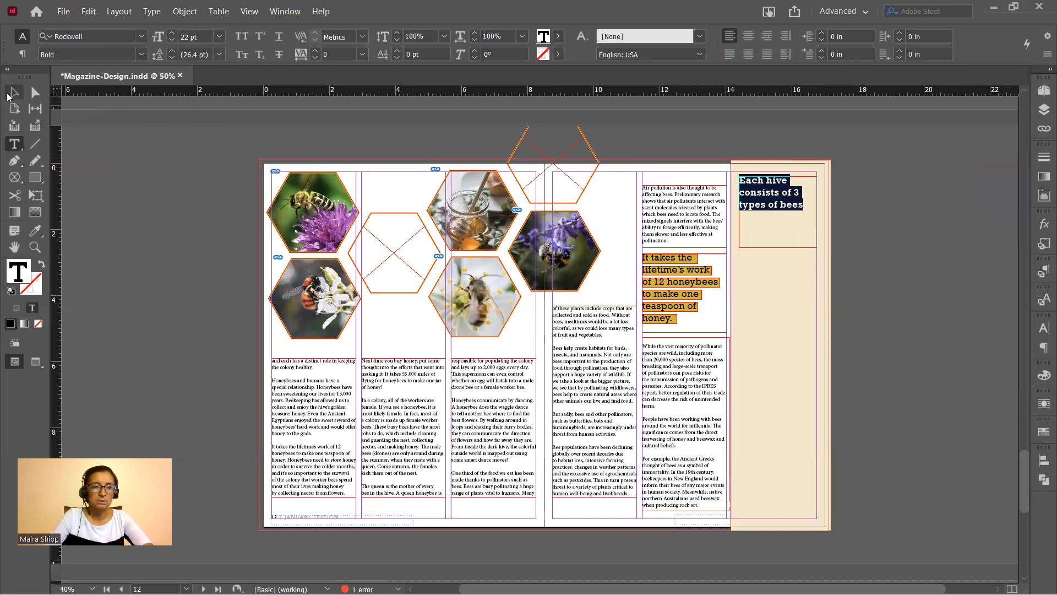
Shorten the heading's text frame to about 1.22 in high and move it down to about Y 1.23 in.
{"action": "left_click", "coordinate": [14, 92]}
{"action": "double_click", "coordinate": [778, 247]}
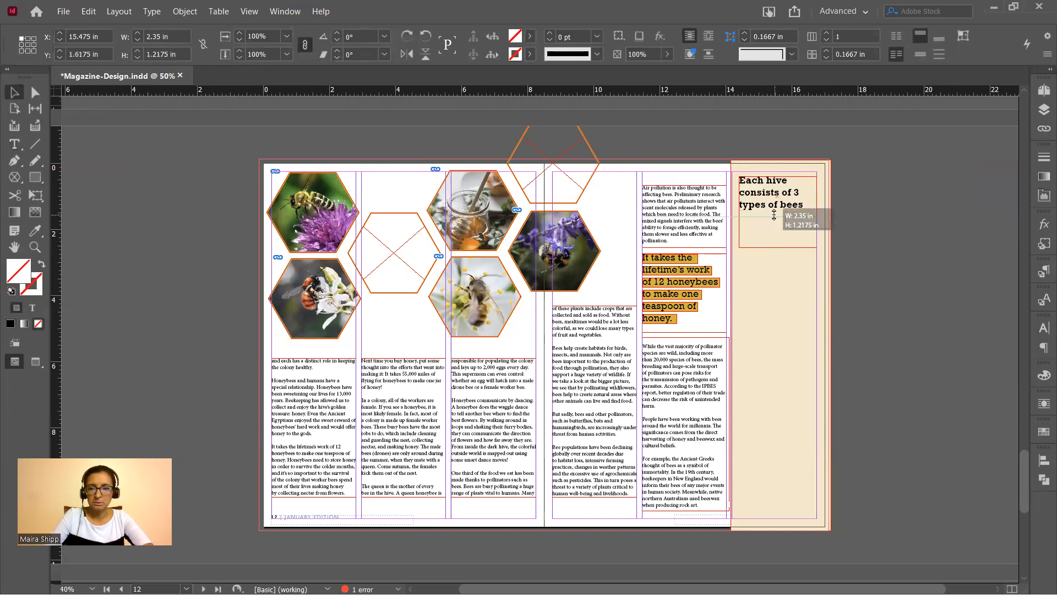
{"action": "left_click_drag", "start_coordinate": [765, 213], "coordinate": [766, 242]}
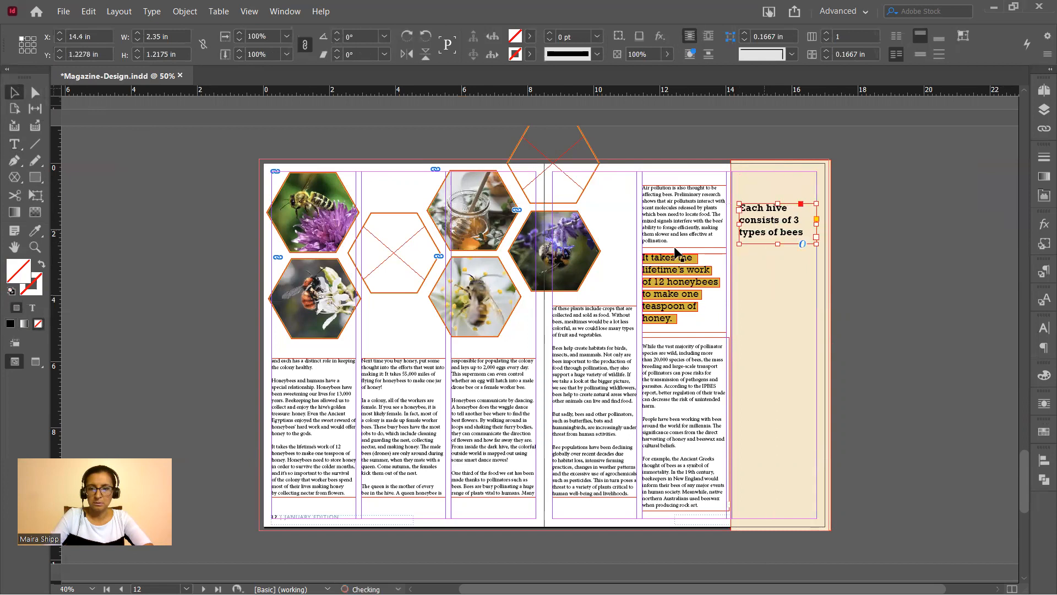
Draw a hexagon about 2.15 by 1.86 in below the panel heading with the Polygon tool.
{"action": "left_click", "coordinate": [35, 177]}
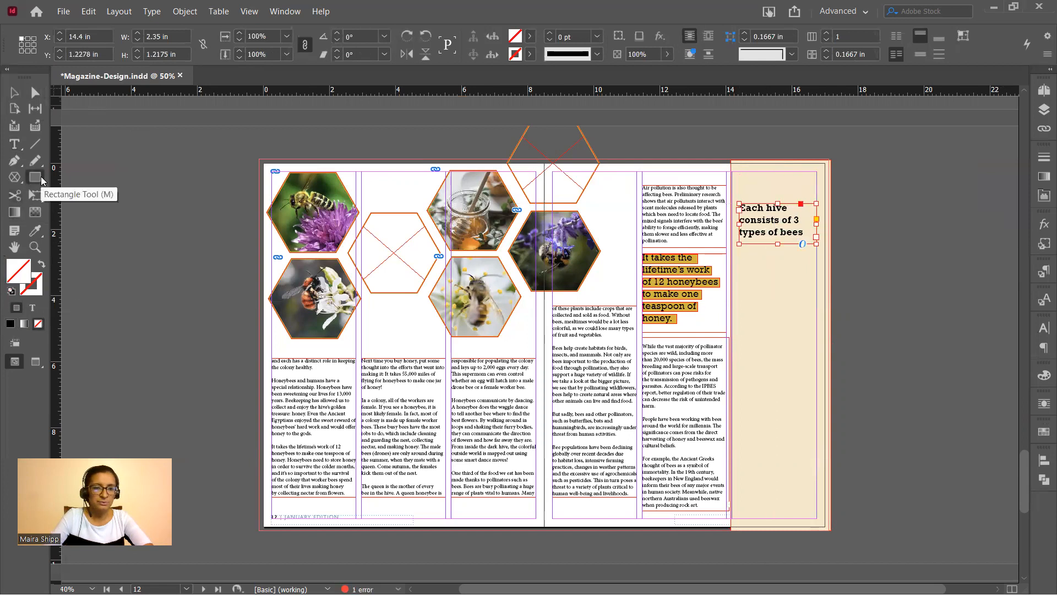
{"action": "left_click", "coordinate": [87, 223]}
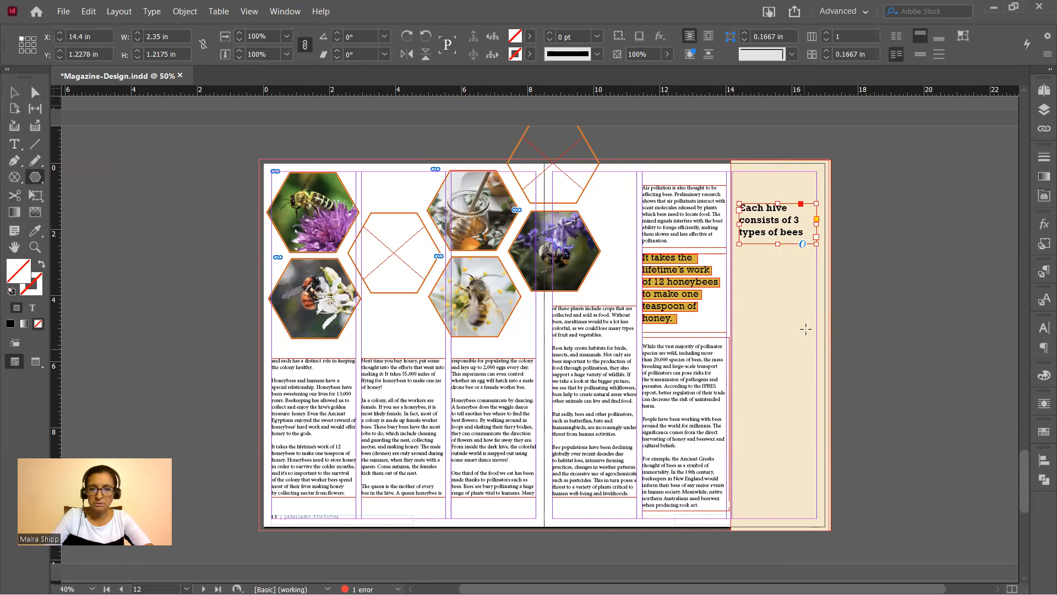
{"action": "left_click_drag", "start_coordinate": [744, 271], "coordinate": [817, 380]}
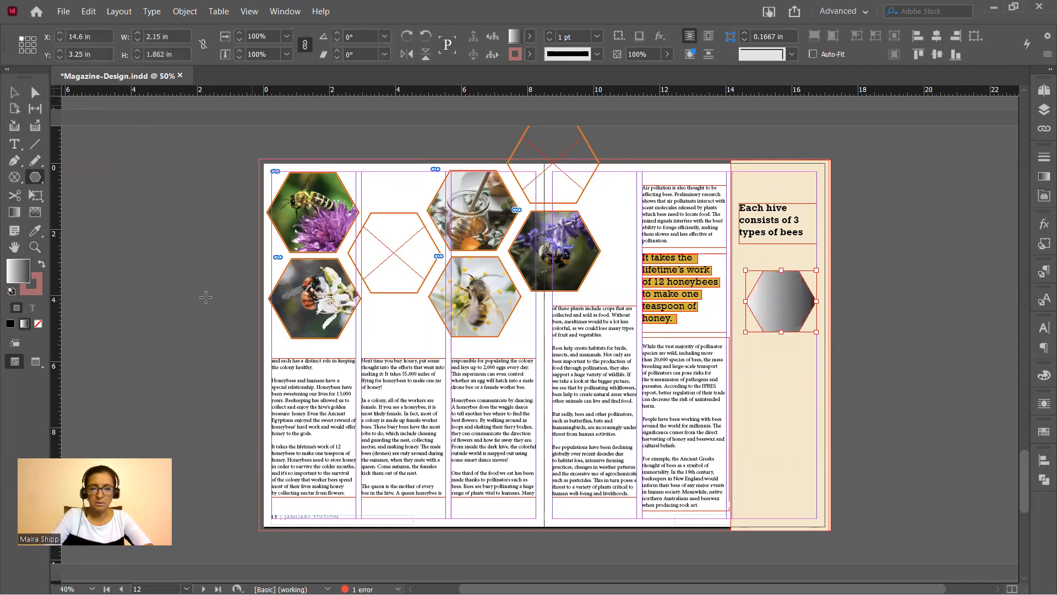
Fill the panel hexagon with Paper and give it a 4 pt stroke in PANTONE P 7-16 U.
{"action": "left_click", "coordinate": [1042, 433]}
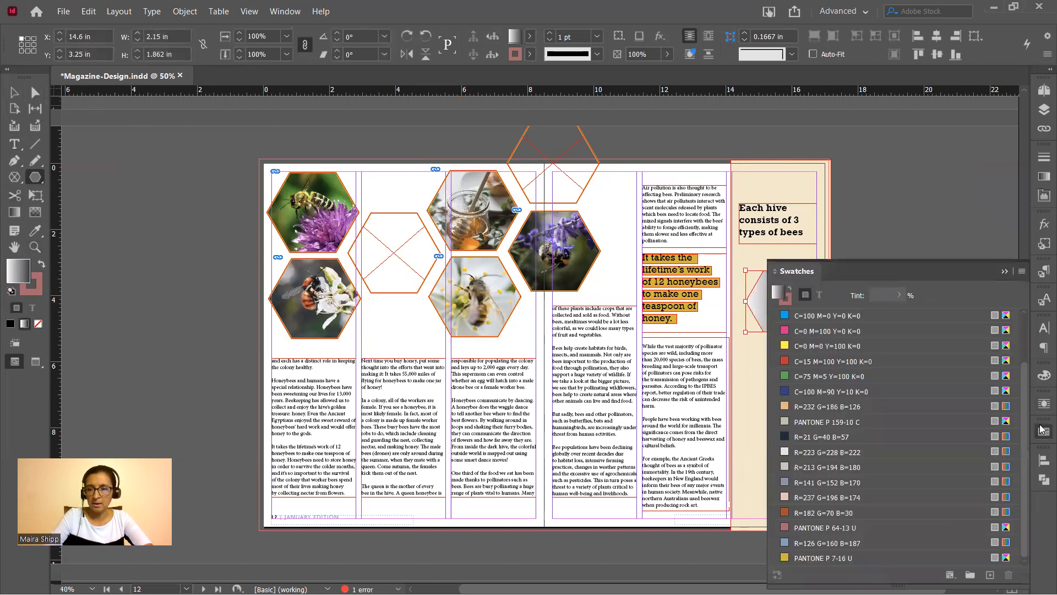
{"action": "scroll", "coordinate": [870, 351], "scroll_direction": "up", "scroll_amount": 2}
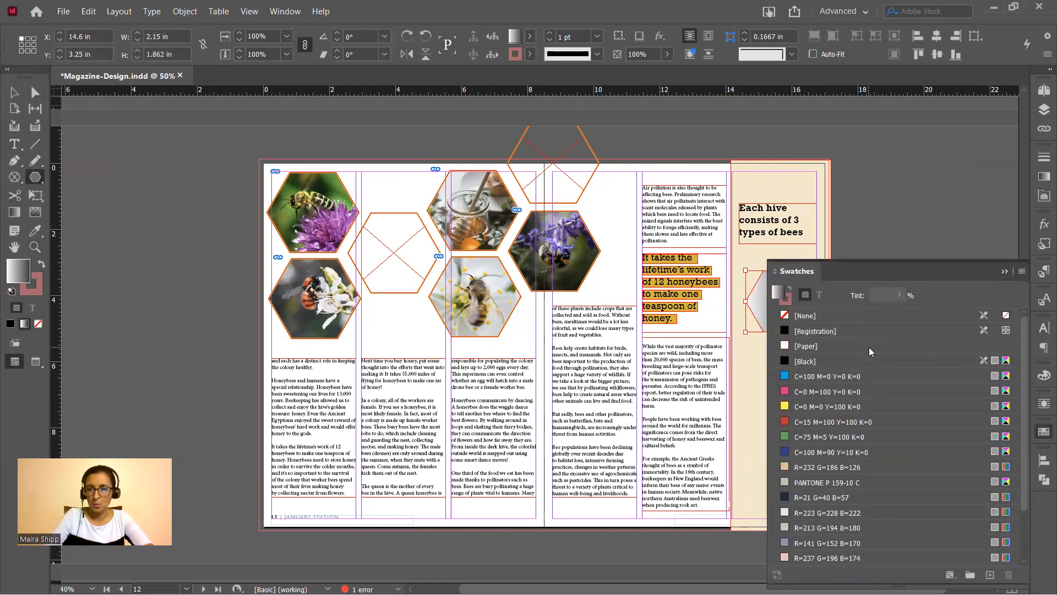
{"action": "left_click", "coordinate": [818, 347]}
{"action": "left_click", "coordinate": [787, 303]}
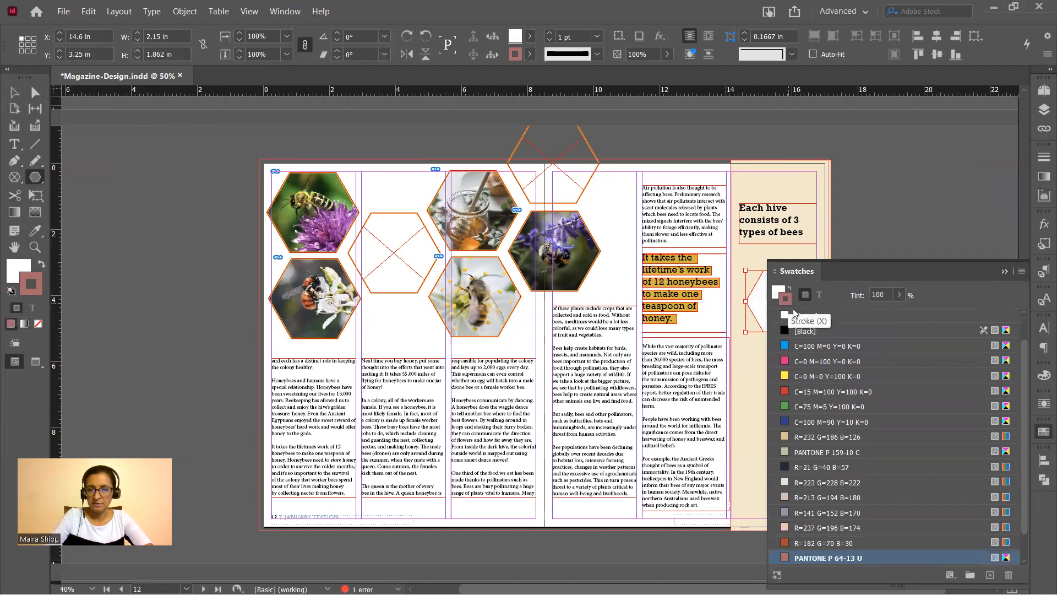
{"action": "scroll", "coordinate": [837, 355], "scroll_direction": "down", "scroll_amount": 1}
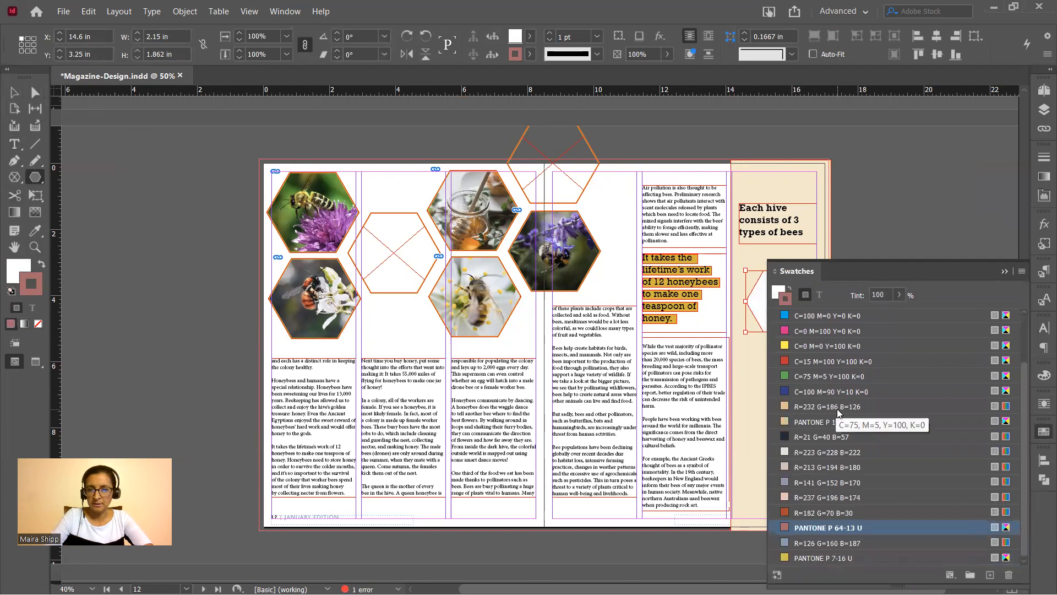
{"action": "left_click", "coordinate": [810, 558]}
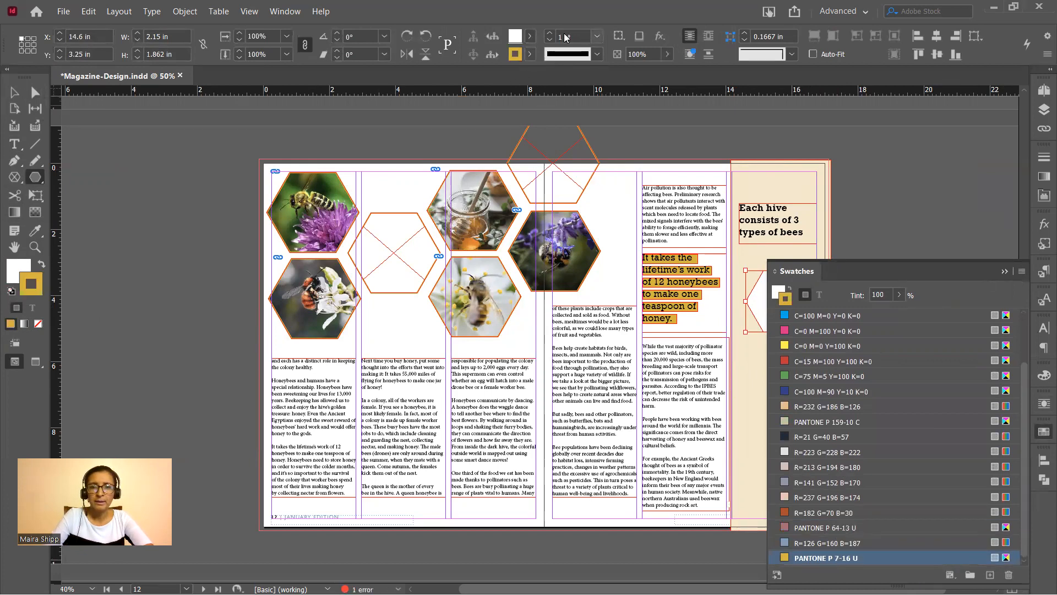
{"action": "left_click", "coordinate": [550, 33]}
{"action": "left_click", "coordinate": [550, 33]}
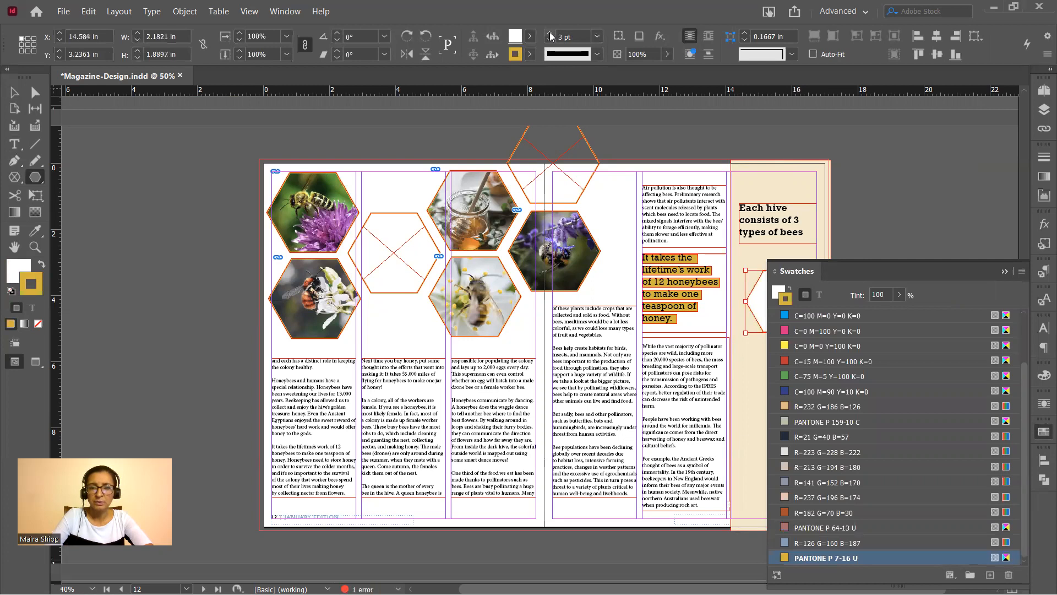
{"action": "left_click", "coordinate": [550, 34]}
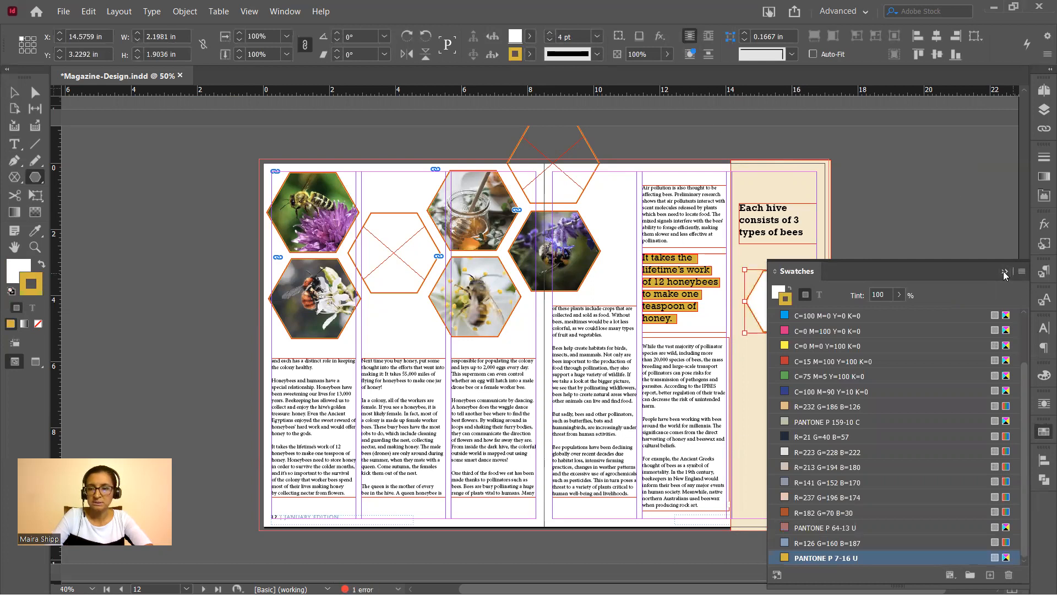
{"action": "left_click", "coordinate": [1005, 273]}
Duplicate the hexagon twice down the tinted panel and distribute the three hexagons vertically by their top edges.
{"action": "key", "text": "v"}
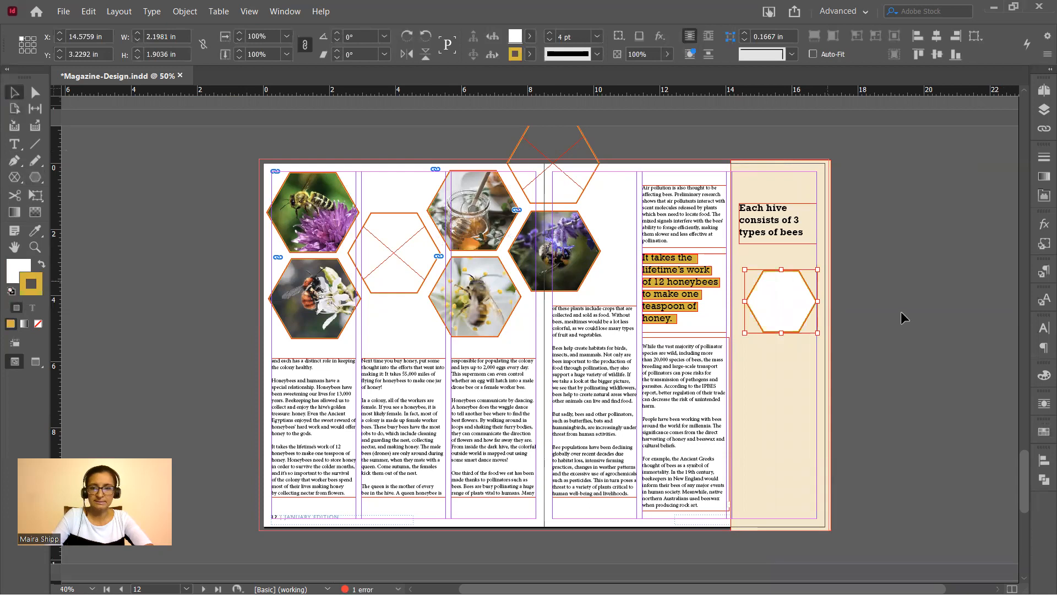
{"action": "left_click_drag", "start_coordinate": [774, 318], "coordinate": [789, 461]}
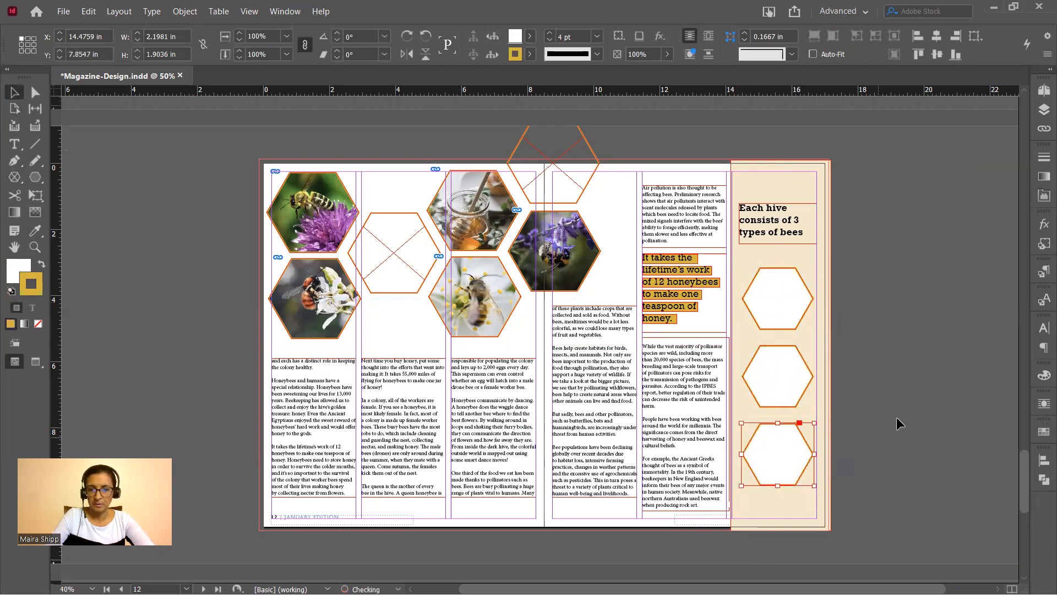
{"action": "left_click", "coordinate": [790, 379], "text": "shift"}
{"action": "left_click", "coordinate": [781, 299], "text": "shift"}
{"action": "left_click", "coordinate": [1041, 458]}
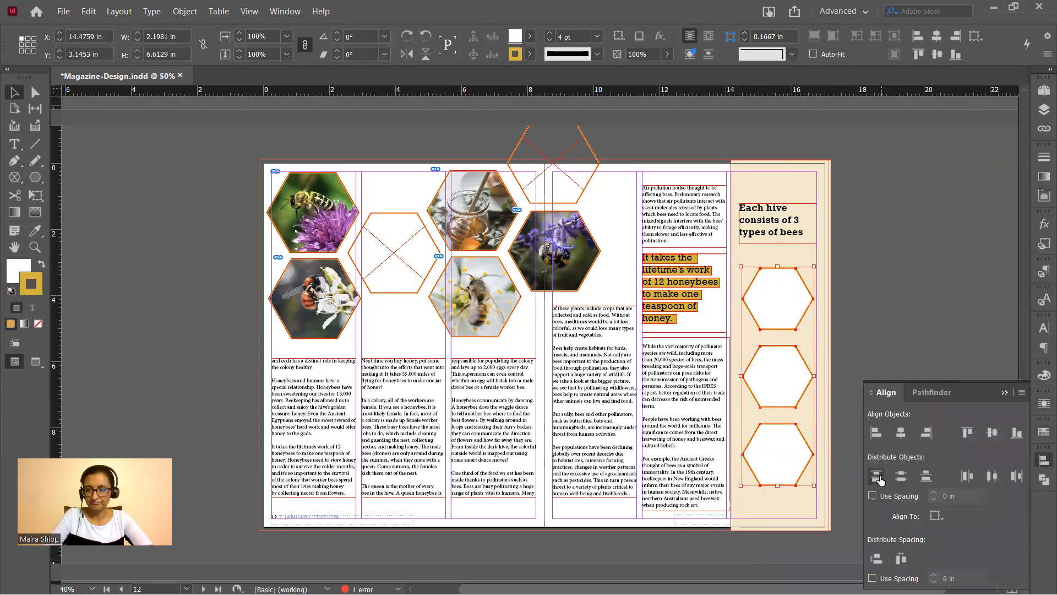
{"action": "left_click", "coordinate": [916, 289]}
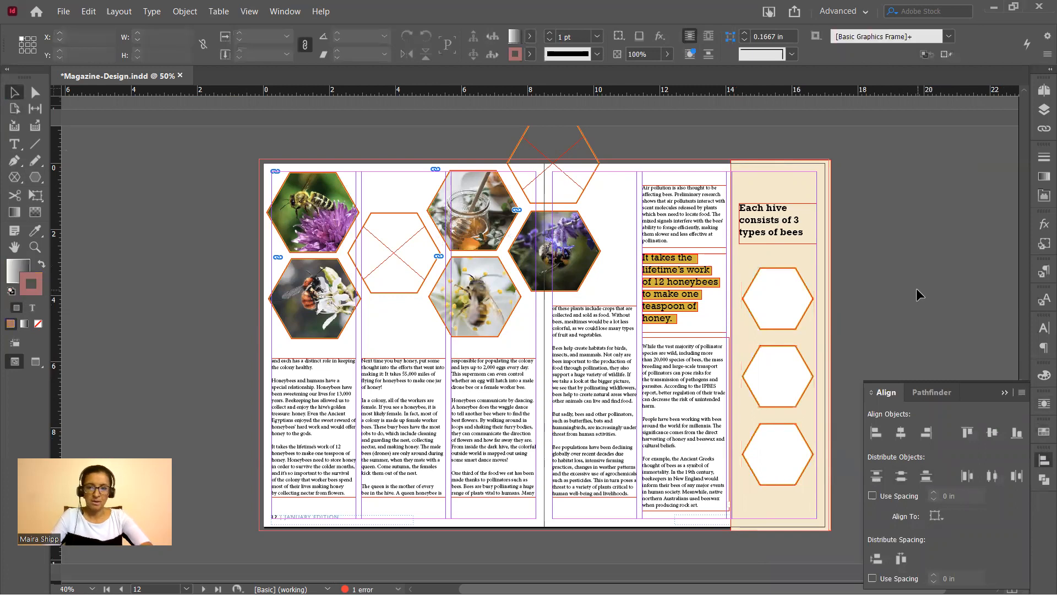
Copy "60,000 Workers" from the Word document and paste it into a new InDesign text frame inside the uppermost panel hexagon.
{"action": "key", "text": "alt+Tab"}
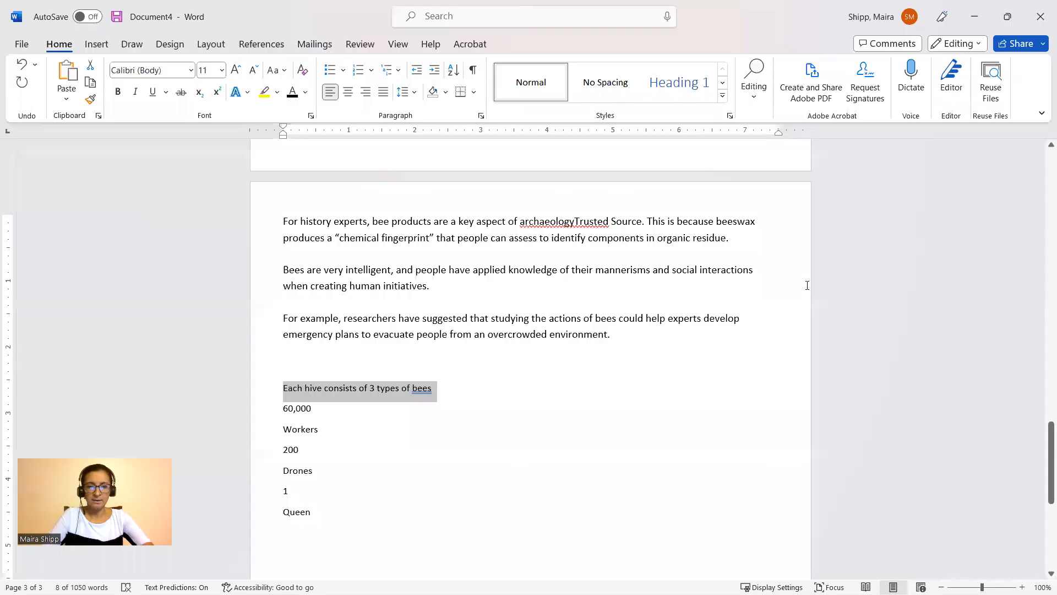
{"action": "left_click", "coordinate": [316, 429]}
{"action": "left_click_drag", "start_coordinate": [292, 406], "coordinate": [320, 424]}
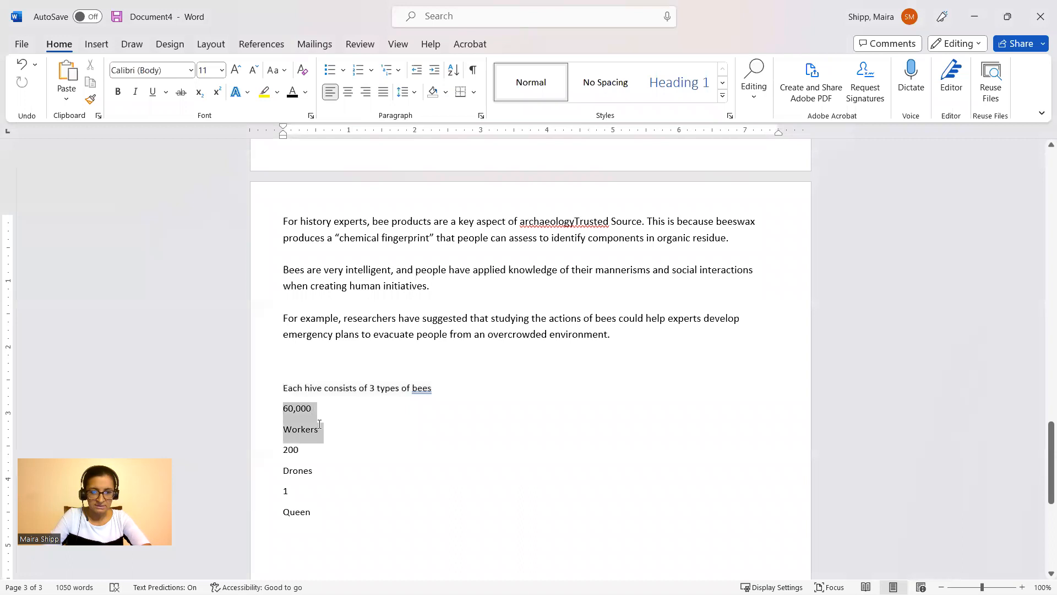
{"action": "key", "text": "ctrl+c"}
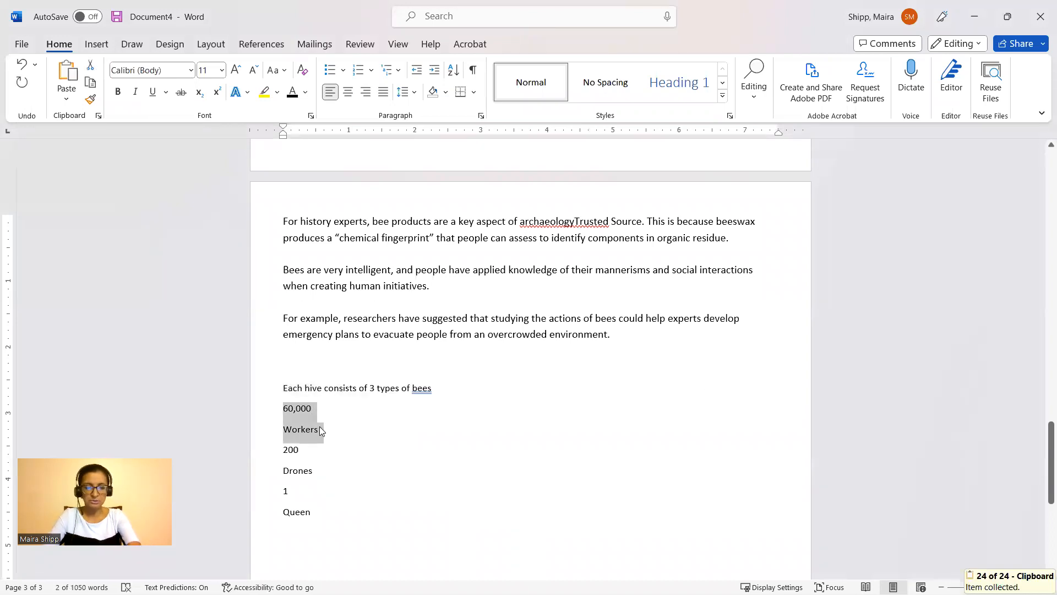
{"action": "key", "text": "alt+Tab"}
{"action": "left_click", "coordinate": [14, 144]}
{"action": "left_click_drag", "start_coordinate": [756, 286], "coordinate": [797, 317]}
{"action": "key", "text": "ctrl+v"}
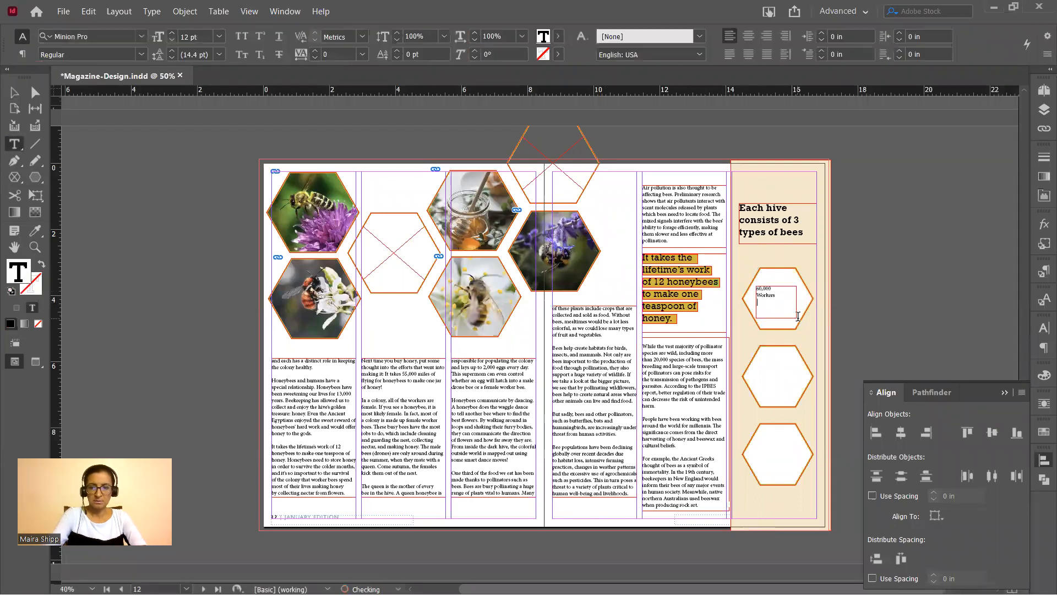
Remove the trailing line break after "60,000 Workers", apply the Bee Callout paragraph style and center the text.
{"action": "key", "text": "BackSpace"}
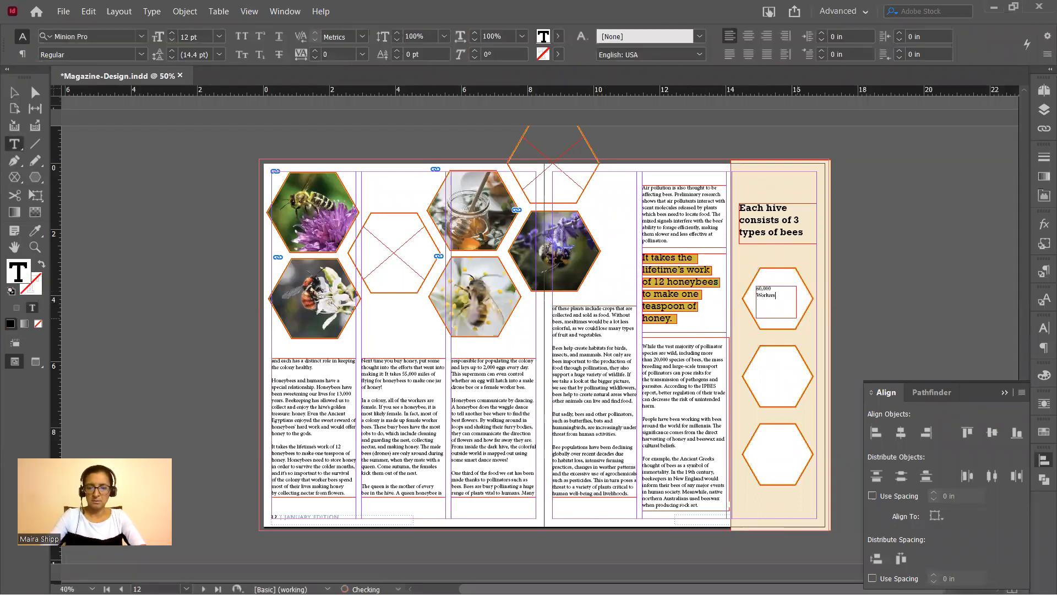
{"action": "left_click_drag", "start_coordinate": [780, 299], "coordinate": [749, 283]}
{"action": "key", "text": "ctrl+equal"}
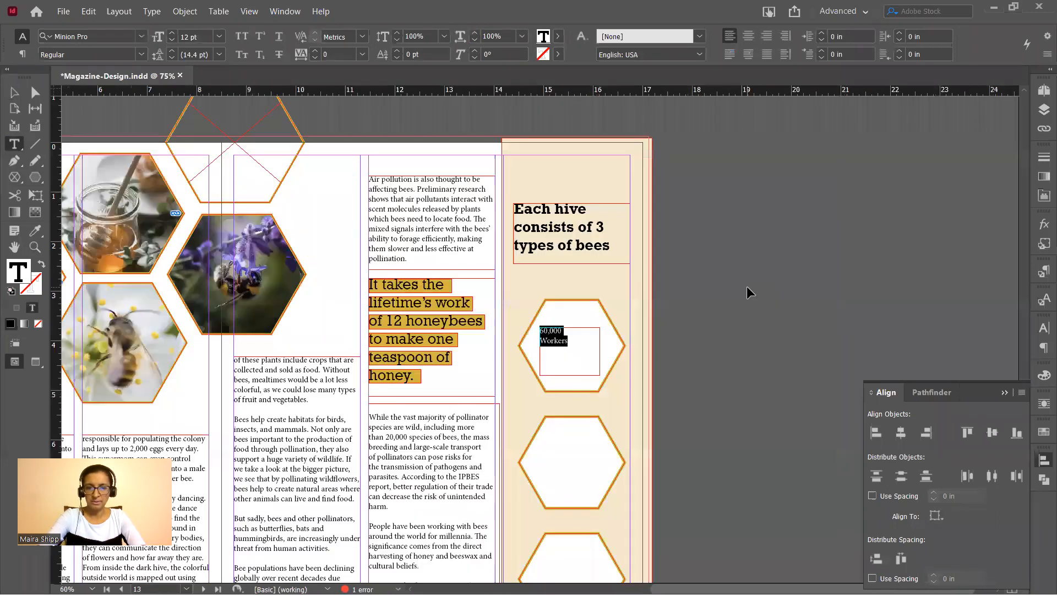
{"action": "key", "text": "ctrl+equal"}
{"action": "key", "text": "ctrl+equal"}
{"action": "scroll", "coordinate": [755, 293], "scroll_direction": "down", "scroll_amount": 3}
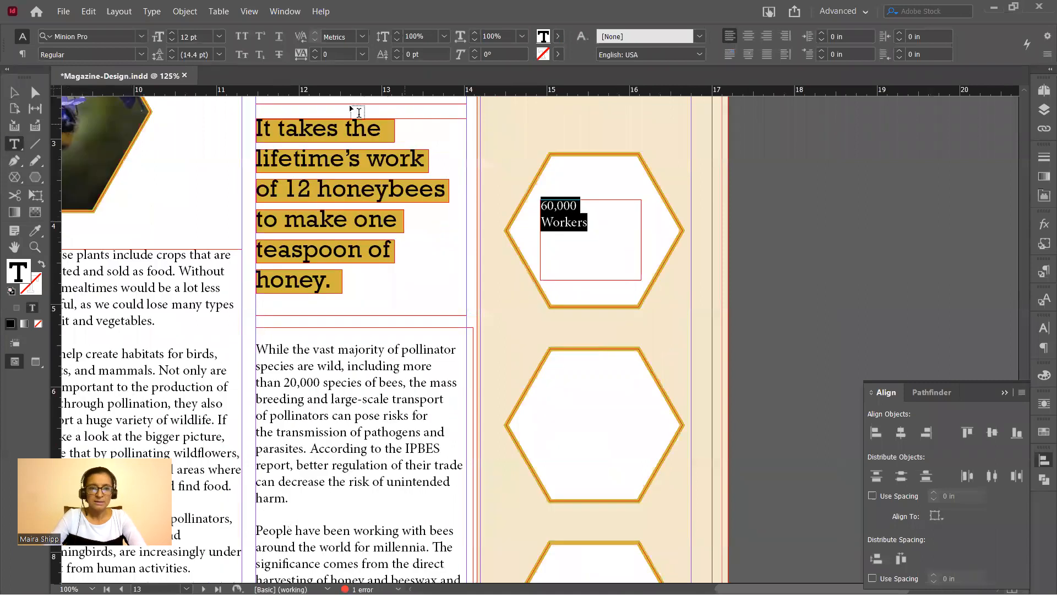
{"action": "left_click", "coordinate": [749, 36]}
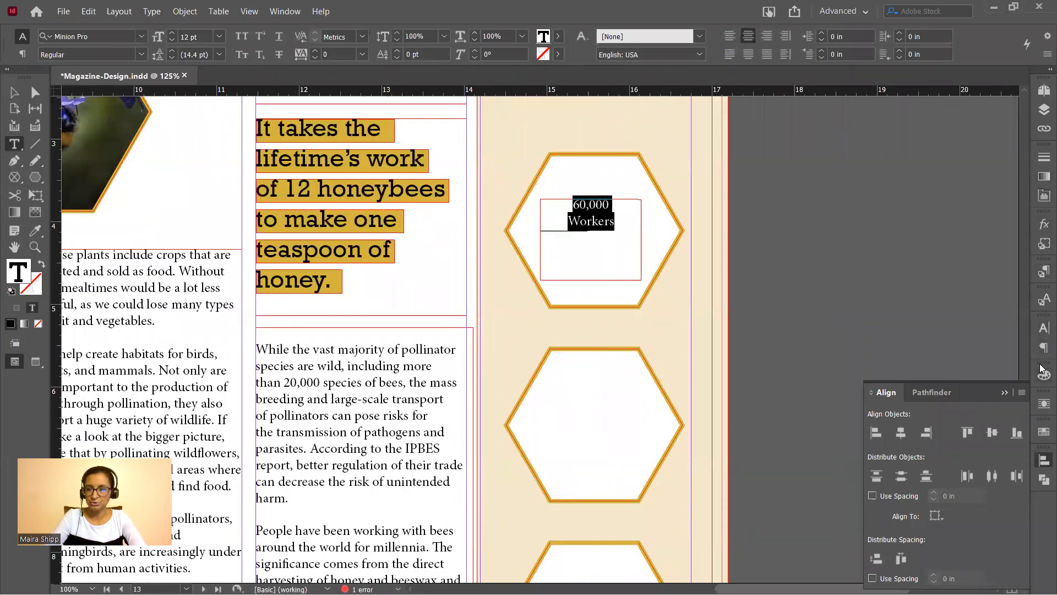
{"action": "left_click", "coordinate": [1042, 271]}
{"action": "left_click", "coordinate": [927, 314]}
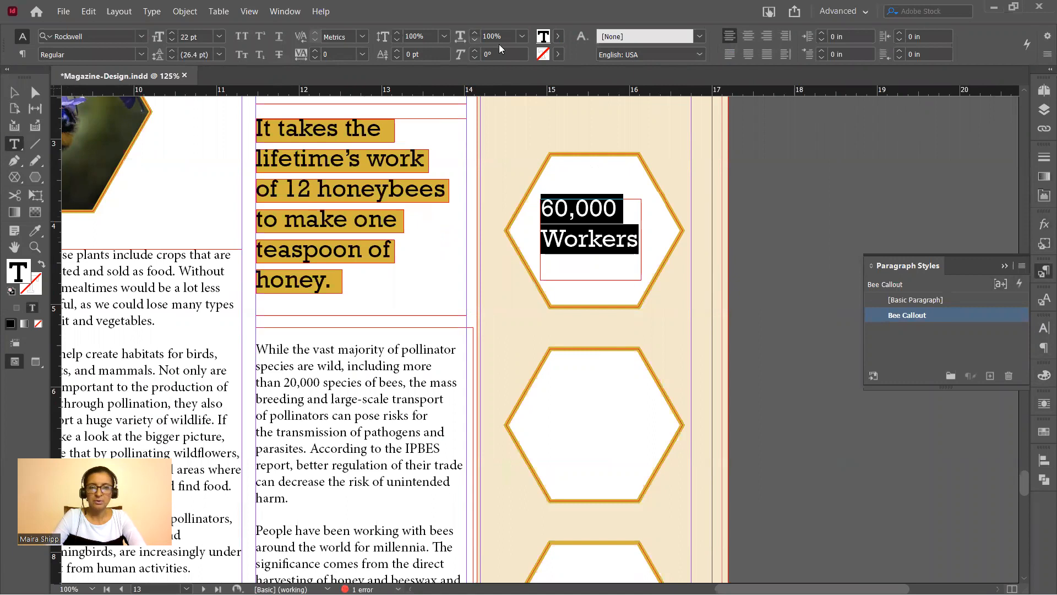
{"action": "left_click", "coordinate": [748, 35]}
{"action": "left_click", "coordinate": [582, 238]}
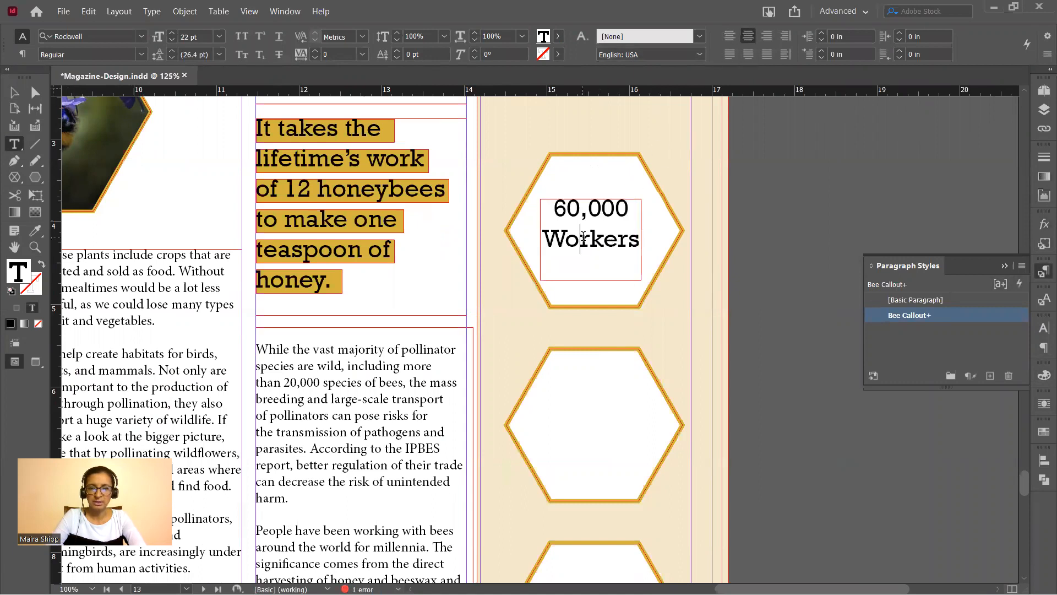
Set "60,000" in the uppermost panel hexagon to Rockwell Bold.
{"action": "left_click_drag", "start_coordinate": [555, 207], "coordinate": [637, 210]}
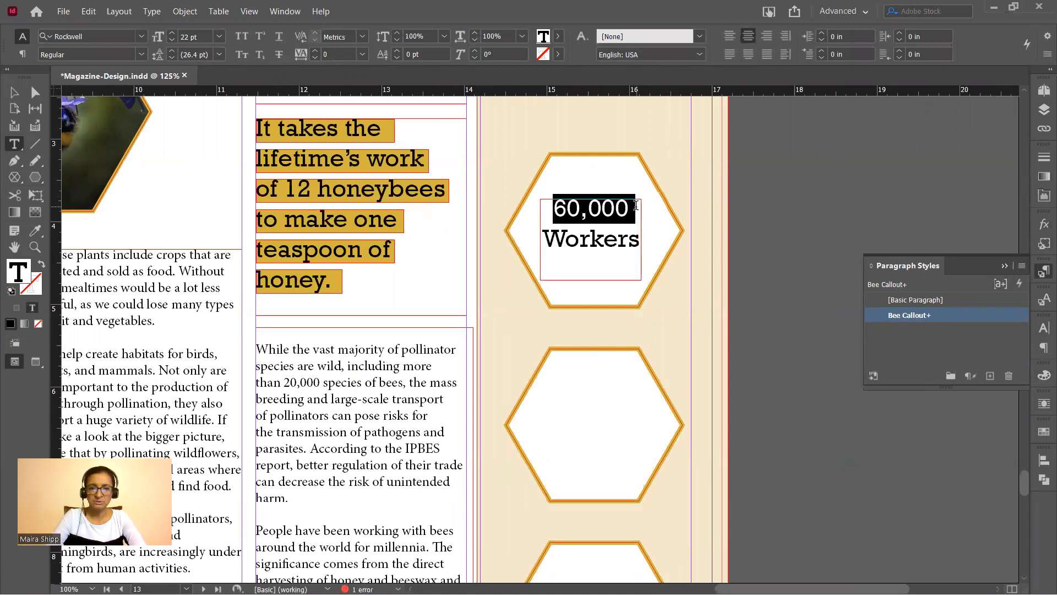
{"action": "left_click", "coordinate": [137, 54]}
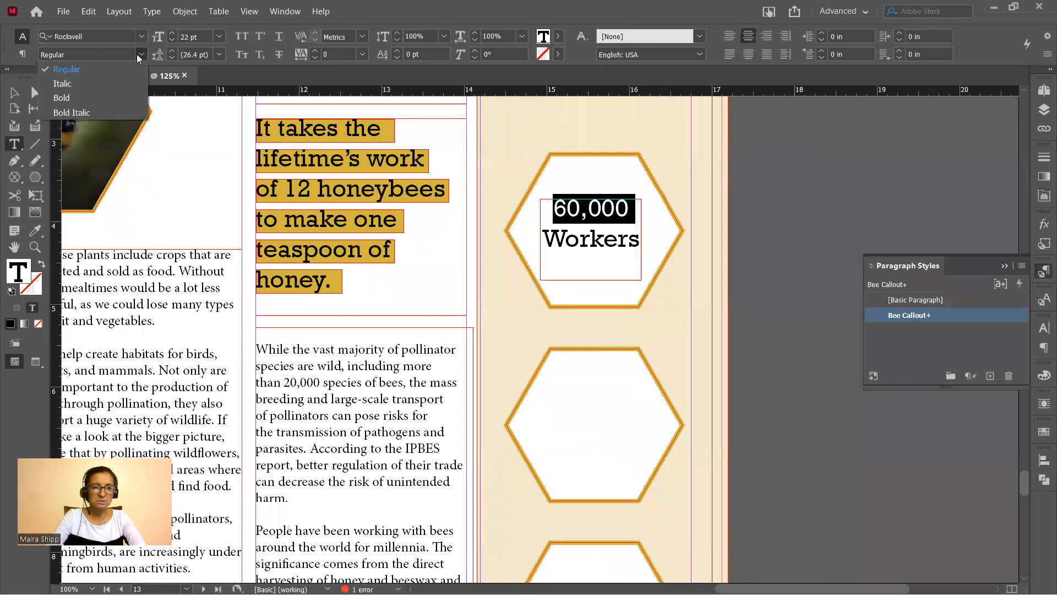
{"action": "left_click", "coordinate": [101, 96]}
Duplicate the "60,000 Workers" text frame straight down into the middle panel hexagon.
{"action": "left_click", "coordinate": [13, 93]}
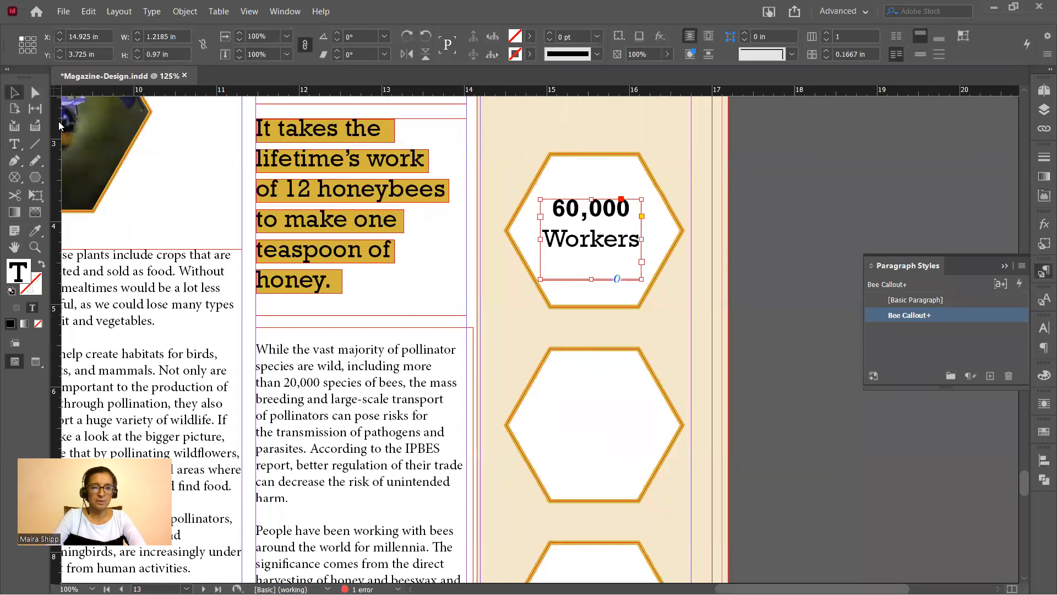
{"action": "scroll", "coordinate": [470, 276], "scroll_direction": "down", "scroll_amount": 3}
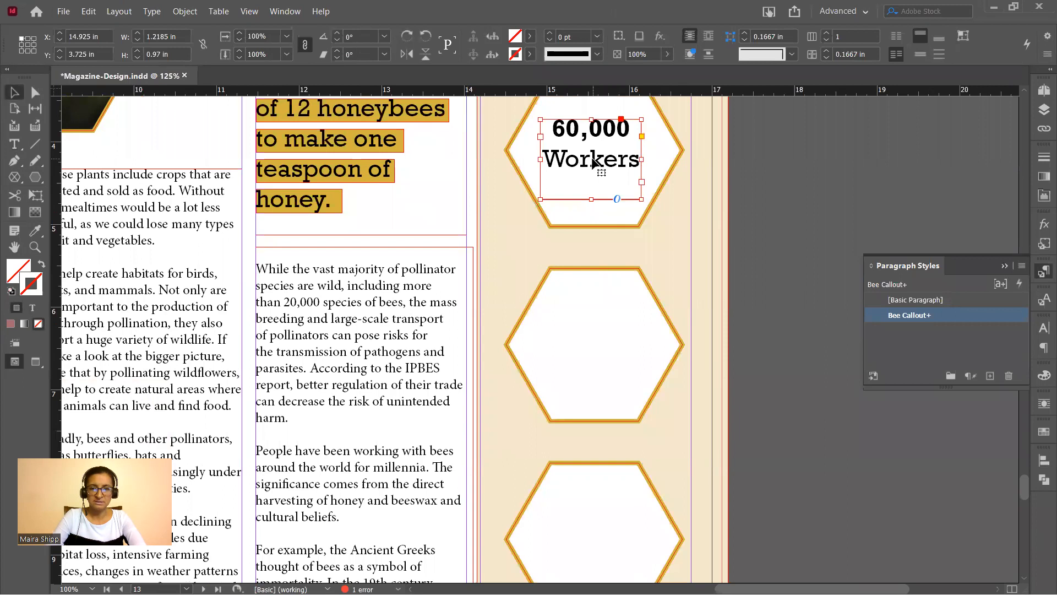
{"action": "left_click_drag", "start_coordinate": [593, 161], "coordinate": [598, 355]}
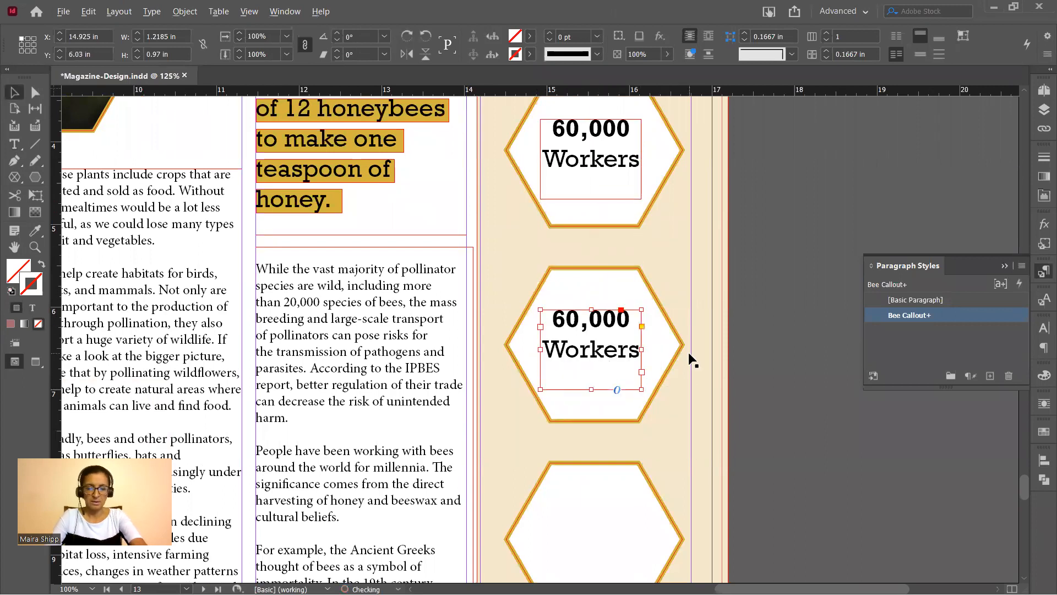
Copy "200 Drones" from the Word document and paste it over the text in the middle InDesign hexagon.
{"action": "key", "text": "alt+Tab"}
{"action": "left_click_drag", "start_coordinate": [284, 450], "coordinate": [324, 472]}
{"action": "key", "text": "ctrl+c"}
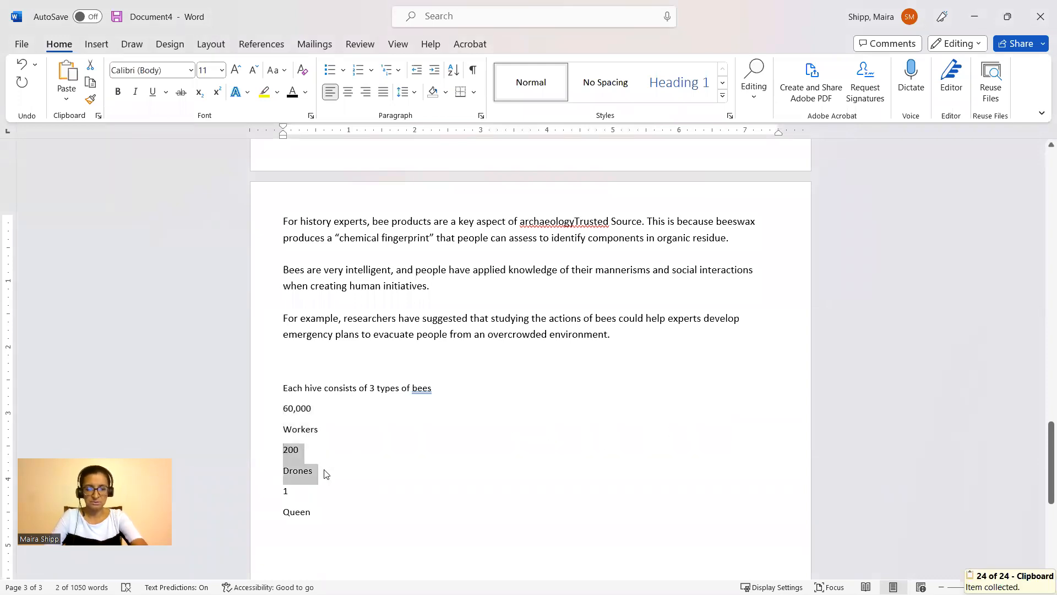
{"action": "key", "text": "alt+Tab"}
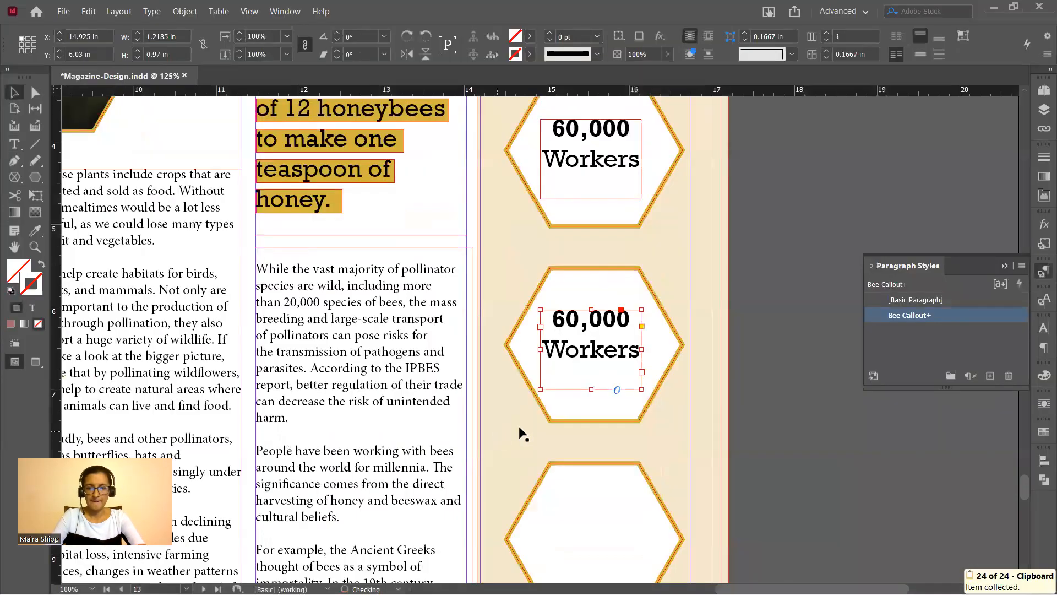
{"action": "double_click", "coordinate": [580, 348]}
{"action": "key", "text": "ctrl+a"}
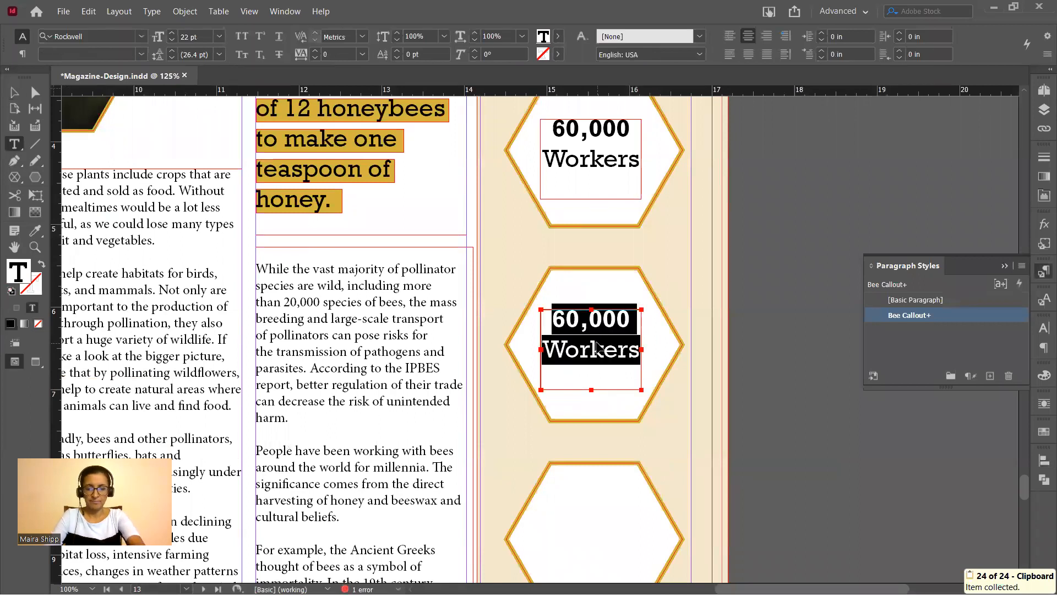
{"action": "key", "text": "ctrl+v"}
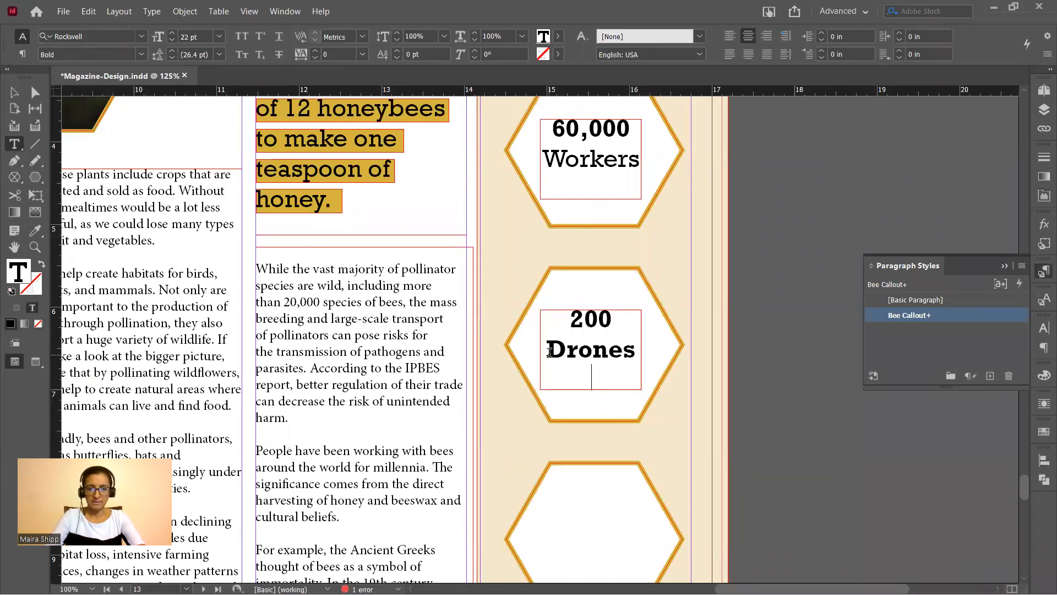
Set "Drones" in the middle panel hexagon to Regular and remove the trailing line break.
{"action": "left_click_drag", "start_coordinate": [550, 353], "coordinate": [640, 355]}
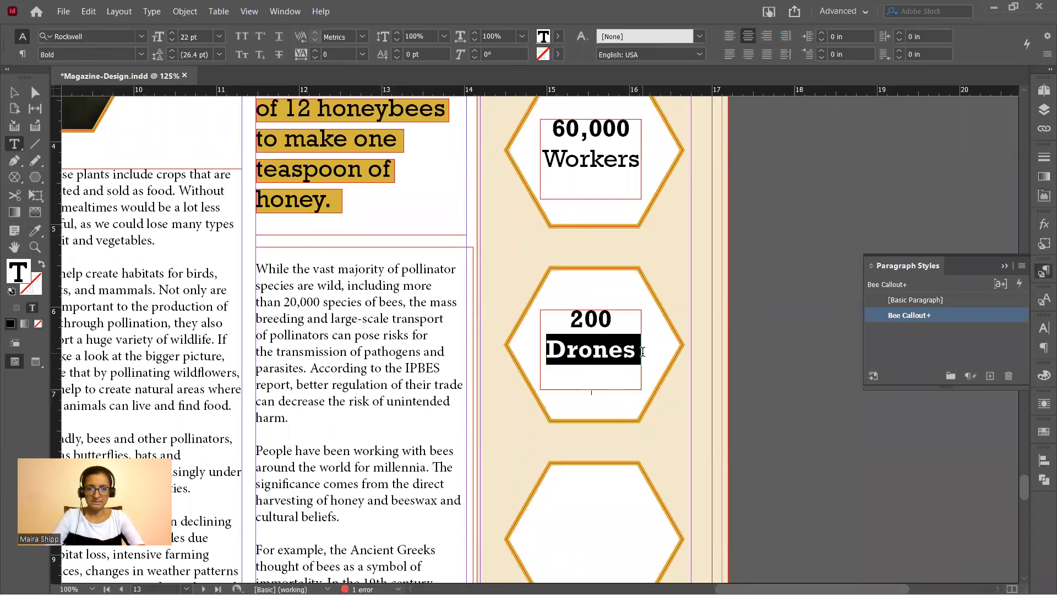
{"action": "left_click", "coordinate": [142, 54]}
{"action": "left_click", "coordinate": [123, 65]}
{"action": "left_click", "coordinate": [591, 368]}
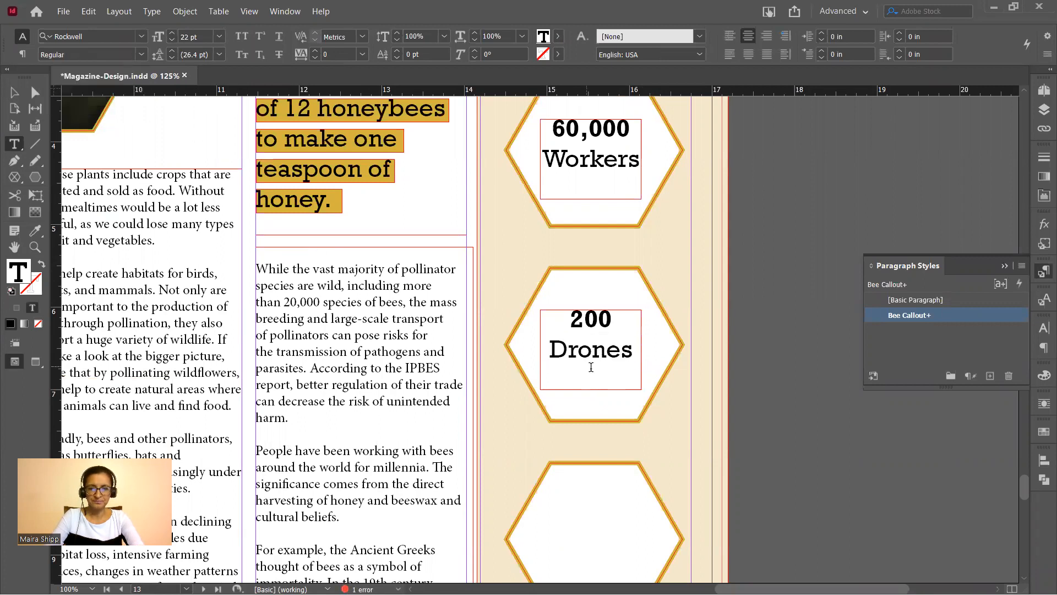
{"action": "scroll", "coordinate": [613, 385], "scroll_direction": "down", "scroll_amount": 3}
{"action": "key", "text": "BackSpace"}
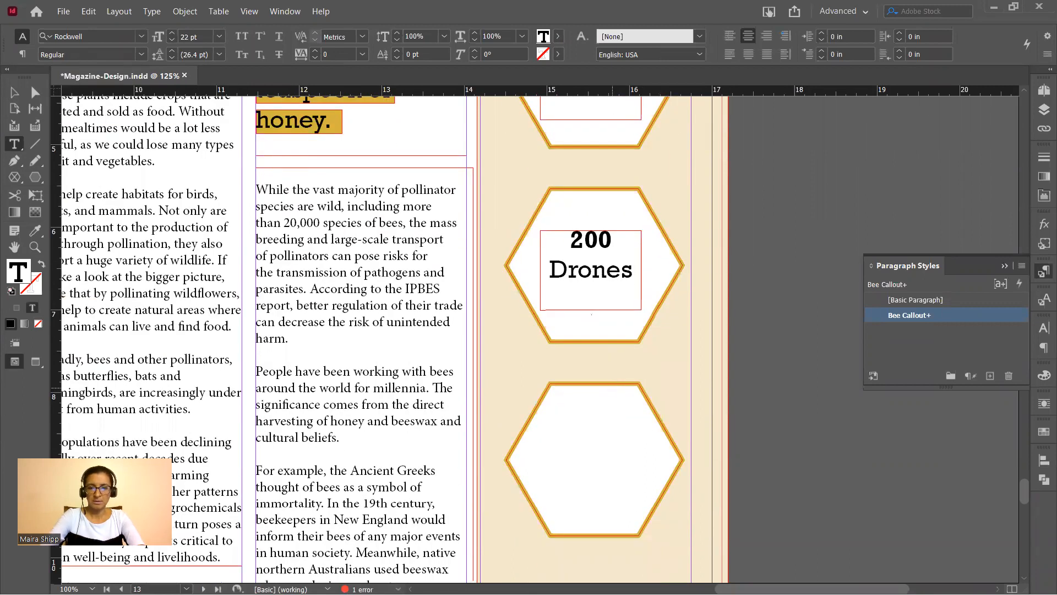
Duplicate the "200 Drones" frame into the lowest panel hexagon and replace its text with "1 Queen" copied from the Word document.
{"action": "left_click", "coordinate": [14, 92]}
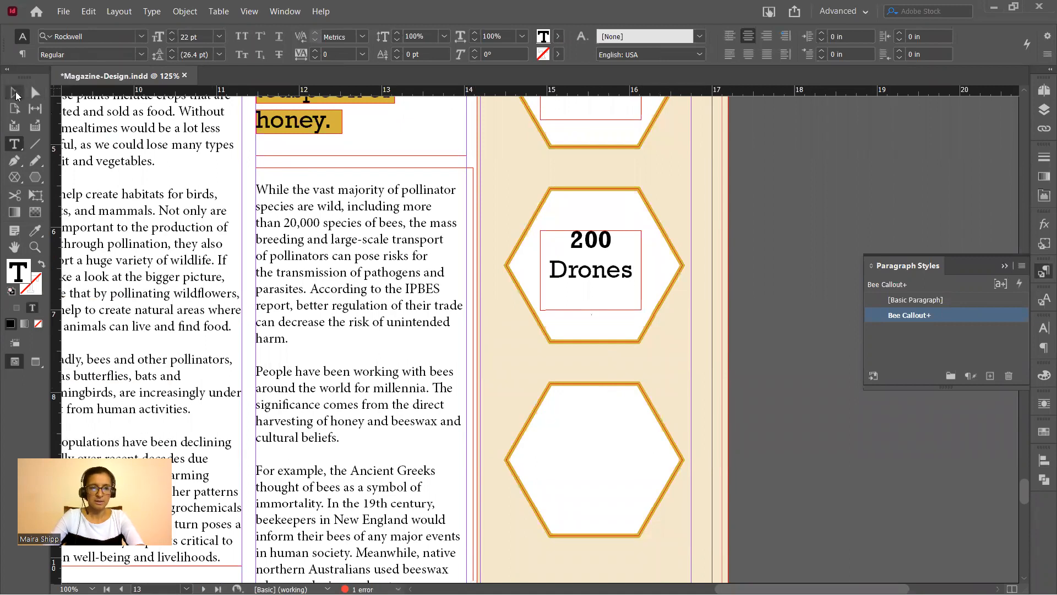
{"action": "left_click_drag", "start_coordinate": [598, 243], "coordinate": [602, 441]}
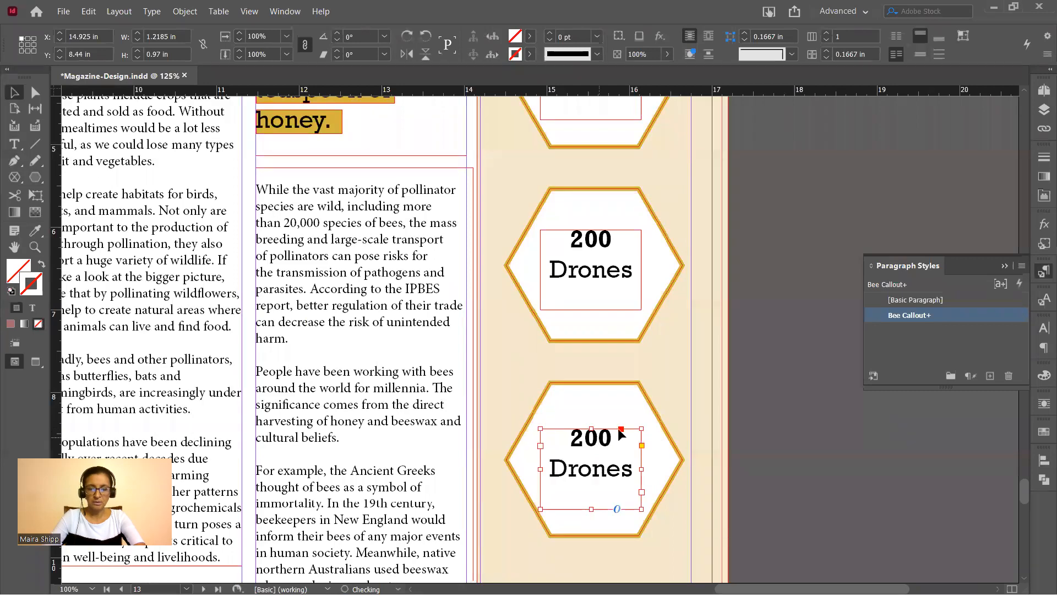
{"action": "key", "text": "alt+Tab"}
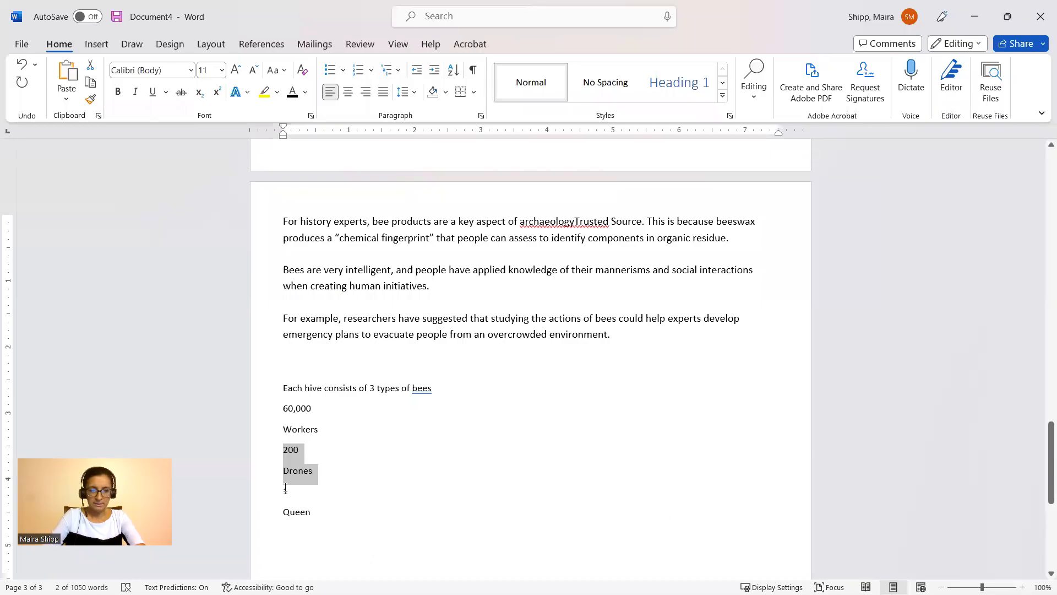
{"action": "left_click_drag", "start_coordinate": [285, 489], "coordinate": [336, 516]}
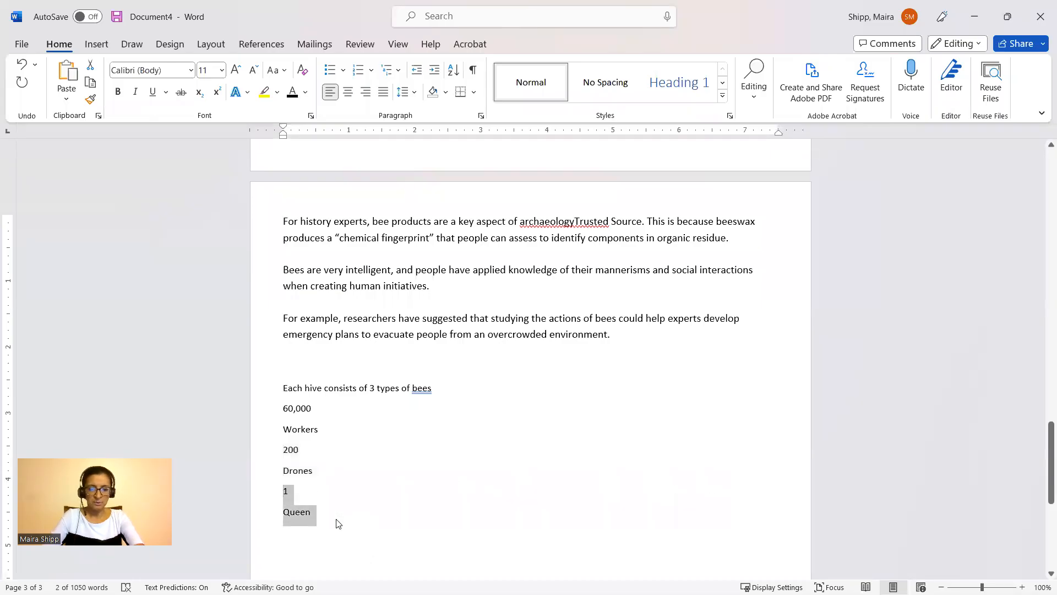
{"action": "key", "text": "ctrl+c"}
{"action": "key", "text": "alt+Tab"}
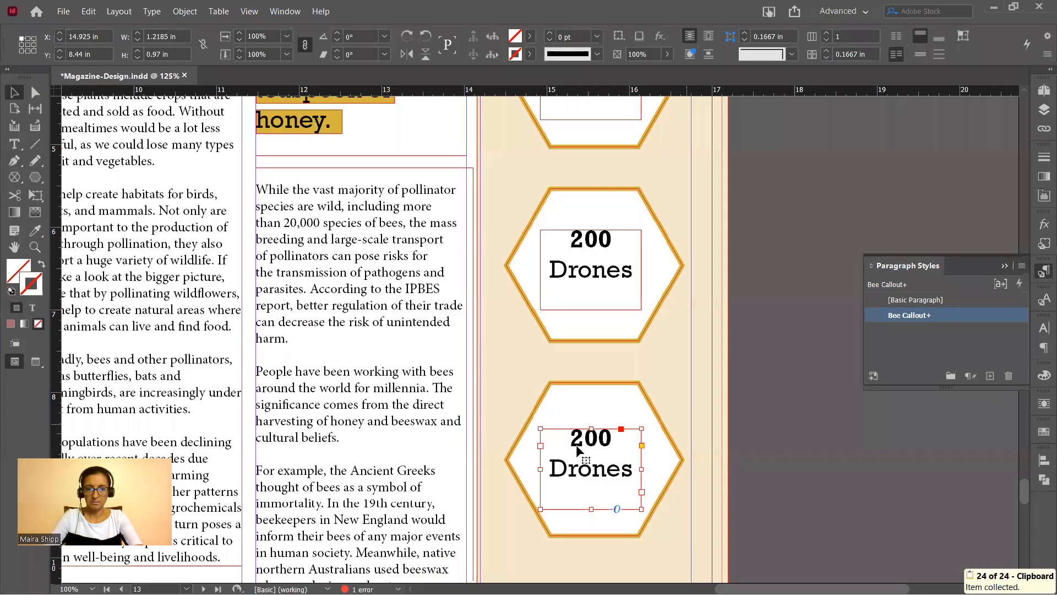
{"action": "double_click", "coordinate": [573, 436]}
{"action": "left_click_drag", "start_coordinate": [573, 436], "coordinate": [633, 474]}
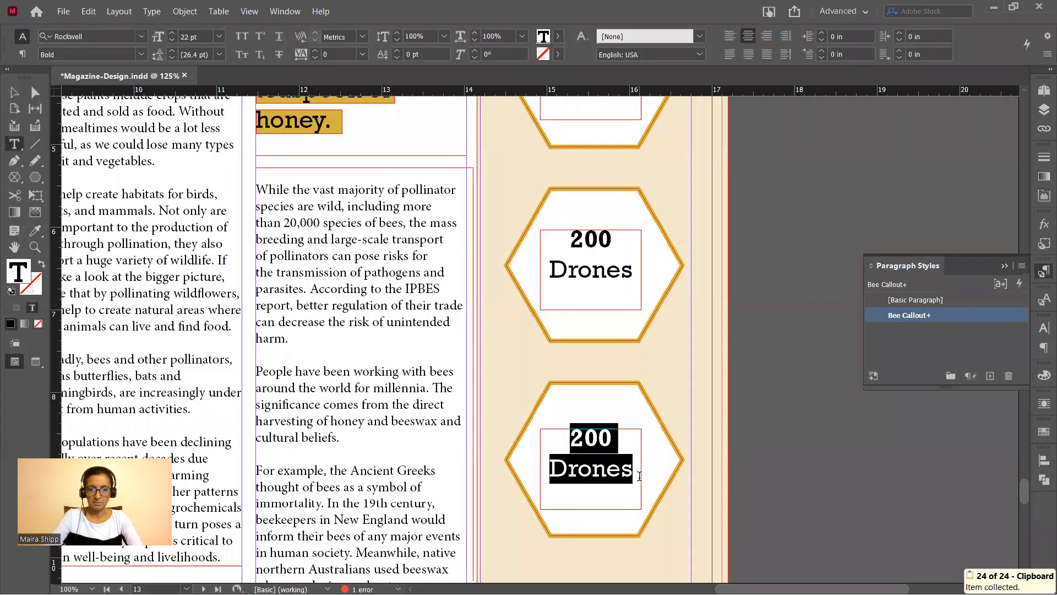
{"action": "key", "text": "ctrl+v"}
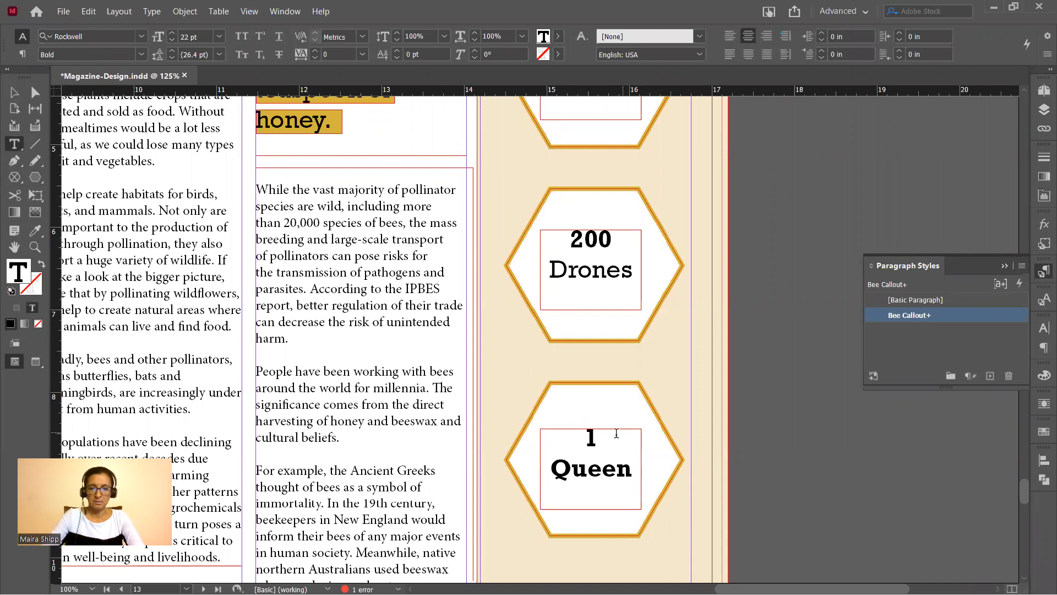
Set "Queen" in the lowest panel hexagon to Regular and deselect the text frame.
{"action": "left_click_drag", "start_coordinate": [551, 468], "coordinate": [639, 469]}
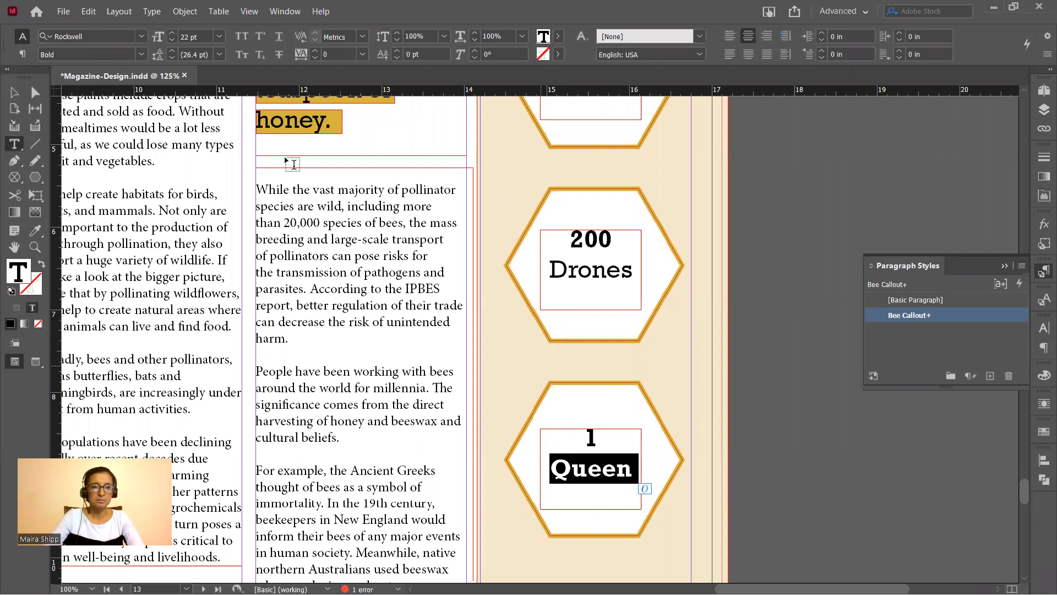
{"action": "left_click", "coordinate": [141, 54]}
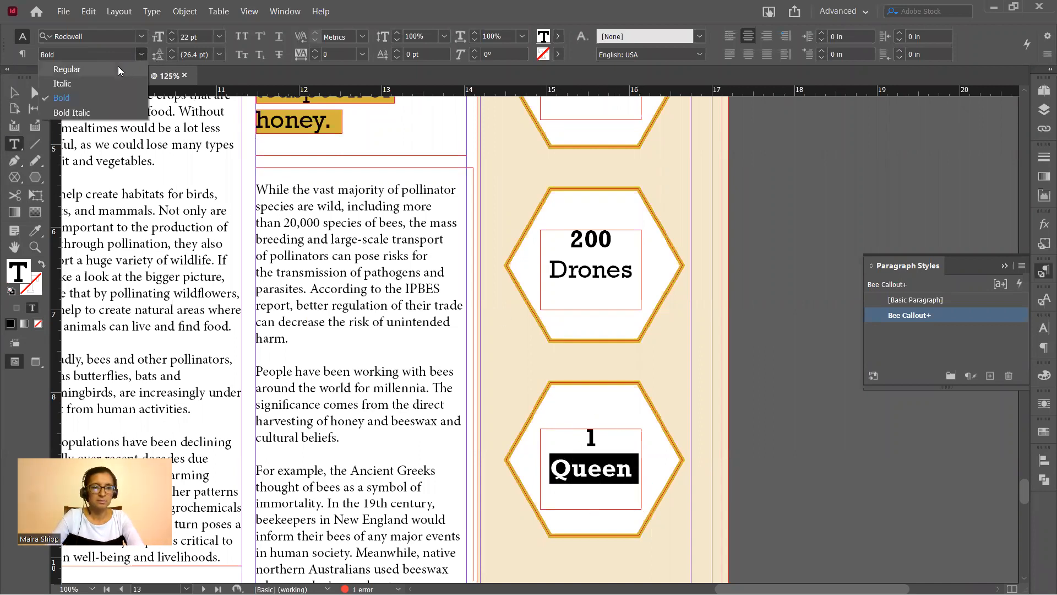
{"action": "left_click", "coordinate": [119, 70]}
{"action": "left_click", "coordinate": [14, 93]}
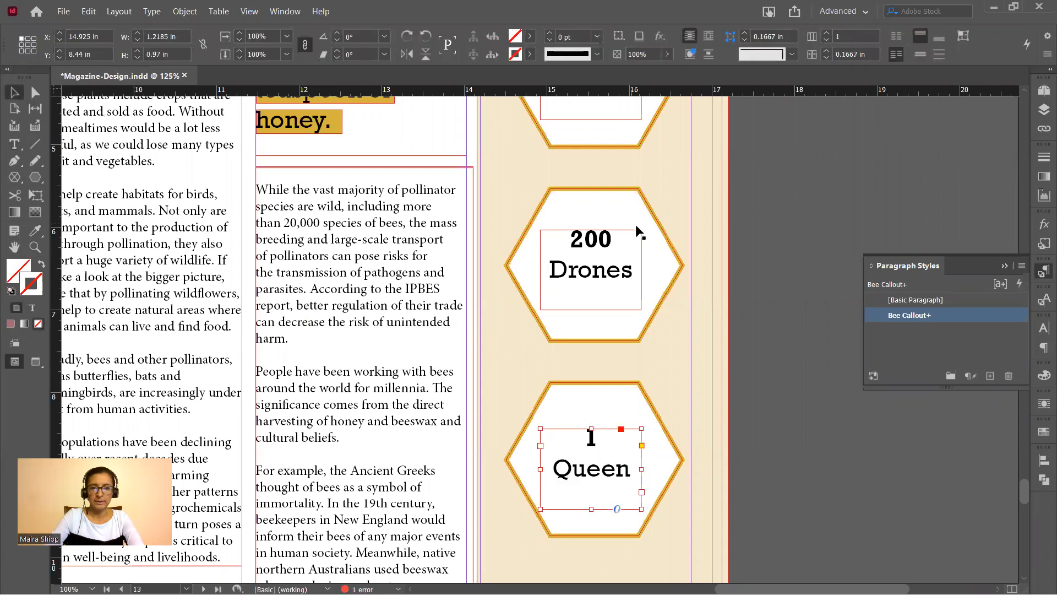
{"action": "left_click", "coordinate": [844, 276]}
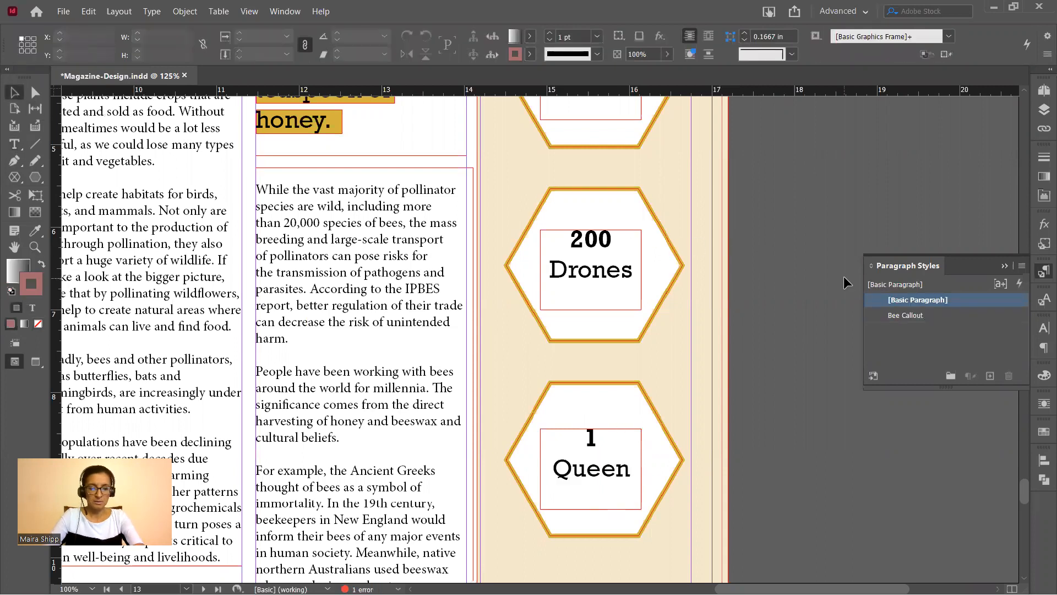
Review the pages 12–13 and 10–11 spreads in full-screen presentation mode, comparing their hexagons, text and callouts.
{"action": "key", "text": "shift+w"}
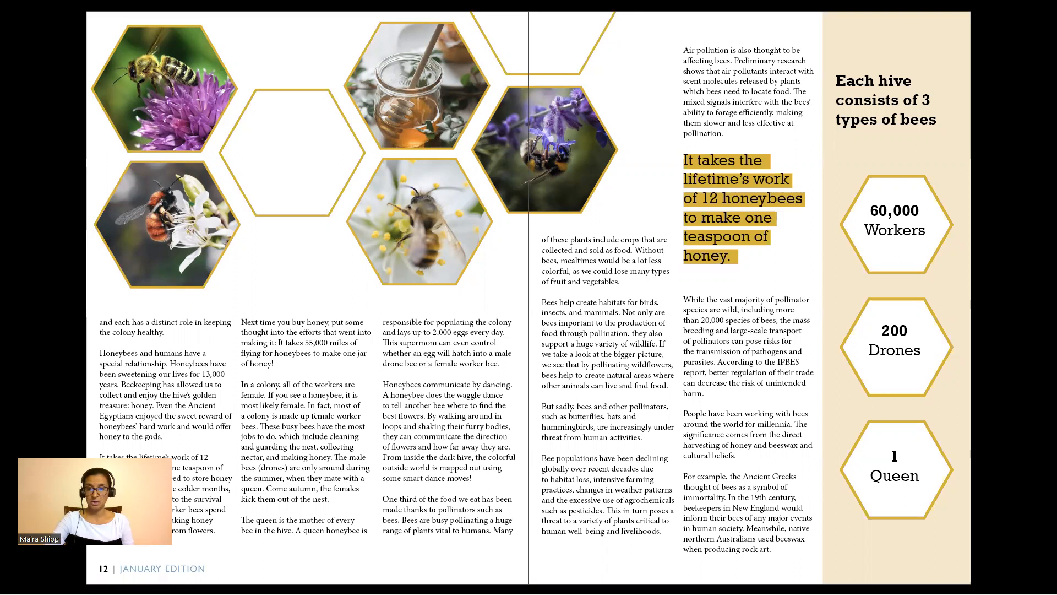
{"action": "key", "text": "Left"}
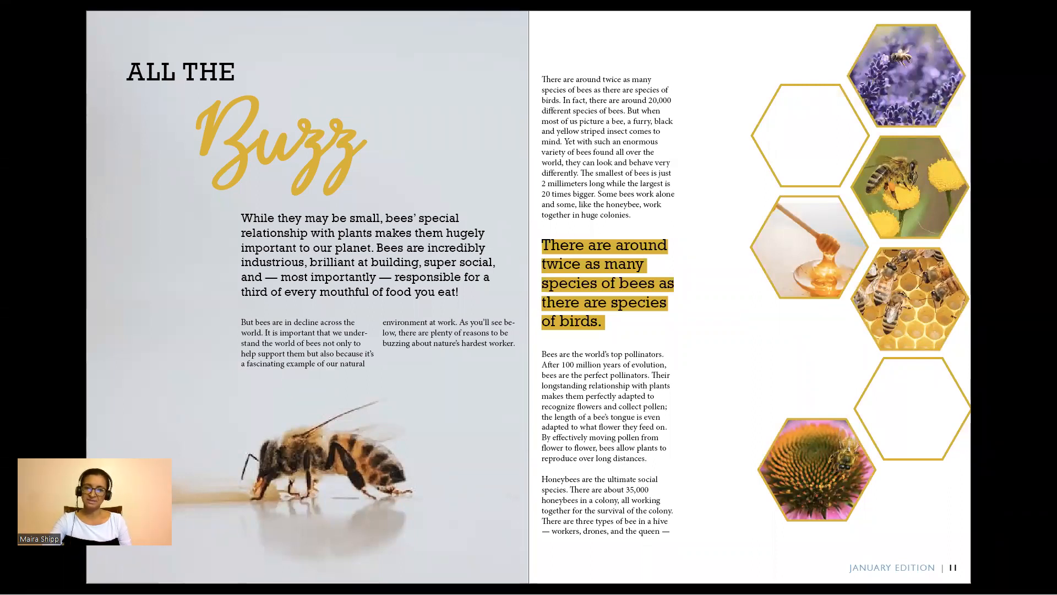
{"action": "key", "text": "Right"}
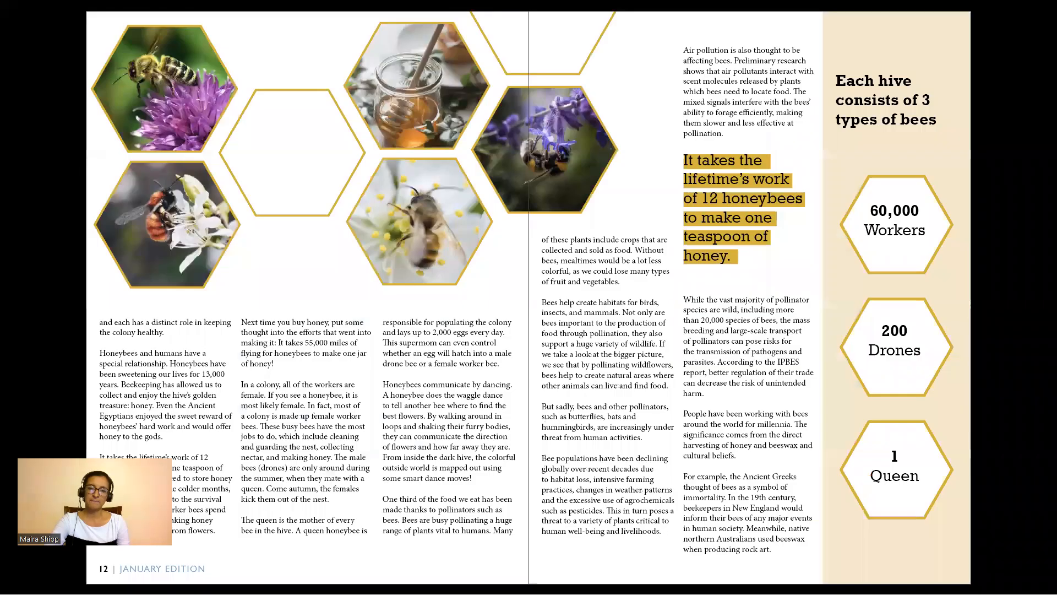
{"action": "key", "text": "Left"}
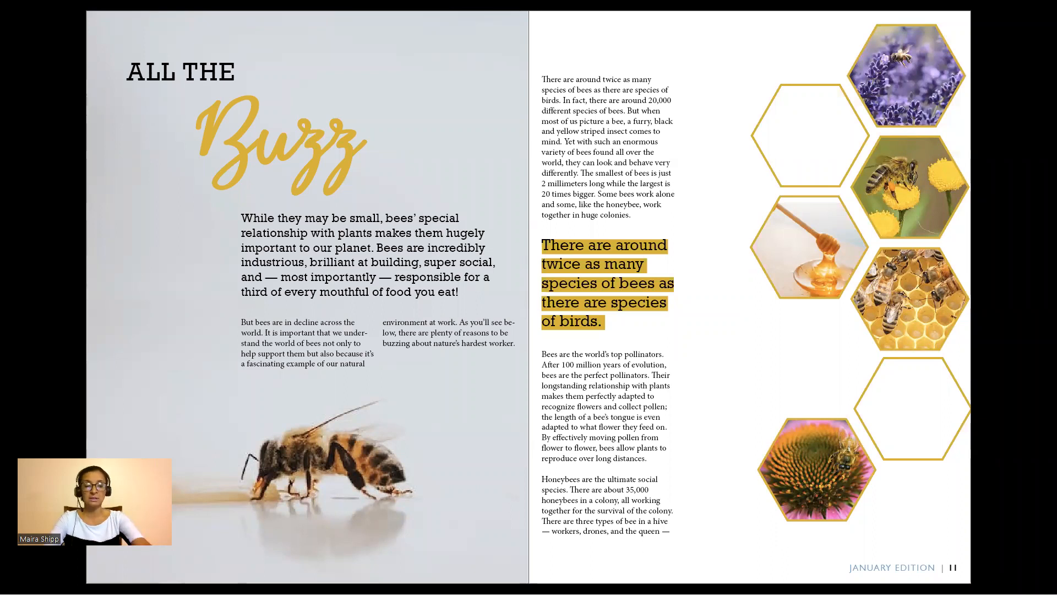
{"action": "key", "text": "Escape"}
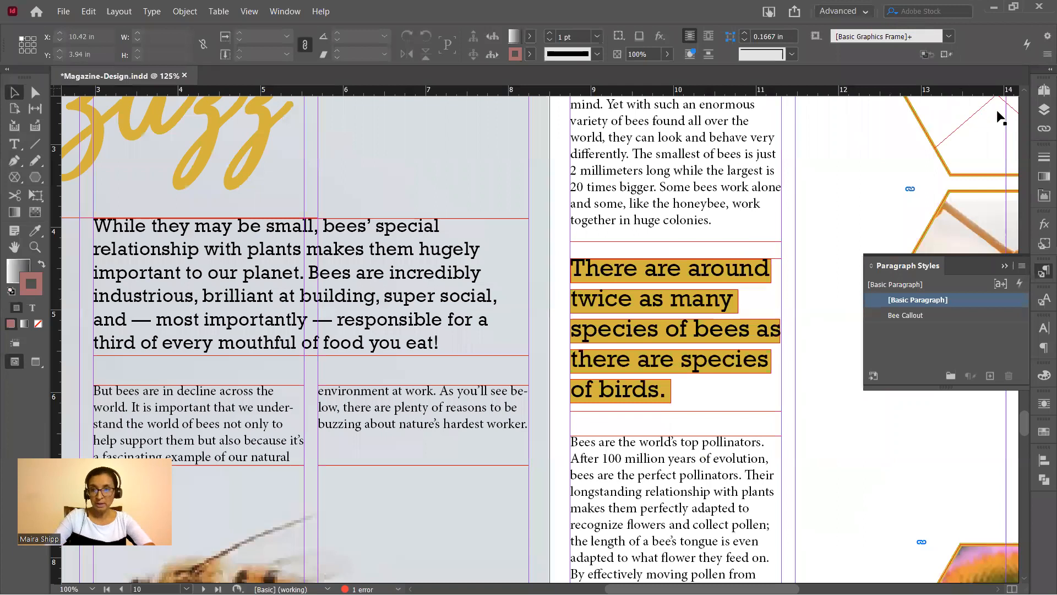
Look through the page thumbnails of the whole magazine from page 1 to page 14.
{"action": "left_click", "coordinate": [1042, 115]}
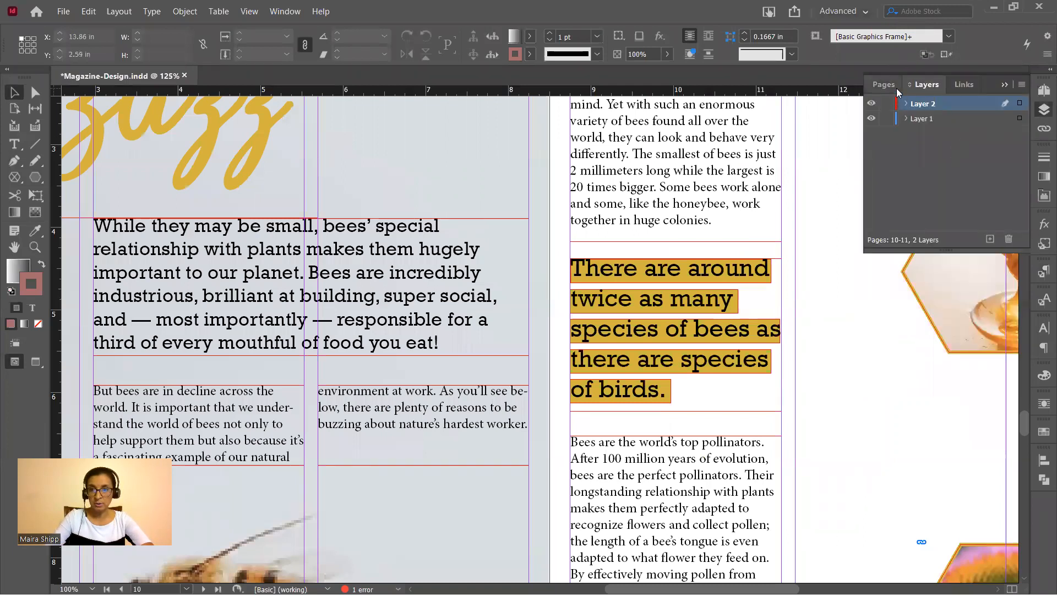
{"action": "left_click", "coordinate": [886, 84]}
{"action": "scroll", "coordinate": [945, 168], "scroll_direction": "down", "scroll_amount": 3}
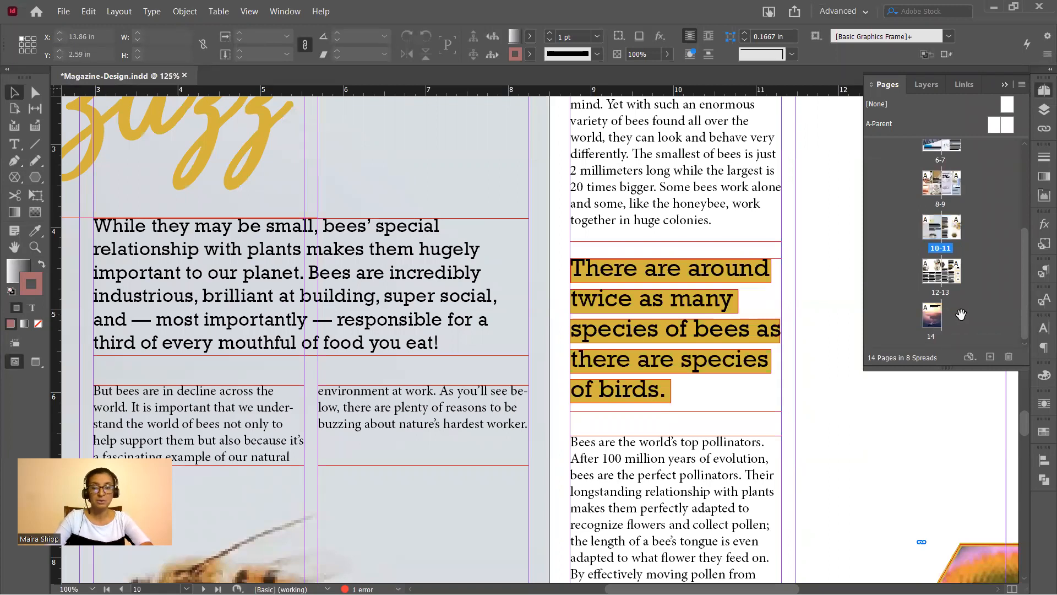
{"action": "scroll", "coordinate": [979, 297], "scroll_direction": "up", "scroll_amount": 4}
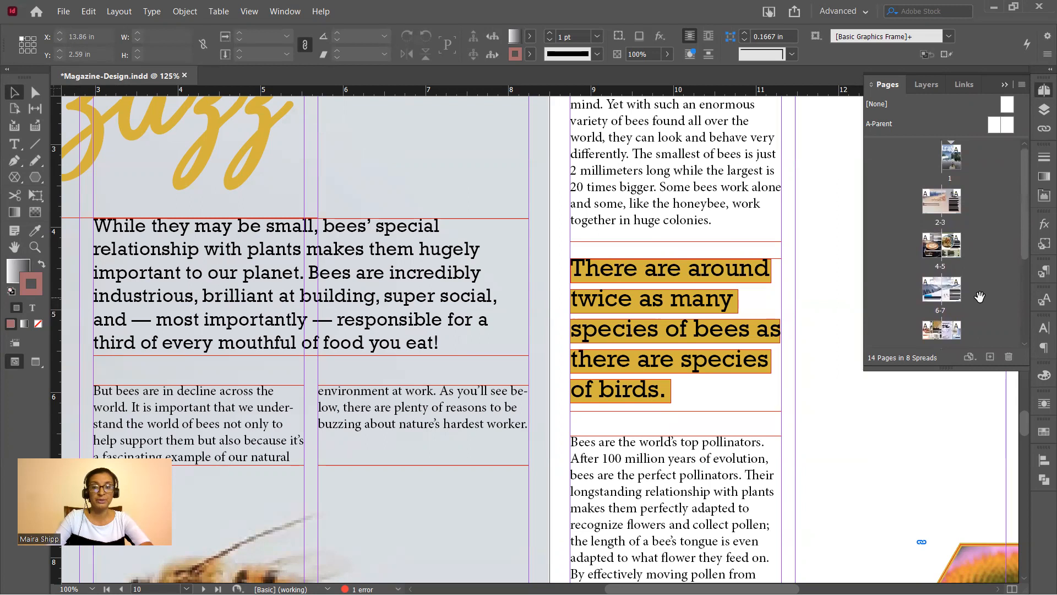
{"action": "scroll", "coordinate": [979, 297], "scroll_direction": "down", "scroll_amount": 3}
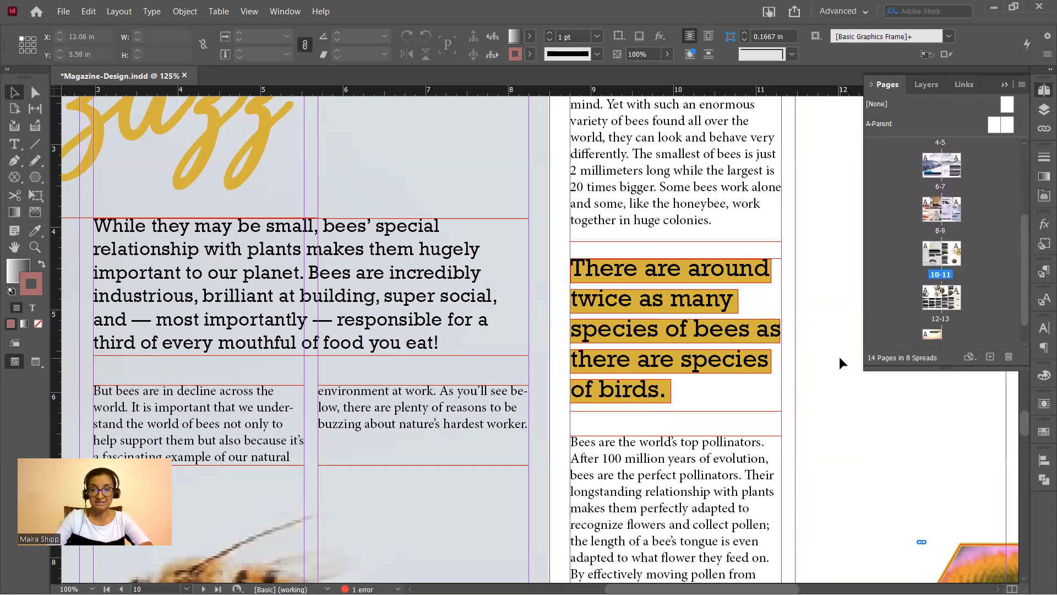
{"action": "scroll", "coordinate": [959, 318], "scroll_direction": "down", "scroll_amount": 1}
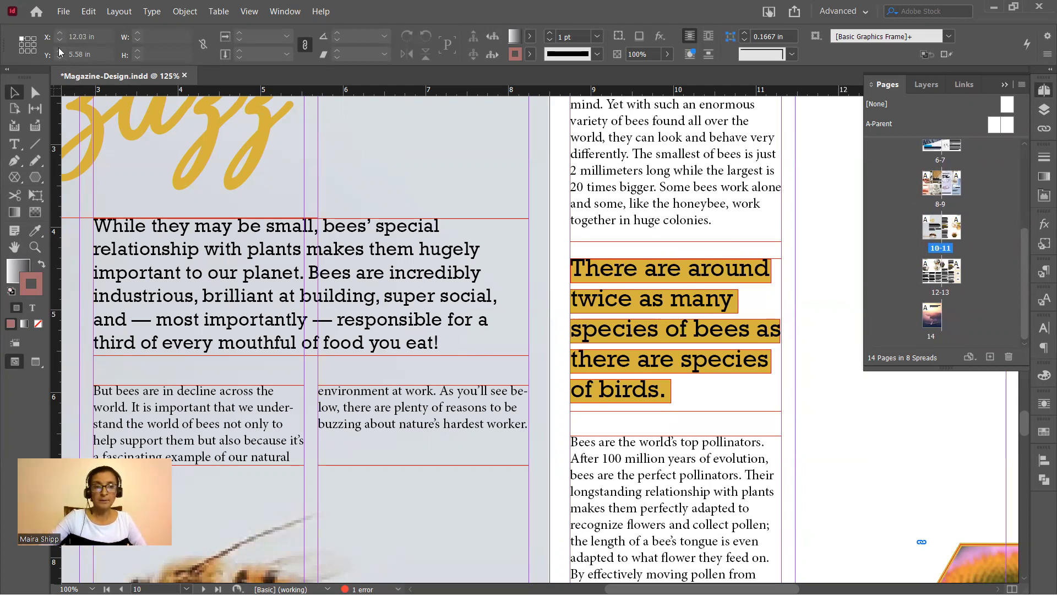
Start exporting the magazine as Adobe PDF (Print) and choose the Project 8 folder as the destination.
{"action": "left_click", "coordinate": [66, 13]}
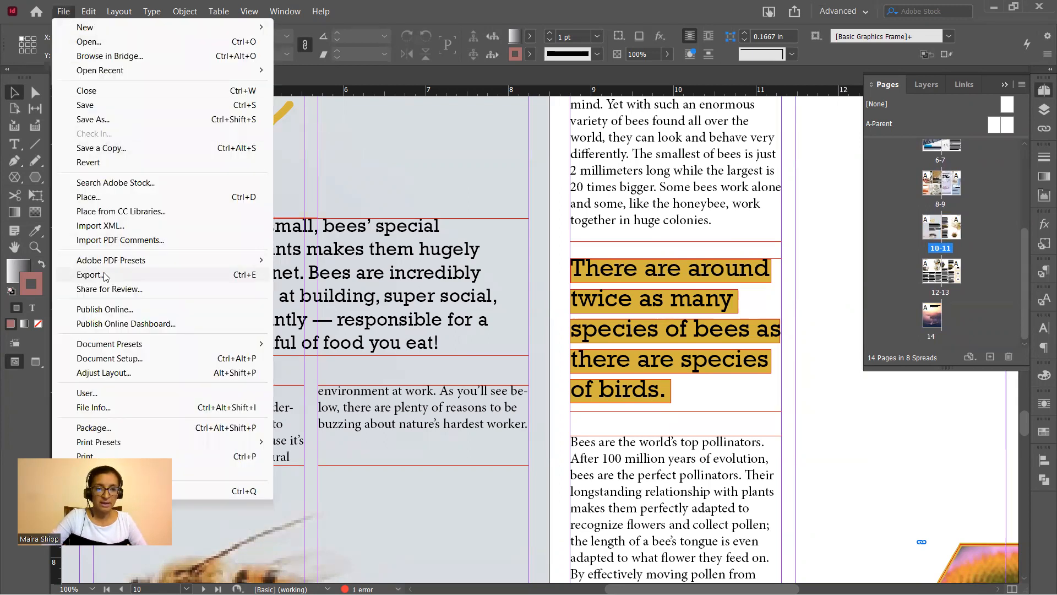
{"action": "left_click", "coordinate": [89, 275]}
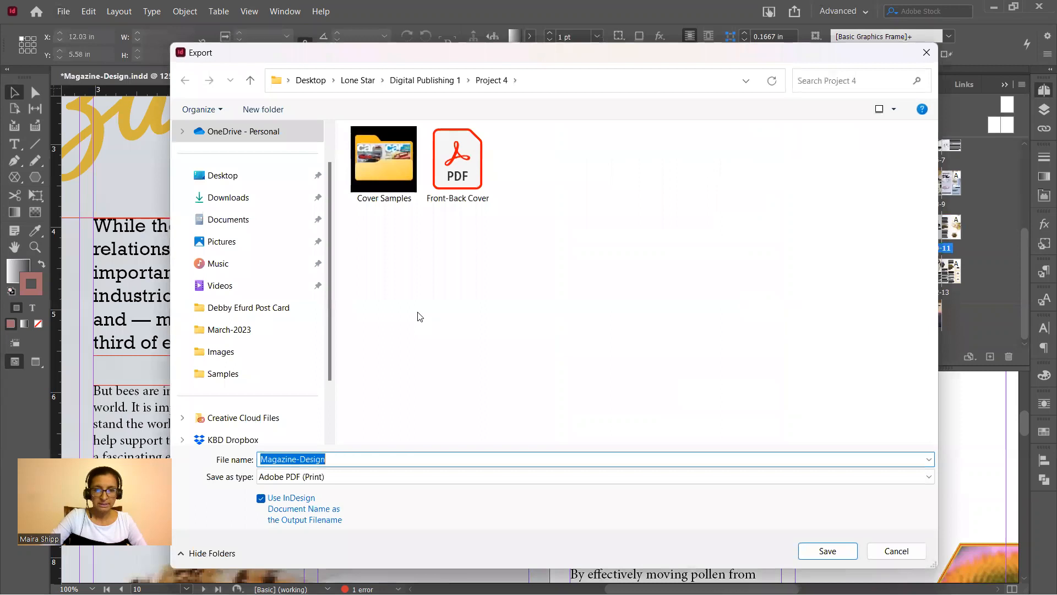
{"action": "left_click", "coordinate": [242, 373]}
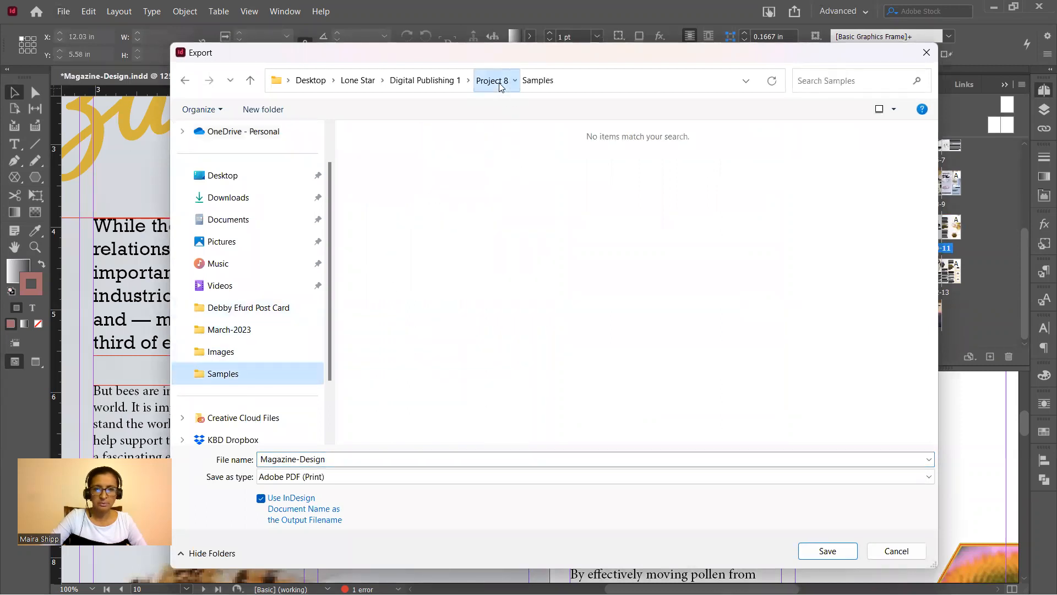
{"action": "left_click", "coordinate": [492, 80]}
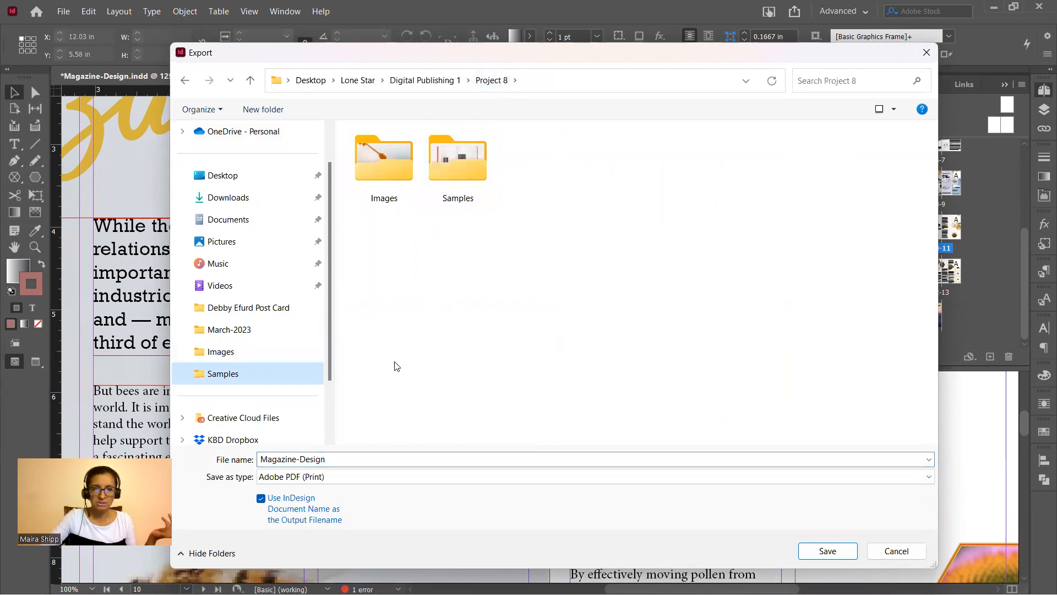
Name the export file Full-Magazine-Design and save it to proceed to the PDF export options.
{"action": "double_click", "coordinate": [344, 459]}
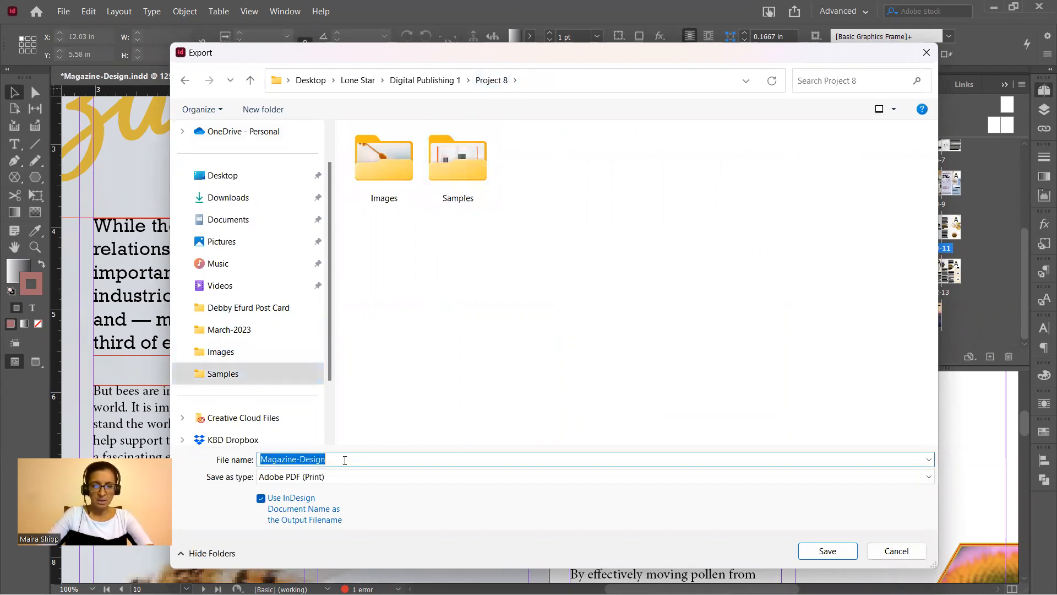
{"action": "left_click", "coordinate": [344, 458]}
{"action": "left_click_drag", "start_coordinate": [344, 458], "coordinate": [301, 460]}
{"action": "key", "text": "Home"}
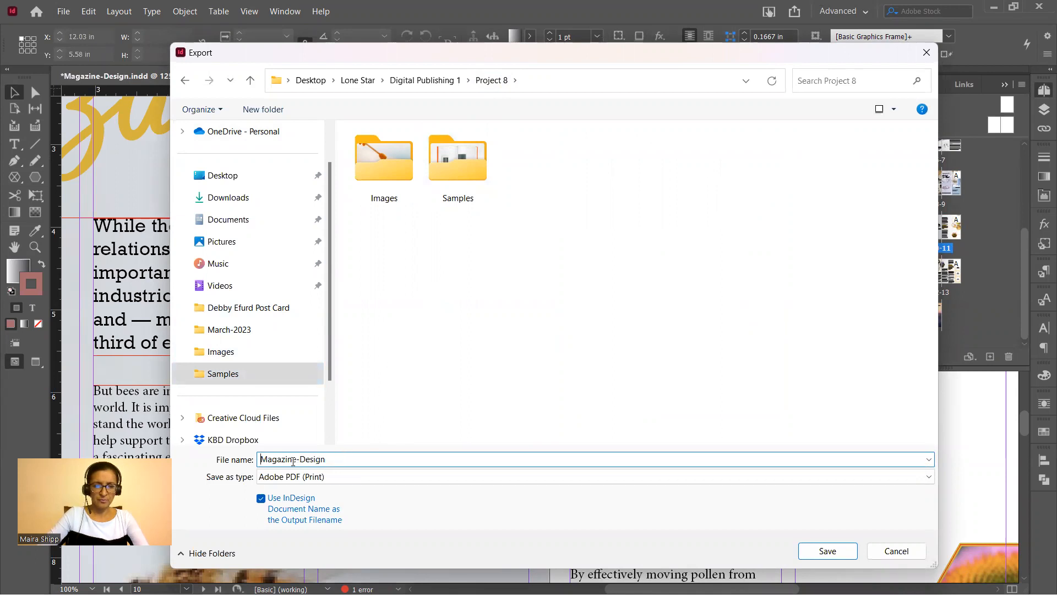
{"action": "type", "text": "Full"}
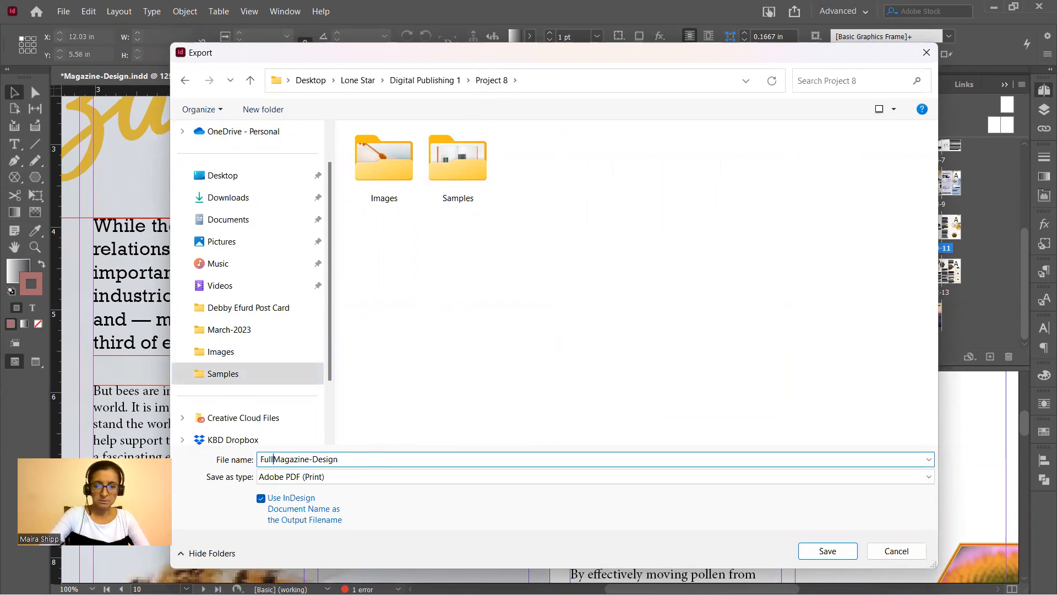
{"action": "type", "text": "-"}
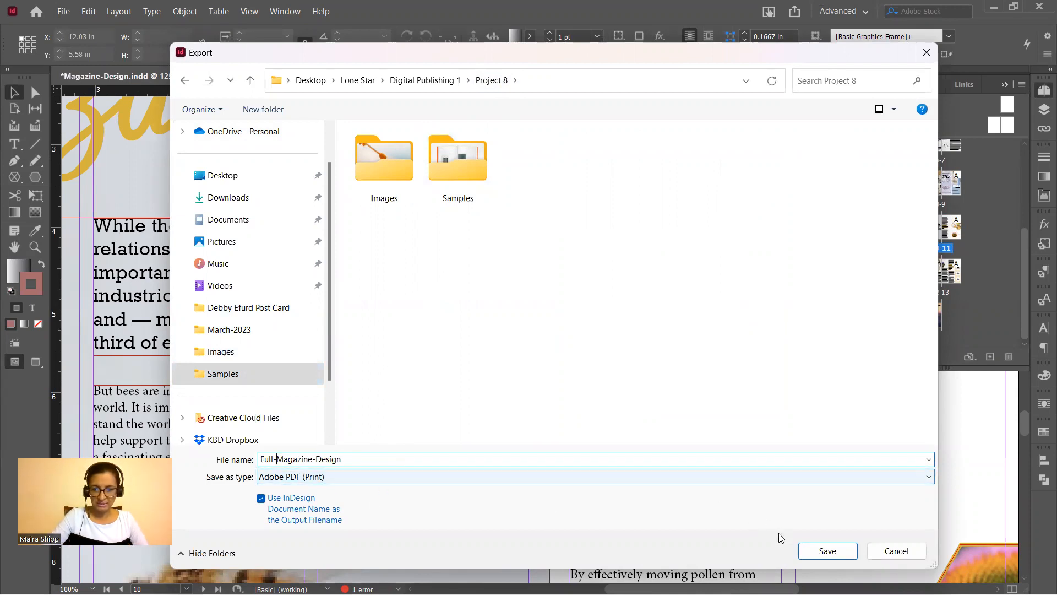
{"action": "left_click", "coordinate": [820, 552]}
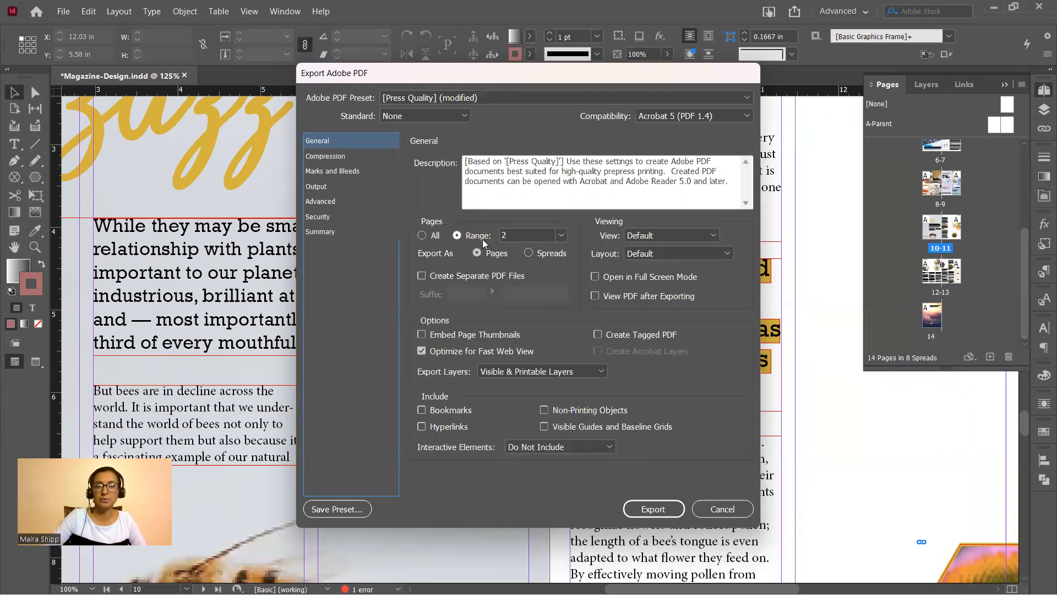
Export all pages to PDF with page information marks added and the PDF set to be viewed after exporting.
{"action": "left_click", "coordinate": [423, 237]}
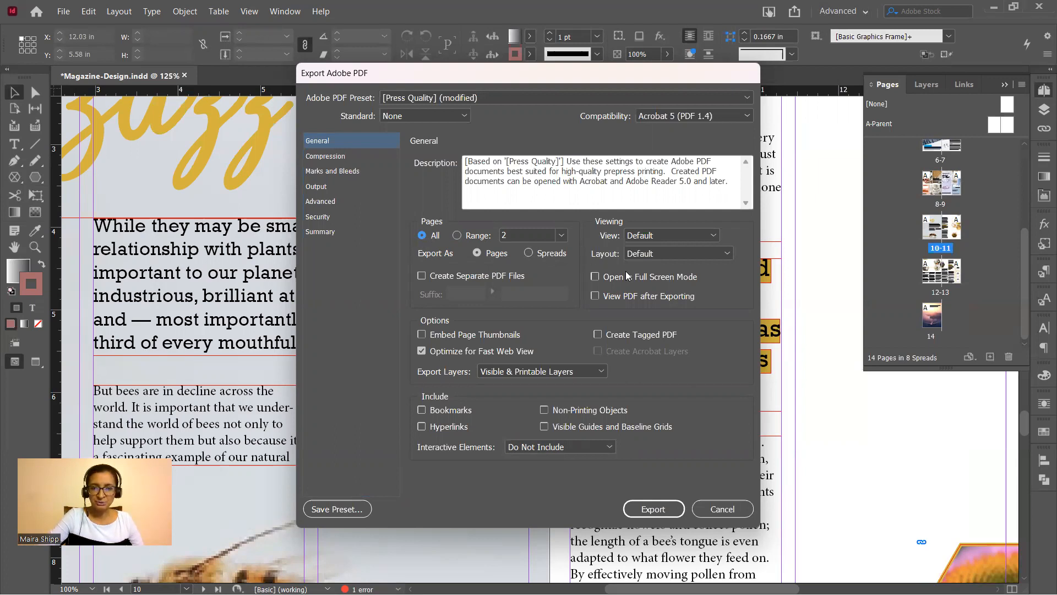
{"action": "left_click", "coordinate": [596, 297]}
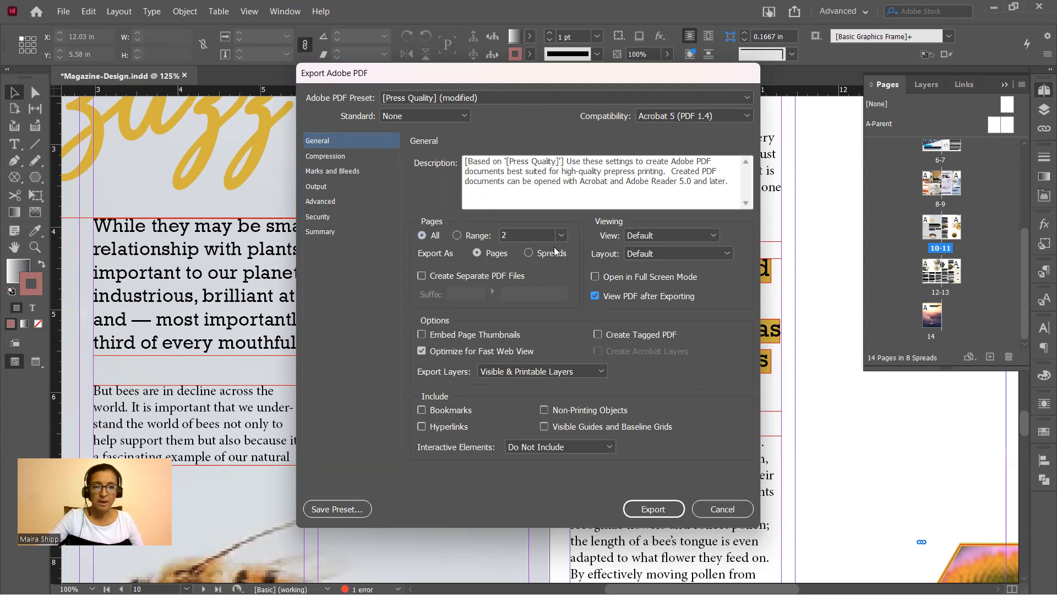
{"action": "left_click", "coordinate": [349, 172]}
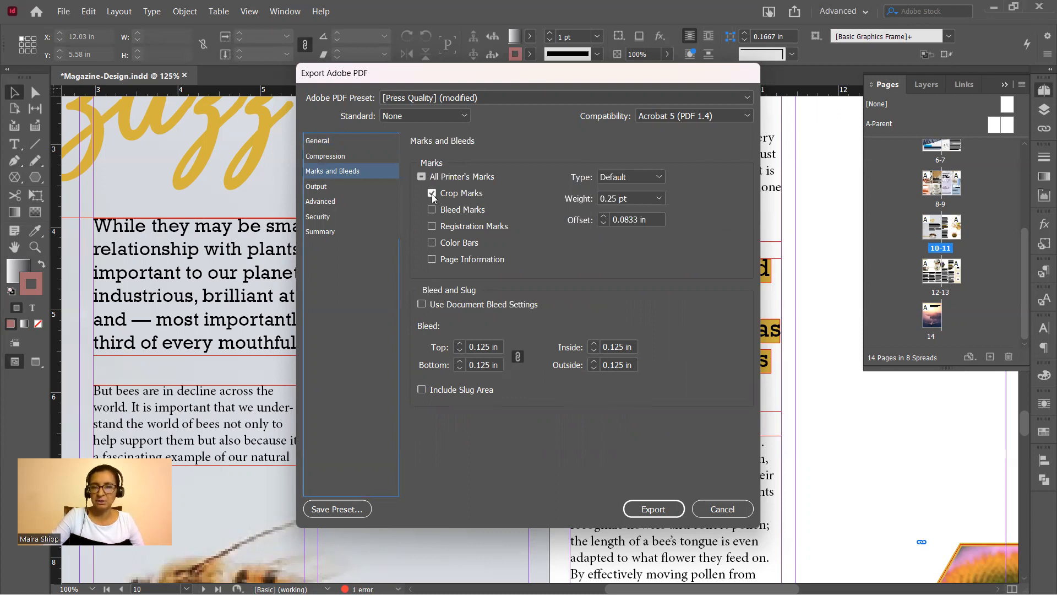
{"action": "left_click", "coordinate": [433, 260]}
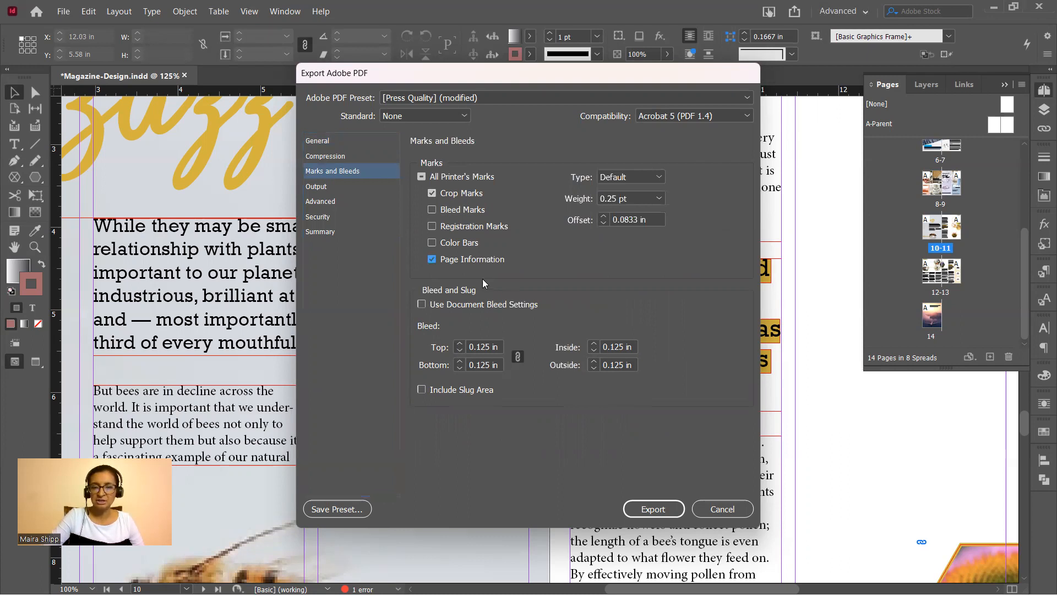
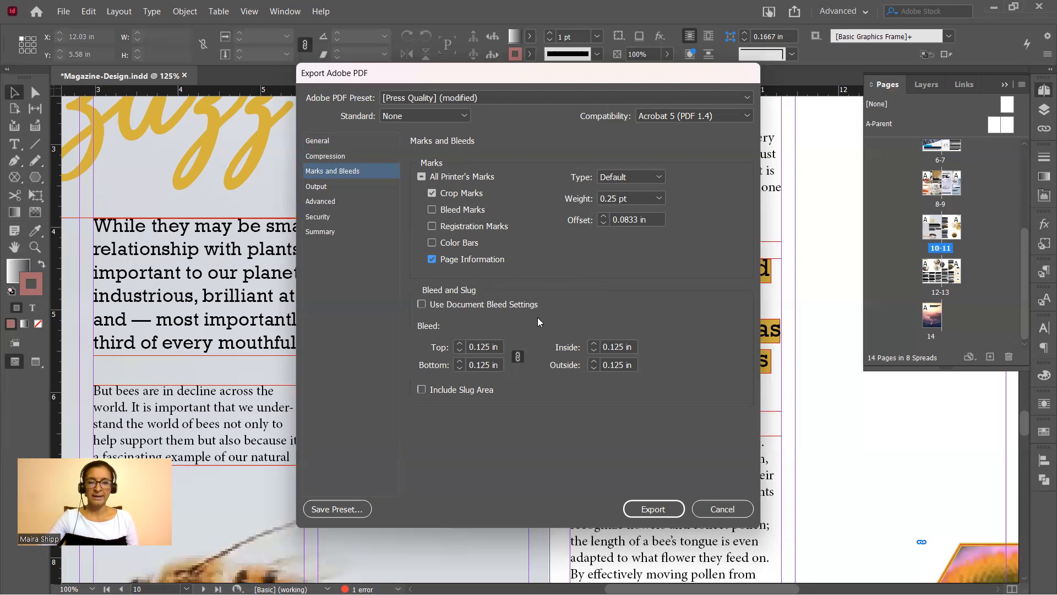
{"action": "left_click", "coordinate": [653, 508]}
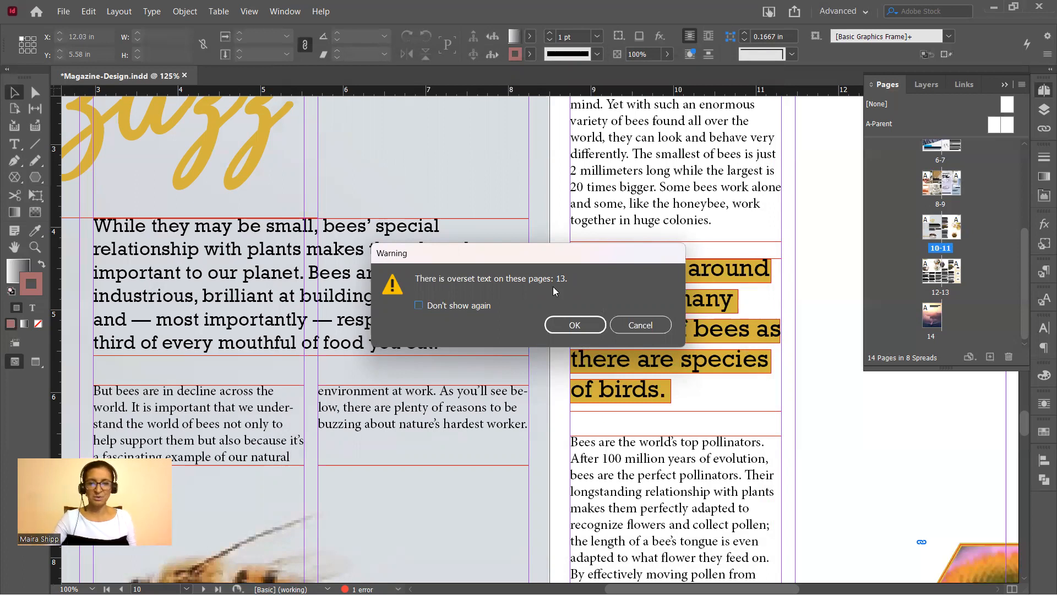
{"action": "left_click", "coordinate": [573, 324]}
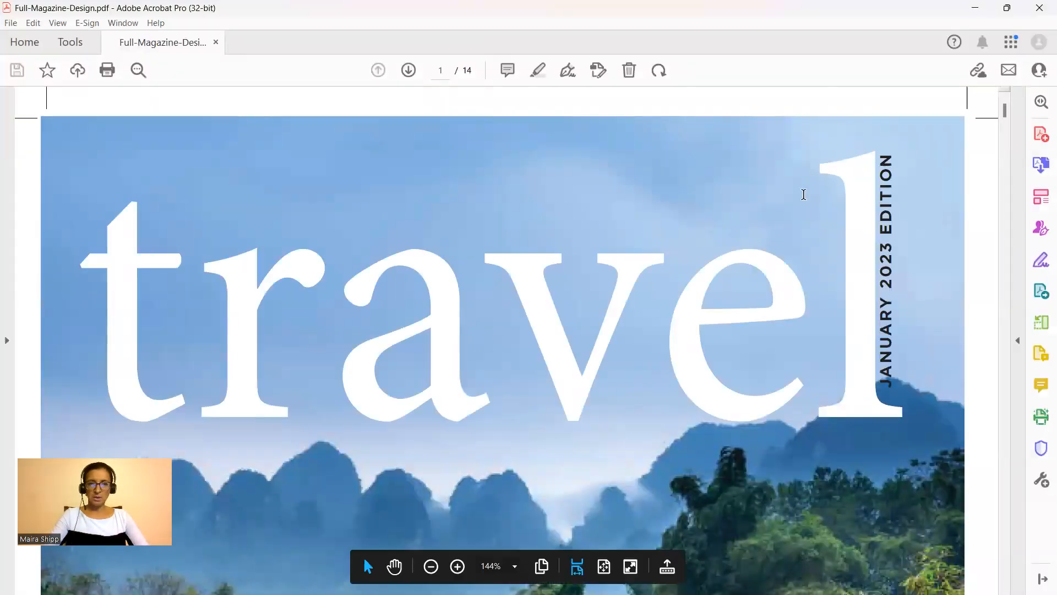
Look over the travel cover and the table of contents page in the exported PDF in Acrobat.
{"action": "scroll", "coordinate": [804, 194], "scroll_direction": "down", "scroll_amount": 3}
{"action": "scroll", "coordinate": [803, 194], "scroll_direction": "down", "scroll_amount": 10}
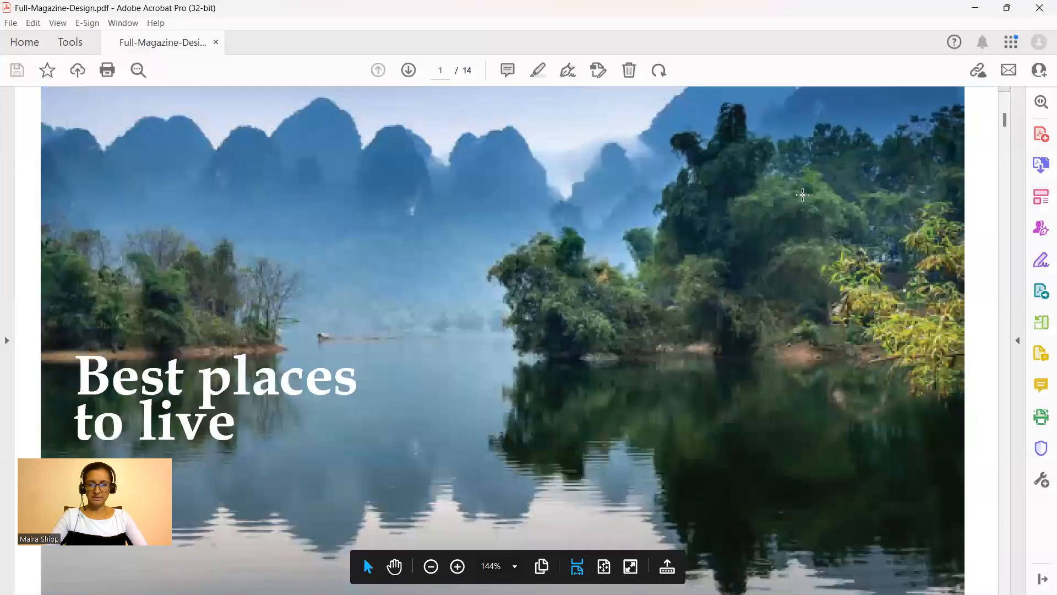
{"action": "scroll", "coordinate": [803, 194], "scroll_direction": "down", "scroll_amount": 10}
{"action": "scroll", "coordinate": [803, 194], "scroll_direction": "down", "scroll_amount": 5}
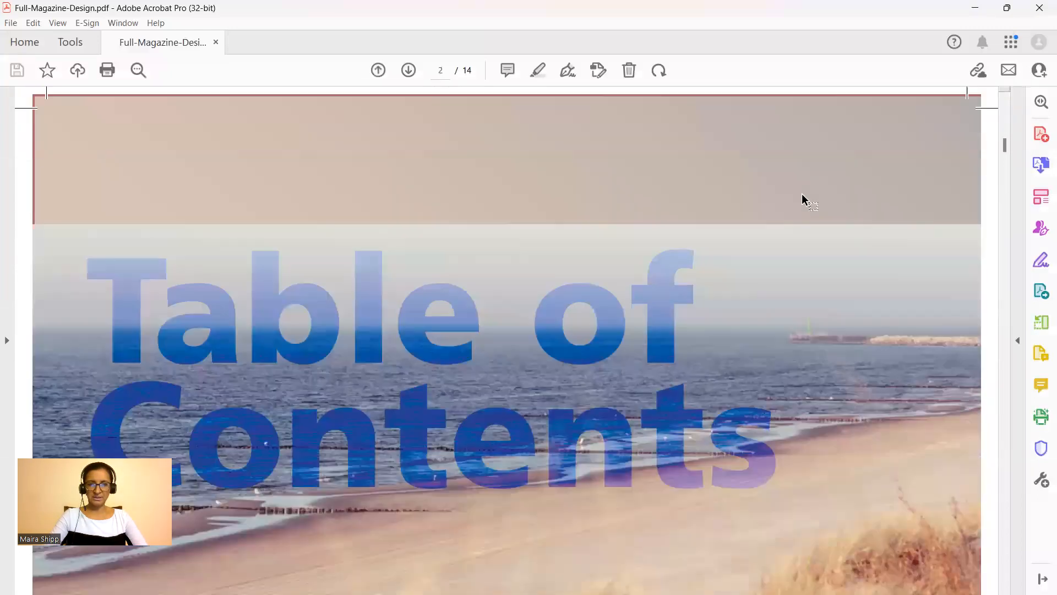
{"action": "scroll", "coordinate": [803, 194], "scroll_direction": "up", "scroll_amount": 10}
{"action": "scroll", "coordinate": [803, 194], "scroll_direction": "up", "scroll_amount": 10}
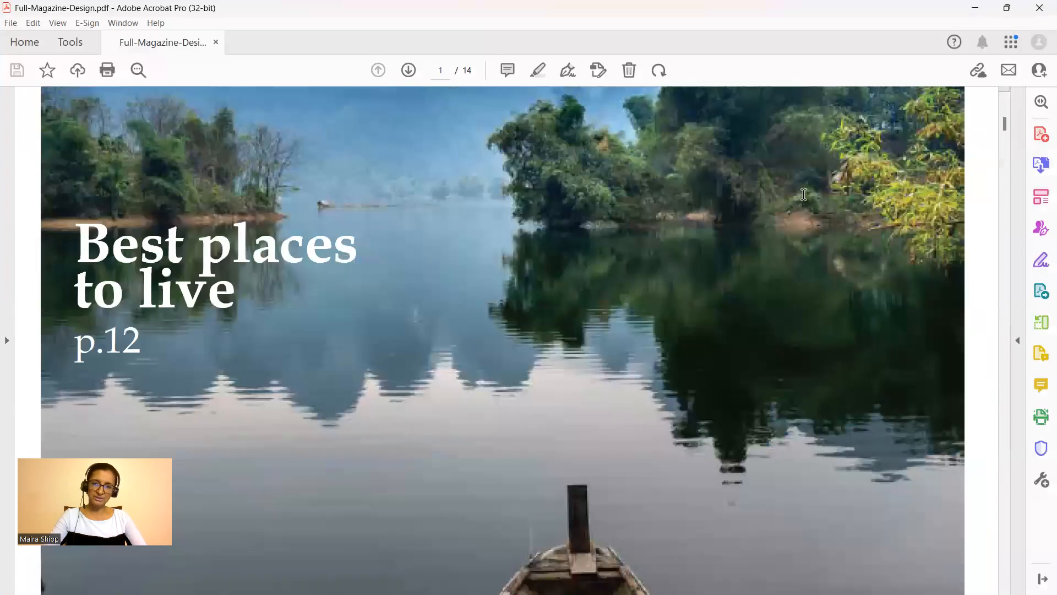
{"action": "scroll", "coordinate": [803, 195], "scroll_direction": "up", "scroll_amount": 1}
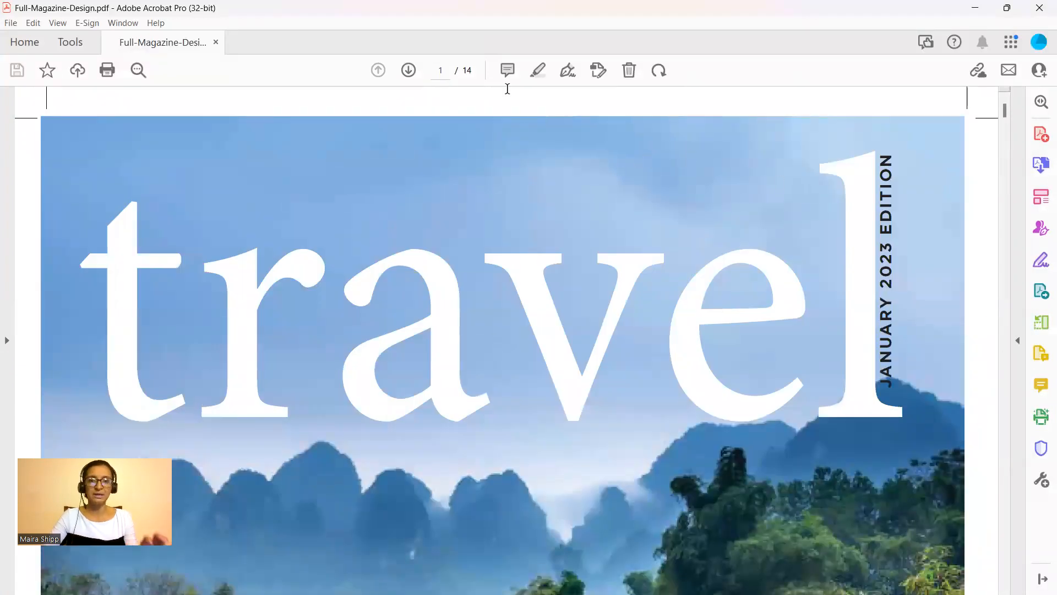
Display the exported PDF in Two Page View.
{"action": "left_click", "coordinate": [58, 23]}
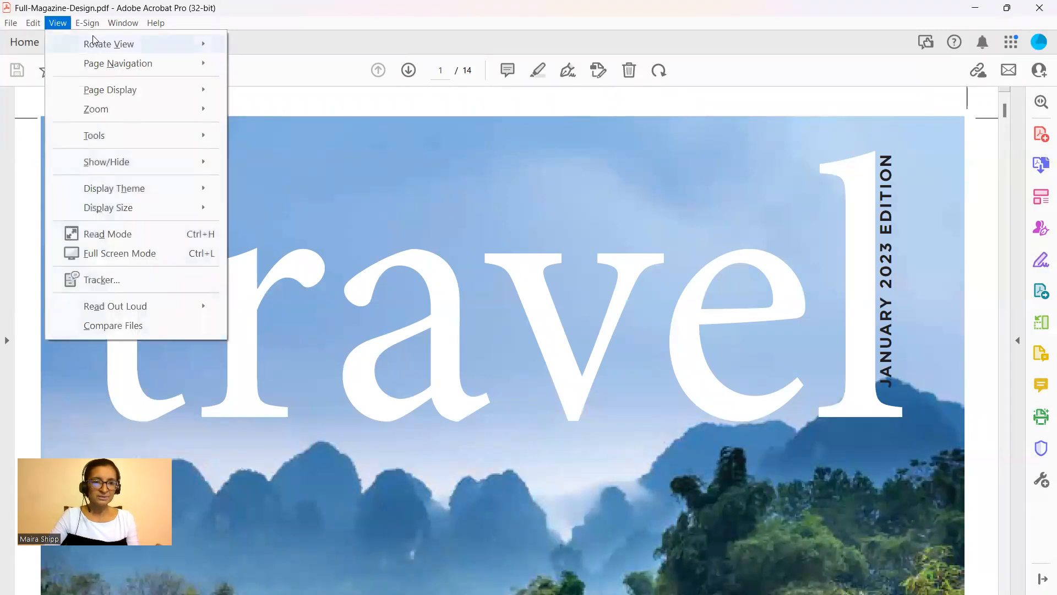
{"action": "mouse_move", "coordinate": [95, 42]}
{"action": "mouse_move", "coordinate": [130, 90]}
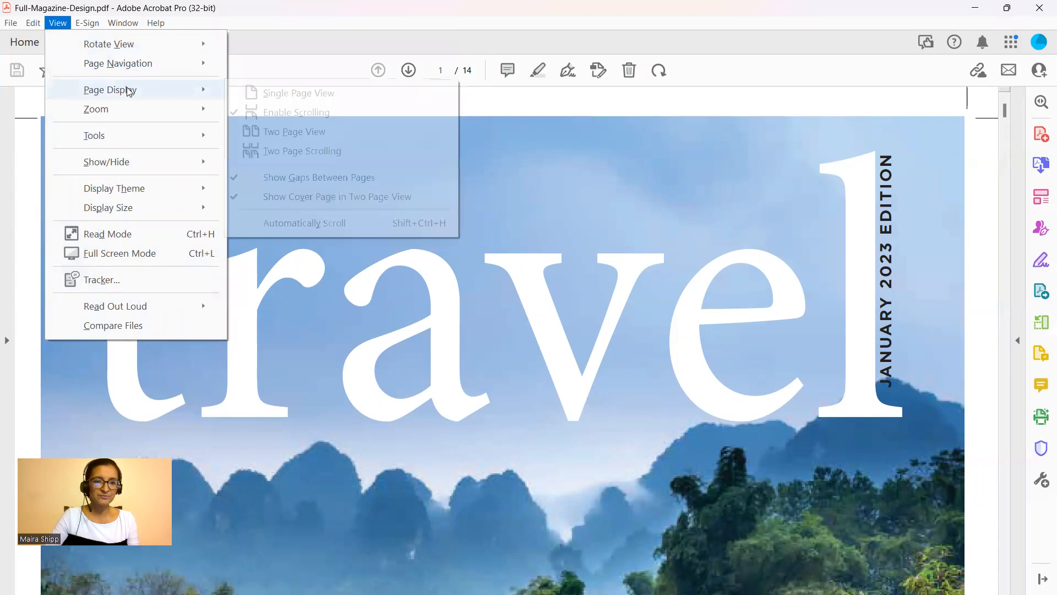
{"action": "left_click", "coordinate": [281, 135]}
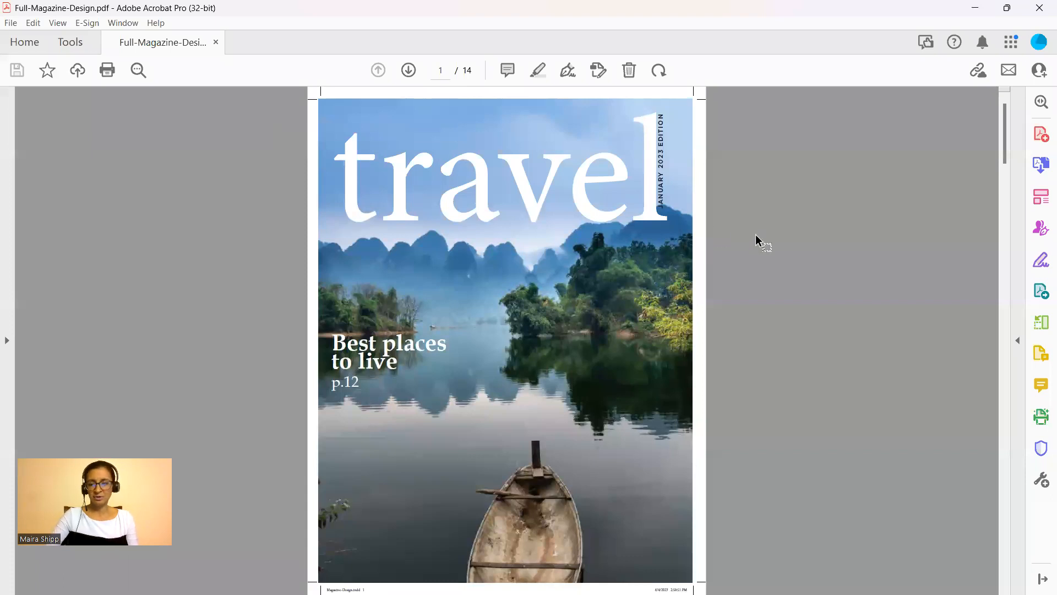
Review the exported PDF's spreads from the cover through pages 12–13, checking layout, images and facing pages.
{"action": "scroll", "coordinate": [755, 233], "scroll_direction": "down", "scroll_amount": 1}
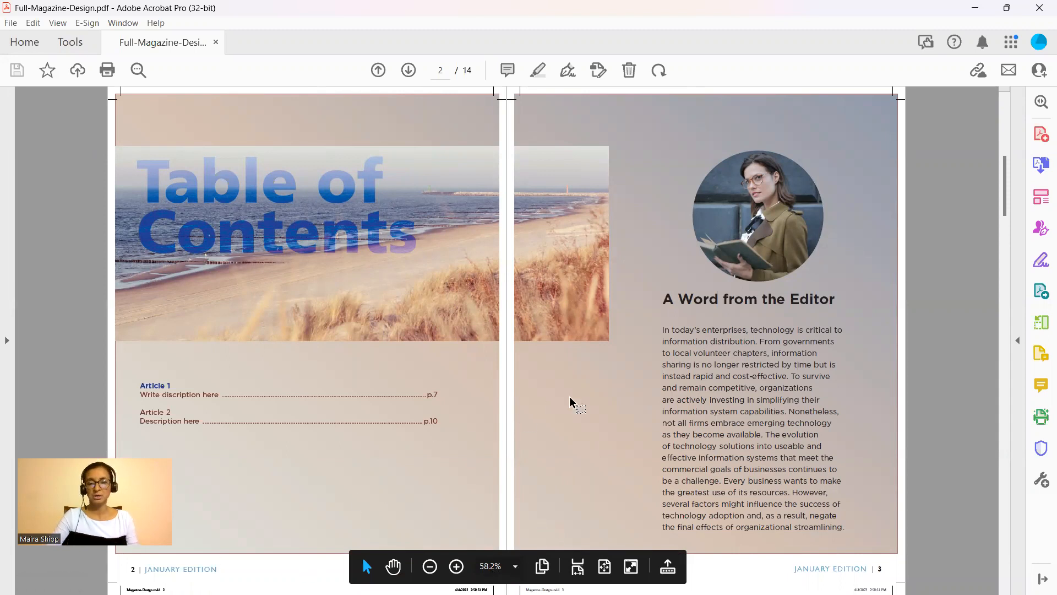
{"action": "scroll", "coordinate": [569, 396], "scroll_direction": "down", "scroll_amount": 1}
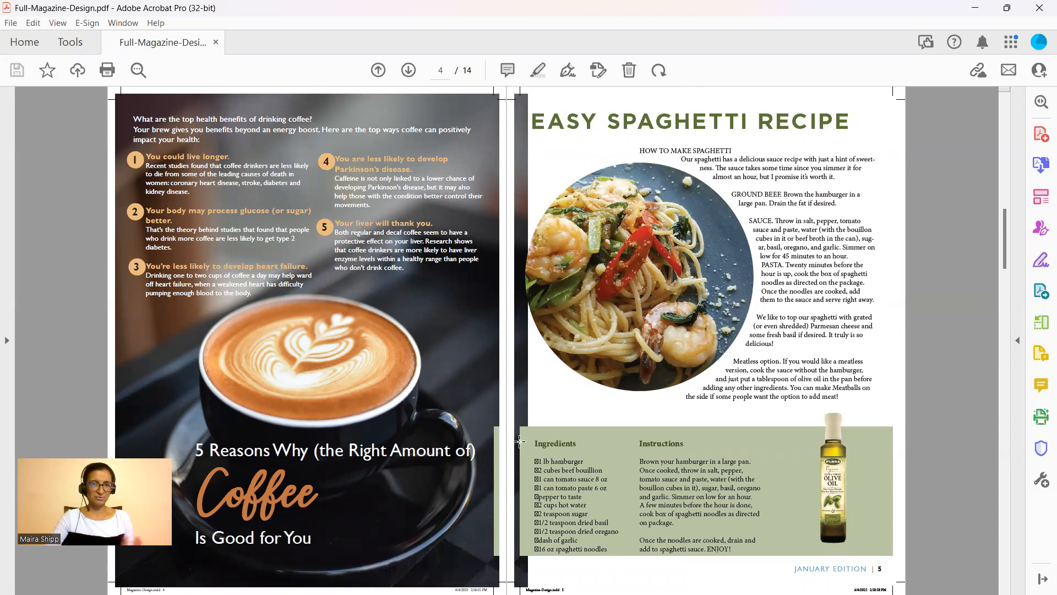
{"action": "scroll", "coordinate": [520, 442], "scroll_direction": "down", "scroll_amount": 1}
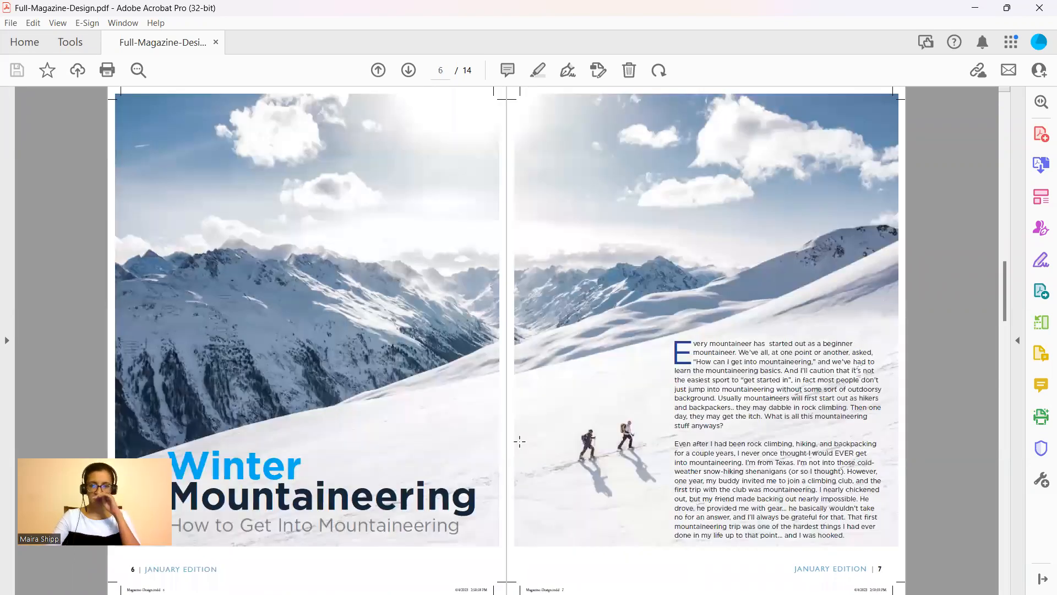
{"action": "scroll", "coordinate": [520, 441], "scroll_direction": "down", "scroll_amount": 1}
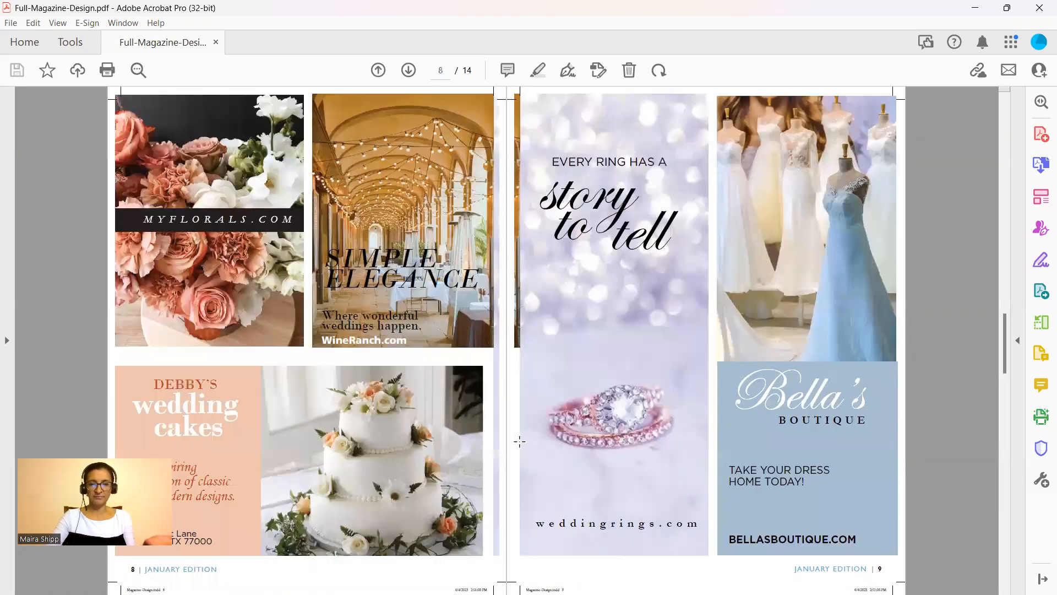
{"action": "scroll", "coordinate": [520, 441], "scroll_direction": "down", "scroll_amount": 1}
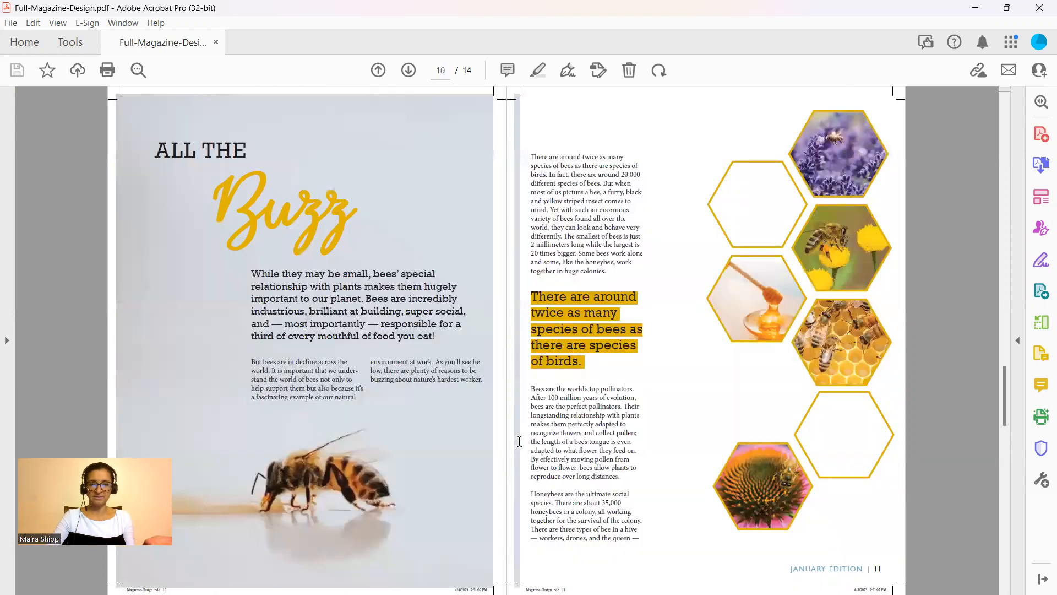
{"action": "scroll", "coordinate": [520, 440], "scroll_direction": "down", "scroll_amount": 2}
{"action": "scroll", "coordinate": [520, 443], "scroll_direction": "up", "scroll_amount": 1}
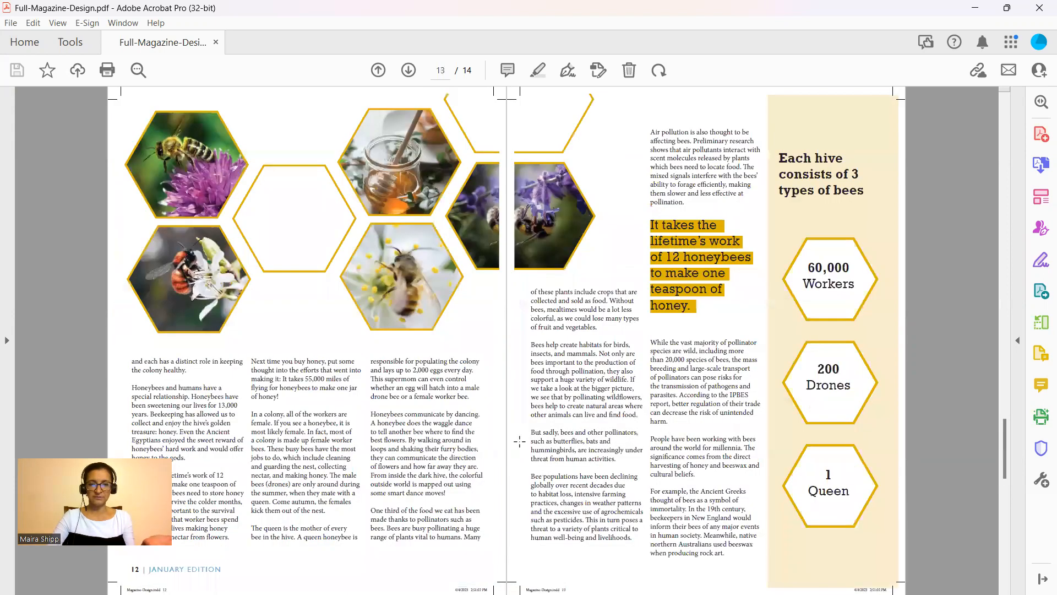
{"action": "scroll", "coordinate": [520, 441], "scroll_direction": "up", "scroll_amount": 3}
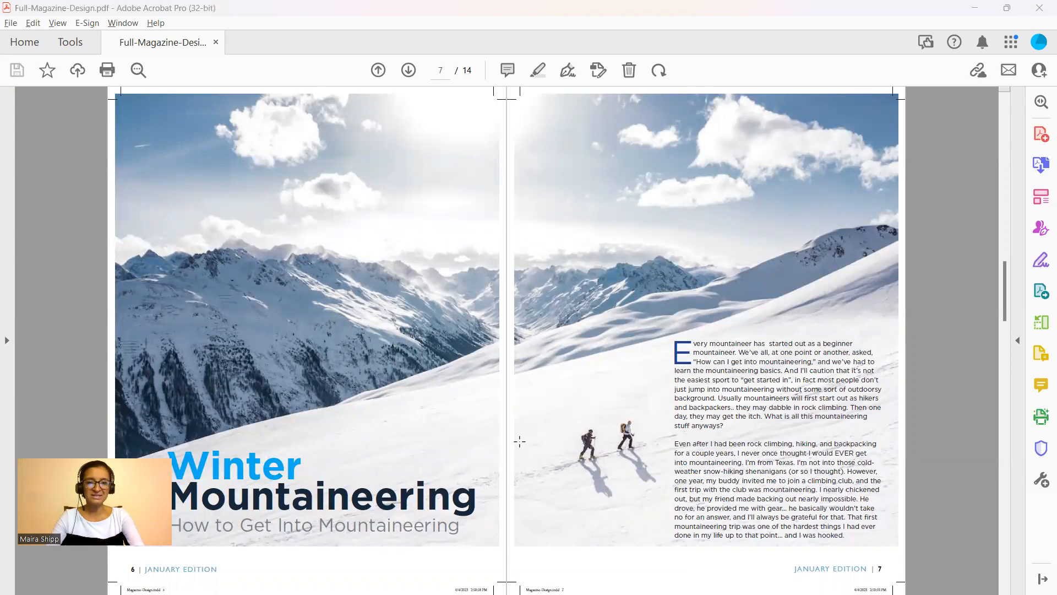
Switch to InDesign and begin exporting the magazine as an Adobe PDF (Print) file named Full-Magazine-Design_v2.
{"action": "key", "text": "alt+Tab"}
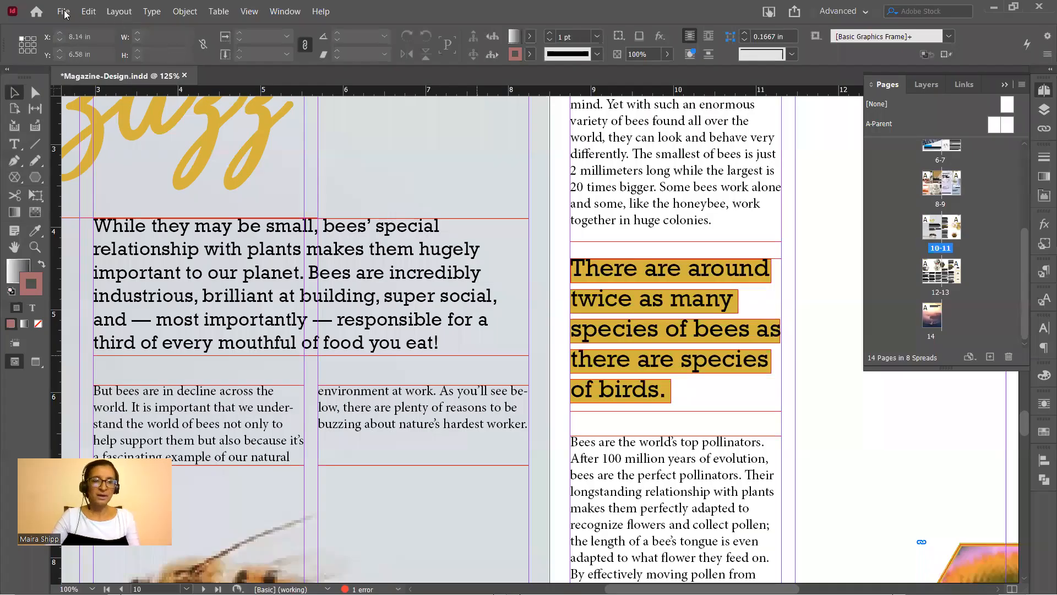
{"action": "left_click", "coordinate": [63, 14]}
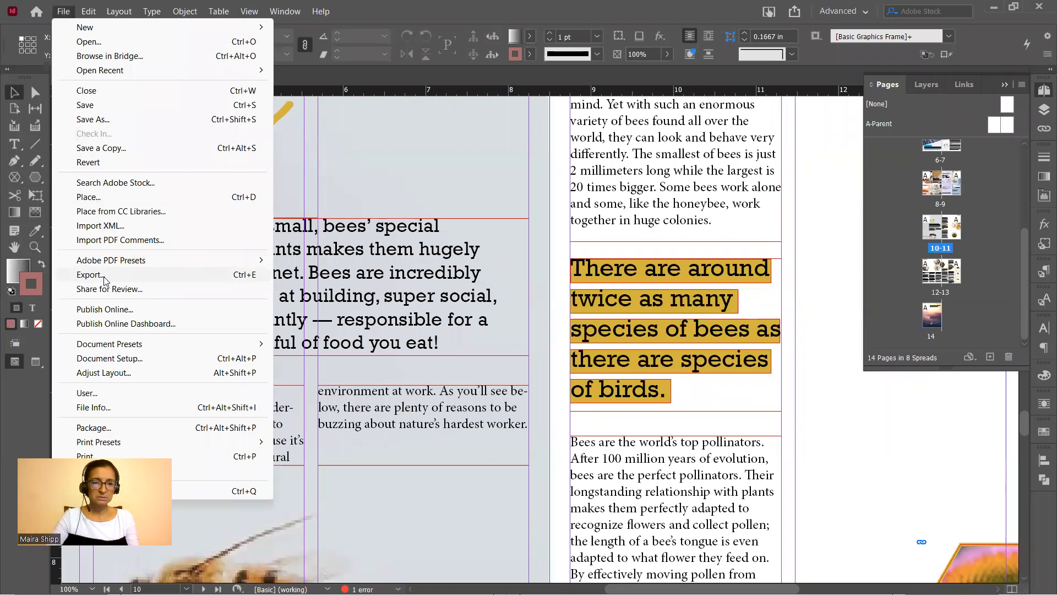
{"action": "left_click", "coordinate": [104, 277]}
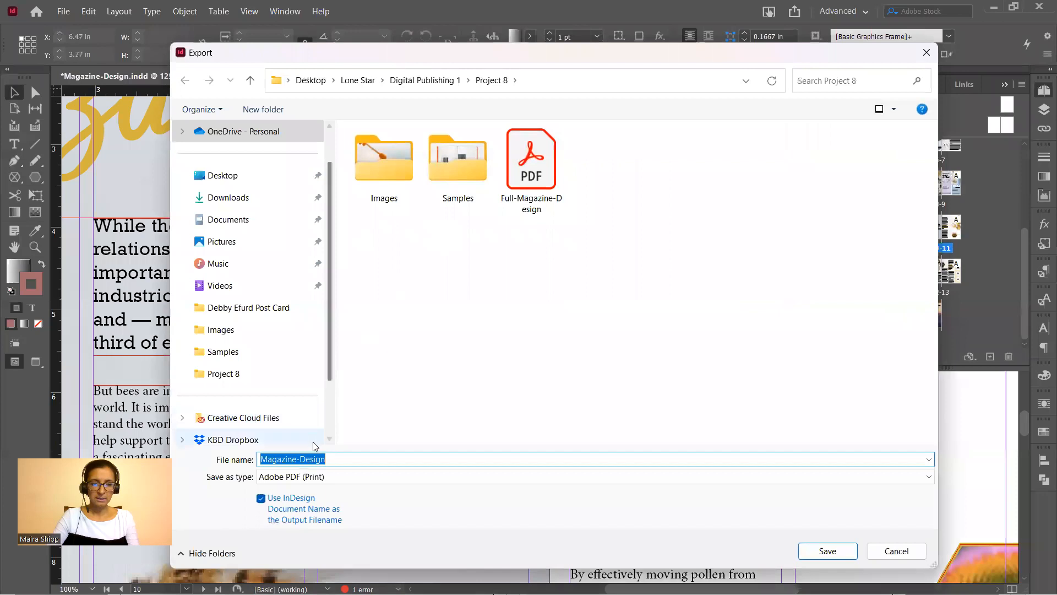
{"action": "left_click", "coordinate": [532, 166]}
{"action": "left_click", "coordinate": [339, 458]}
{"action": "left_click", "coordinate": [397, 458]}
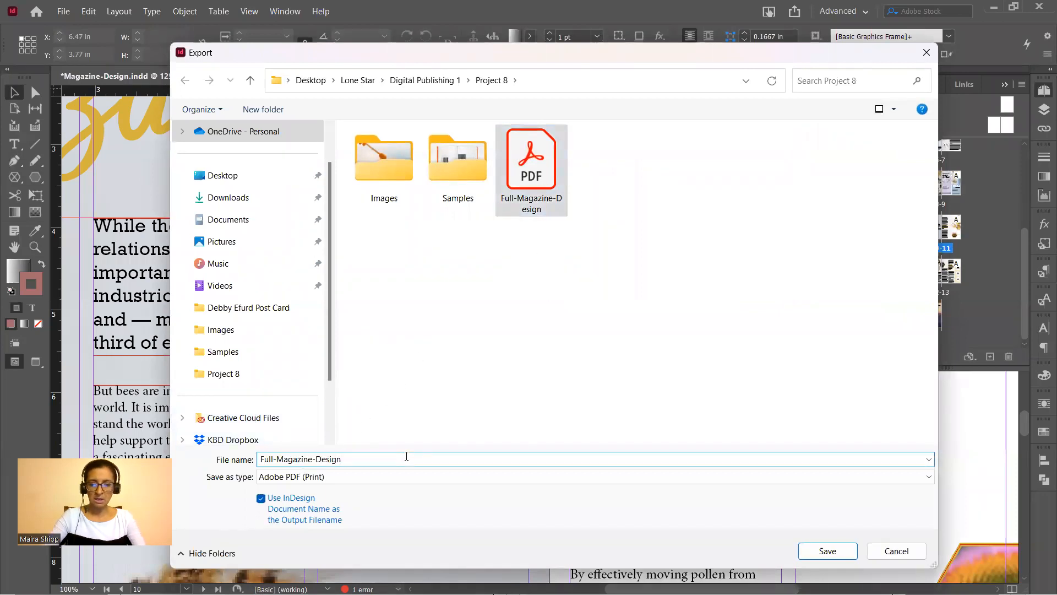
{"action": "type", "text": "_v2"}
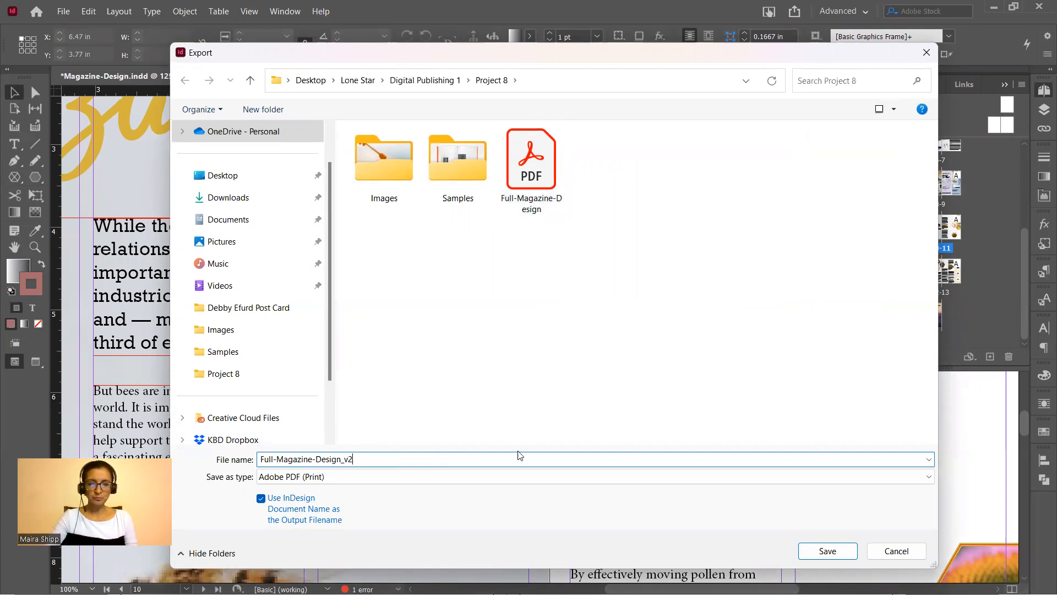
{"action": "left_click", "coordinate": [825, 550]}
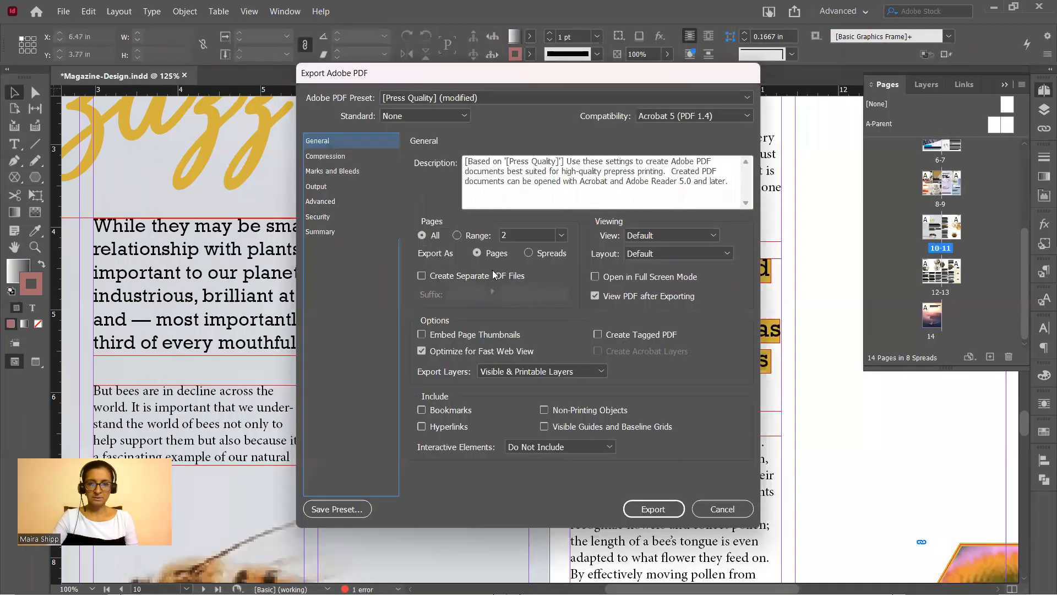
Export all pages to PDF as spreads, keeping crop marks, page information and viewing after export, and accept the overset text warning.
{"action": "left_click", "coordinate": [529, 253]}
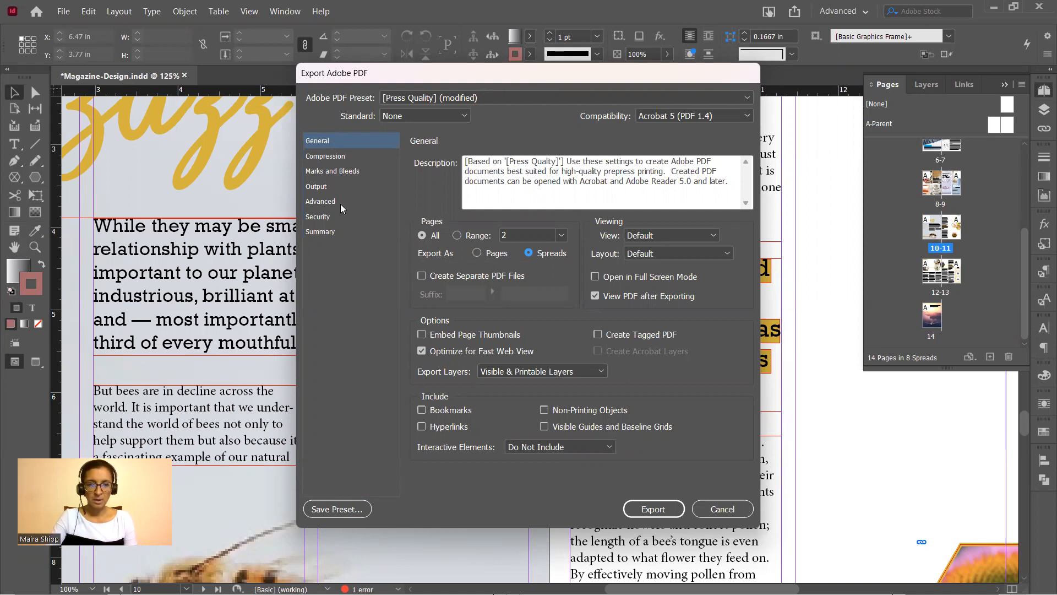
{"action": "left_click", "coordinate": [328, 173]}
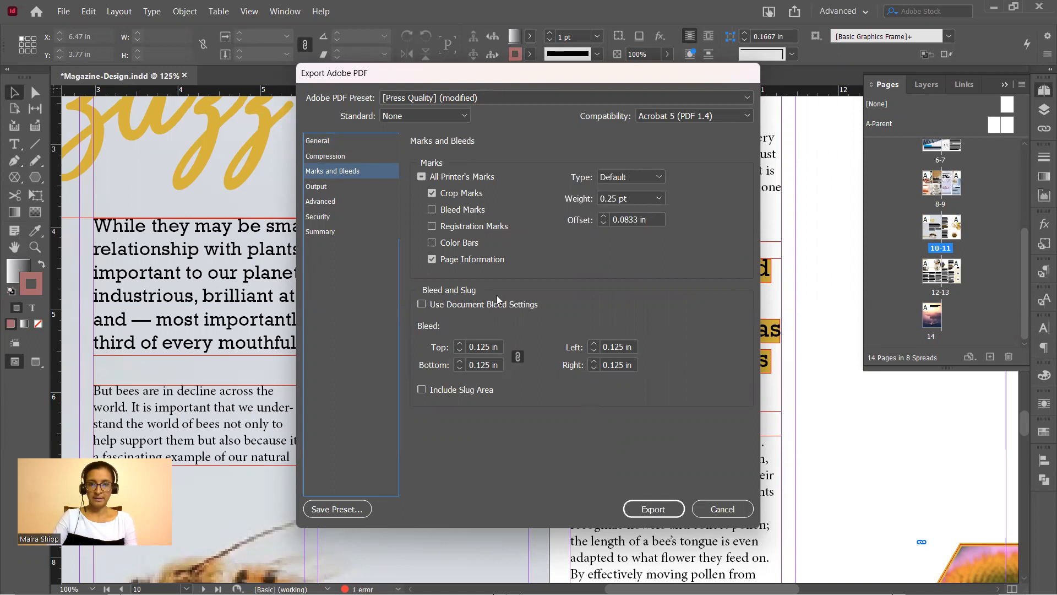
{"action": "left_click", "coordinate": [336, 142]}
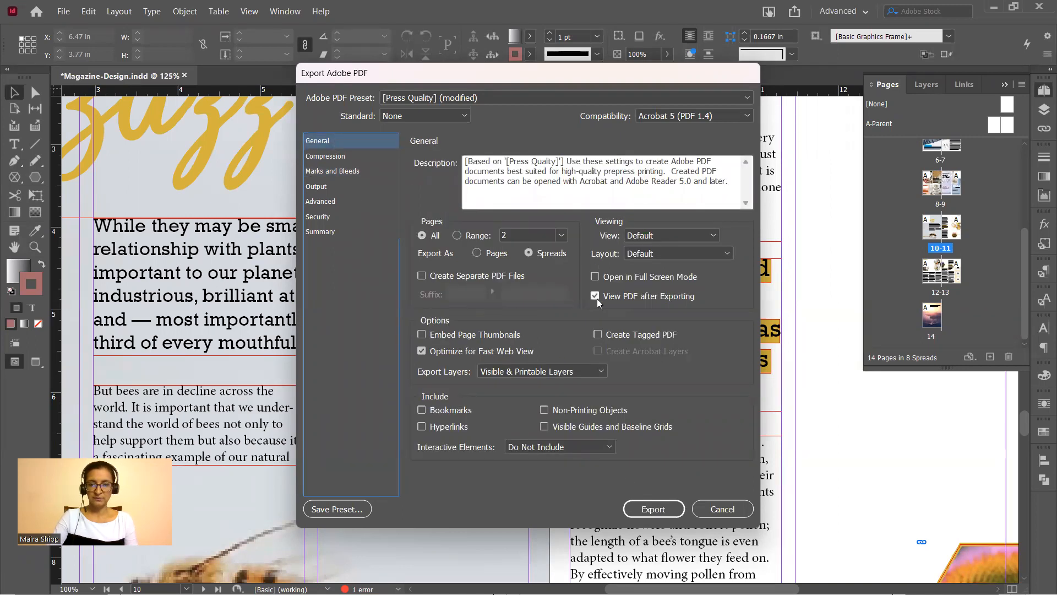
{"action": "left_click", "coordinate": [649, 508]}
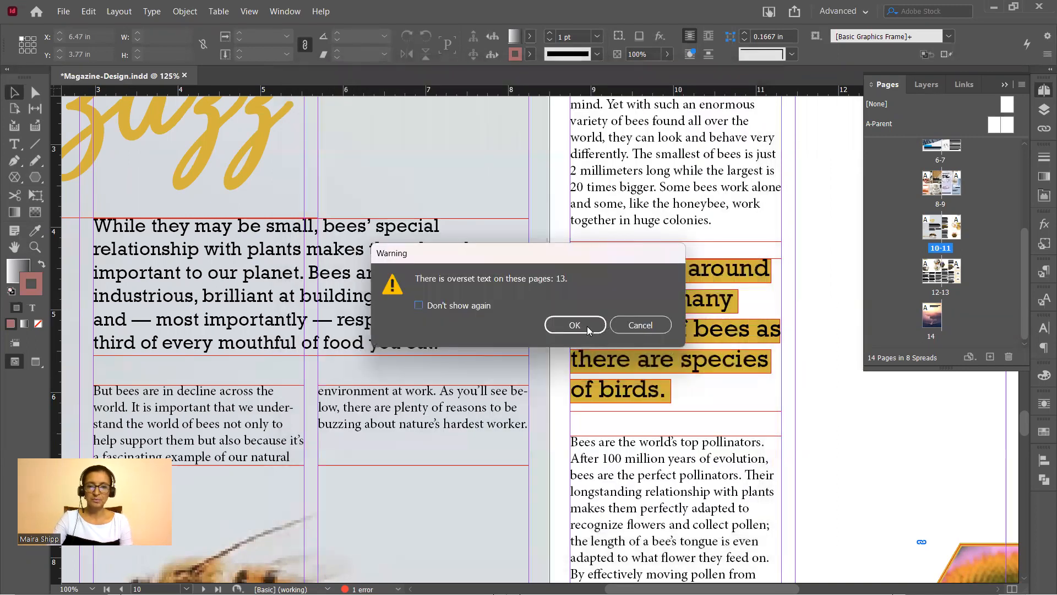
{"action": "left_click", "coordinate": [587, 329]}
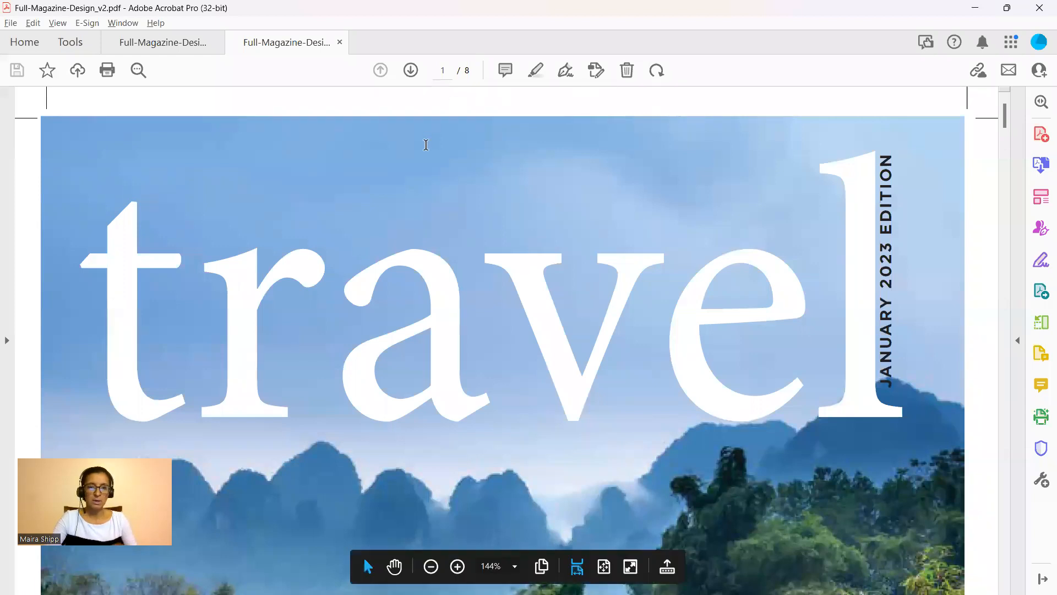
Dismiss the file comparison suggestion and look over the cover and the table of contents spread in the new PDF.
{"action": "scroll", "coordinate": [466, 161], "scroll_direction": "down", "scroll_amount": 1}
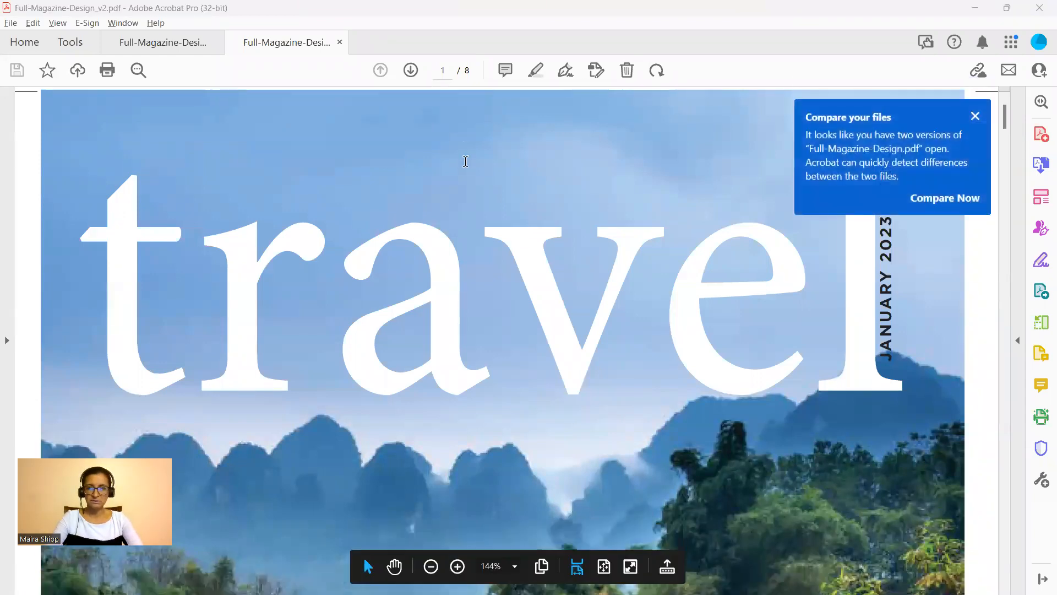
{"action": "left_click", "coordinate": [975, 116]}
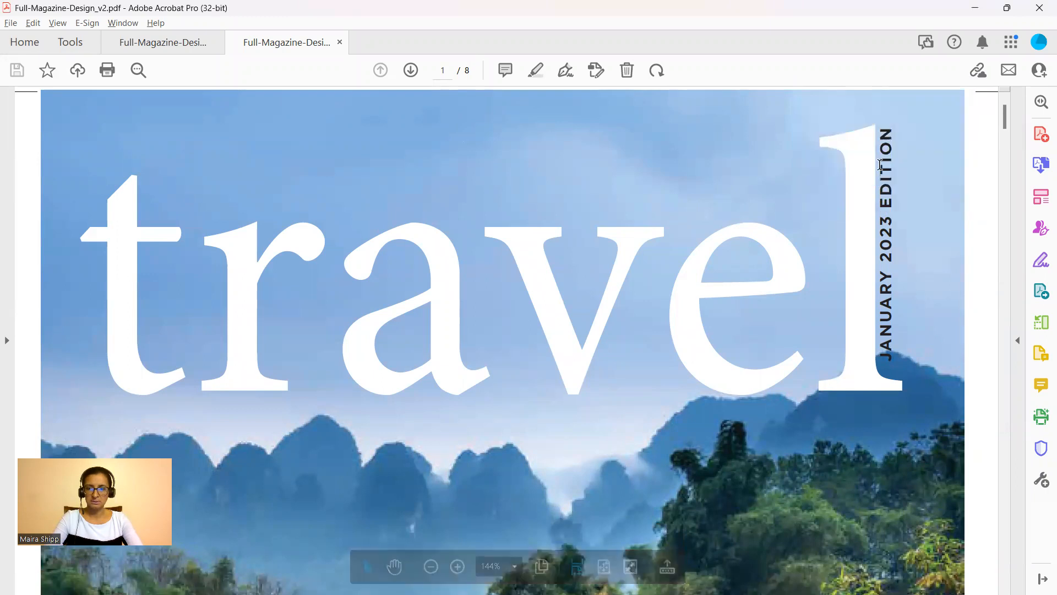
{"action": "scroll", "coordinate": [880, 164], "scroll_direction": "down", "scroll_amount": 15}
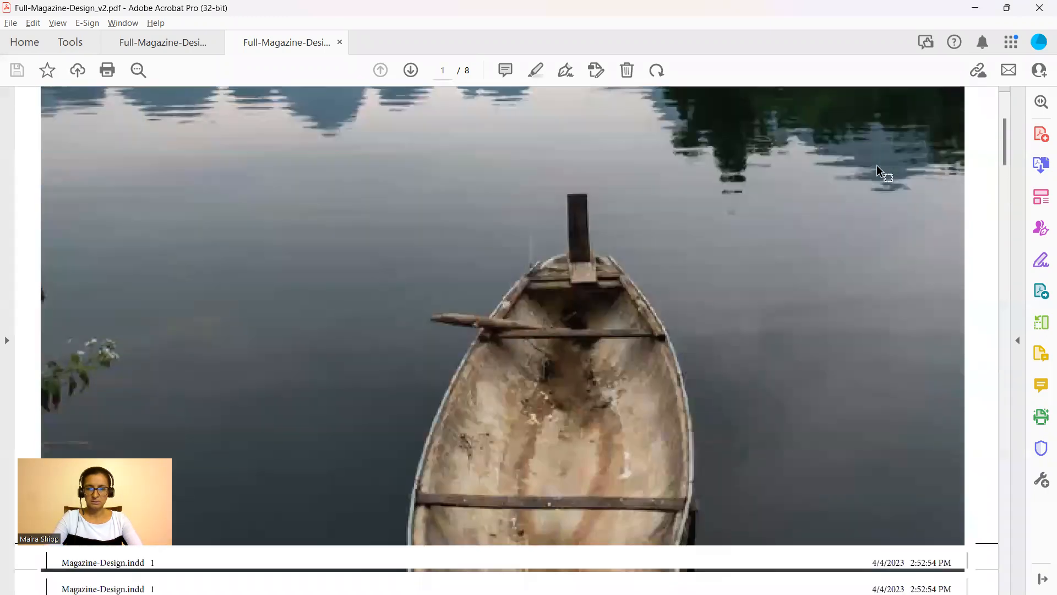
{"action": "scroll", "coordinate": [877, 164], "scroll_direction": "down", "scroll_amount": 4}
{"action": "scroll", "coordinate": [877, 164], "scroll_direction": "up", "scroll_amount": 12}
{"action": "scroll", "coordinate": [876, 164], "scroll_direction": "down", "scroll_amount": 1}
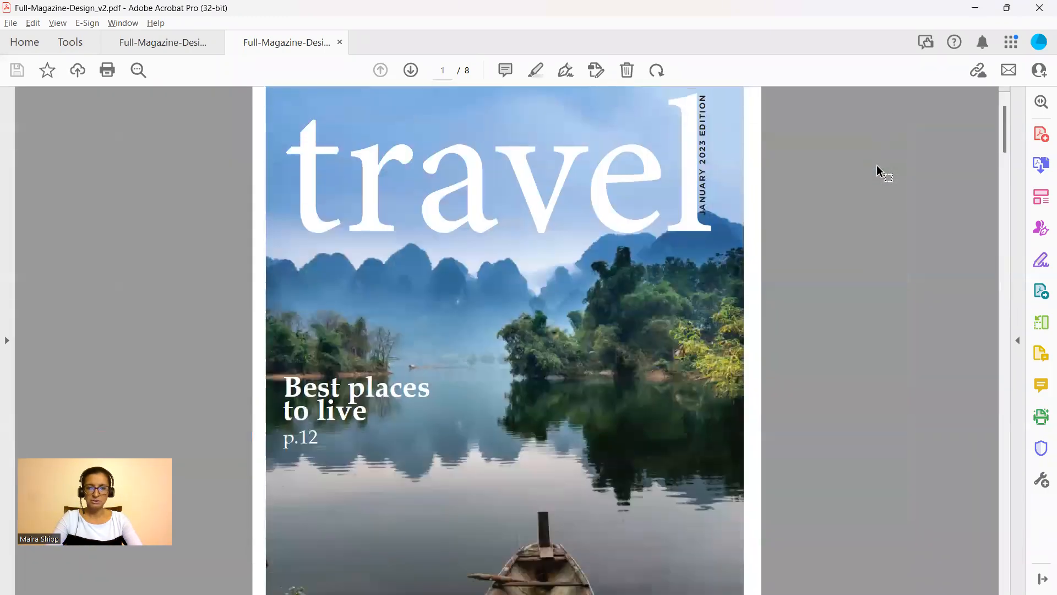
{"action": "scroll", "coordinate": [877, 165], "scroll_direction": "down", "scroll_amount": 8}
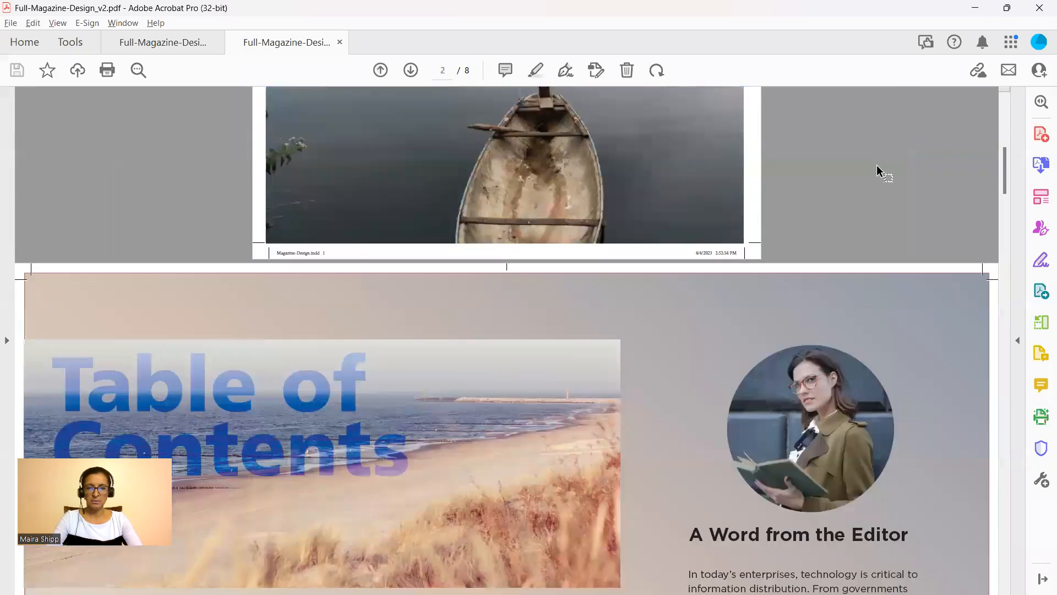
{"action": "scroll", "coordinate": [877, 164], "scroll_direction": "down", "scroll_amount": 5}
{"action": "scroll", "coordinate": [878, 165], "scroll_direction": "down", "scroll_amount": 5}
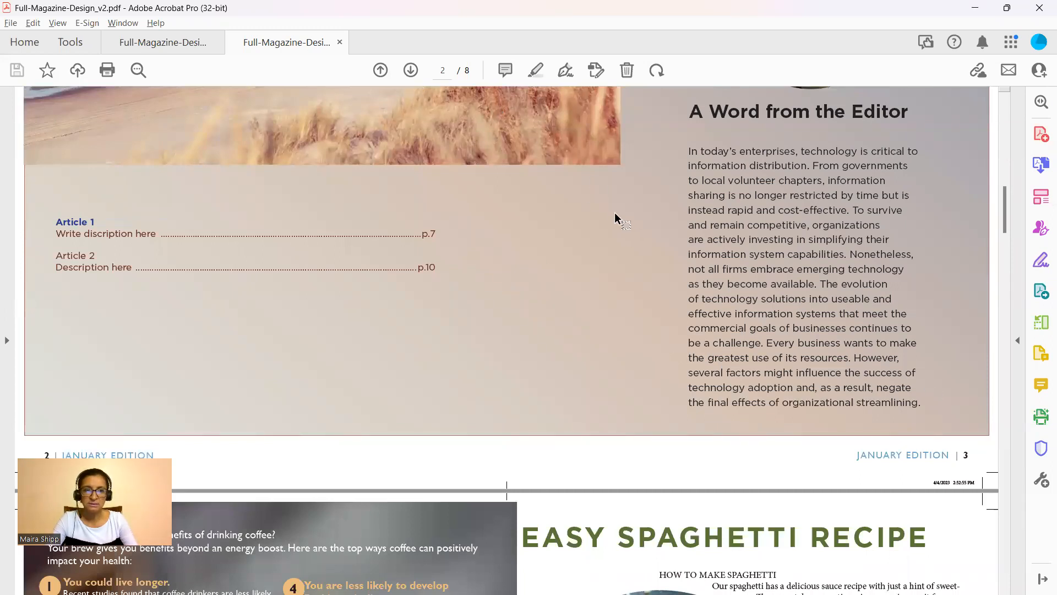
{"action": "scroll", "coordinate": [625, 220], "scroll_direction": "up", "scroll_amount": 2}
{"action": "scroll", "coordinate": [624, 220], "scroll_direction": "down", "scroll_amount": 2}
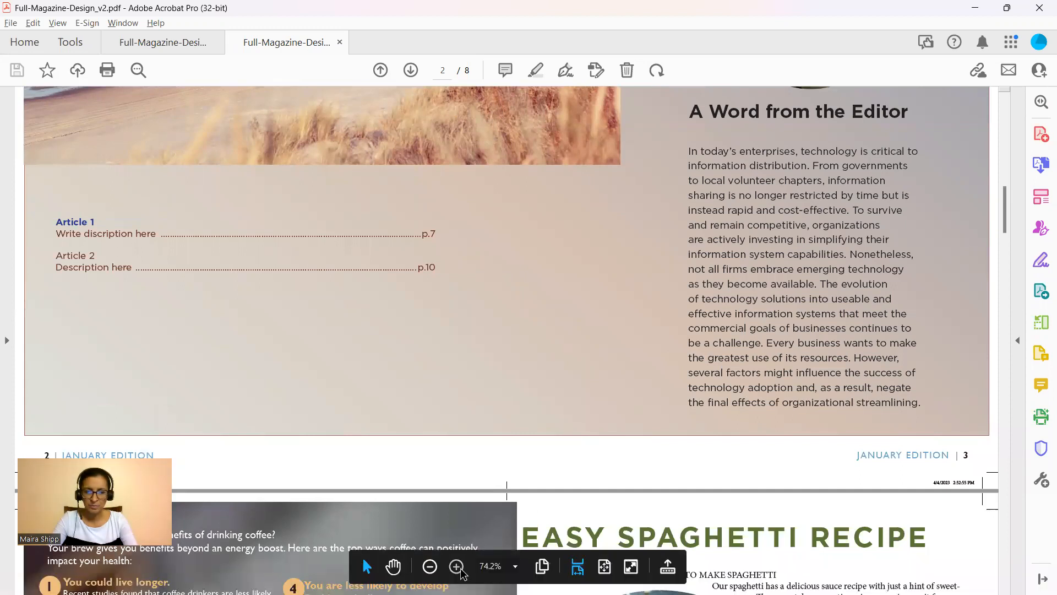
Inspect the page numbers and page information marks along the lower edge of the pages 2–3 spread at 125% zoom.
{"action": "left_click", "coordinate": [456, 566]}
{"action": "left_click", "coordinate": [459, 556]}
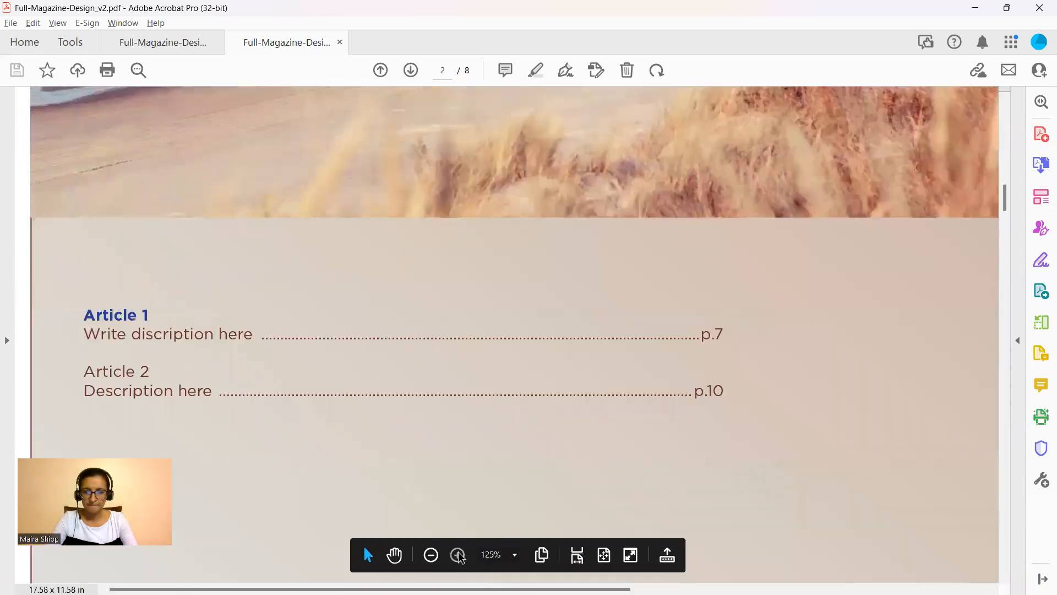
{"action": "scroll", "coordinate": [610, 430], "scroll_direction": "down", "scroll_amount": 5}
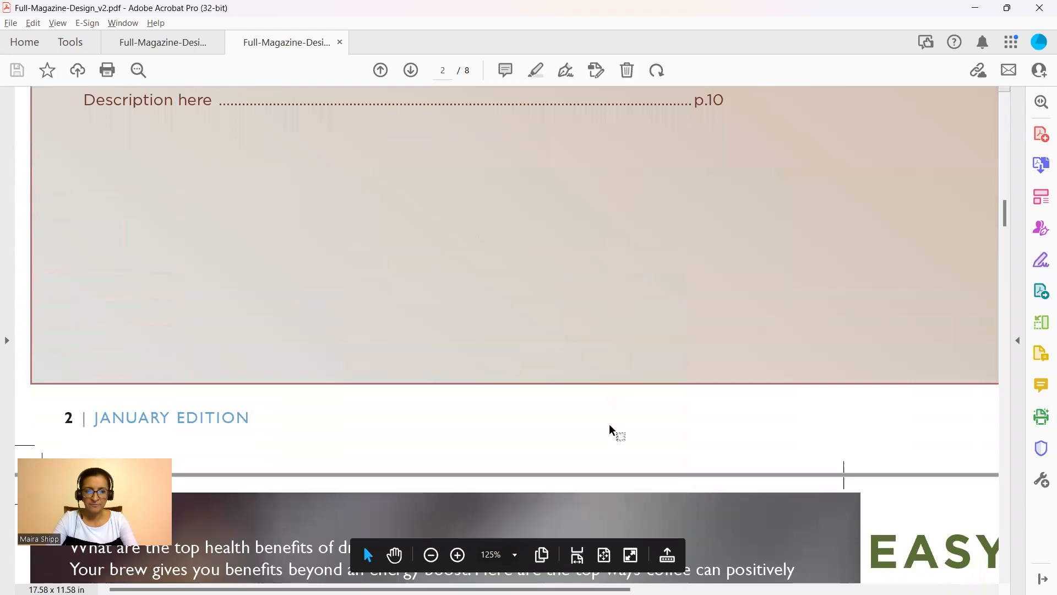
{"action": "scroll", "coordinate": [610, 430], "scroll_direction": "down", "scroll_amount": 1}
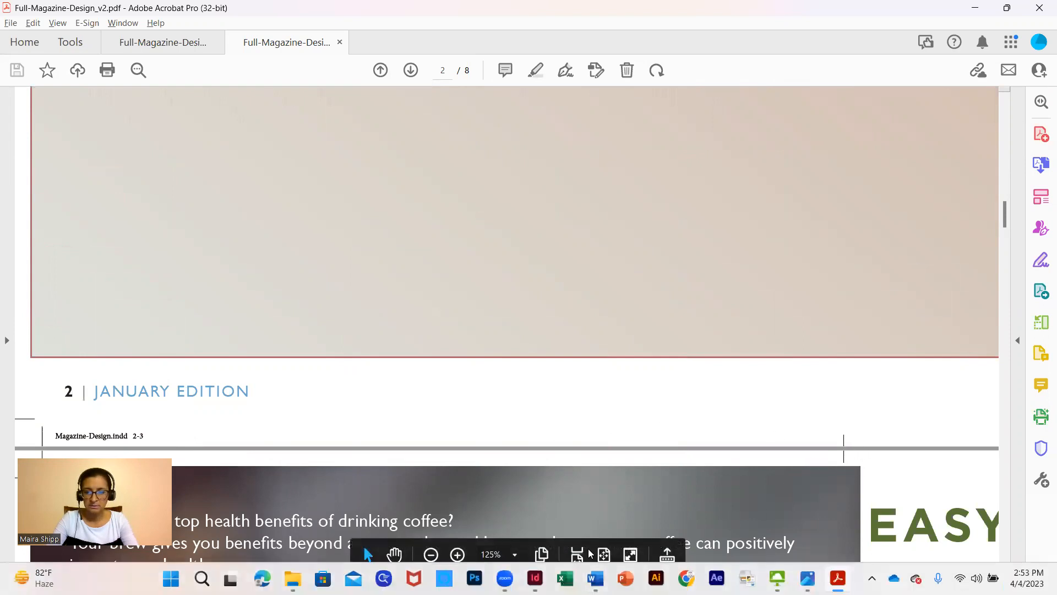
{"action": "left_click_drag", "start_coordinate": [814, 371], "coordinate": [621, 379]}
{"action": "left_click", "coordinate": [693, 406]}
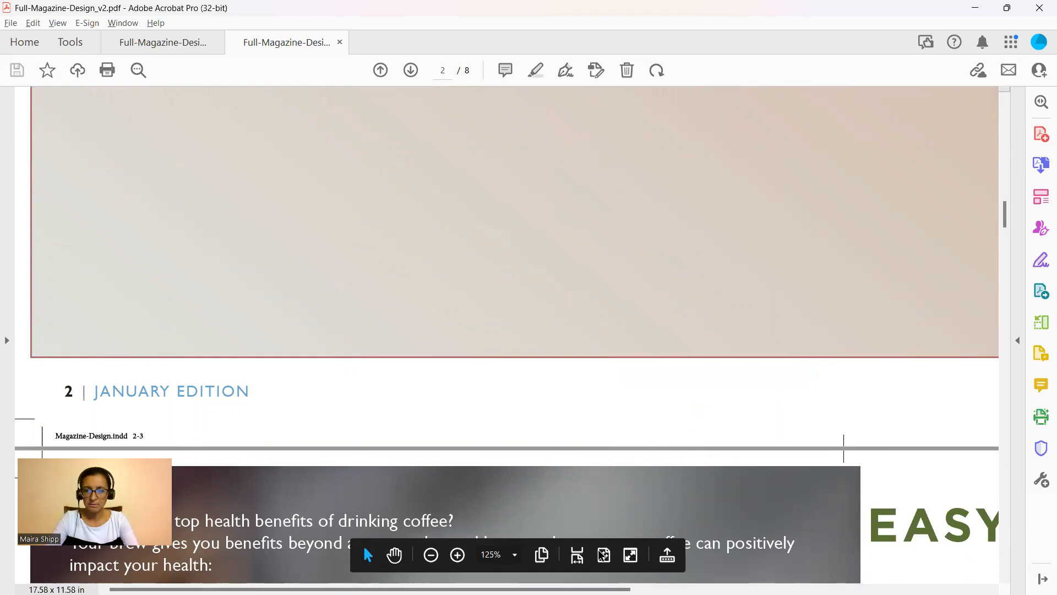
{"action": "left_click_drag", "start_coordinate": [588, 590], "coordinate": [944, 590]}
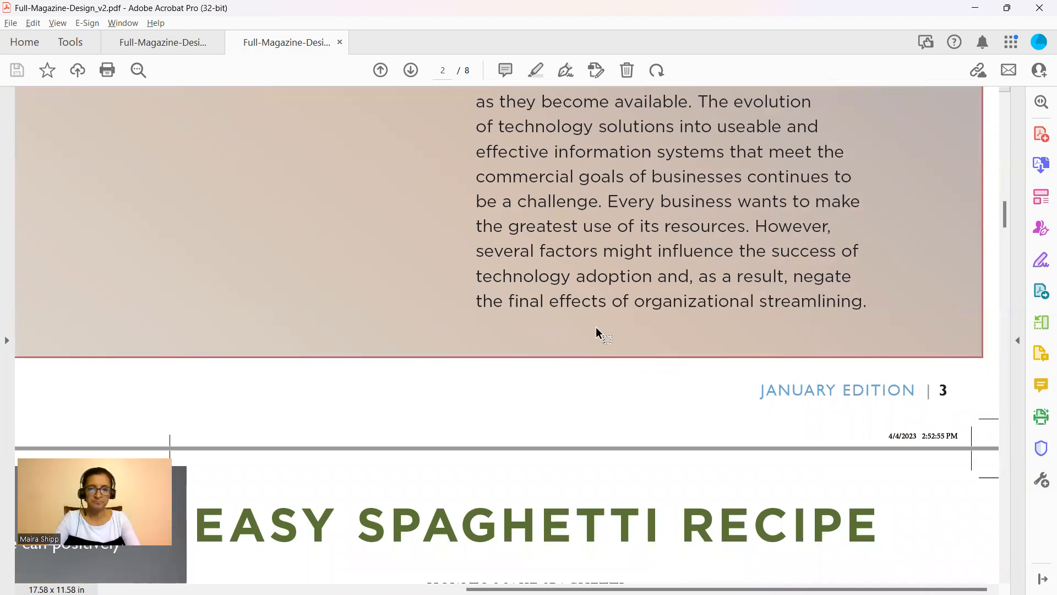
Zoom out to 66.7% and review the coffee and spaghetti, mountaineering, wedding ads and bee spreads.
{"action": "mouse_move", "coordinate": [529, 557]}
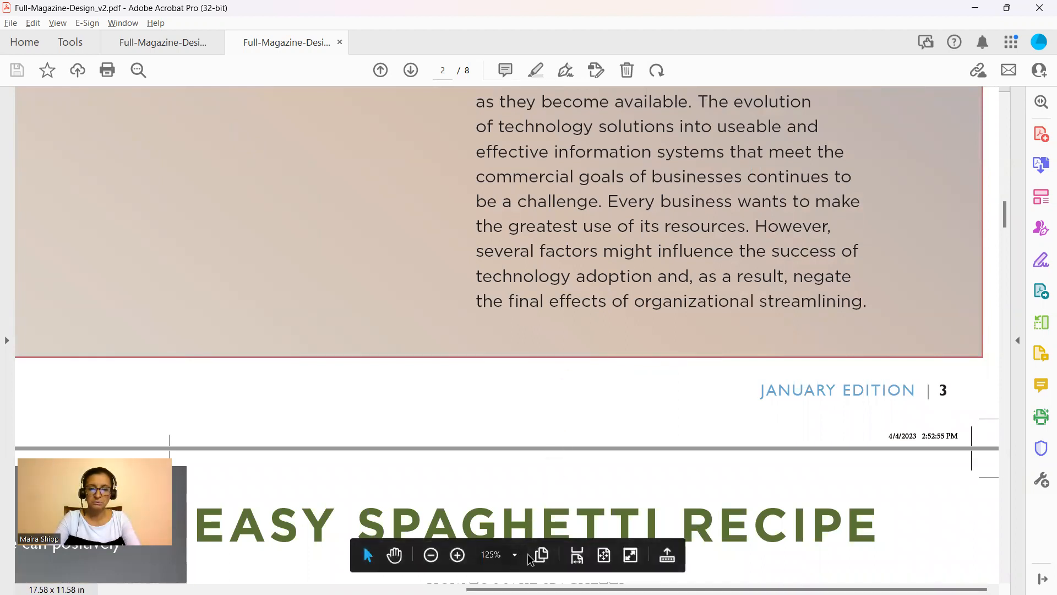
{"action": "left_click", "coordinate": [431, 555]}
{"action": "left_click", "coordinate": [431, 555]}
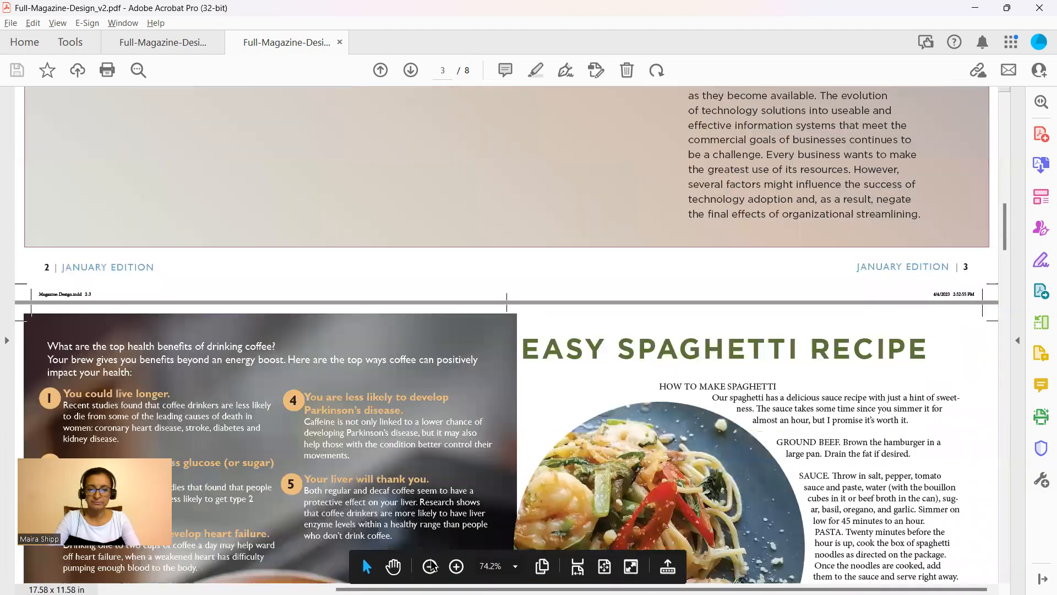
{"action": "left_click", "coordinate": [431, 566]}
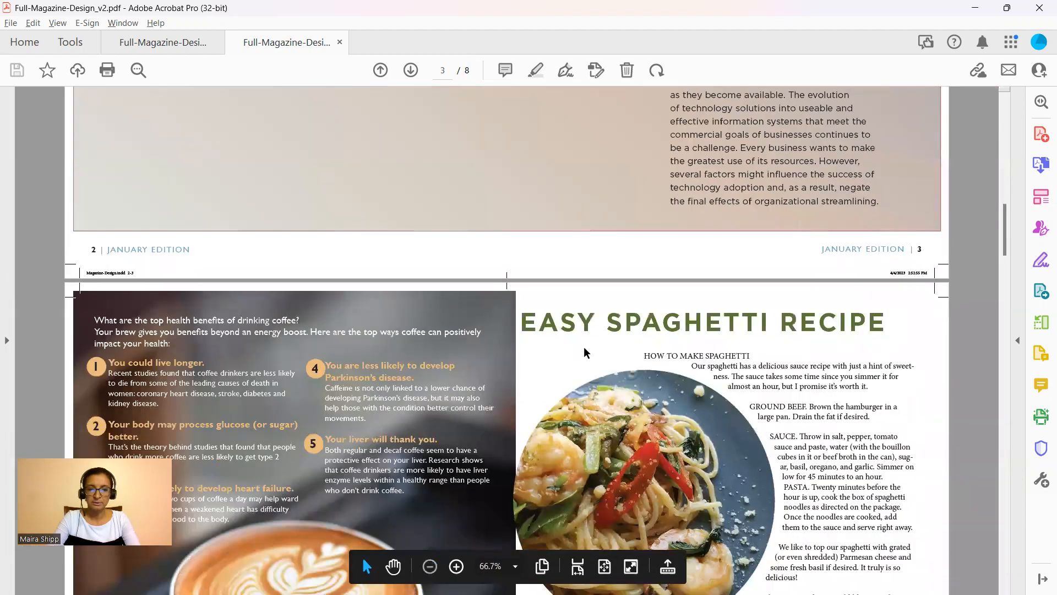
{"action": "scroll", "coordinate": [584, 350], "scroll_direction": "down", "scroll_amount": 3}
{"action": "scroll", "coordinate": [758, 274], "scroll_direction": "down", "scroll_amount": 3}
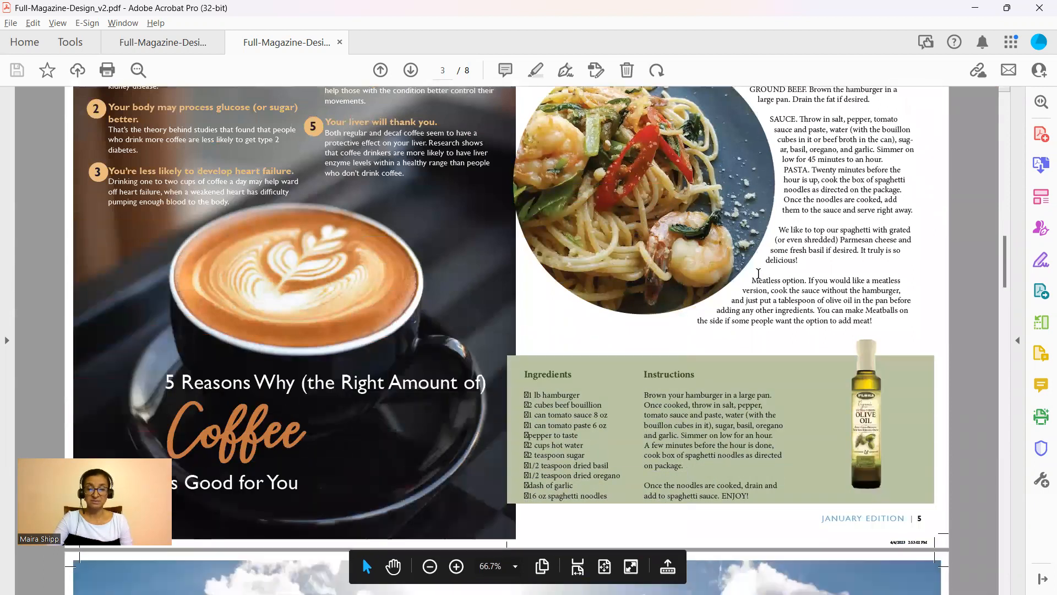
{"action": "scroll", "coordinate": [758, 274], "scroll_direction": "down", "scroll_amount": 3}
{"action": "scroll", "coordinate": [758, 273], "scroll_direction": "down", "scroll_amount": 3}
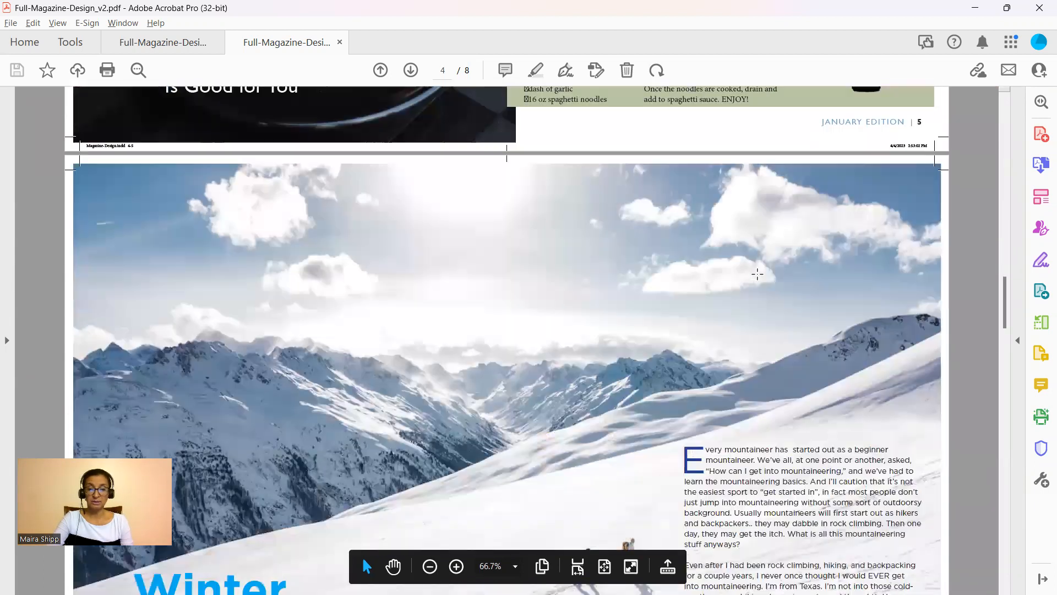
{"action": "scroll", "coordinate": [758, 273], "scroll_direction": "down", "scroll_amount": 4}
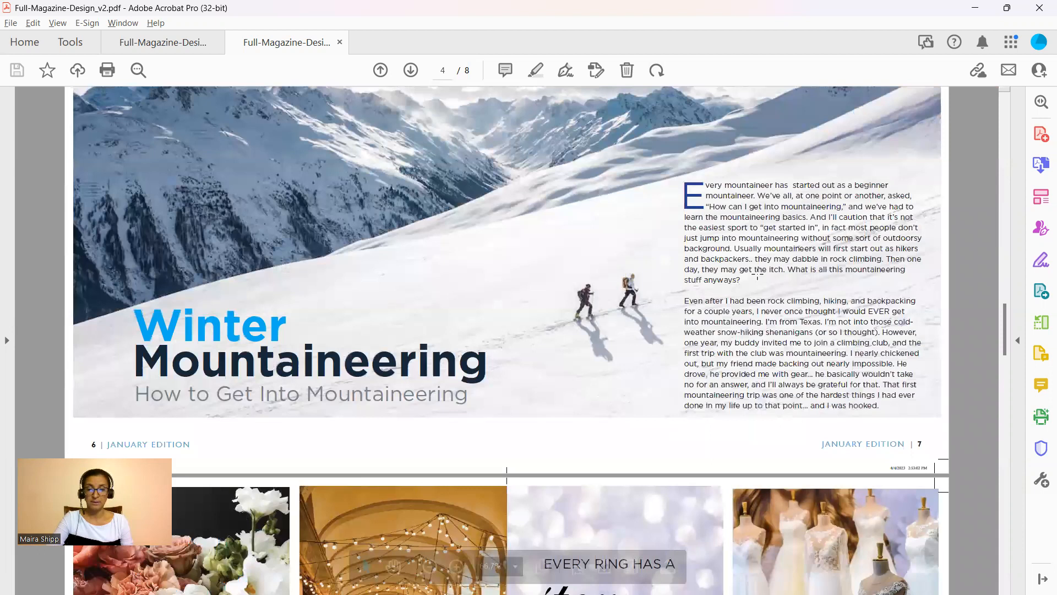
{"action": "scroll", "coordinate": [758, 274], "scroll_direction": "down", "scroll_amount": 7}
{"action": "scroll", "coordinate": [758, 272], "scroll_direction": "down", "scroll_amount": 2}
{"action": "scroll", "coordinate": [757, 272], "scroll_direction": "up", "scroll_amount": 4}
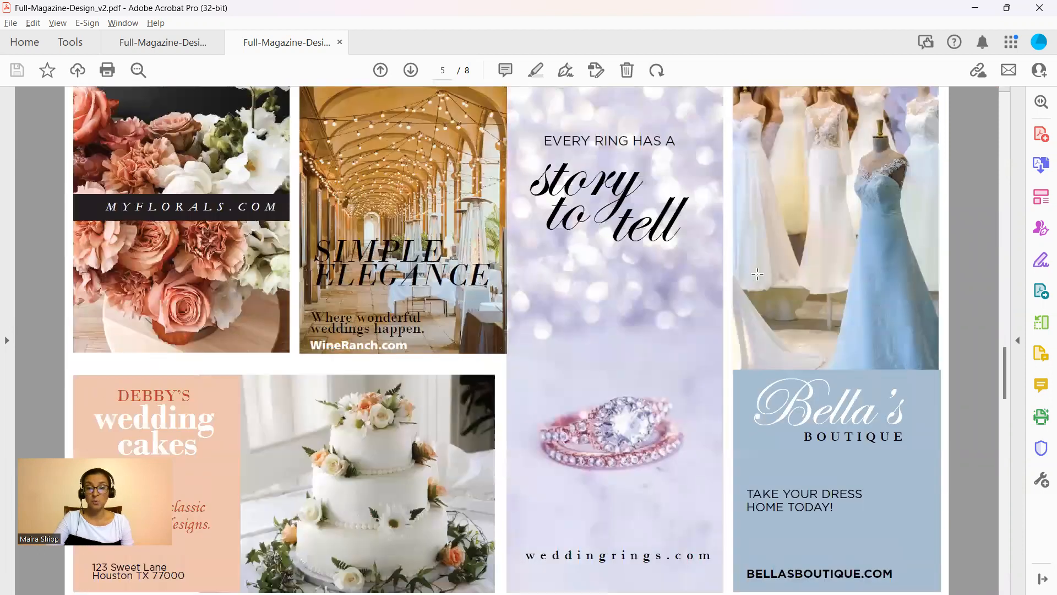
{"action": "scroll", "coordinate": [651, 265], "scroll_direction": "down", "scroll_amount": 7}
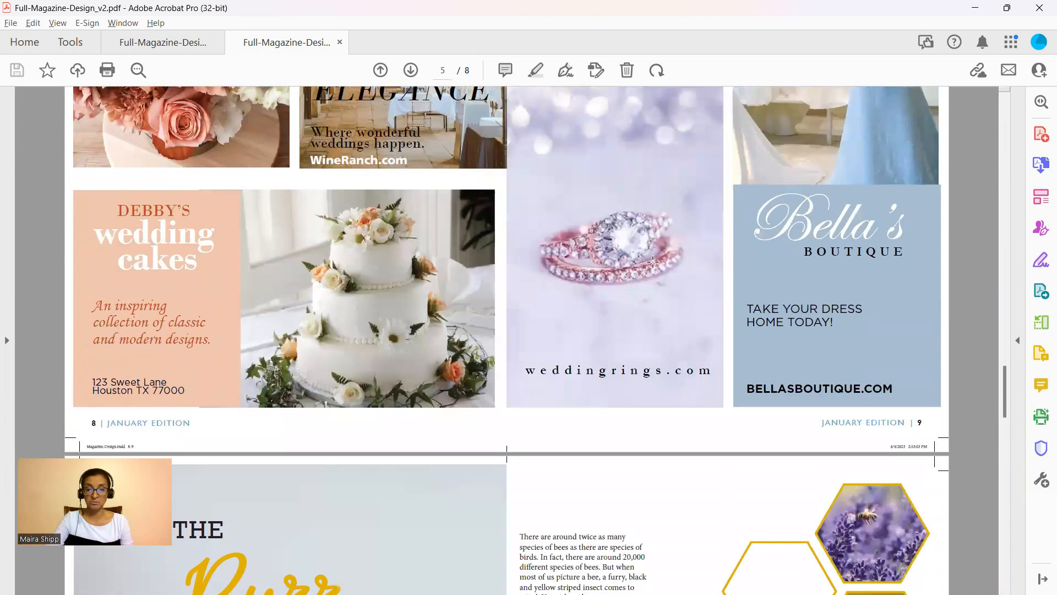
{"action": "scroll", "coordinate": [654, 268], "scroll_direction": "down", "scroll_amount": 6}
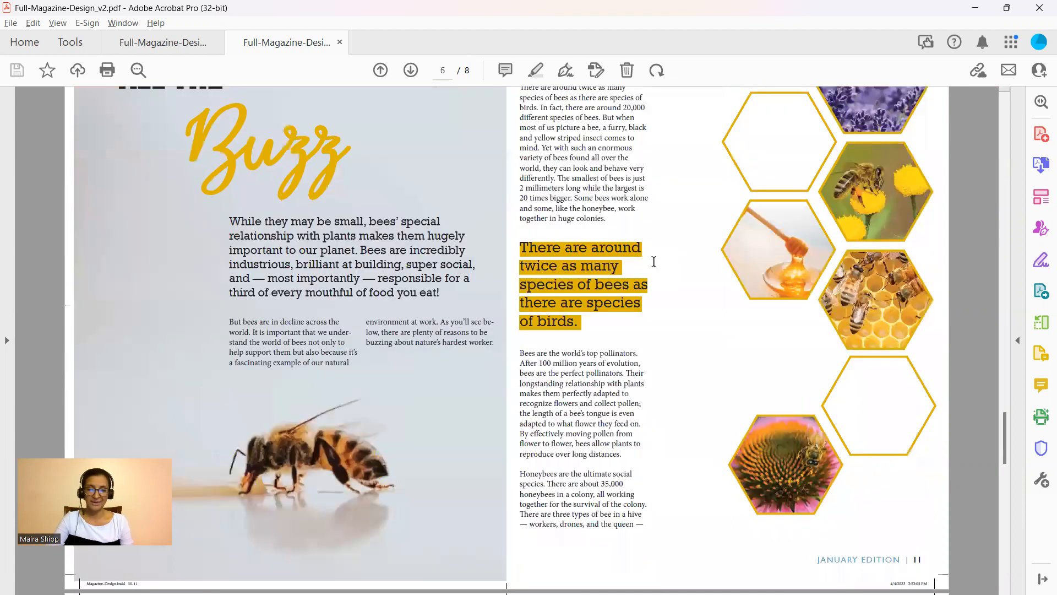
{"action": "scroll", "coordinate": [654, 262], "scroll_direction": "down", "scroll_amount": 7}
Go back to the wedding ads spread on pages 8–9 and examine how its facing pages join.
{"action": "scroll", "coordinate": [653, 262], "scroll_direction": "up", "scroll_amount": 15}
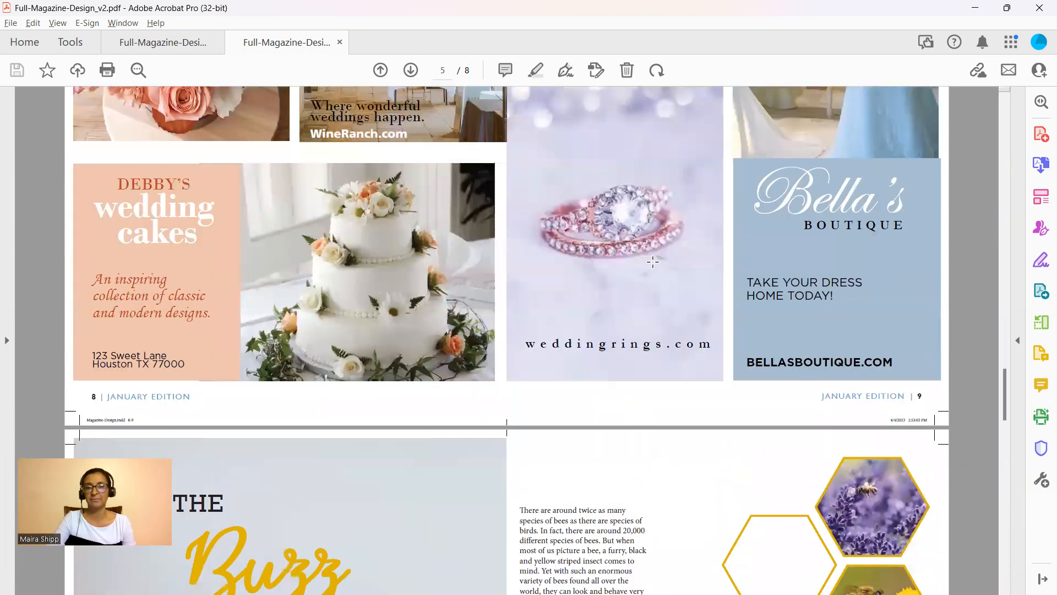
{"action": "scroll", "coordinate": [653, 262], "scroll_direction": "up", "scroll_amount": 8}
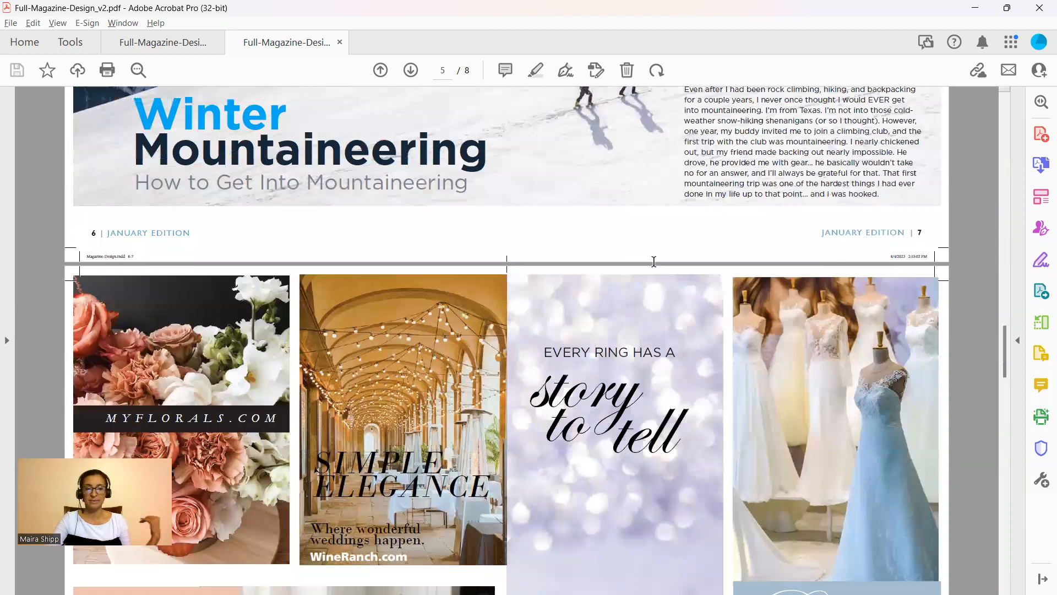
{"action": "scroll", "coordinate": [654, 262], "scroll_direction": "down", "scroll_amount": 4}
{"action": "scroll", "coordinate": [654, 261], "scroll_direction": "up", "scroll_amount": 3}
{"action": "scroll", "coordinate": [653, 262], "scroll_direction": "down", "scroll_amount": 4}
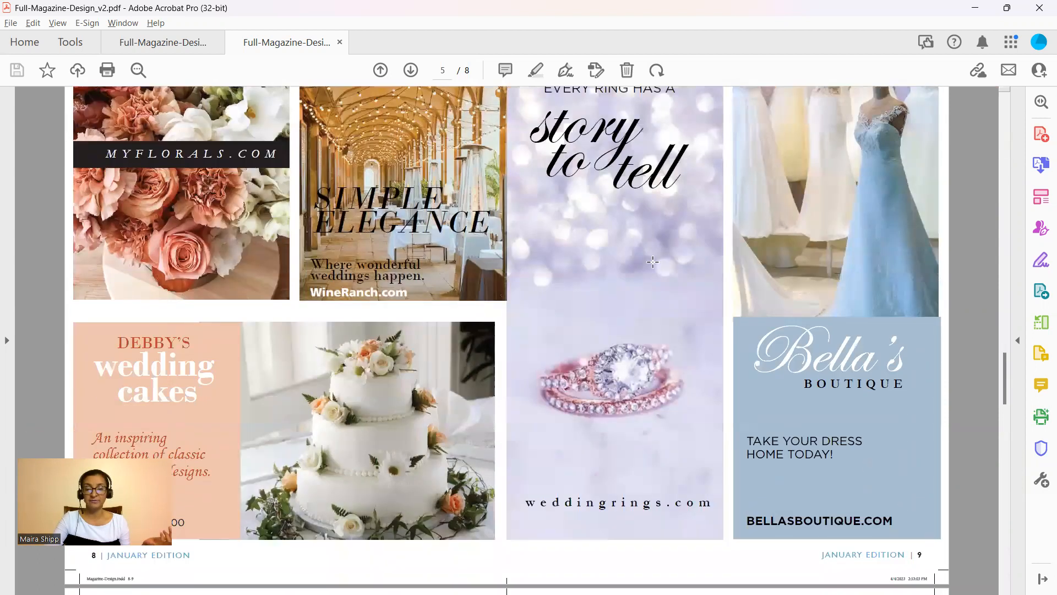
Review the remaining bee article spreads on pages 10–13 and the back cover with the airplane at sunset.
{"action": "scroll", "coordinate": [653, 262], "scroll_direction": "down", "scroll_amount": 5}
{"action": "scroll", "coordinate": [655, 262], "scroll_direction": "down", "scroll_amount": 10}
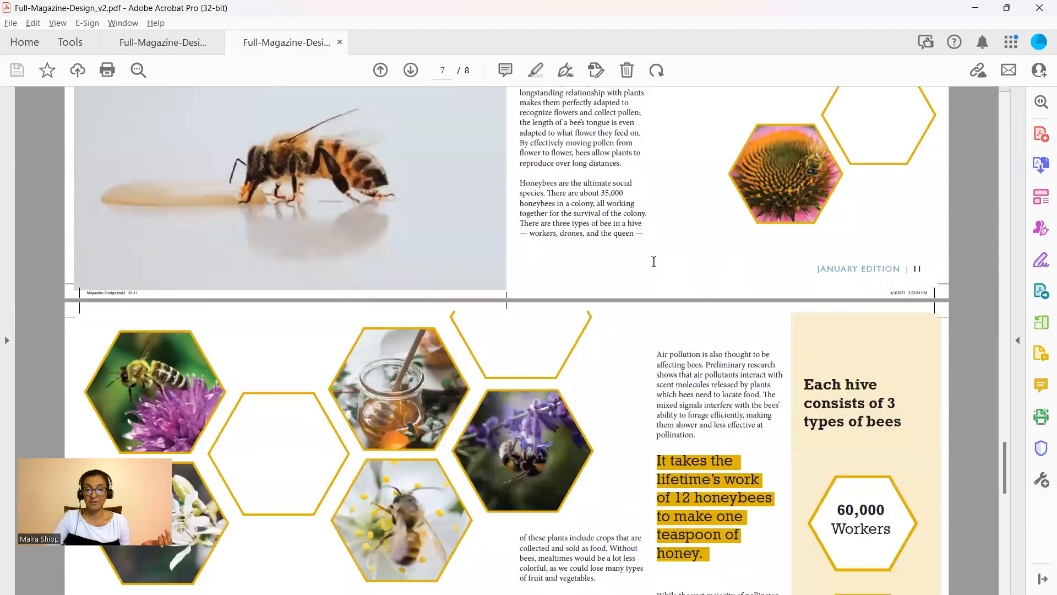
{"action": "scroll", "coordinate": [654, 261], "scroll_direction": "down", "scroll_amount": 8}
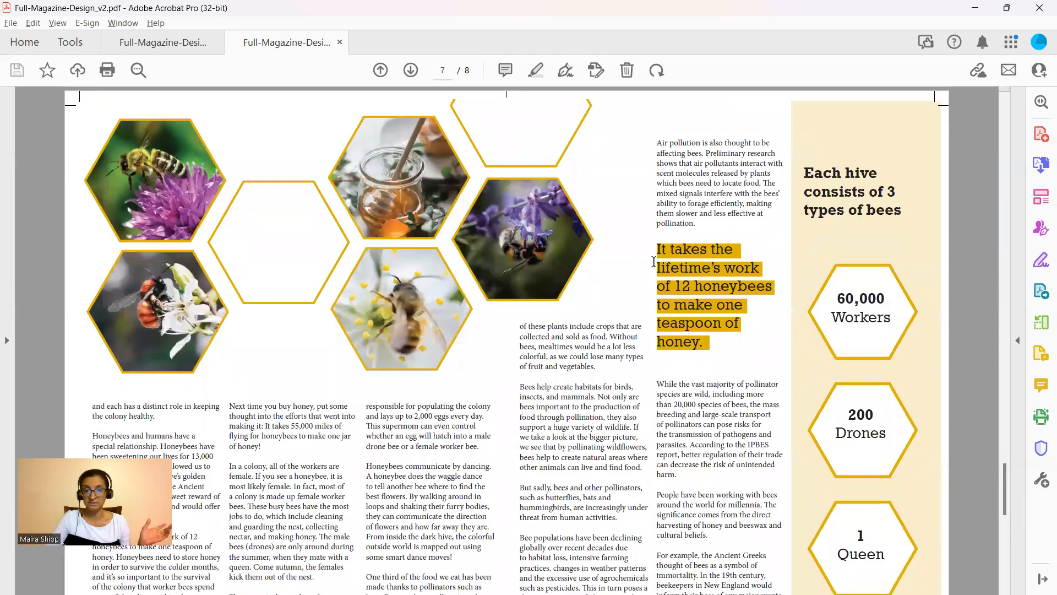
{"action": "scroll", "coordinate": [653, 262], "scroll_direction": "down", "scroll_amount": 8}
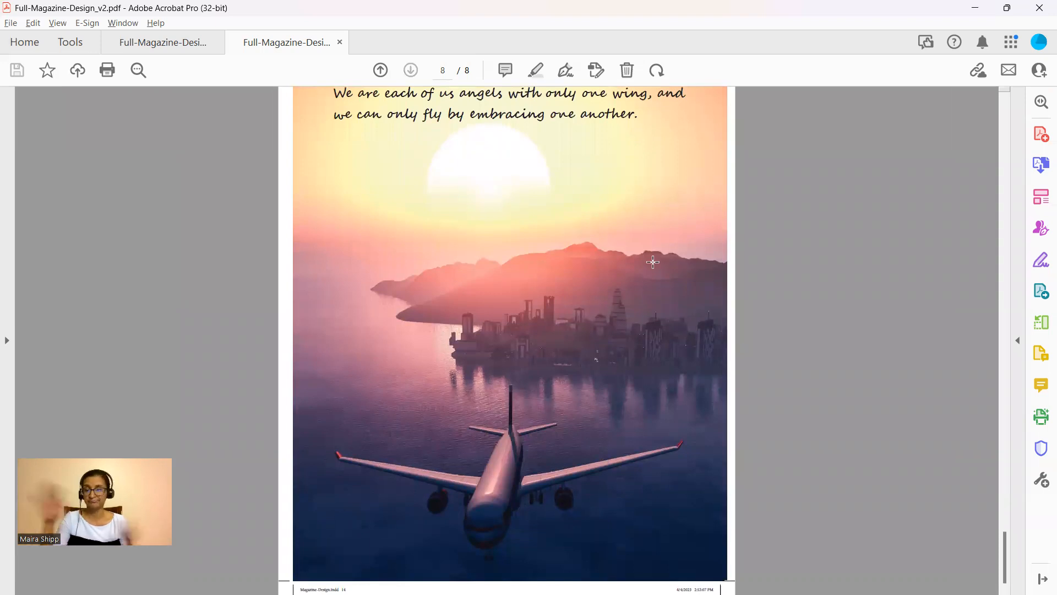
{"action": "scroll", "coordinate": [653, 262], "scroll_direction": "up", "scroll_amount": 4}
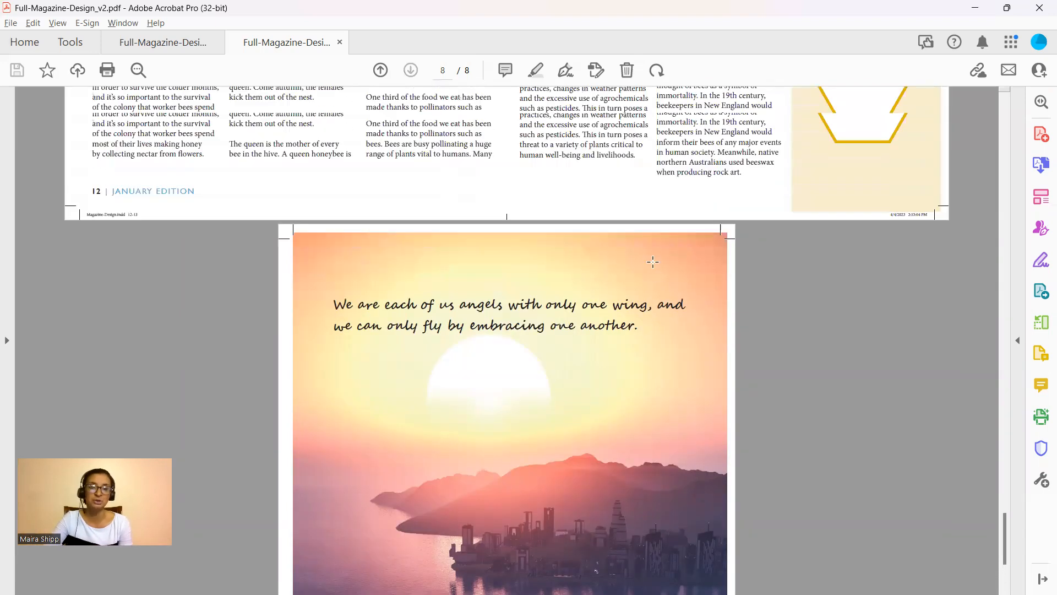
{"action": "scroll", "coordinate": [690, 253], "scroll_direction": "up", "scroll_amount": 1}
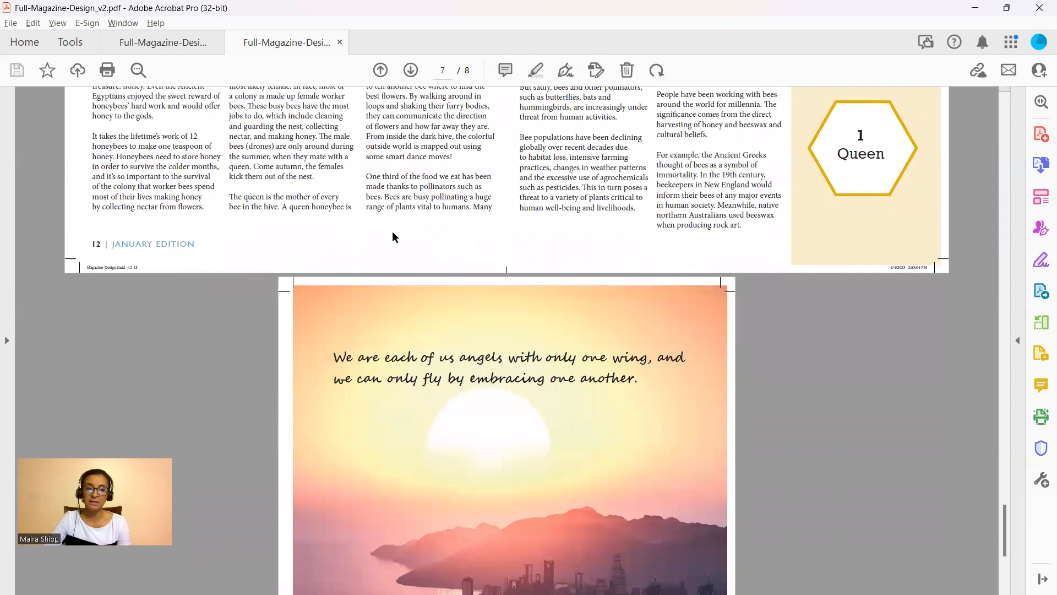
{"action": "scroll", "coordinate": [686, 381], "scroll_direction": "down", "scroll_amount": 4}
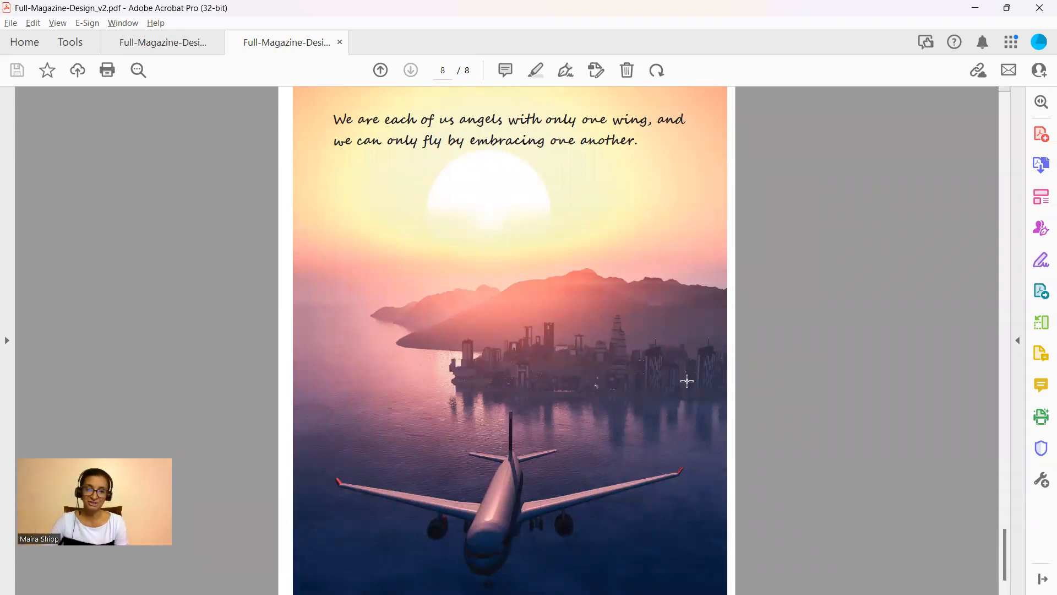
Look back through all the spreads from the back cover to the travel front cover.
{"action": "scroll", "coordinate": [687, 381], "scroll_direction": "up", "scroll_amount": 10}
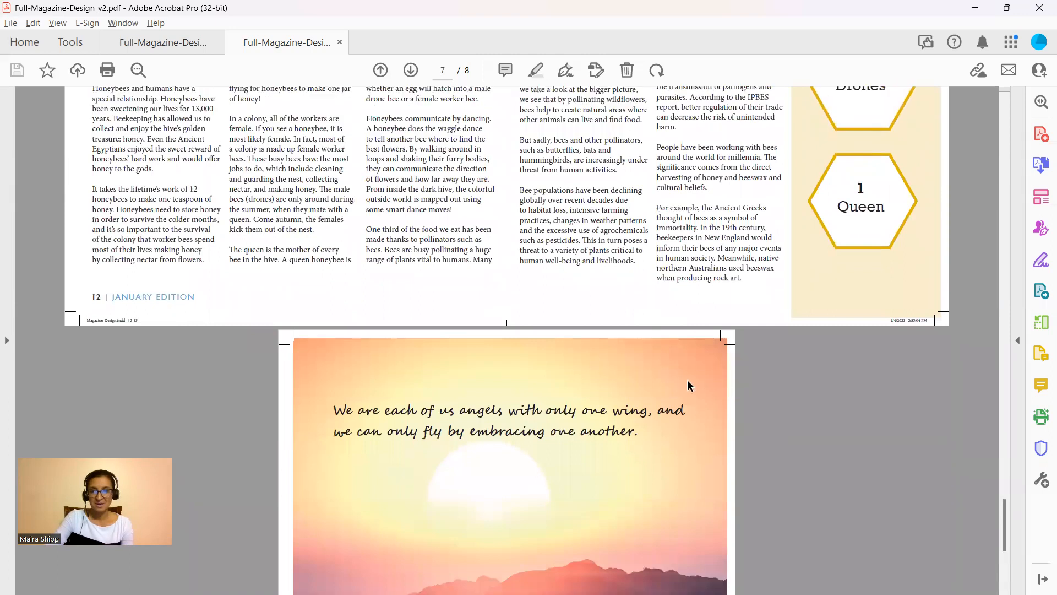
{"action": "scroll", "coordinate": [687, 381], "scroll_direction": "up", "scroll_amount": 3}
{"action": "scroll", "coordinate": [688, 380], "scroll_direction": "up", "scroll_amount": 9}
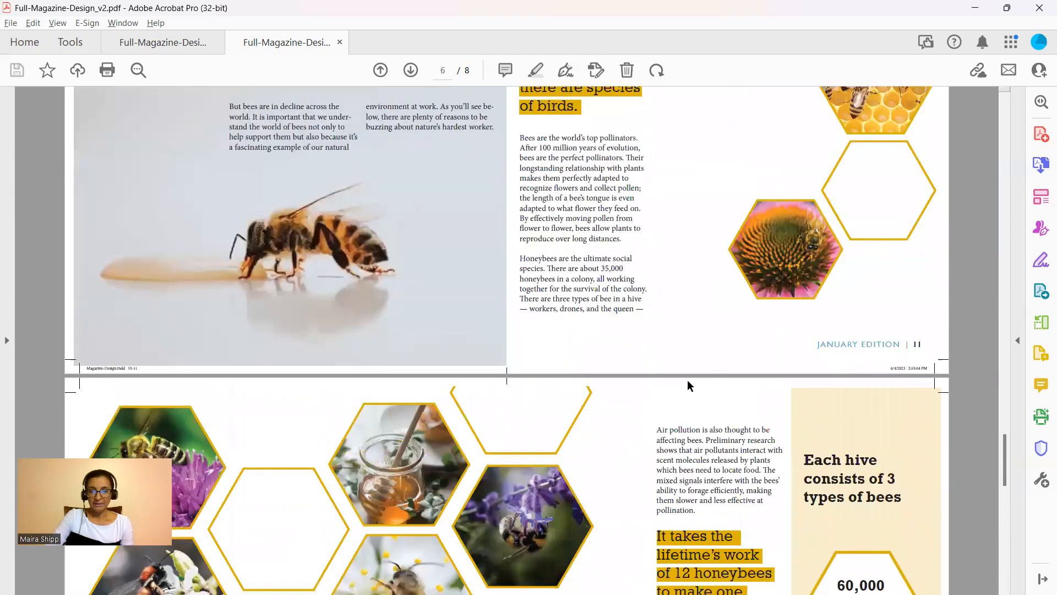
{"action": "scroll", "coordinate": [688, 380], "scroll_direction": "up", "scroll_amount": 9}
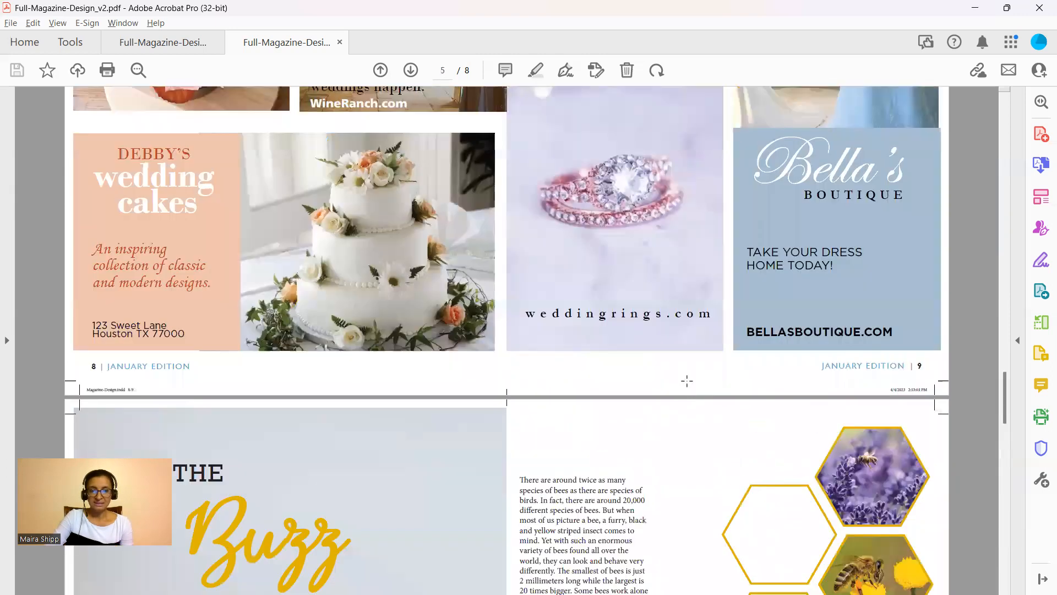
{"action": "scroll", "coordinate": [687, 380], "scroll_direction": "up", "scroll_amount": 6}
{"action": "scroll", "coordinate": [687, 381], "scroll_direction": "up", "scroll_amount": 9}
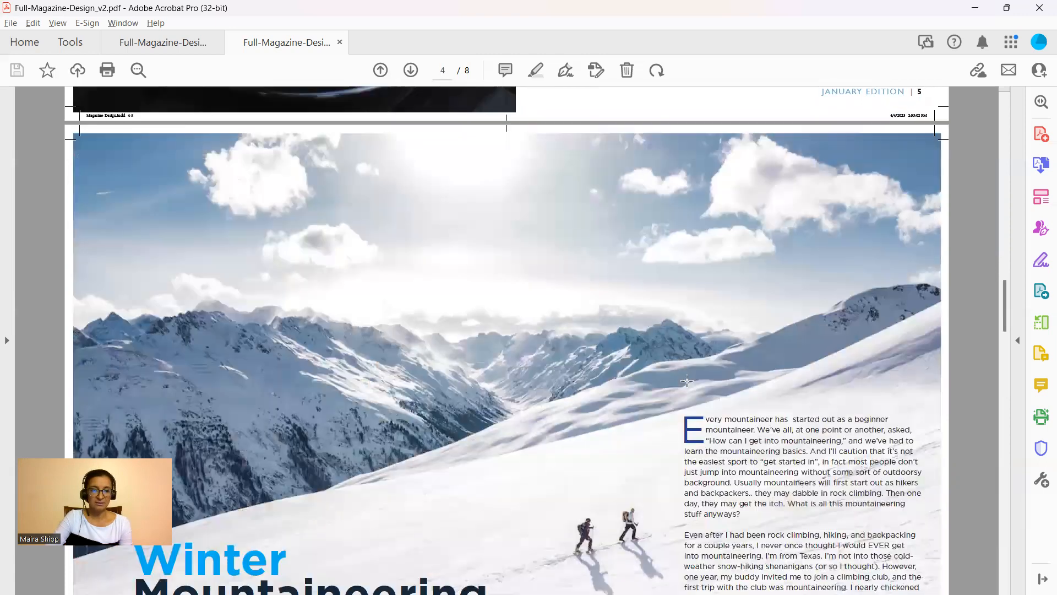
{"action": "scroll", "coordinate": [688, 380], "scroll_direction": "up", "scroll_amount": 7}
{"action": "scroll", "coordinate": [688, 381], "scroll_direction": "up", "scroll_amount": 7}
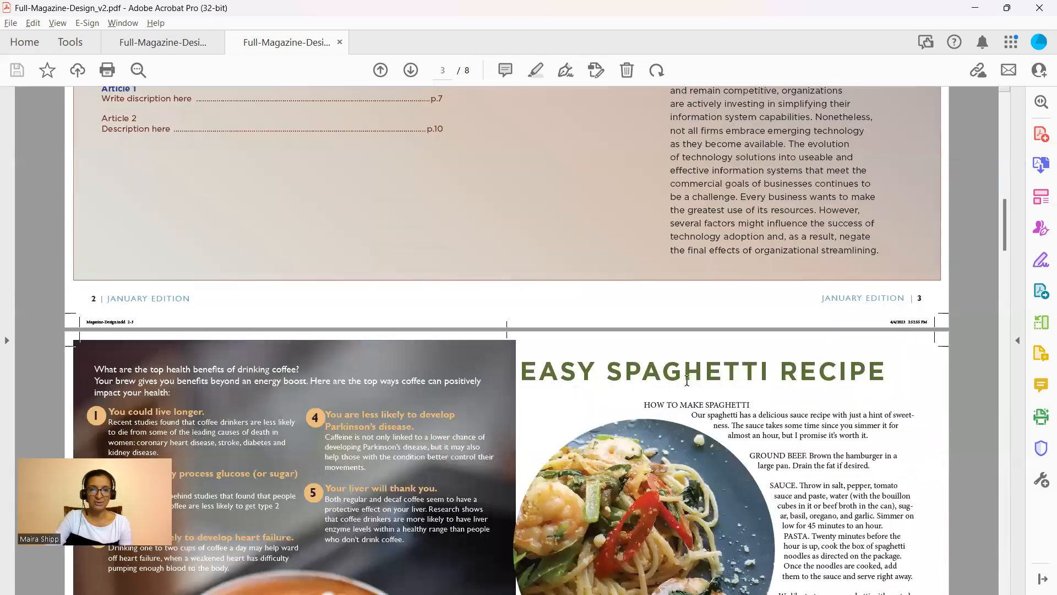
{"action": "scroll", "coordinate": [687, 380], "scroll_direction": "up", "scroll_amount": 10}
{"action": "scroll", "coordinate": [687, 380], "scroll_direction": "up", "scroll_amount": 1}
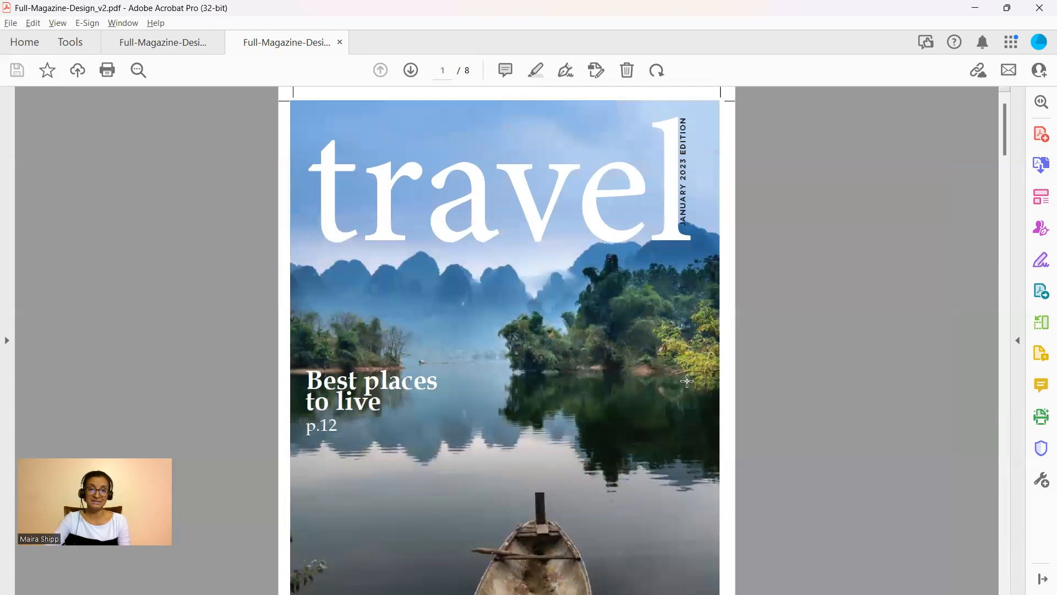